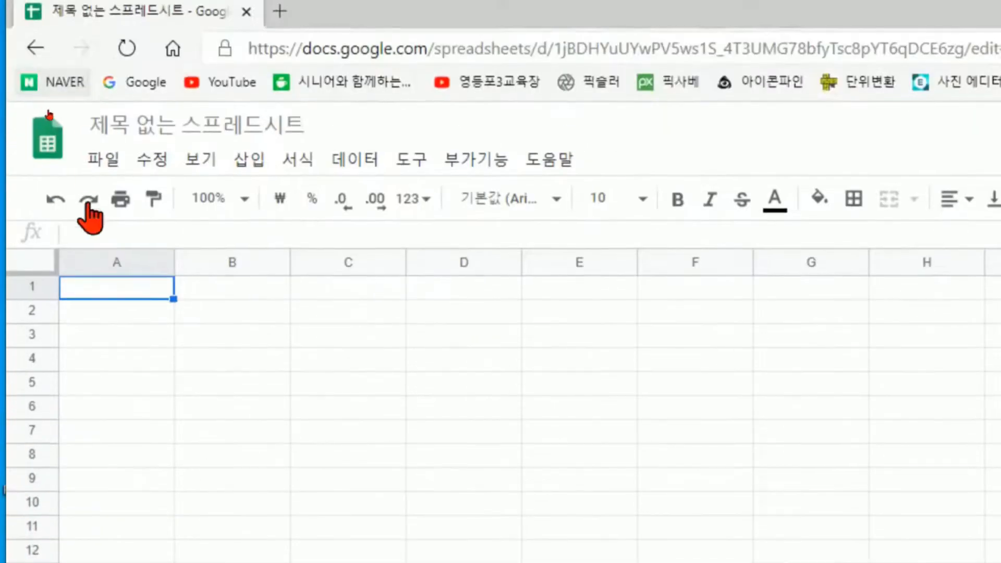
Upload and open the workbook 계산식이 있는 구글스프레드쉬트.xlsx from the computer's Downloads (다운로드) folder
click(91, 67)
click(180, 296)
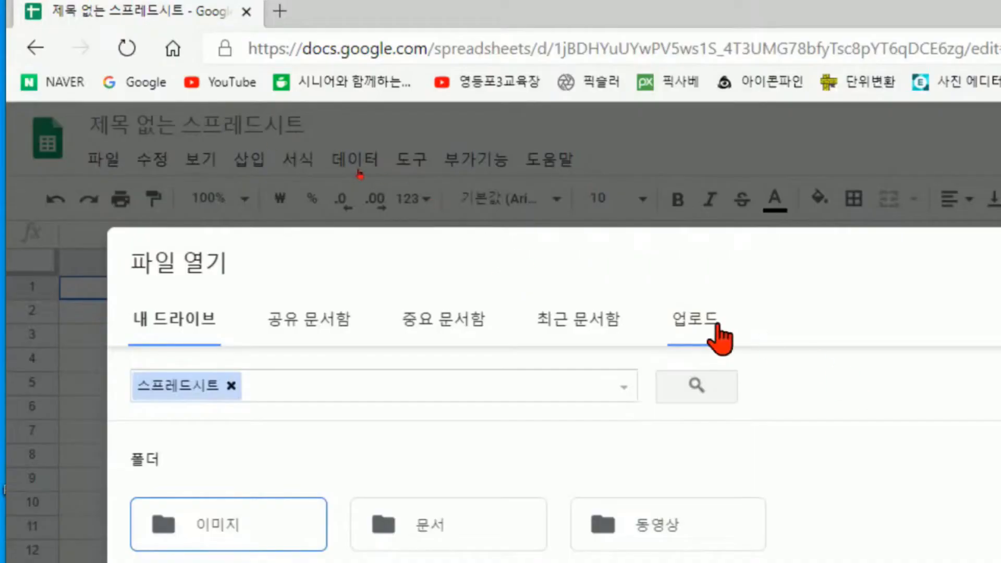
click(701, 326)
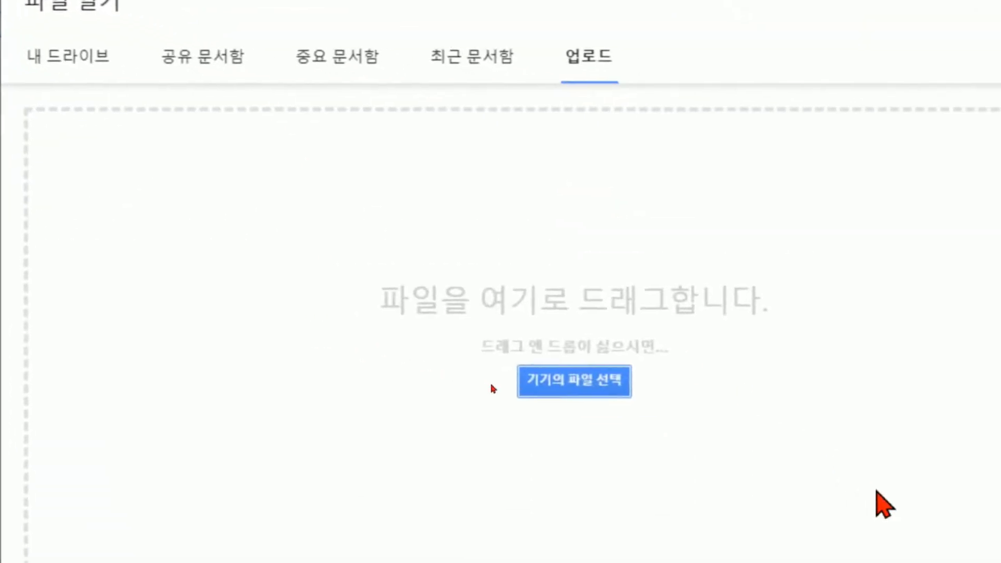
click(599, 399)
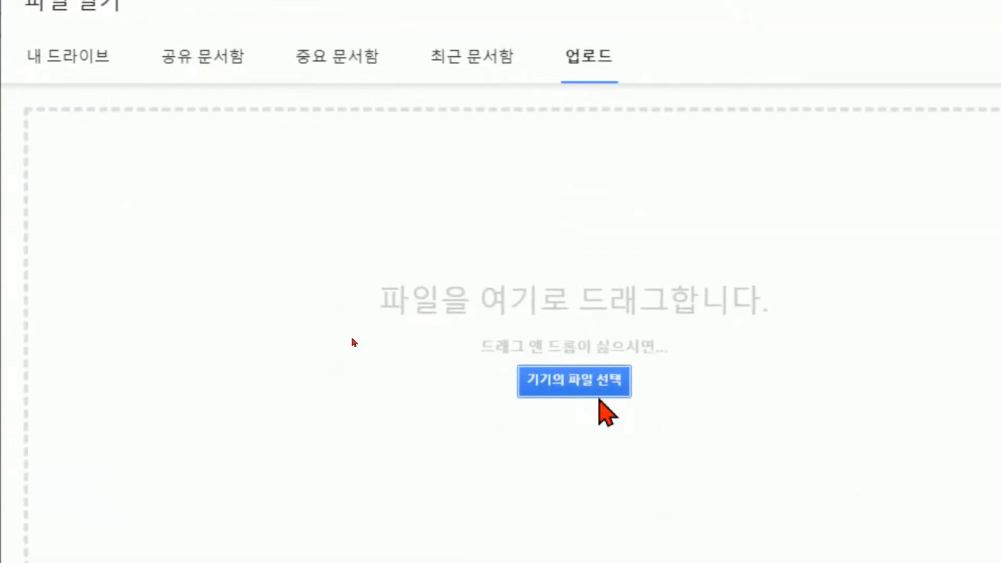
click(572, 390)
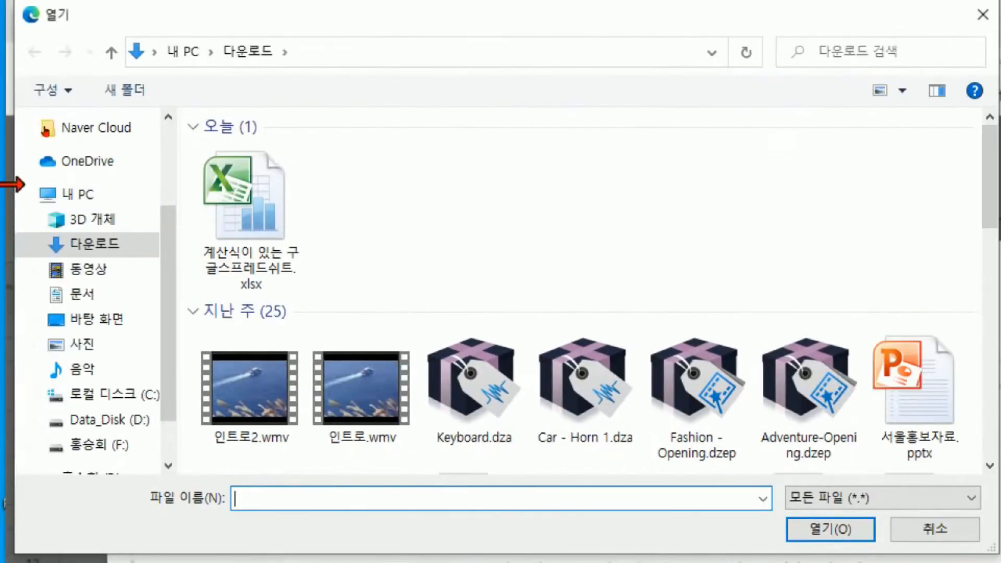
click(89, 249)
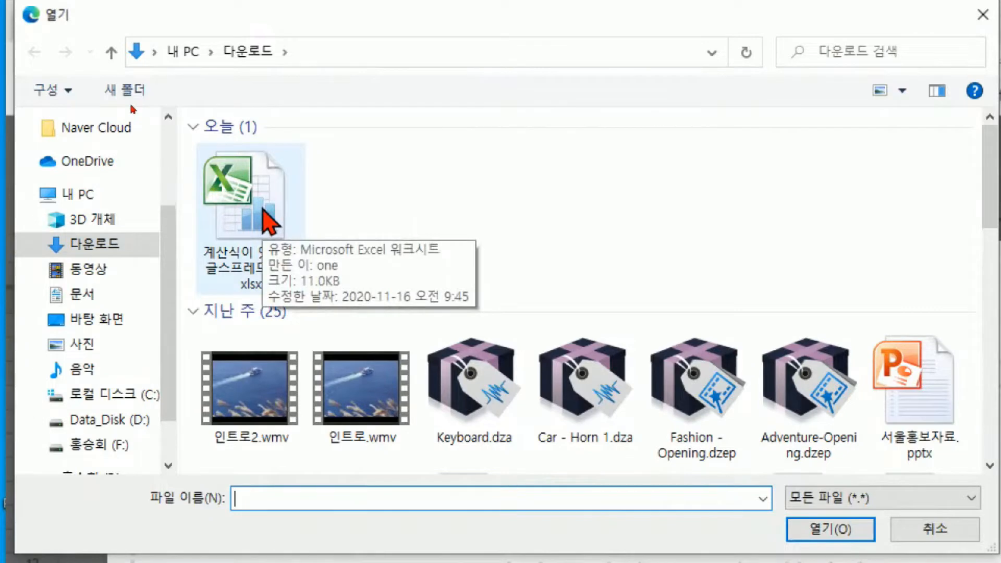
click(245, 241)
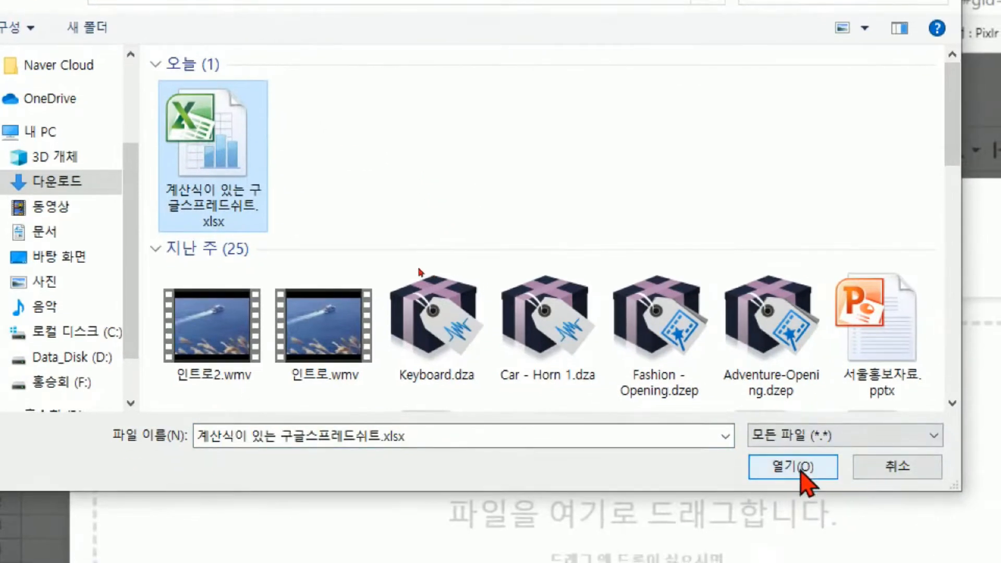
click(799, 474)
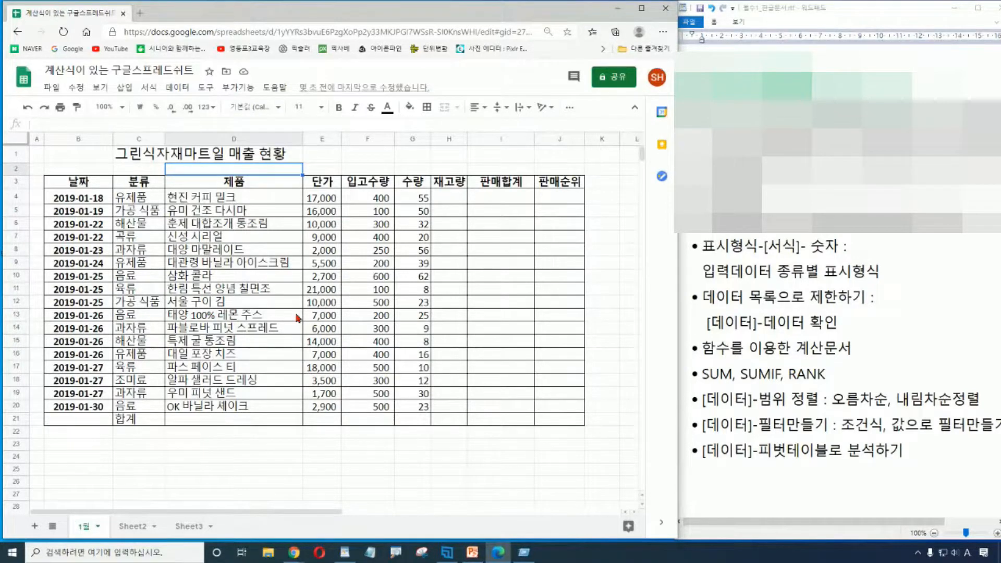
Review the lesson outline in the WordPad notes, covering number formats, data validation, SUM/SUMIF/RANK functions, sorting, filters and pivot tables
click(487, 457)
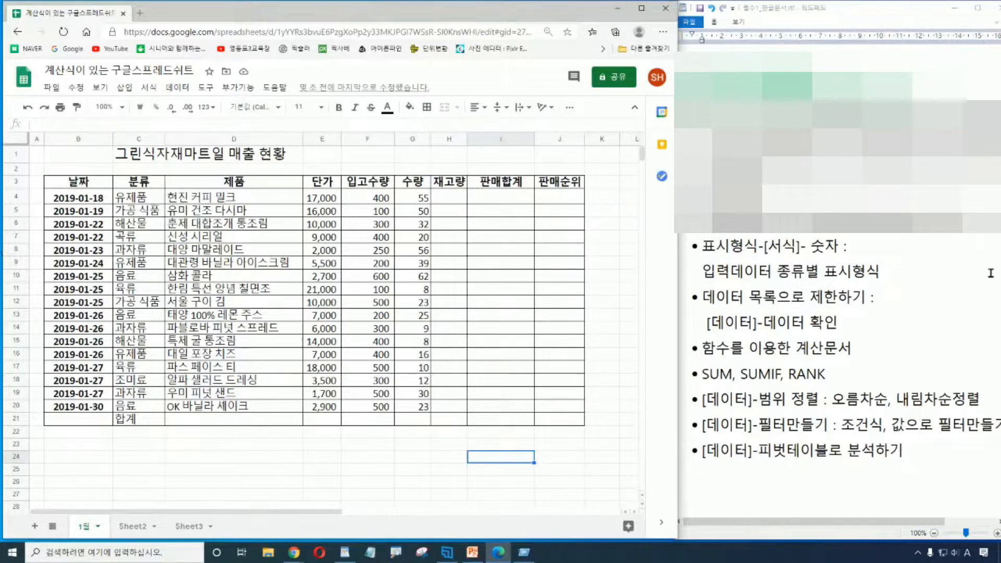
click(852, 348)
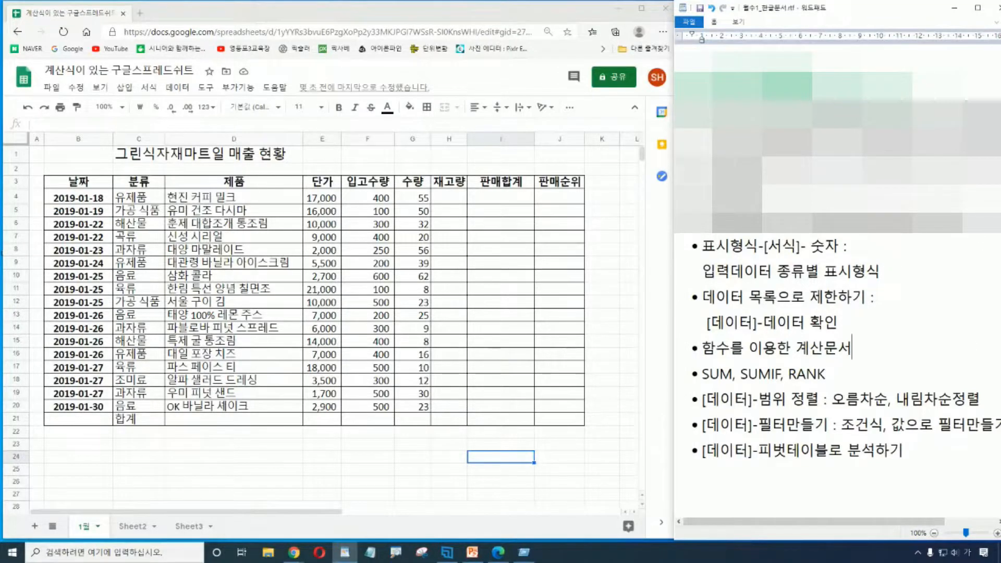
mouse_move(684, 144)
mouse_down()
mouse_move(938, 196)
mouse_move(964, 221)
mouse_up()
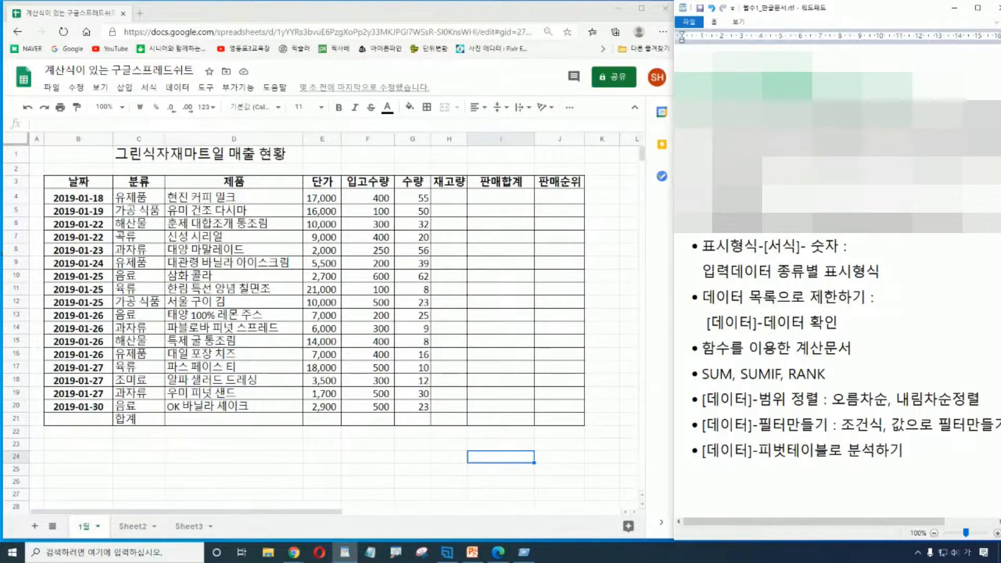
scroll(837, 313, up, 1)
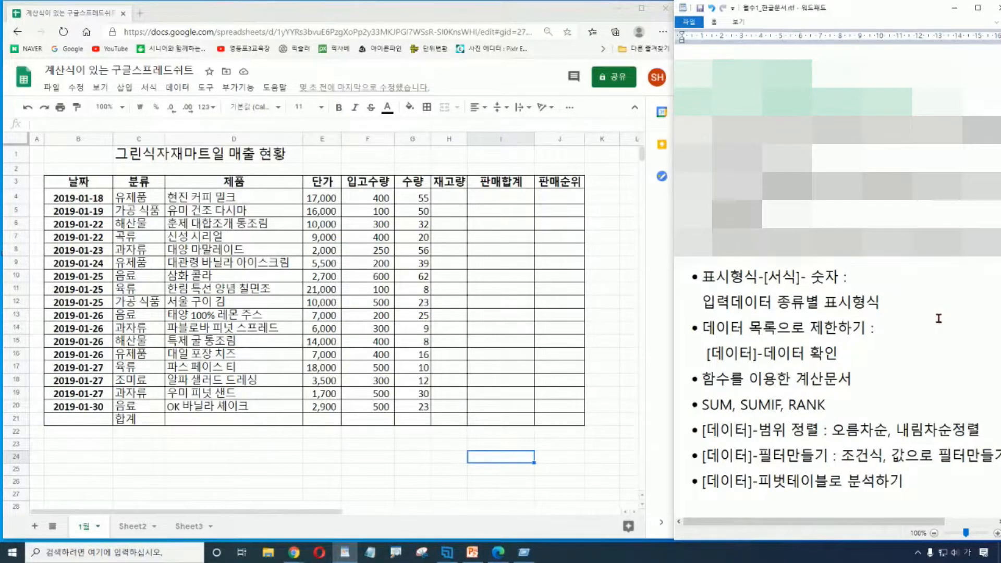
click(898, 313)
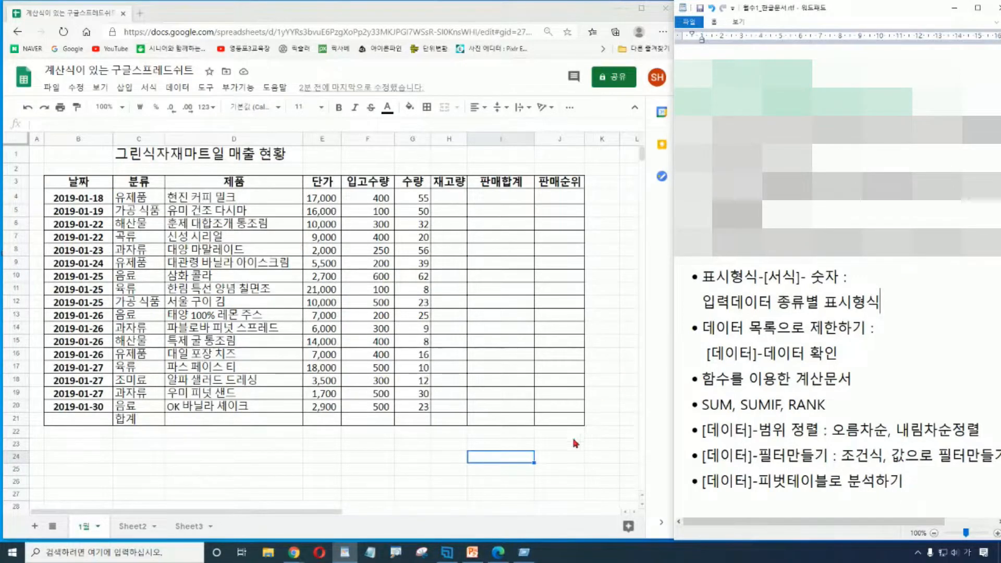
click(327, 472)
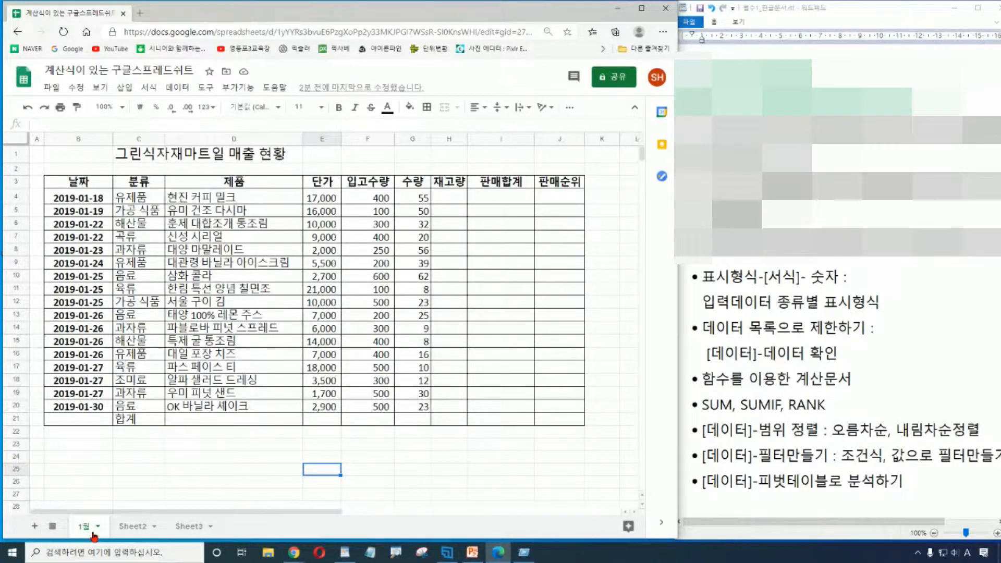
click(785, 349)
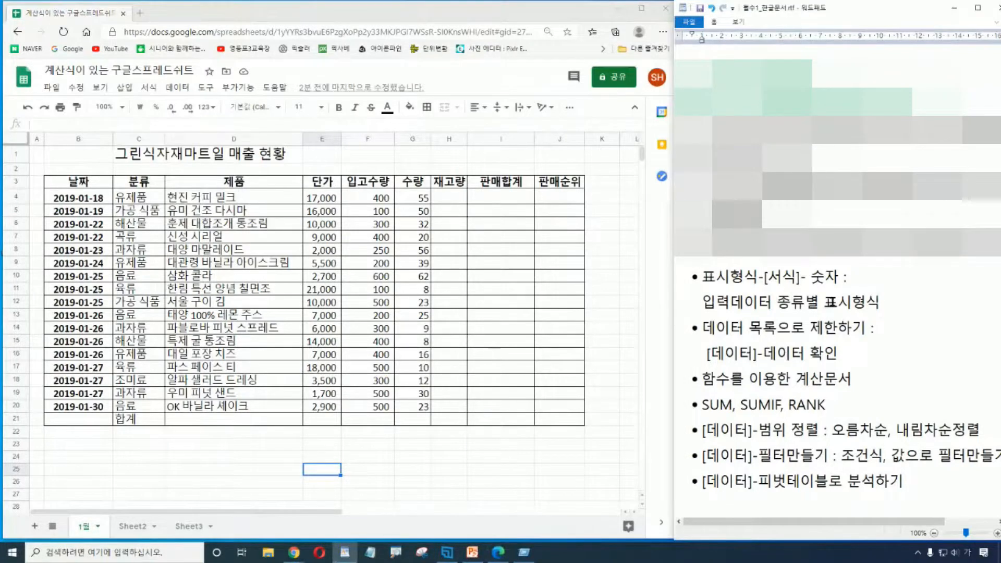
drag(702, 276, 796, 276)
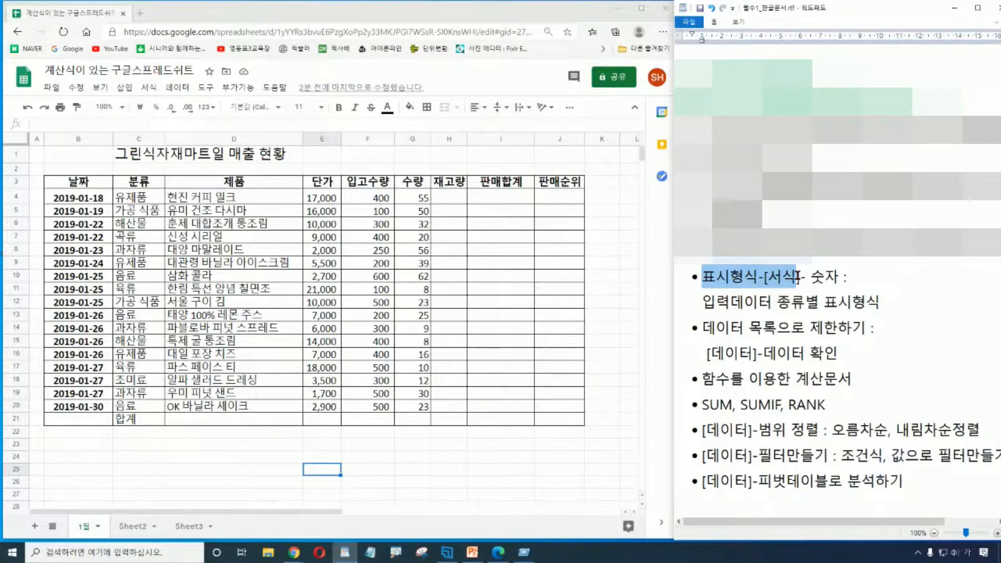
drag(703, 328, 881, 329)
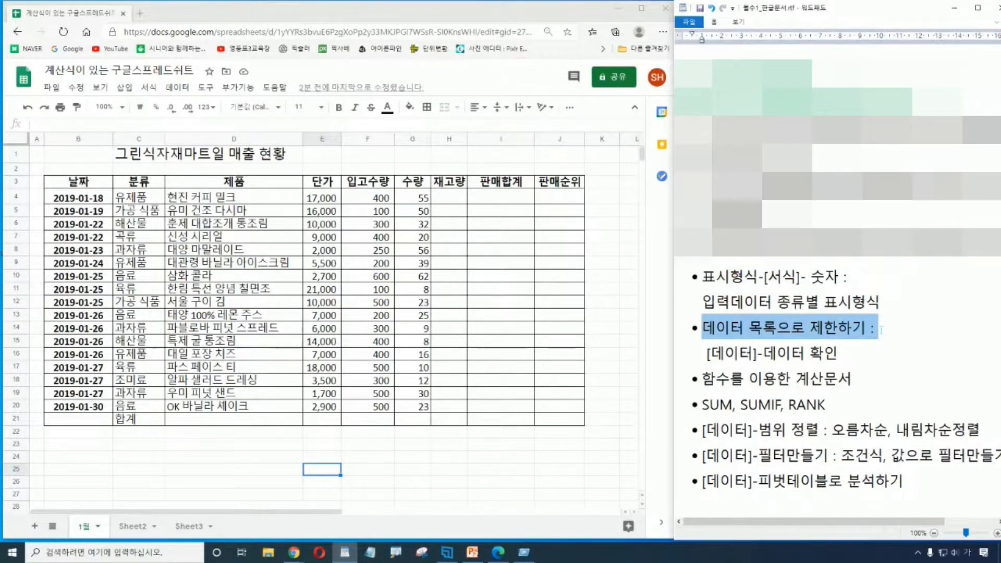
drag(881, 329, 886, 354)
drag(702, 406, 838, 410)
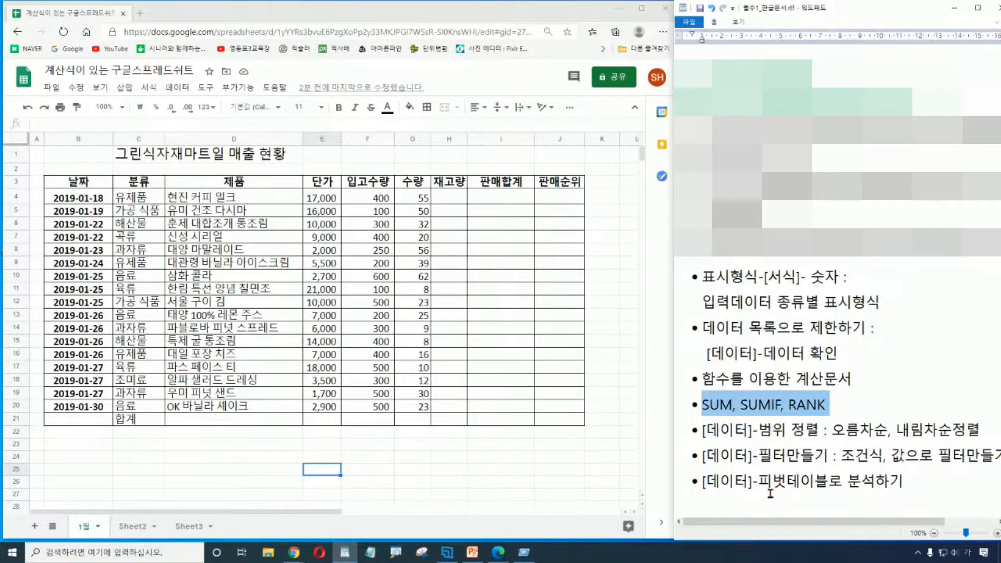
click(901, 493)
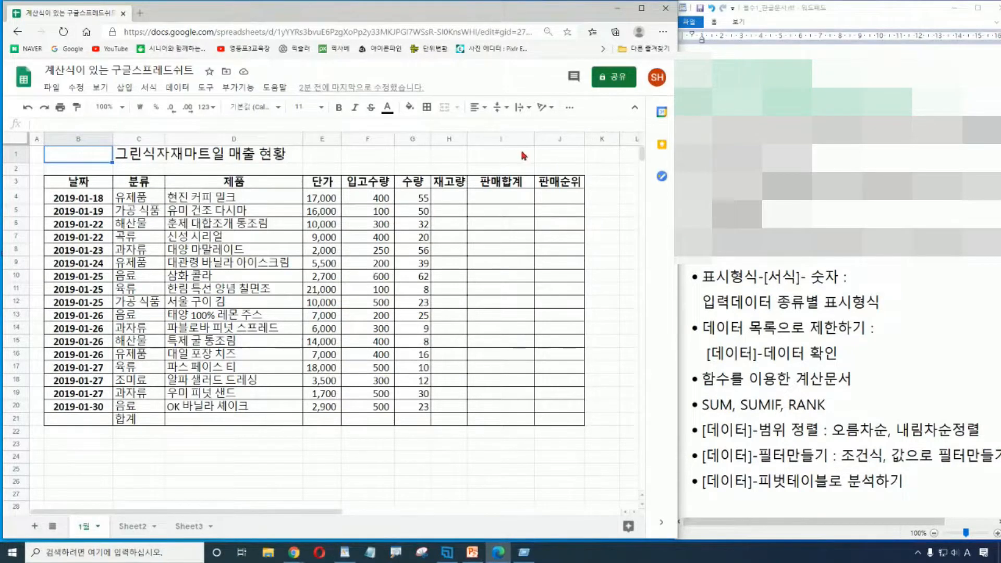
Merge cells B1:J1 and center the title 그린식자재마트일 매출 현황 horizontally across the table
shift+click(566, 156)
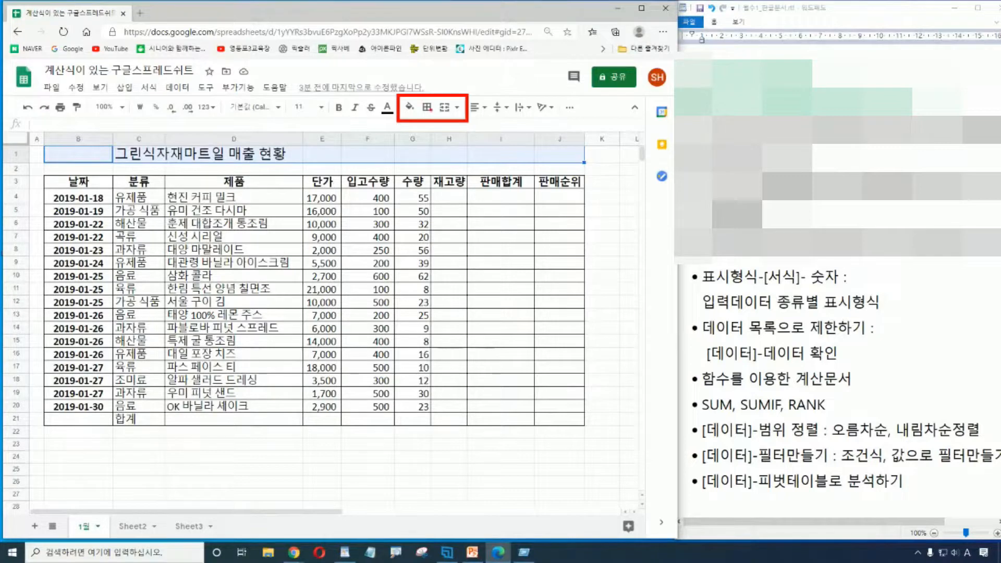
drag(432, 96, 465, 119)
click(445, 108)
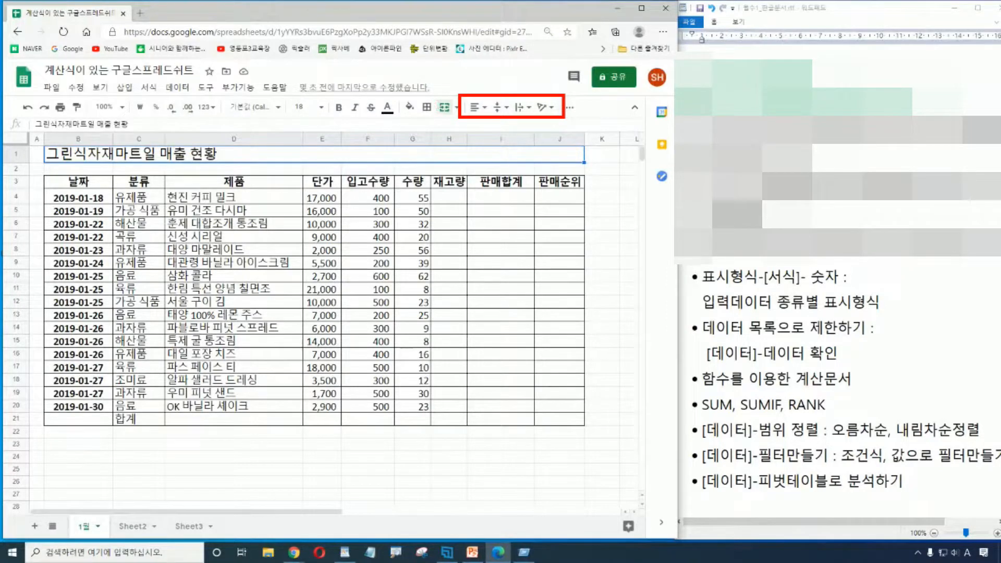
click(477, 107)
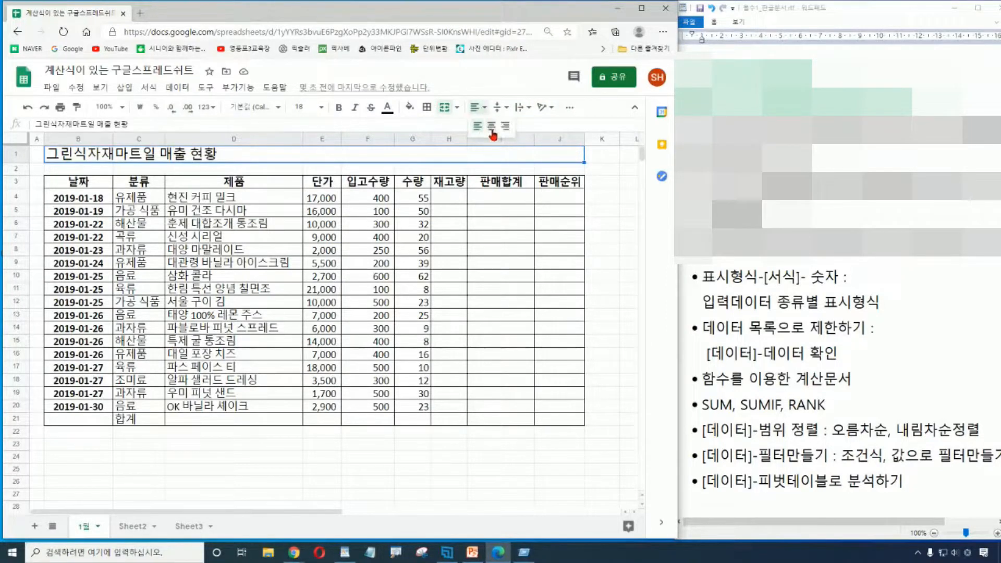
click(491, 126)
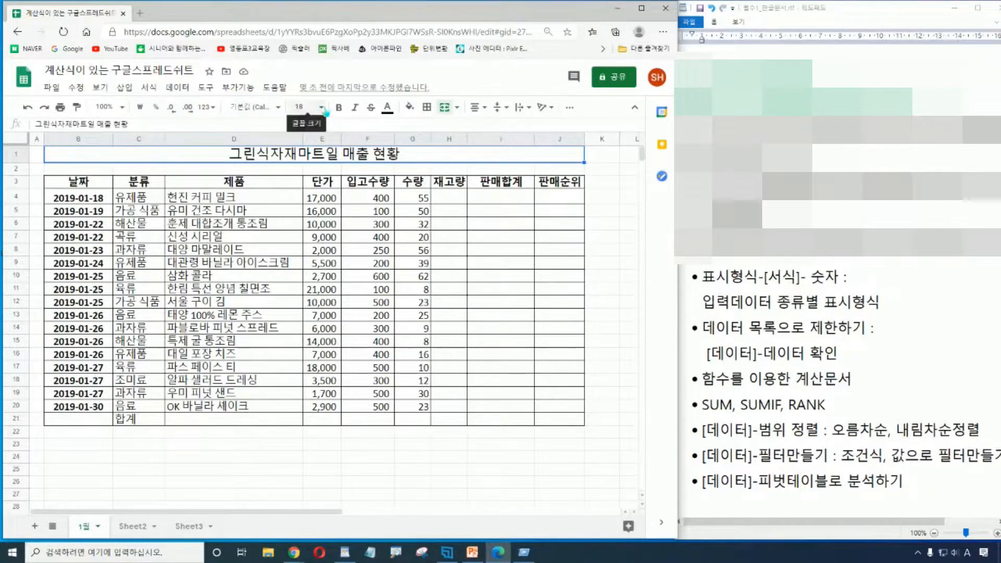
Set the title's font size to 24 and the height of row 1 to 80 pixels
click(305, 107)
click(307, 292)
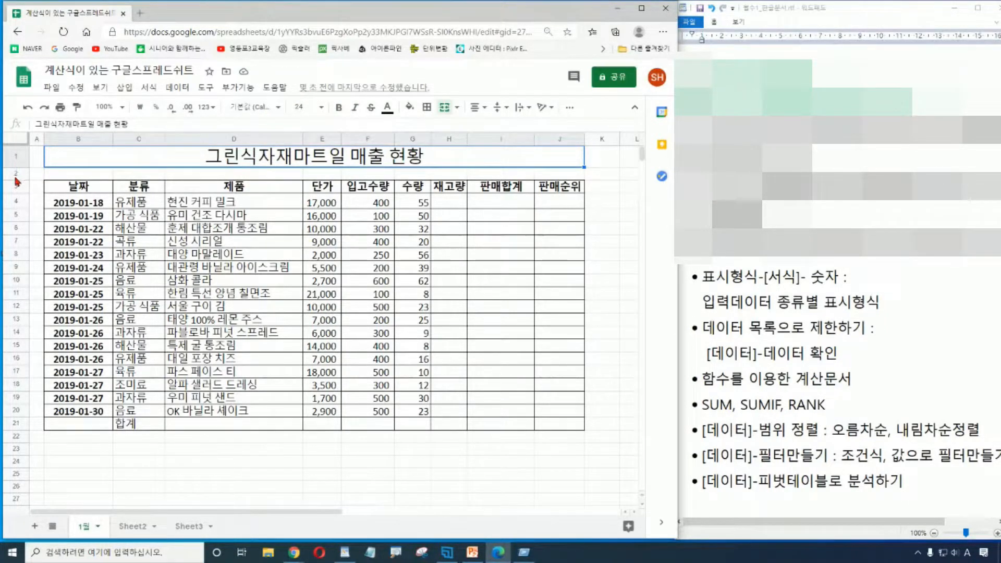
drag(13, 167, 13, 186)
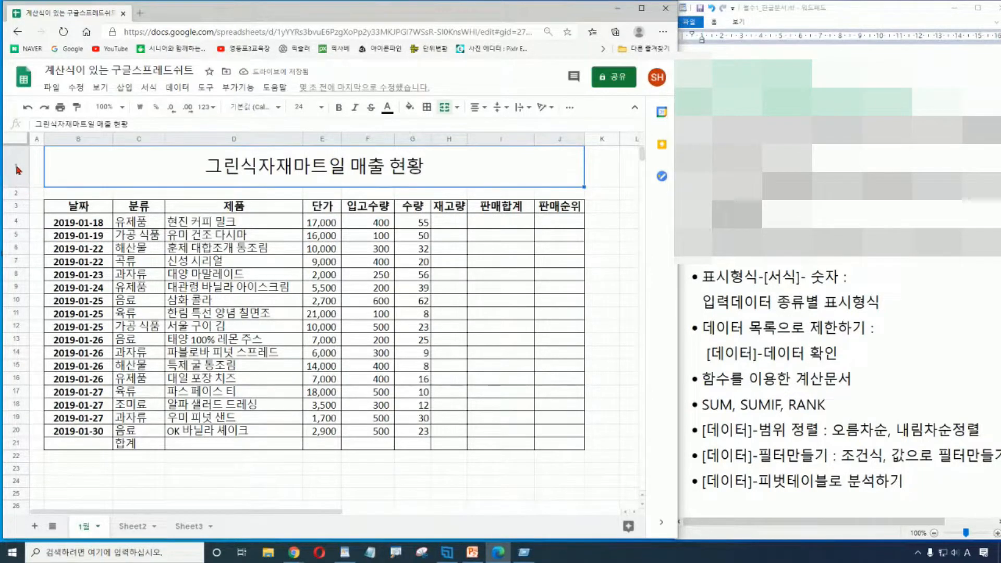
right_click(15, 168)
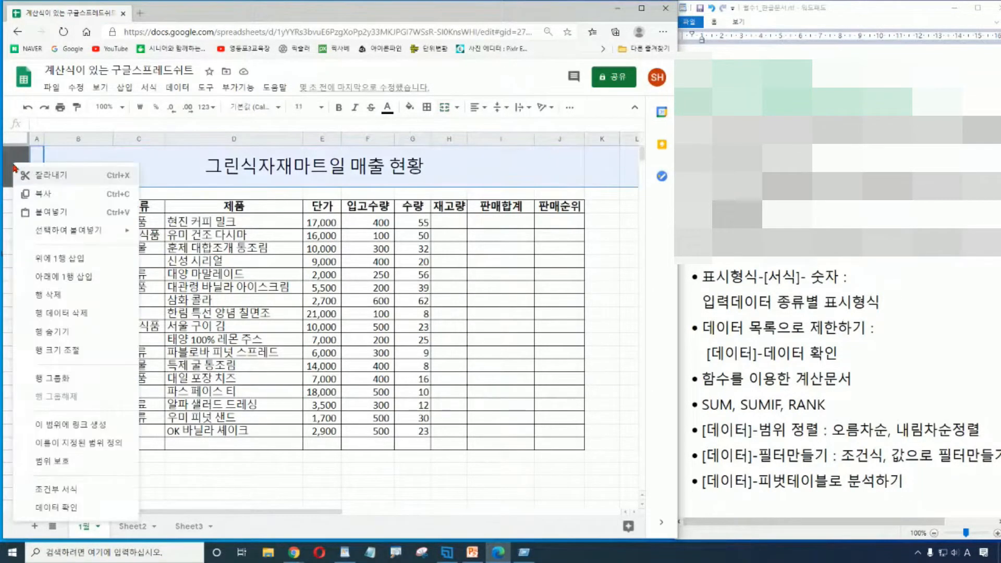
click(74, 356)
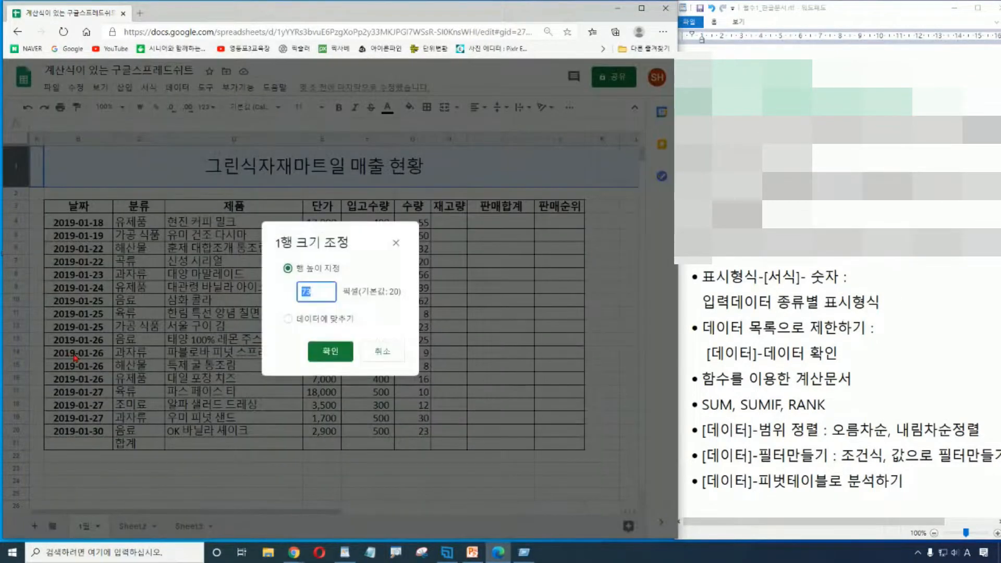
text(80)
key(Return)
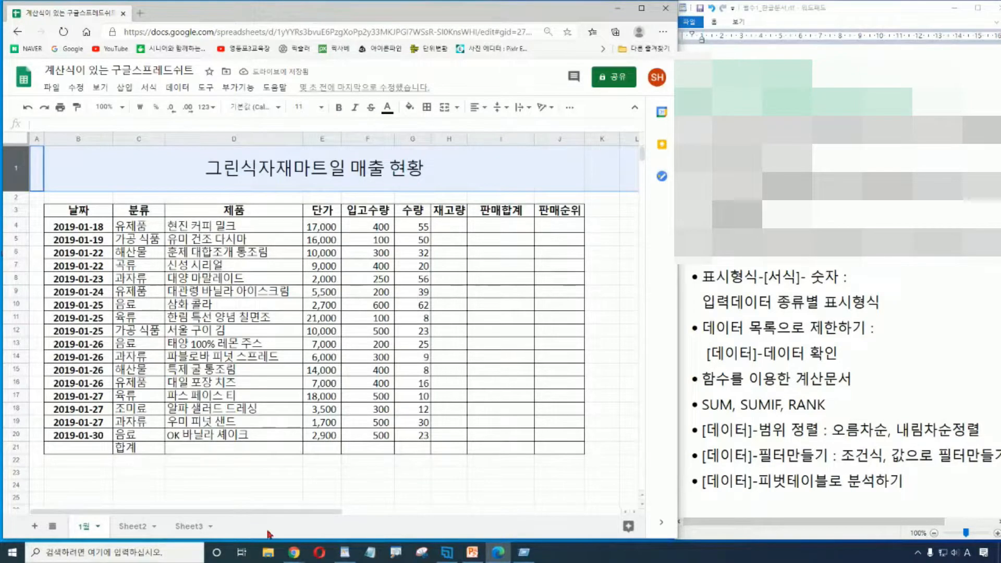
click(266, 498)
click(364, 489)
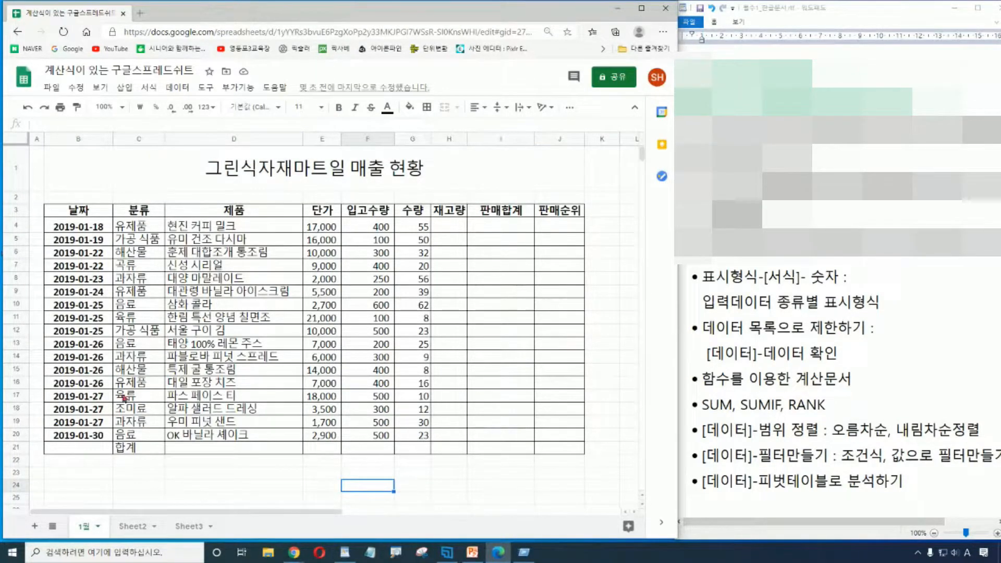
Merge cells B21:D21 in the total row and center the 합계 label horizontally
click(69, 449)
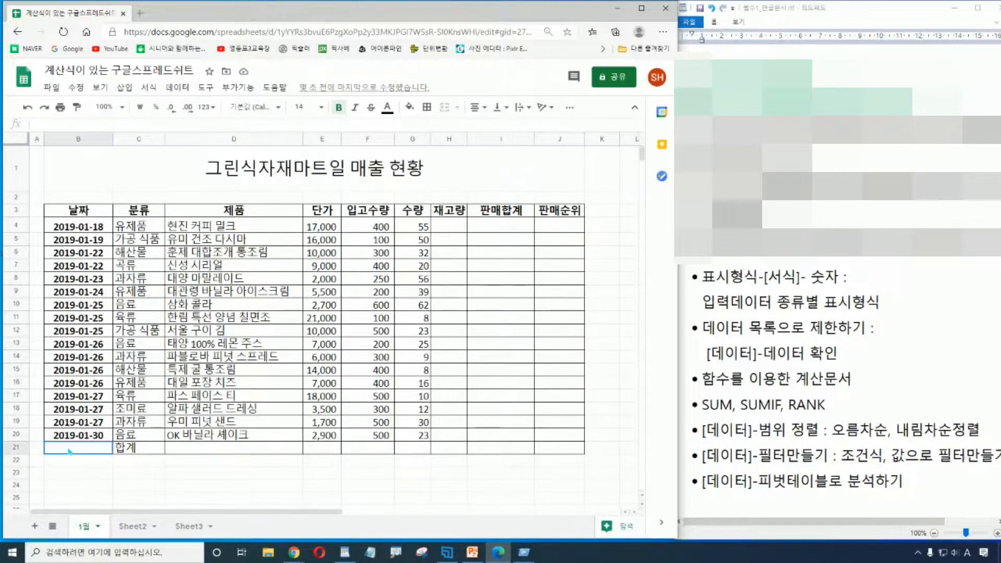
drag(70, 451, 266, 454)
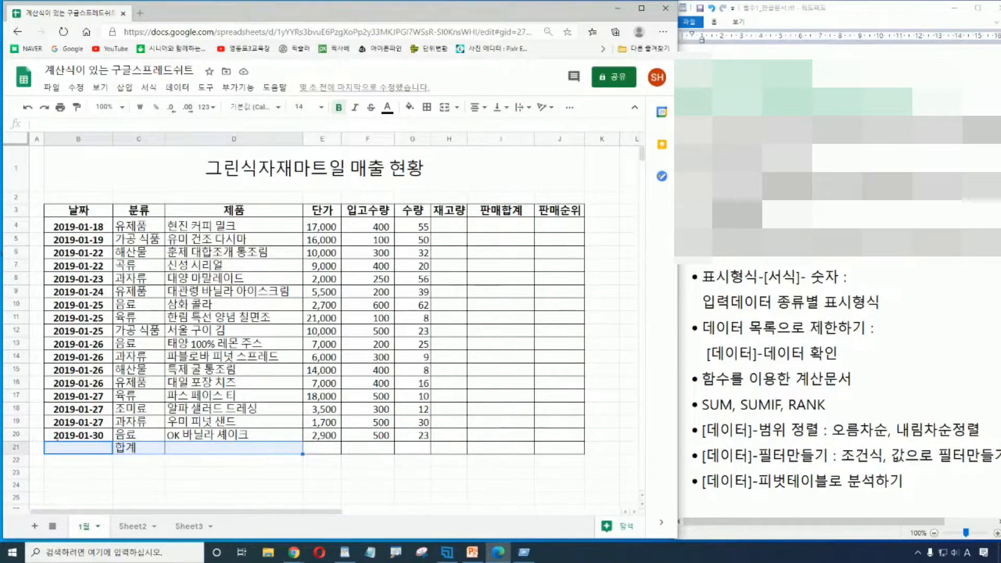
drag(40, 439, 307, 457)
mouse_move(430, 93)
mouse_down()
mouse_move(452, 125)
mouse_move(471, 127)
mouse_move(461, 124)
mouse_up()
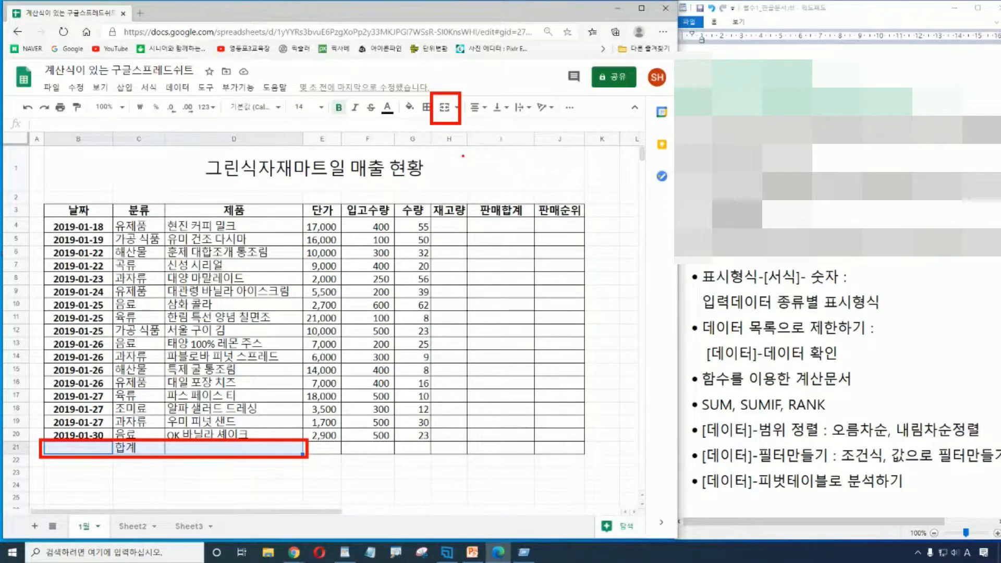
key(Escape)
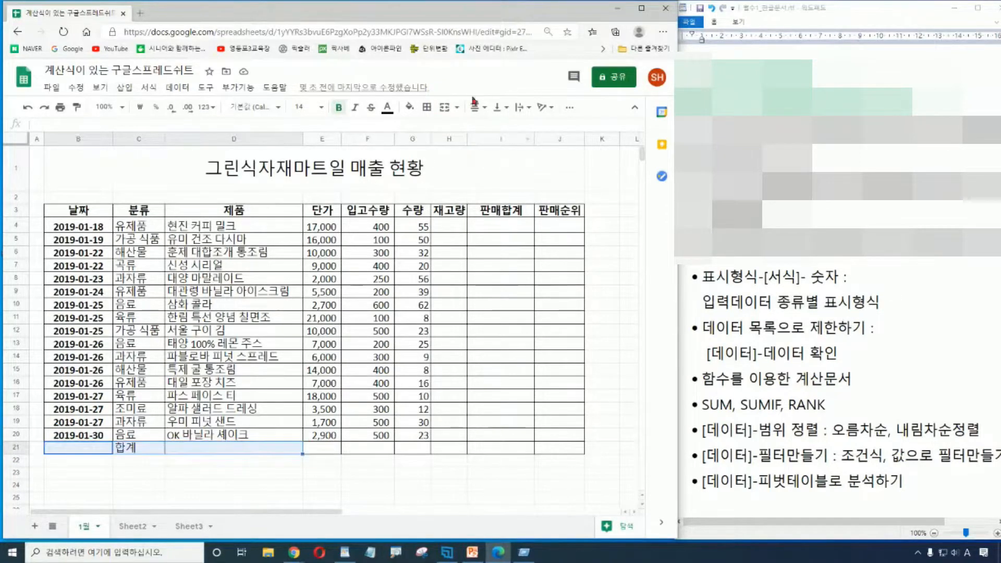
click(445, 108)
click(479, 107)
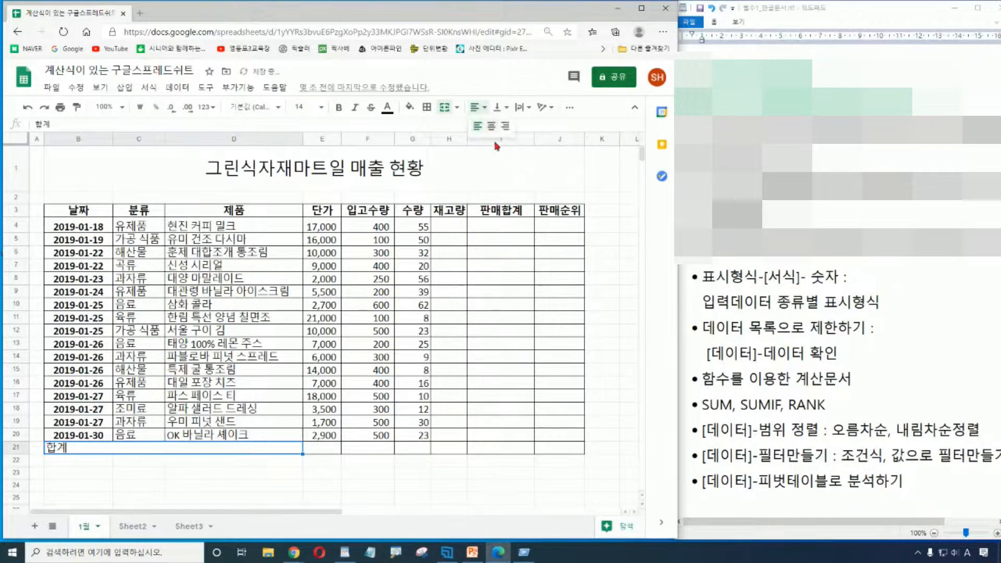
click(492, 127)
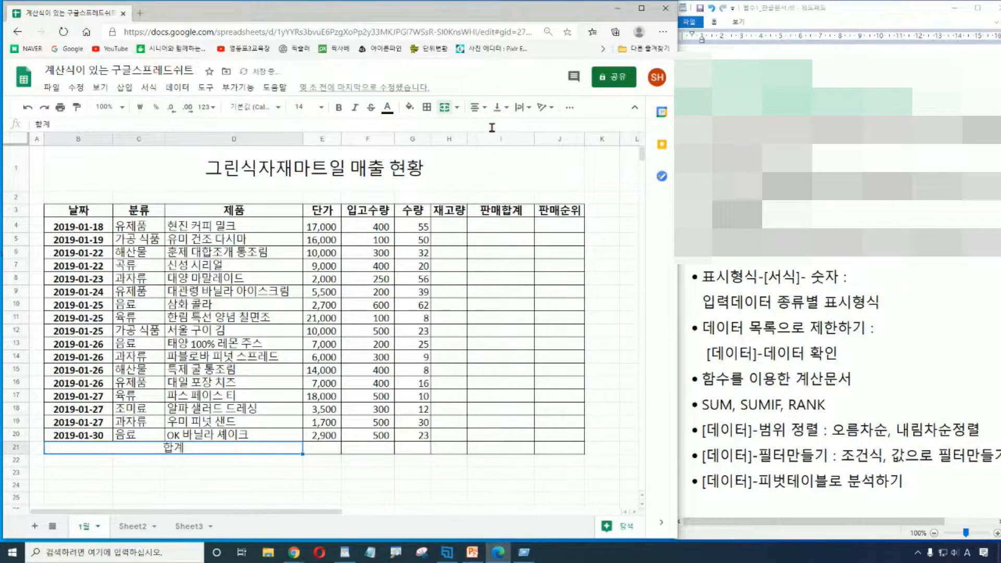
click(448, 506)
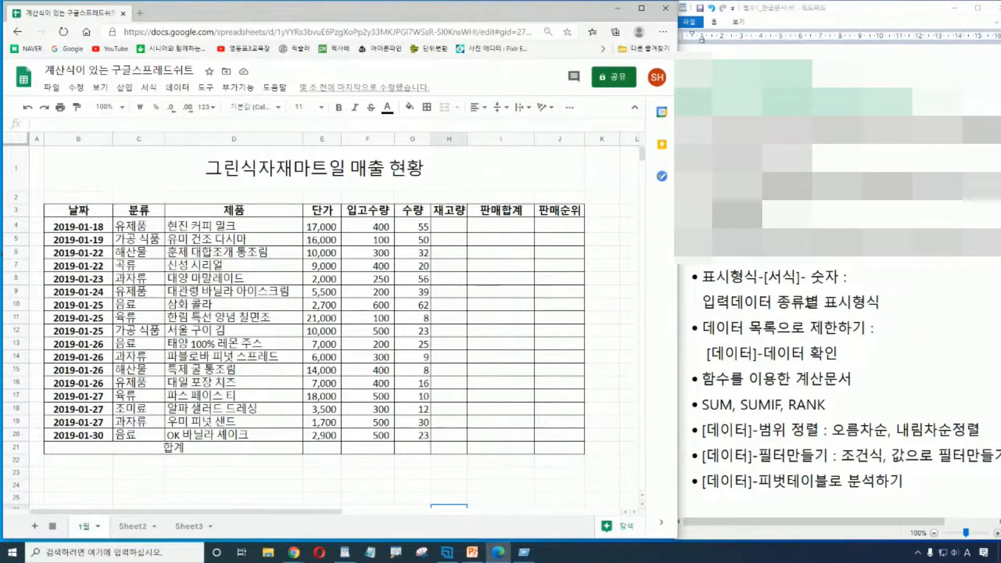
click(851, 277)
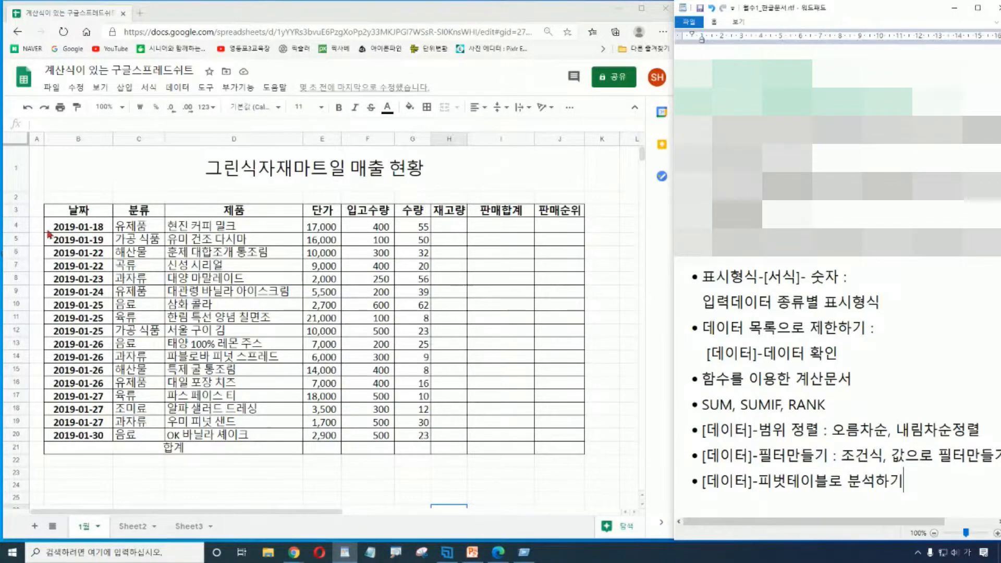
click(79, 230)
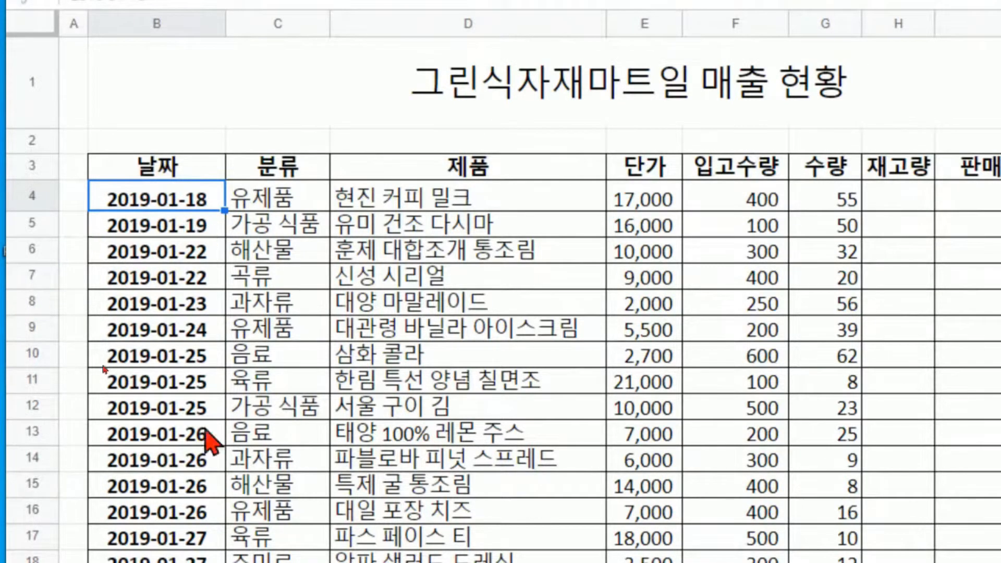
drag(154, 201, 188, 200)
key(Escape)
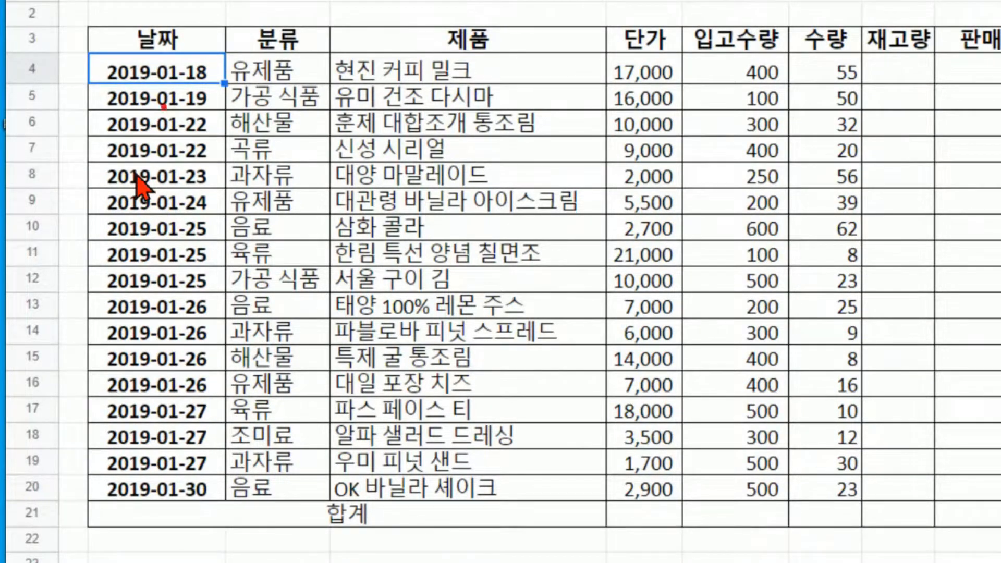
mouse_move(161, 59)
mouse_down()
mouse_move(149, 82)
mouse_move(180, 81)
mouse_up()
key(Escape)
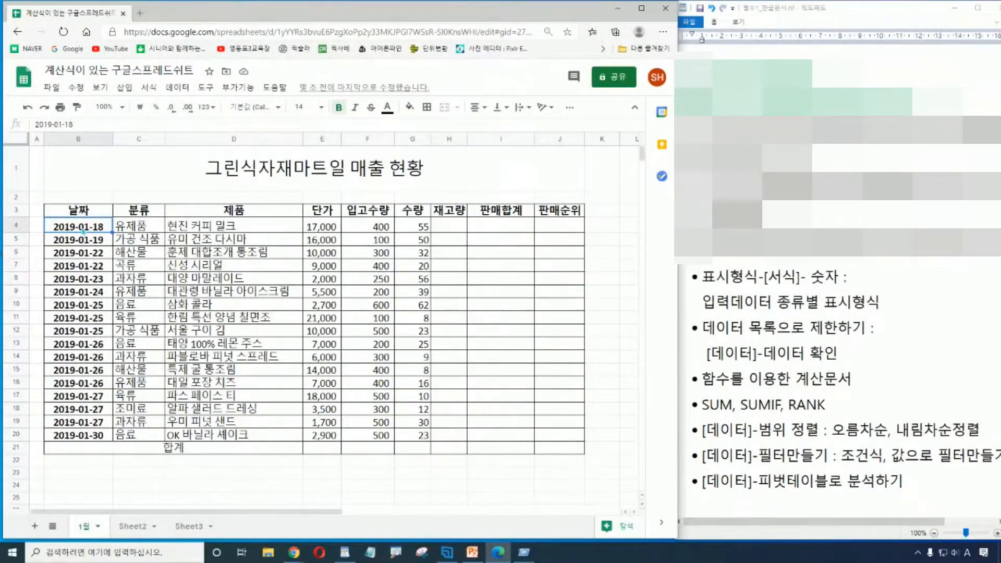
Apply the two-digit-year custom date format 30. 8. 5 to the dates in B4:B20
drag(84, 229, 99, 399)
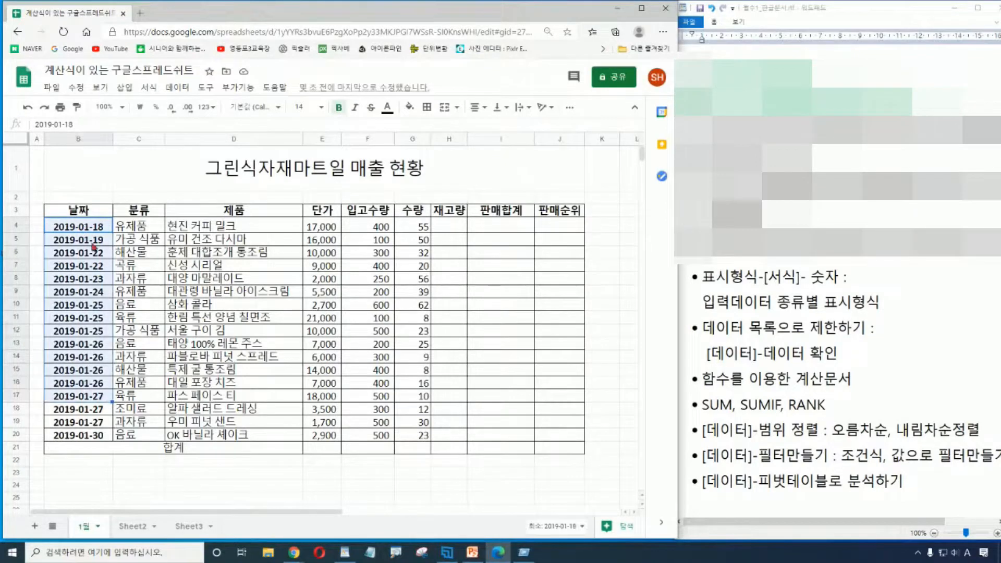
drag(87, 228, 93, 437)
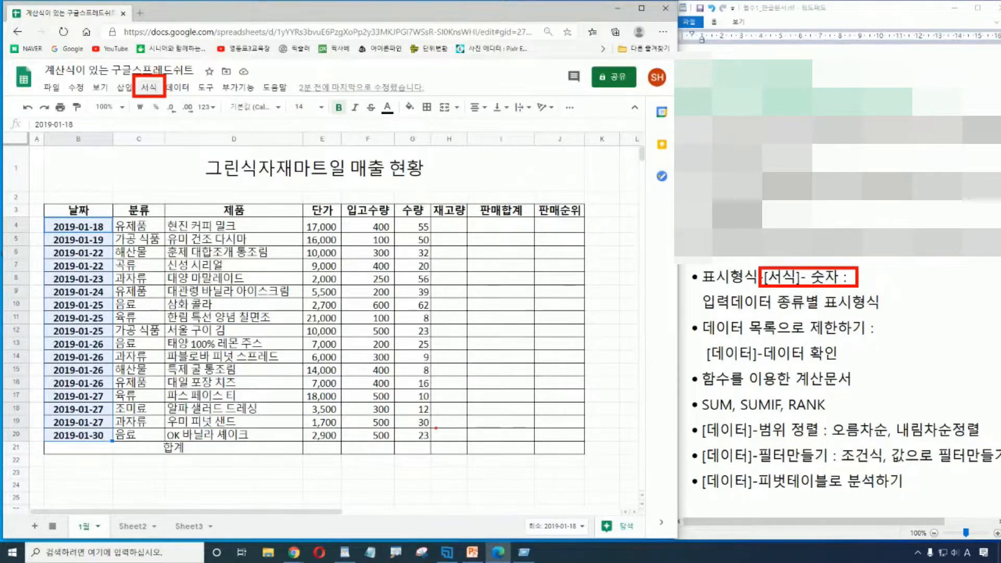
click(149, 88)
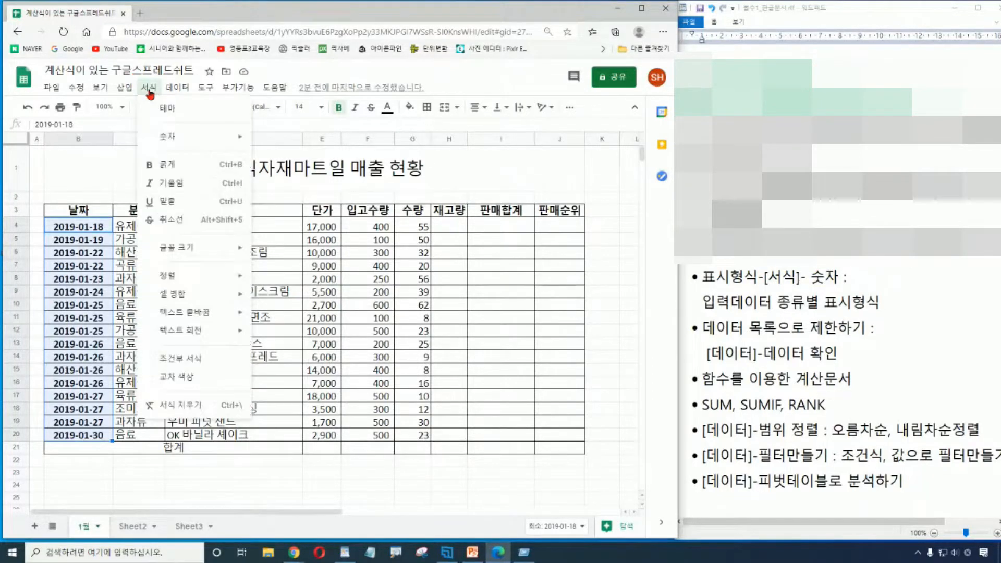
mouse_move(173, 140)
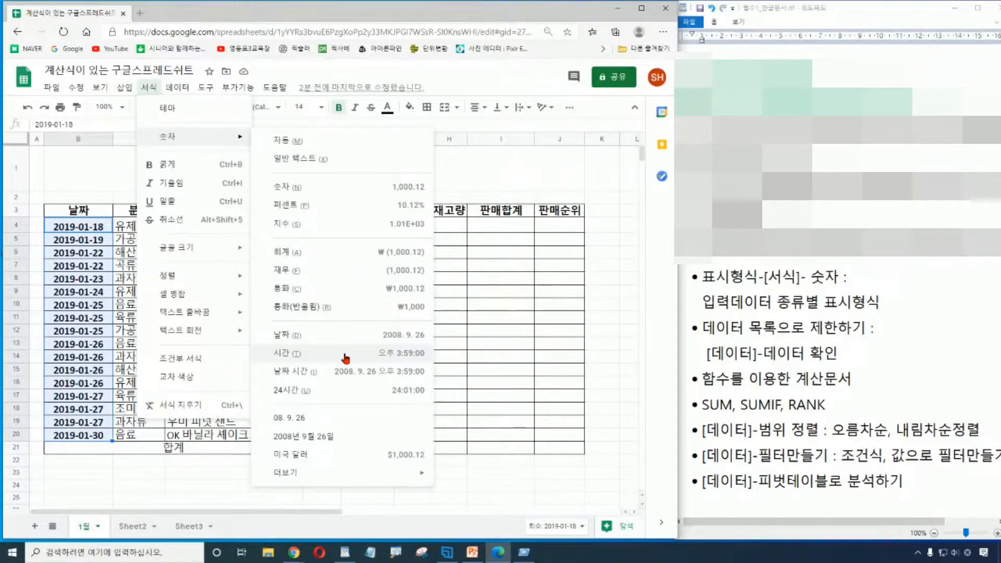
mouse_move(295, 480)
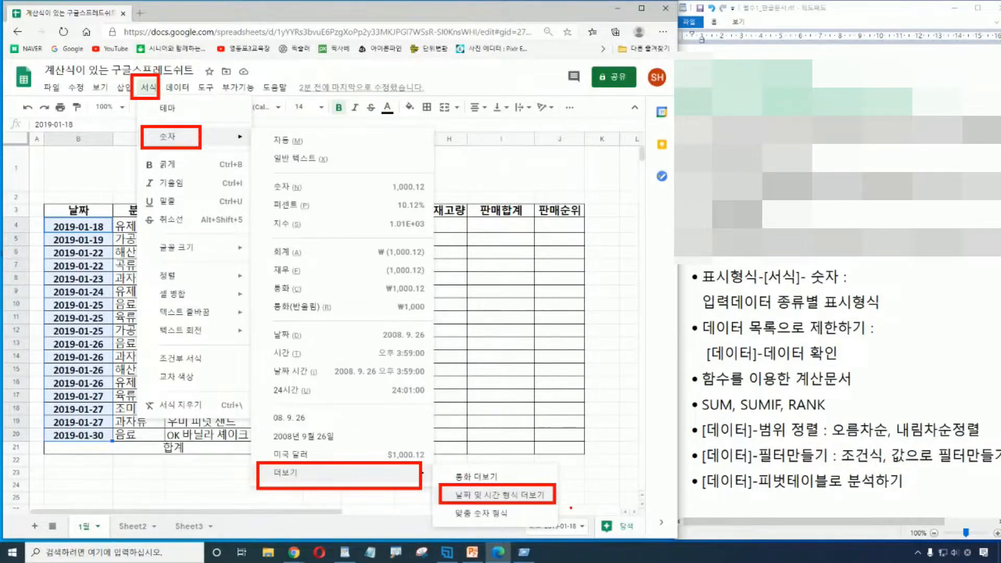
key(Escape)
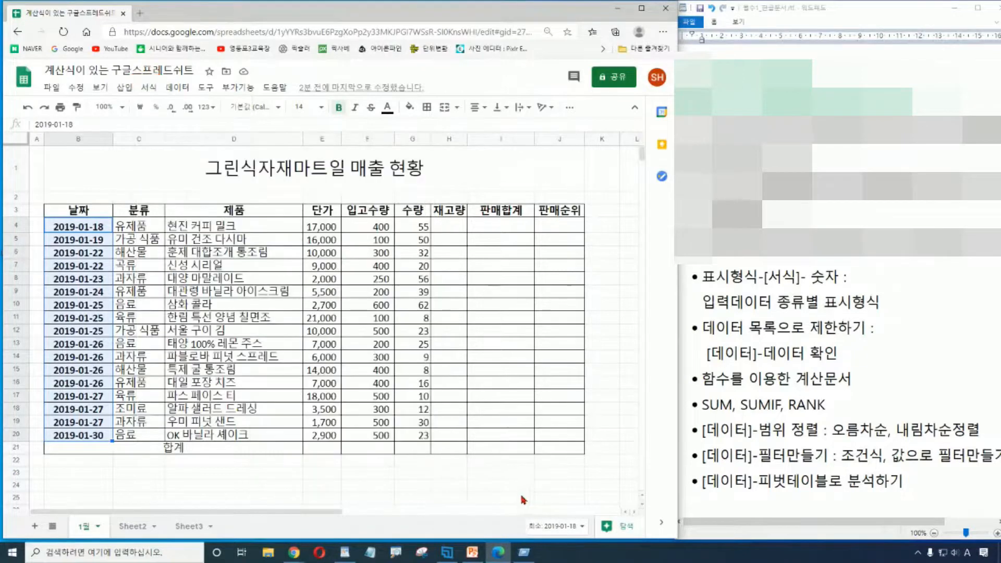
click(149, 87)
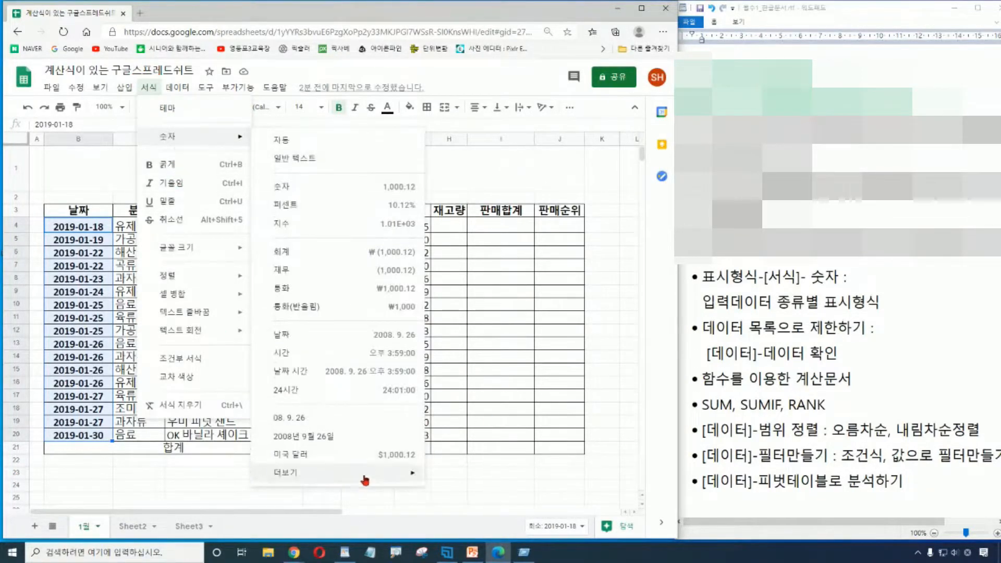
mouse_move(364, 472)
click(469, 495)
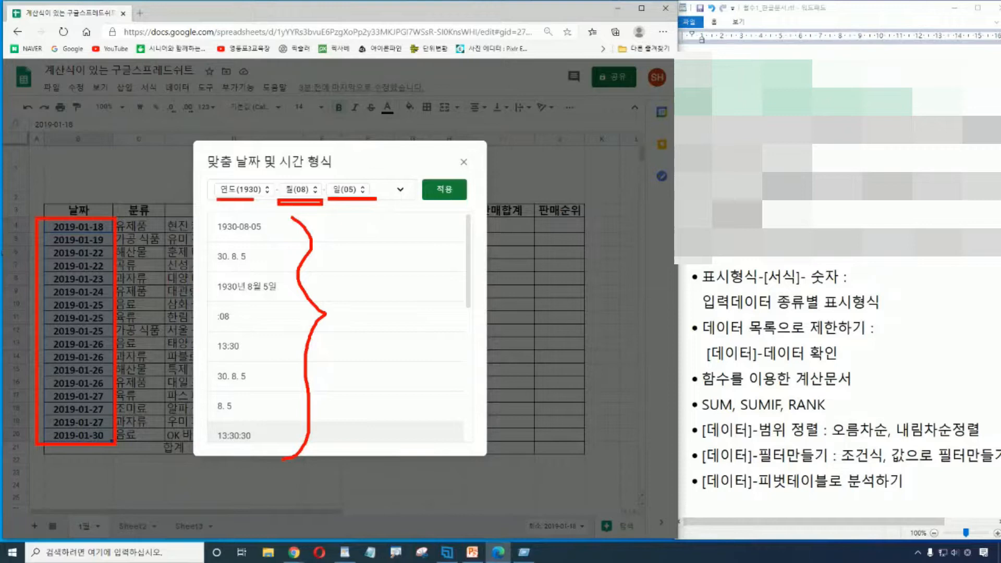
drag(209, 243, 261, 272)
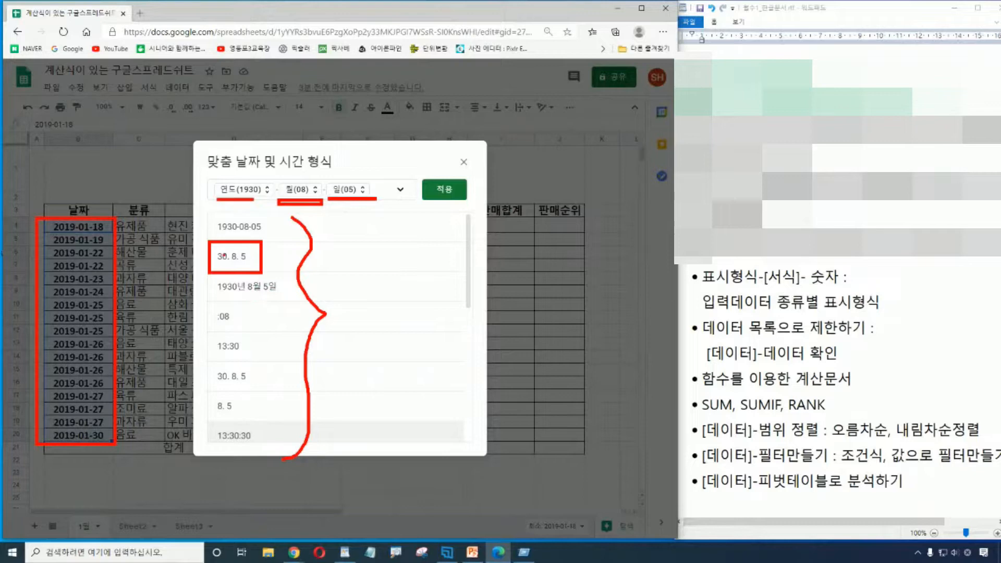
click(233, 257)
click(453, 192)
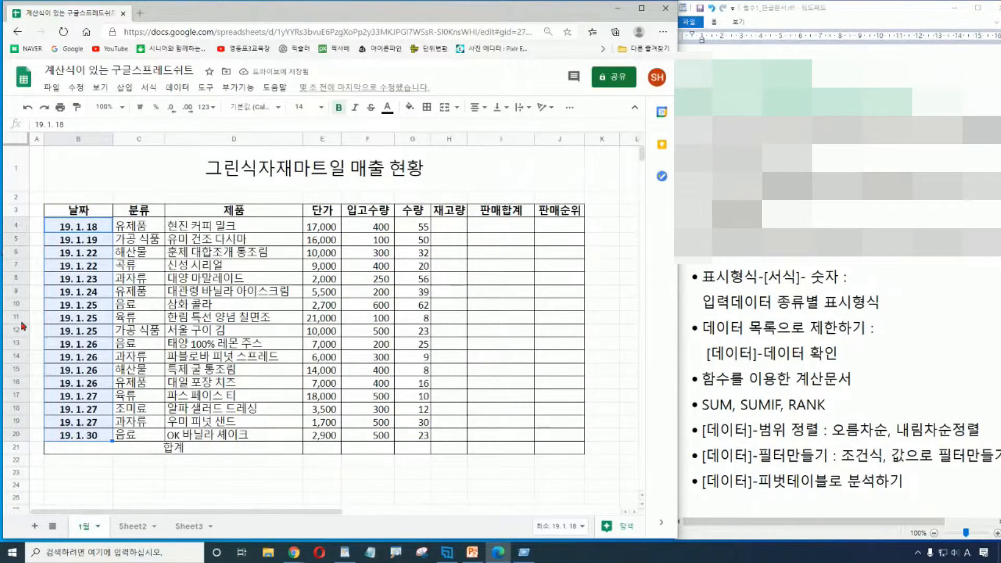
click(128, 488)
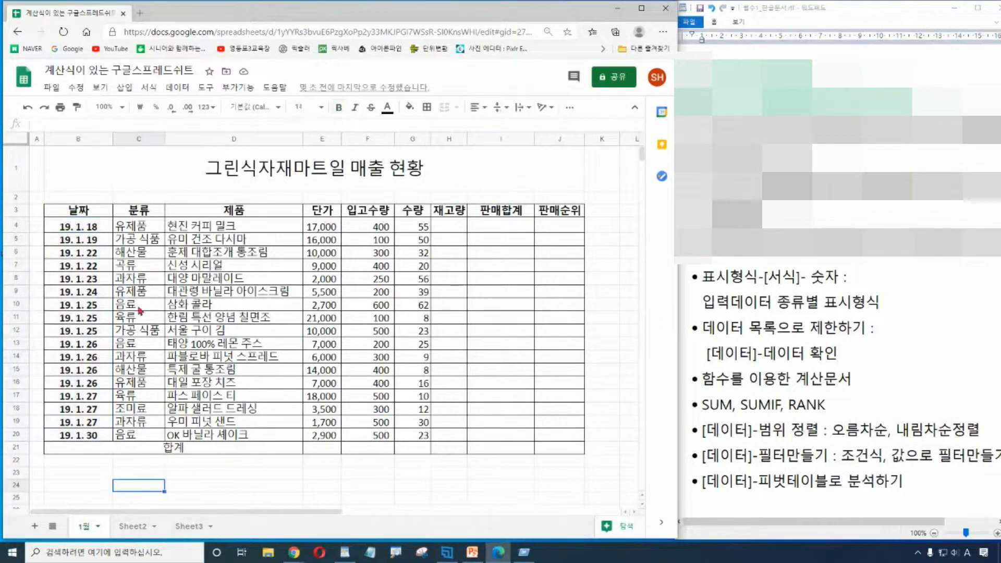
click(95, 228)
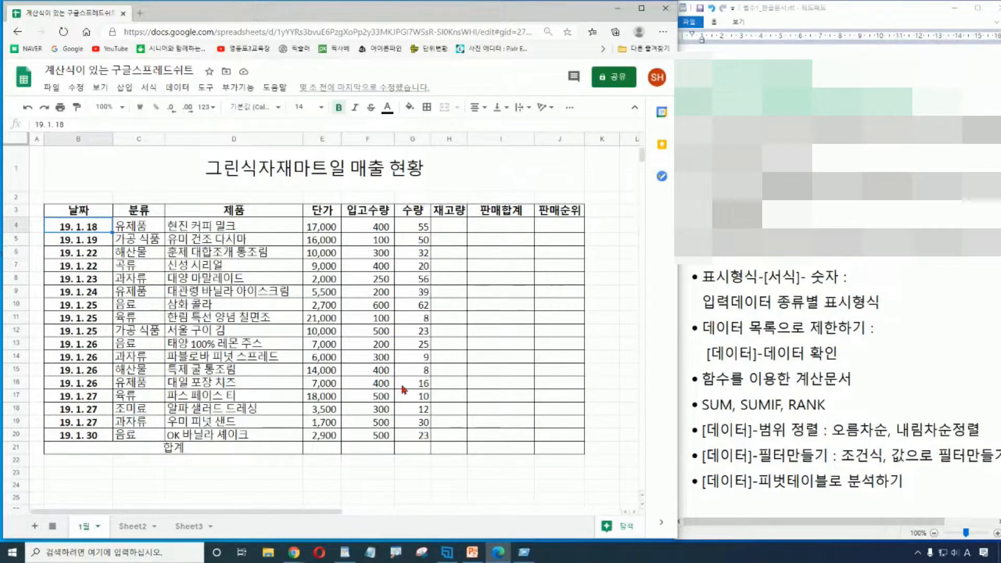
drag(302, 217, 341, 441)
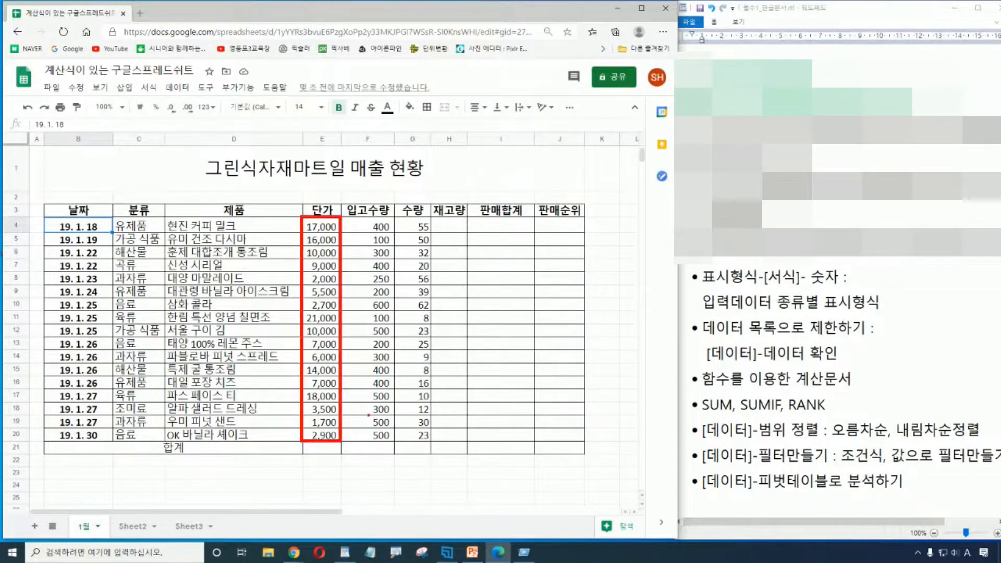
mouse_move(357, 474)
mouse_down()
mouse_move(333, 488)
mouse_move(361, 496)
mouse_up()
mouse_move(359, 486)
mouse_down()
mouse_move(375, 485)
mouse_move(369, 501)
mouse_move(392, 484)
mouse_up()
drag(396, 472, 397, 500)
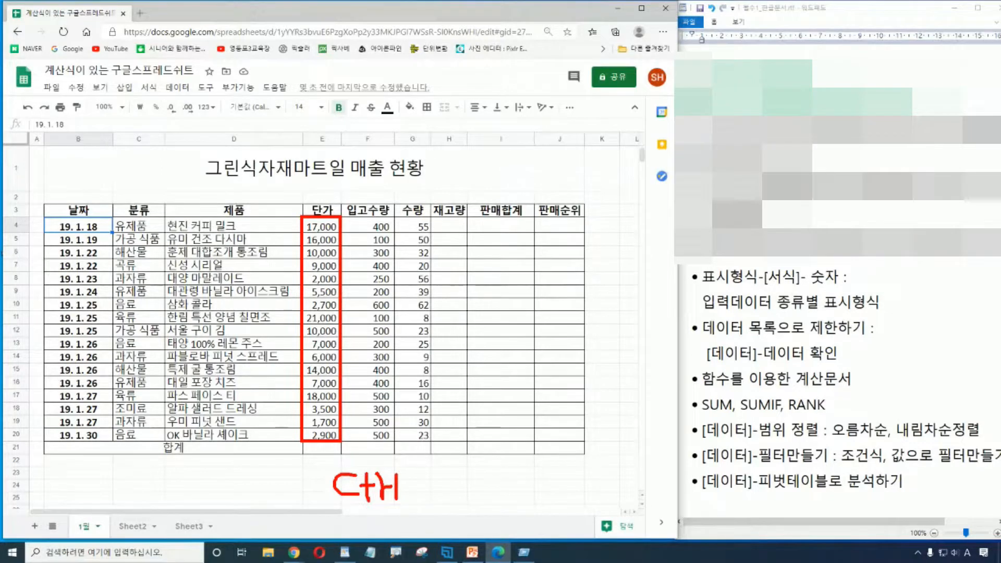
drag(395, 219, 429, 443)
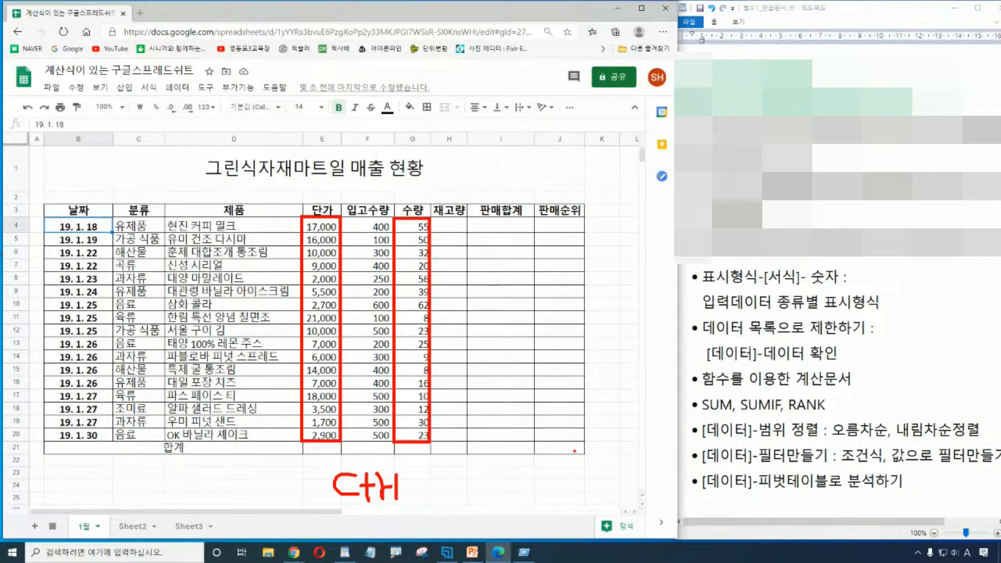
drag(330, 451, 343, 466)
mouse_move(414, 447)
mouse_down()
mouse_move(407, 464)
mouse_move(430, 466)
mouse_up()
key(Escape)
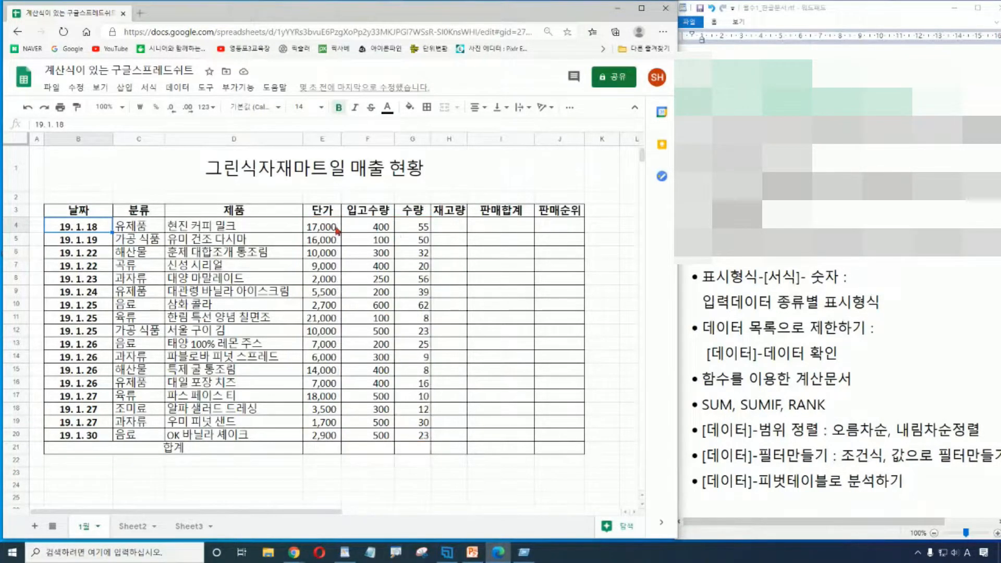
Apply the rounded currency format 통화(반올림) to both the 단가 cells E4:E20 and the 판매합계 cells I4:I20
click(327, 226)
drag(328, 229, 343, 440)
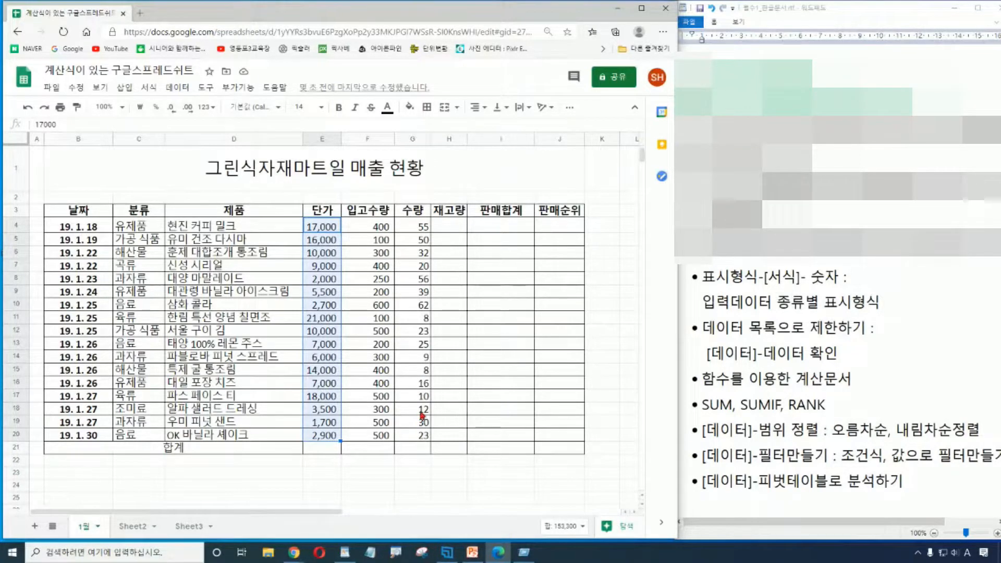
drag(328, 228, 328, 435)
drag(512, 225, 486, 431)
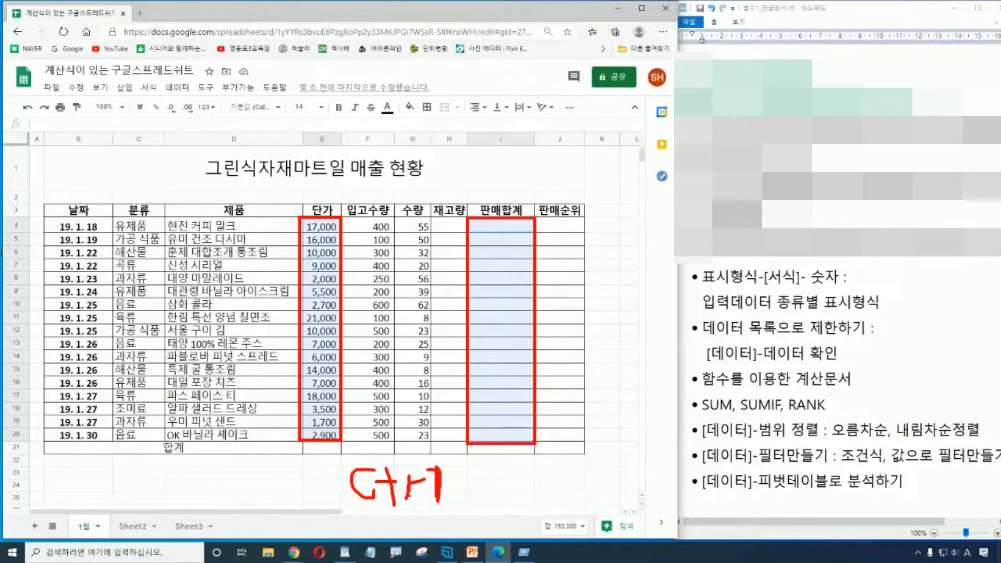
key(Escape)
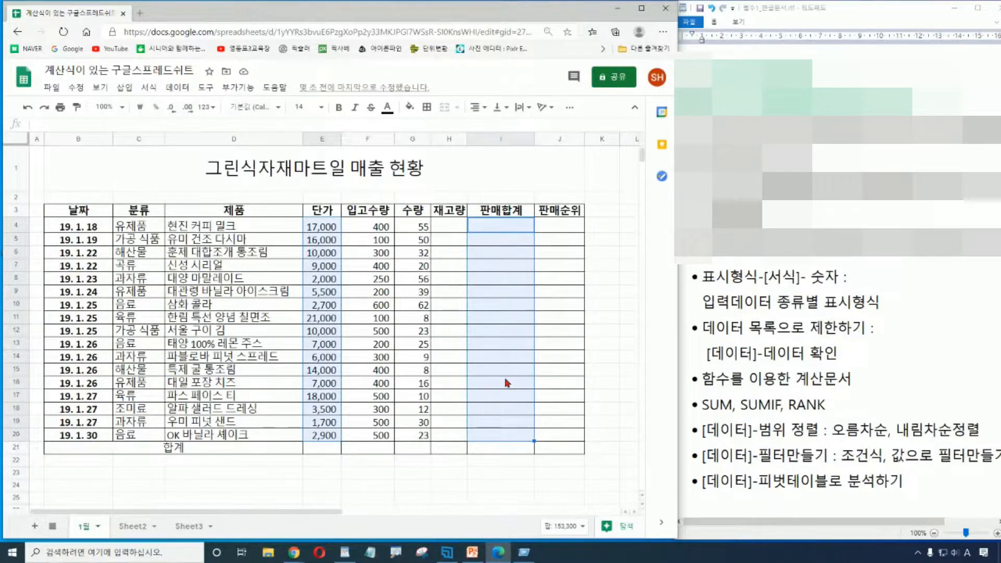
click(149, 87)
mouse_move(179, 146)
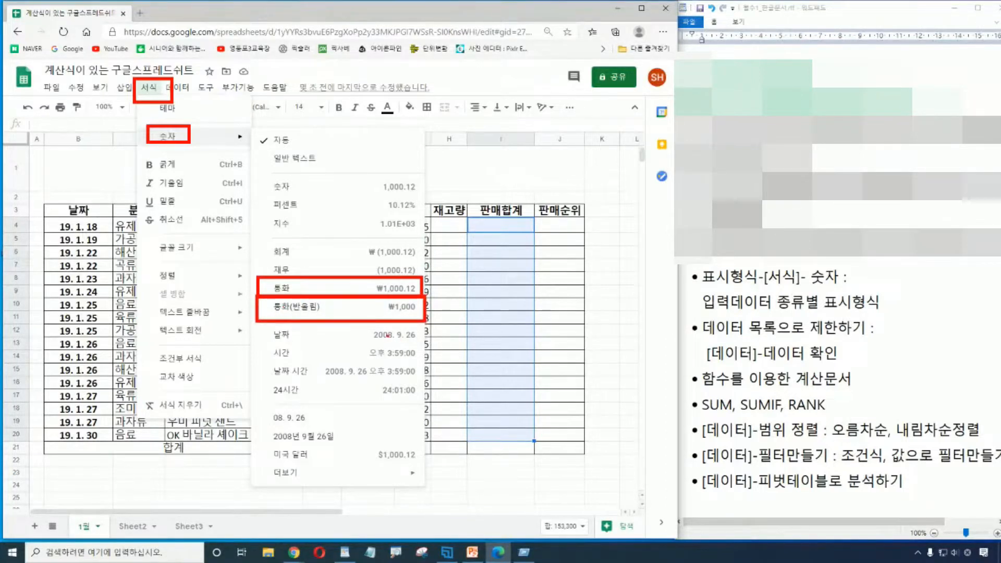
drag(229, 300, 242, 307)
key(Escape)
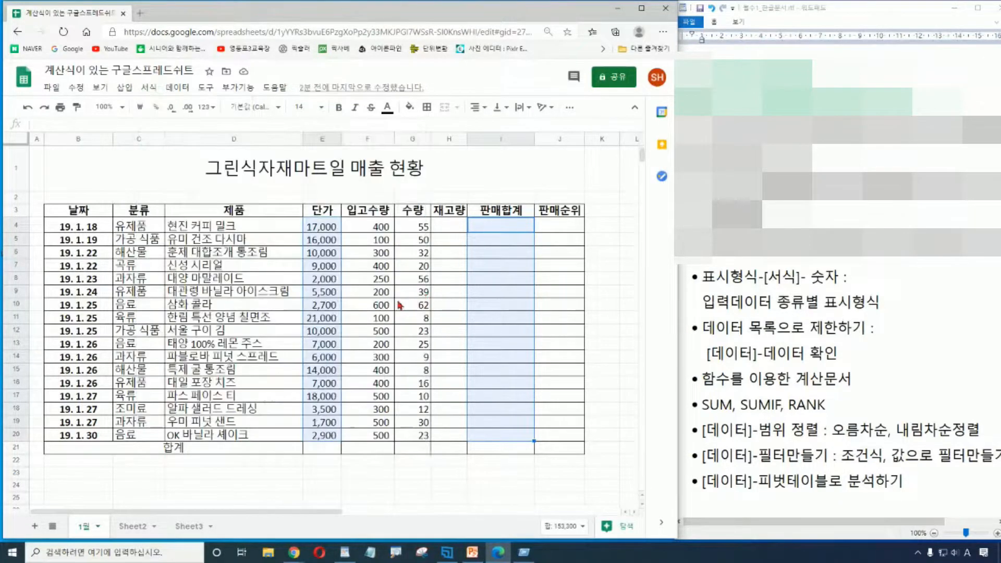
click(149, 87)
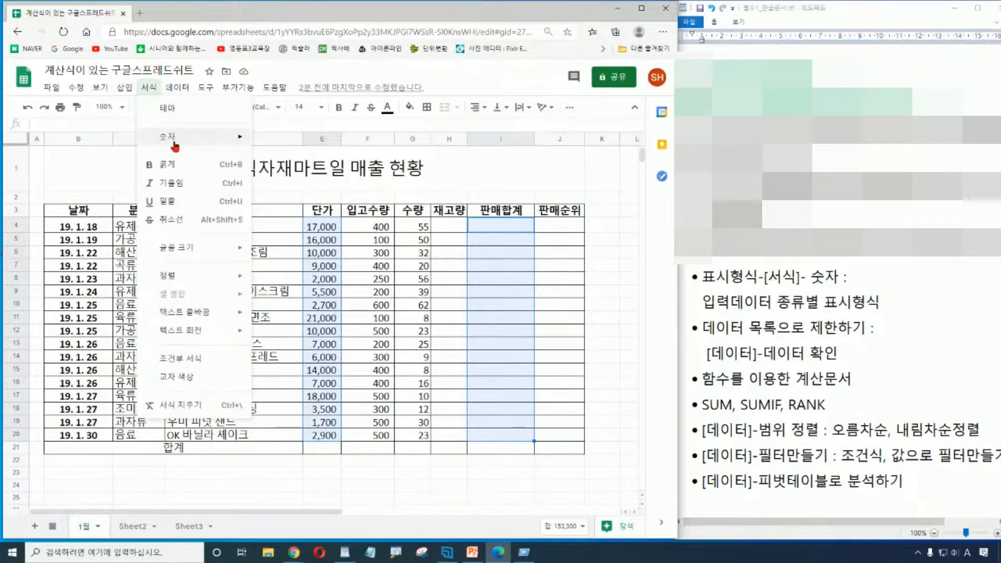
mouse_move(172, 138)
click(317, 307)
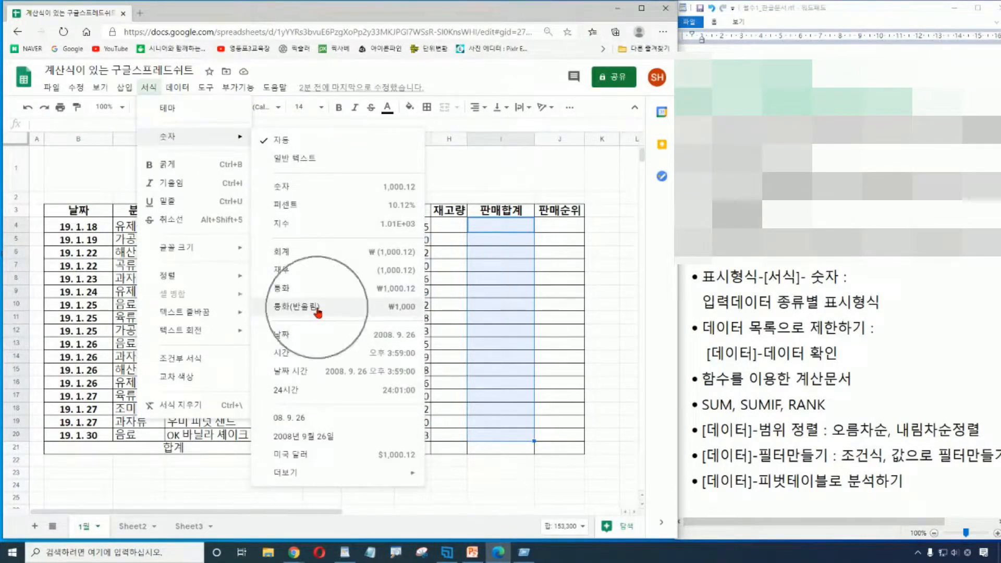
click(404, 313)
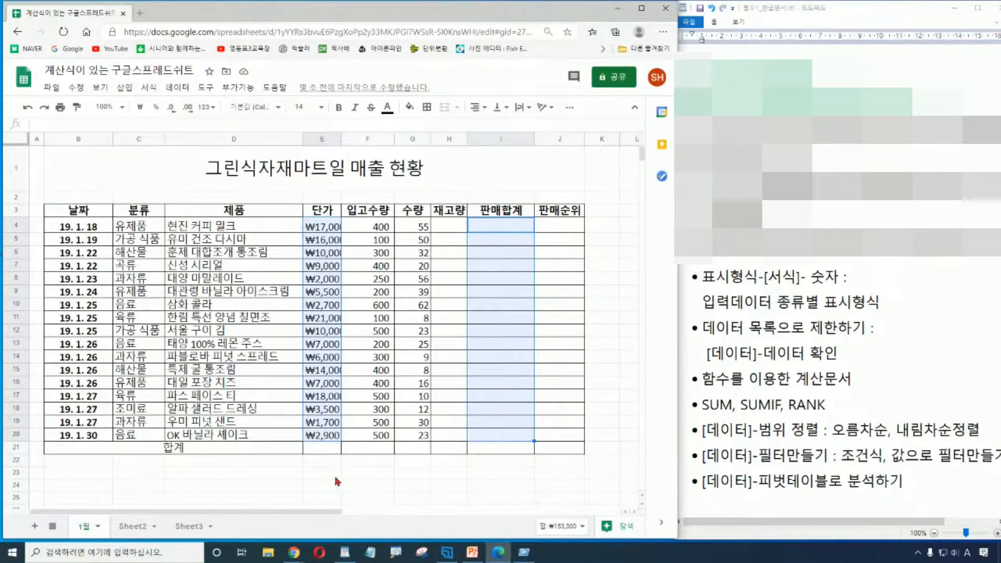
click(618, 228)
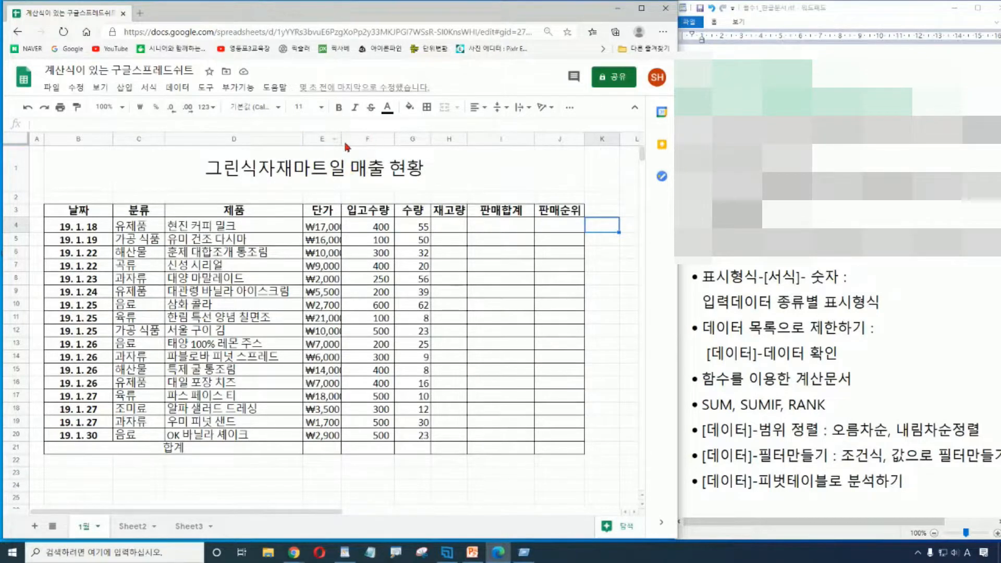
Widen the 단가 column E so the currency amounts fit in full
drag(341, 139, 363, 139)
key(Down)
key(Down)
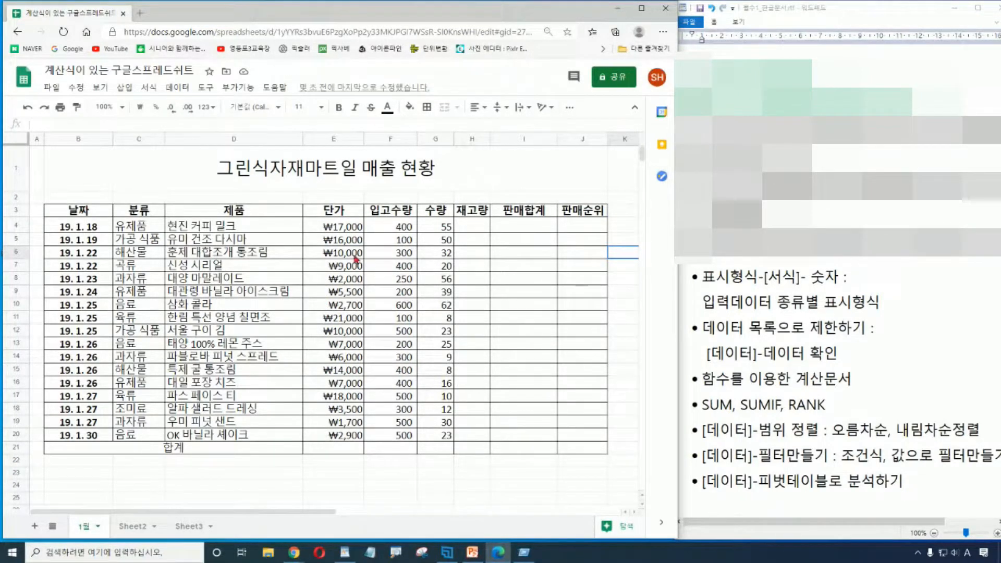
drag(349, 232, 345, 442)
click(485, 494)
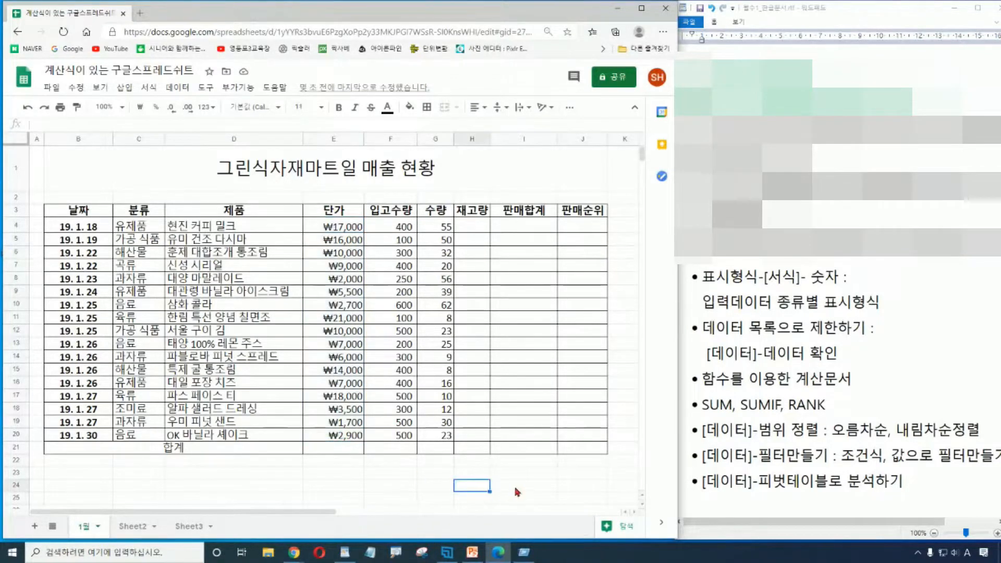
Calculate the first 판매합계 in I4 by multiplying 단가 by 수량 with the formula =E4*G4
click(540, 227)
click(539, 227)
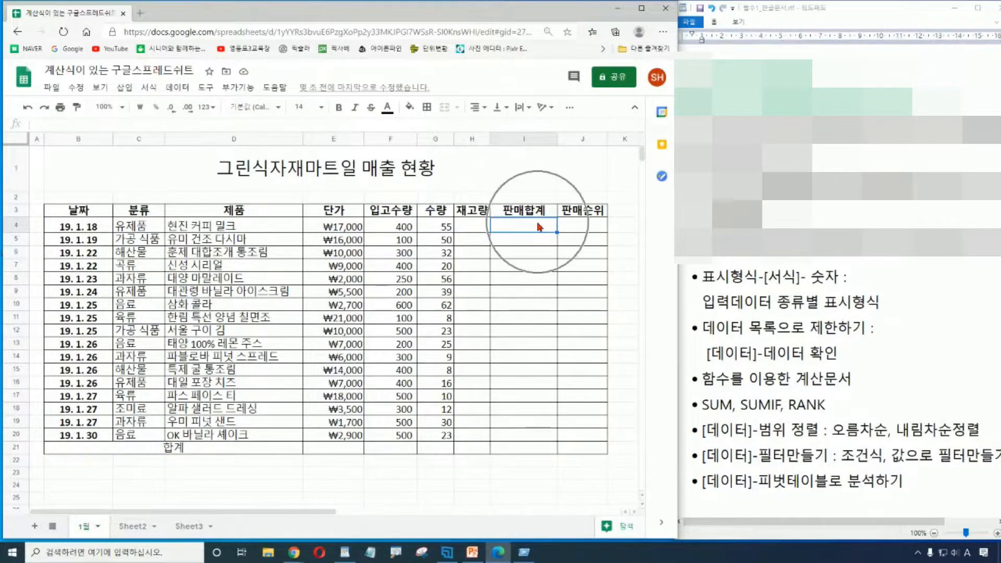
click(538, 224)
key(ctrl+Down)
click(532, 224)
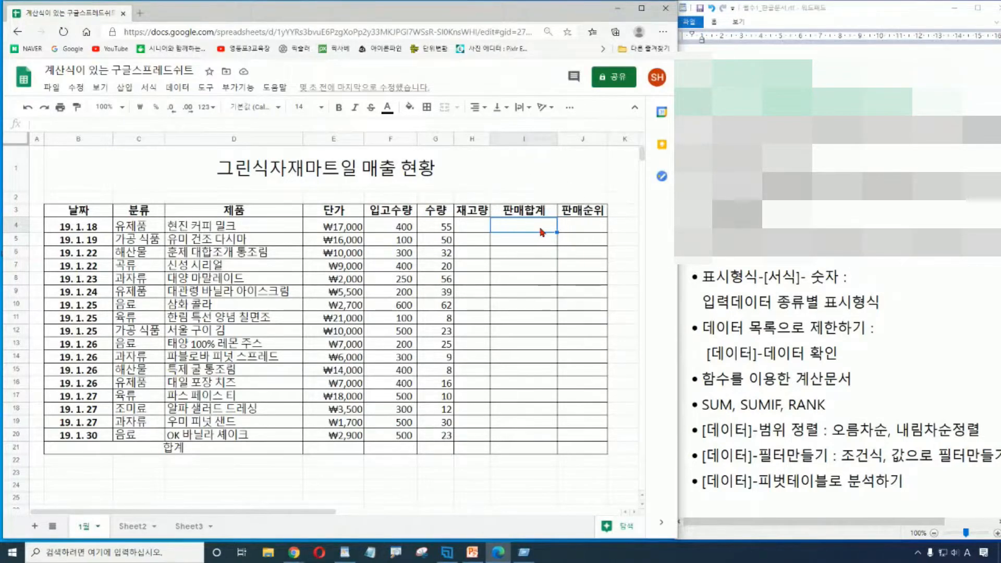
text(=)
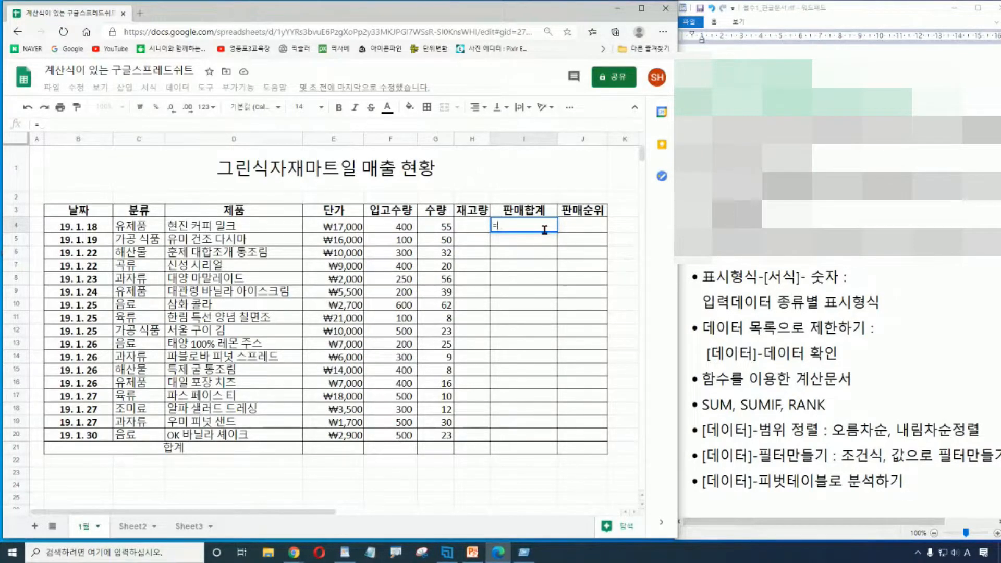
click(346, 228)
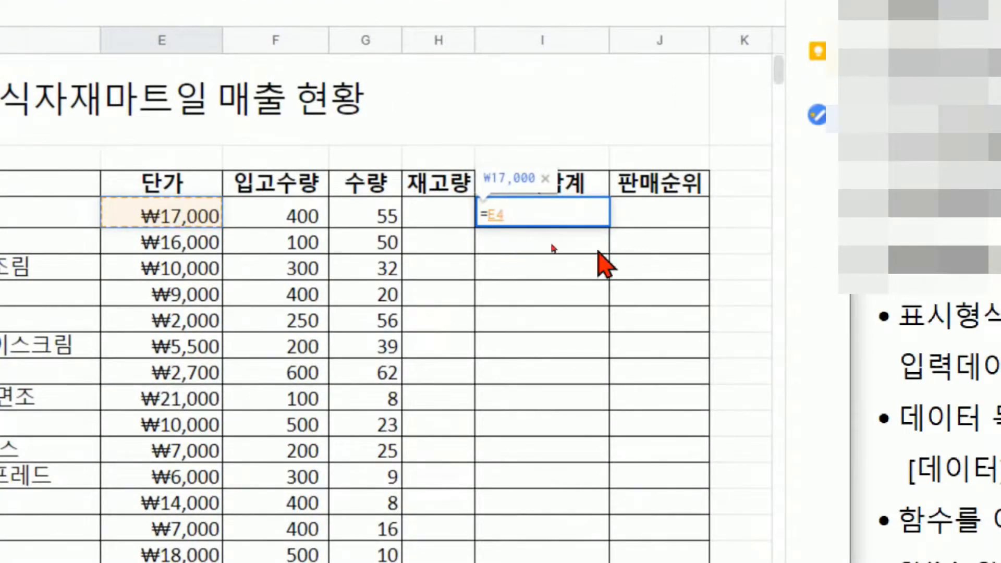
text(*)
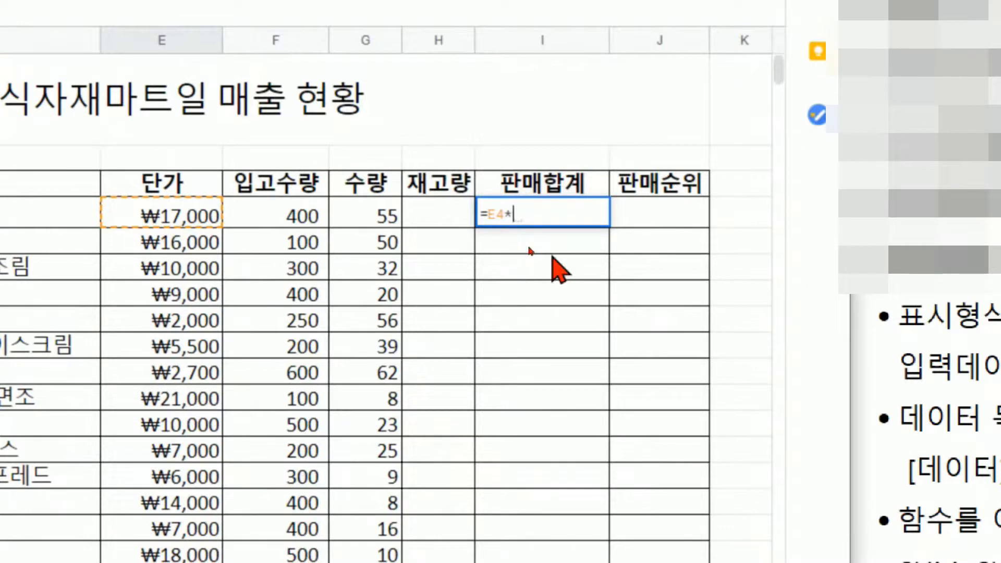
click(377, 218)
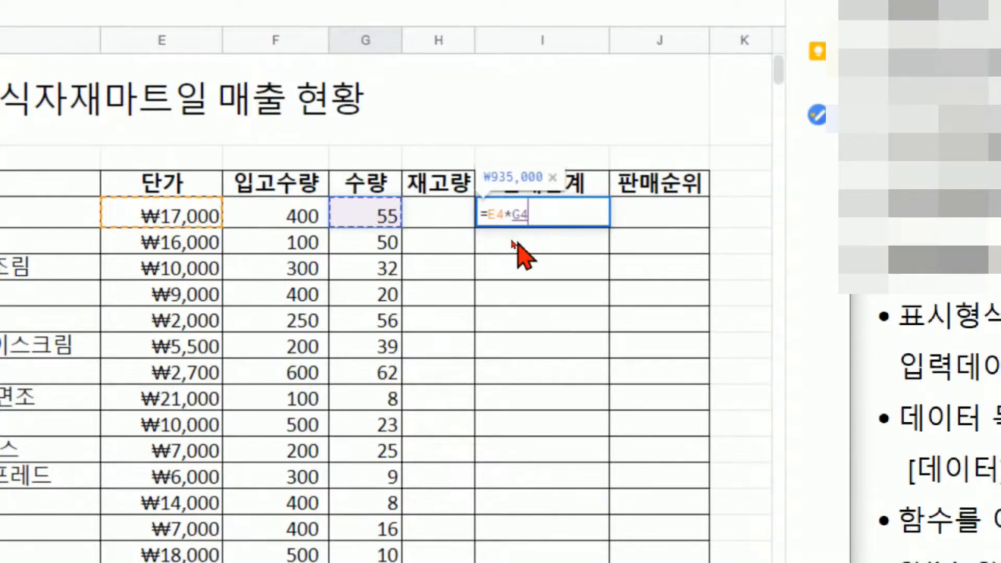
key(Return)
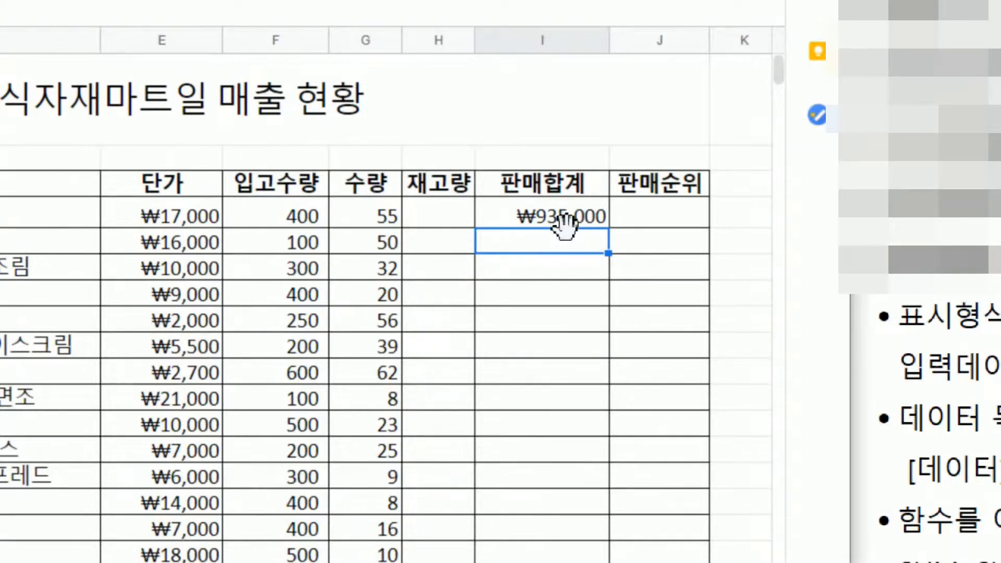
Check which number format is applied to the 단가 and 판매합계 amounts
click(215, 223)
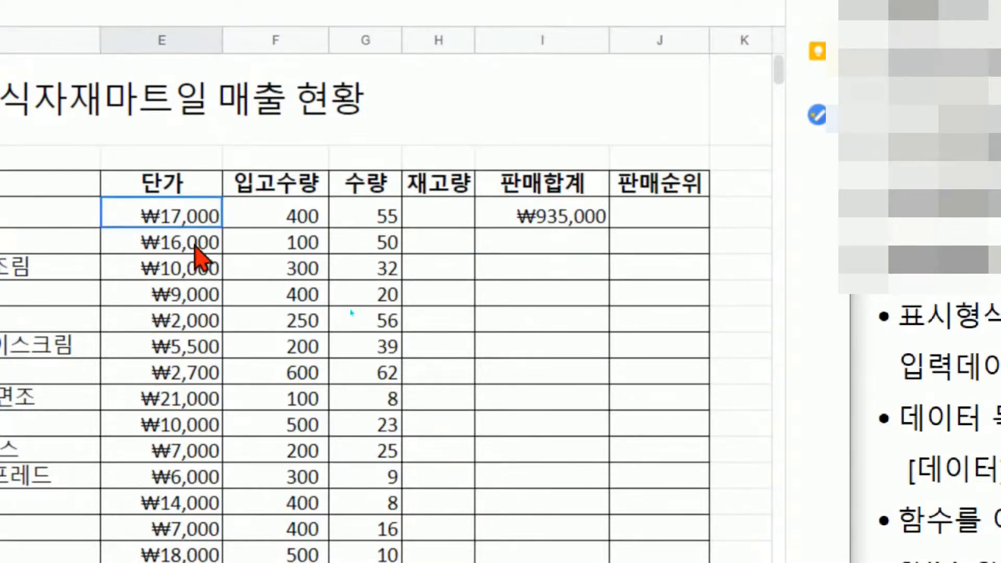
drag(201, 255, 208, 529)
drag(568, 217, 524, 545)
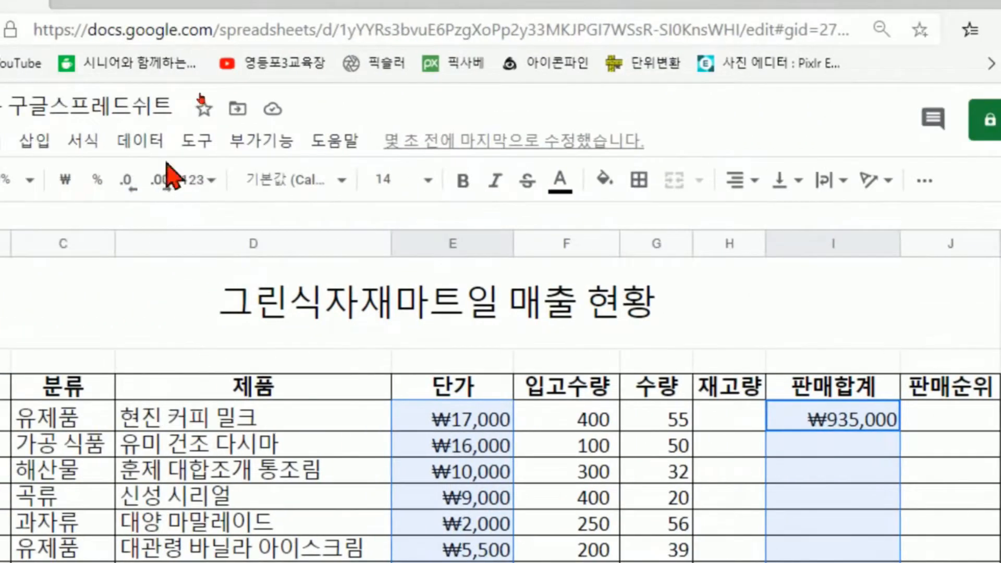
click(83, 140)
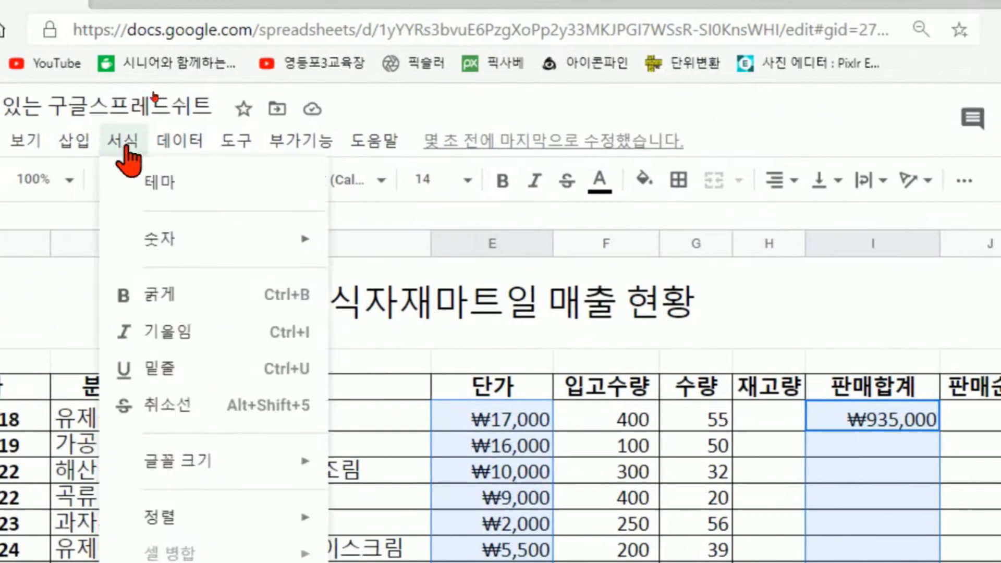
mouse_move(114, 245)
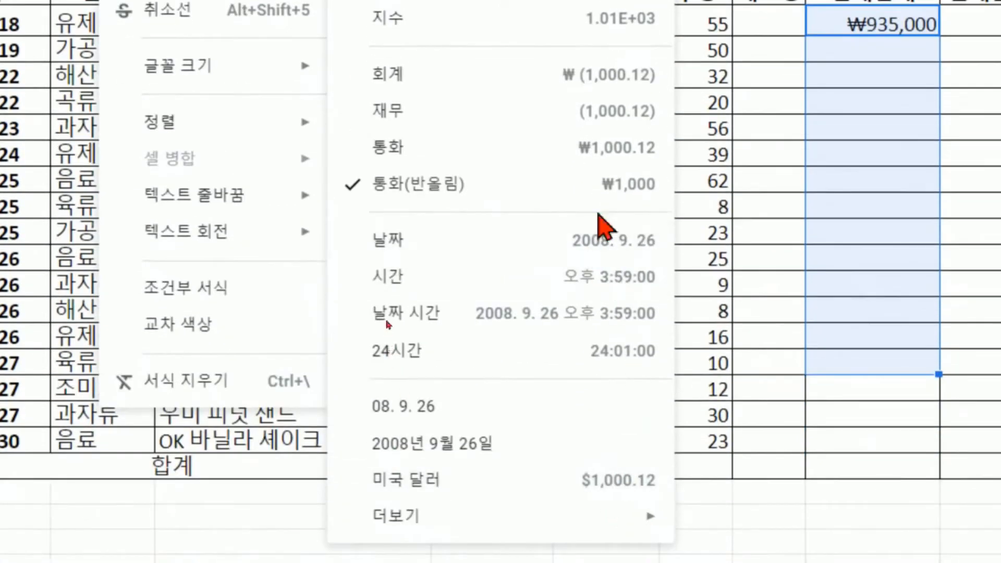
click(541, 200)
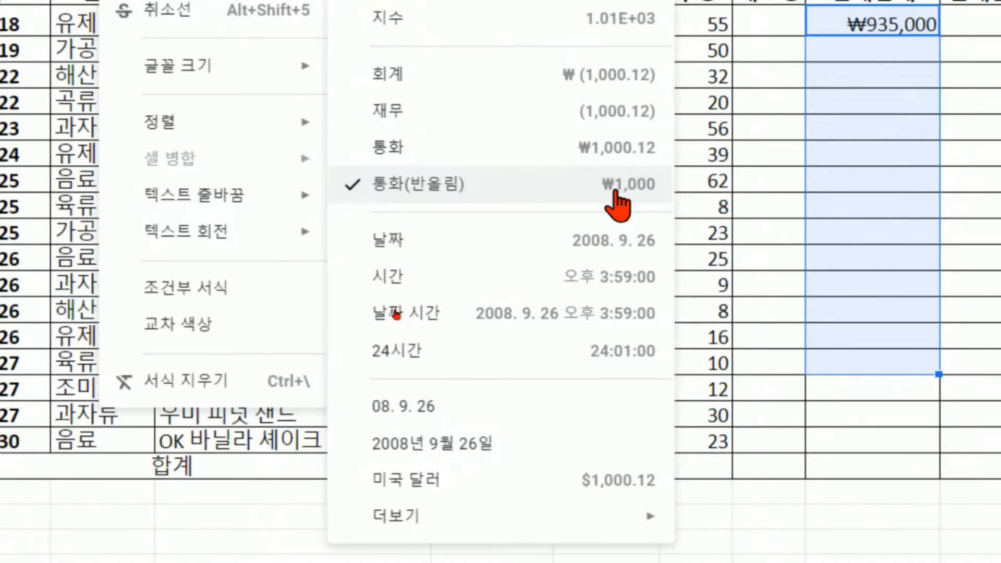
click(623, 201)
click(834, 497)
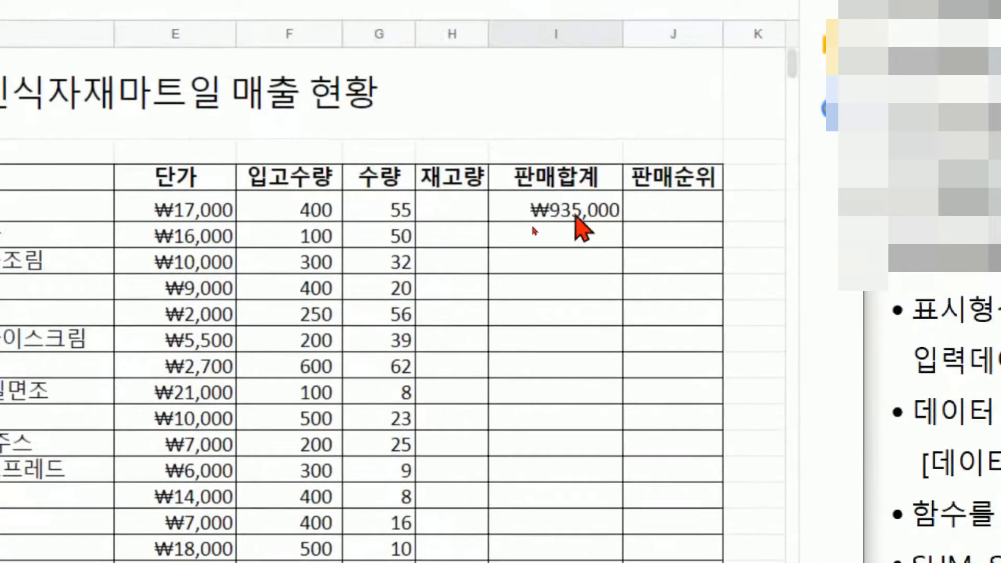
Copy the 판매합계 formula from I4 down through I20
click(576, 218)
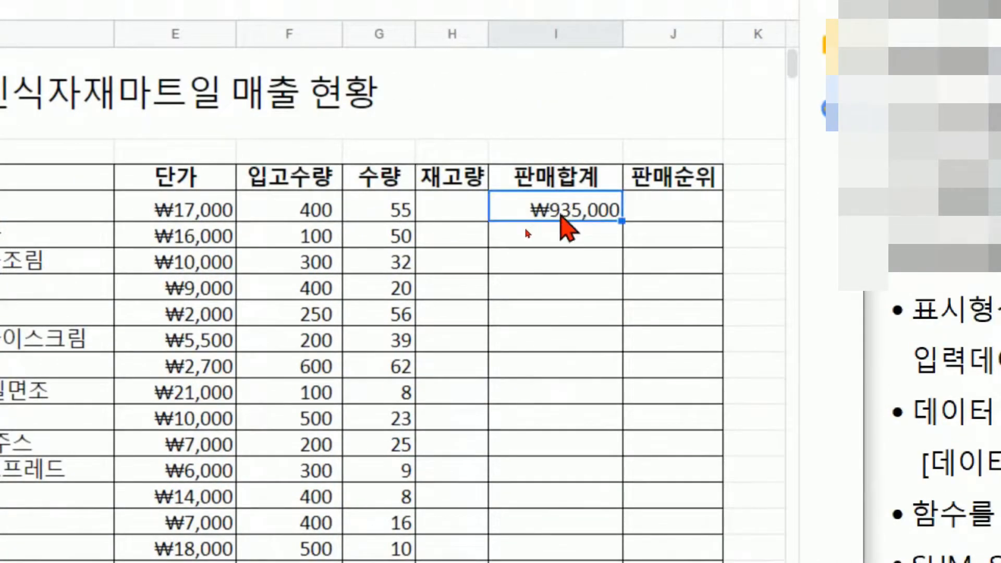
double_click(563, 205)
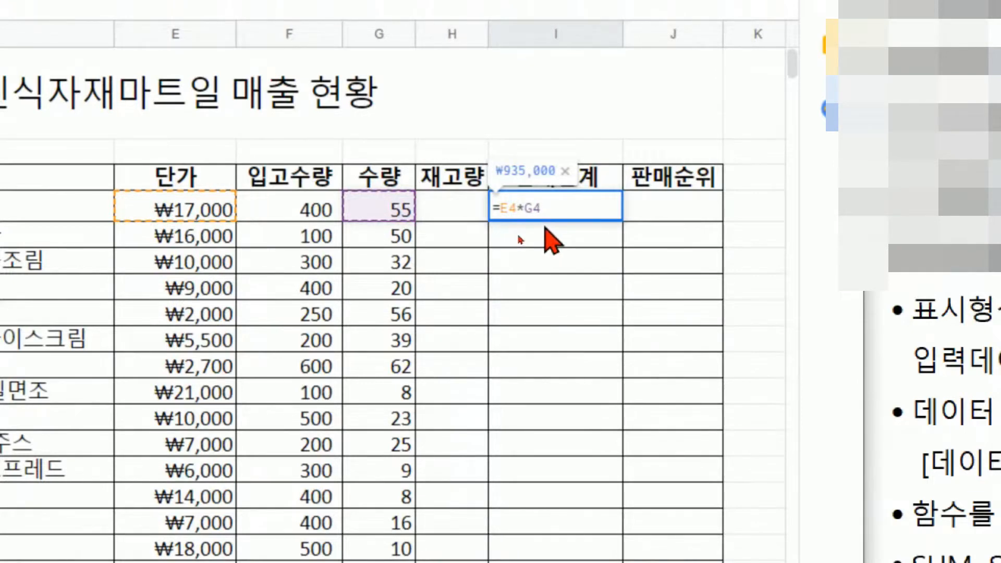
key(Return)
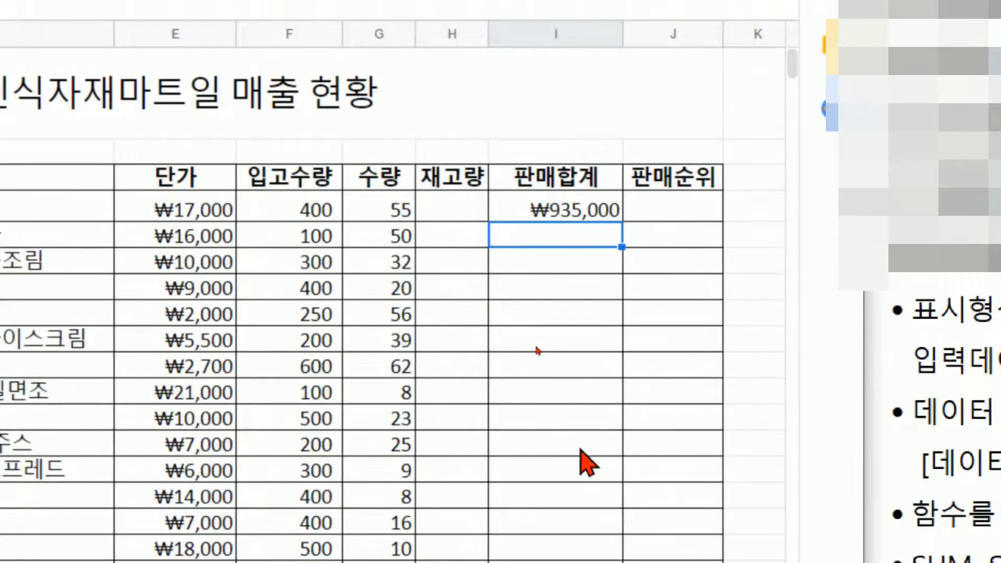
click(611, 215)
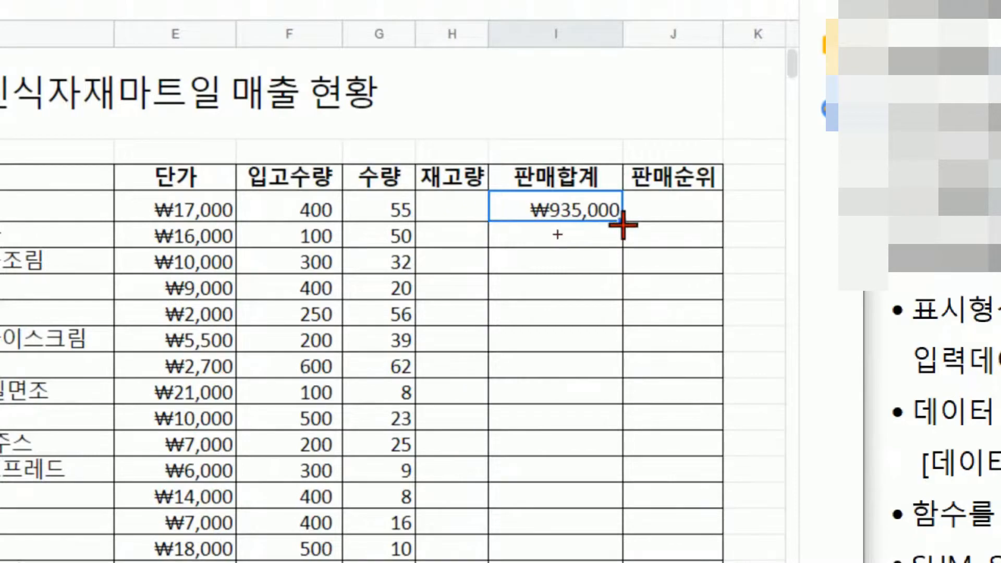
drag(622, 221, 558, 235)
drag(623, 224, 643, 493)
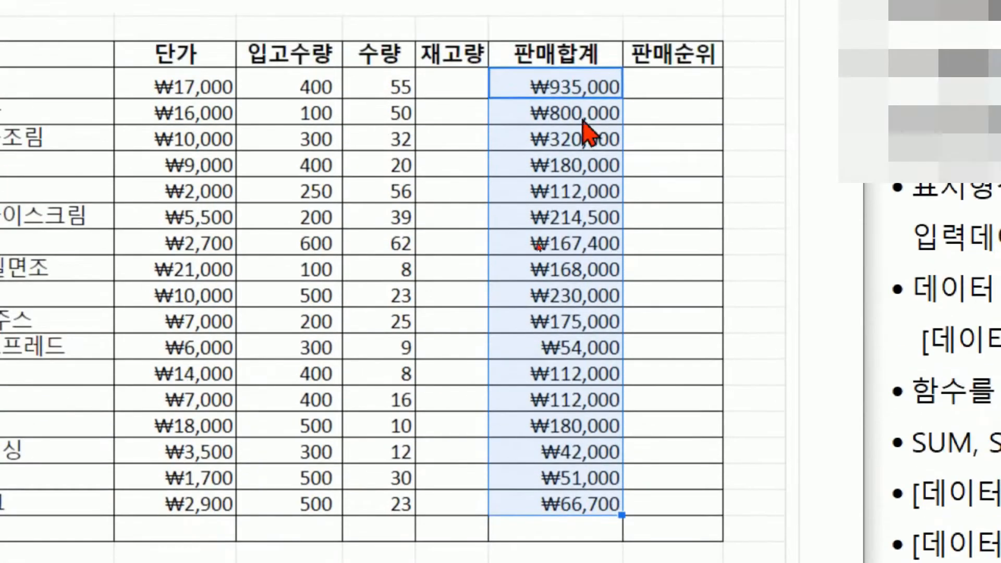
Check the 판매합계 results in rows 5 to 7 against the 단가 and 수량 of the same rows
click(583, 122)
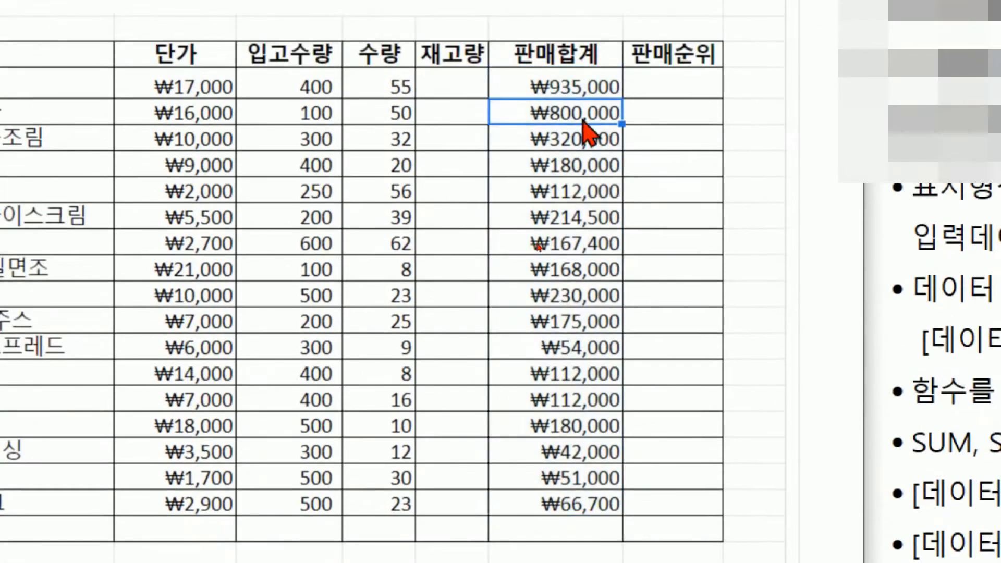
click(230, 118)
click(373, 114)
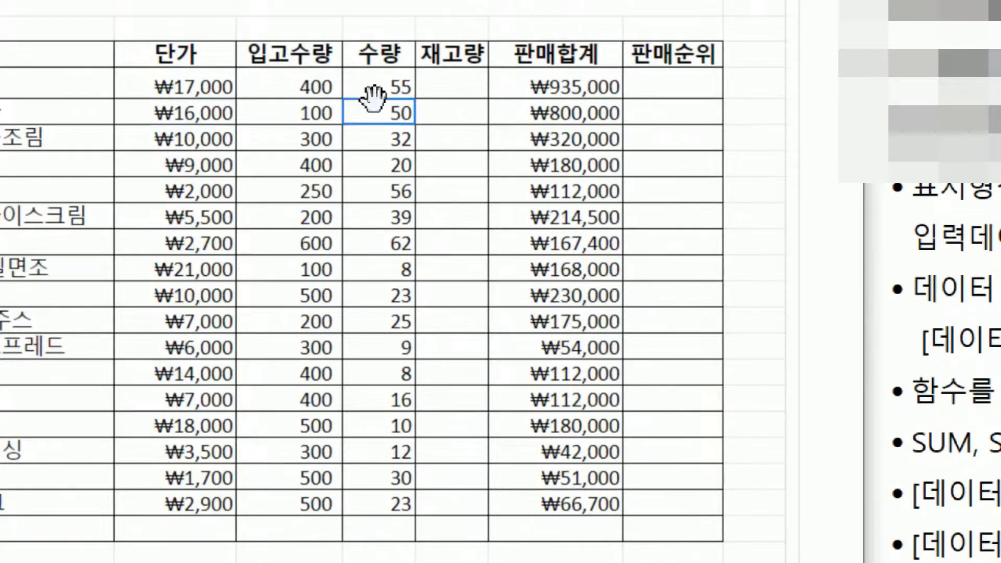
click(551, 115)
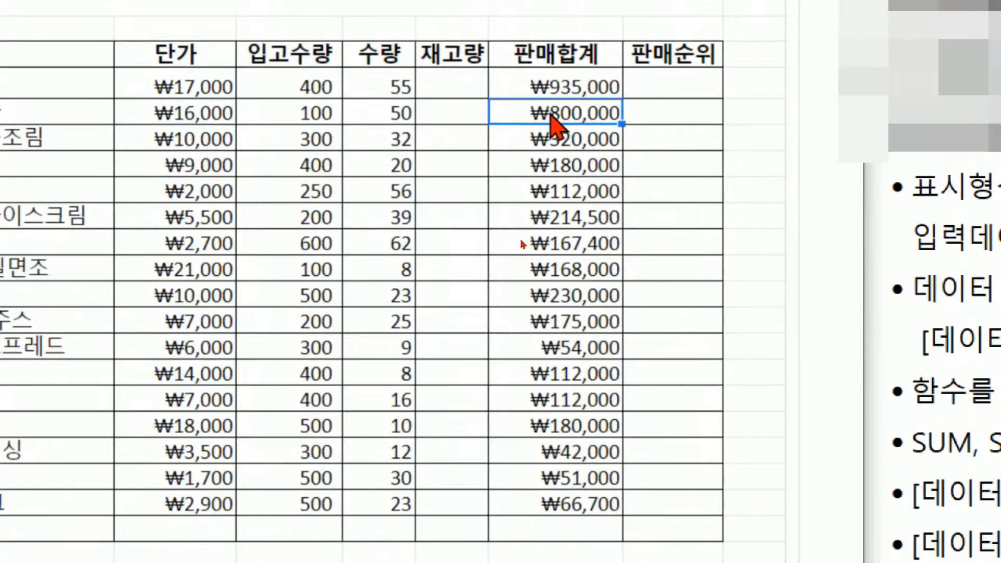
click(219, 144)
click(371, 137)
click(582, 145)
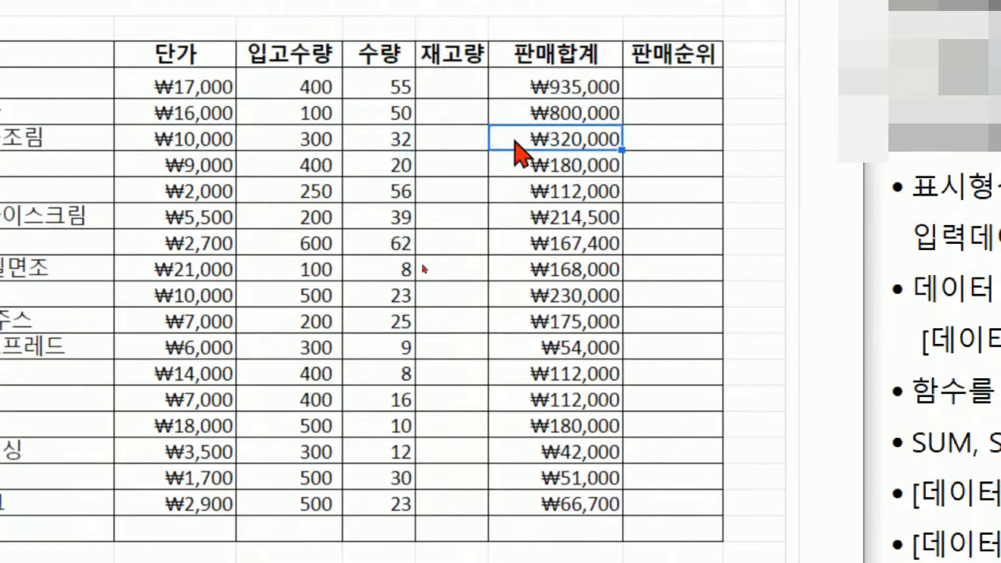
click(209, 167)
click(409, 166)
click(554, 166)
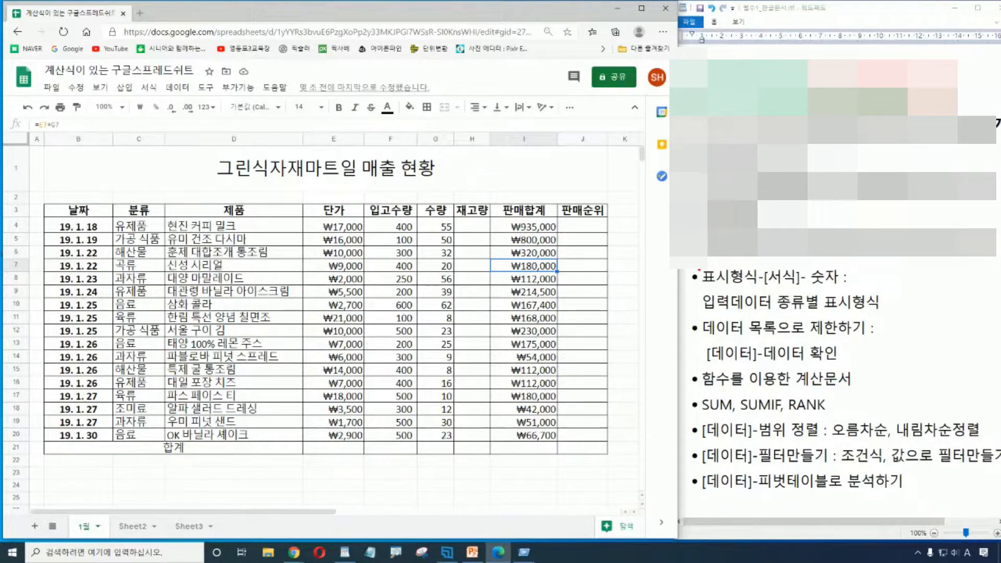
drag(691, 288, 848, 285)
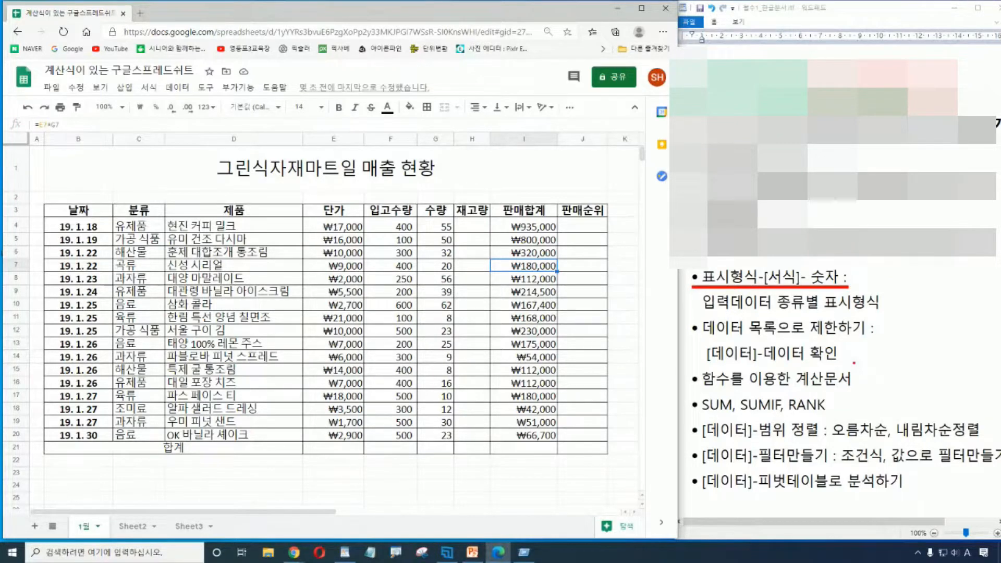
key(Escape)
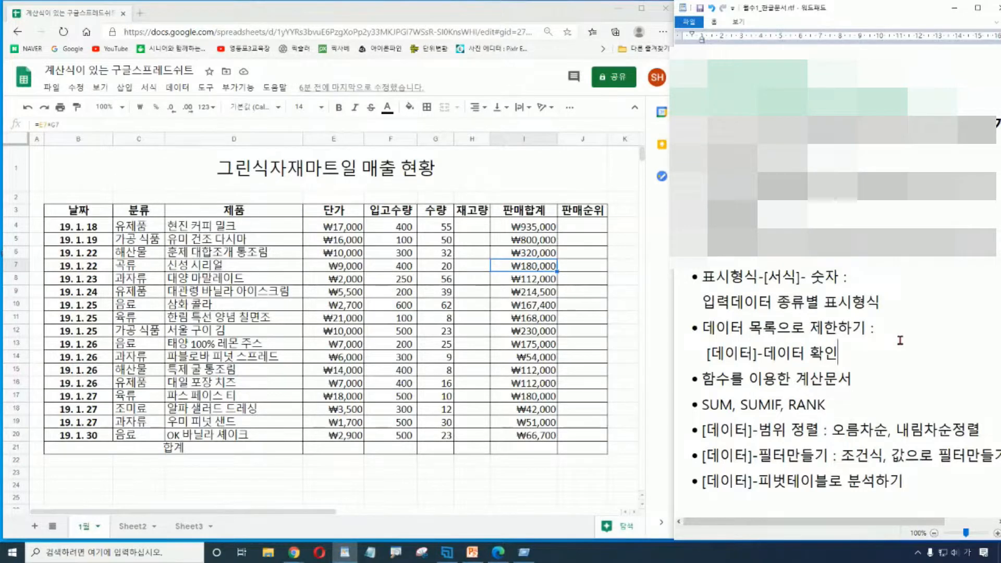
drag(703, 277, 906, 298)
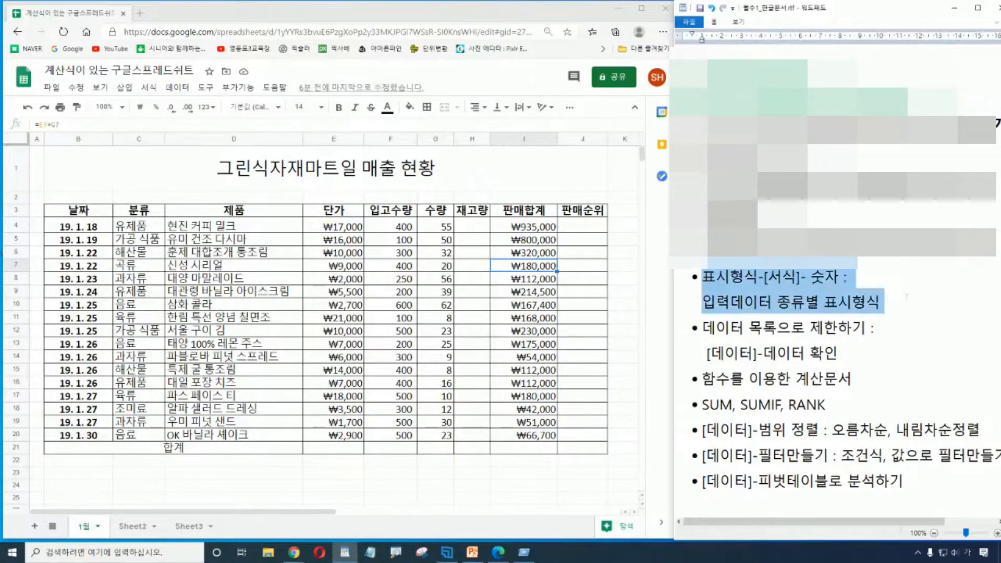
click(911, 353)
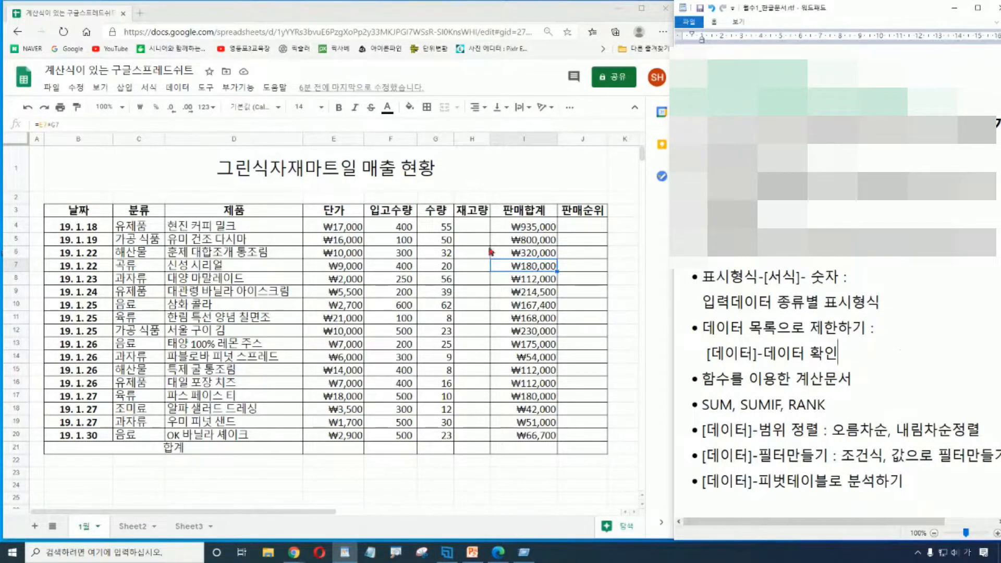
click(474, 227)
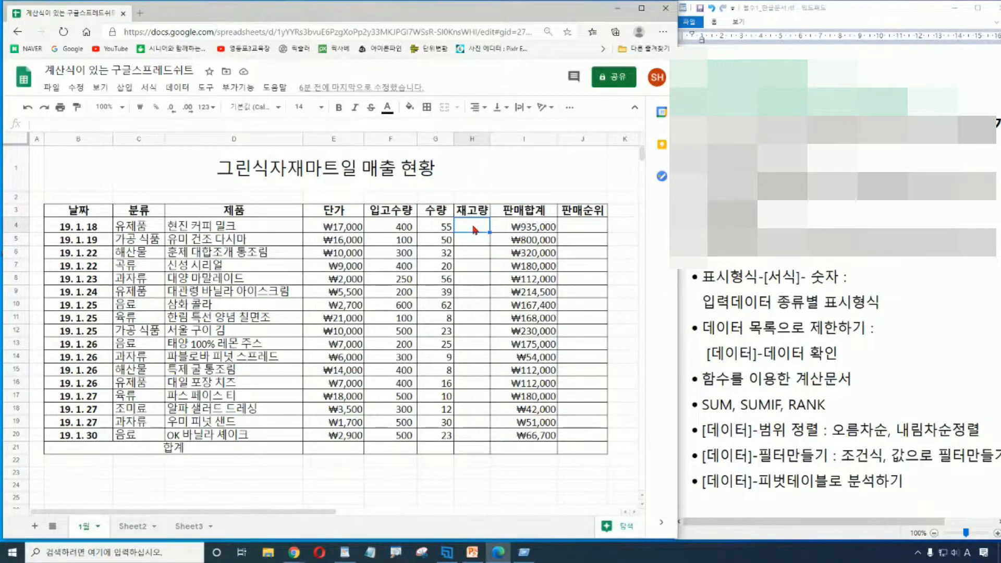
drag(455, 213, 492, 445)
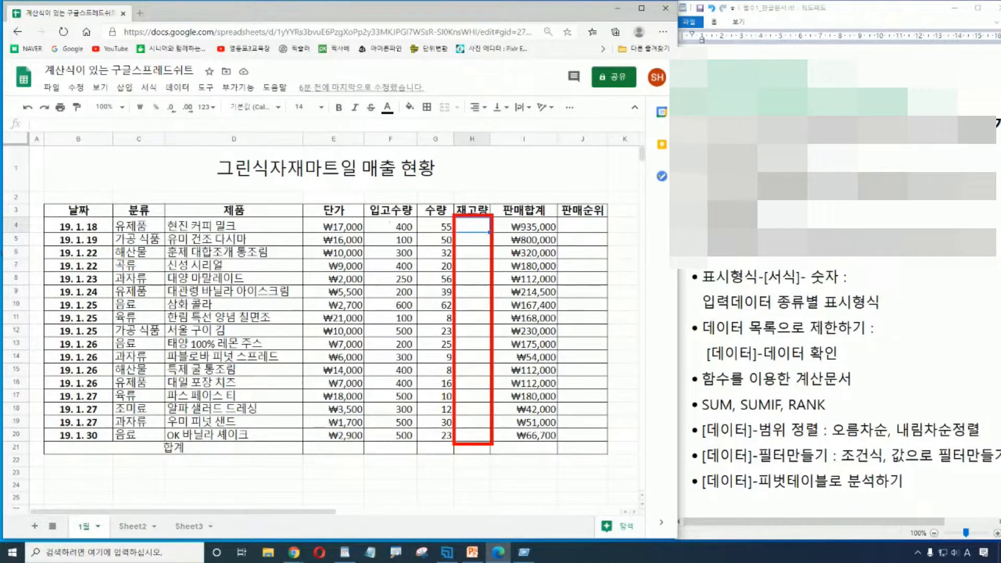
drag(374, 224, 380, 221)
mouse_move(434, 219)
mouse_down()
mouse_move(439, 233)
mouse_move(440, 224)
mouse_up()
key(Escape)
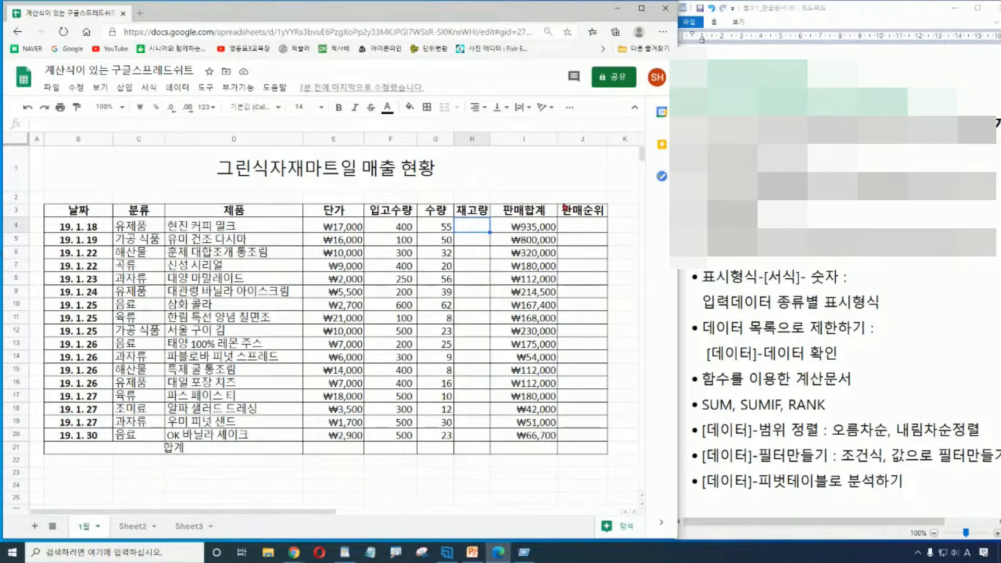
click(443, 216)
click(442, 229)
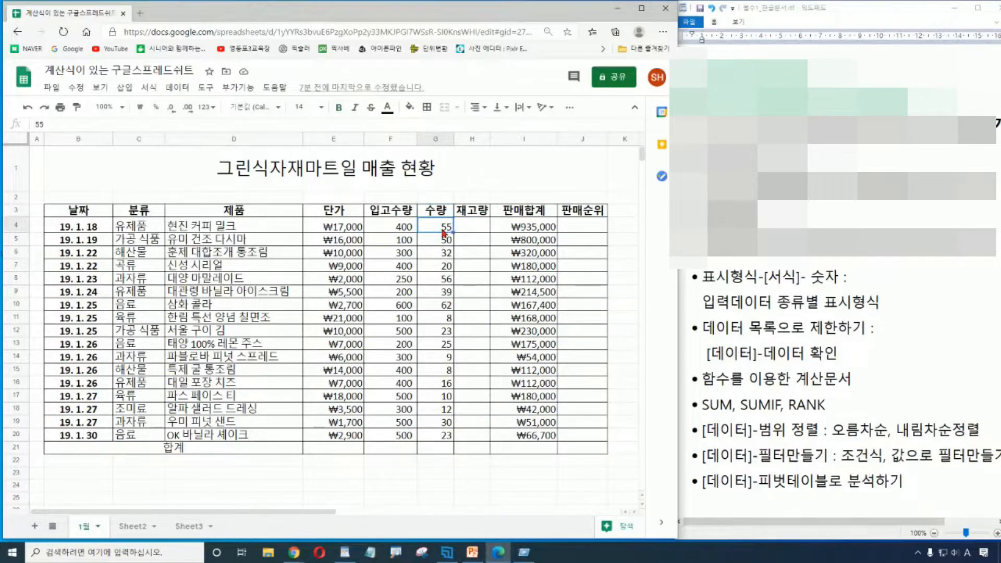
click(470, 229)
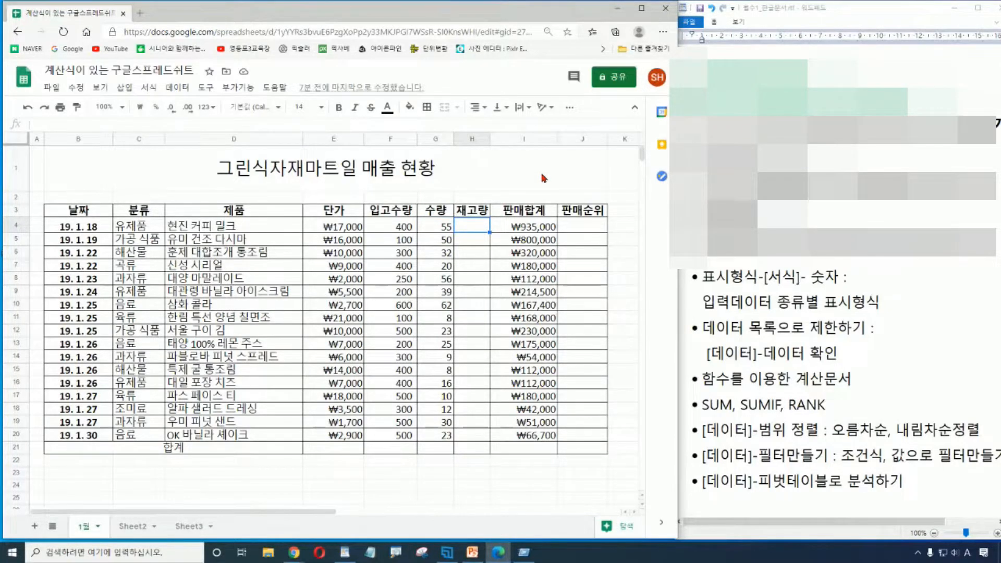
click(554, 173)
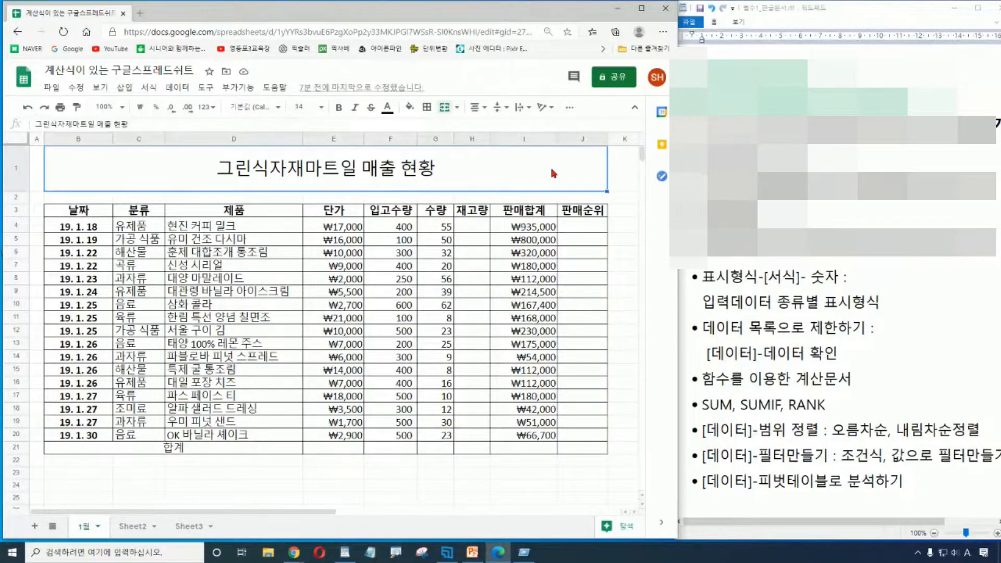
Calculate the first 재고량 in H4 by subtracting 수량 from 입고수량 with the formula =F4-G4
click(472, 228)
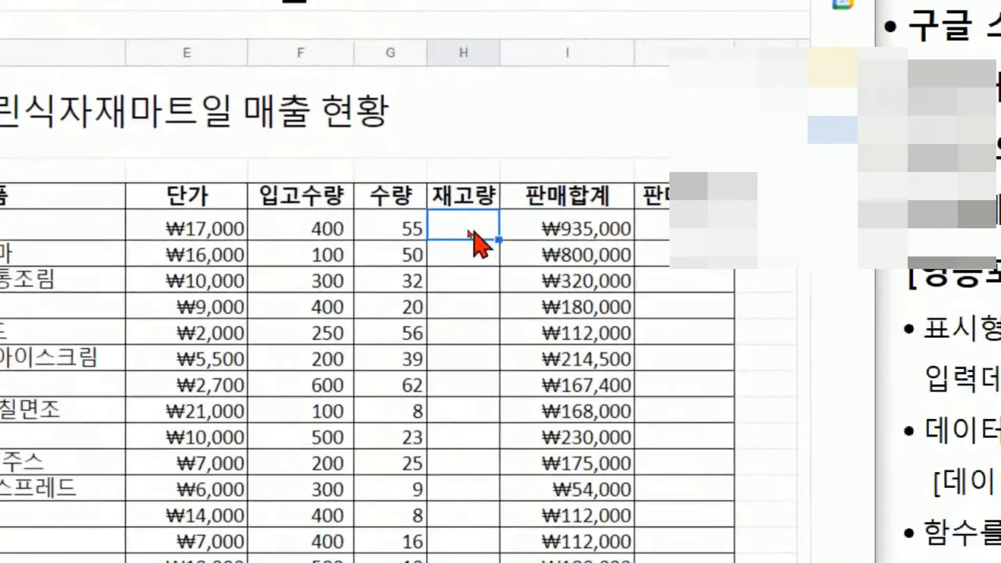
text(=)
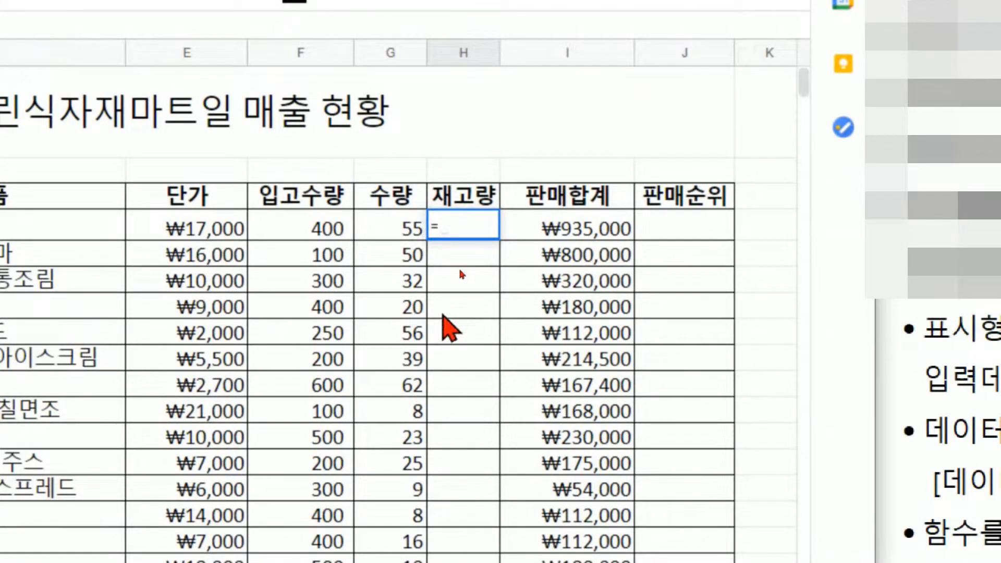
click(298, 229)
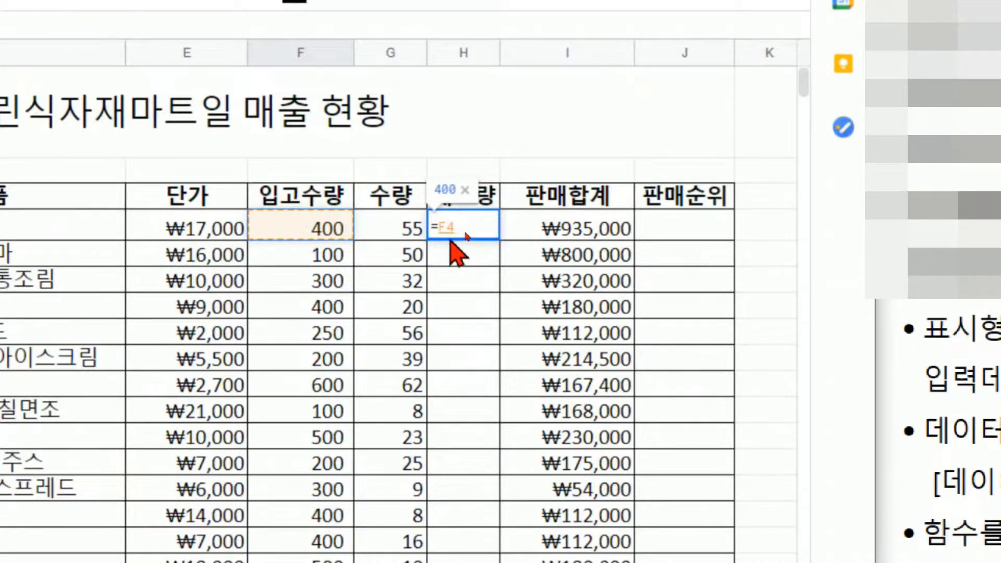
text(-)
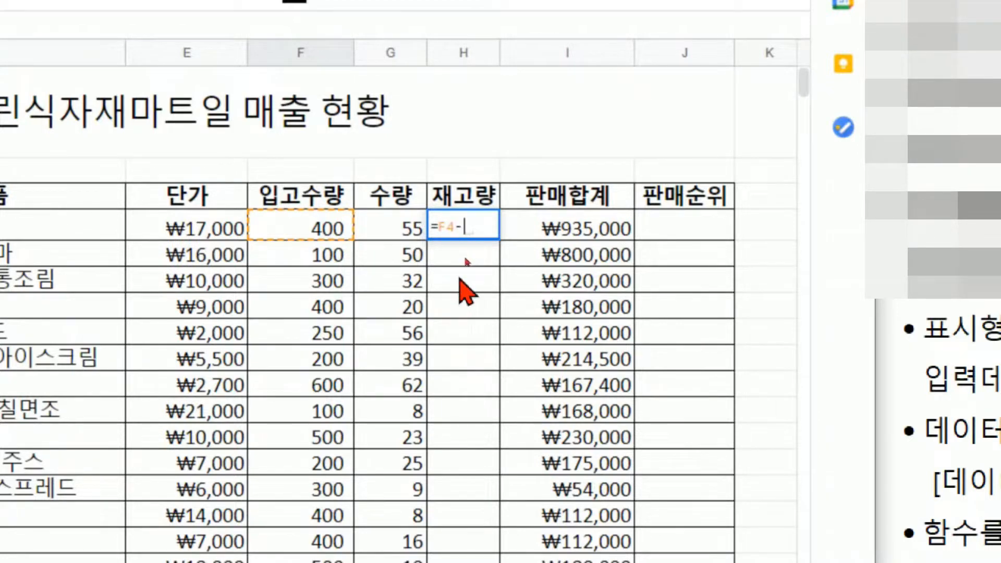
click(392, 231)
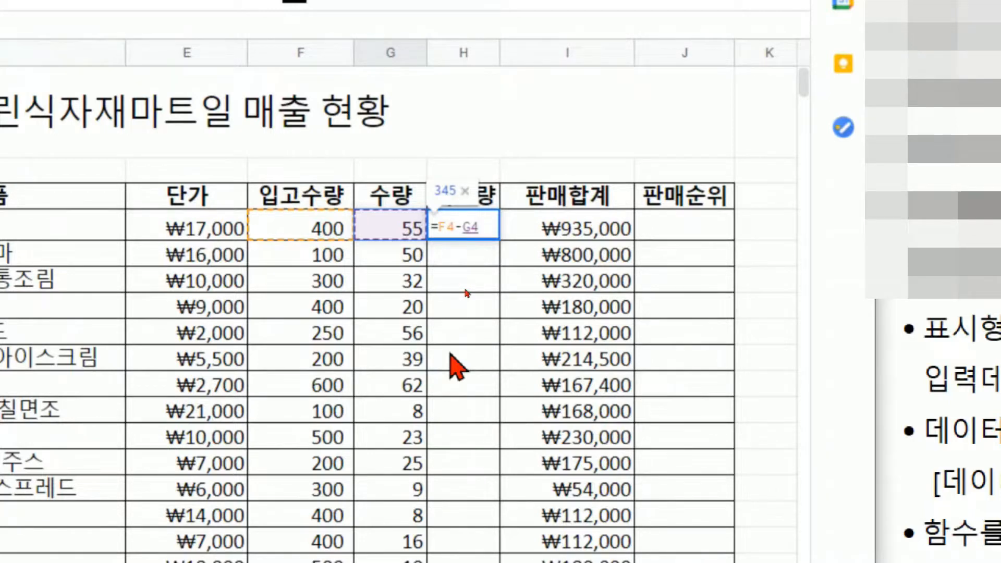
key(Return)
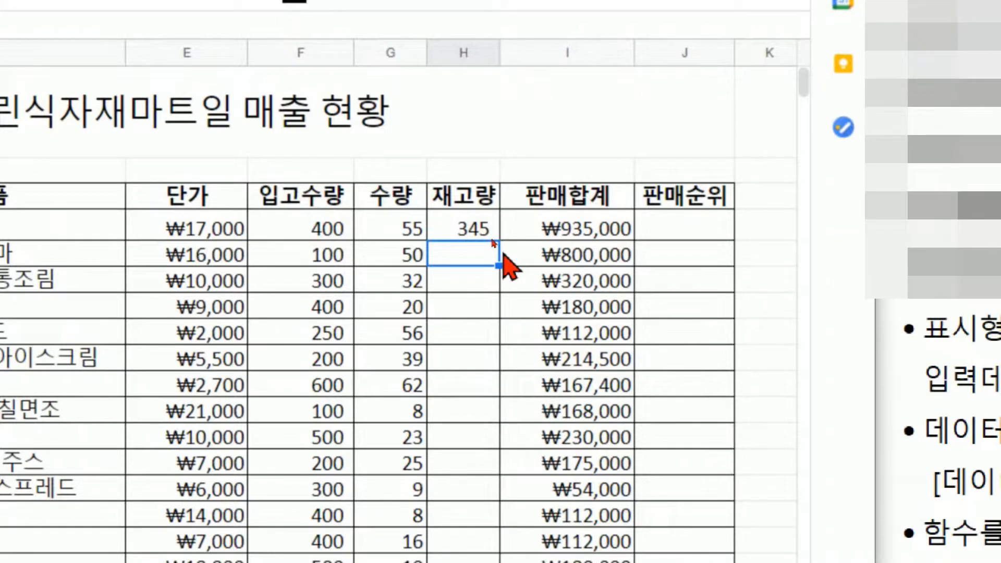
Copy the 재고량 formula from H4 down through H20
click(474, 236)
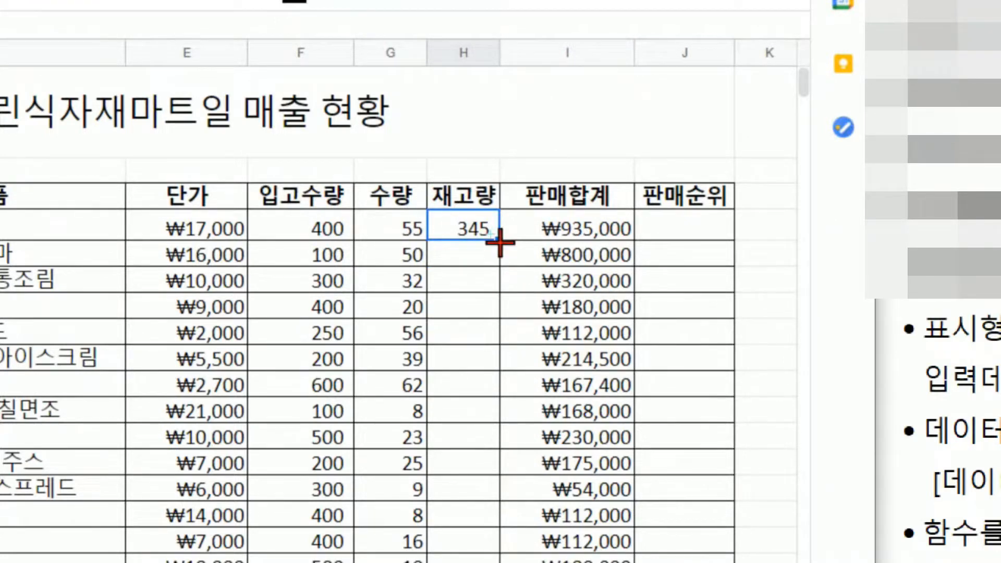
drag(500, 242, 516, 562)
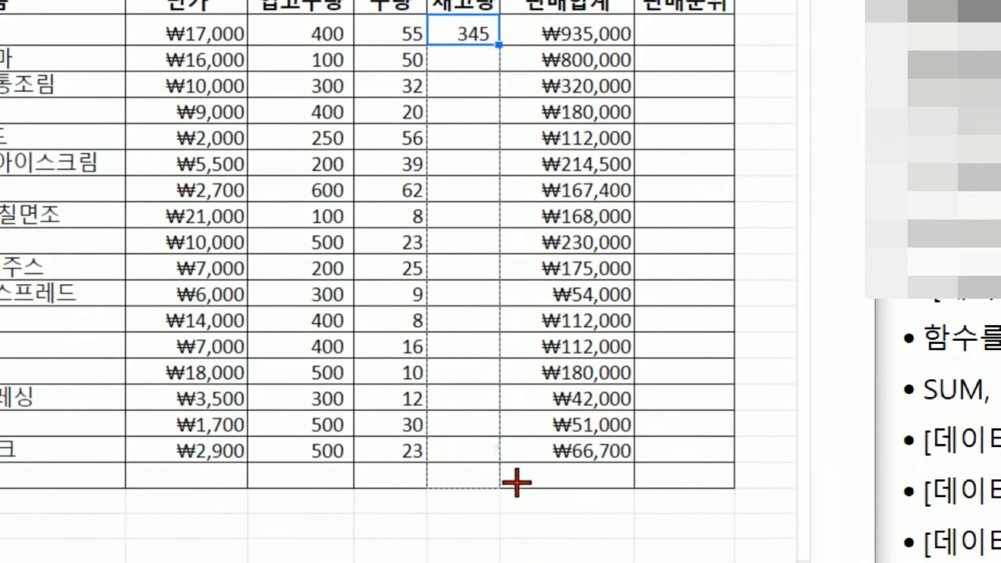
mouse_move(516, 483)
mouse_down()
mouse_move(516, 459)
mouse_move(521, 469)
mouse_up()
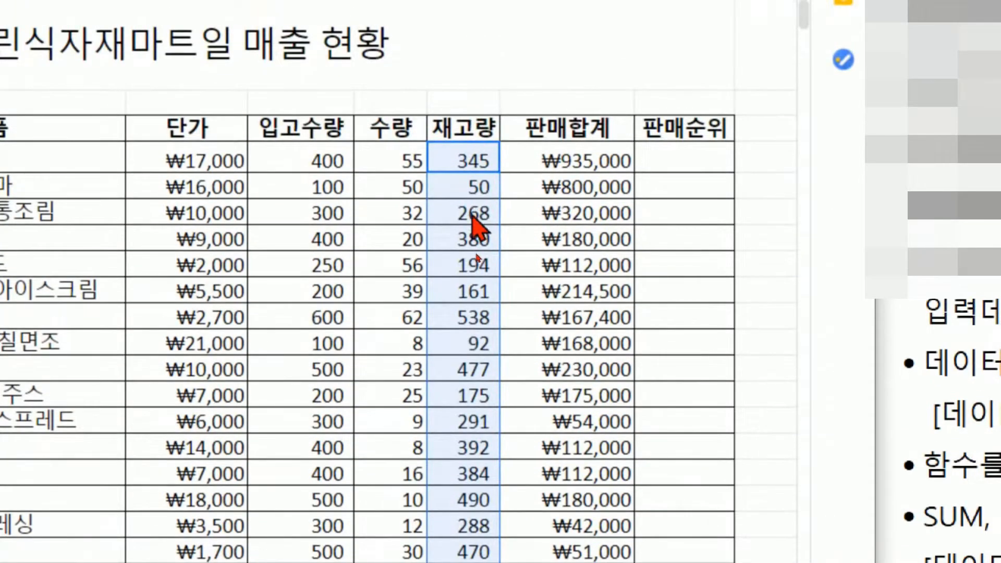
Check which cells the 재고량 formulas in H4, H5 and H6 refer to, leaving them unedited
click(475, 165)
double_click(480, 160)
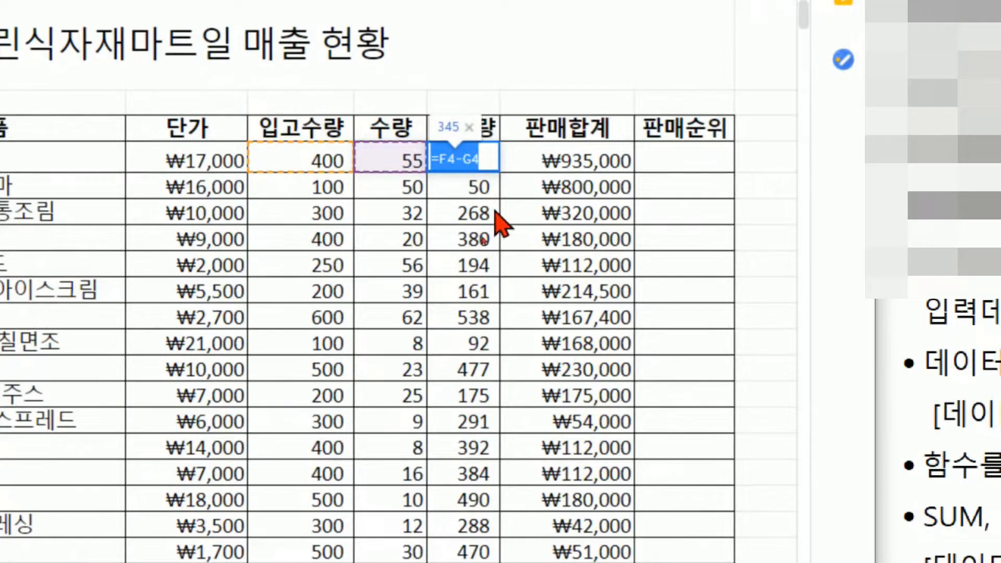
click(472, 193)
double_click(467, 190)
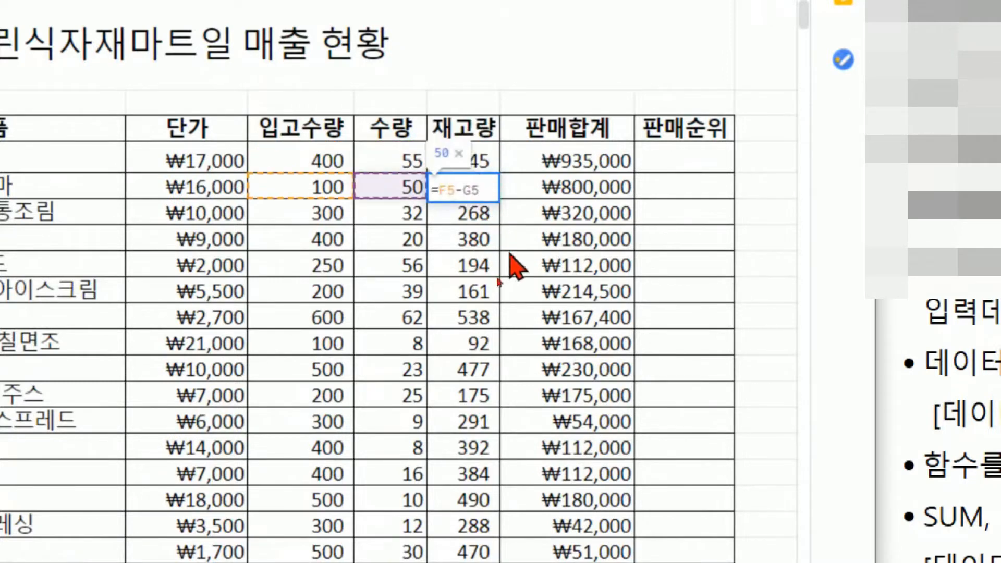
click(461, 219)
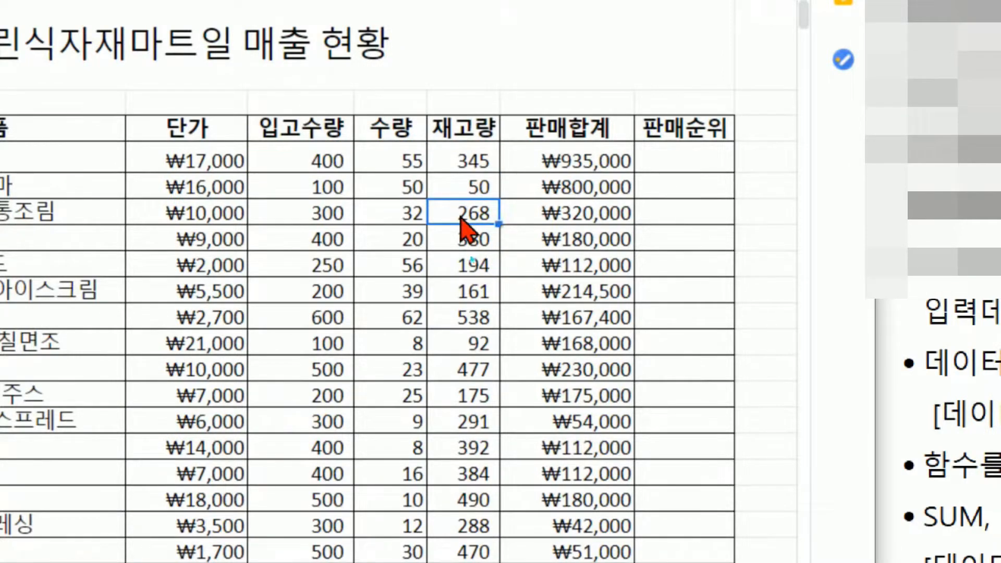
double_click(461, 219)
key(ctrl+a)
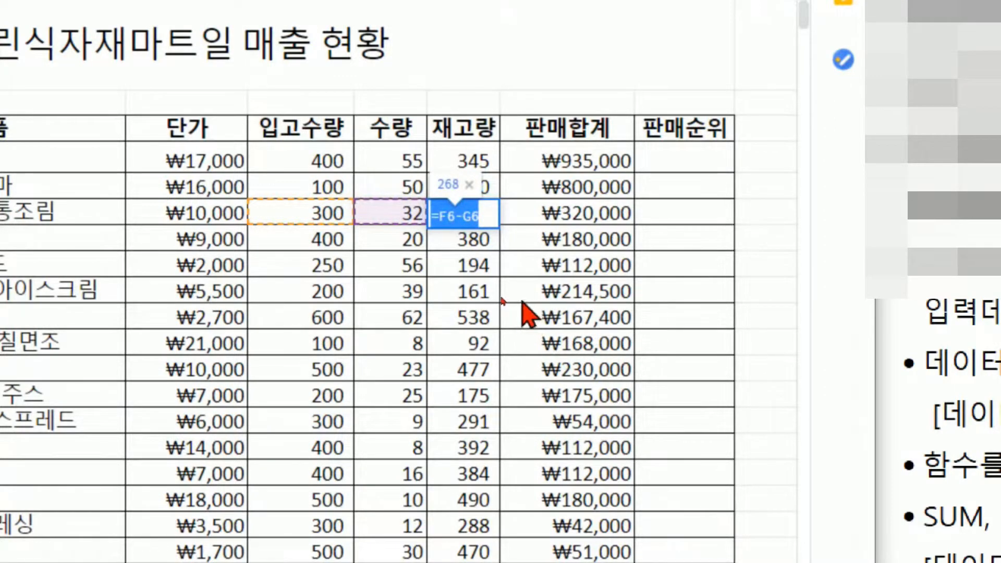
key(Escape)
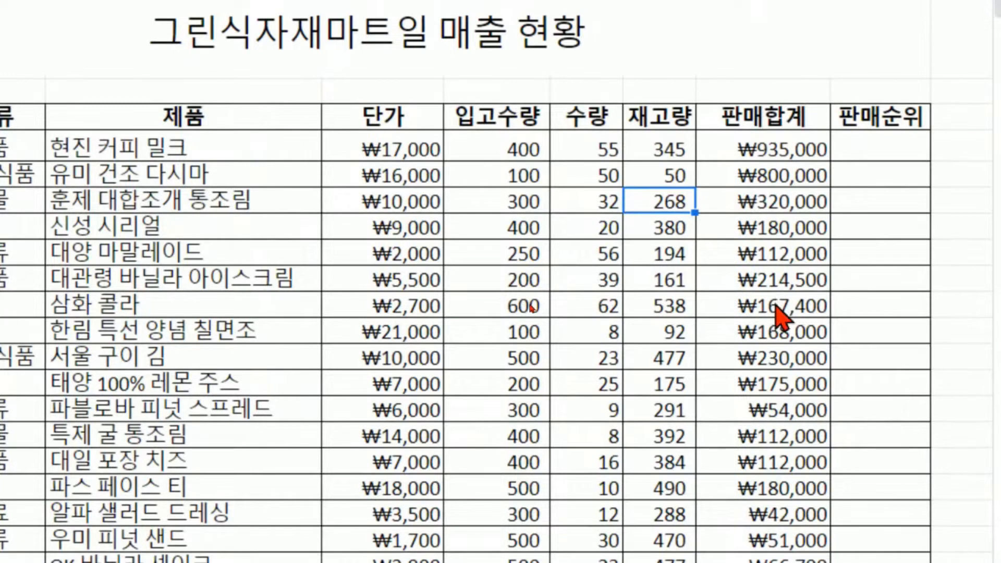
Review the first-row 판매합계 formula in I4 and compare it with the 재고량 formula in H4
click(780, 151)
double_click(778, 150)
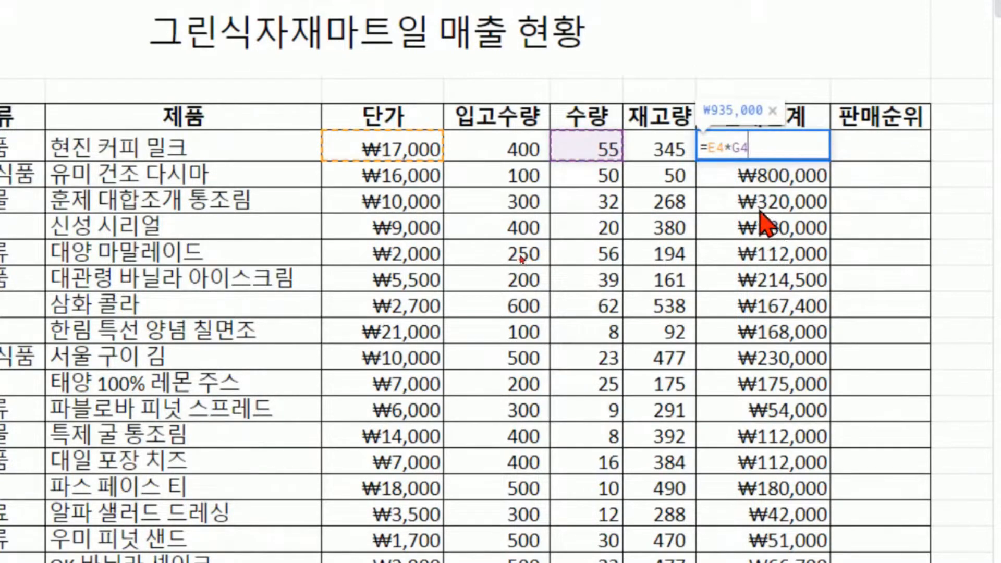
key(Return)
click(657, 154)
double_click(654, 151)
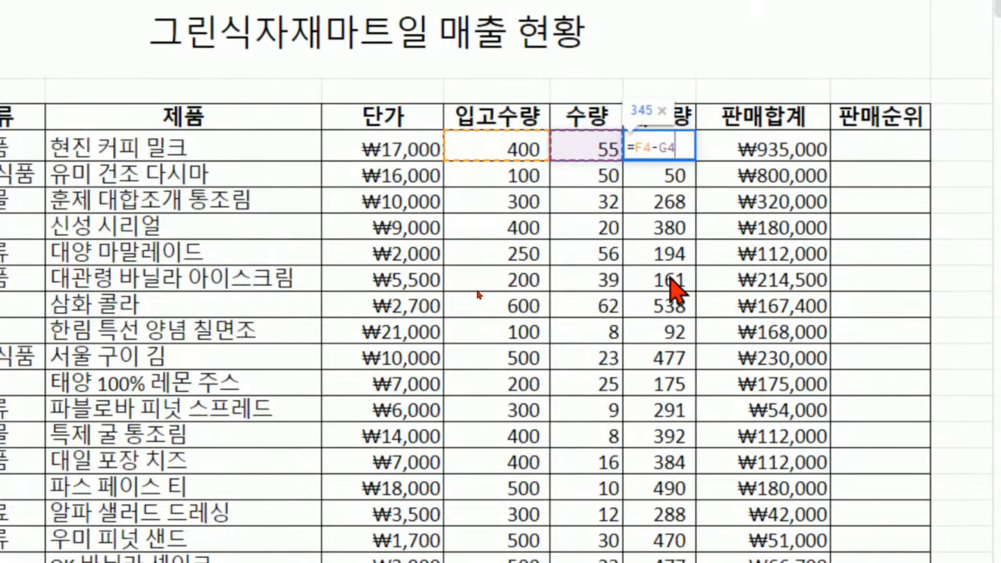
key(Escape)
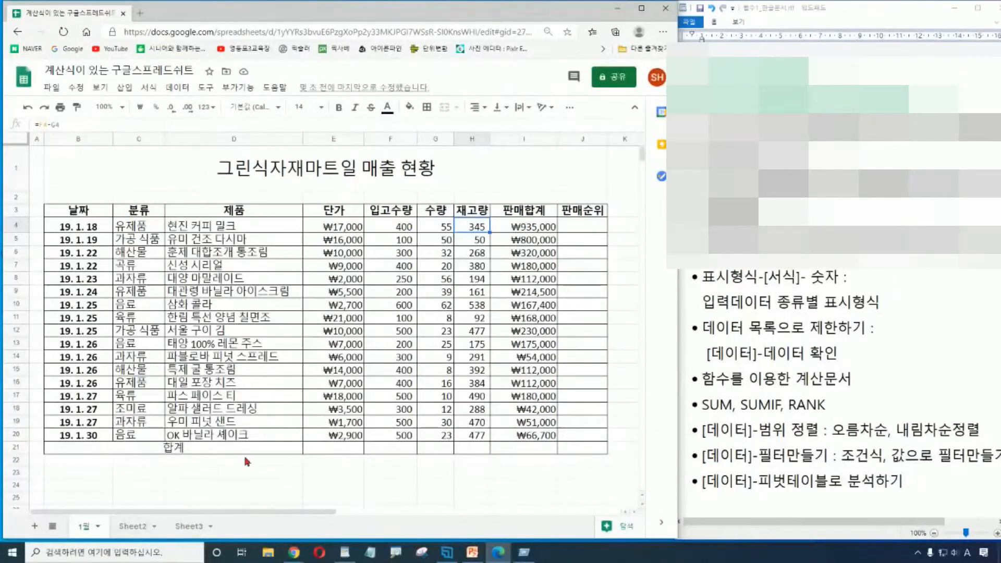
click(243, 451)
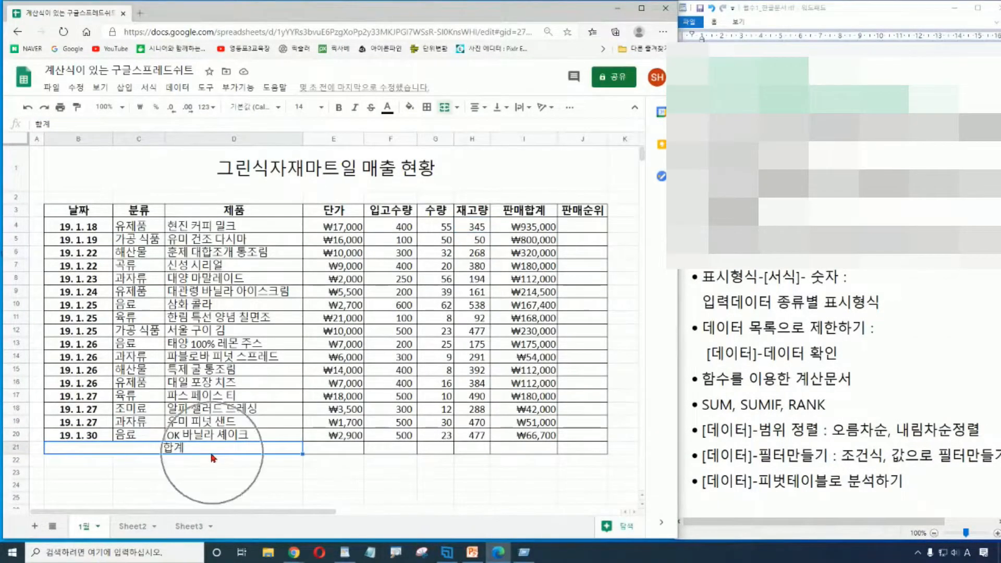
key(ctrl)
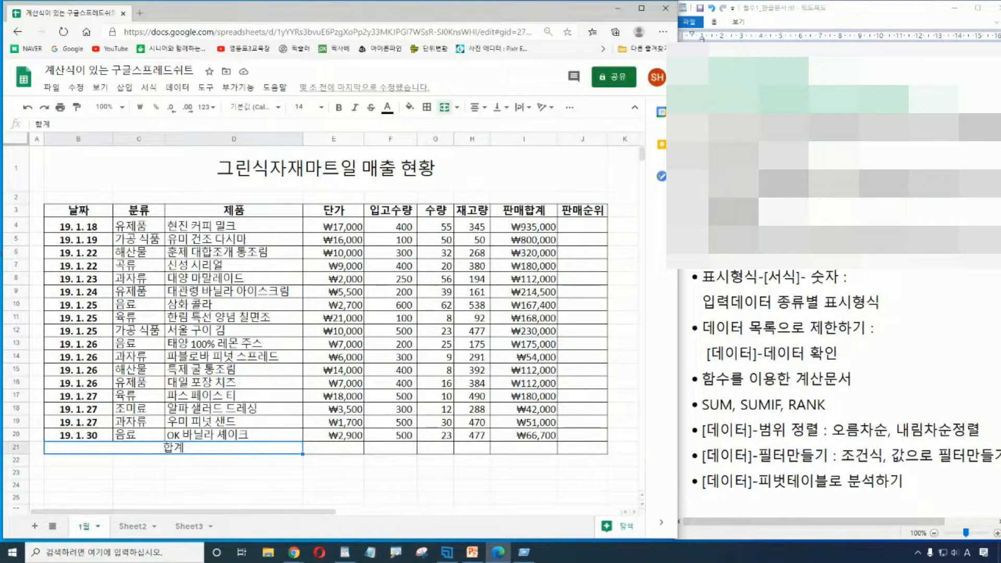
click(523, 450)
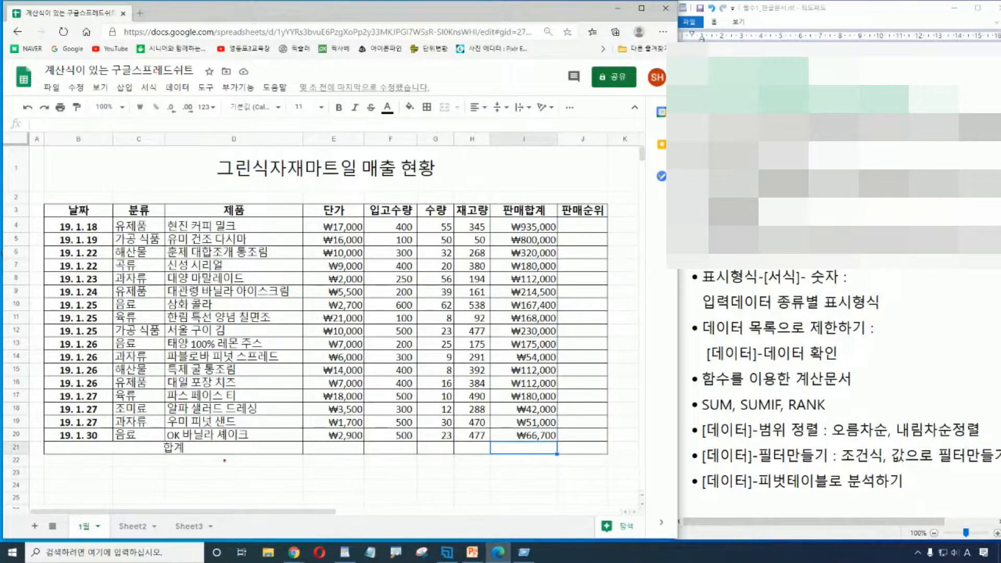
drag(146, 457, 181, 458)
mouse_move(490, 442)
mouse_down()
mouse_move(525, 456)
mouse_move(559, 447)
mouse_move(491, 442)
mouse_up()
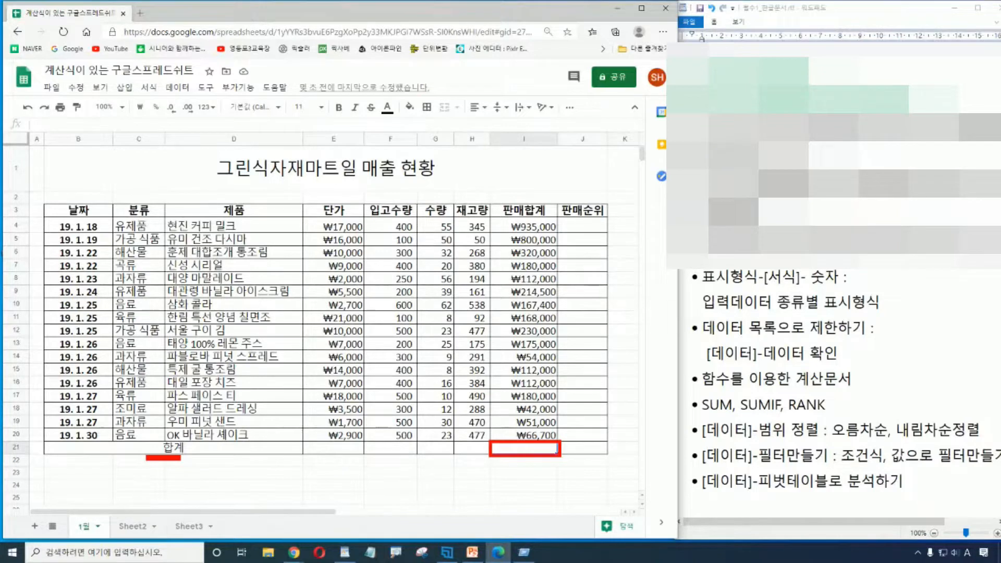
click(533, 471)
Insert the SUM function in I21 of the 합계 row to total the 판매합계 range I4:I20
click(531, 449)
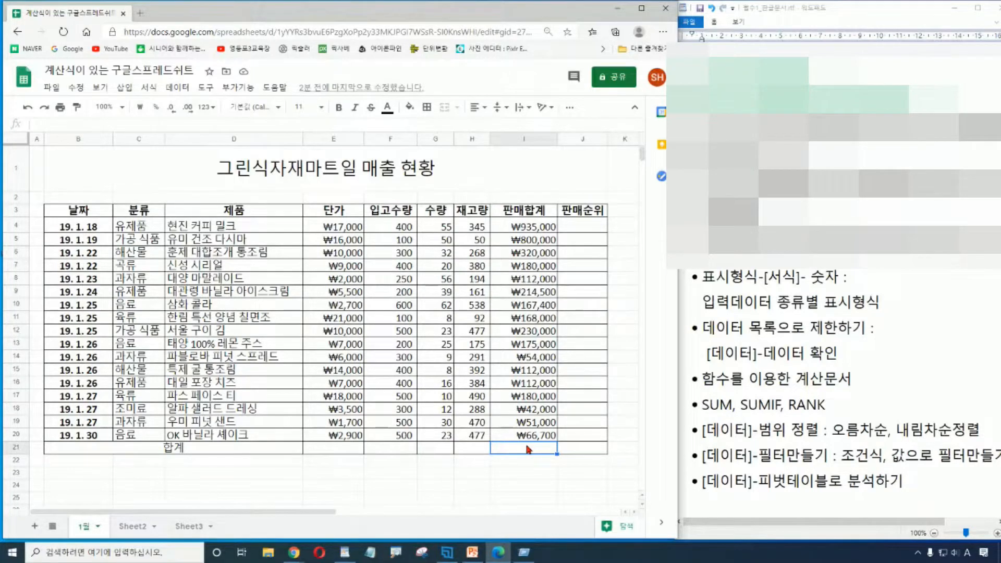
mouse_move(836, 405)
mouse_down()
mouse_move(874, 403)
mouse_move(881, 417)
mouse_move(899, 397)
mouse_move(917, 400)
mouse_move(915, 411)
mouse_up()
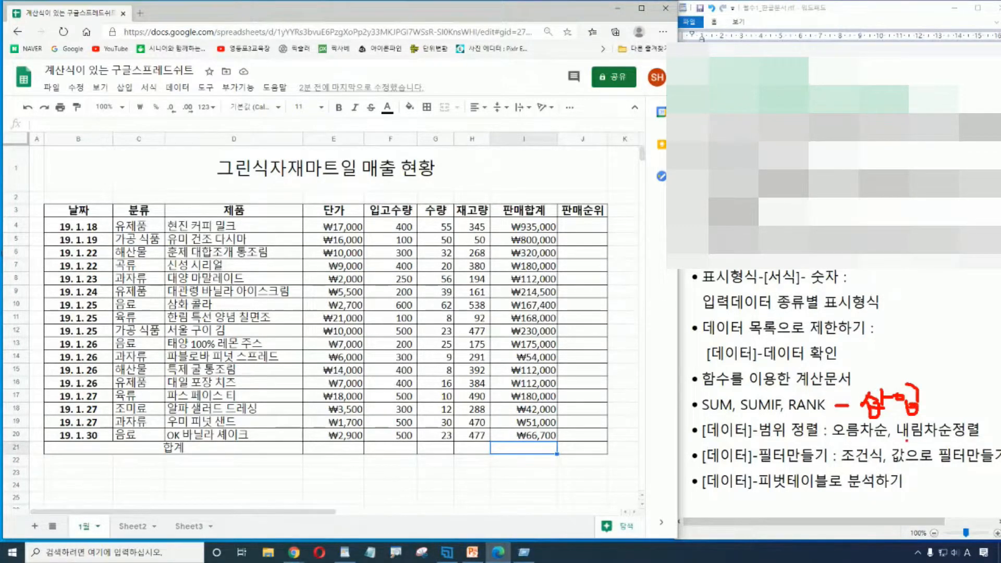
key(Escape)
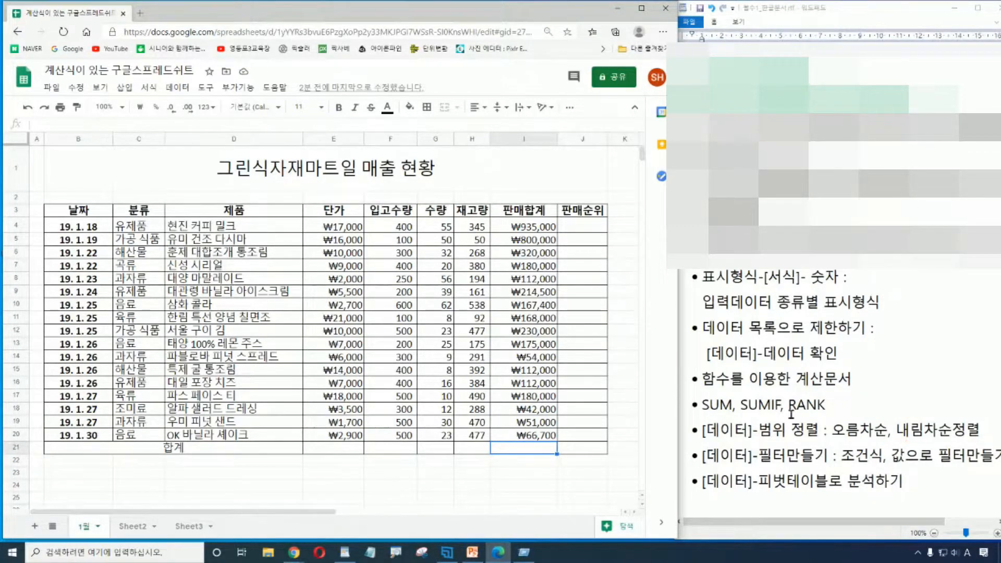
click(123, 88)
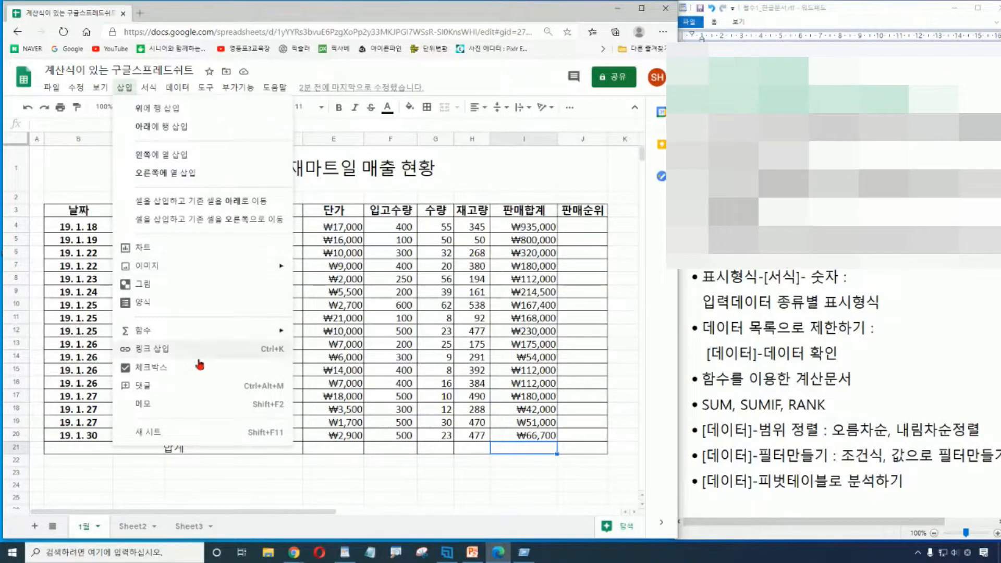
mouse_move(195, 339)
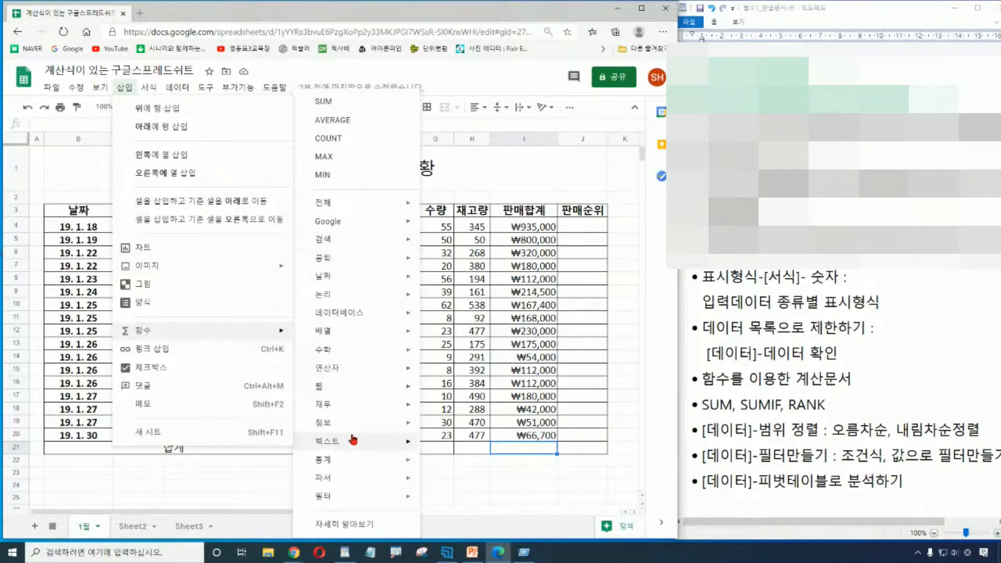
mouse_move(353, 440)
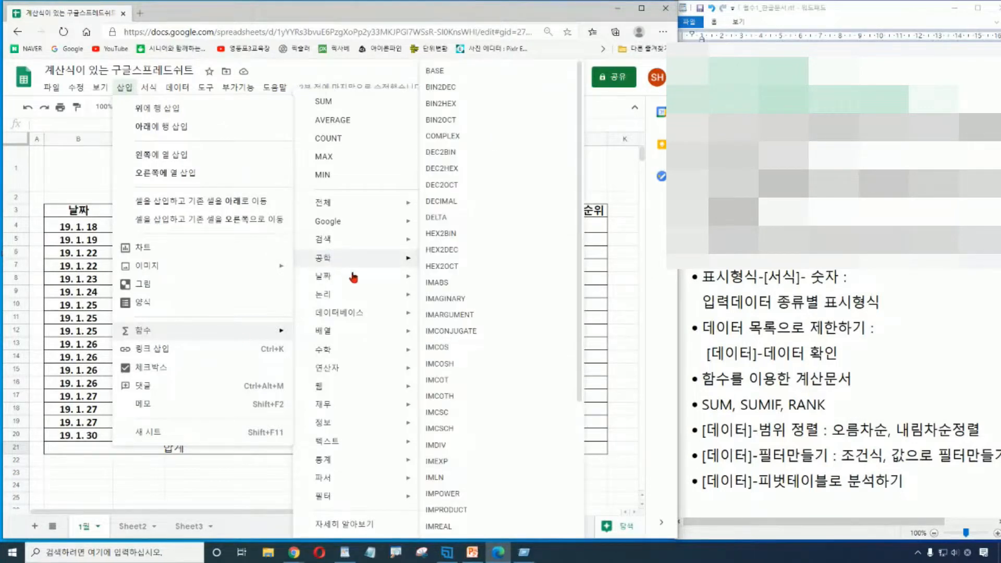
mouse_move(360, 313)
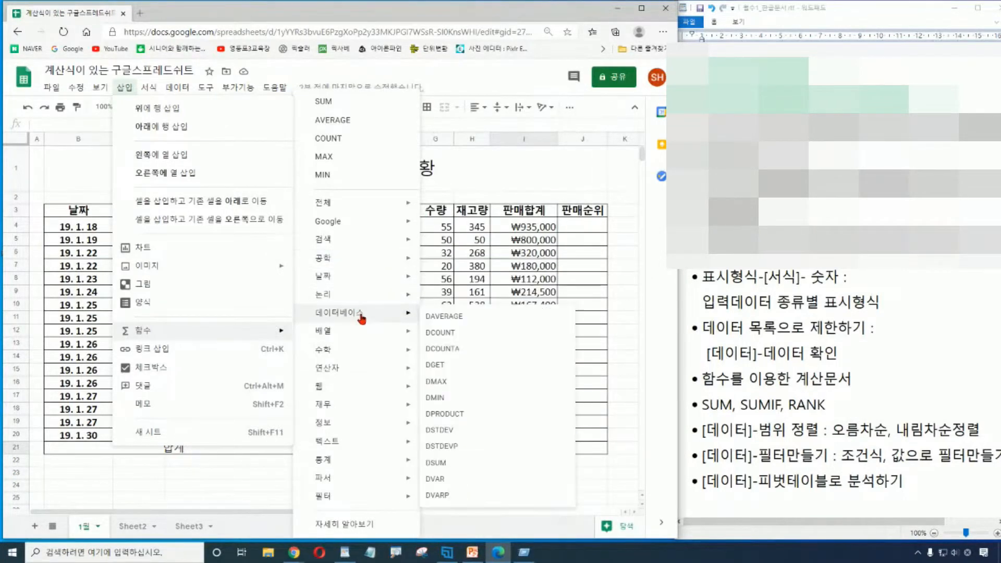
mouse_move(338, 337)
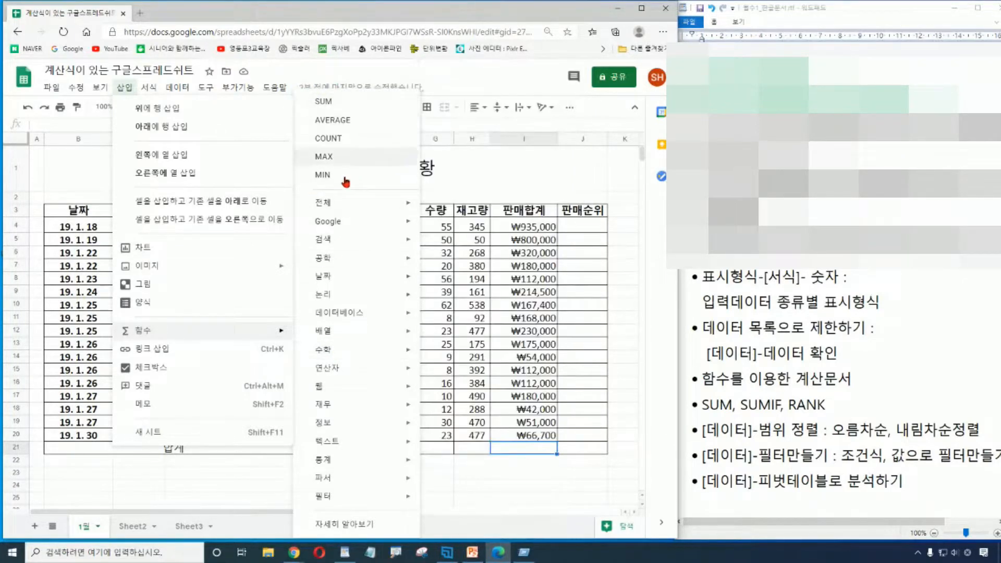
click(328, 107)
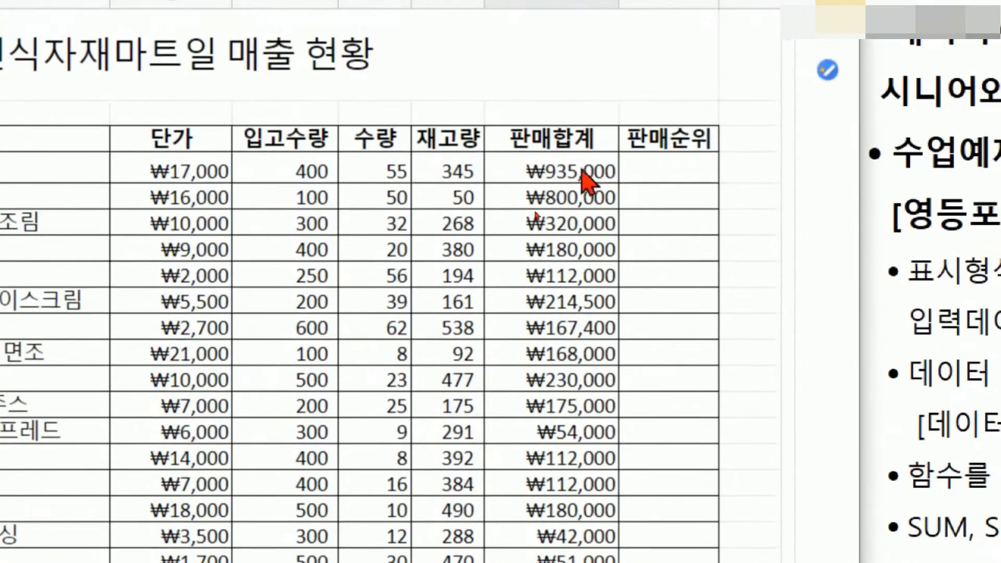
drag(580, 173, 584, 448)
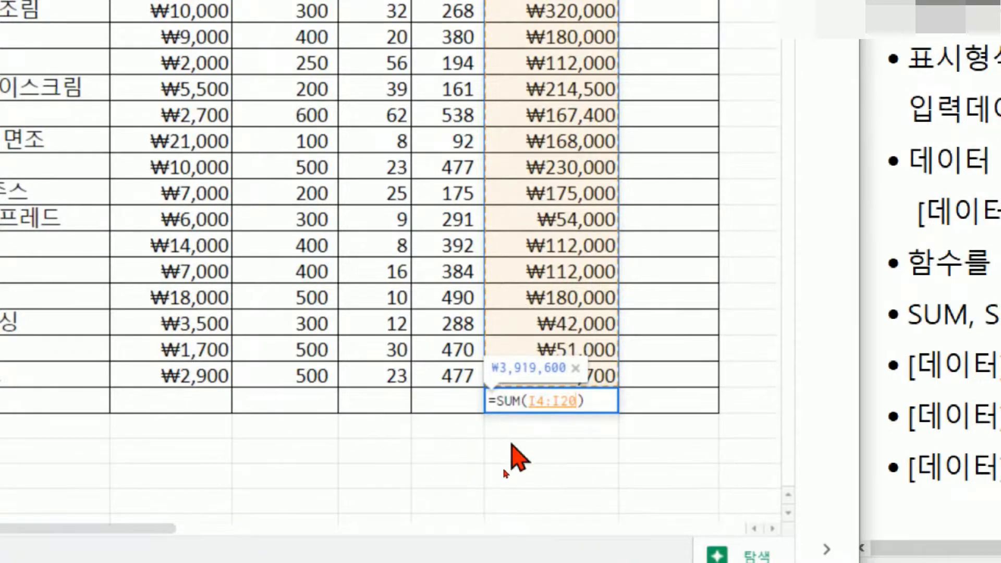
key(Return)
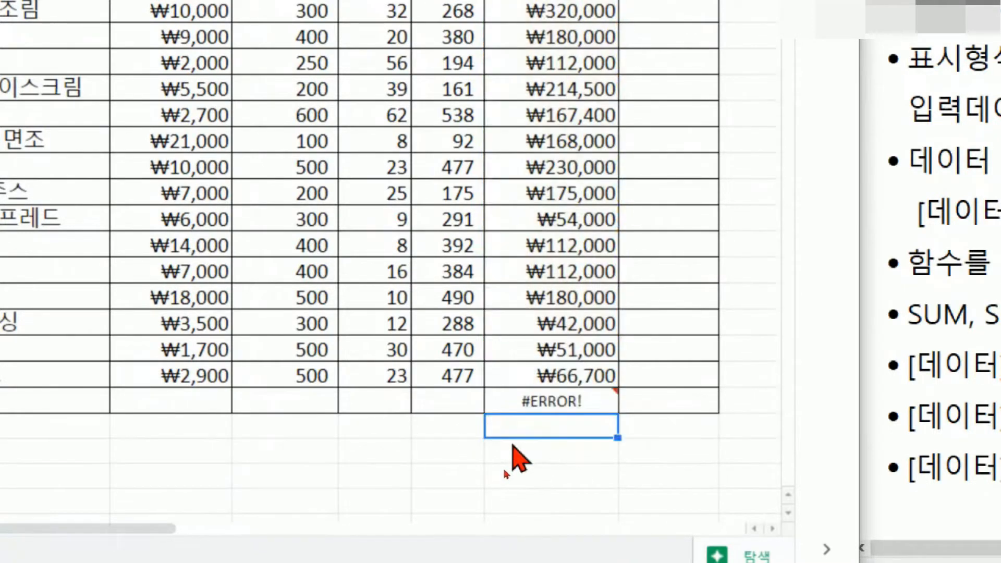
Correct the closing parenthesis of the total formula in I21 so that it reads =SUM(I4:I20)
double_click(574, 401)
key(BackSpace)
key(BackSpace)
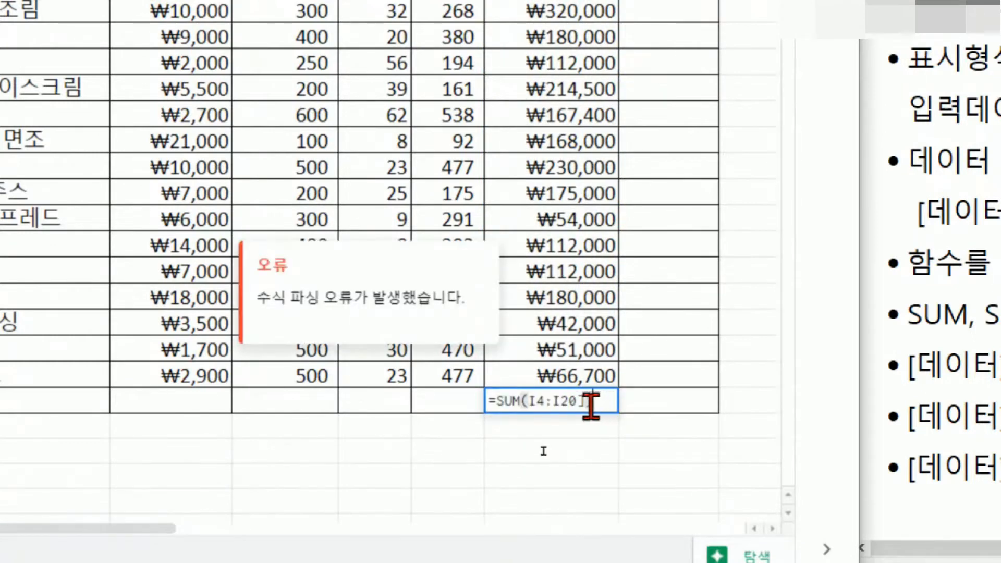
text())
key(Return)
click(615, 471)
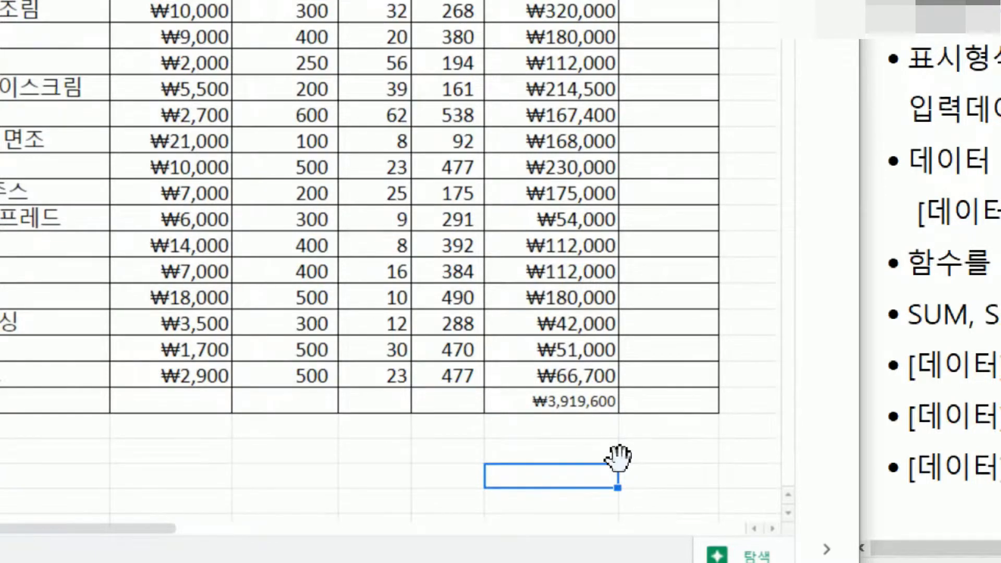
click(590, 402)
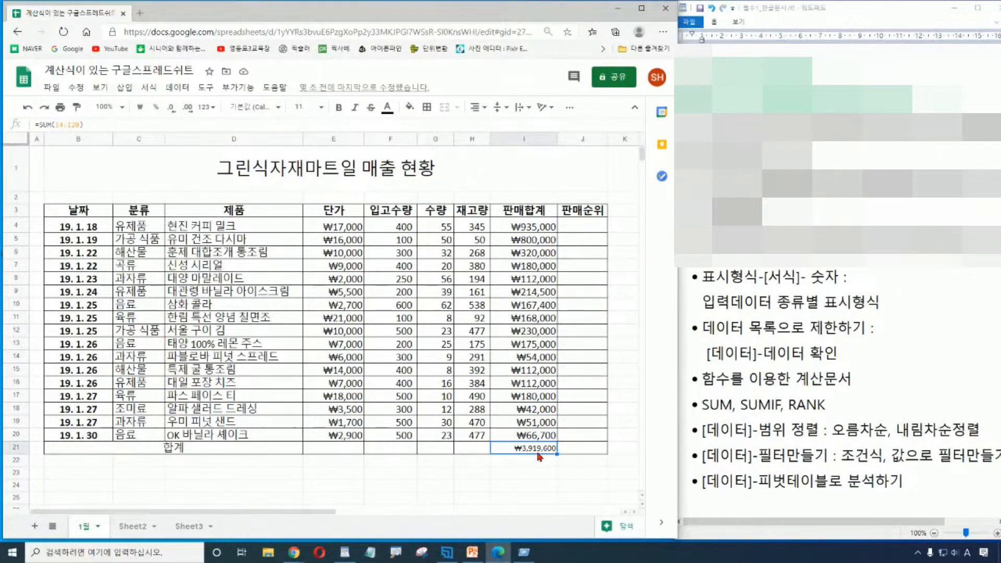
Switch to the WordPad notes, prefix the line "SUM, SUMIF, RANK" with "[삽입] - ", and return to the spreadsheet
click(707, 410)
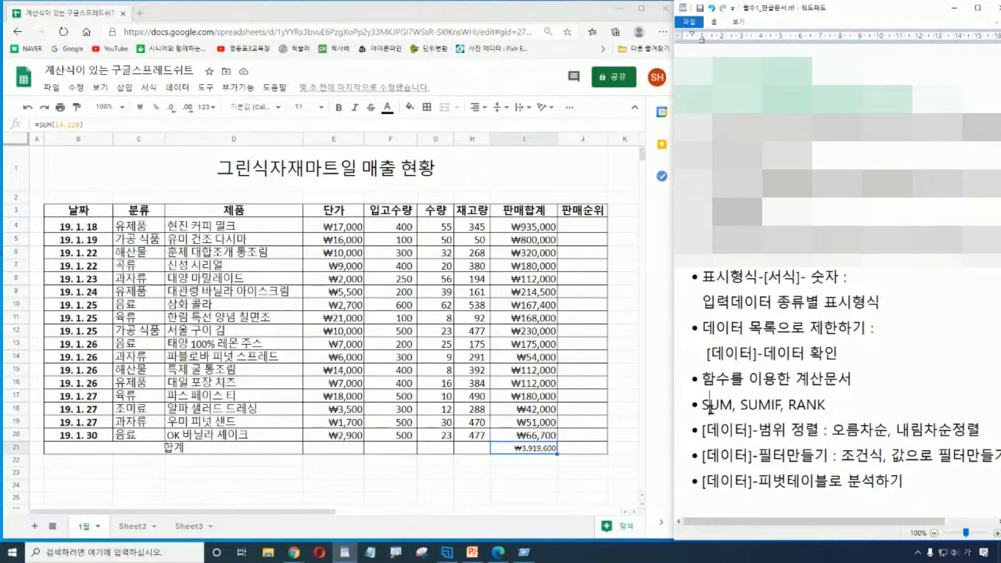
click(703, 411)
text([삽)
text(입])
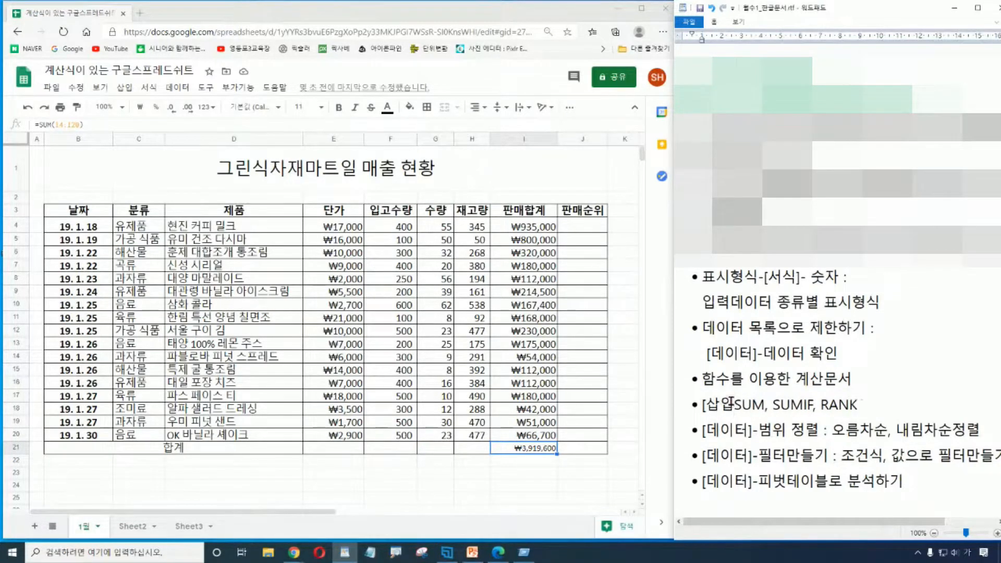
text( -)
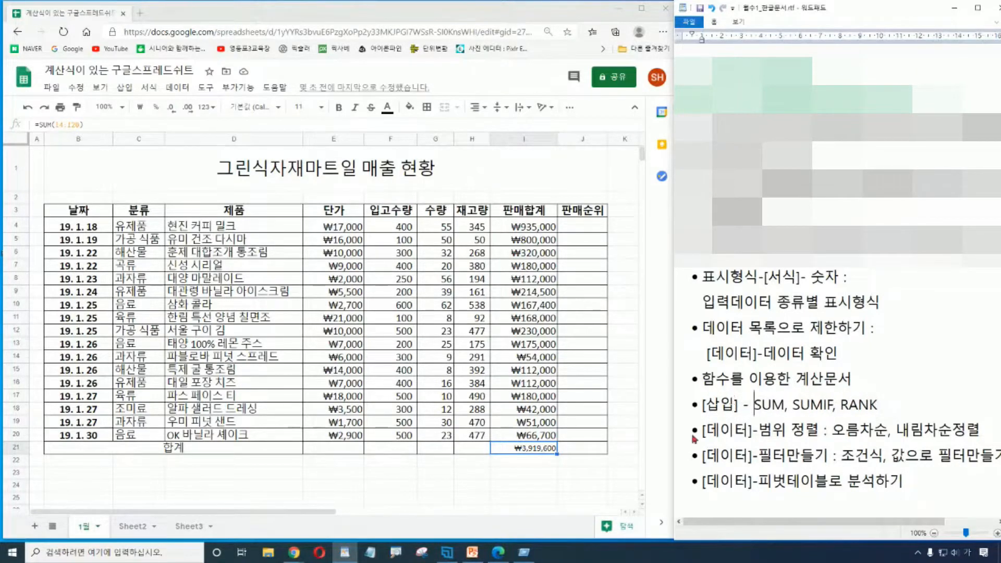
click(614, 475)
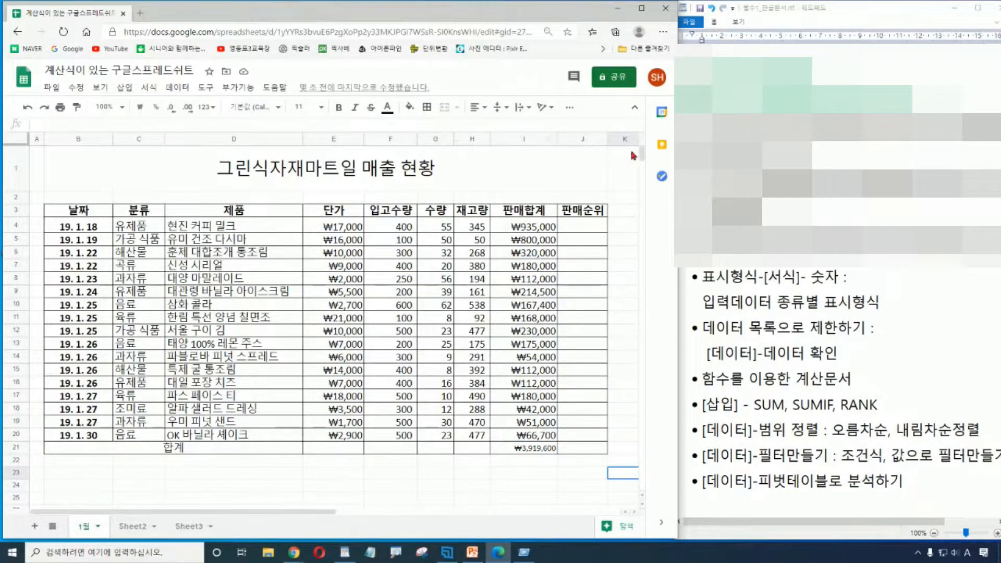
Review the number format choices in both places that offer them, leaving the cells unchanged
click(570, 108)
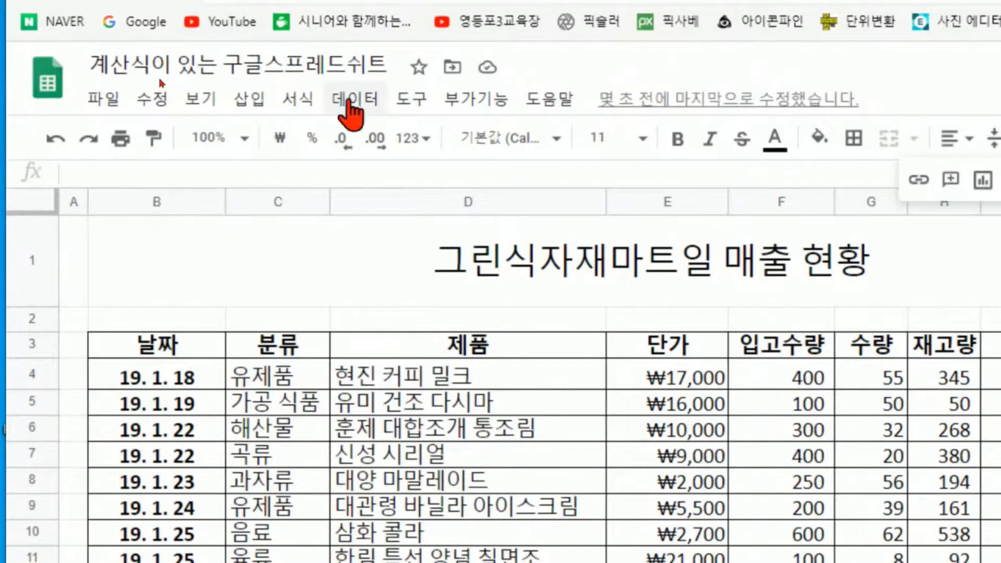
click(297, 99)
mouse_move(355, 202)
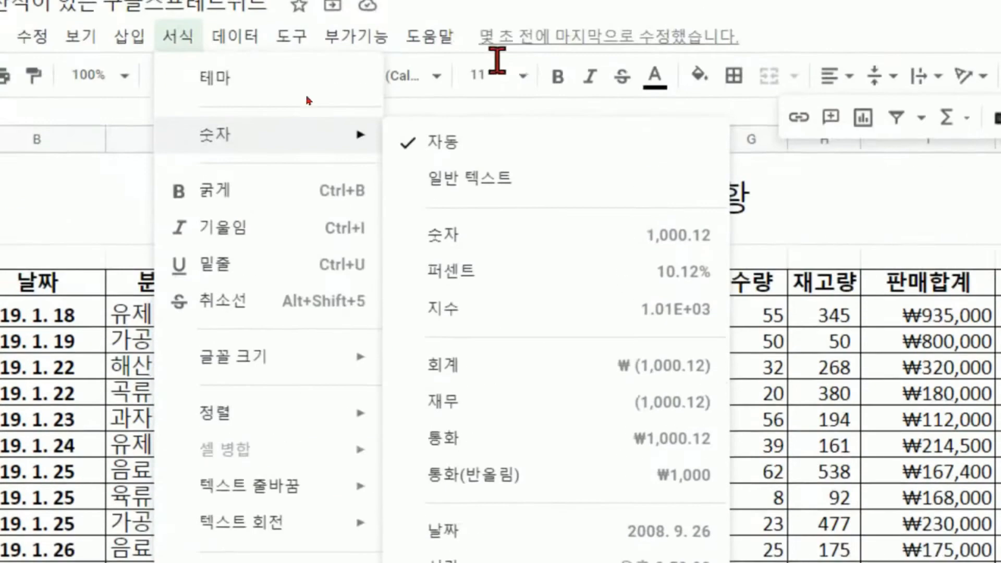
key(Escape)
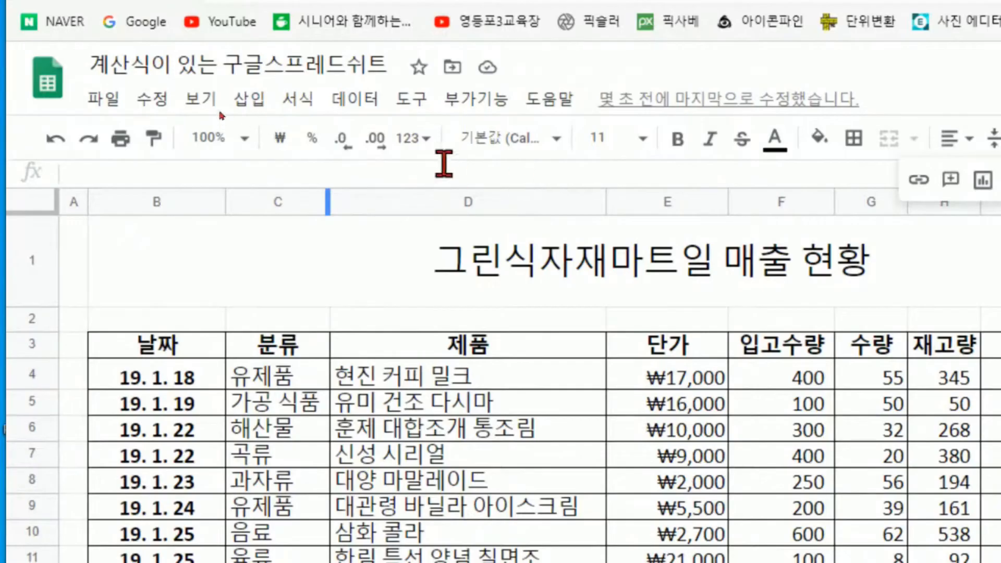
click(428, 139)
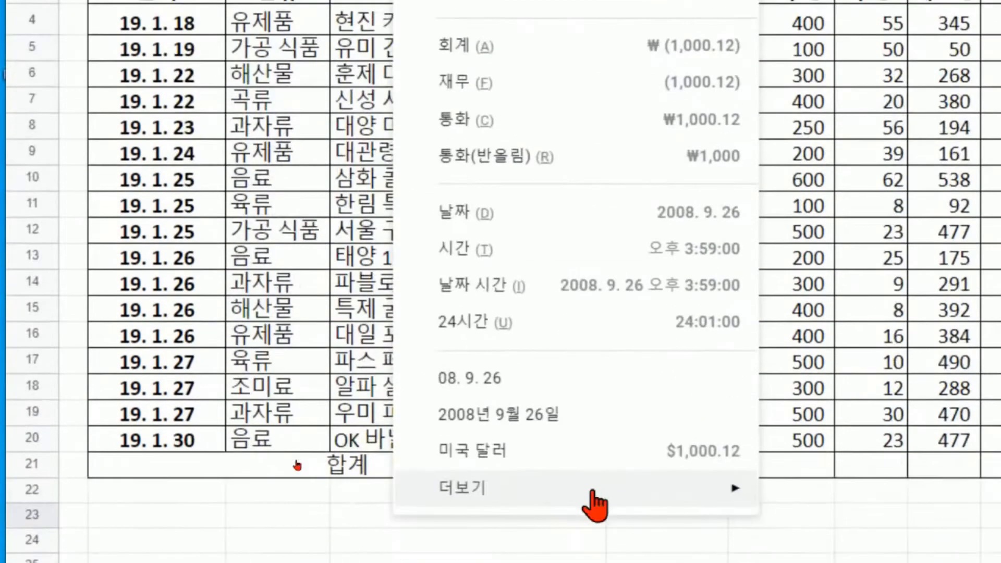
mouse_move(593, 493)
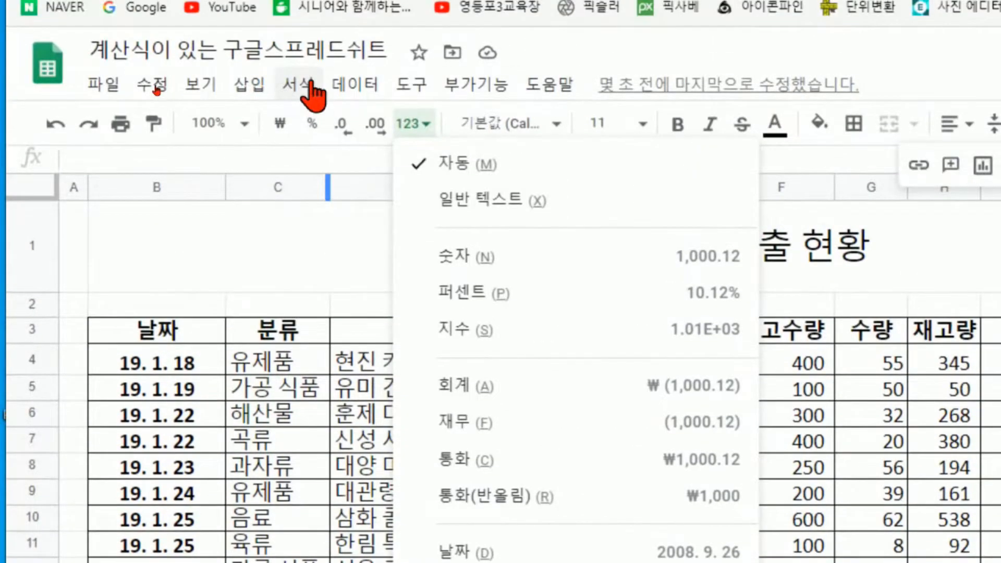
click(302, 255)
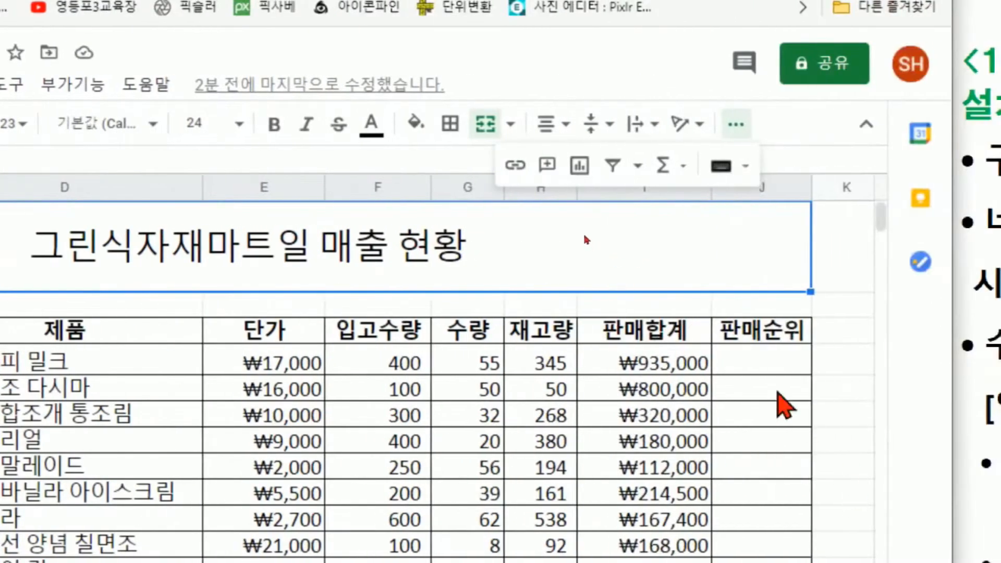
Select the first 판매순위 cell J4 and highlight the word RANK in the notes
click(767, 366)
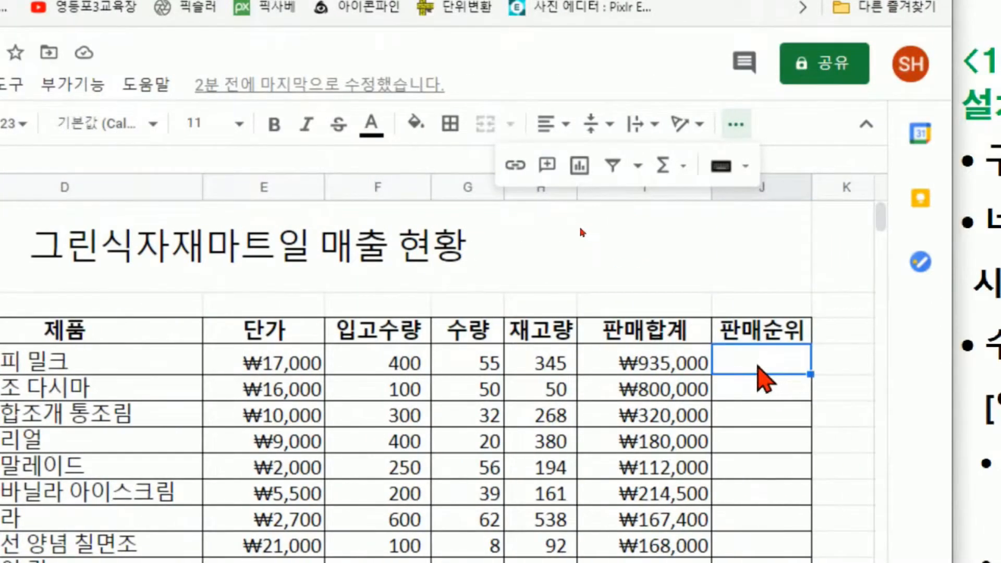
click(756, 367)
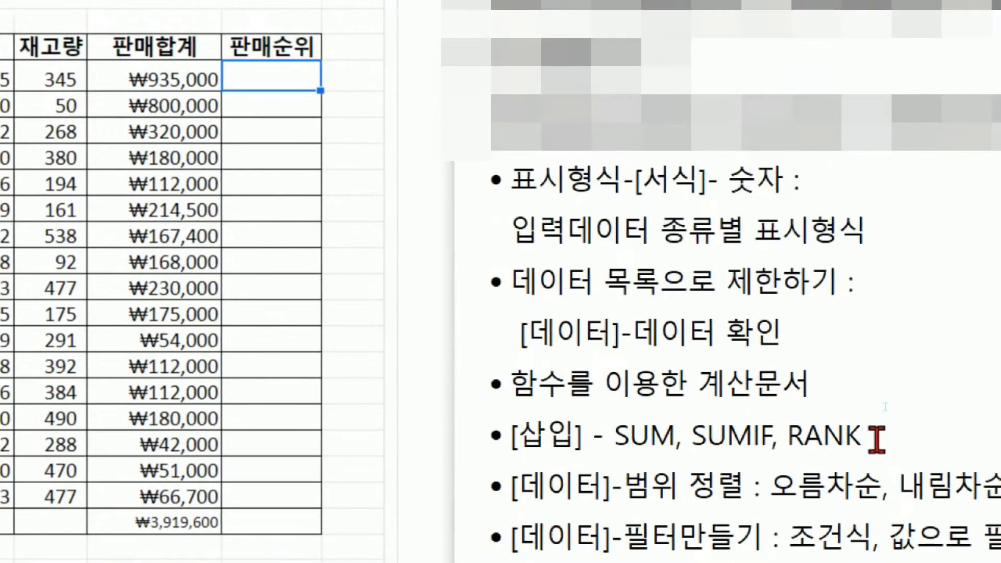
drag(803, 436, 895, 437)
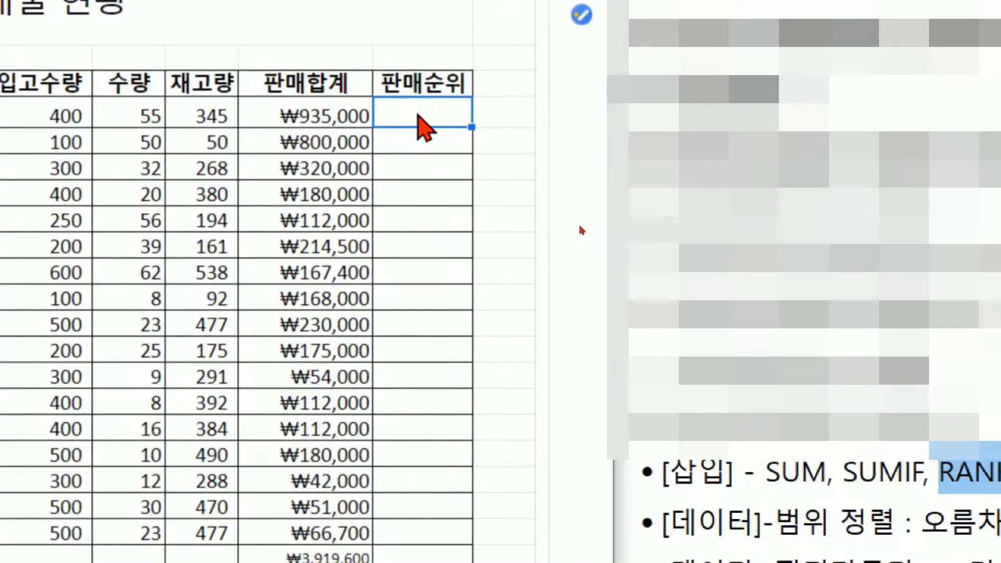
double_click(422, 124)
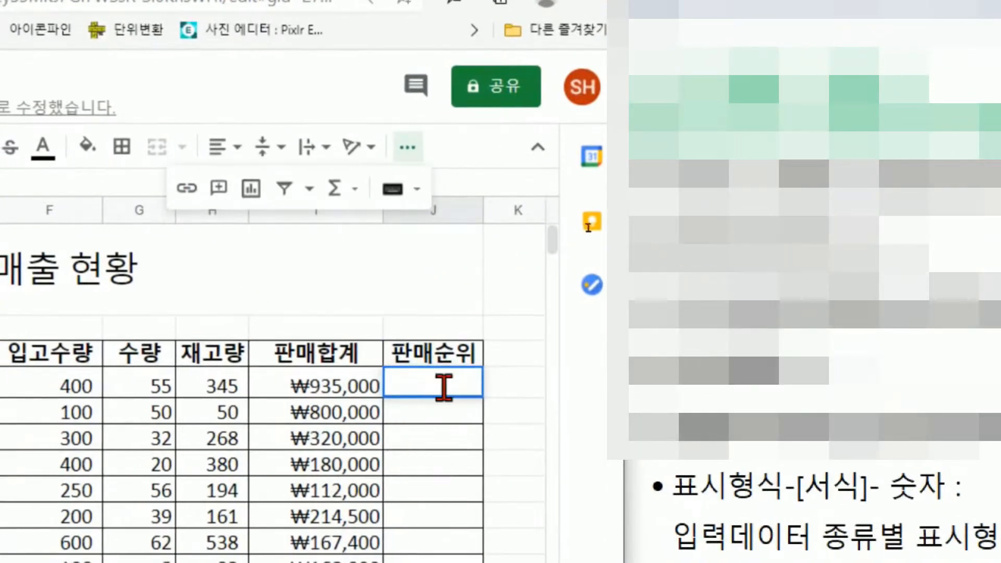
text(=)
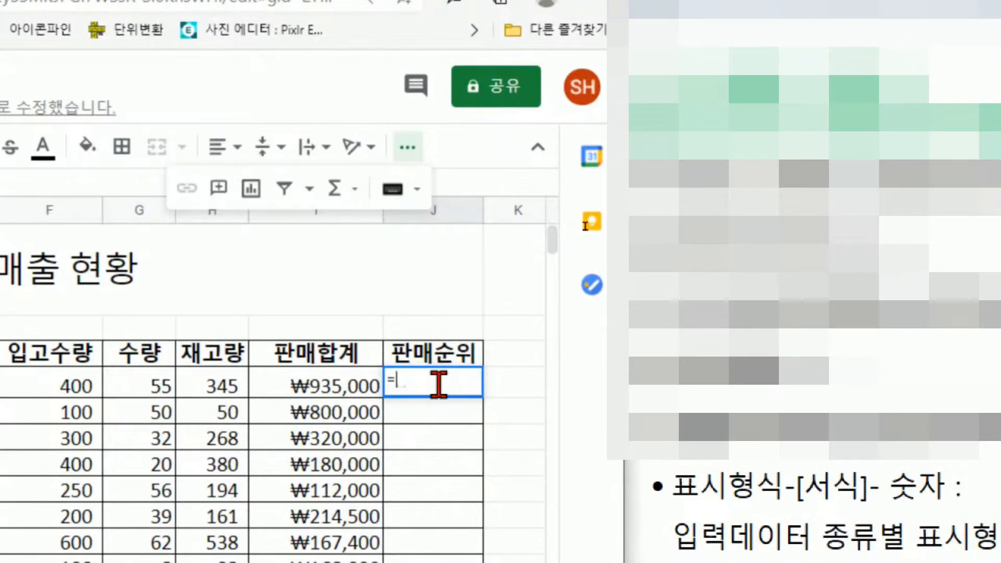
text(rank()
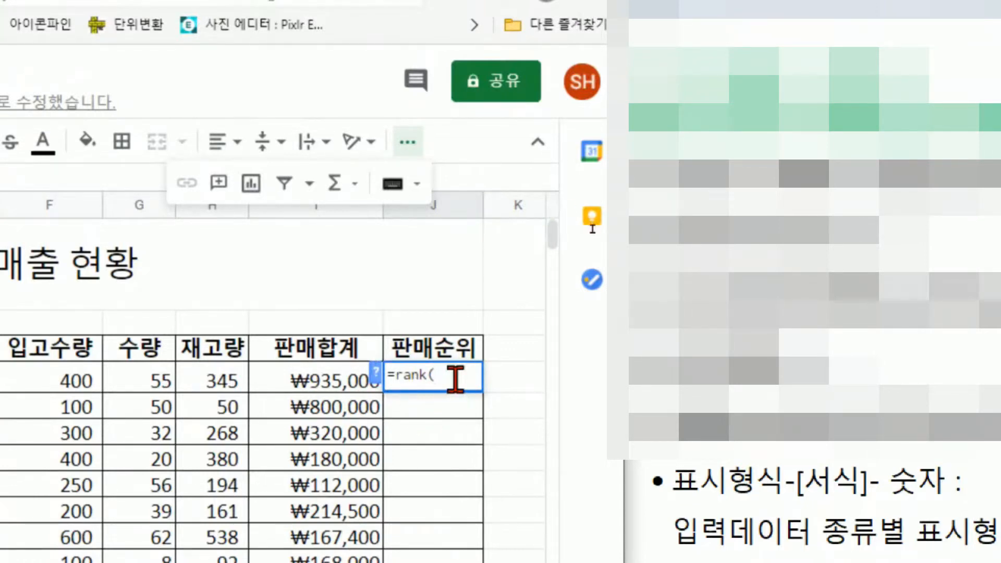
key(BackSpace)
key(BackSpace)
key(BackSpace)
key(BackSpace)
key(BackSpace)
key(BackSpace)
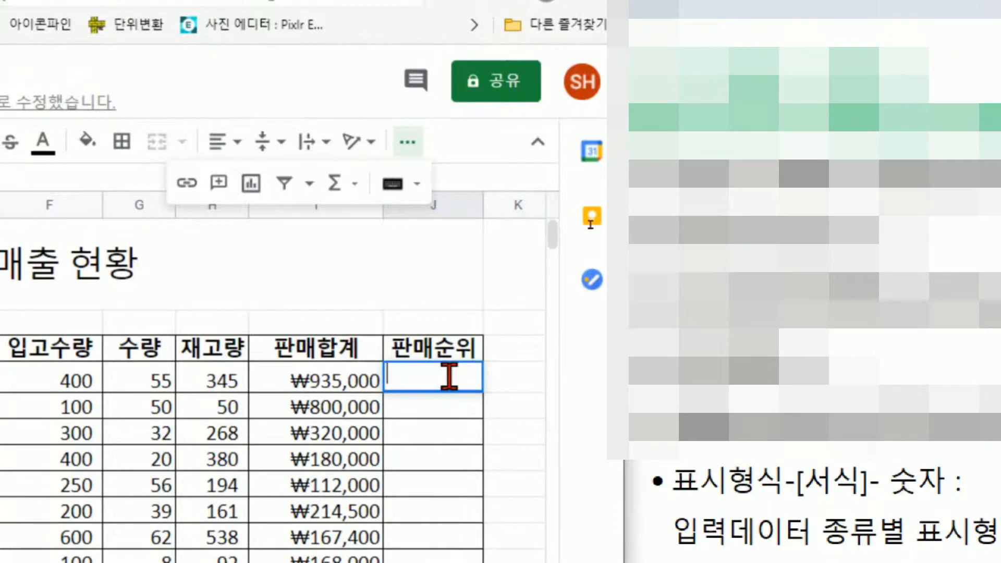
Insert the statistical (통계) function RANK into the first 판매순위 cell J4
text(=)
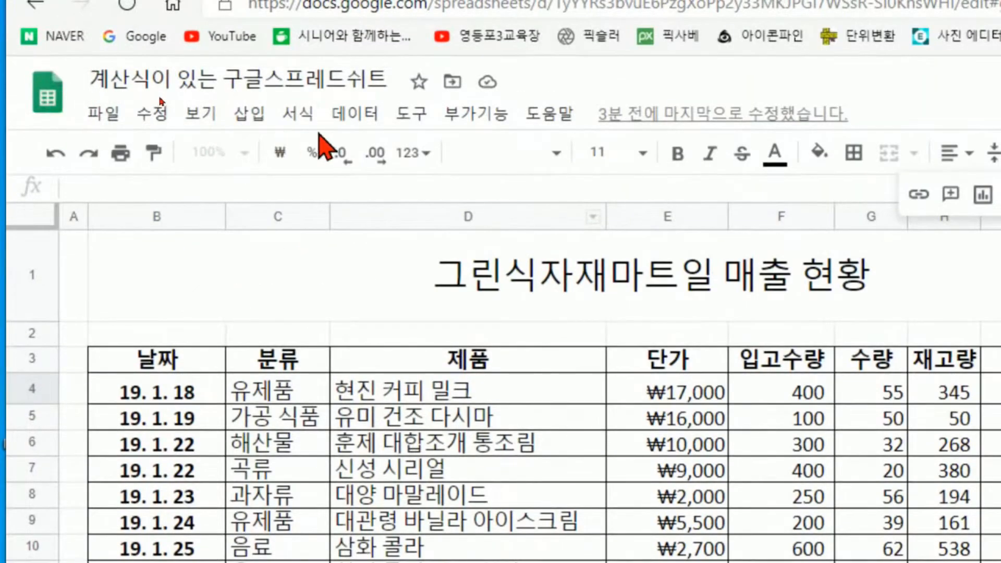
click(259, 120)
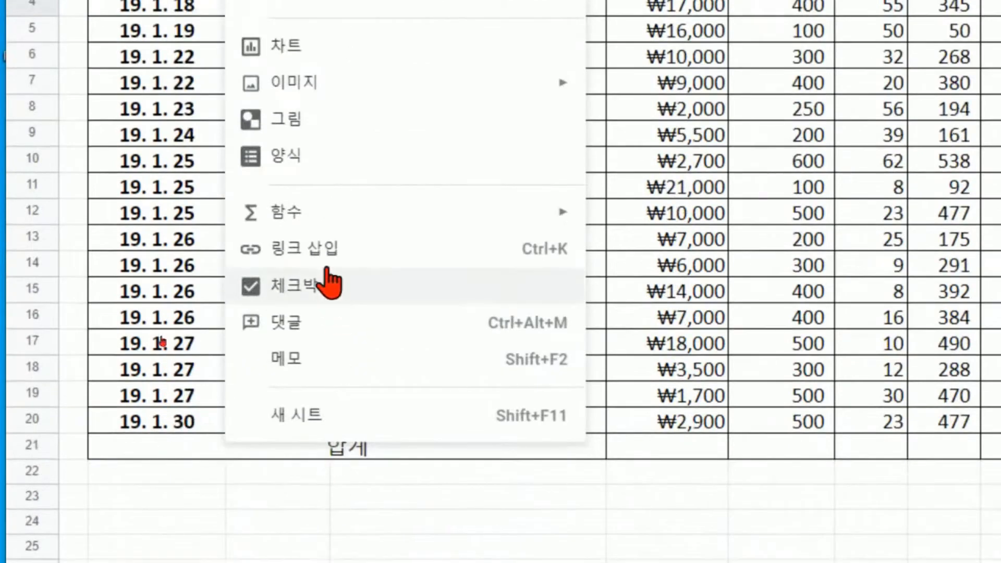
mouse_move(304, 216)
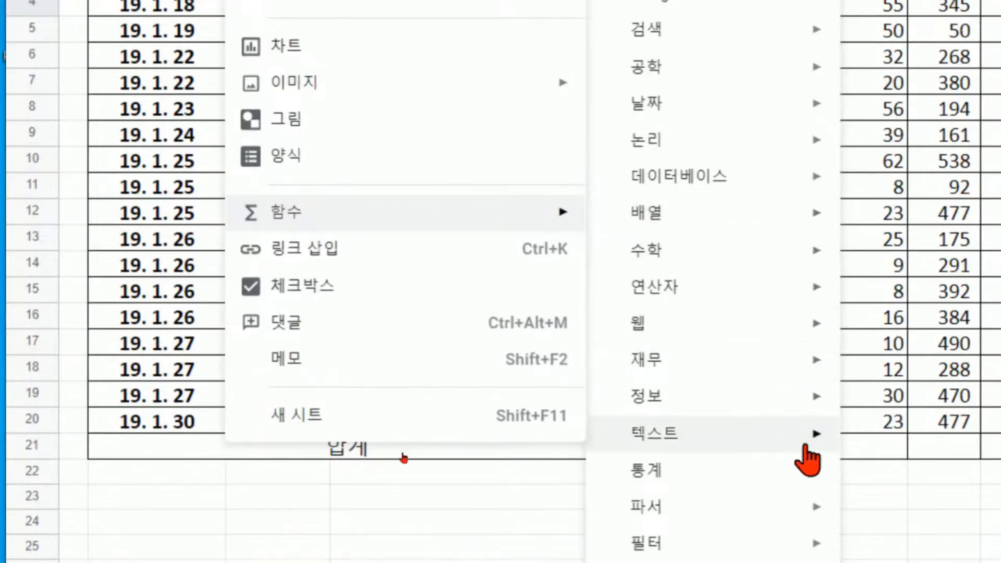
mouse_move(808, 480)
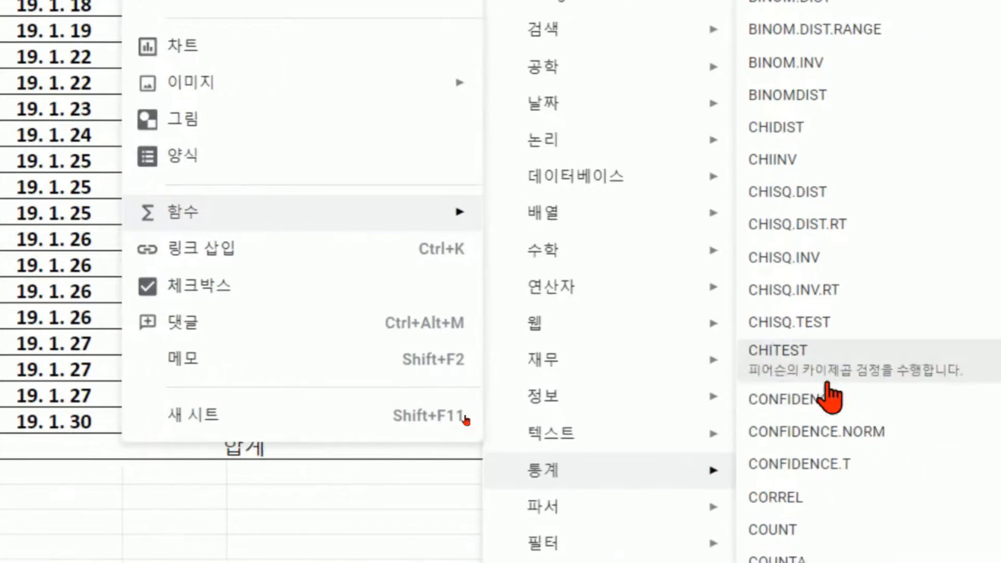
scroll(830, 398, down, 20)
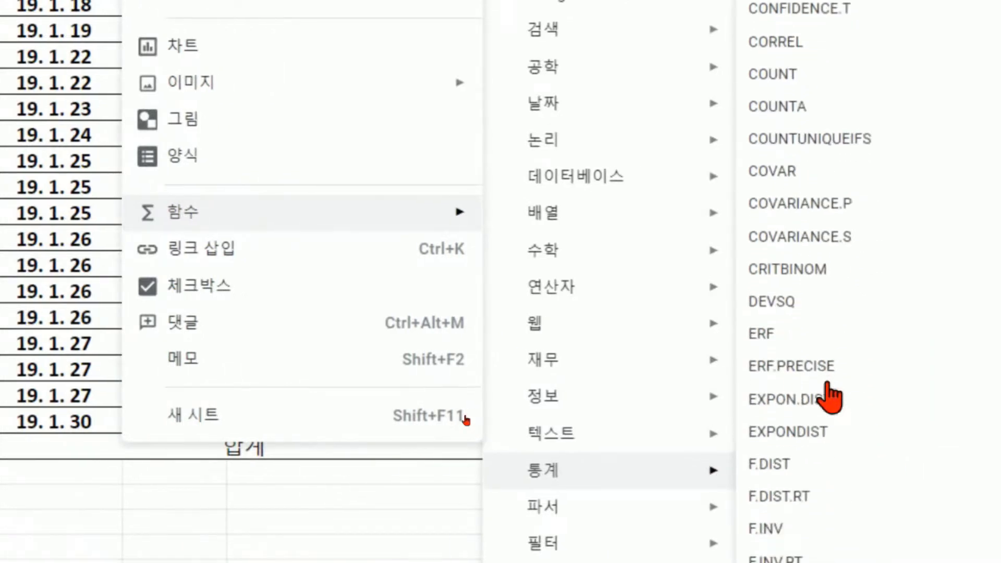
scroll(830, 399, down, 15)
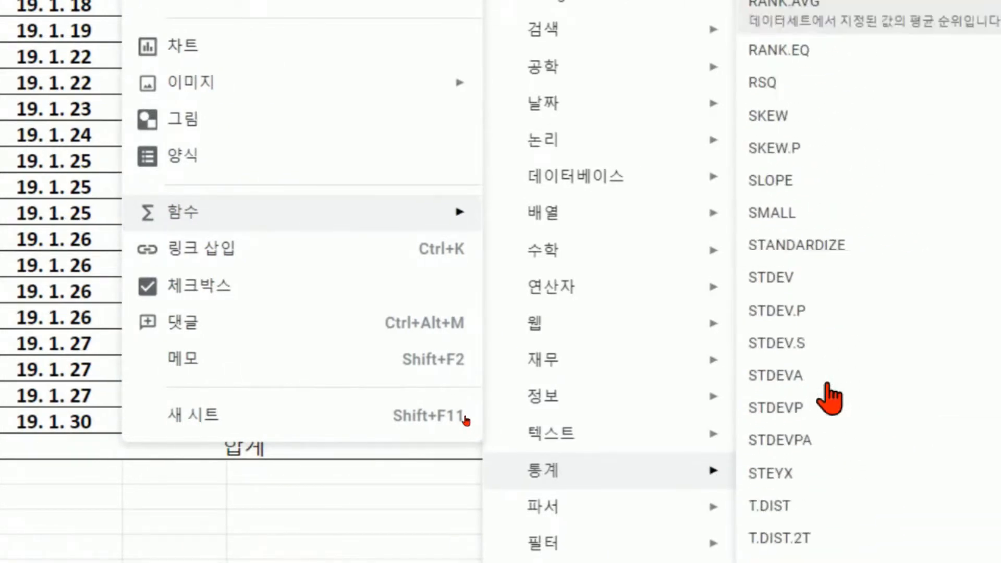
scroll(830, 399, up, 12)
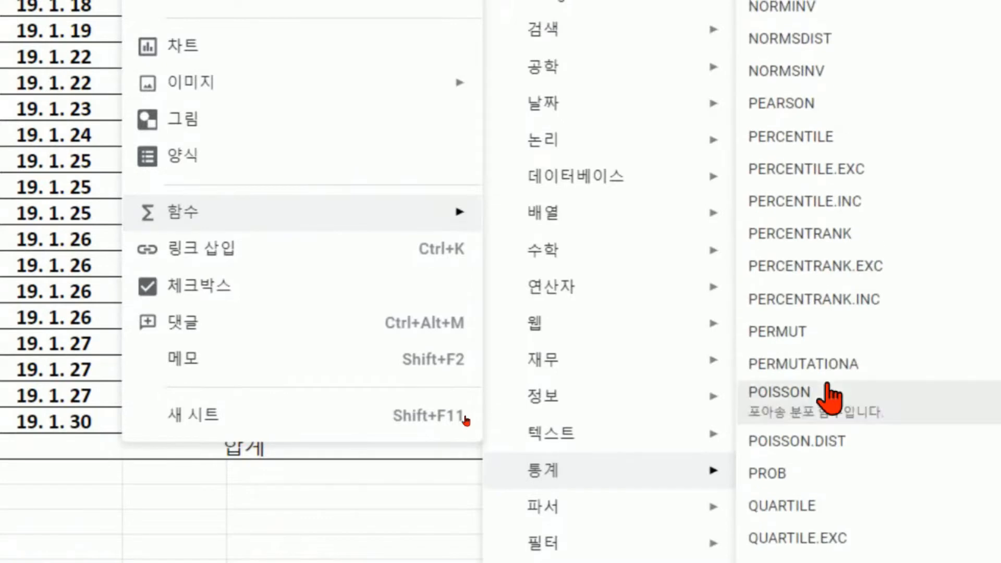
scroll(829, 399, down, 12)
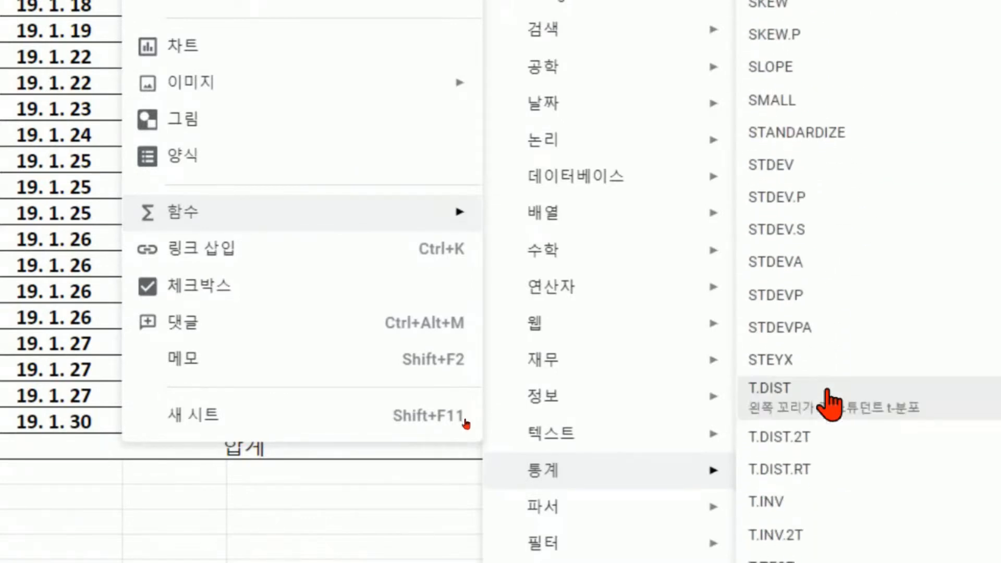
scroll(830, 401, up, 15)
scroll(830, 402, down, 2)
scroll(830, 401, down, 9)
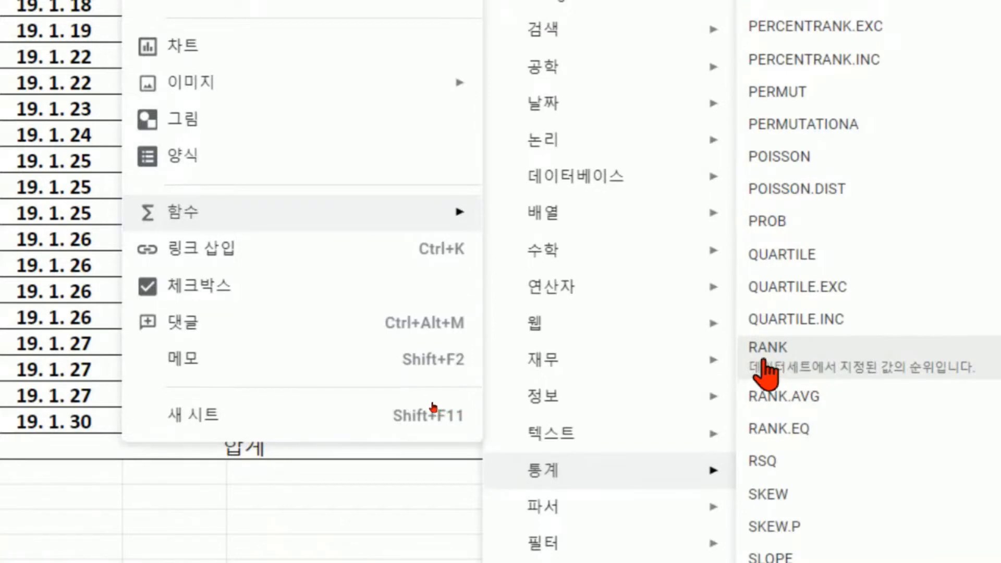
click(762, 352)
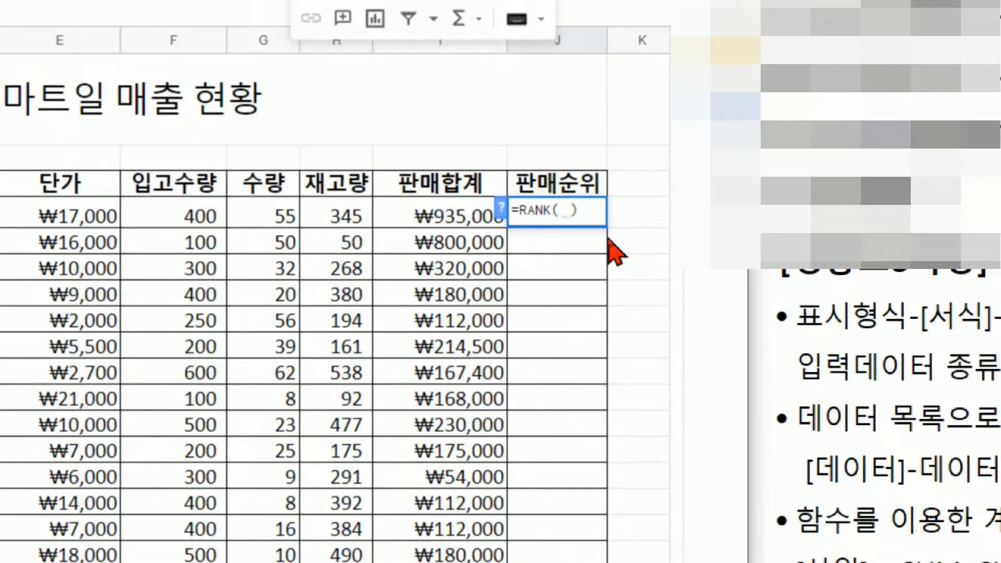
Read the RANK argument help, collapse it, and set I4 as the value to rank in J4
click(501, 208)
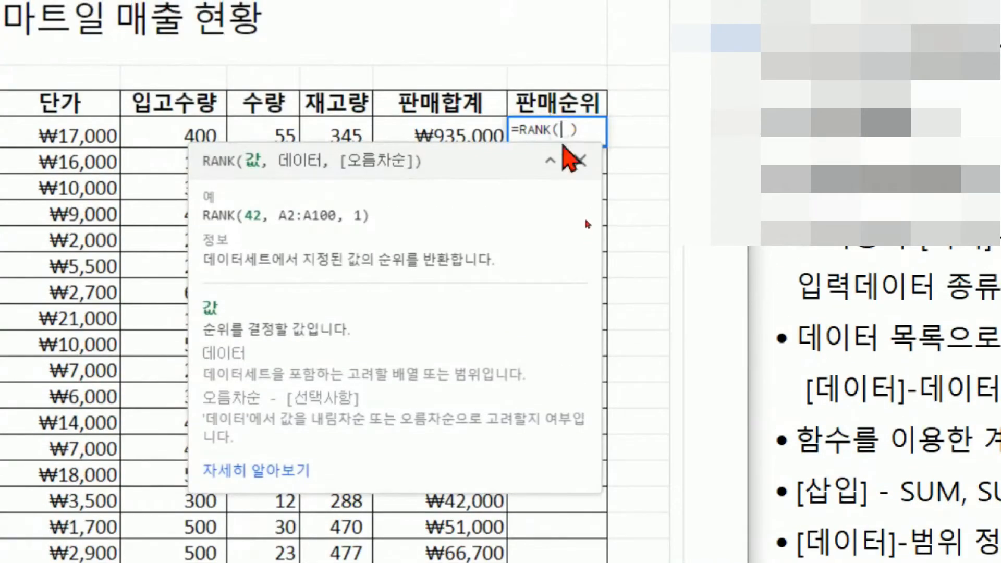
click(549, 171)
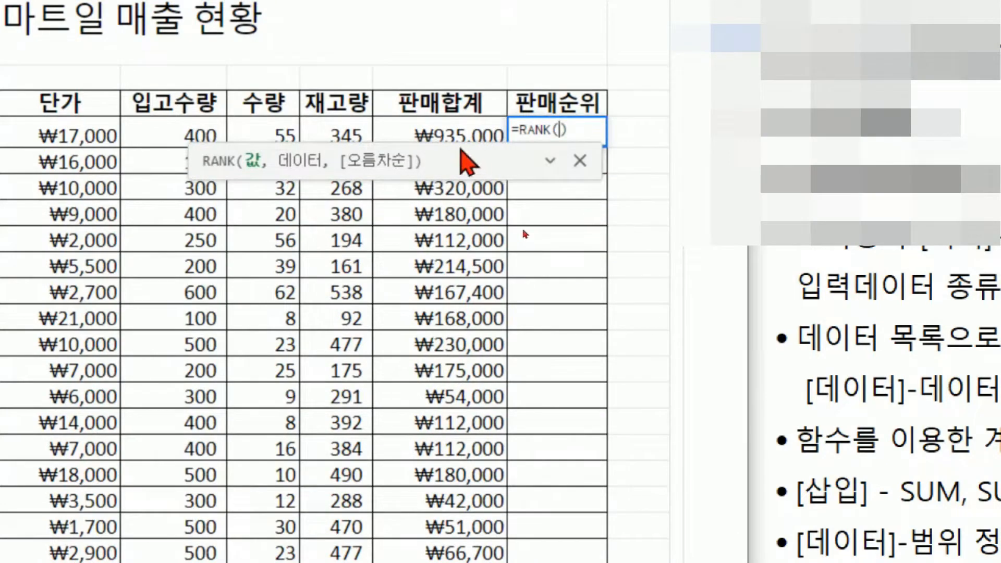
click(439, 136)
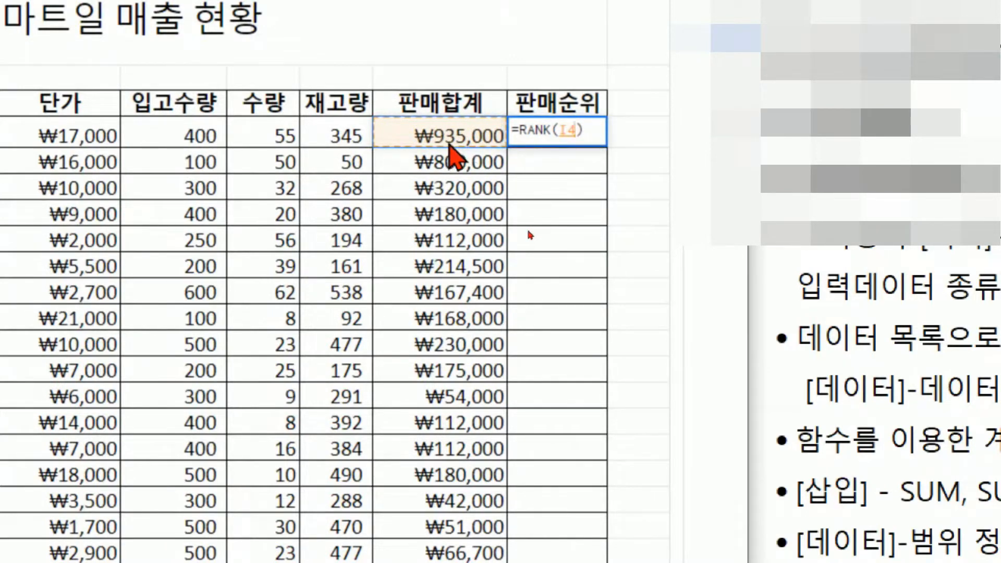
text(,)
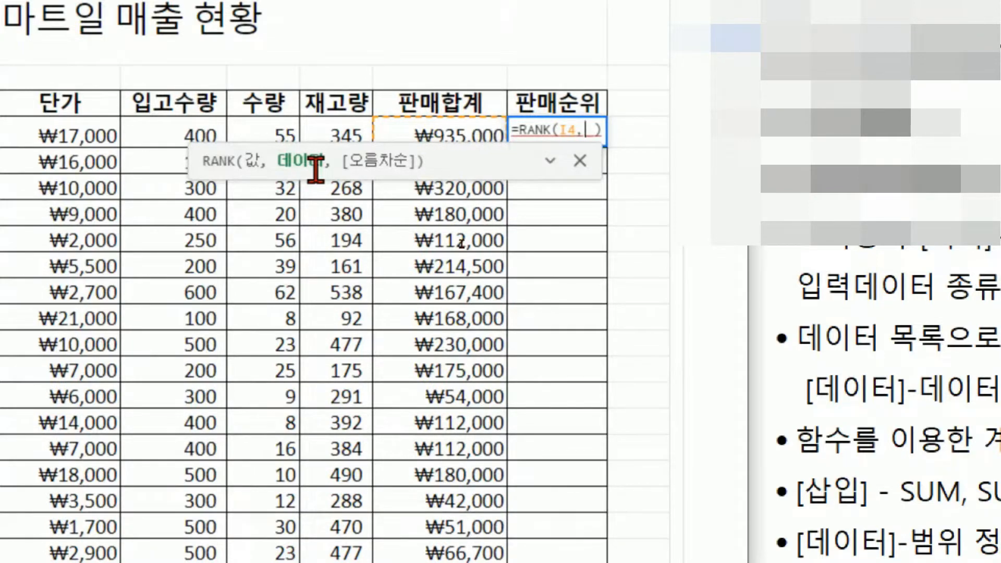
Complete J4's RANK formula with the absolute data range $I$4:$I$20 and sort order 0
click(446, 127)
drag(447, 127, 447, 556)
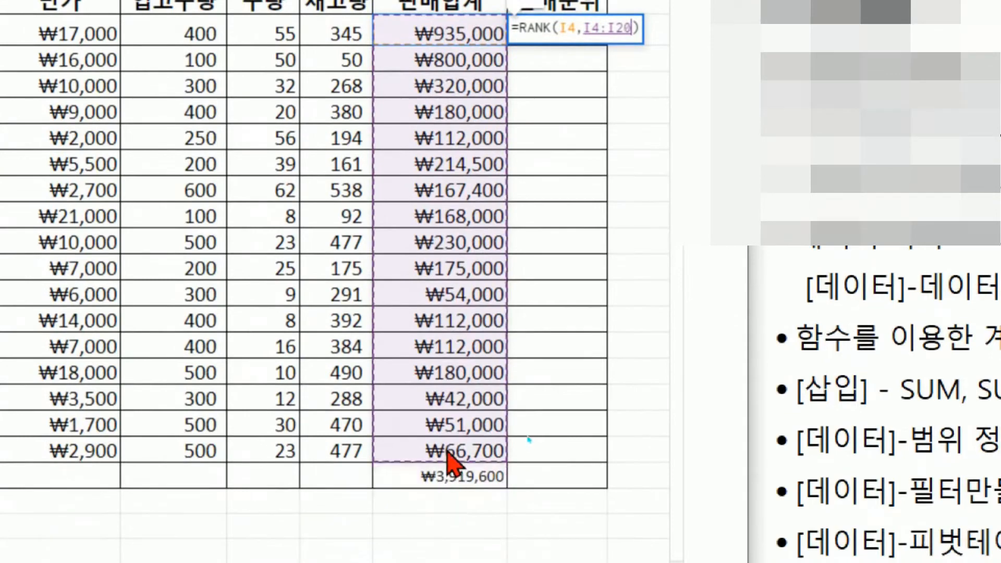
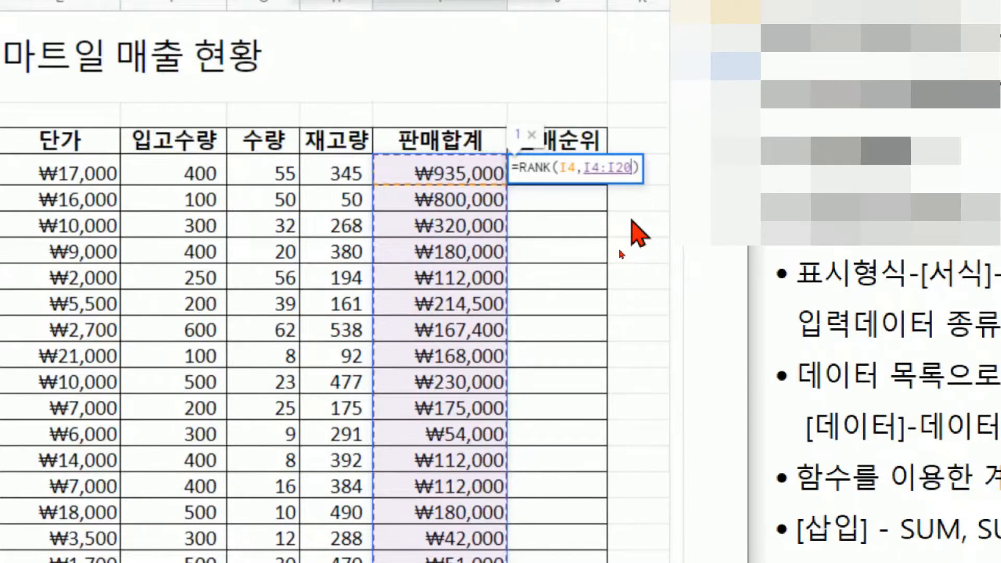
key(F4)
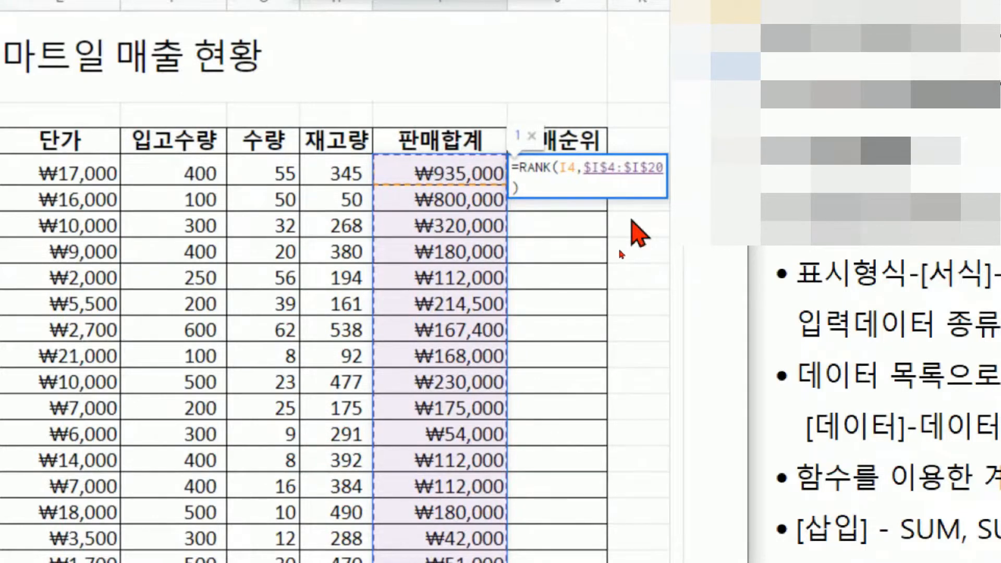
text(,)
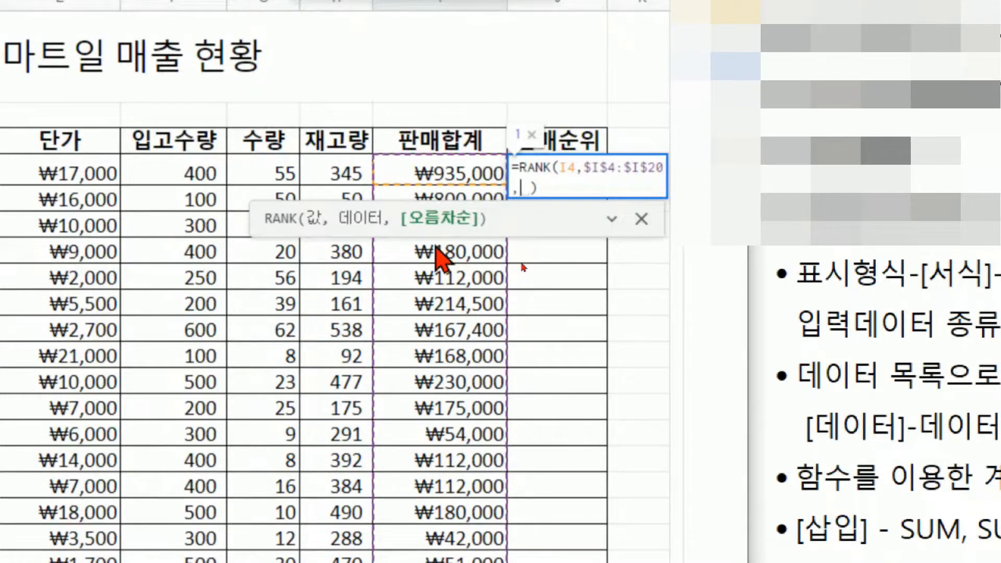
text(0)
key(Return)
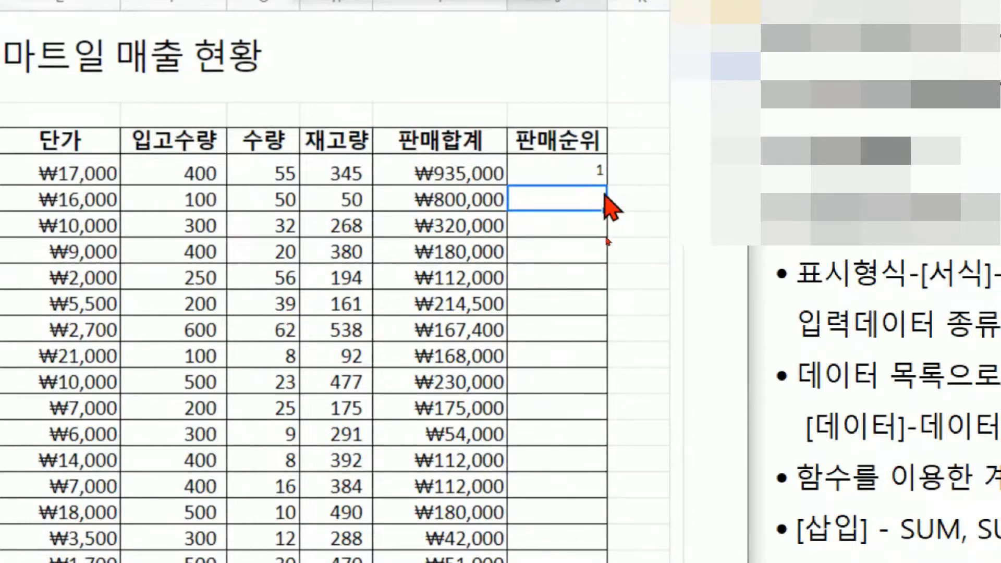
Check the RANK formula in J4 and fill it down the 판매순위 column through J20
click(581, 178)
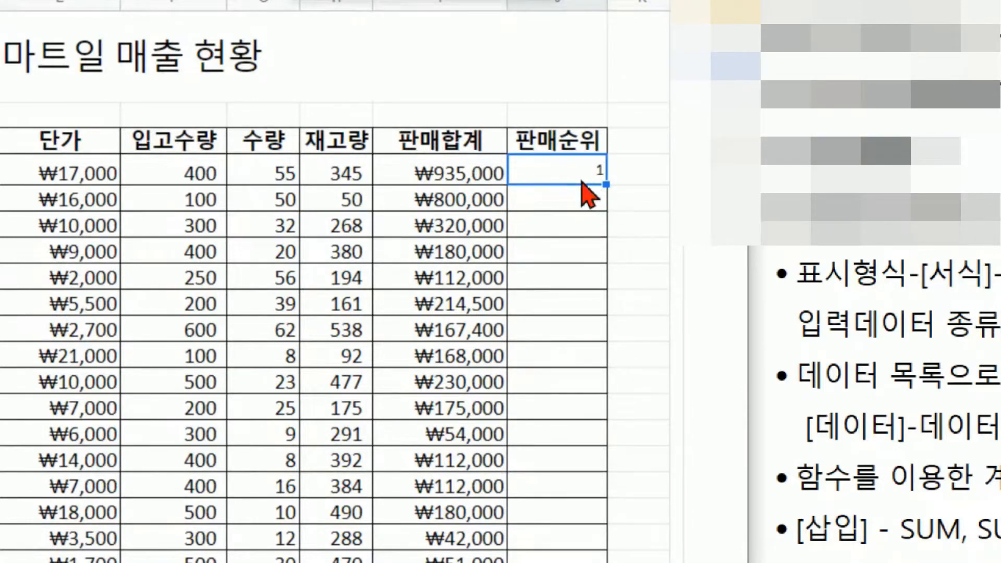
double_click(583, 182)
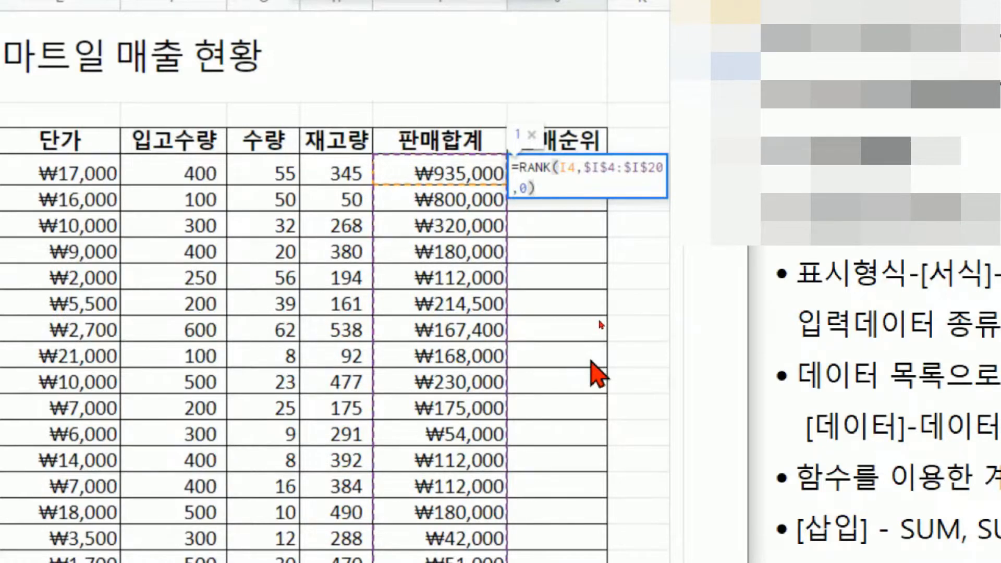
key(Return)
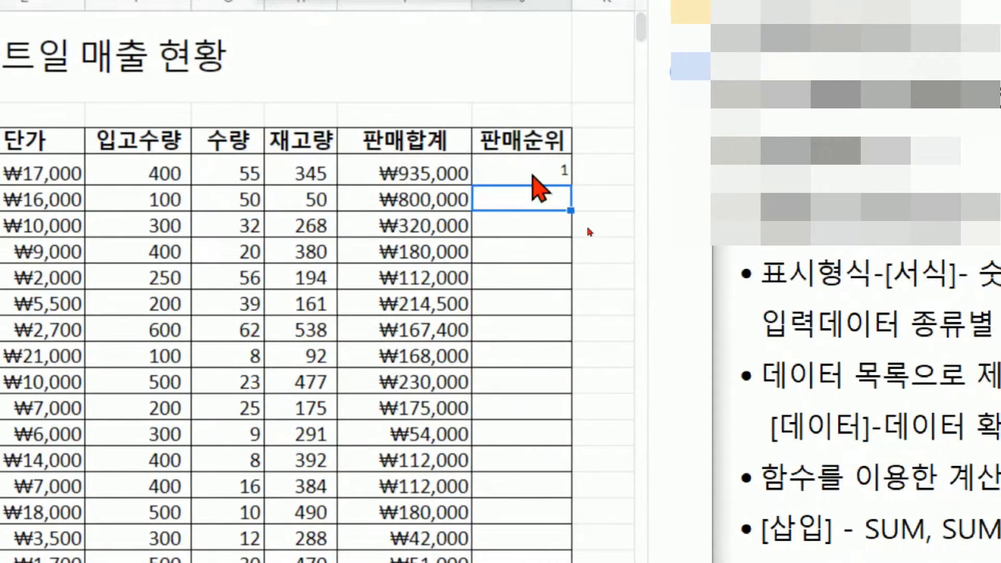
click(571, 174)
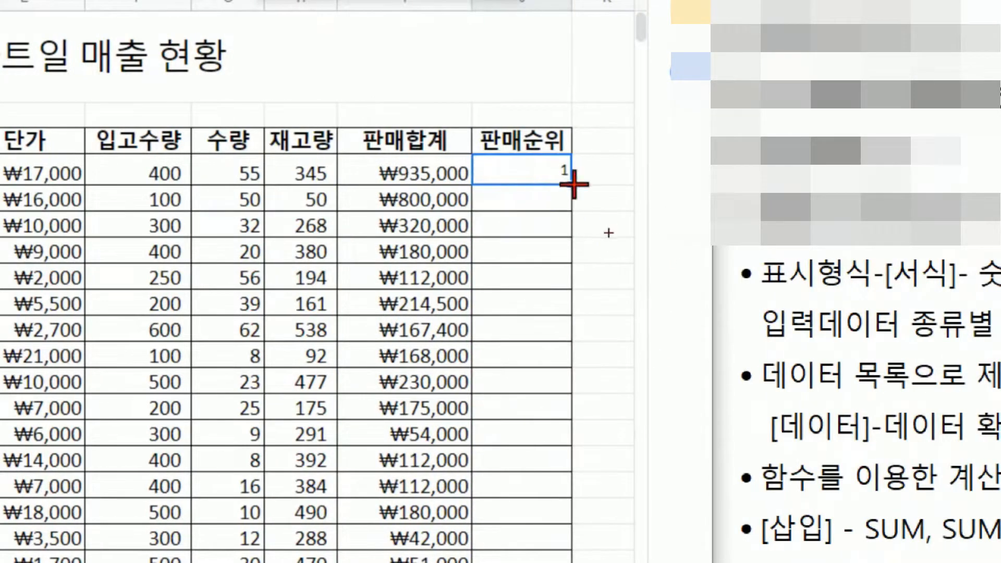
drag(571, 185, 576, 466)
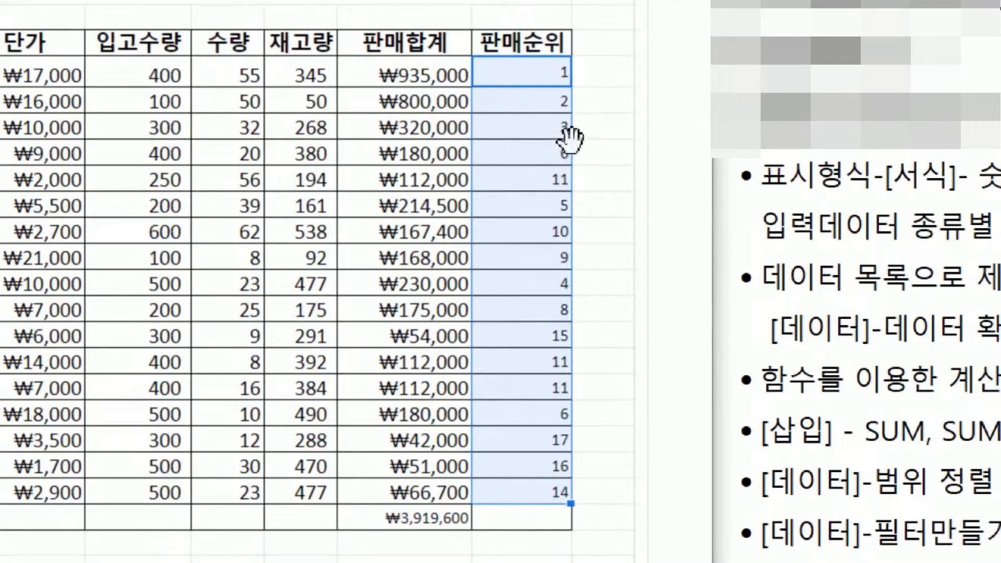
Inspect the absolute range $I$4:$I$20 inside J4's RANK formula, leaving the formula unchanged
double_click(553, 75)
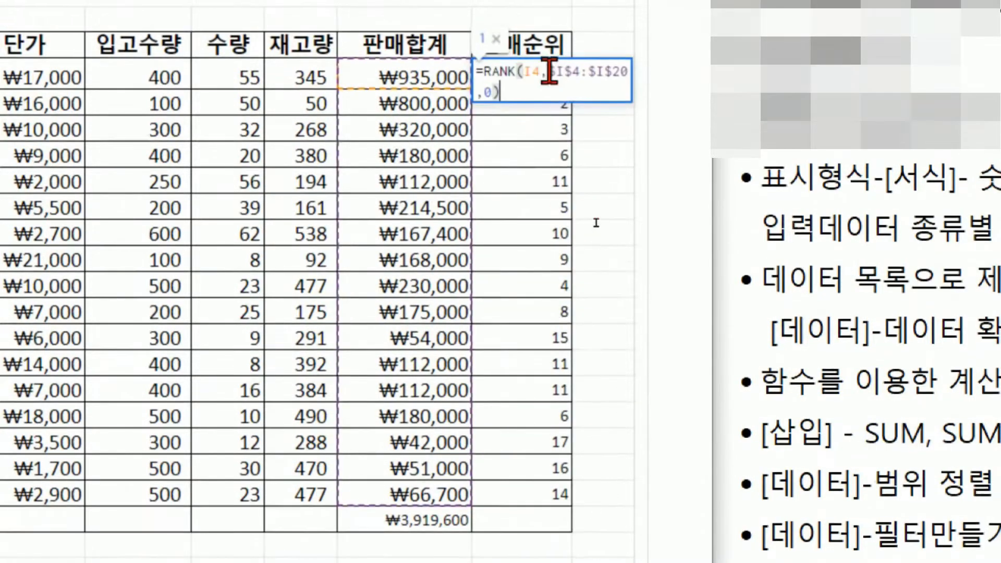
drag(550, 81, 628, 78)
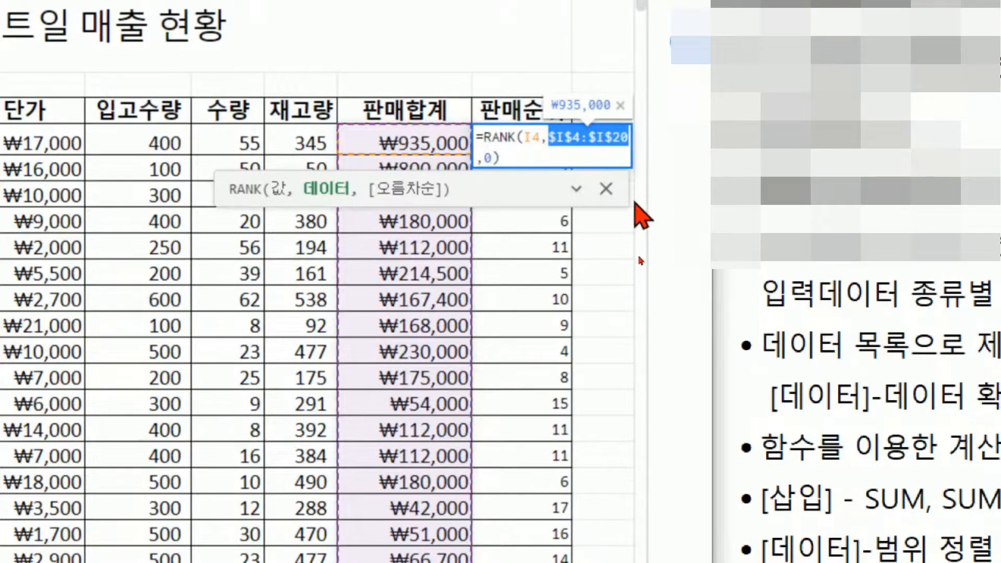
key(Return)
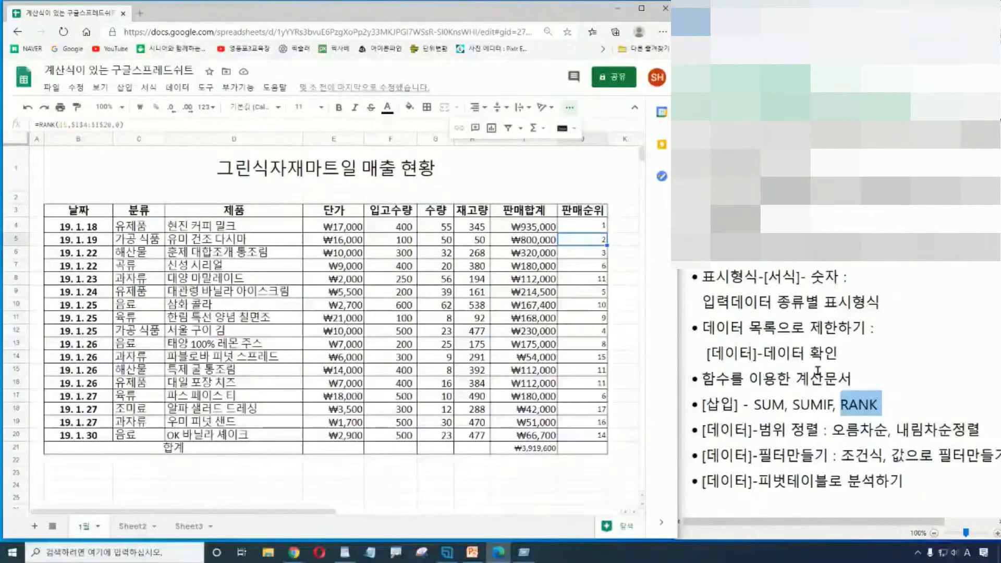
In the notes document, move RANK to its own line below SUMIF and extend it to "(RANK:순위를구하려는 수,"
click(847, 406)
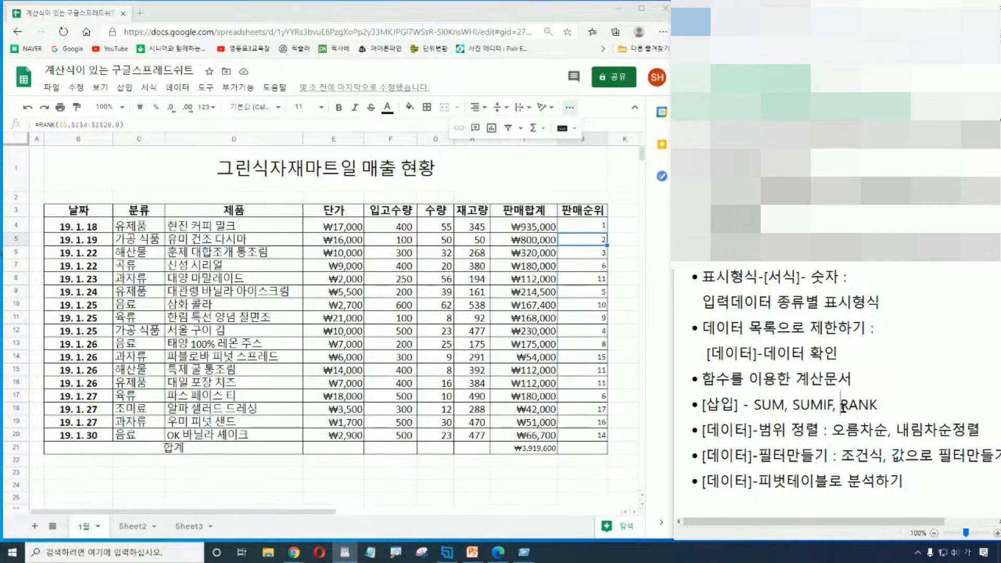
key(Return)
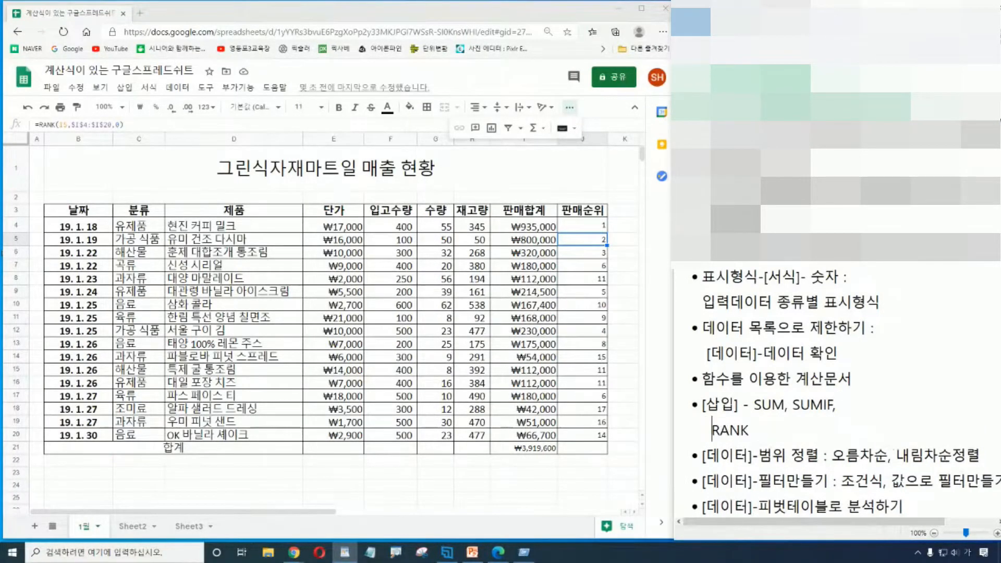
text(()
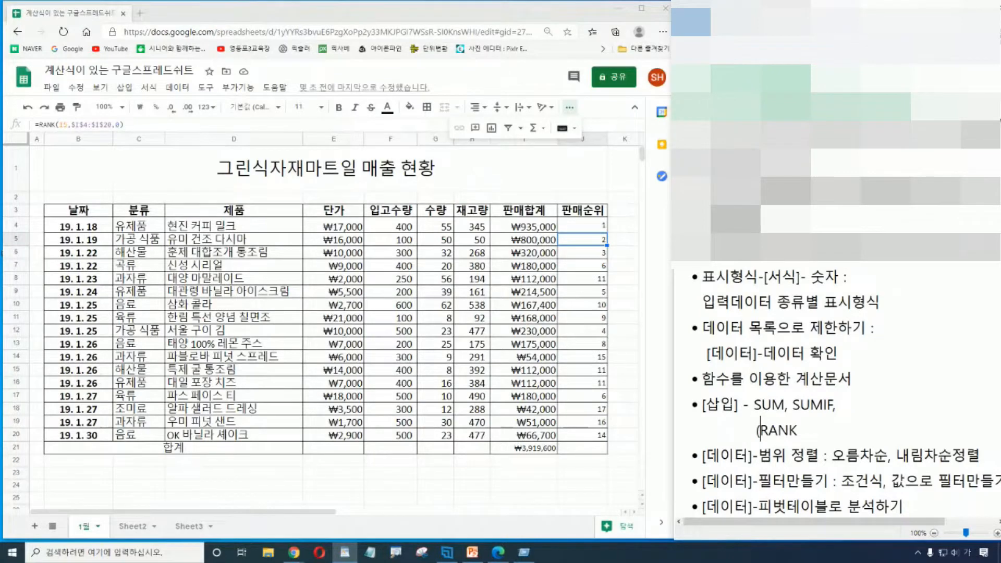
key(shift+Left)
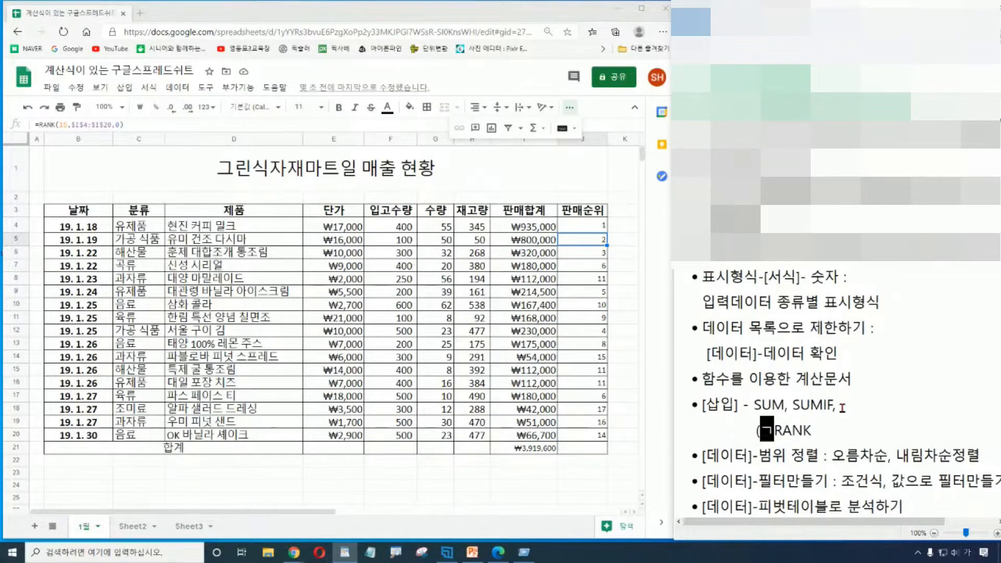
key(Left)
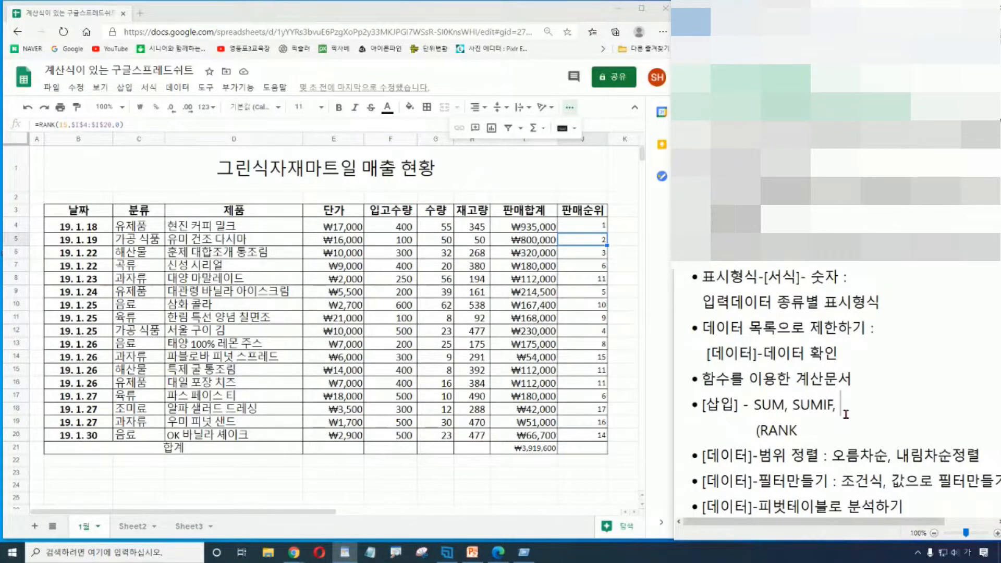
click(839, 432)
text(:순위를구하려는 수,)
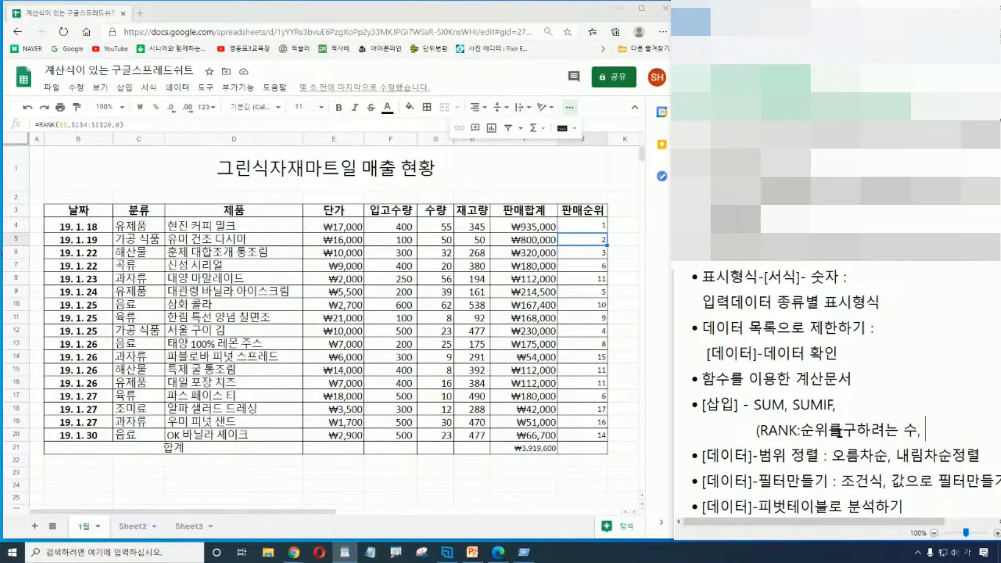
Reduce the indent of the RANK note line and finish its argument list with "데이터범위, 정렬방법)"
click(754, 432)
key(BackSpace)
key(BackSpace)
key(BackSpace)
key(BackSpace)
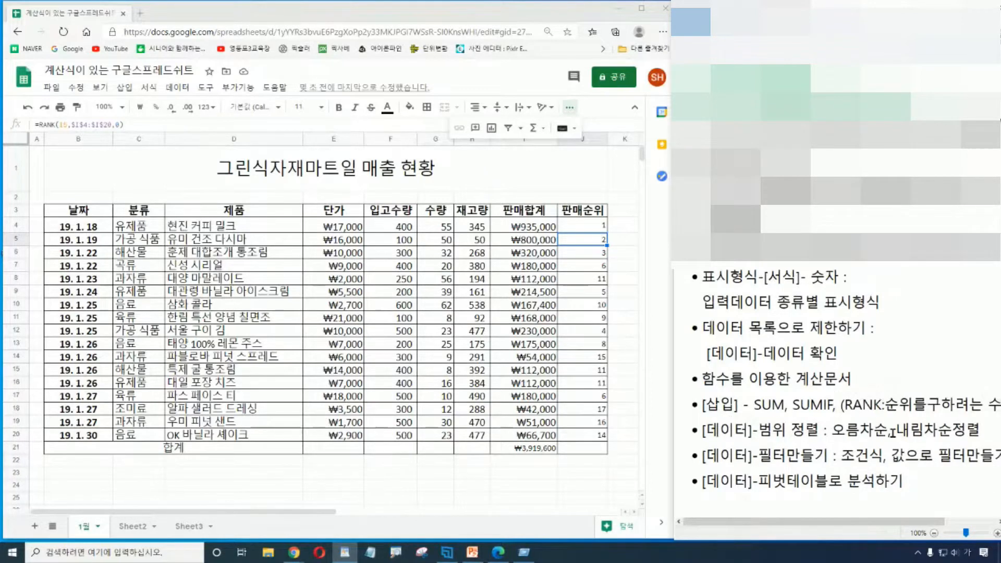
key(Return)
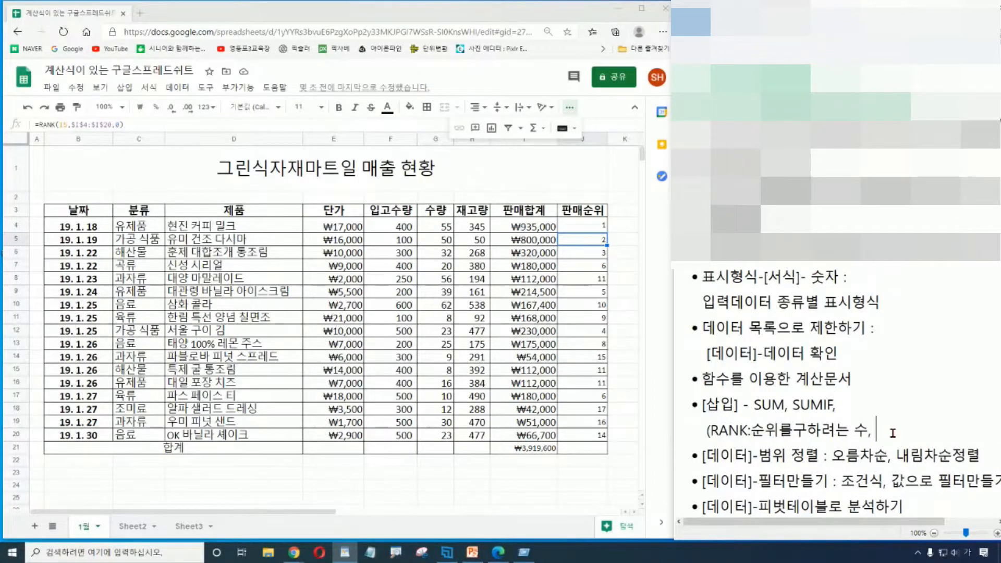
text(데이터범위, 방법)
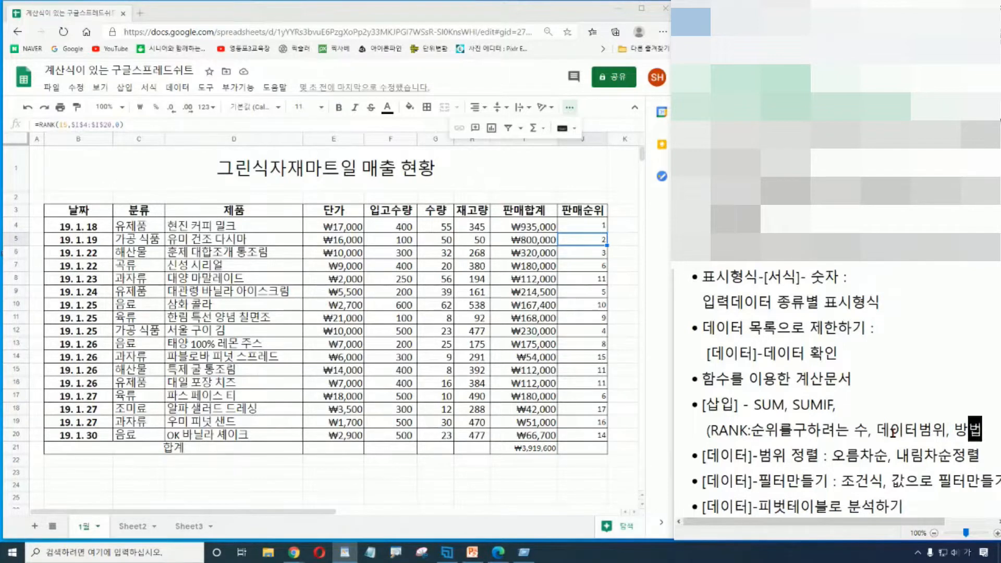
key(BackSpace)
text(정렬방)
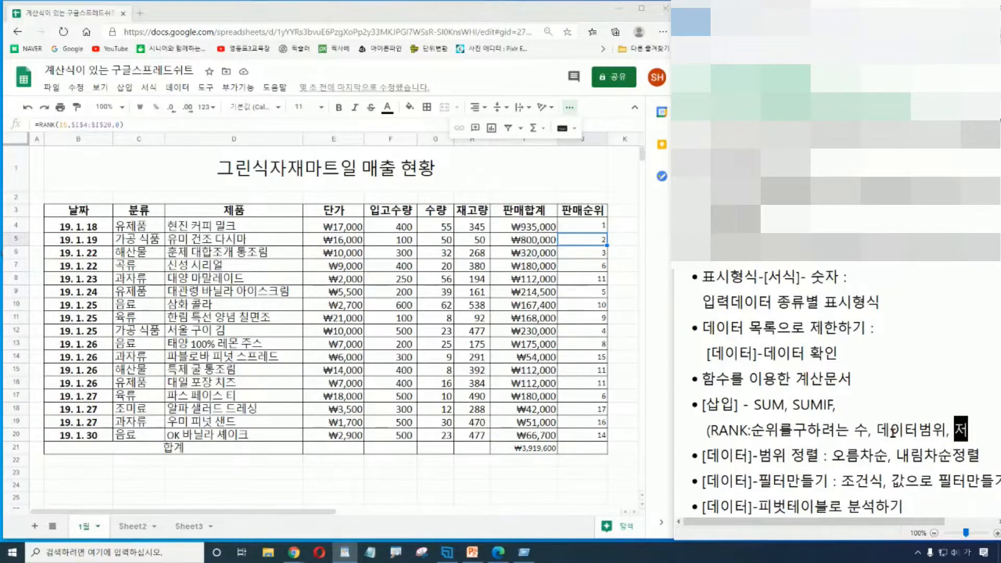
text(법)
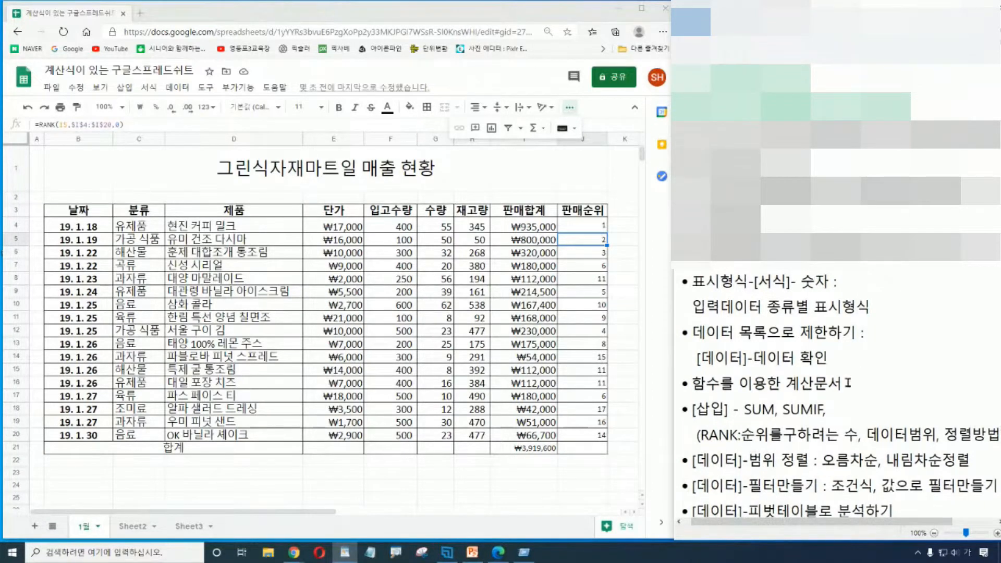
Color the words 데이터범위 in the RANK note line red
drag(698, 435, 998, 434)
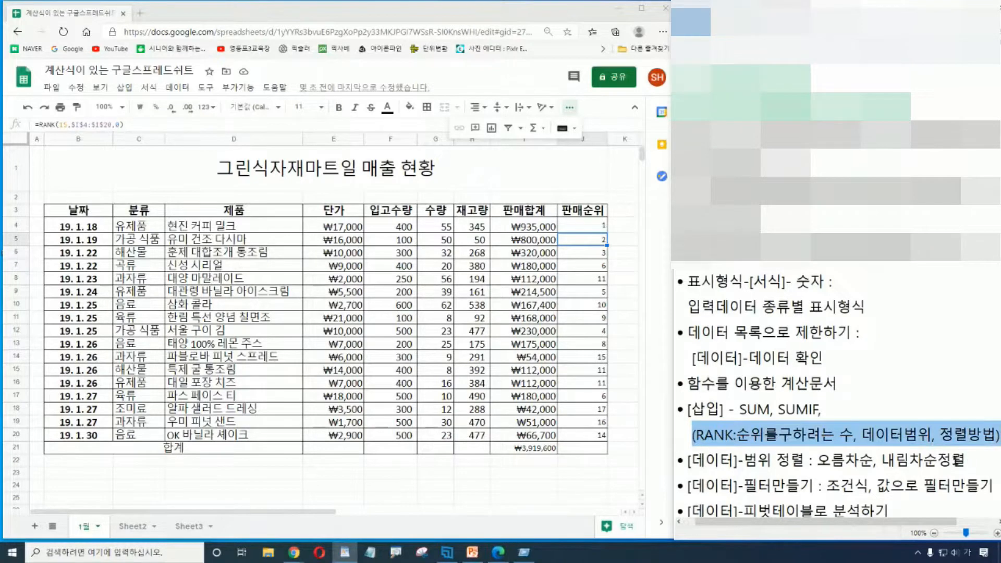
click(786, 435)
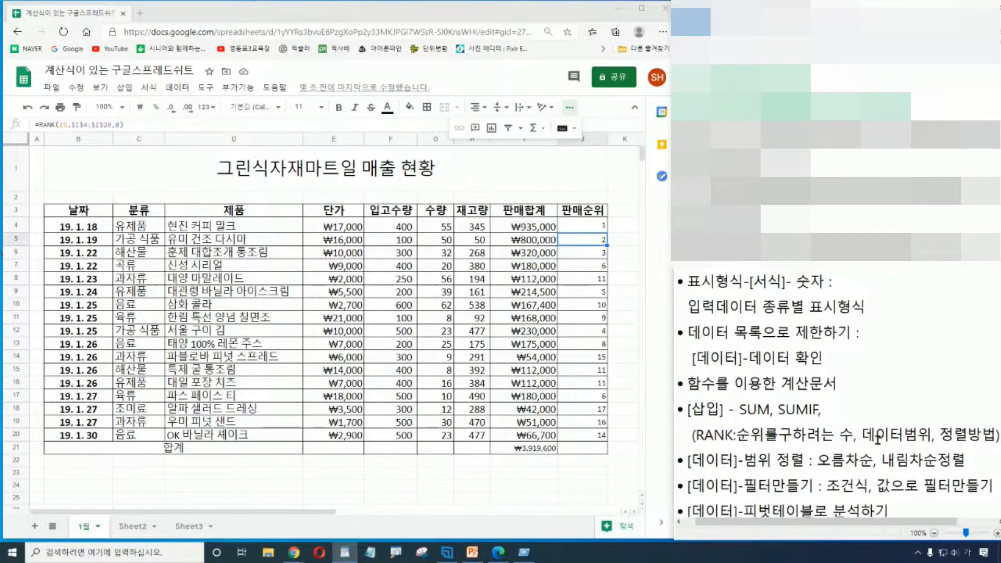
drag(861, 436, 932, 437)
click(981, 434)
drag(861, 435, 932, 437)
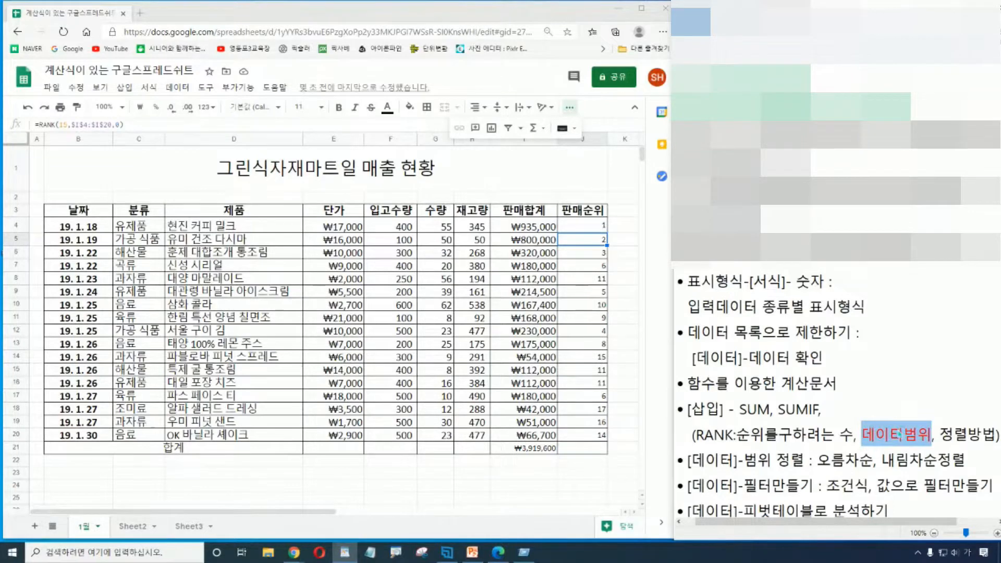
click(902, 433)
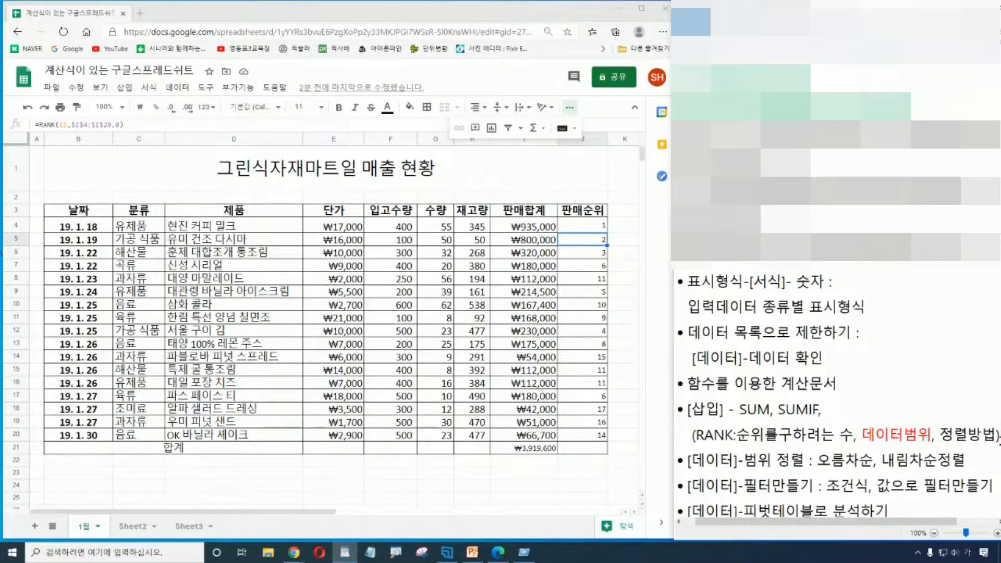
Add a new line below the RANK note that starts with "F4: 참조한 주소를"
key(Return)
key(BackSpace)
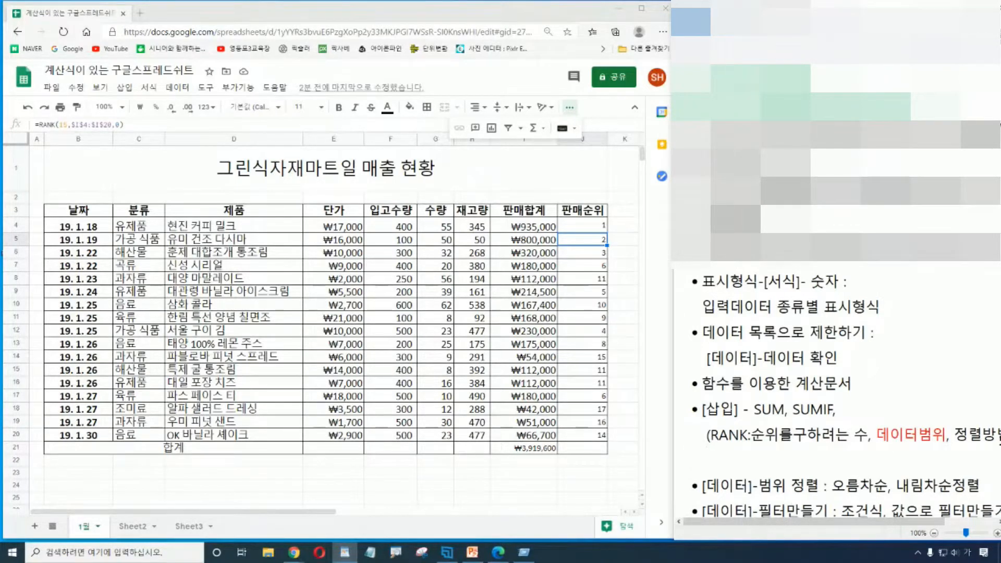
text(F)
text(4)
text(: )
text(wjf)
key(BackSpace)
key(BackSpace)
key(BackSpace)
key(Hangul)
text(참조한 주소를)
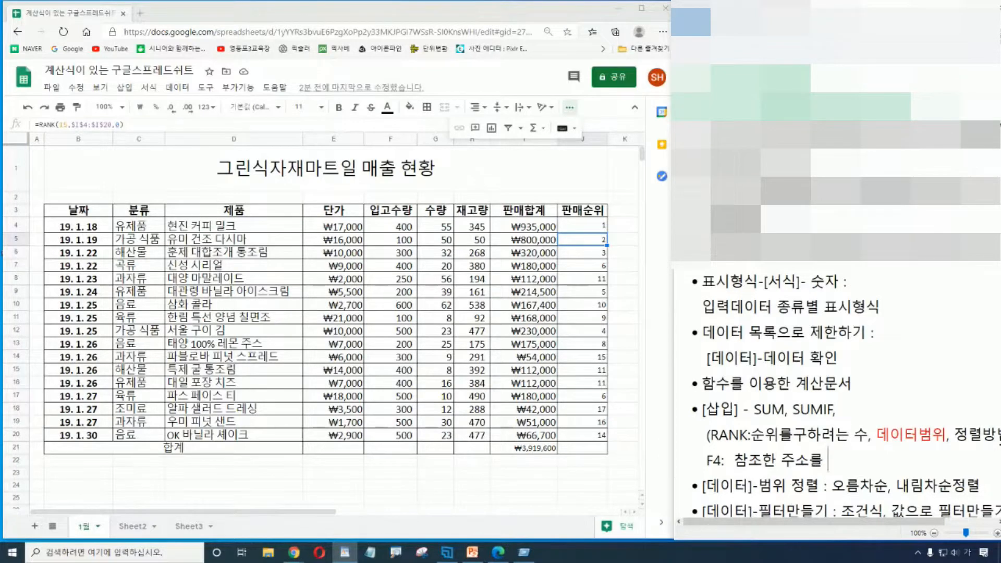
Complete the F4 note line with "상대,혼합, 절대주소표시"
text( 상대,혼)
text(합, 절대)
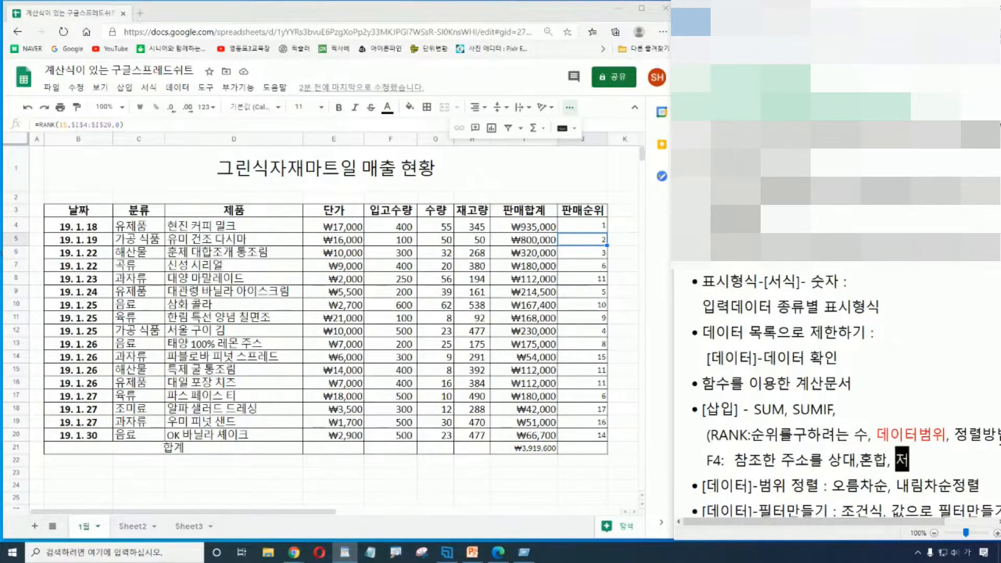
text(으)
key(BackSpace)
text(주소)
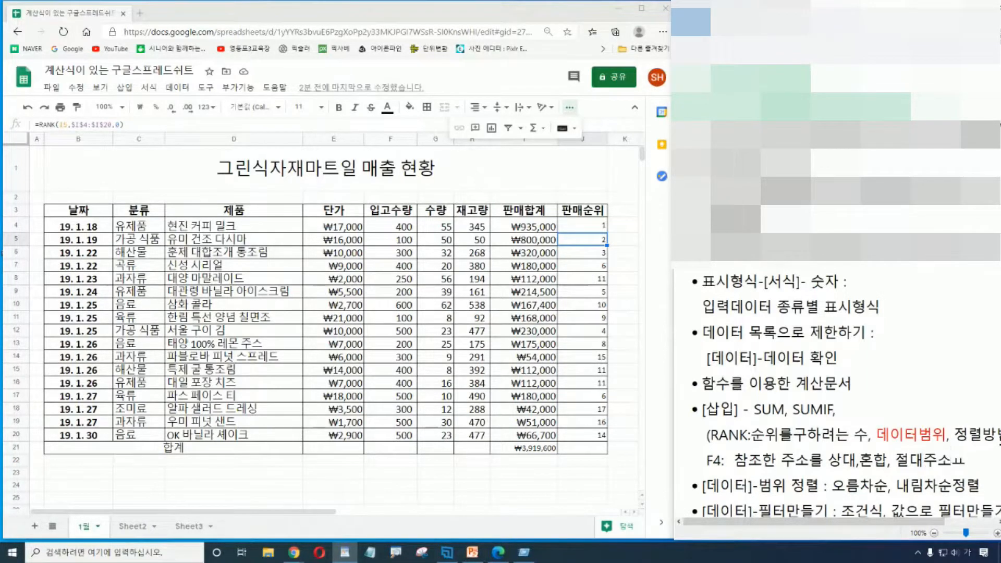
text(표시)
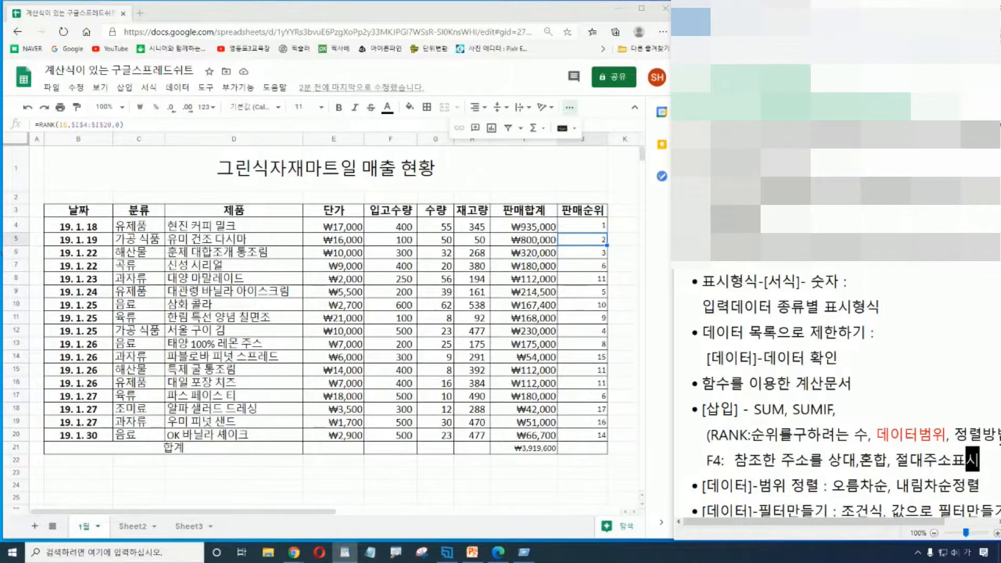
scroll(863, 502, down, 1)
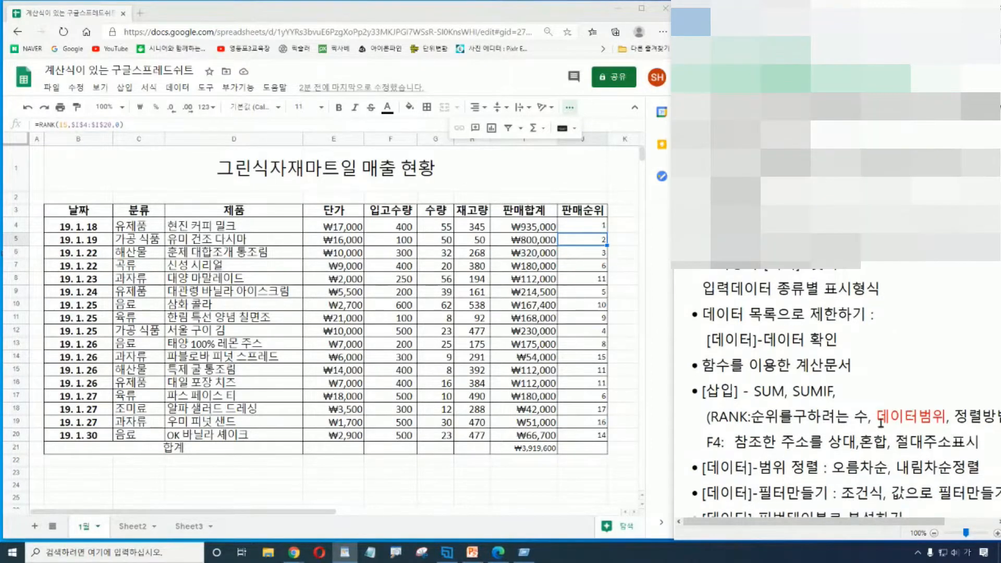
drag(753, 526, 762, 527)
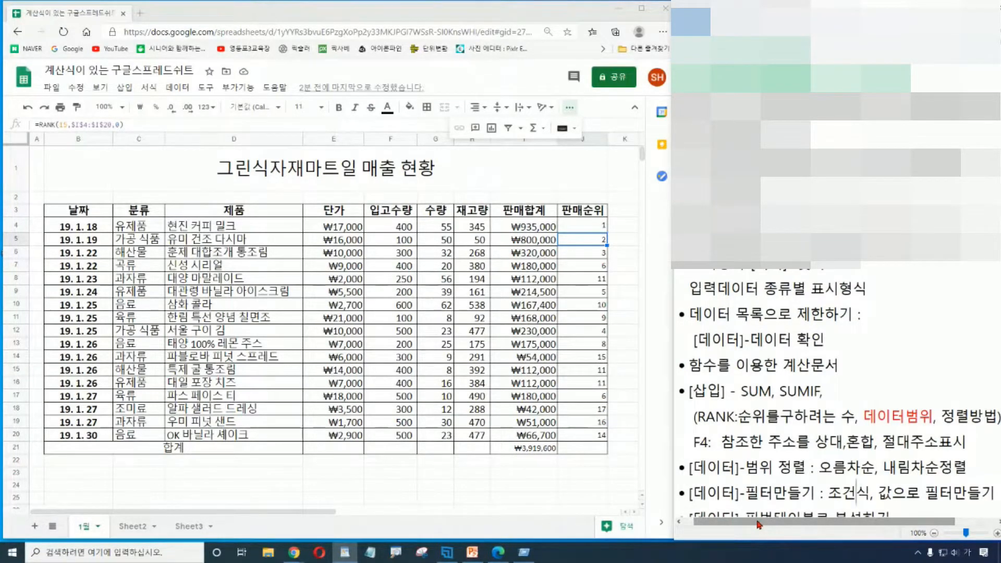
Review the RANK argument note, the F4 reference note and the 판매순위 ranks in J4:J20
drag(694, 416, 998, 417)
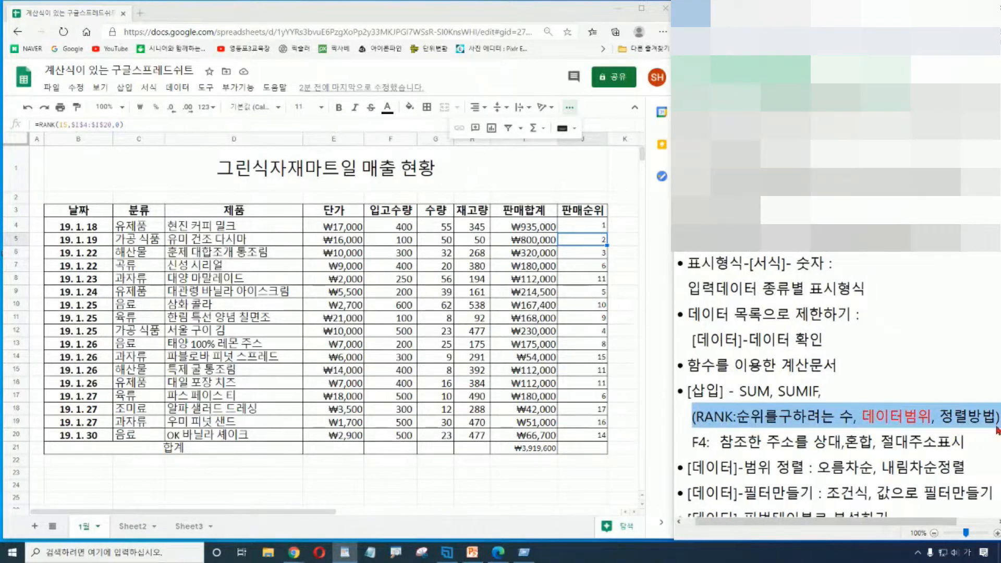
drag(692, 443, 707, 443)
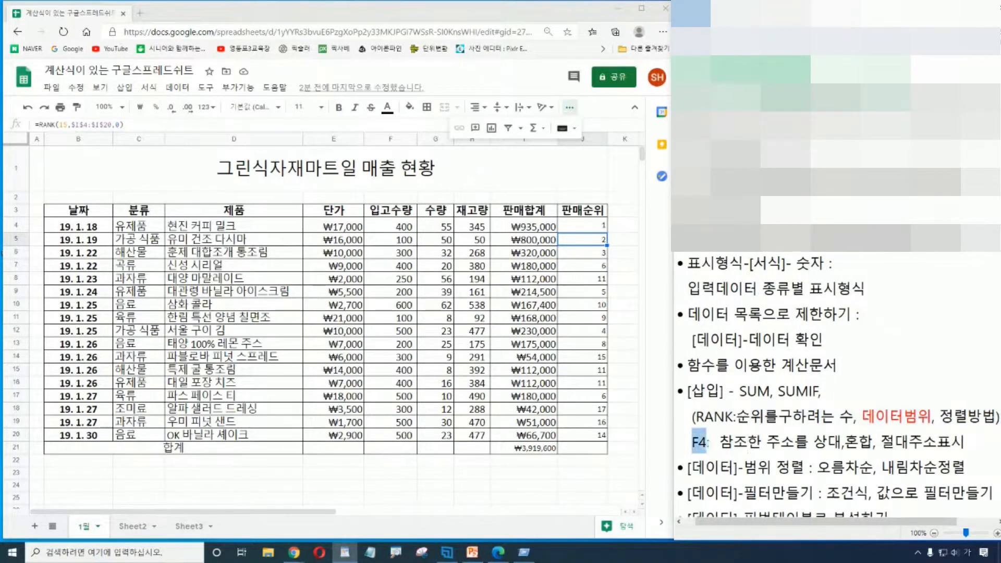
click(720, 442)
drag(720, 442, 965, 442)
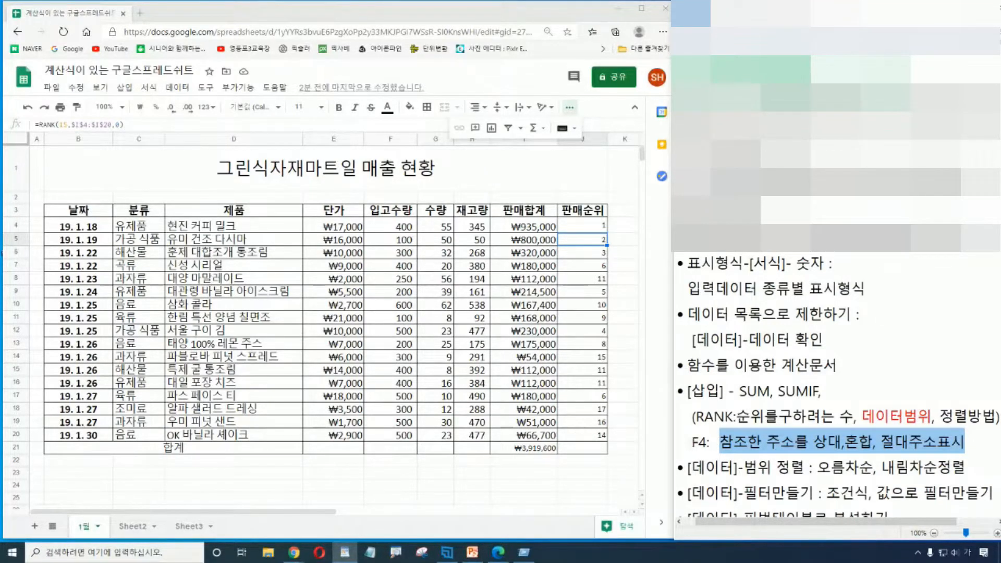
drag(692, 442, 707, 444)
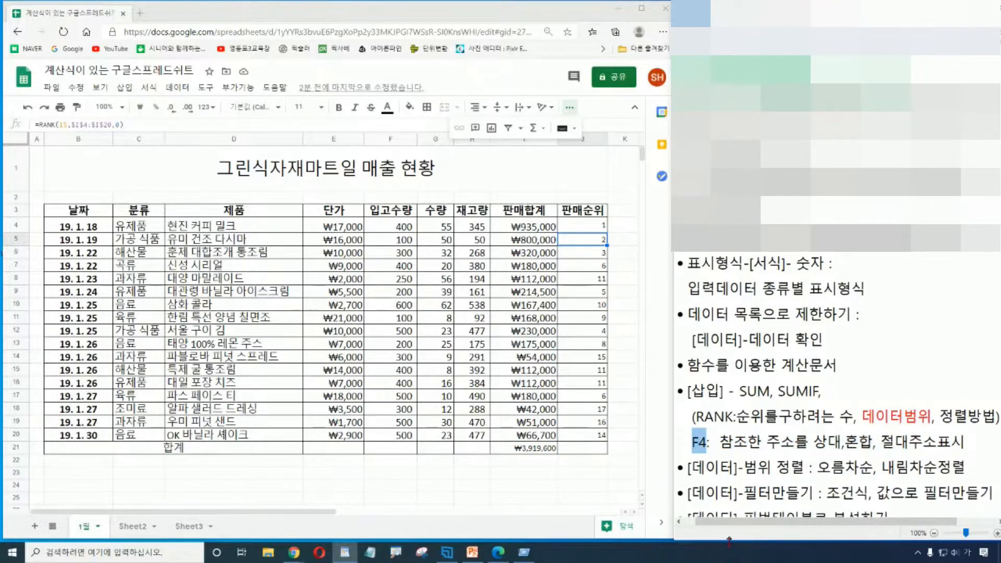
click(755, 487)
drag(588, 228, 599, 440)
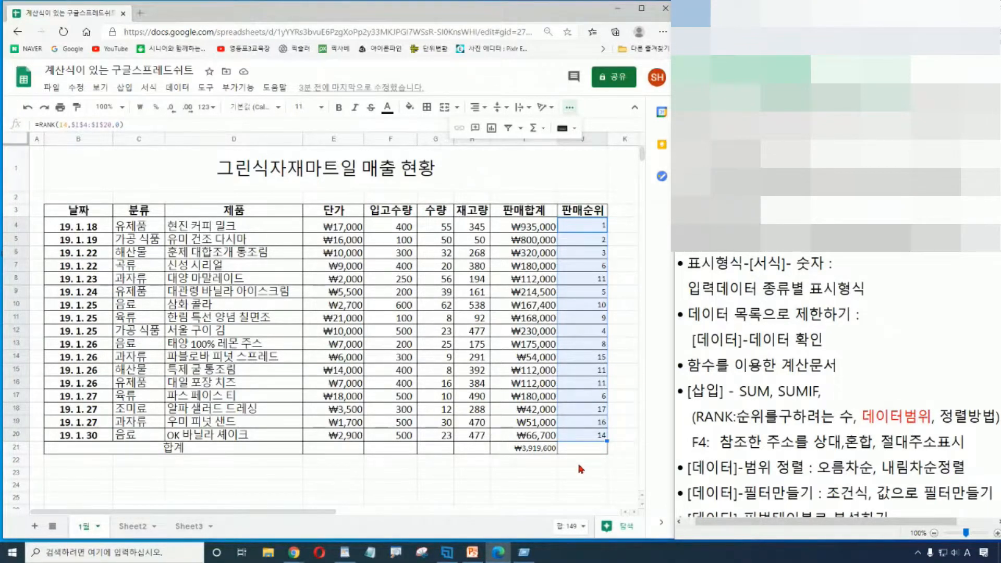
click(594, 486)
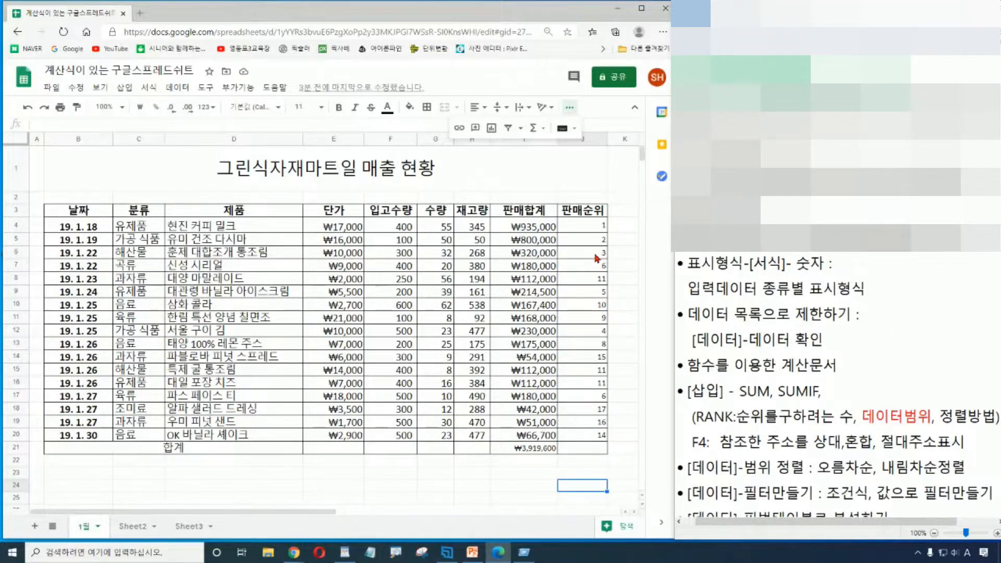
click(627, 229)
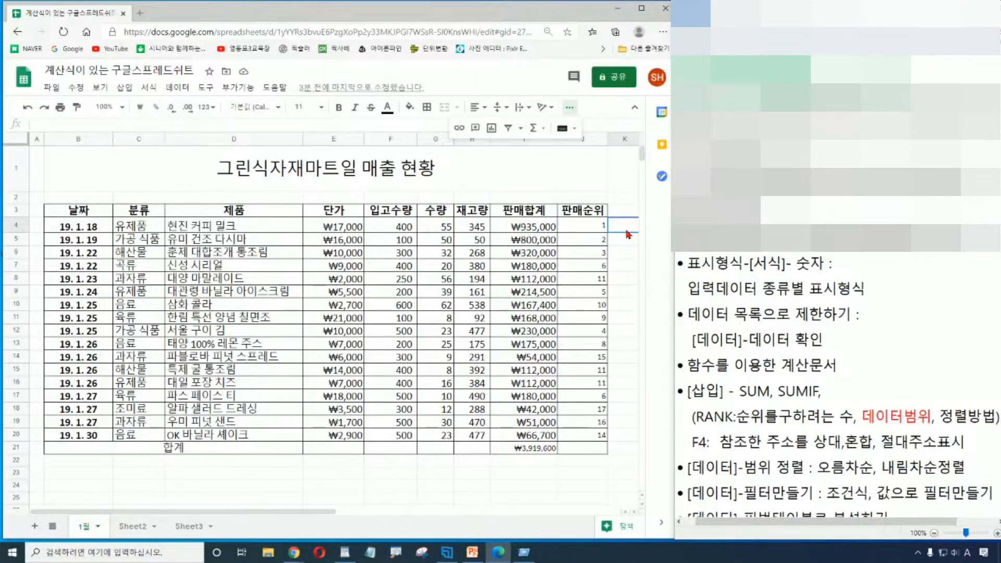
text(=rank()
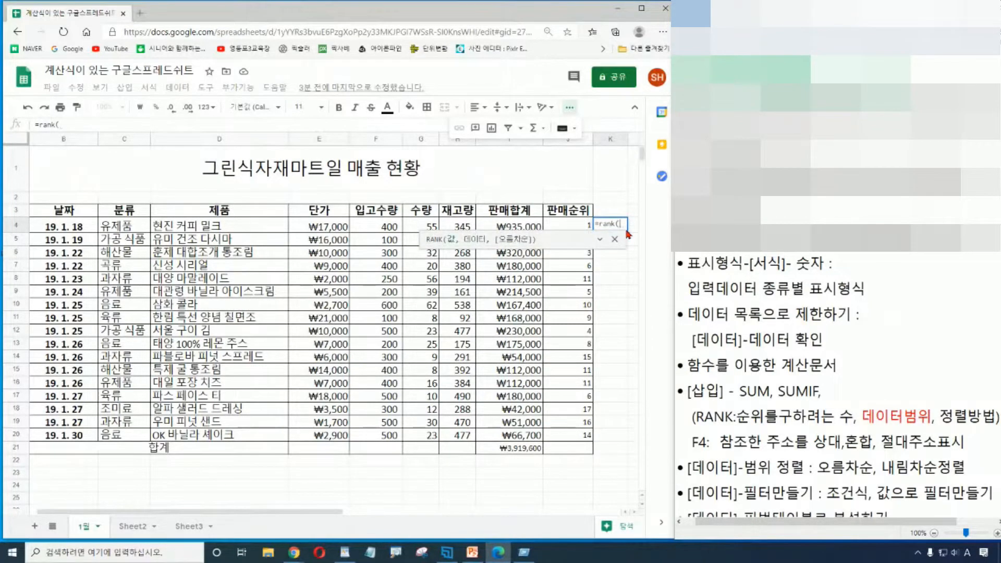
click(615, 291)
click(614, 237)
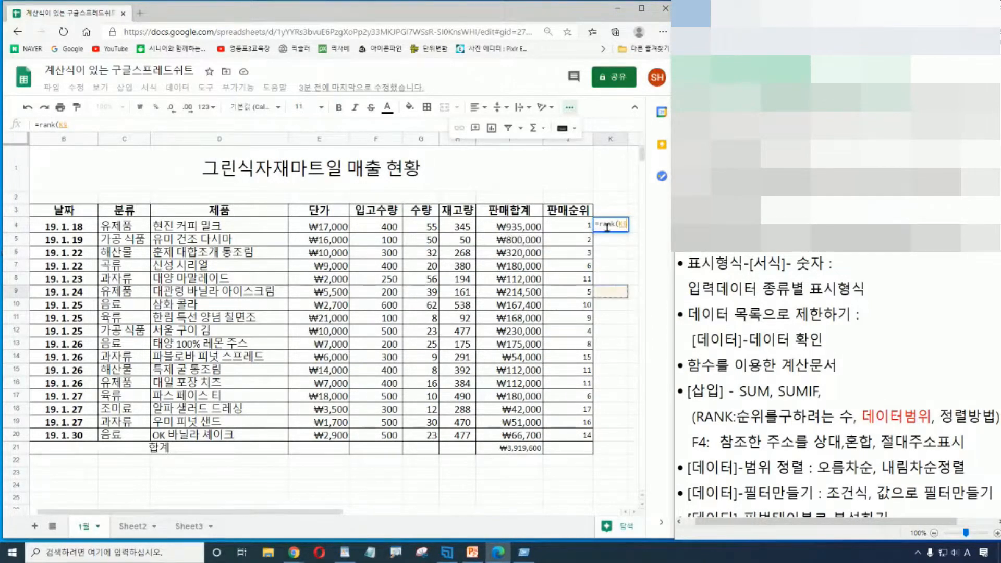
drag(595, 225, 642, 228)
key(Delete)
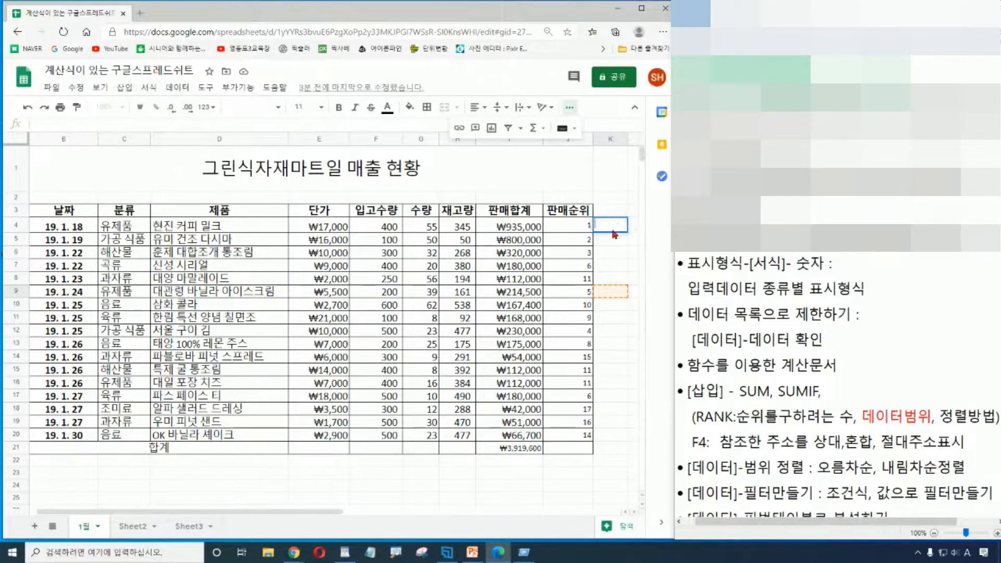
key(Escape)
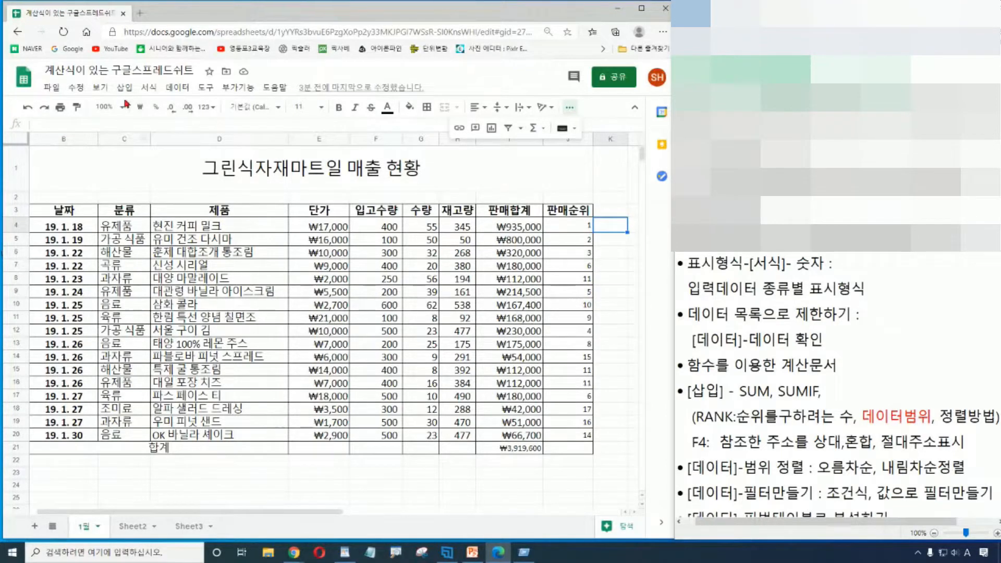
Insert the RANK function from the statistical functions into cell K4
click(125, 88)
mouse_move(168, 332)
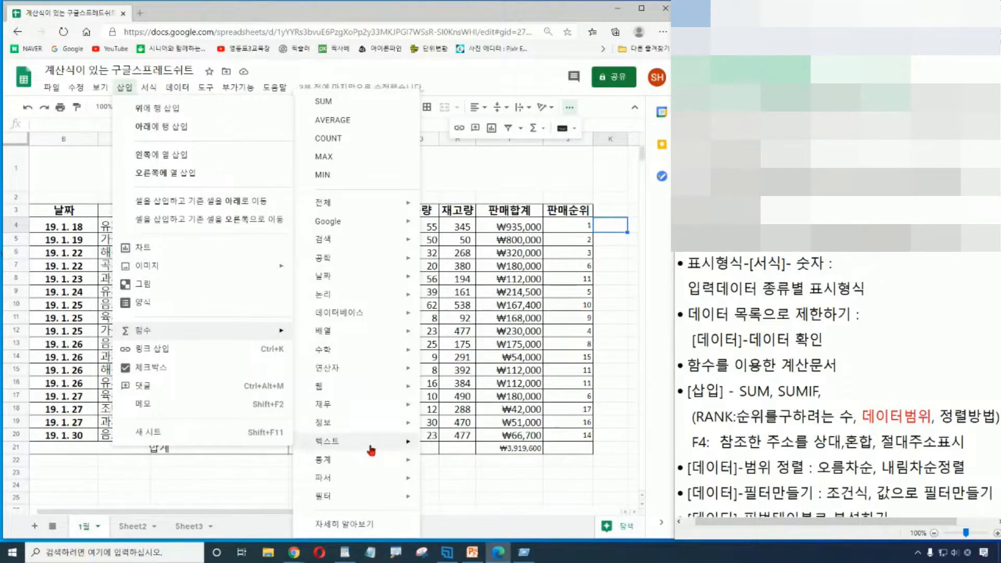
mouse_move(340, 464)
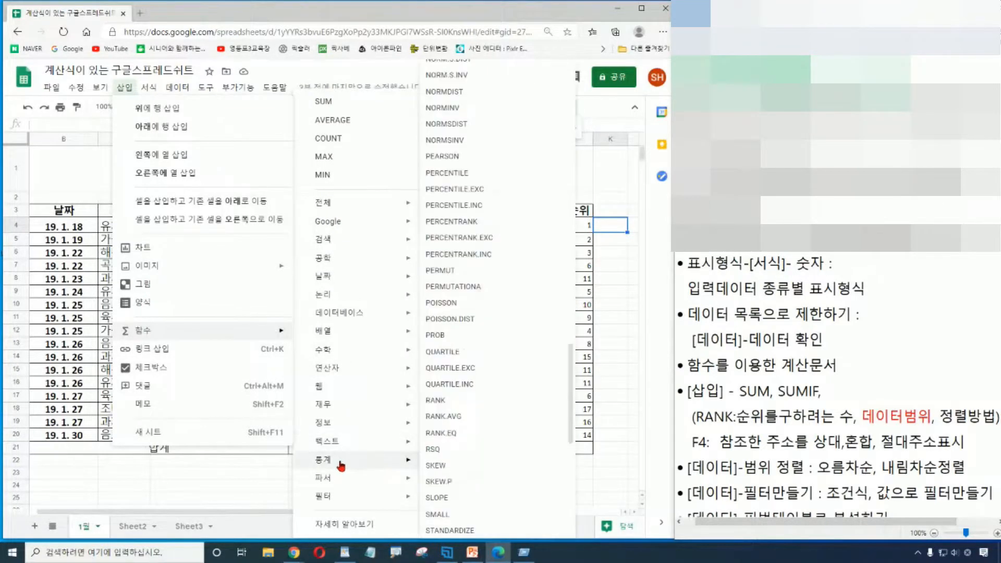
click(436, 400)
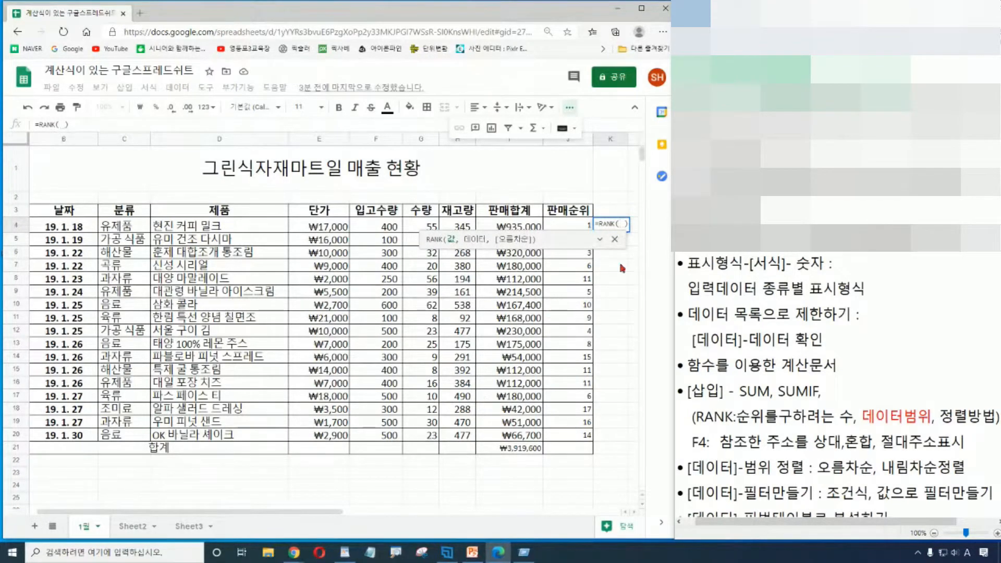
Hide and reshow the RANK formula help, expand it to examine the argument descriptions, and discard the formula in K4
click(615, 240)
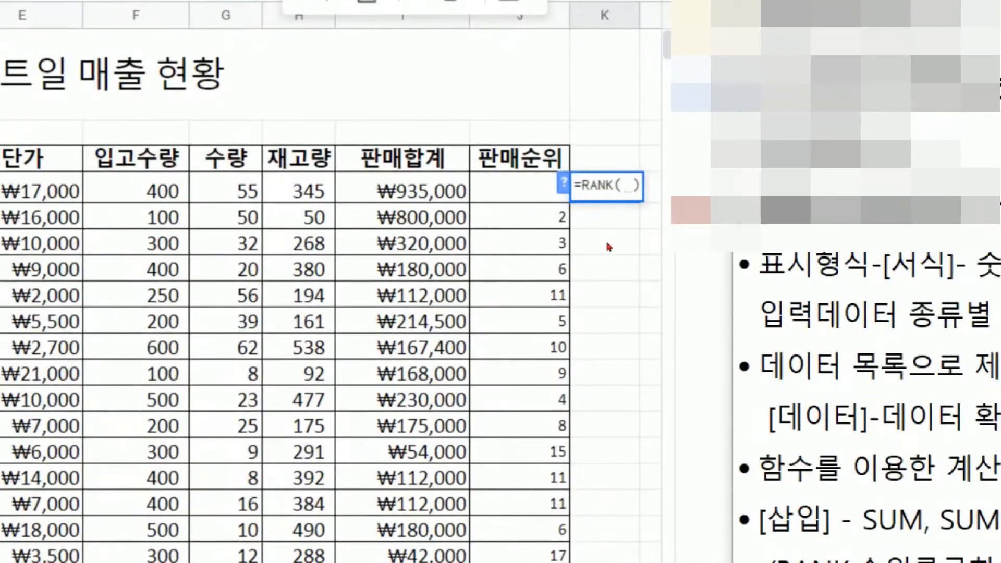
click(563, 186)
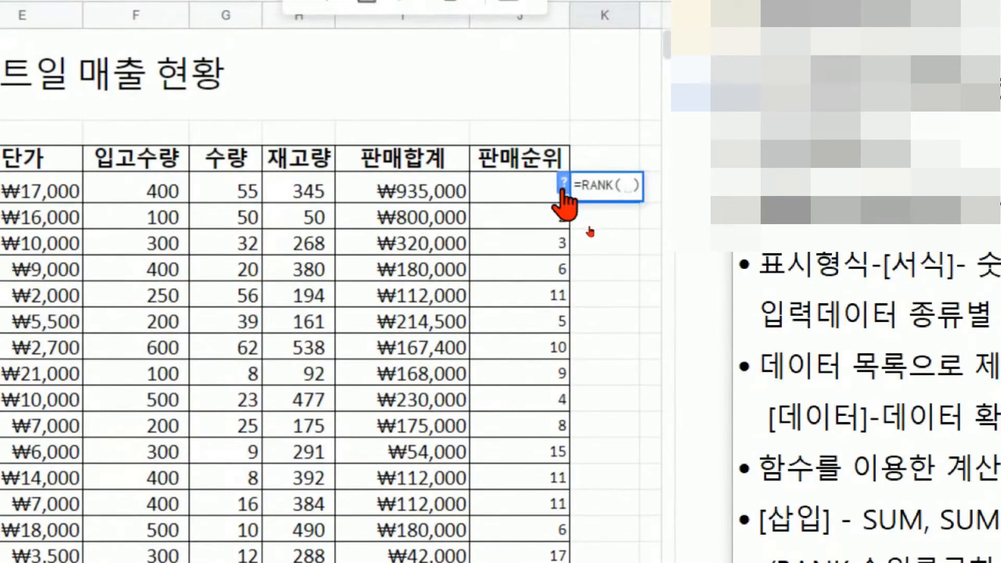
click(564, 184)
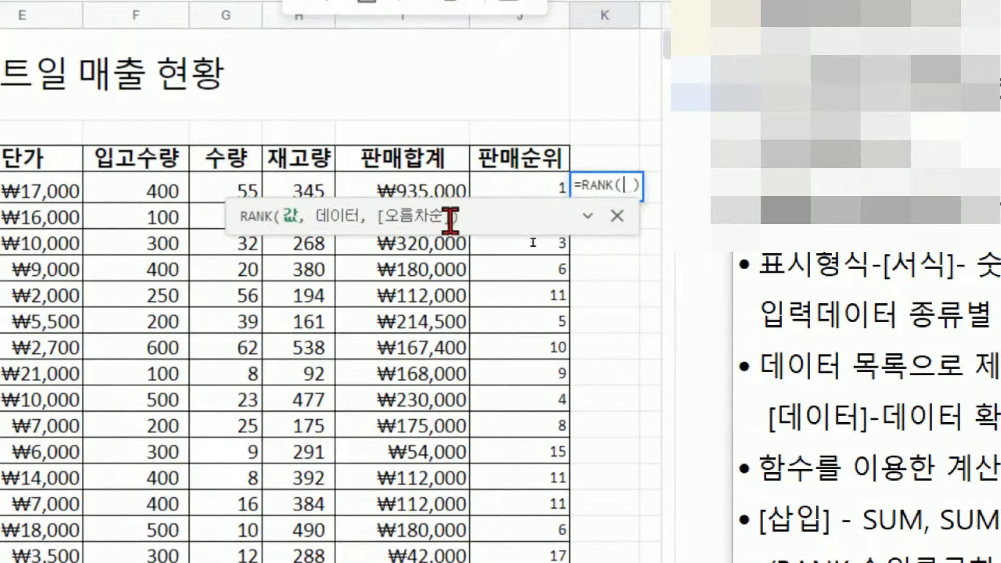
click(594, 222)
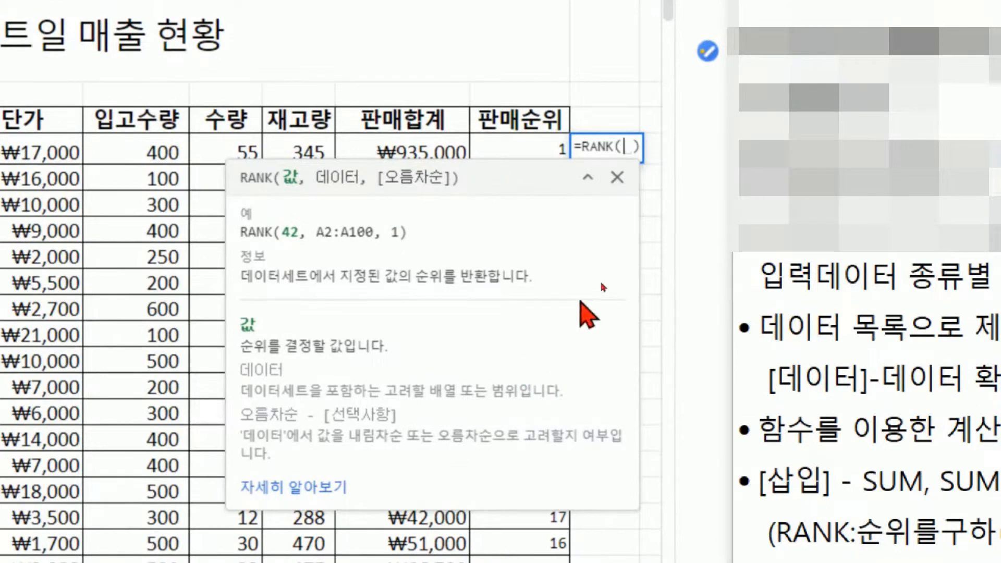
click(588, 177)
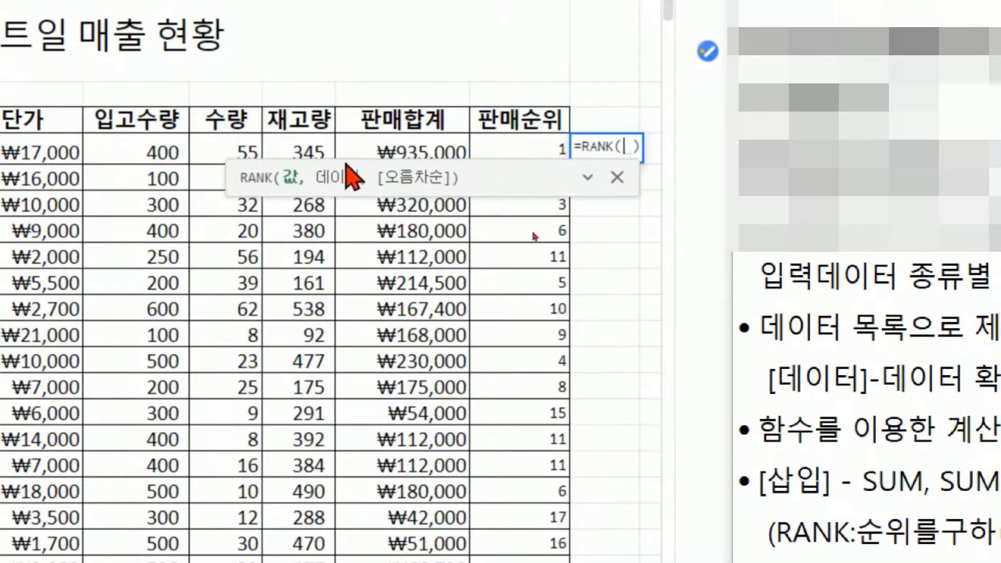
key(Escape)
click(649, 334)
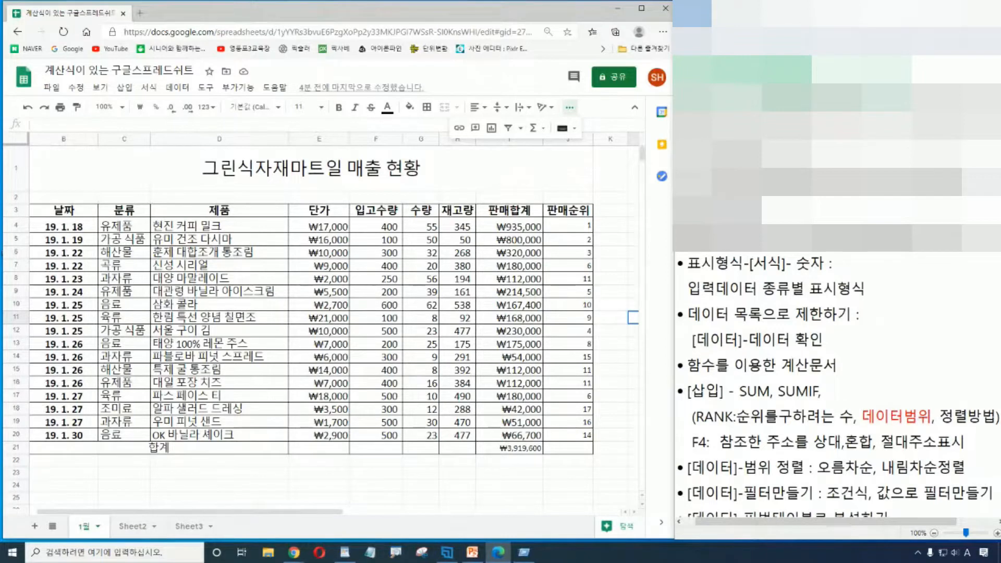
key(alt+Tab)
click(375, 485)
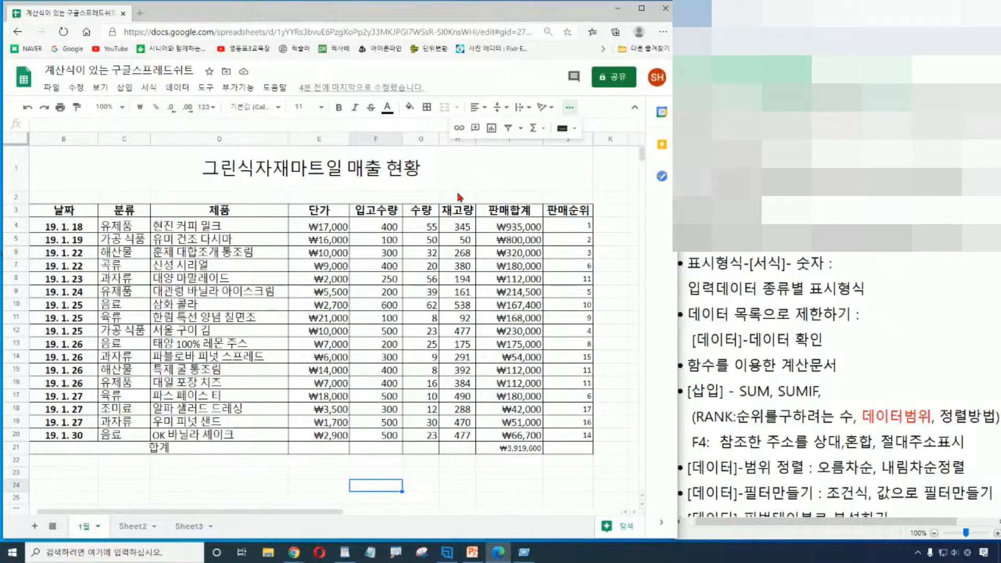
click(442, 473)
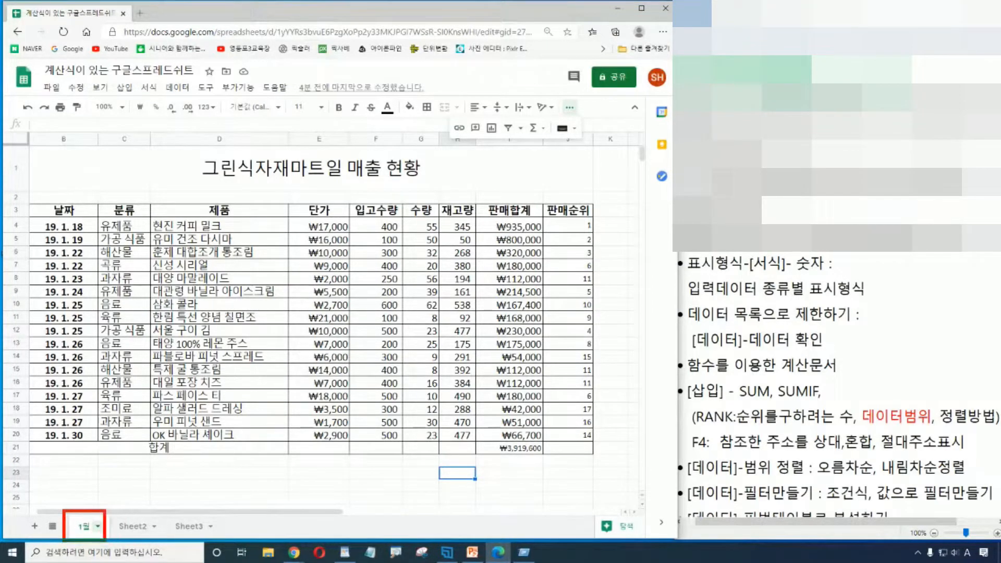
Duplicate the 1월 sheet within the same spreadsheet
click(97, 527)
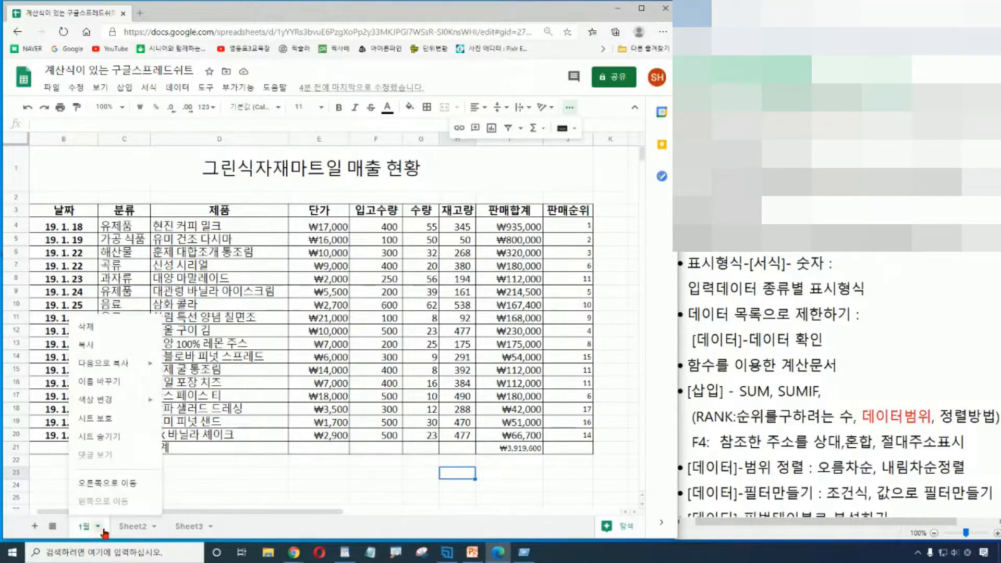
mouse_move(113, 368)
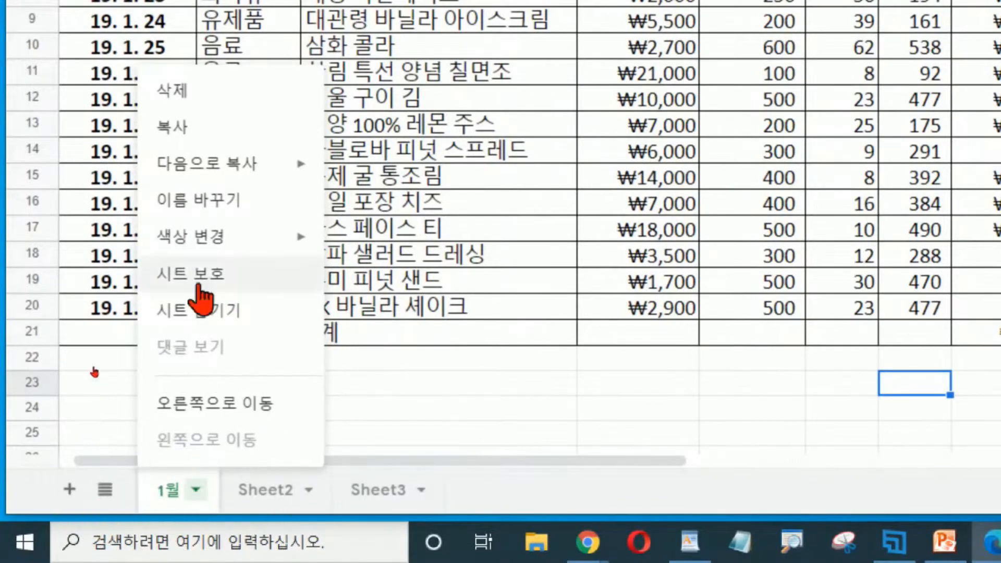
click(172, 133)
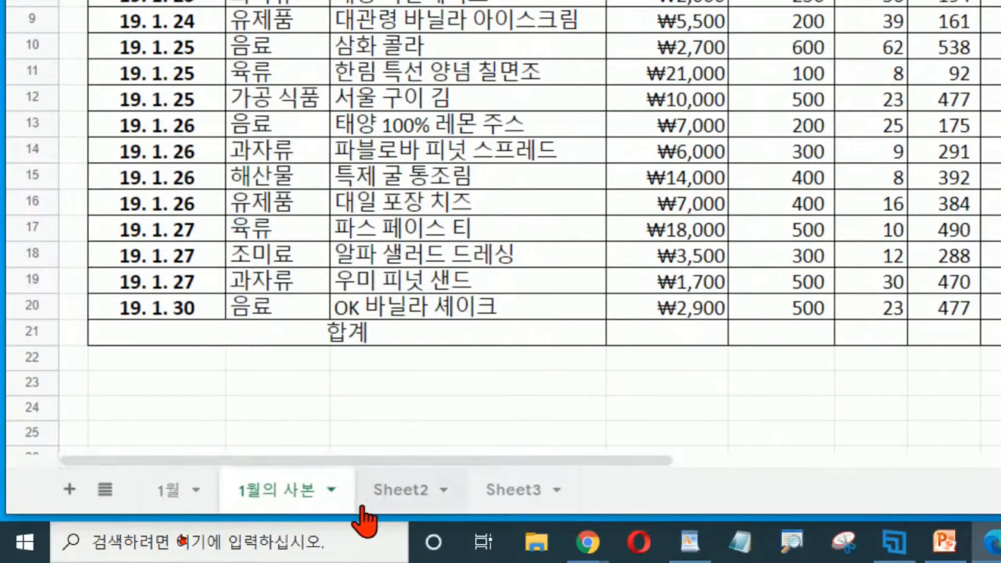
Rename the duplicated sheet as 2월
double_click(248, 492)
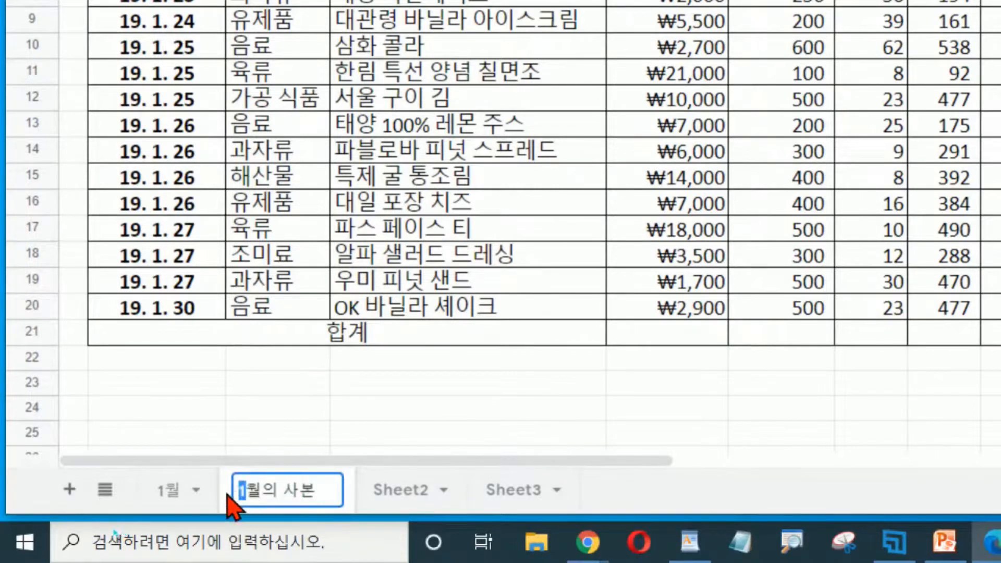
text(2)
click(321, 493)
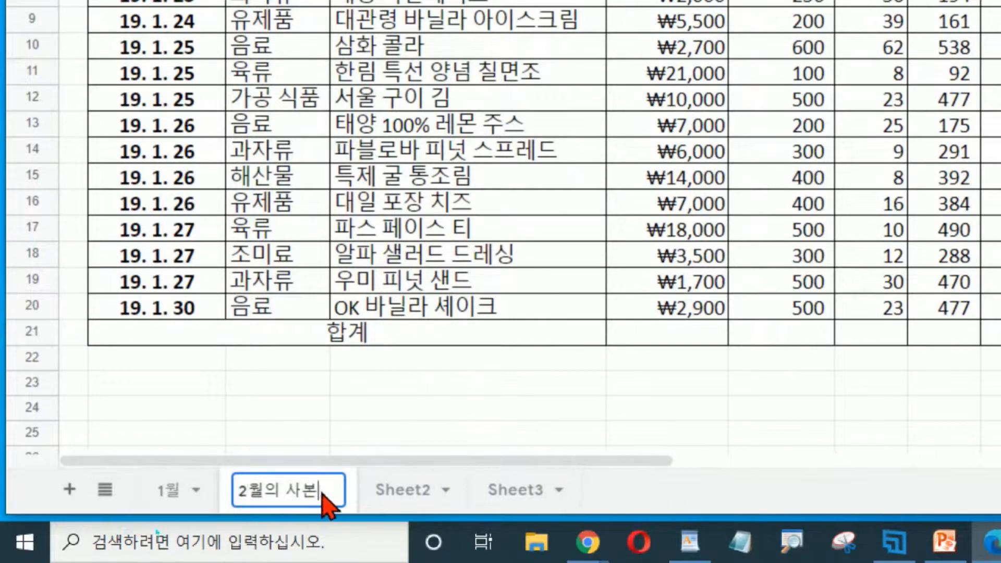
drag(322, 494, 269, 496)
key(BackSpace)
key(Return)
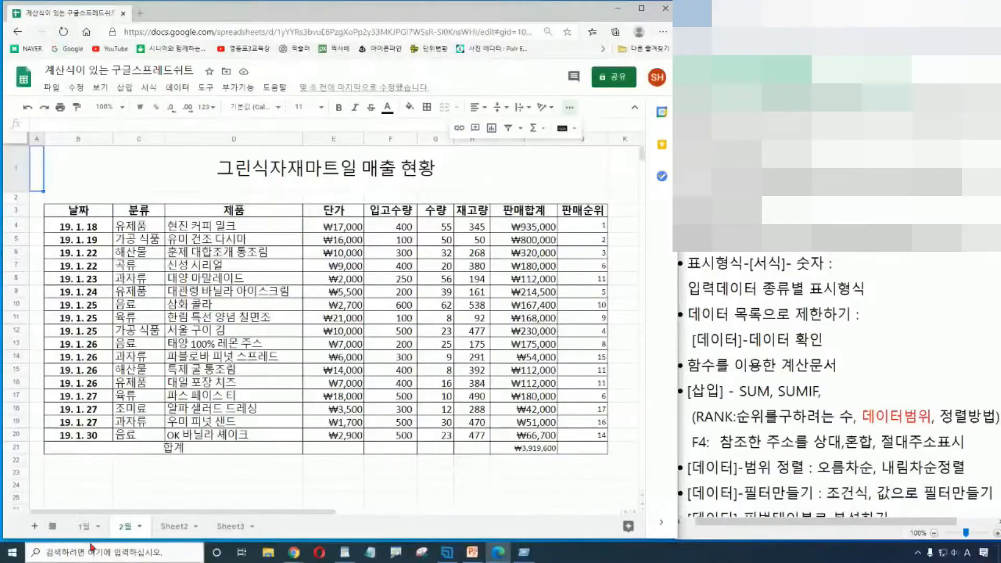
Compare the 1월 and 2월 sheets and clear the 날짜, 분류 and 제품 data in B4:D20 of the 2월 sheet
click(83, 525)
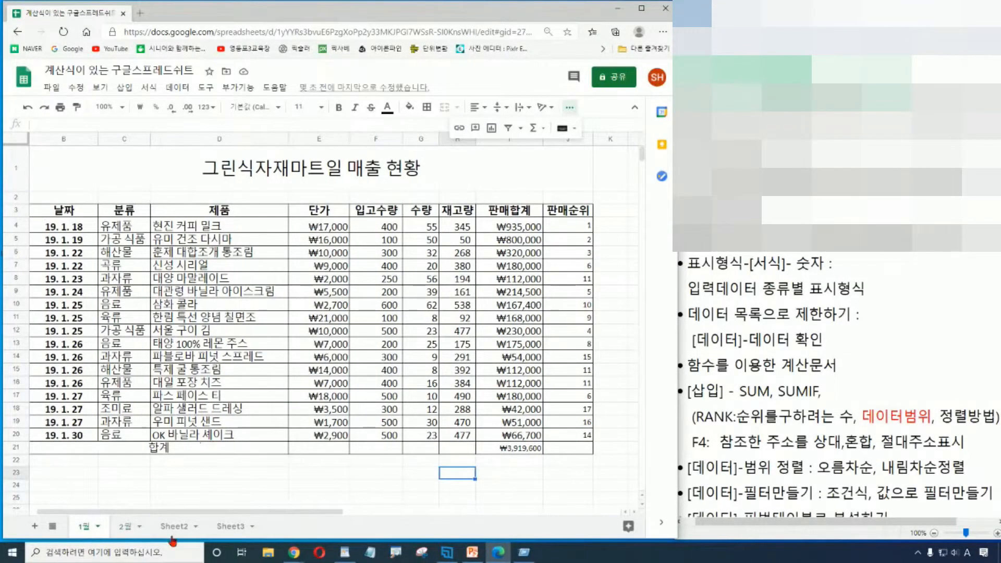
click(127, 527)
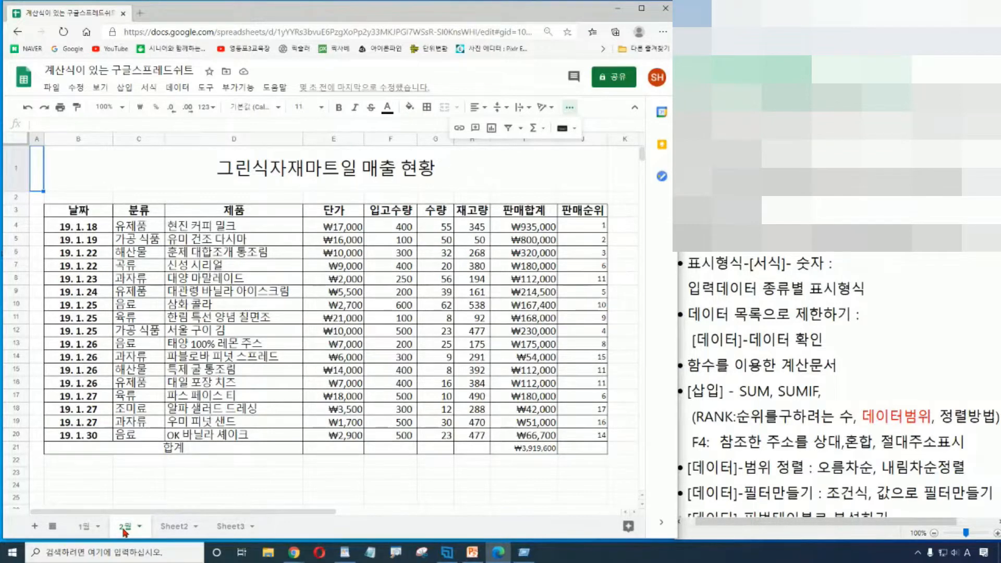
click(59, 228)
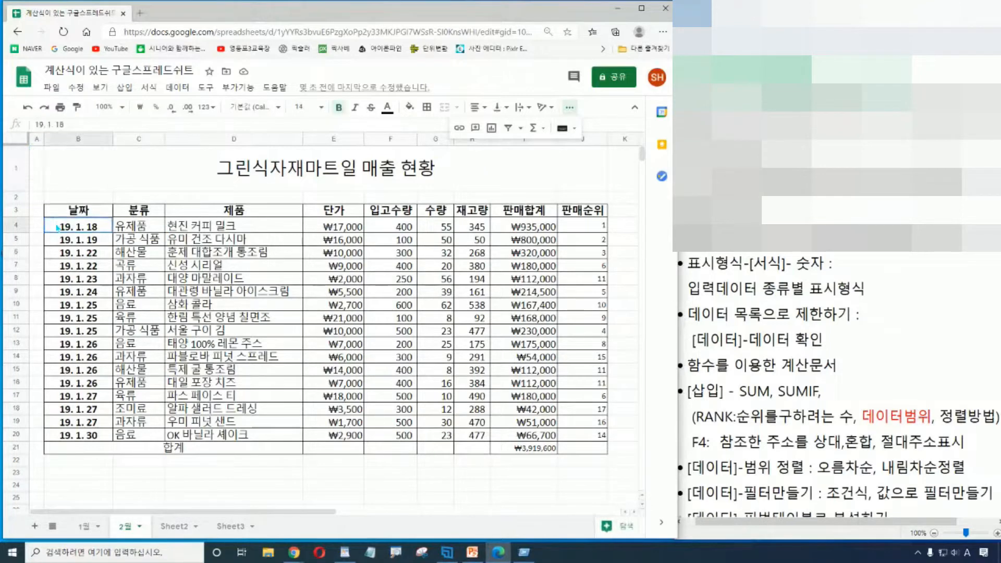
drag(57, 228, 280, 228)
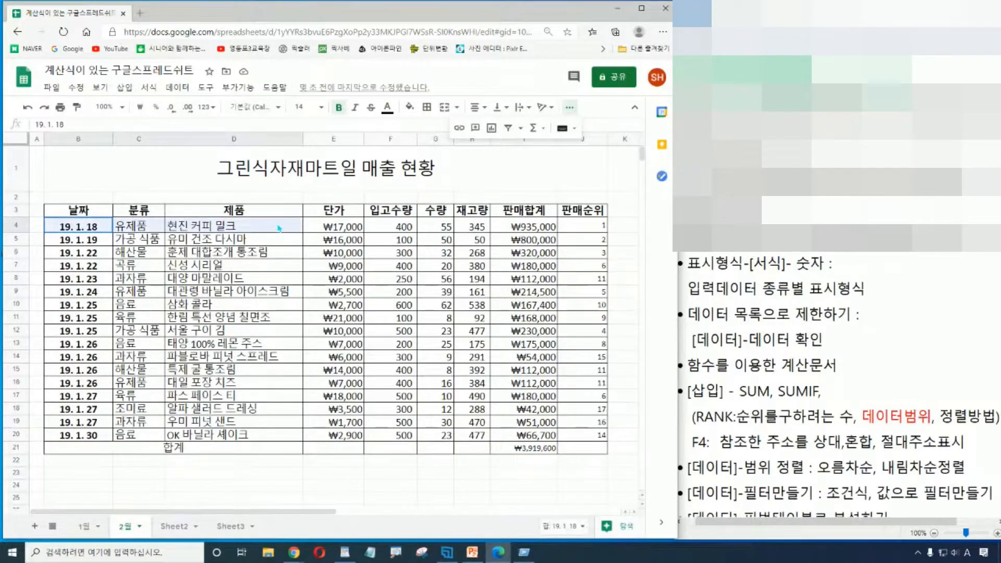
drag(279, 282, 288, 438)
key(Delete)
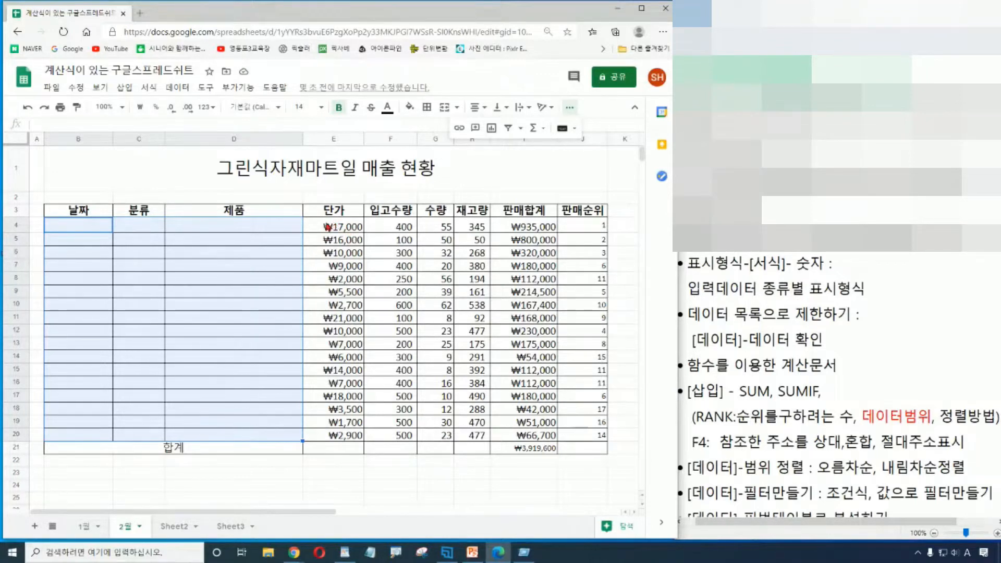
Clear the 단가 values in E4:E20 and the 입고수량 values in F4:F20 of the 2월 sheet
drag(323, 226, 360, 438)
key(Delete)
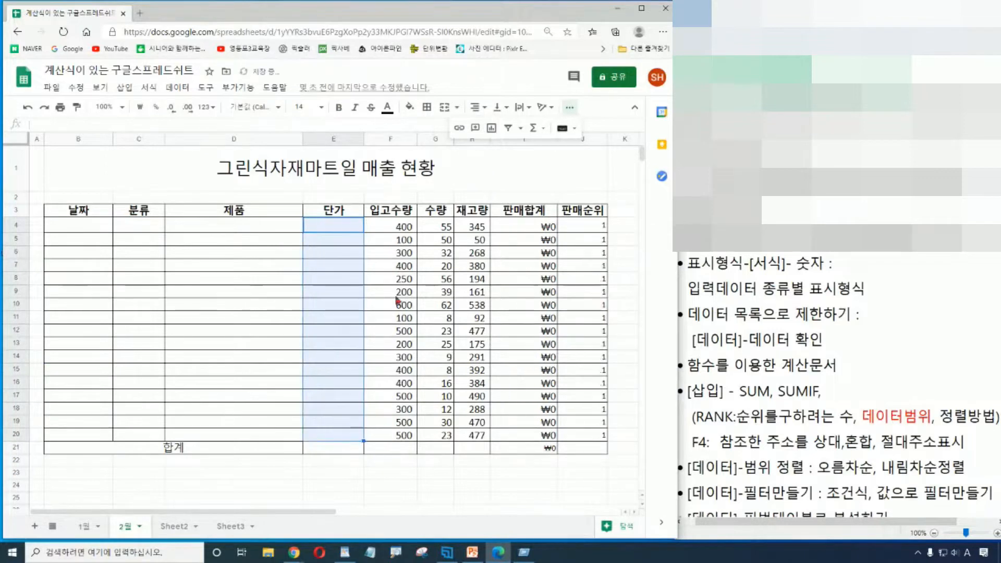
drag(401, 230, 407, 437)
key(Delete)
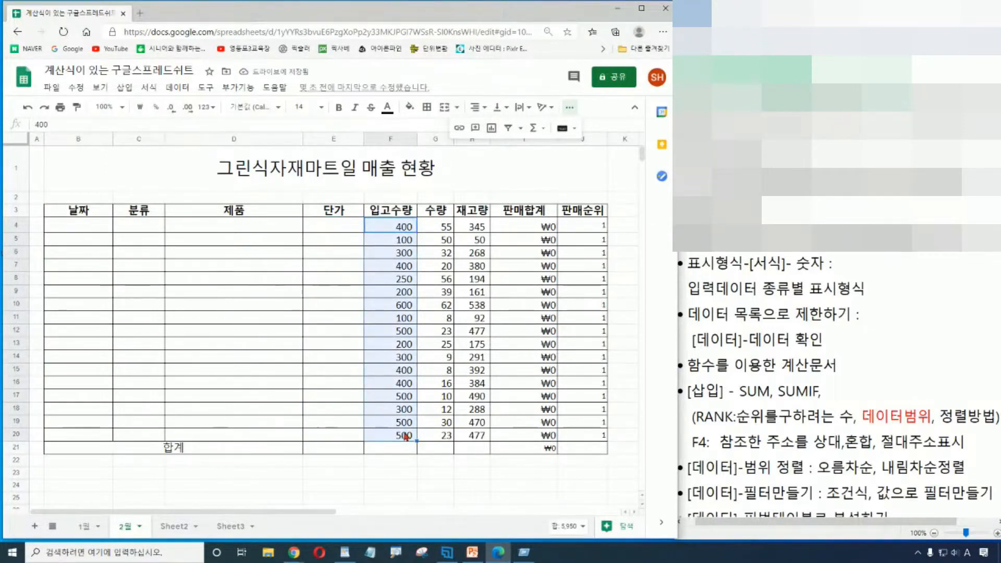
Clear the 수량 and 재고량 cells in G4:H20 of the 2월 sheet
drag(440, 227, 483, 438)
key(Delete)
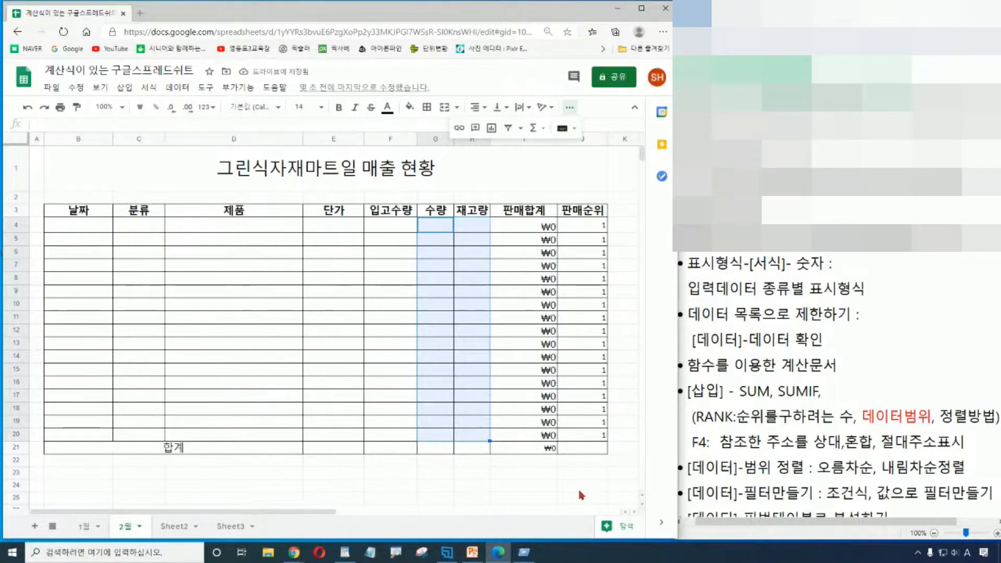
click(471, 472)
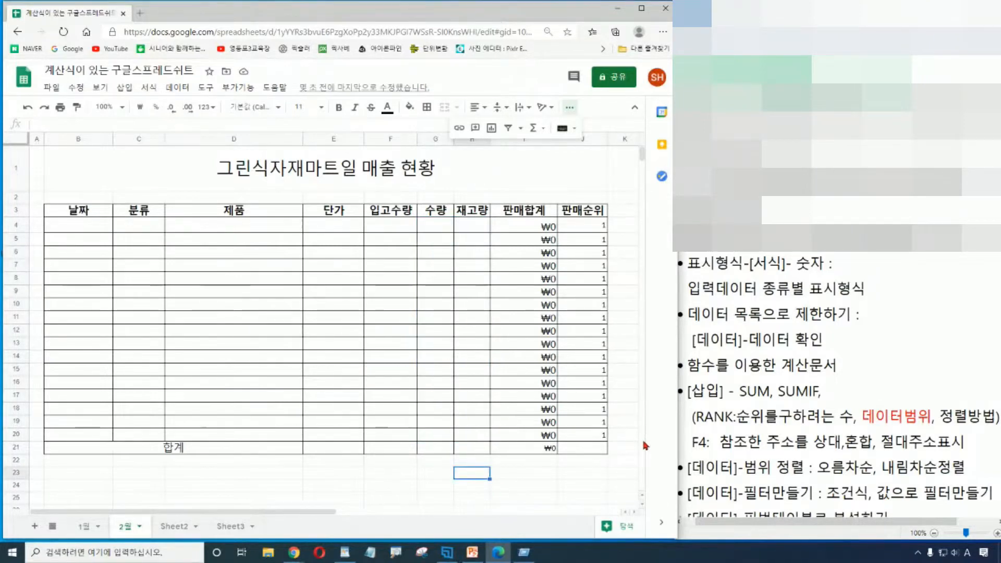
Check the 판매합계, 판매순위, 단가 and 재고량 cells in row 4 for formulas
click(534, 229)
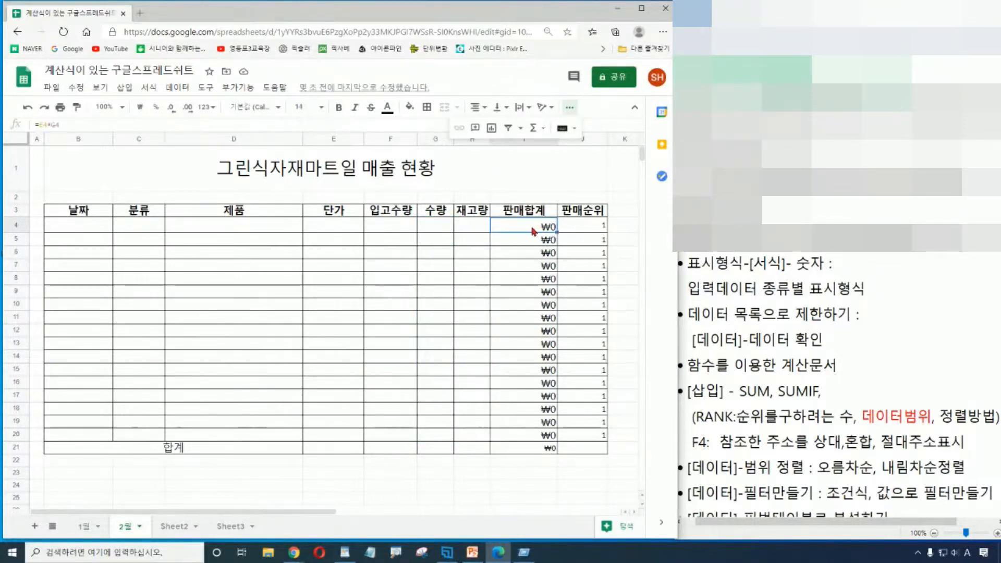
click(585, 229)
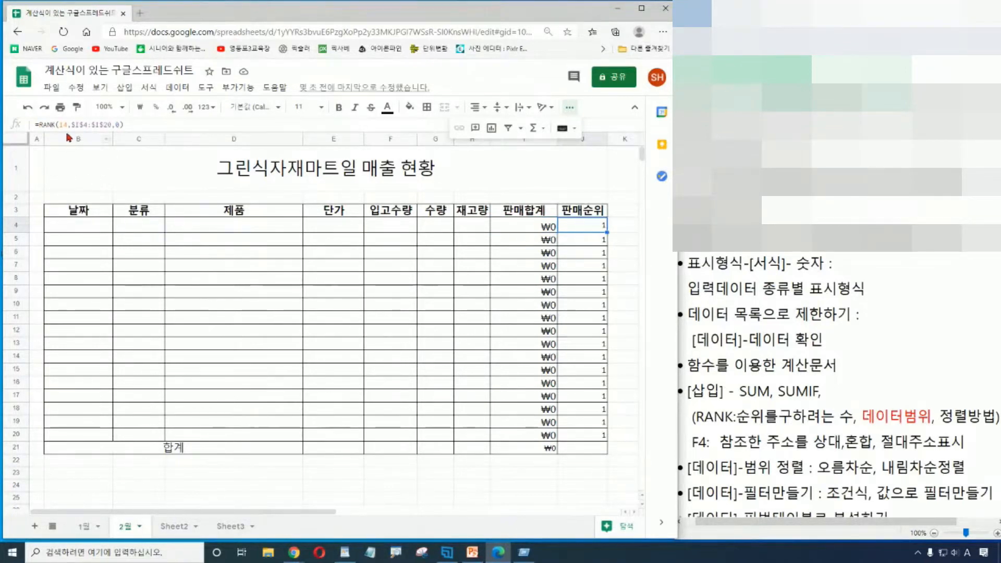
click(533, 229)
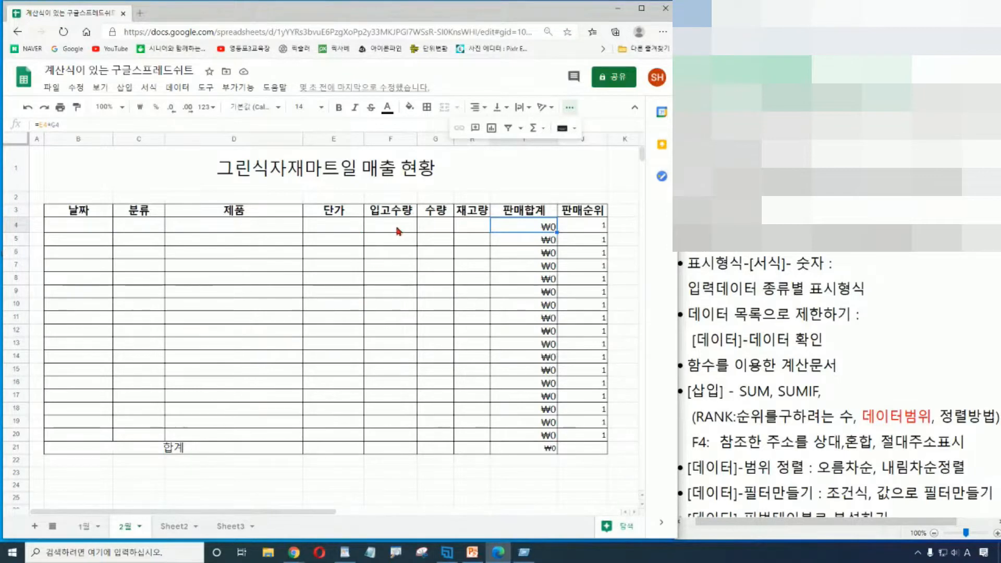
click(330, 228)
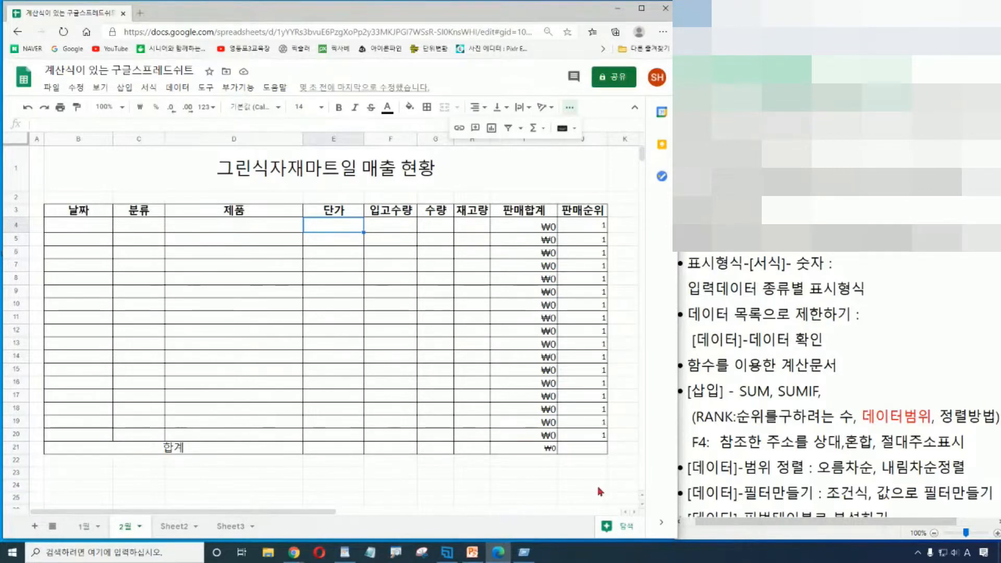
click(591, 231)
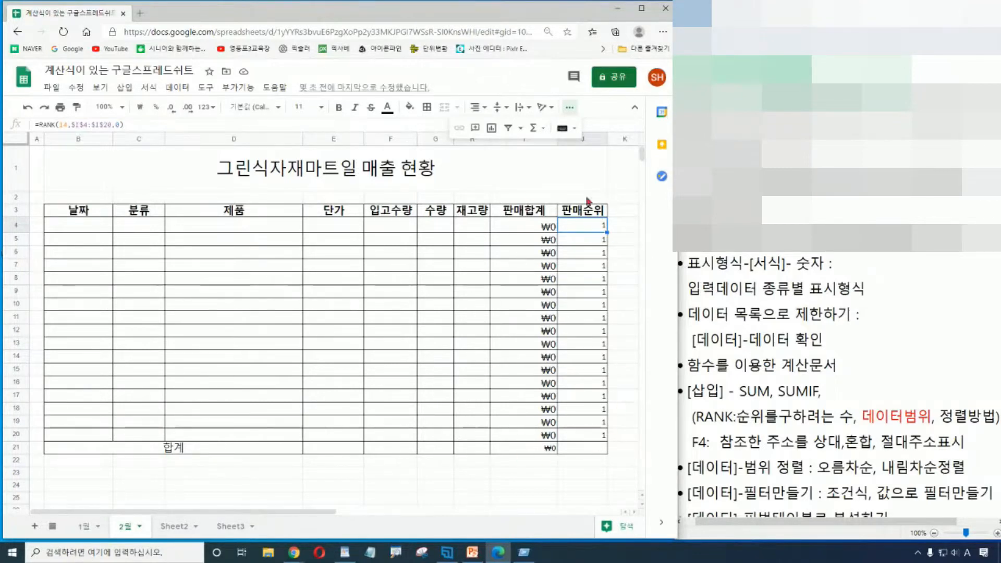
click(462, 229)
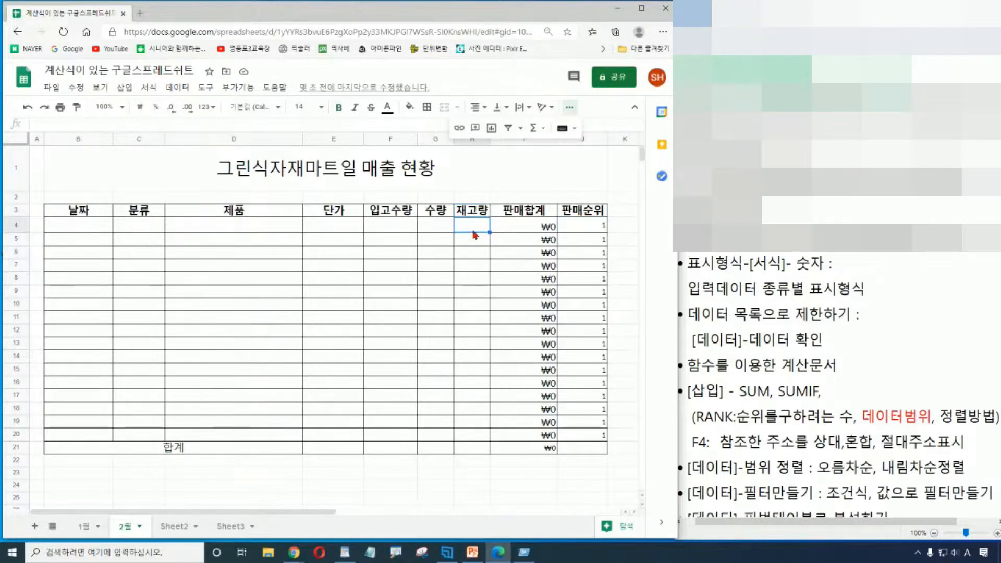
Undo the clearing of the 수량 and 재고량 cells, and clear only the 수량 values in column G
click(28, 108)
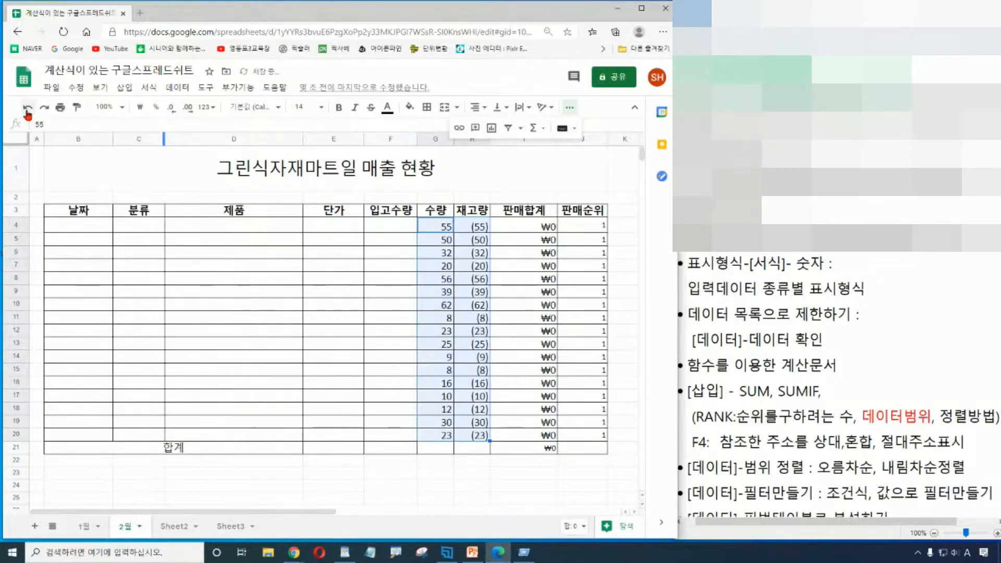
click(636, 347)
drag(449, 224, 445, 450)
key(Delete)
click(478, 498)
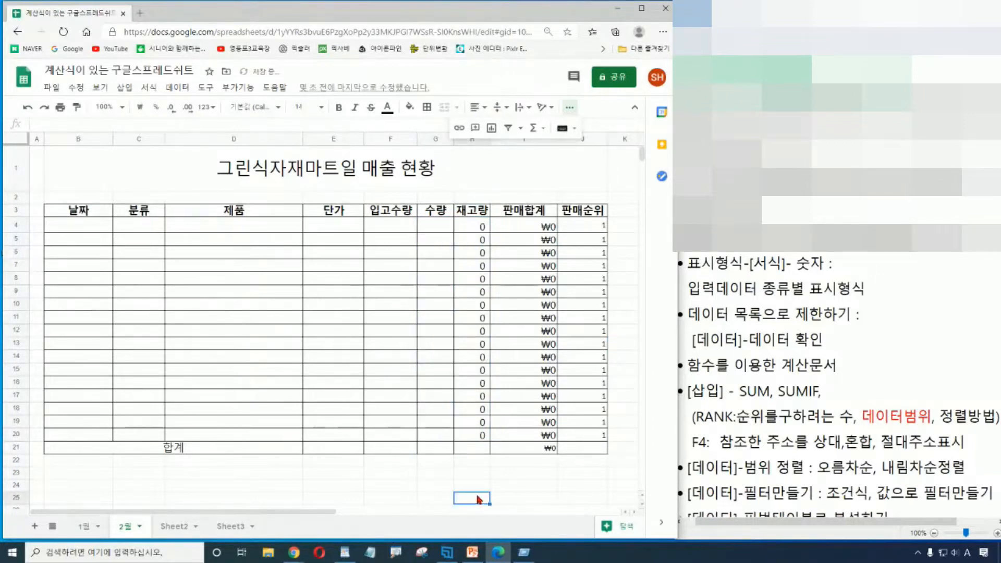
Review the calculated 재고량, 판매합계 and 판매순위 columns of the 2월 sheet
click(479, 212)
click(531, 214)
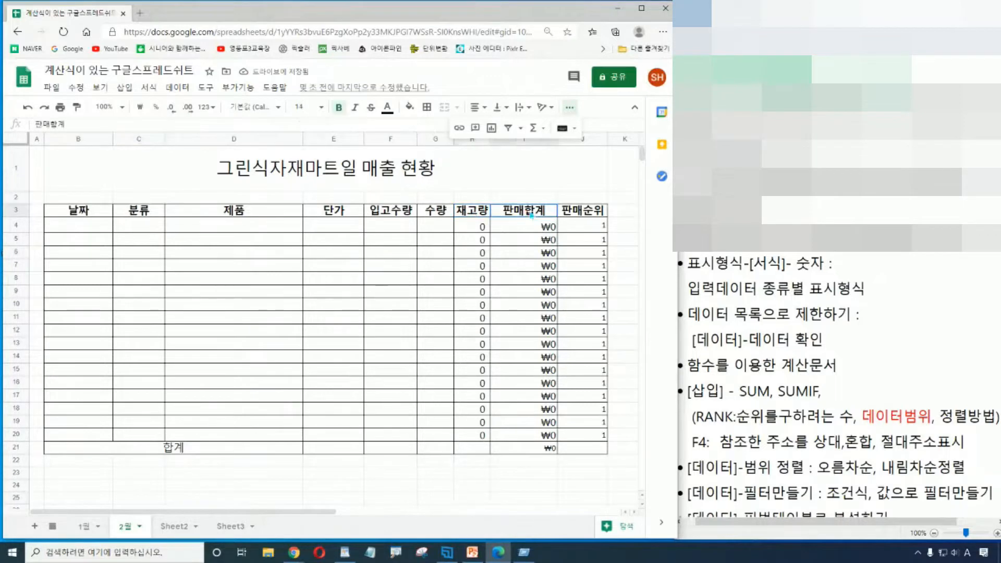
click(593, 214)
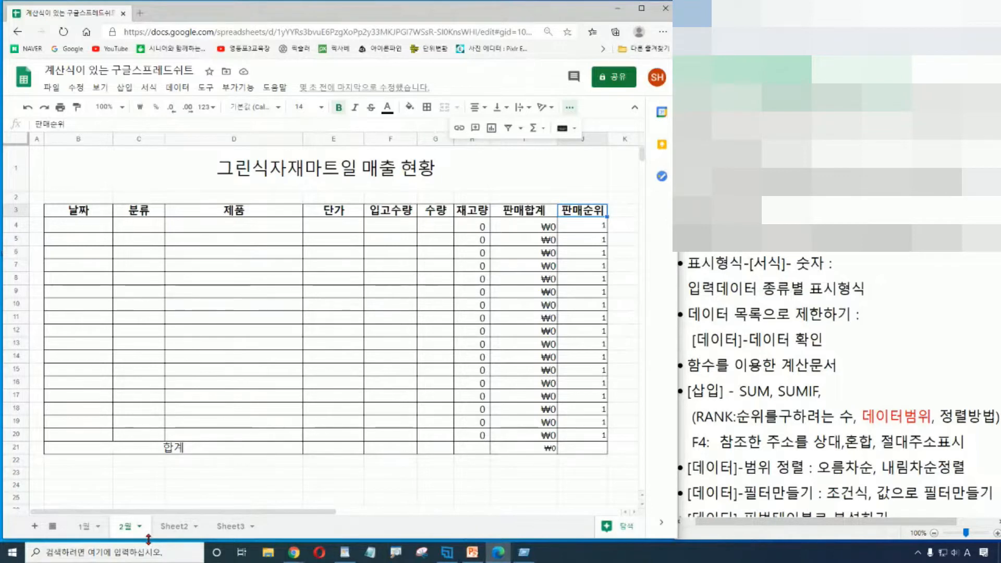
Fill the 판매합계 total cell in row 21 of the 1월 sheet with light red
click(81, 530)
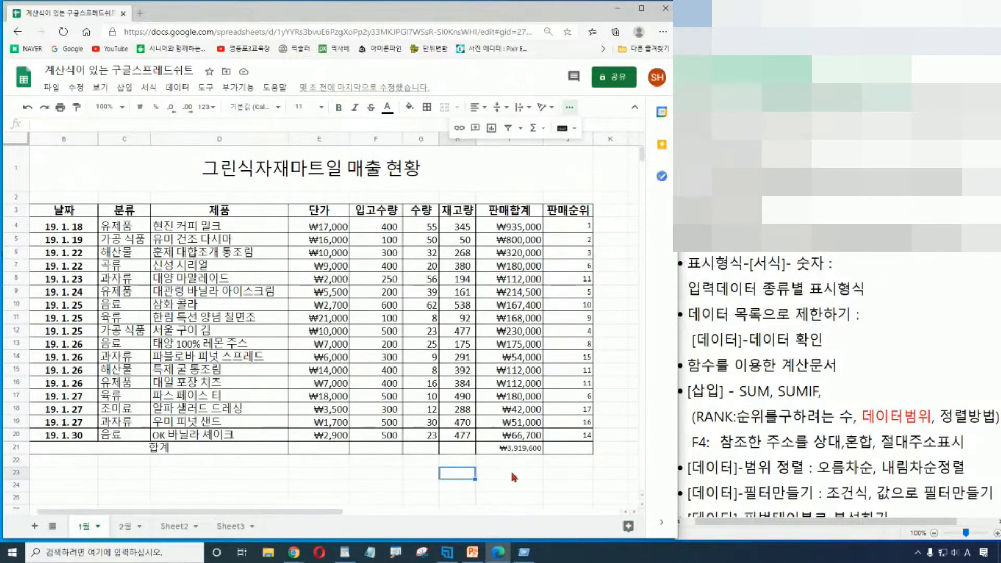
click(564, 490)
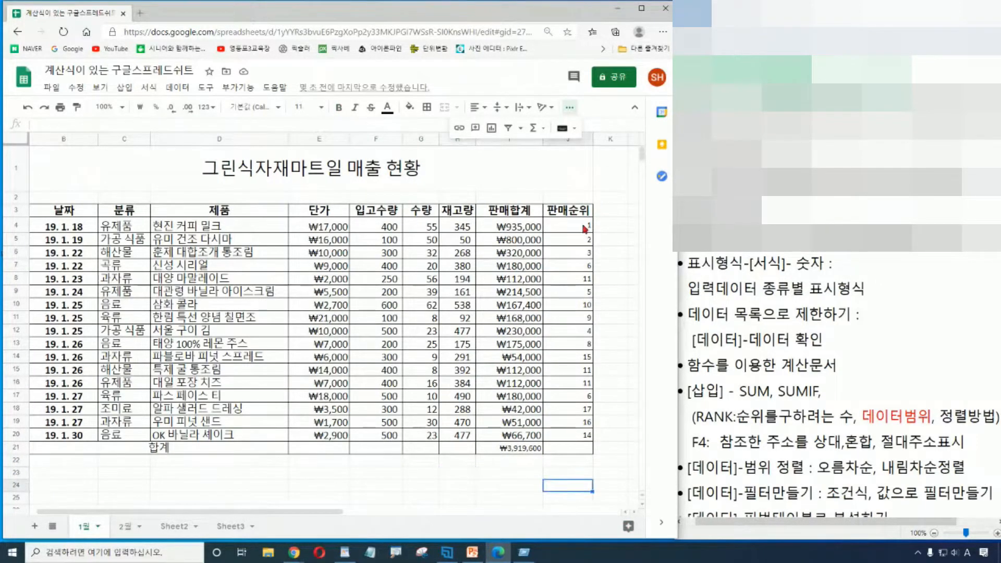
click(505, 452)
click(505, 451)
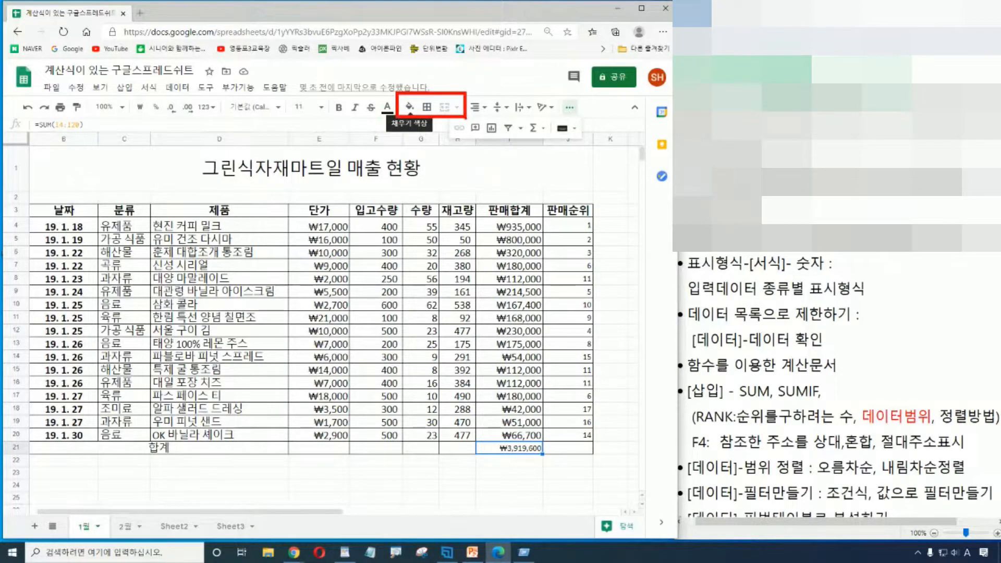
click(409, 107)
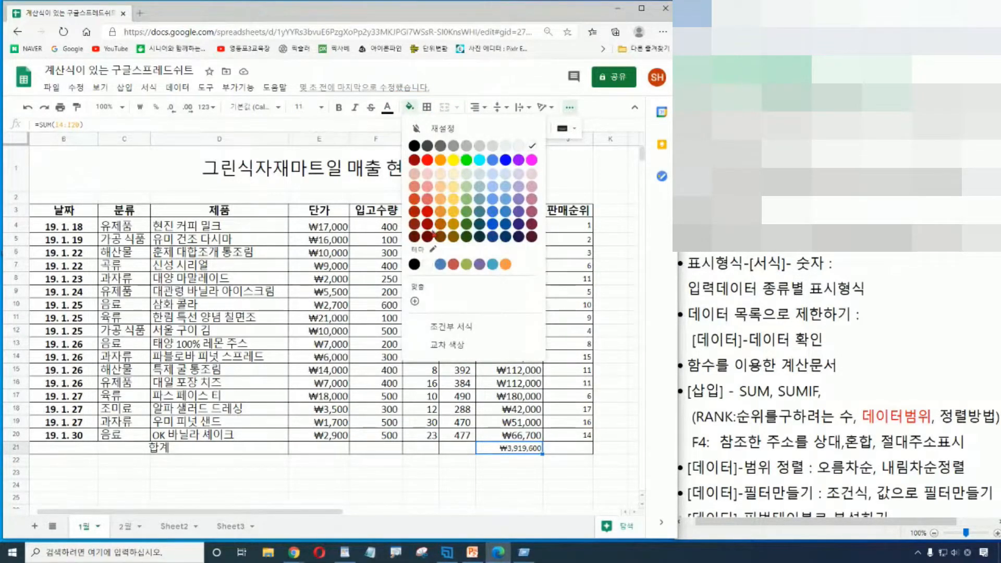
click(428, 199)
click(548, 487)
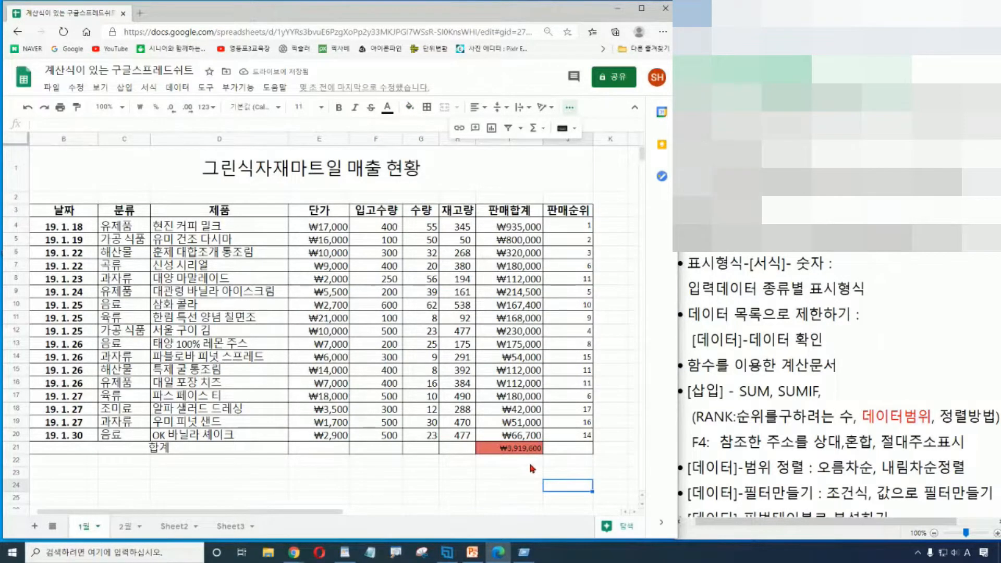
click(464, 489)
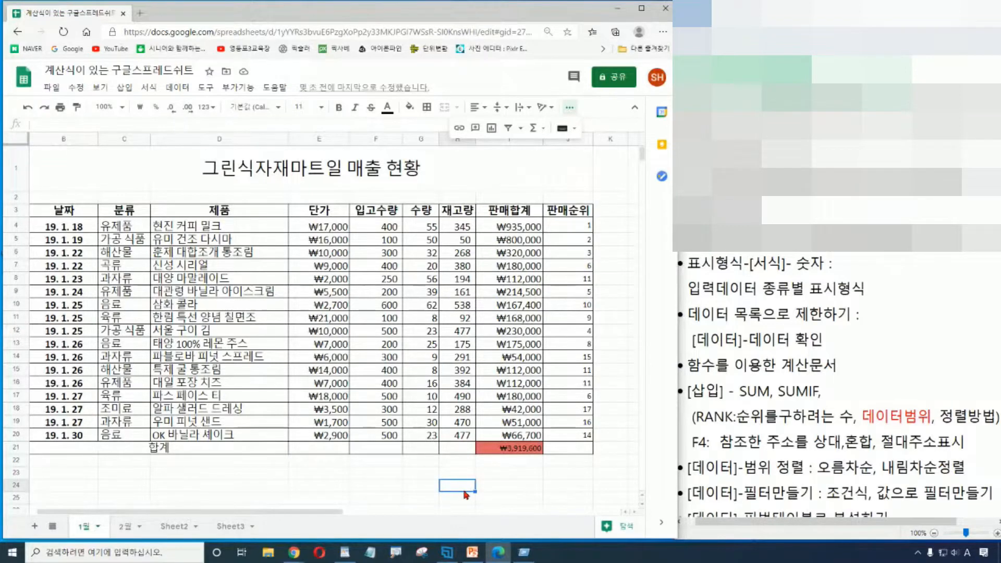
Return to the 2월 sheet and review the empty 날짜, 분류, 제품 and 단가 input cells in row 4
click(125, 535)
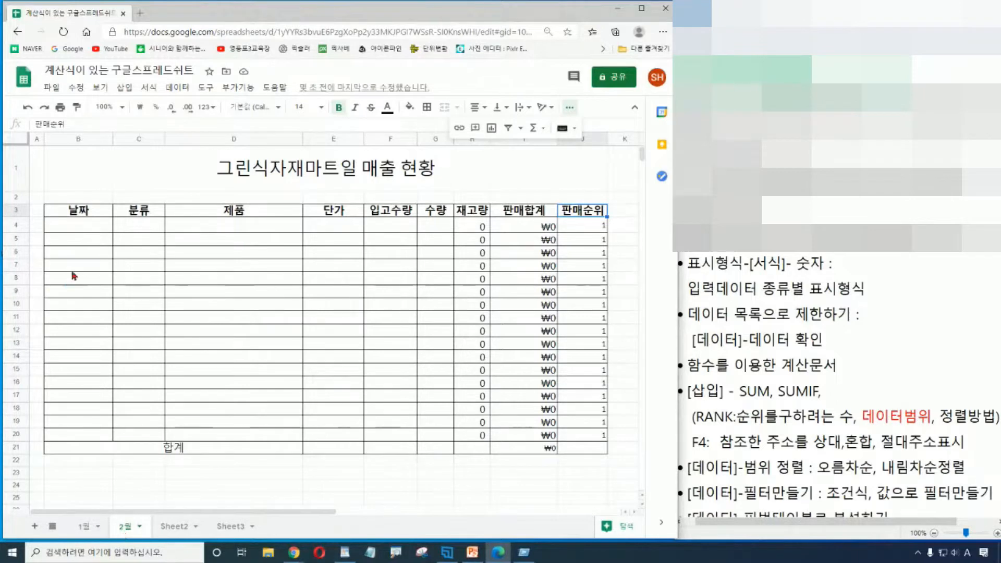
click(74, 233)
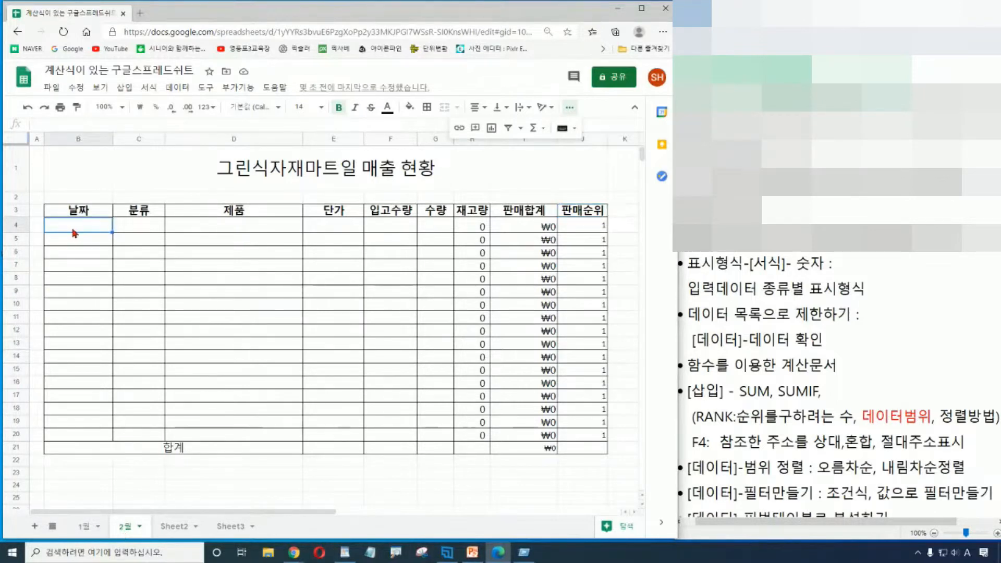
click(144, 227)
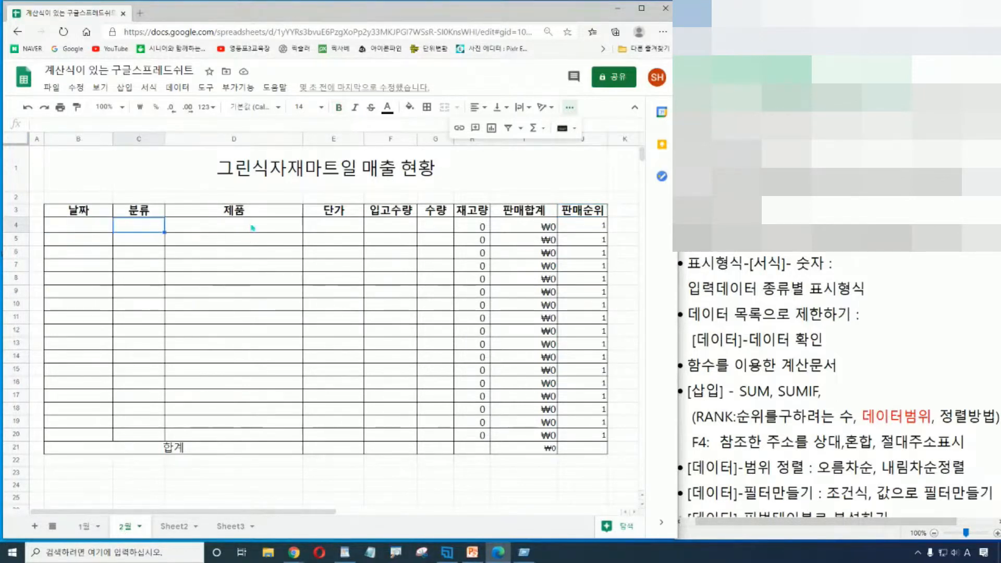
click(253, 227)
click(331, 226)
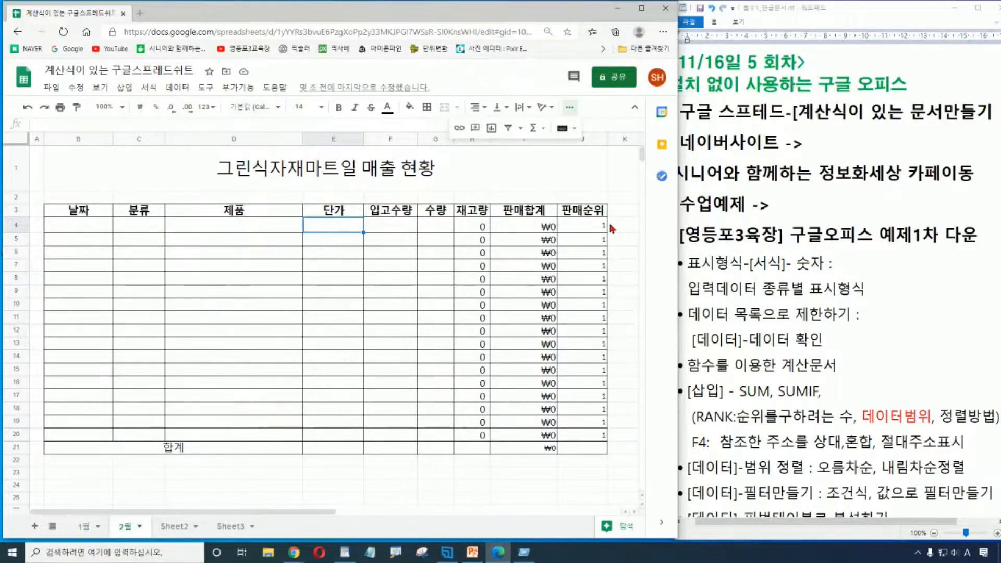
click(327, 493)
Enter the date 2019-02-1 in the first 날짜 cell, B4, of the 2월 sheet
click(91, 228)
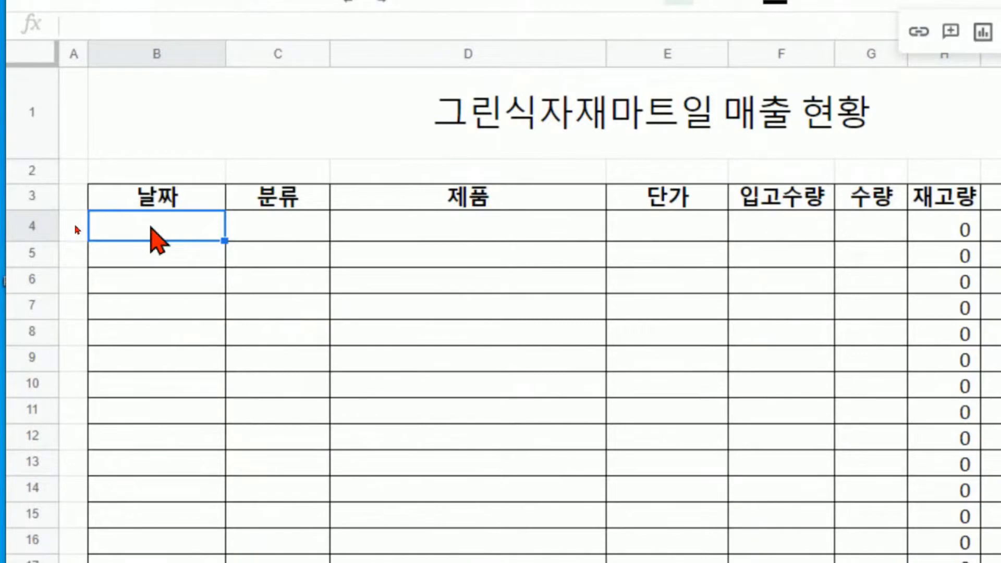
text(2019-)
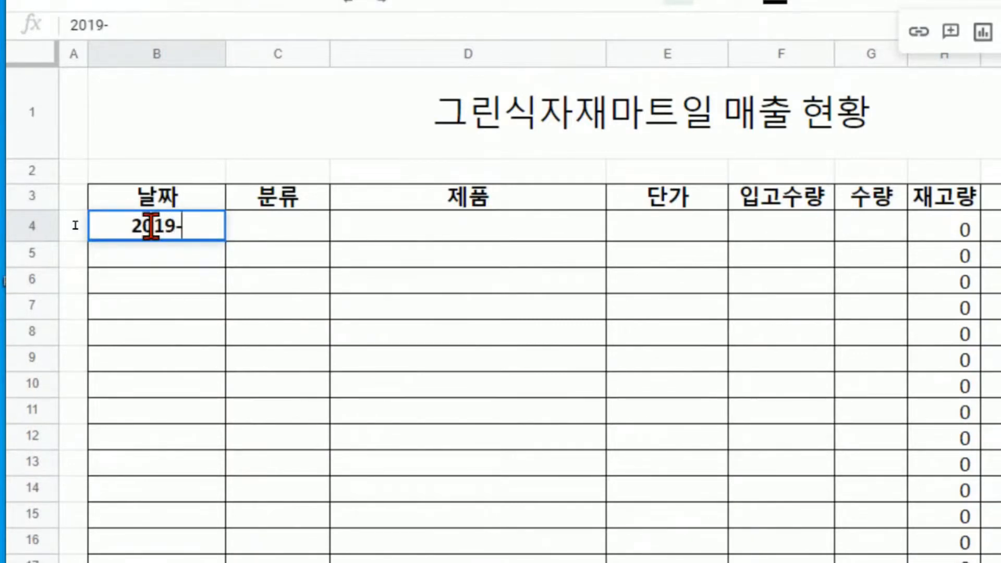
text(02-)
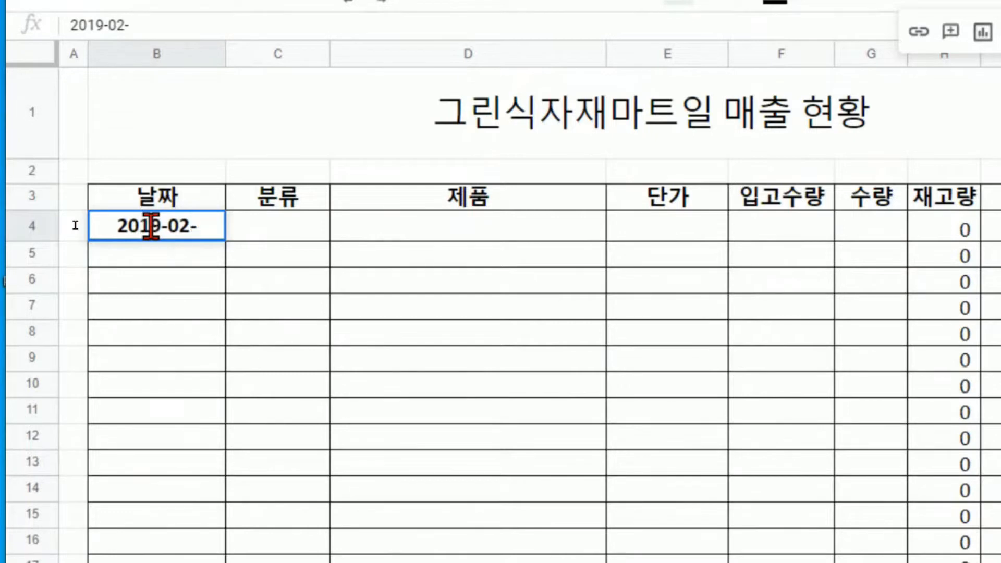
text(1)
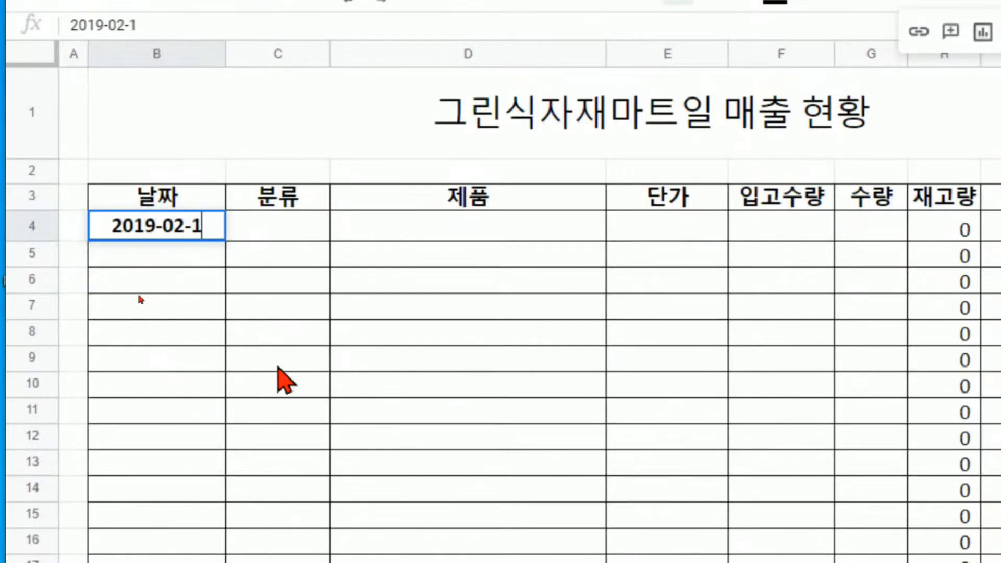
key(Return)
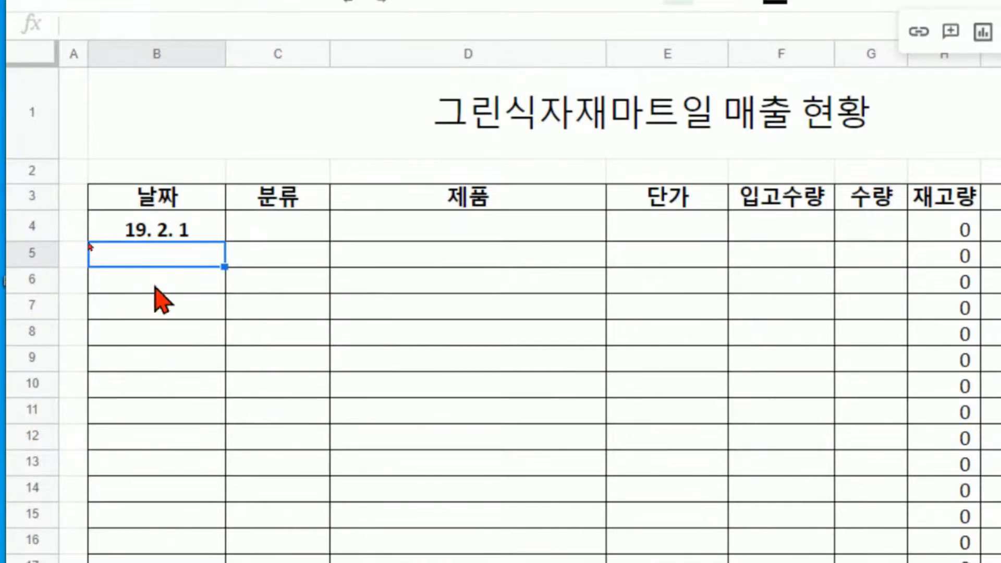
Select the 날짜 cells B4:B20 and look at the available date number formats without applying one
click(188, 229)
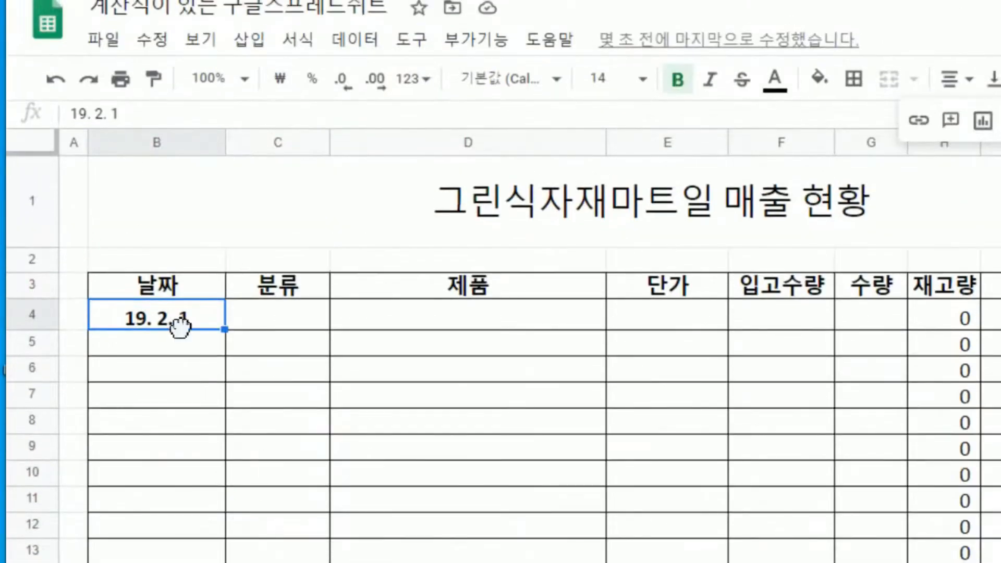
scroll(192, 393, down, 2)
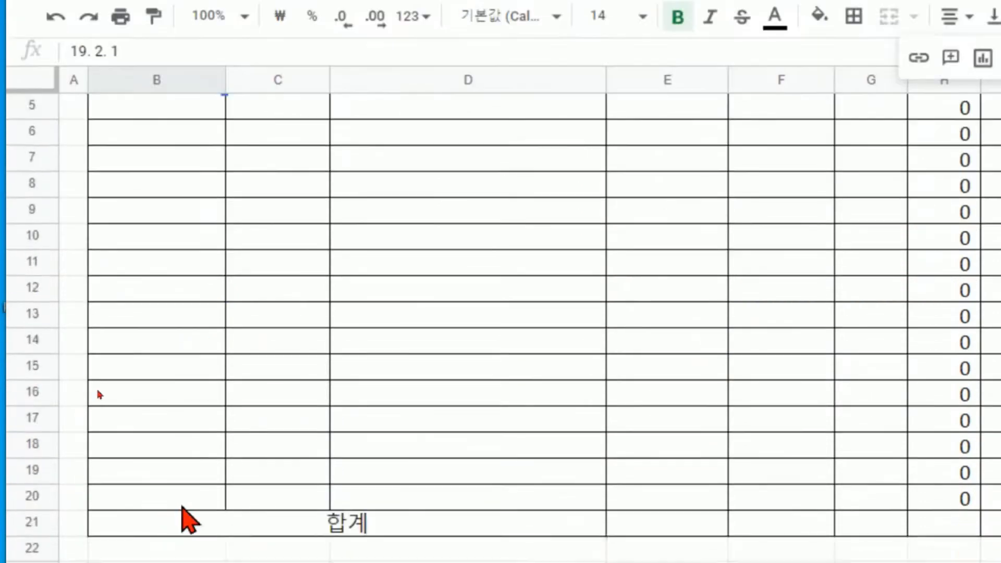
shift+click(164, 381)
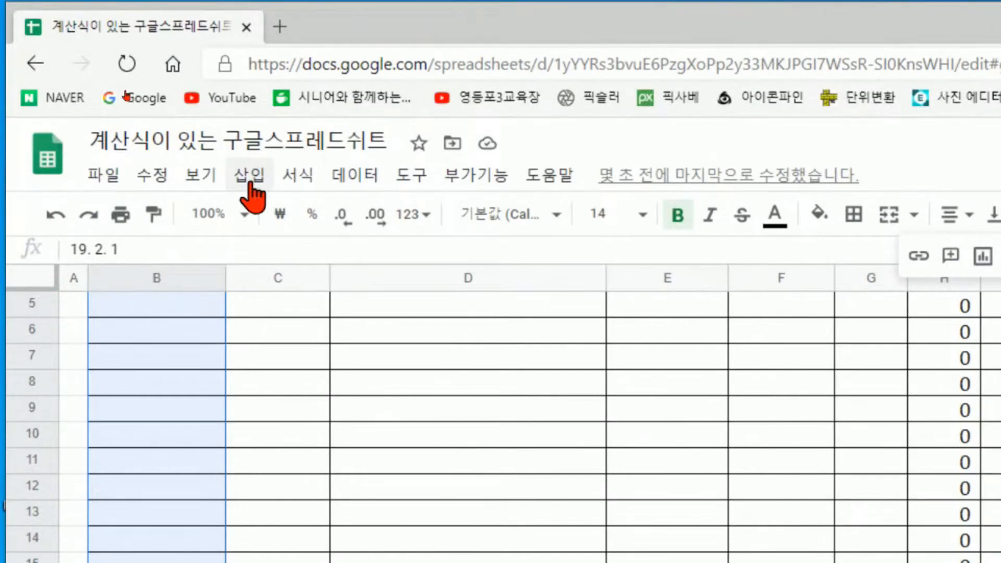
click(297, 177)
mouse_move(363, 281)
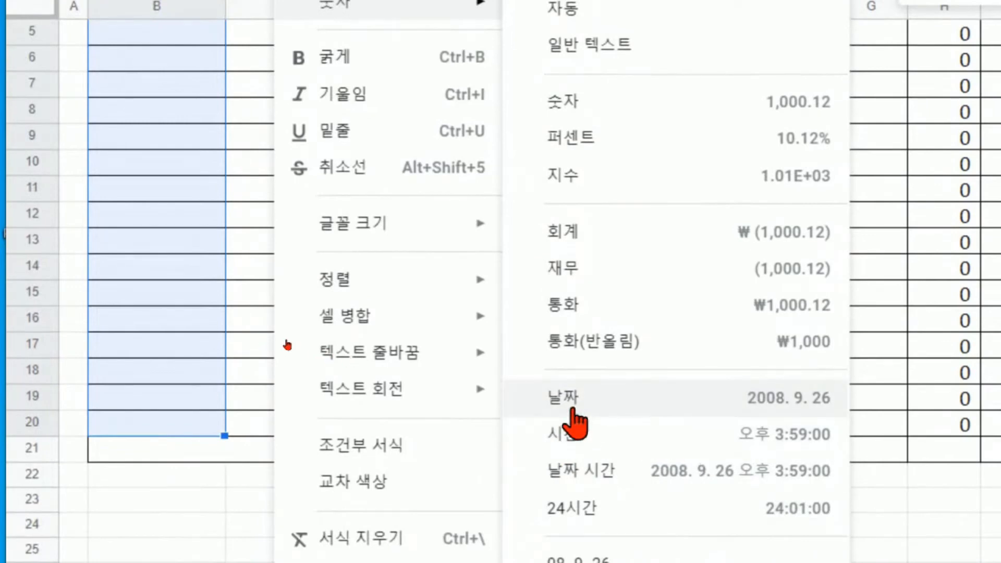
click(110, 142)
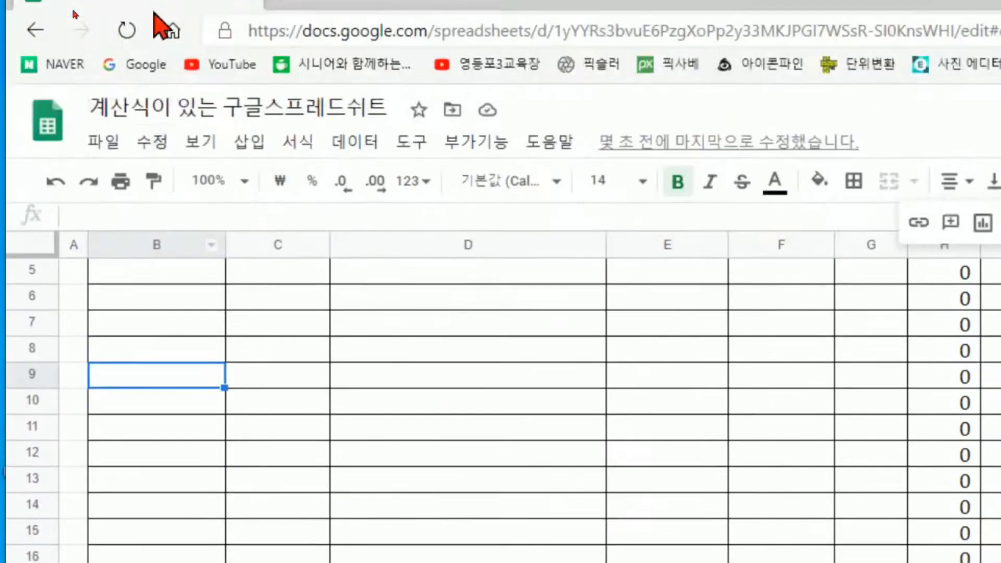
scroll(157, 493, up, 3)
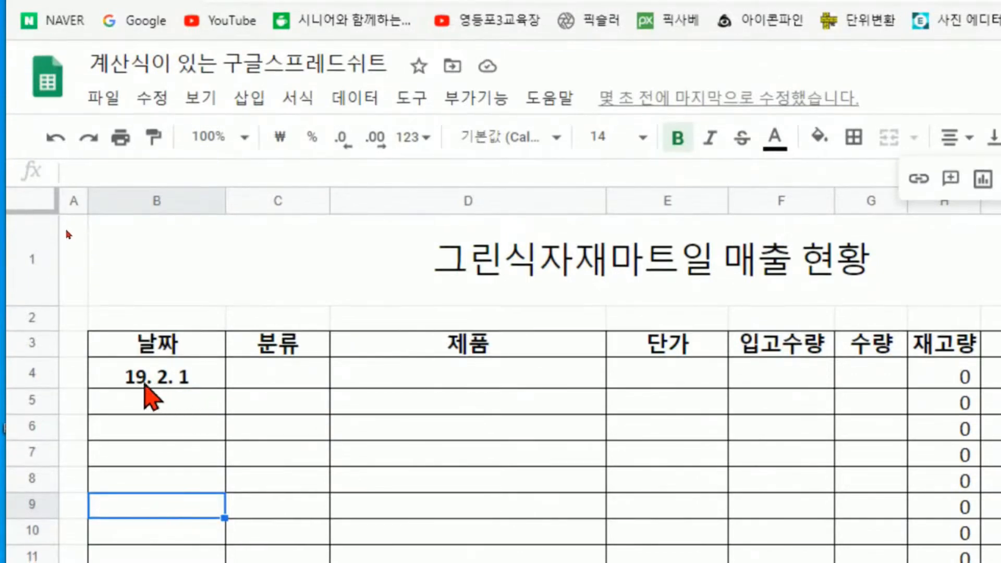
click(312, 383)
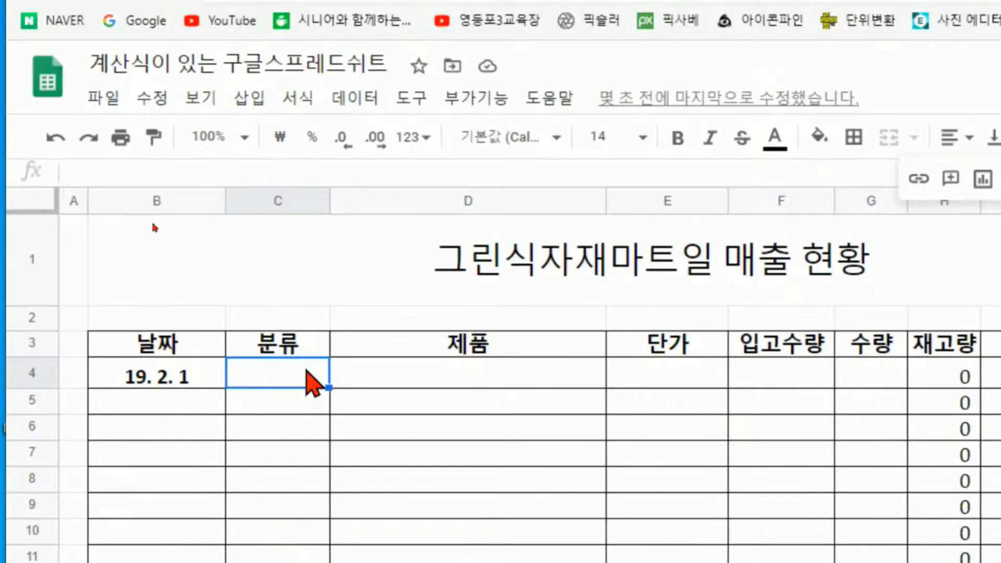
click(152, 383)
click(251, 381)
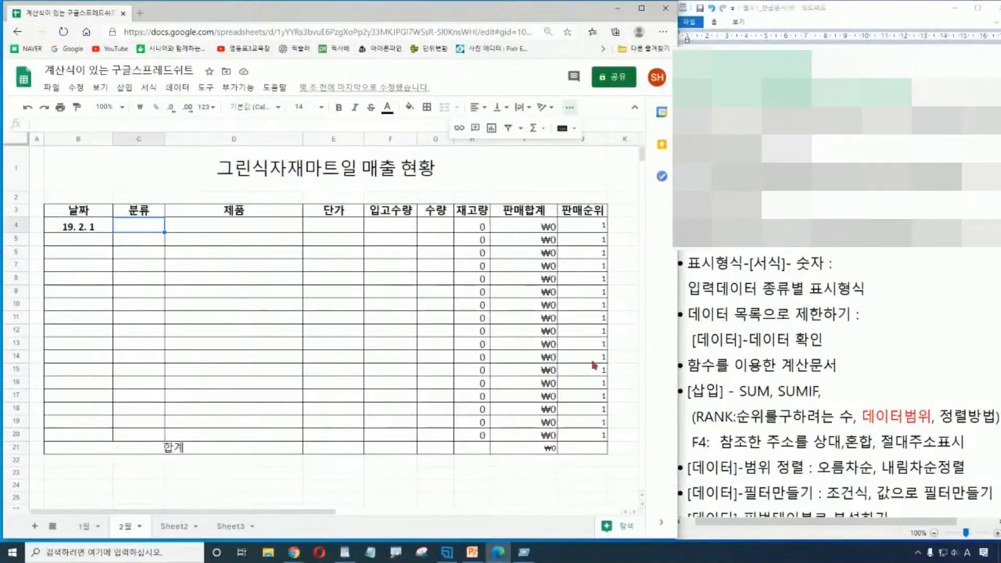
Read the notes' section on limiting data to a list with 데이터 확인 and relate it to the 분류 column
click(685, 313)
drag(686, 314, 860, 340)
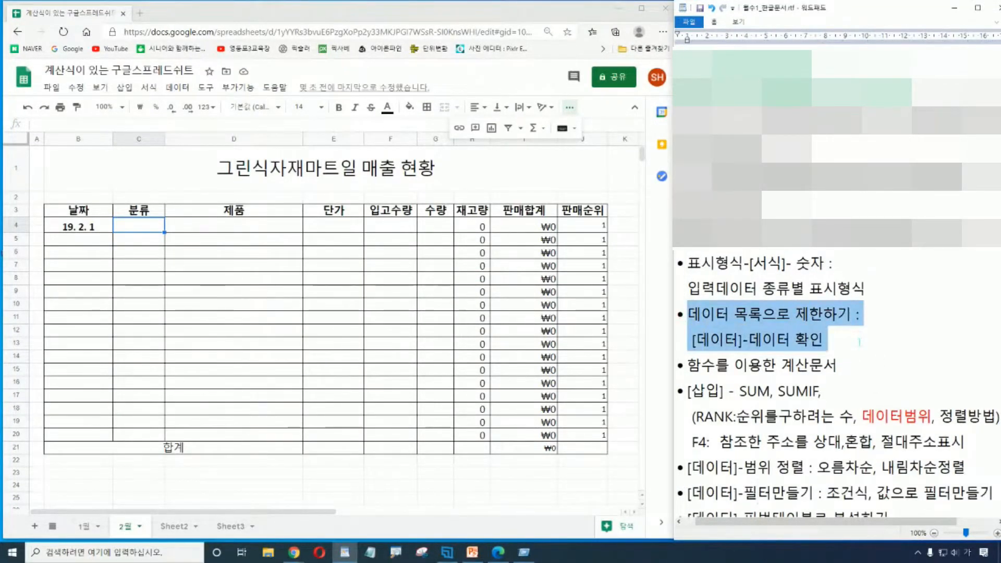
click(885, 353)
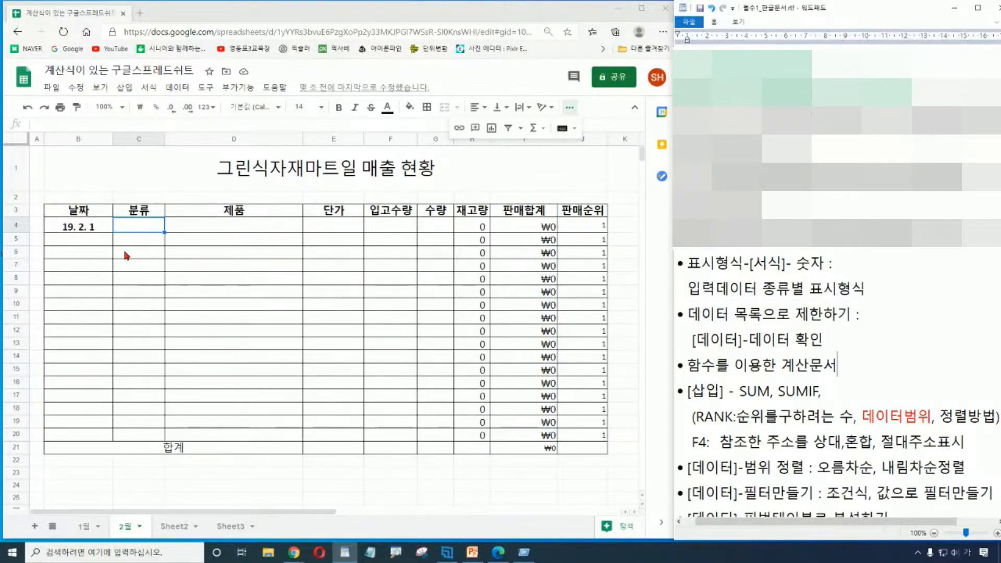
mouse_move(111, 218)
mouse_down()
mouse_move(161, 268)
mouse_move(166, 443)
mouse_up()
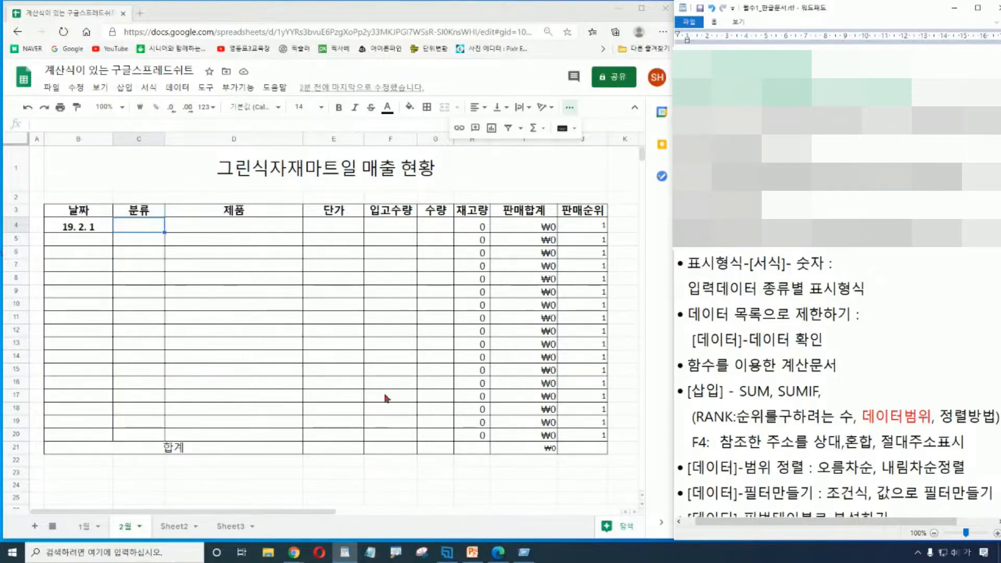
click(374, 487)
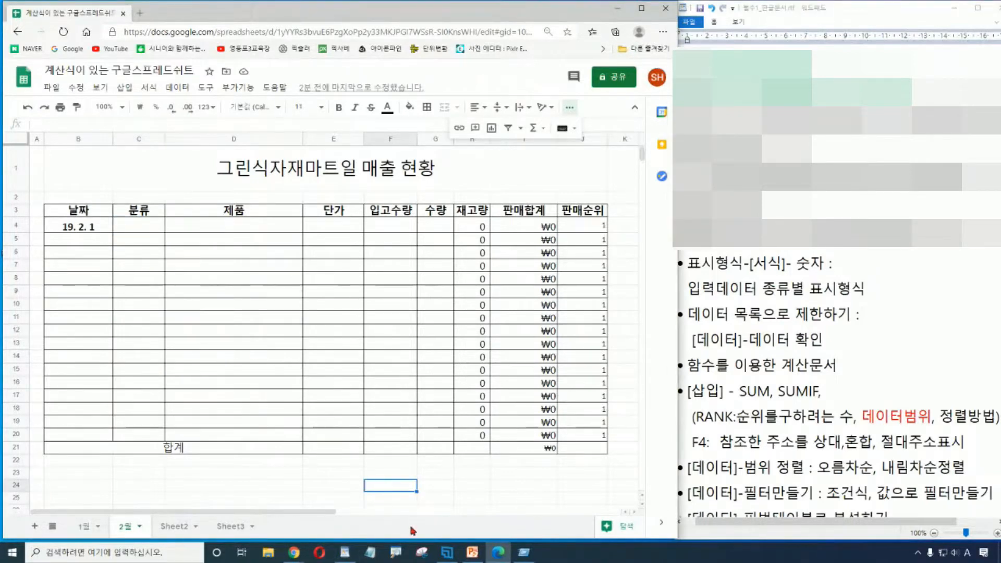
Review the category entries 유제품 through 조미료 in M3:M8, beside the 2월 table
drag(336, 513, 439, 516)
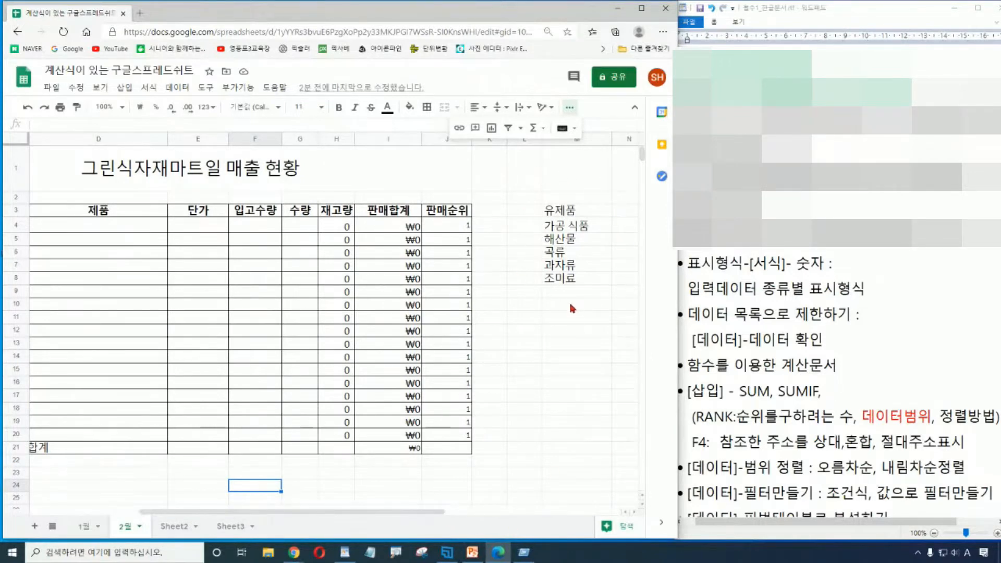
click(583, 211)
click(589, 228)
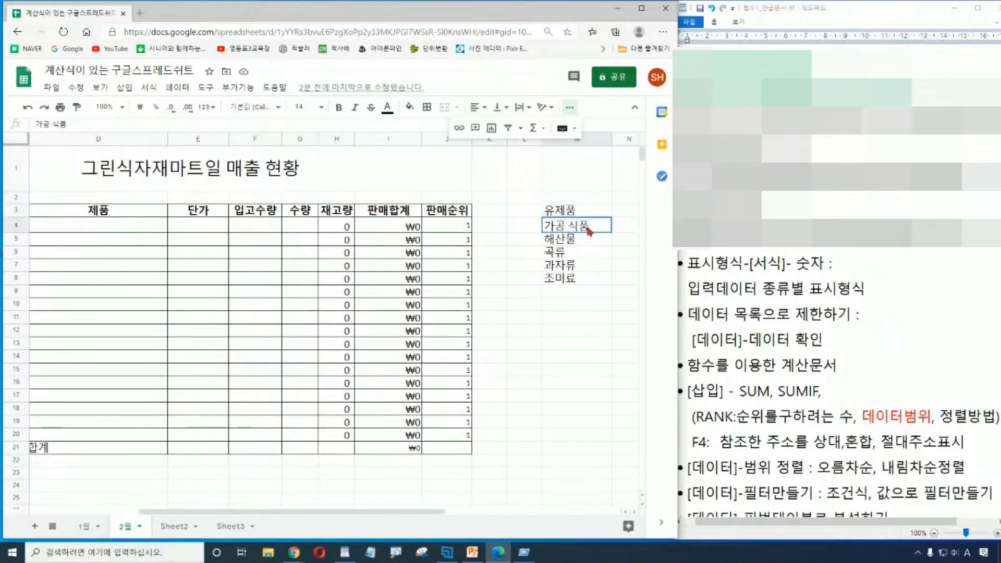
click(577, 242)
click(580, 254)
click(581, 266)
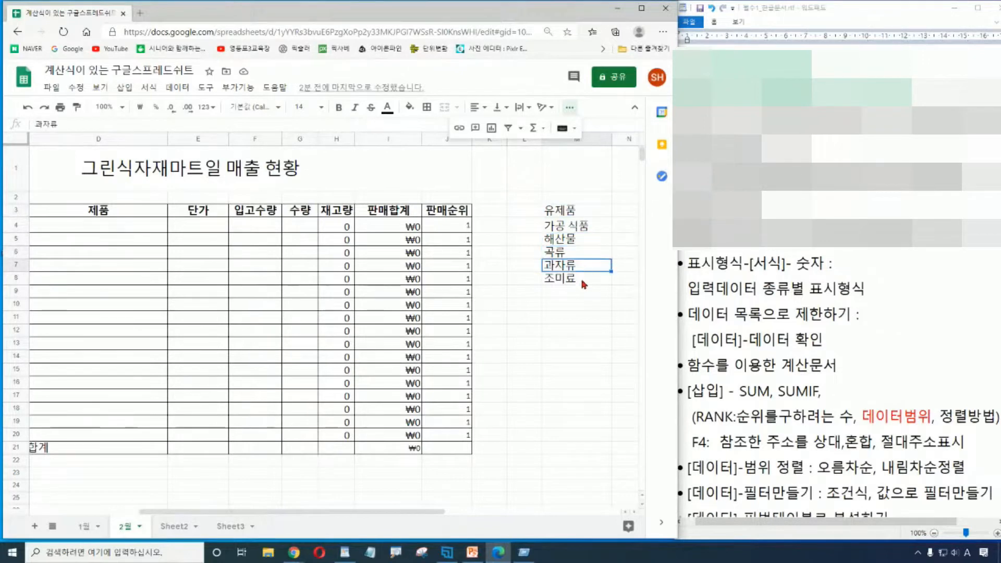
click(580, 281)
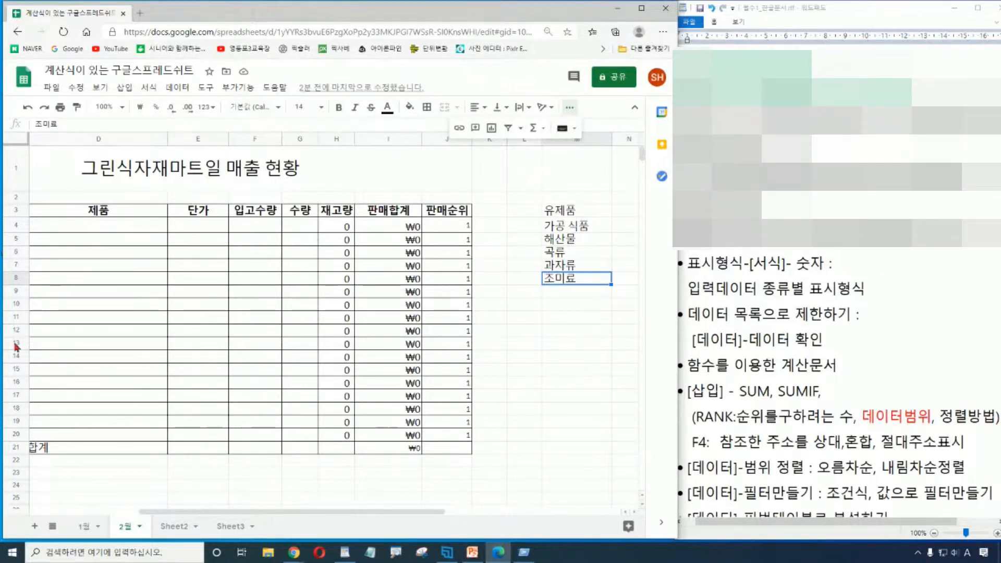
drag(271, 511, 178, 478)
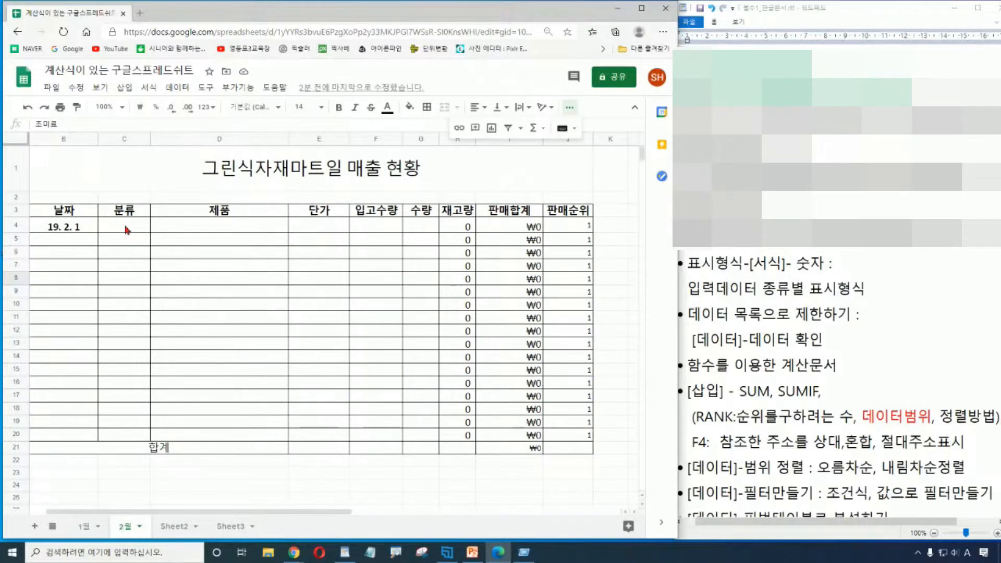
drag(287, 512, 442, 515)
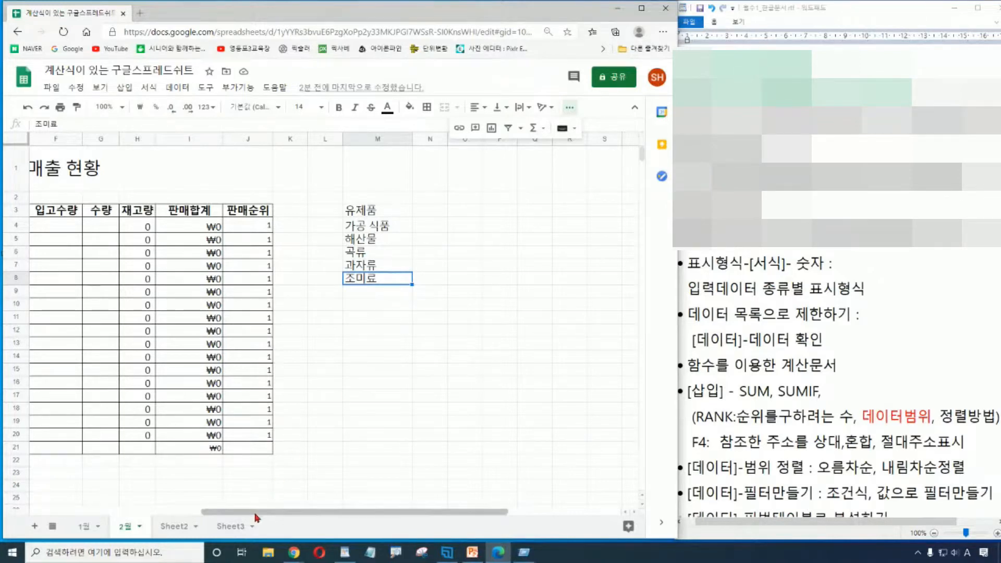
drag(271, 511, 116, 512)
Select the 분류 cells C4:C20 of the 2월 sheet and open the data validation settings for them
click(124, 473)
drag(114, 229, 123, 443)
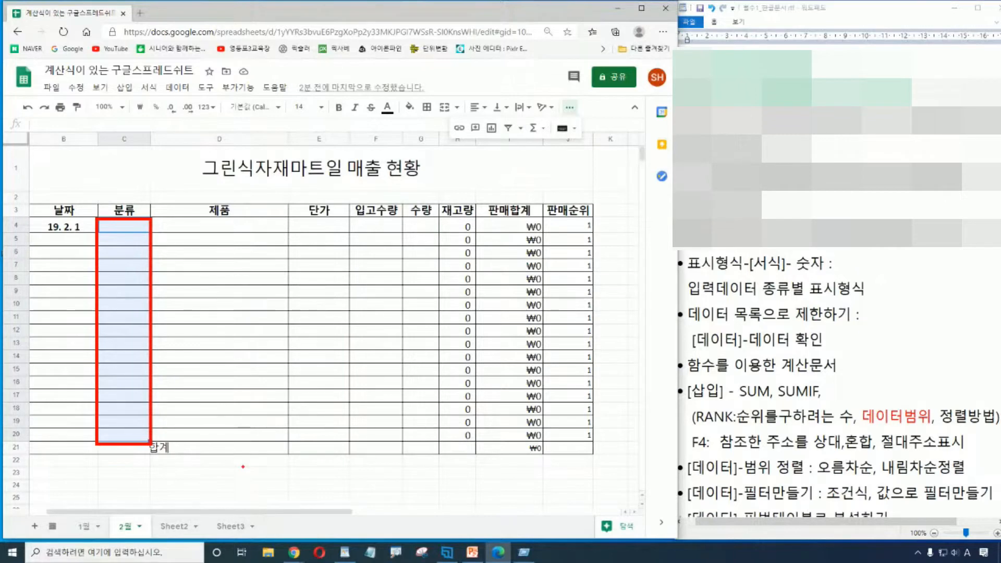
key(Escape)
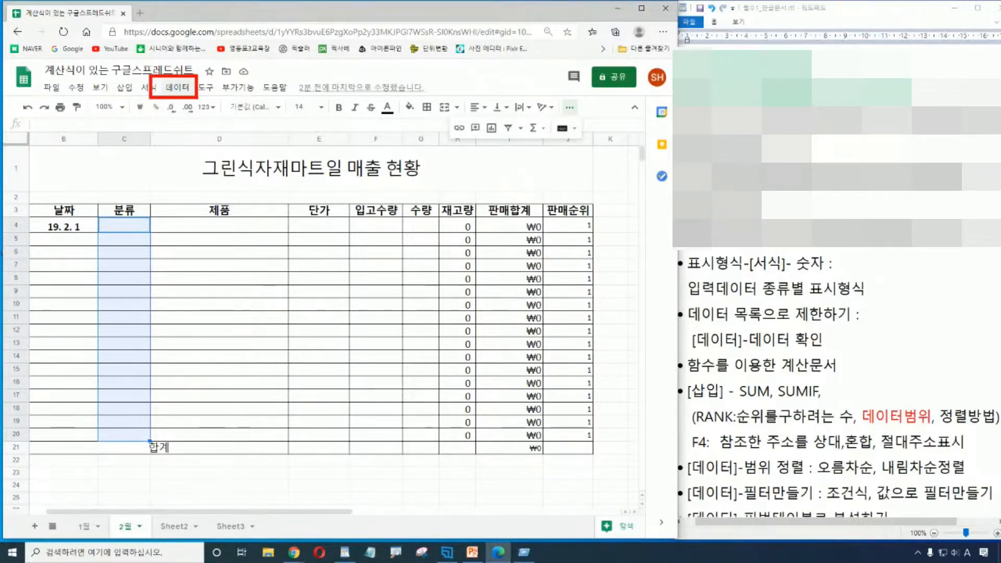
click(178, 88)
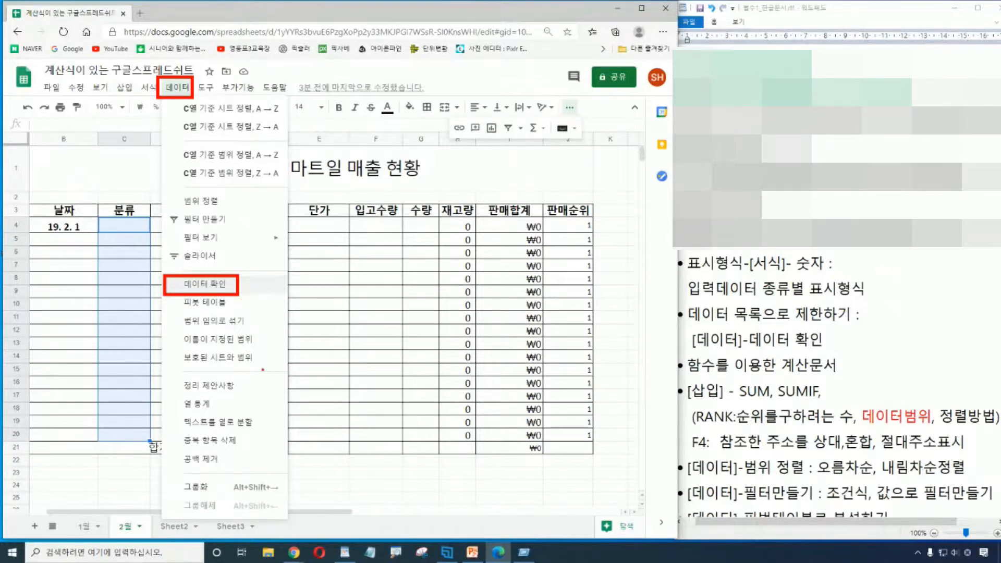
drag(686, 301, 857, 357)
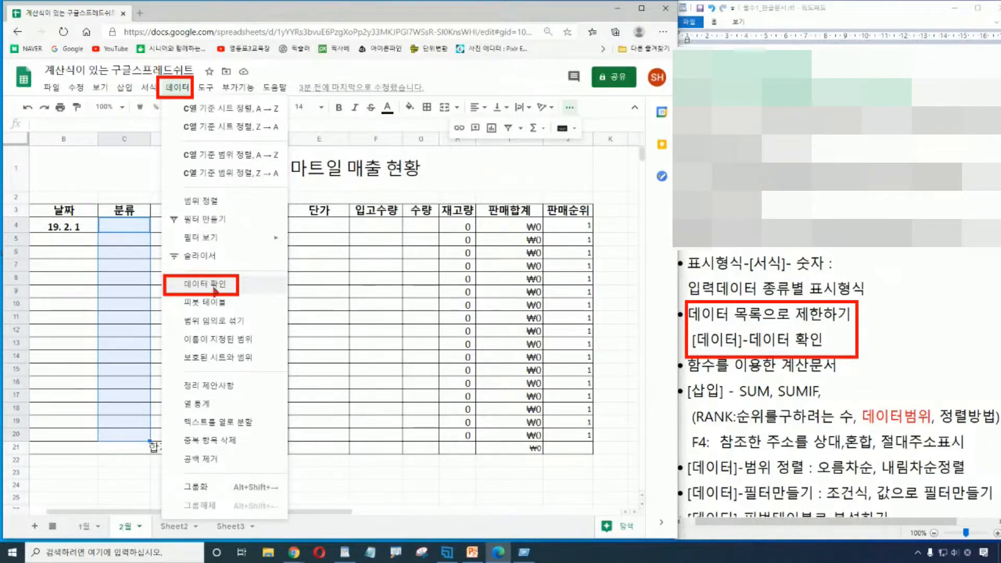
key(Escape)
click(178, 87)
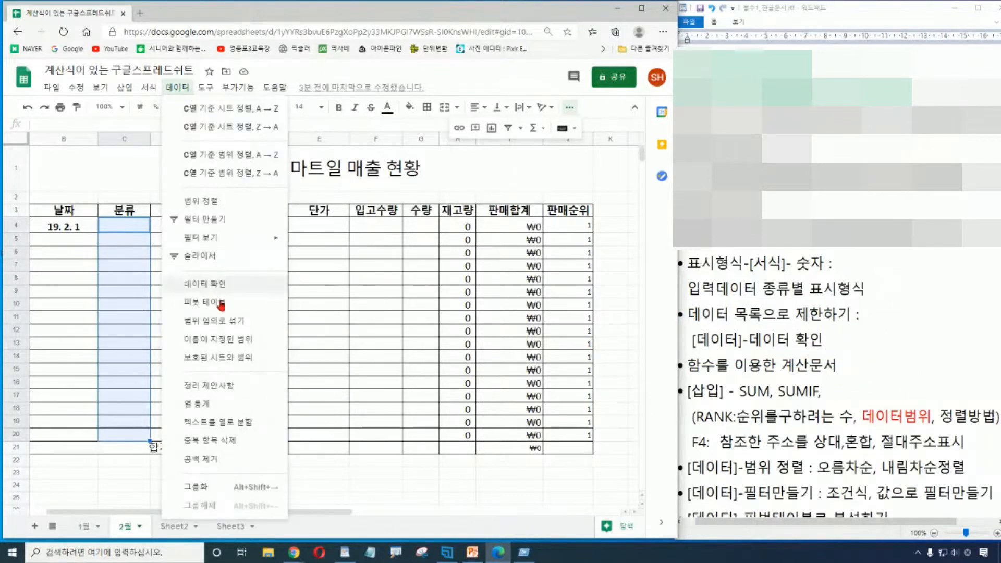
click(212, 285)
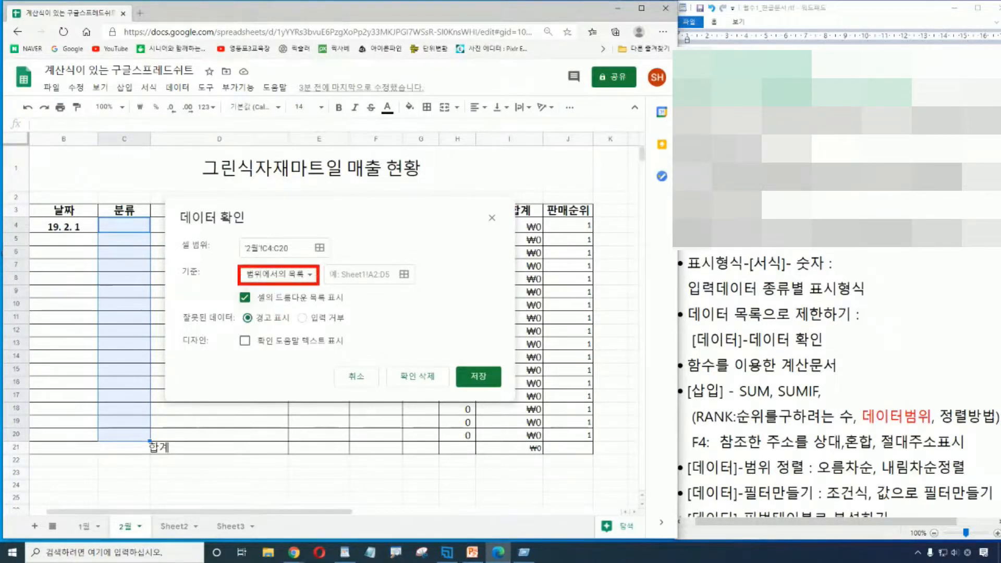
Set the validation criterion's source for the list from a range to the category cells M3:M8
drag(328, 274, 413, 289)
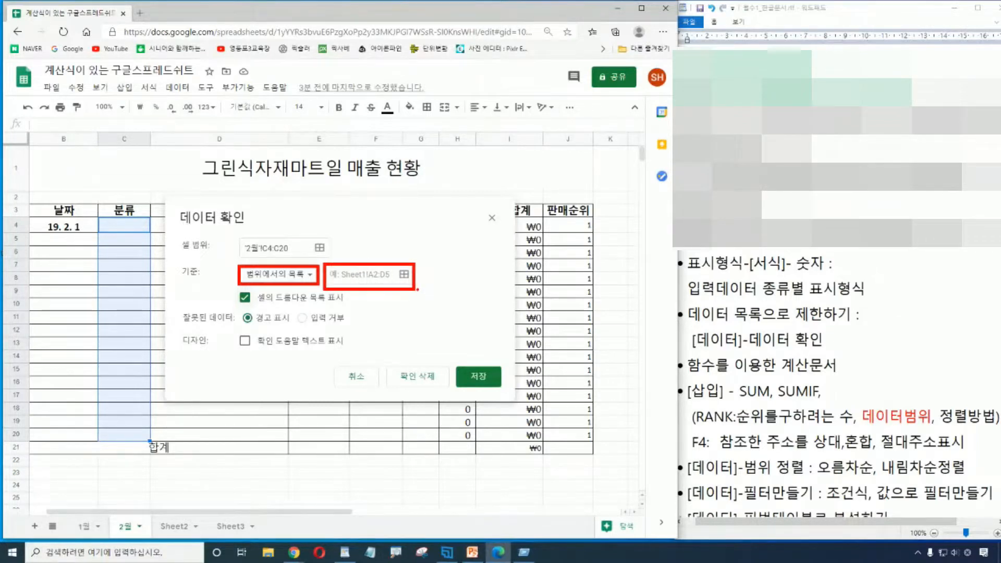
key(Escape)
drag(341, 514, 415, 523)
key(ctrl)
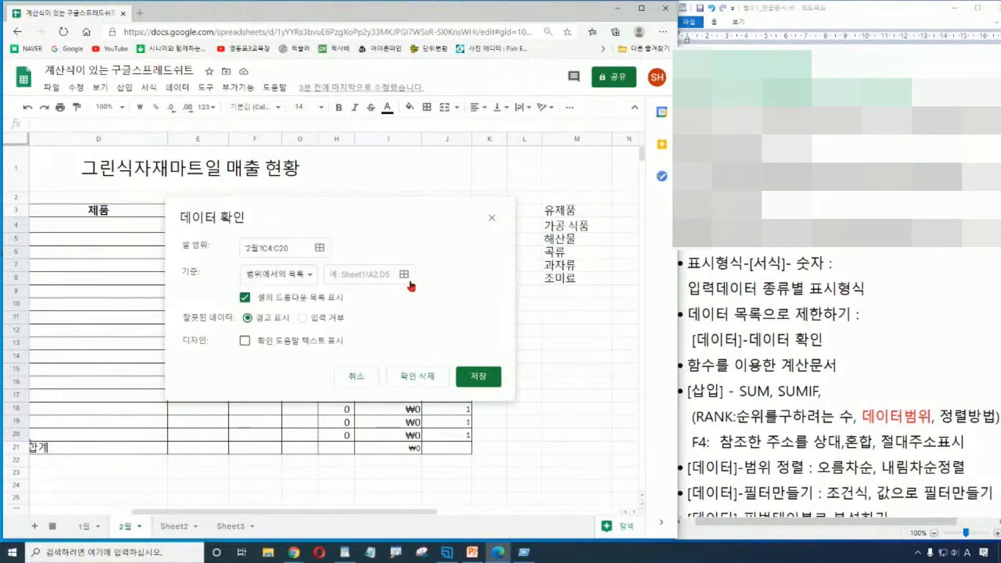
click(373, 278)
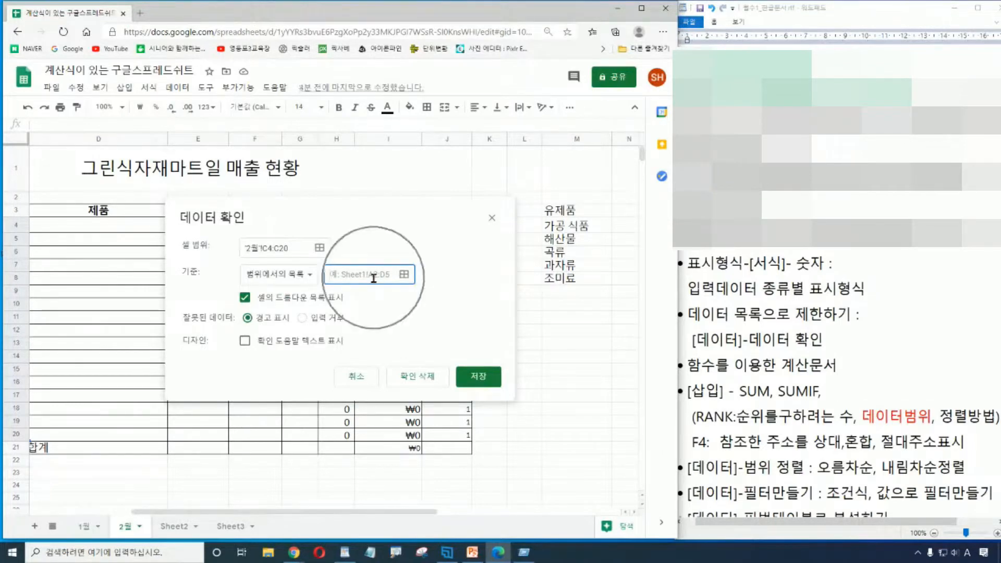
click(581, 214)
drag(582, 213, 585, 287)
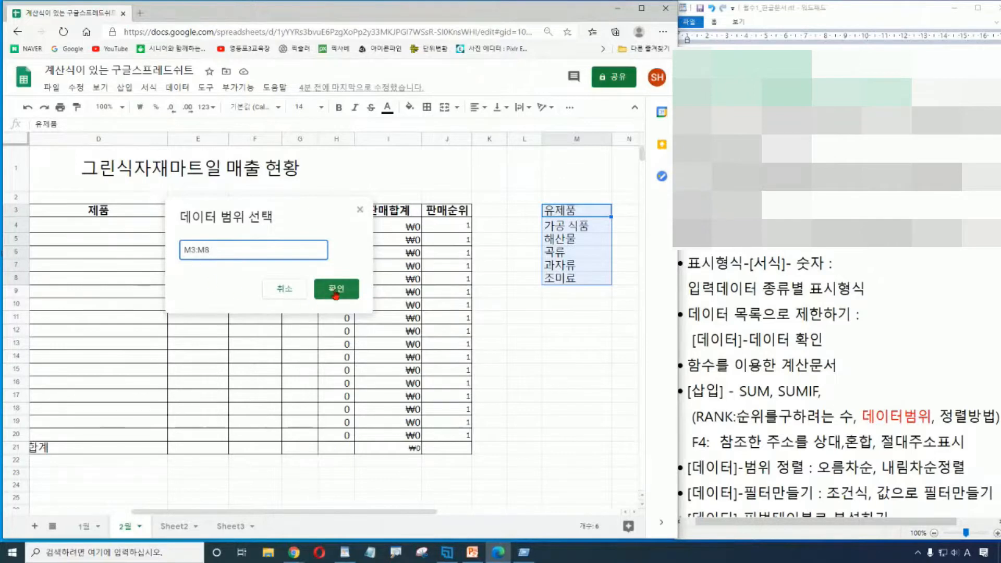
click(337, 290)
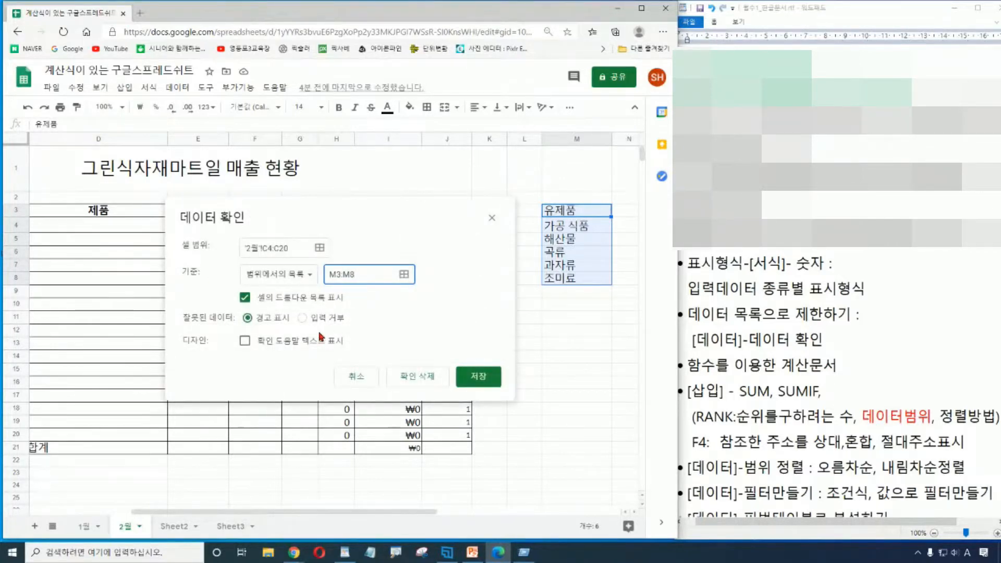
Check the target cells and source range, and save the data validation rule for the 분류 column
drag(379, 512, 278, 527)
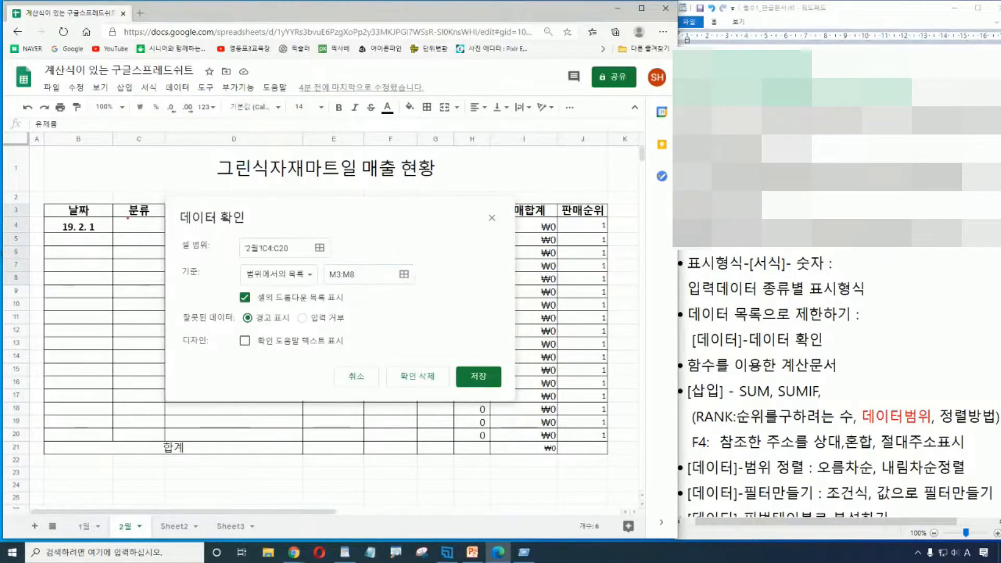
mouse_move(111, 220)
mouse_down()
mouse_move(164, 357)
mouse_move(167, 442)
mouse_up()
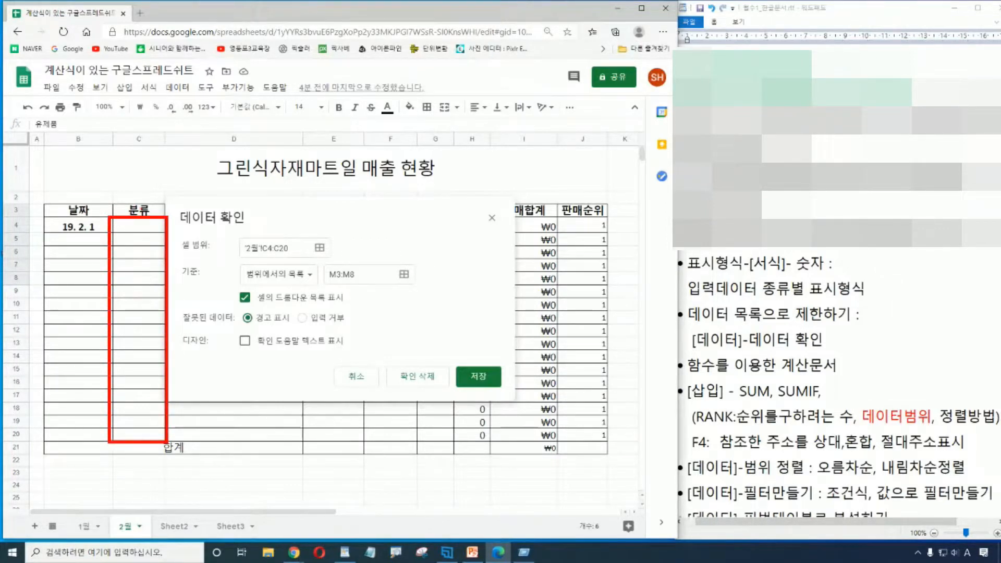
mouse_move(324, 264)
mouse_down()
mouse_move(344, 292)
mouse_move(394, 286)
mouse_move(350, 258)
mouse_move(323, 260)
mouse_up()
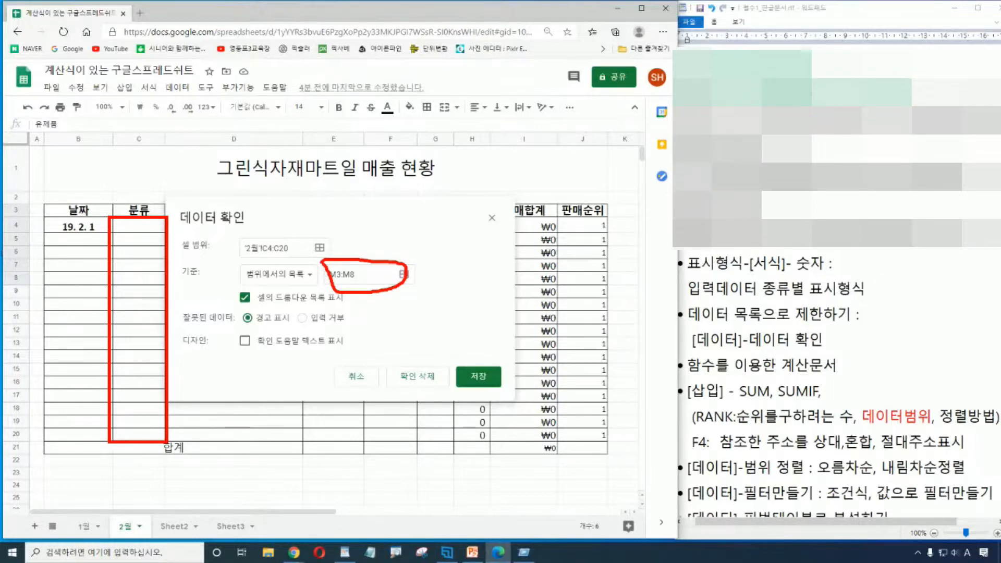
click(479, 376)
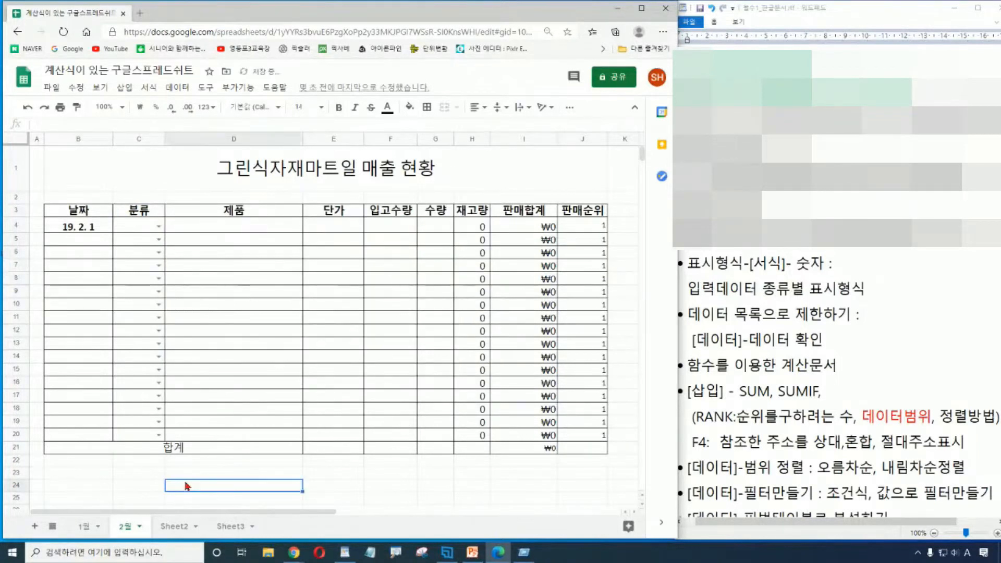
Choose 유제품 from the dropdown list in the first 분류 cell, C4
click(148, 229)
click(150, 239)
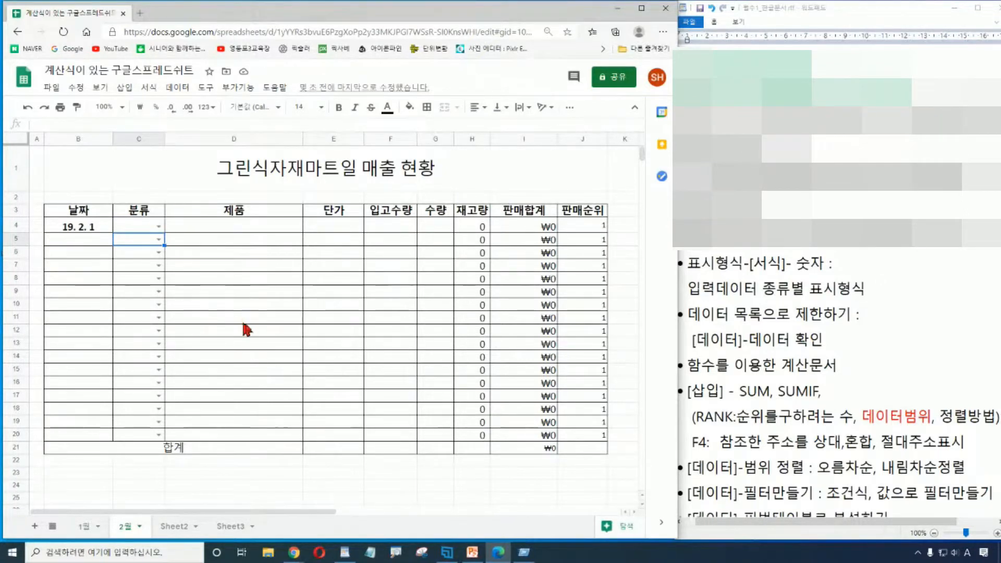
click(159, 225)
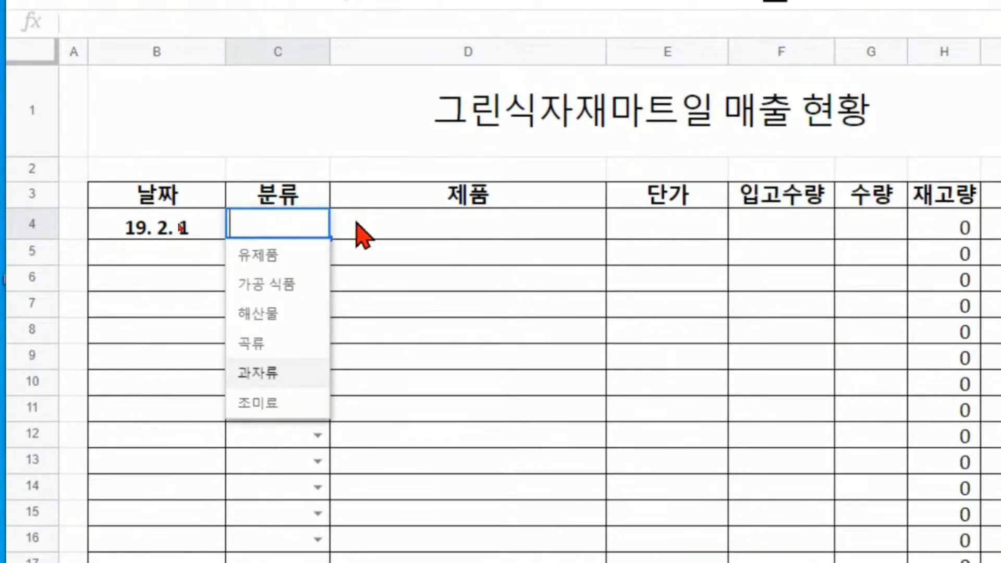
click(409, 169)
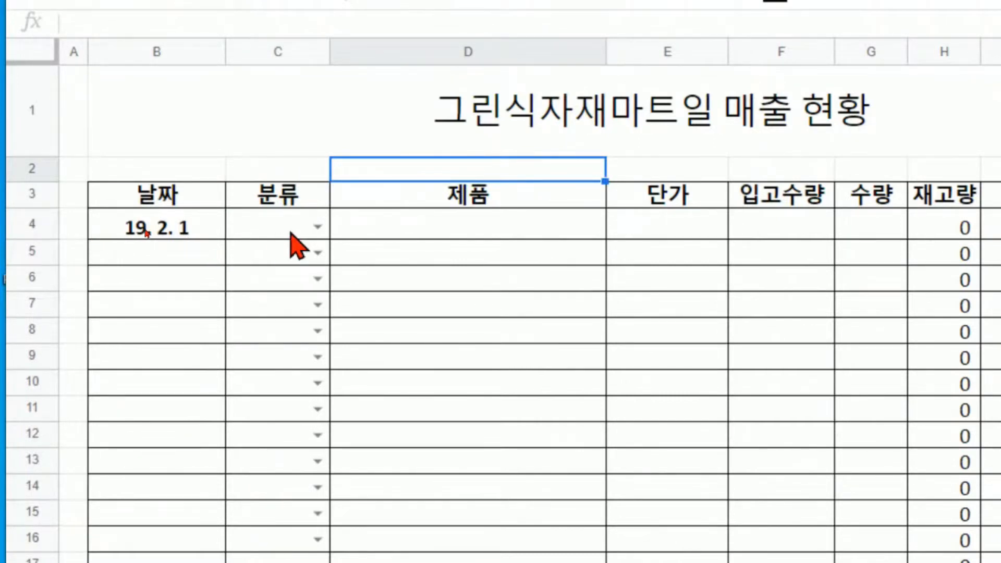
click(316, 228)
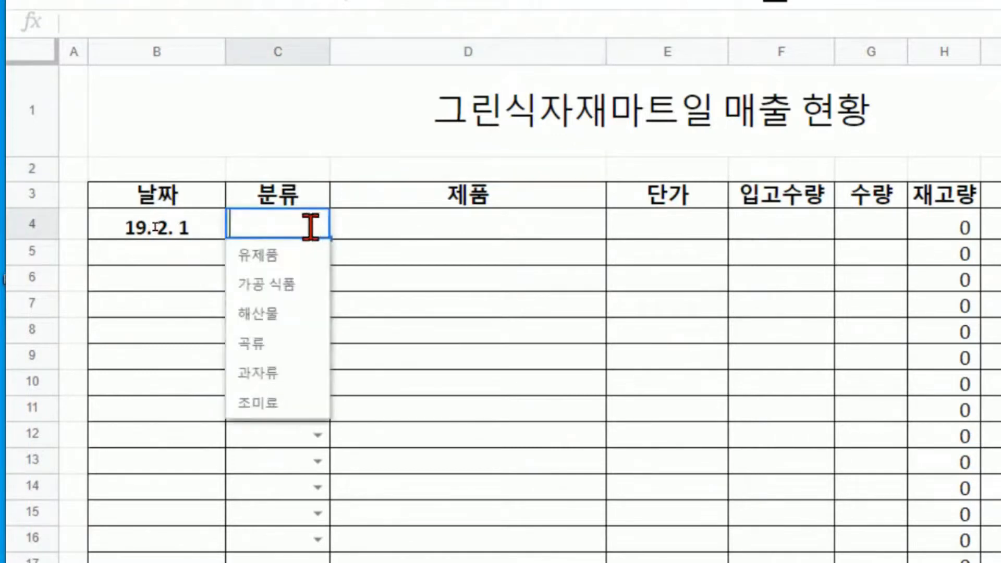
click(266, 255)
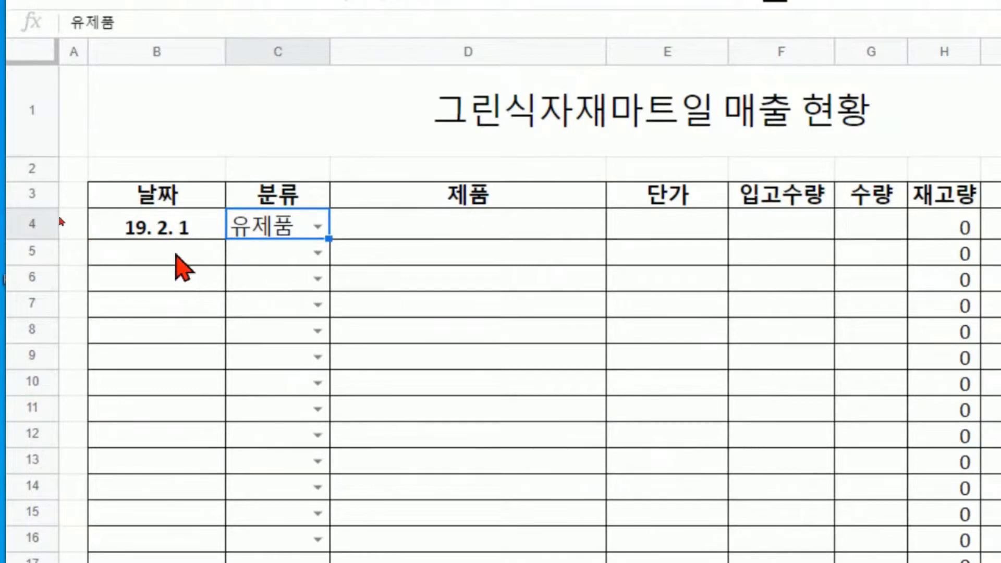
Look over the list of product categories in column M beside the sales table
click(448, 224)
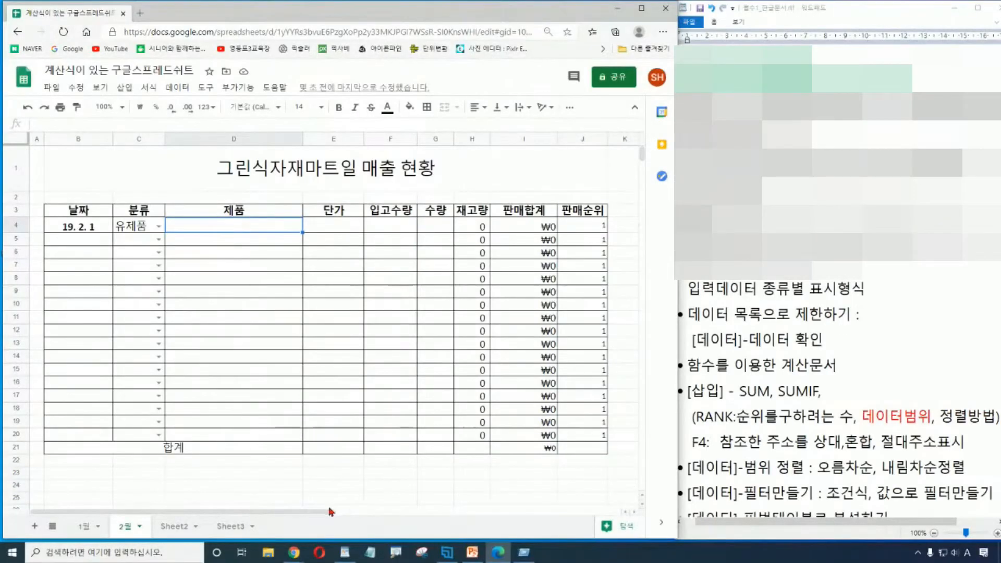
drag(337, 512, 524, 512)
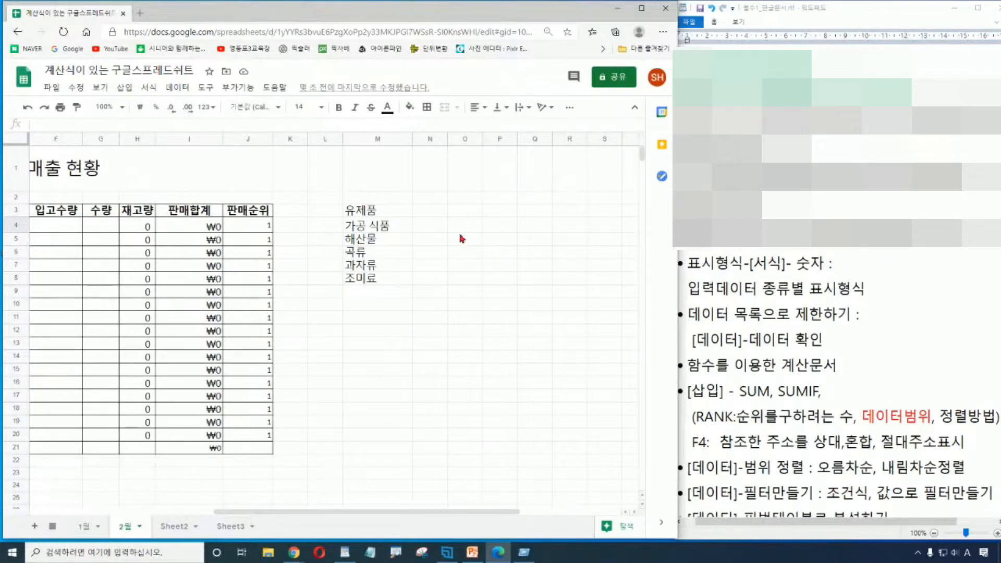
click(461, 211)
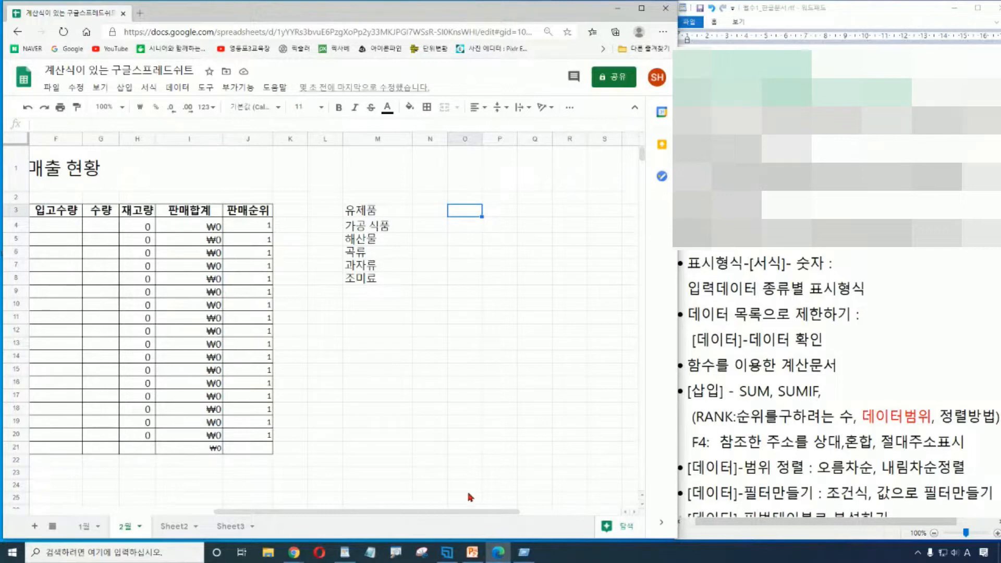
drag(428, 516, 244, 516)
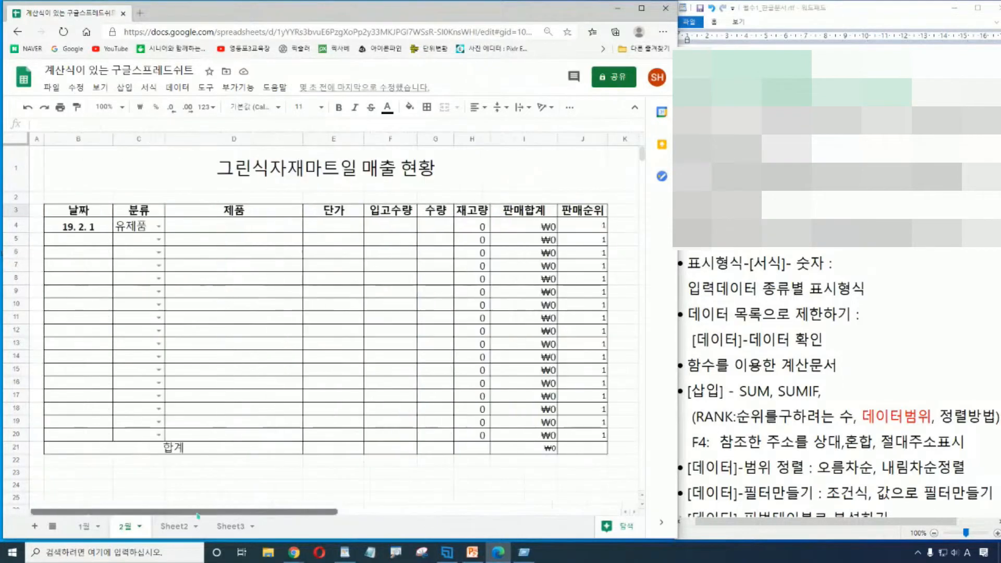
click(126, 244)
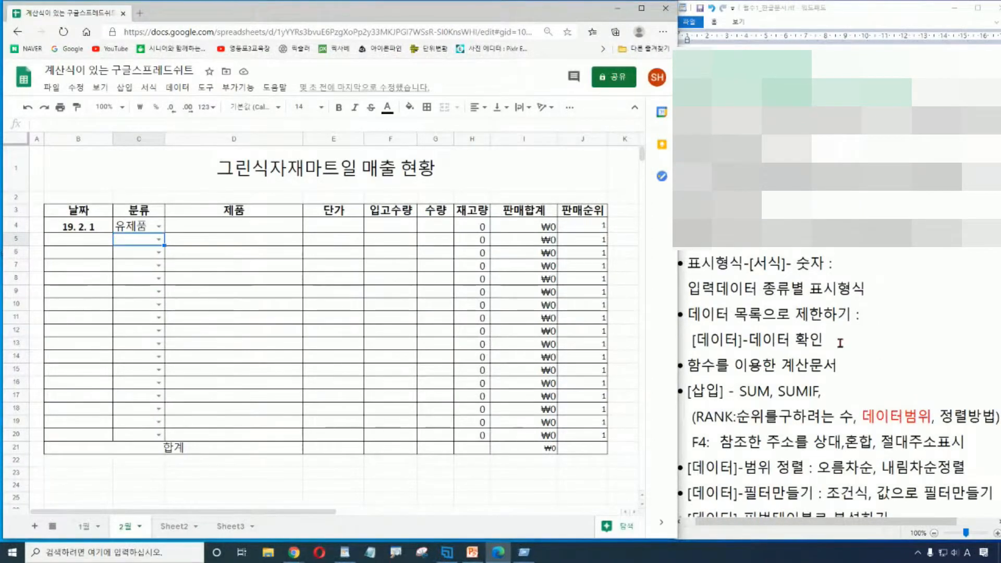
mouse_move(694, 339)
mouse_down()
mouse_move(679, 352)
mouse_move(813, 354)
mouse_move(681, 326)
mouse_up()
mouse_move(857, 327)
mouse_down()
mouse_move(882, 348)
mouse_move(860, 328)
mouse_move(876, 328)
mouse_up()
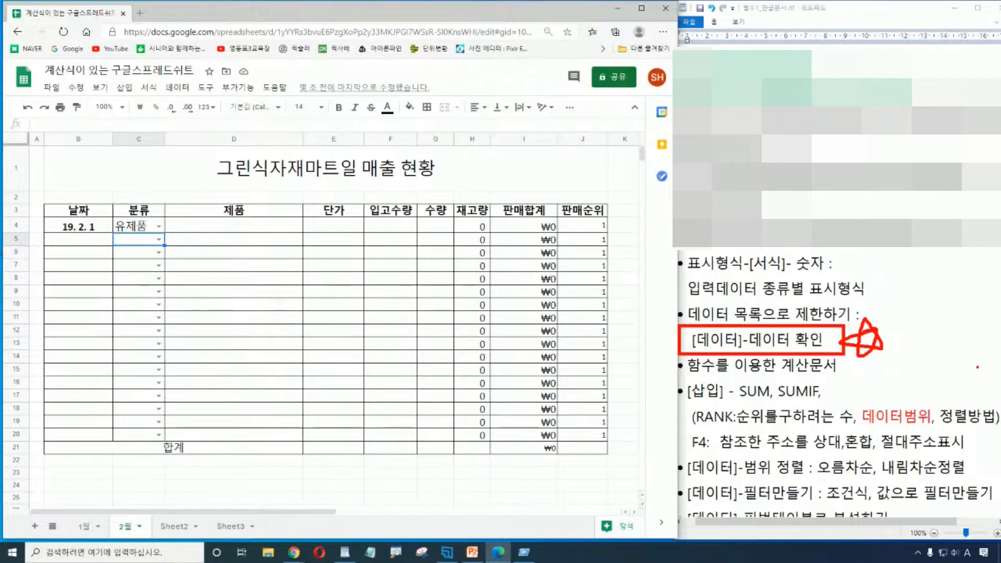
key(Escape)
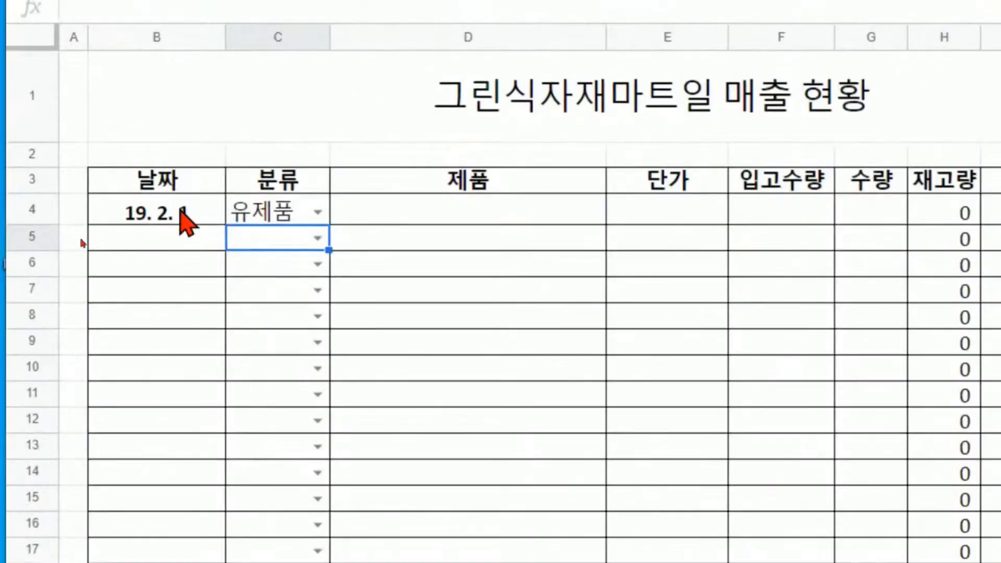
Enter the date 19-2-2 in cell B5 of the 날짜 column
click(156, 243)
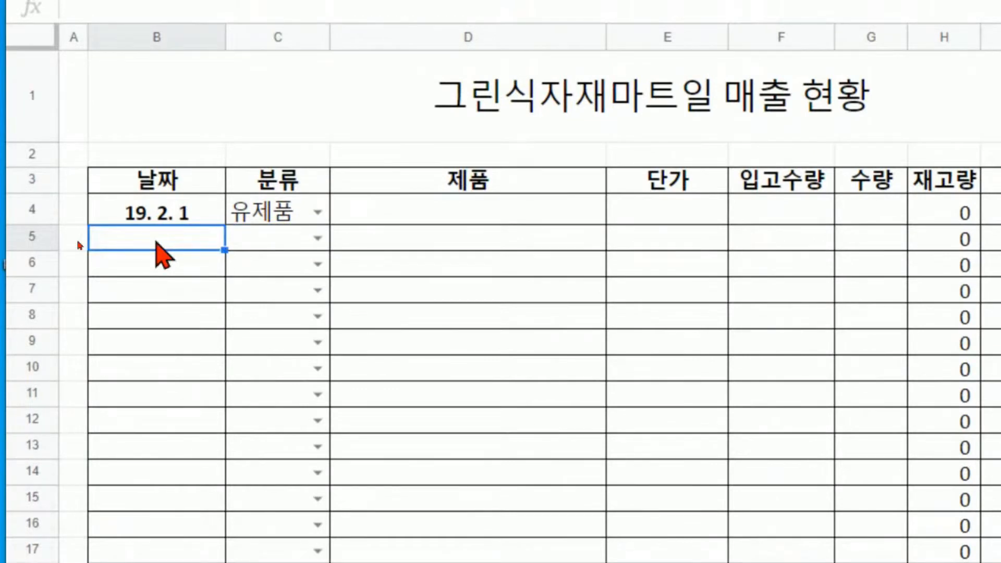
double_click(157, 242)
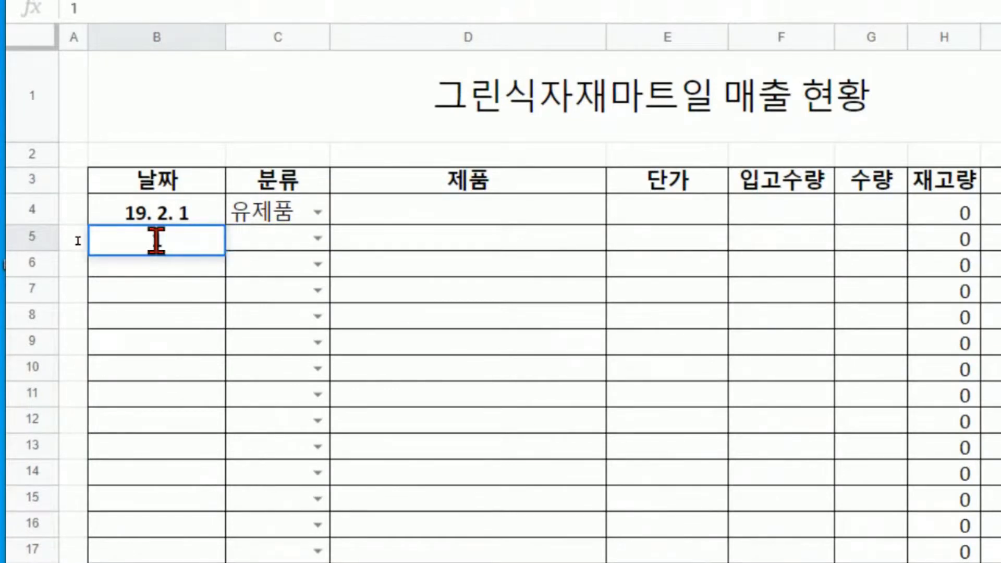
text(19-2-2)
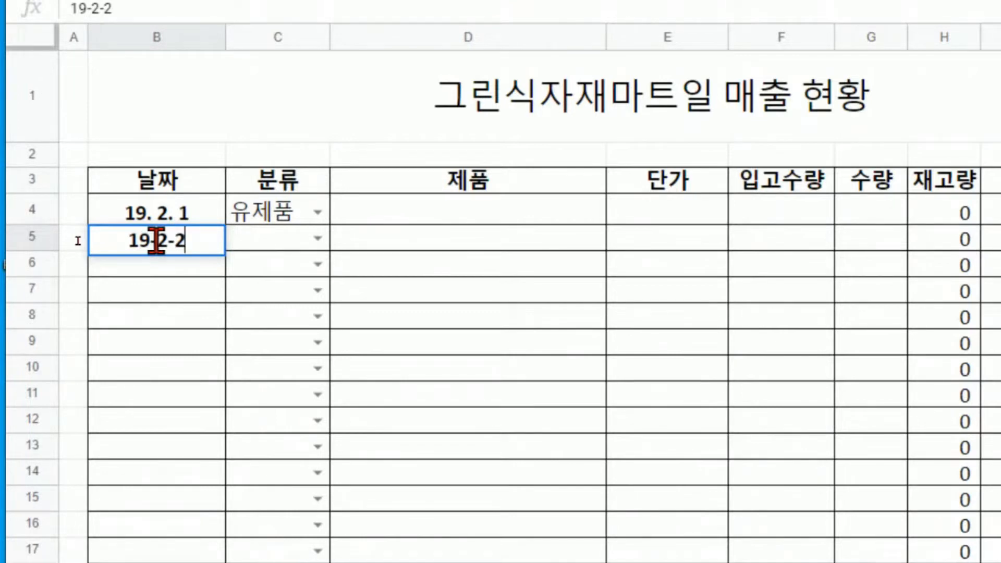
key(Return)
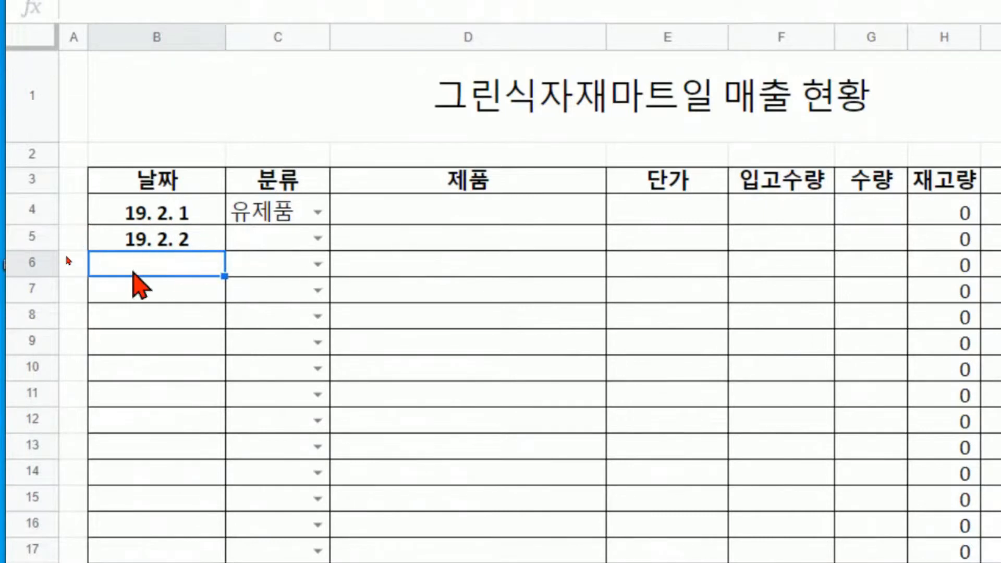
Delete the date from cell B5, leaving the cell empty
click(206, 244)
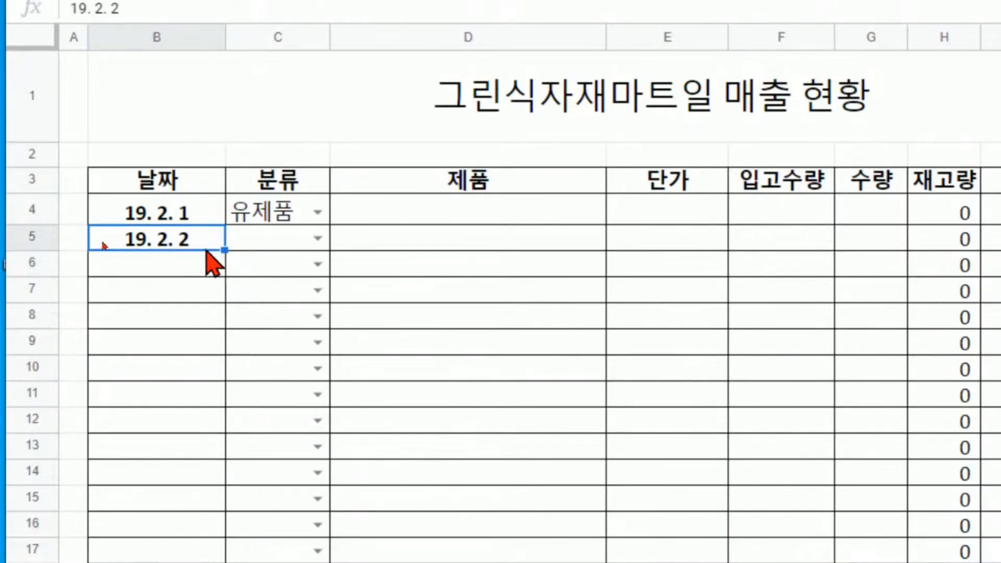
double_click(192, 244)
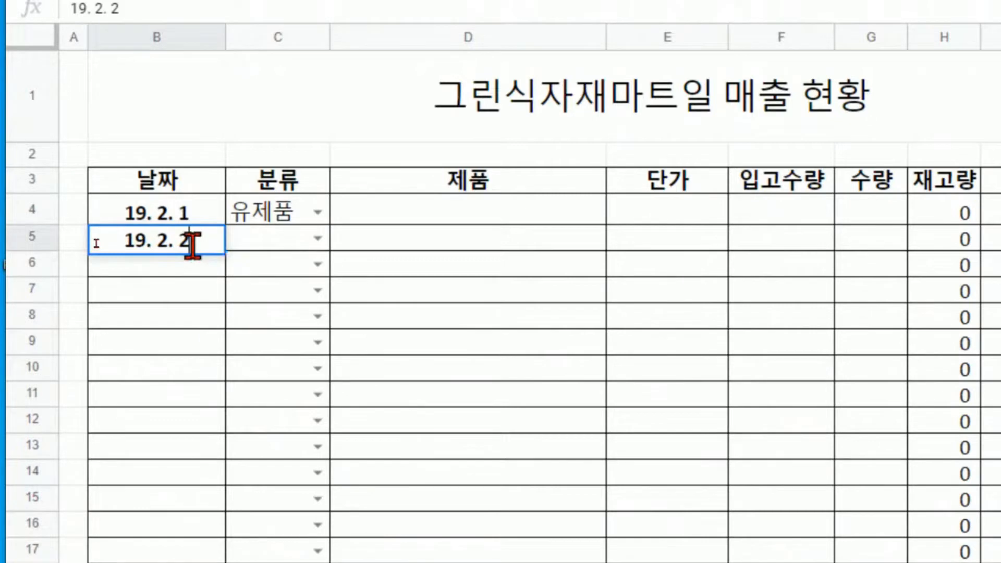
key(BackSpace)
key(BackSpace)
key(BackSpace)
key(BackSpace)
key(BackSpace)
drag(193, 244, 134, 241)
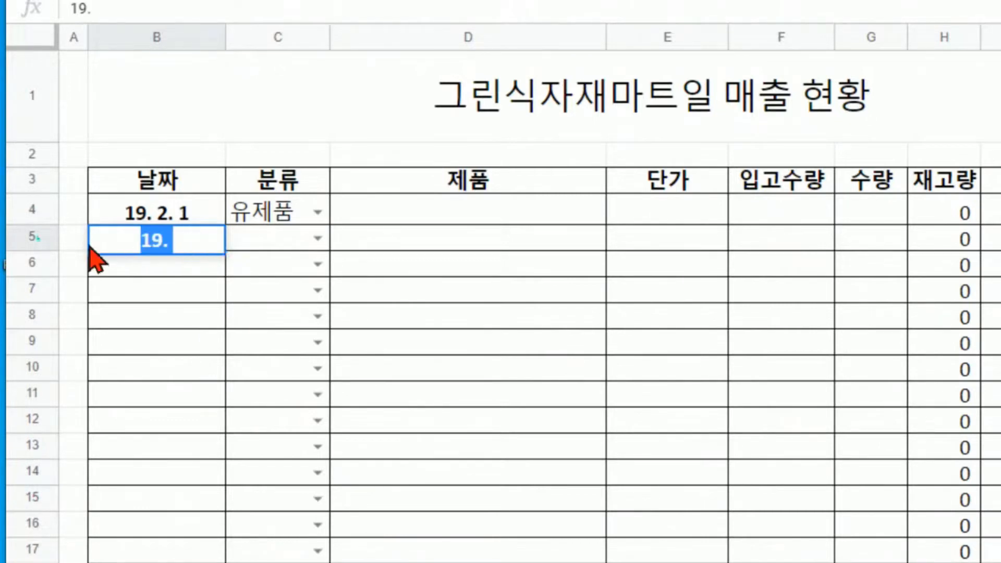
key(BackSpace)
click(264, 139)
Start a data validation rule for B5:B11 with the criterion 날짜 (date) and the condition 사이 (between)
click(201, 245)
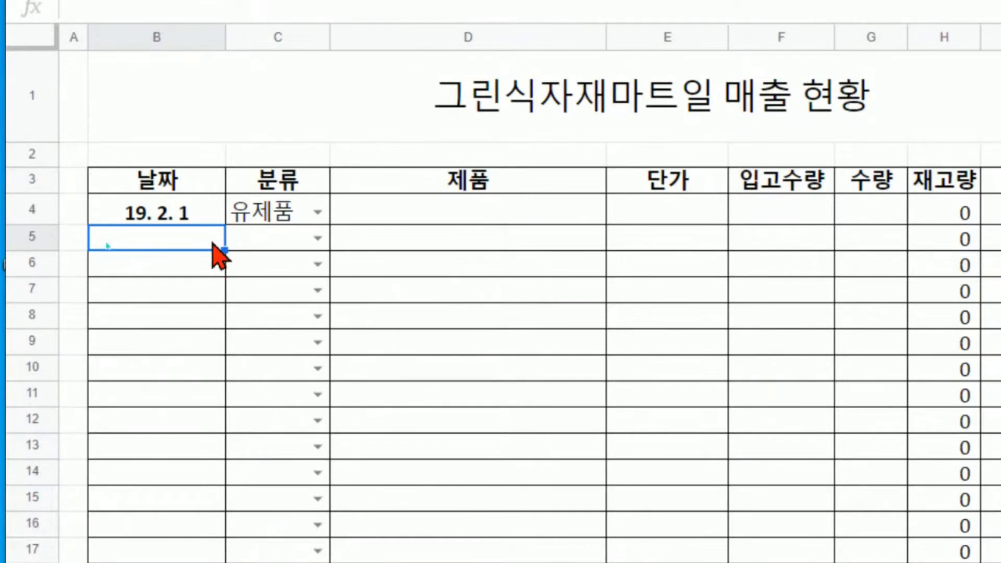
drag(209, 247, 209, 397)
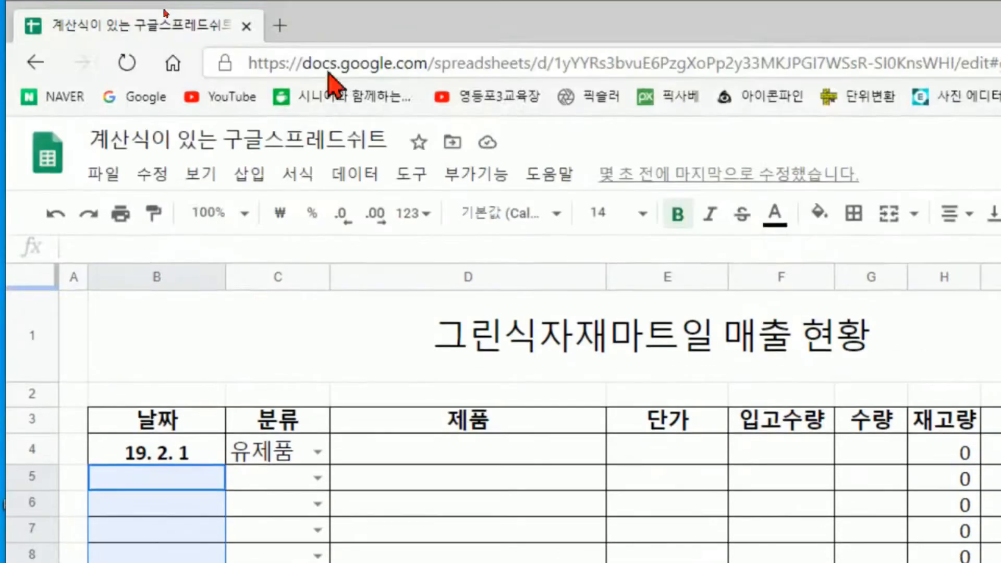
click(360, 180)
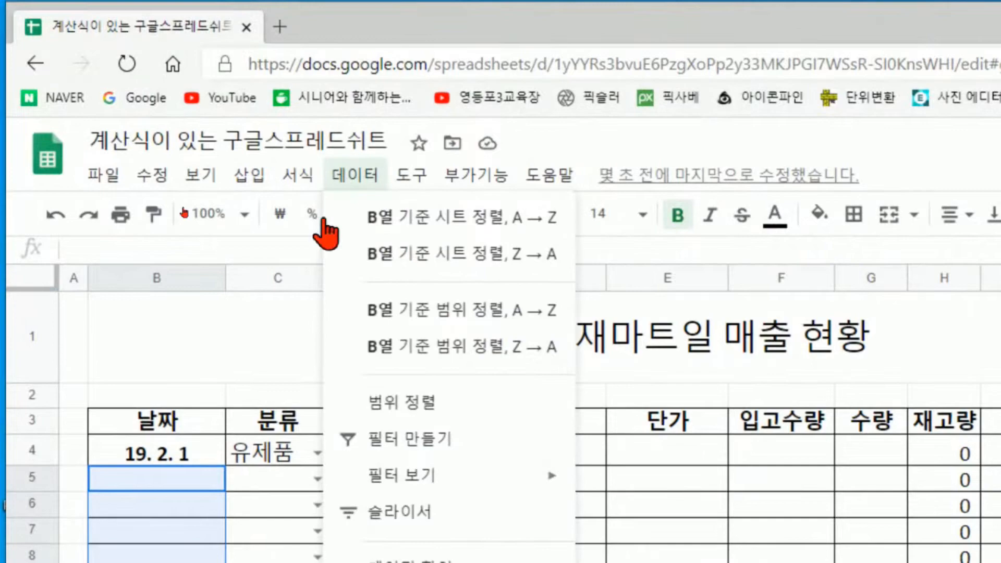
click(451, 319)
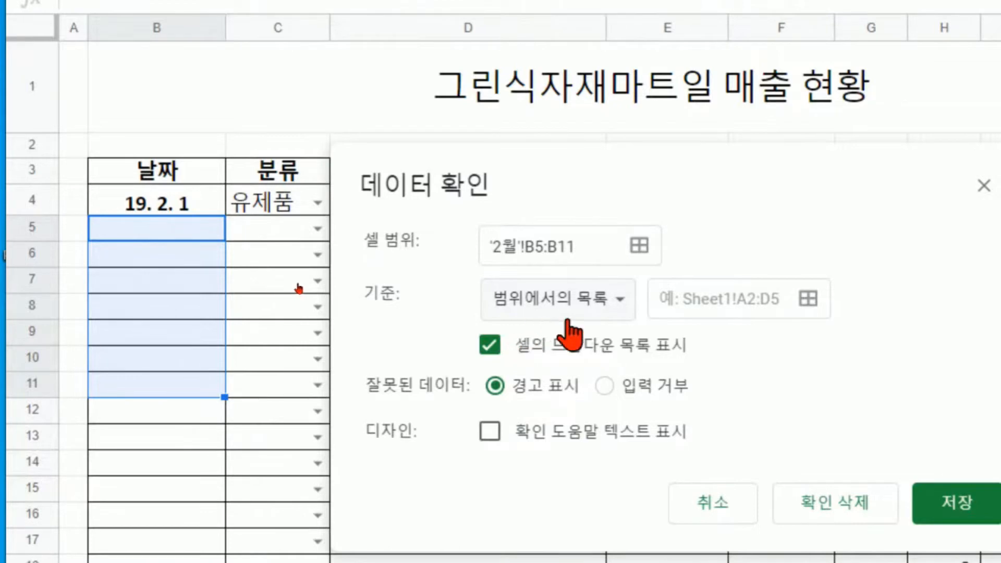
click(616, 307)
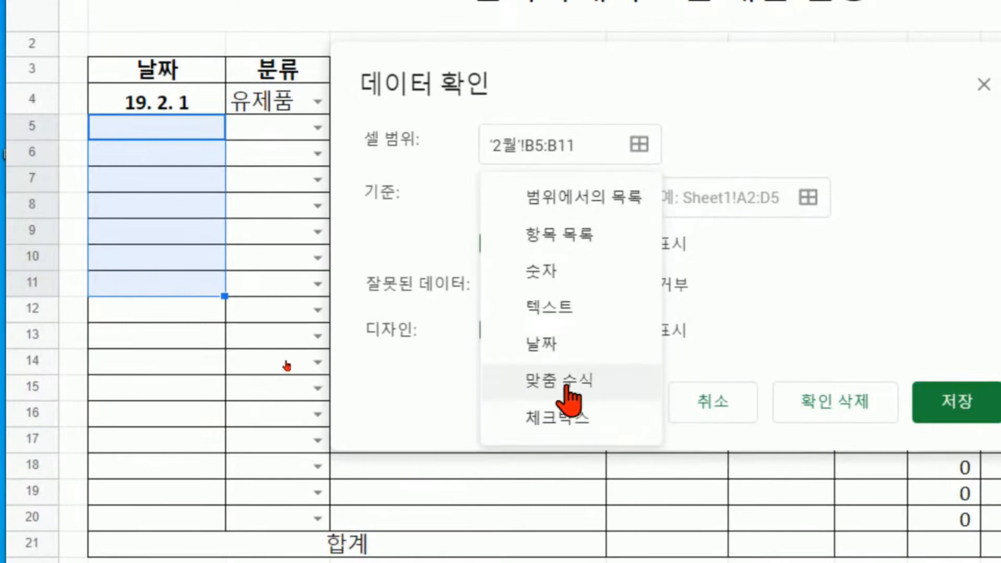
click(542, 352)
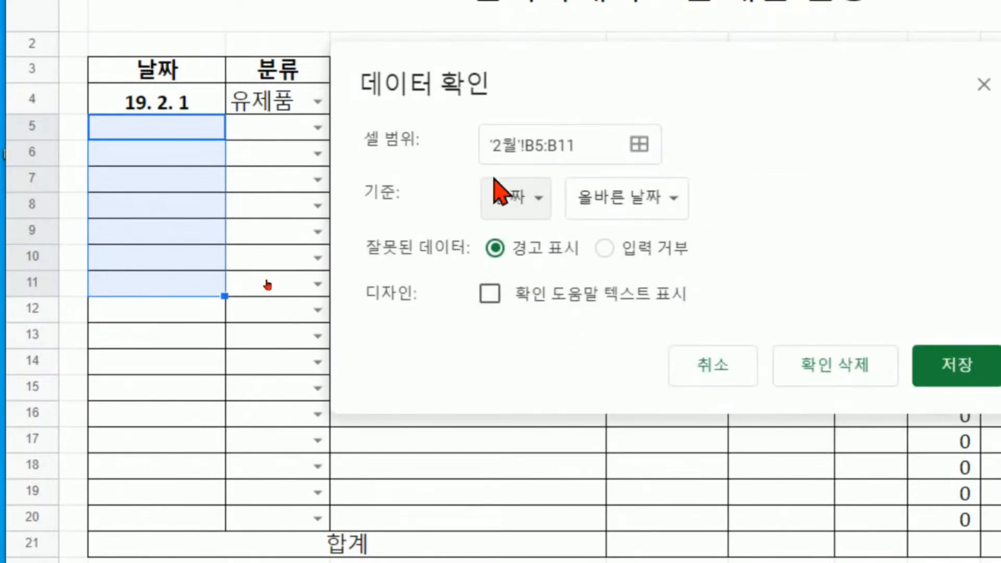
click(666, 216)
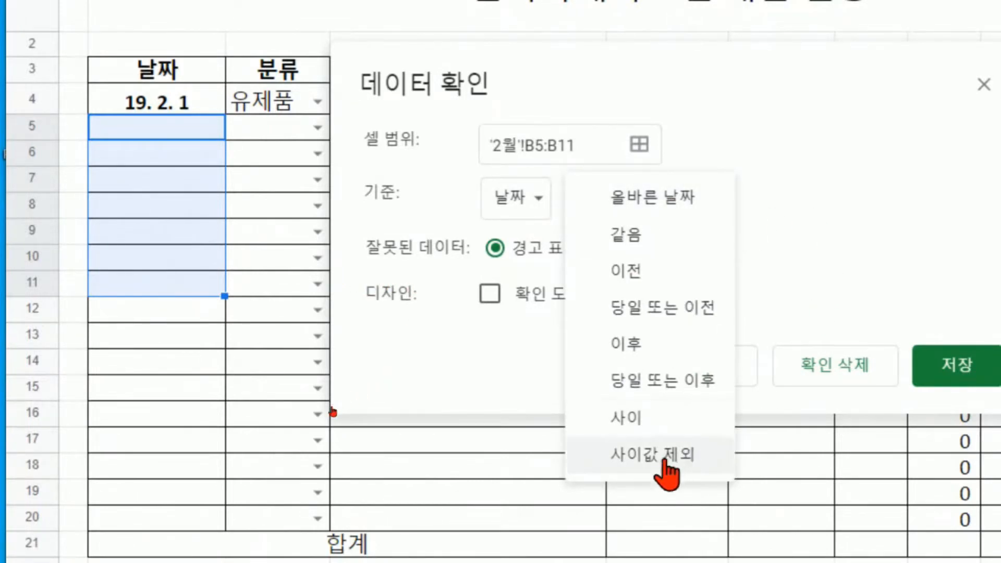
click(649, 436)
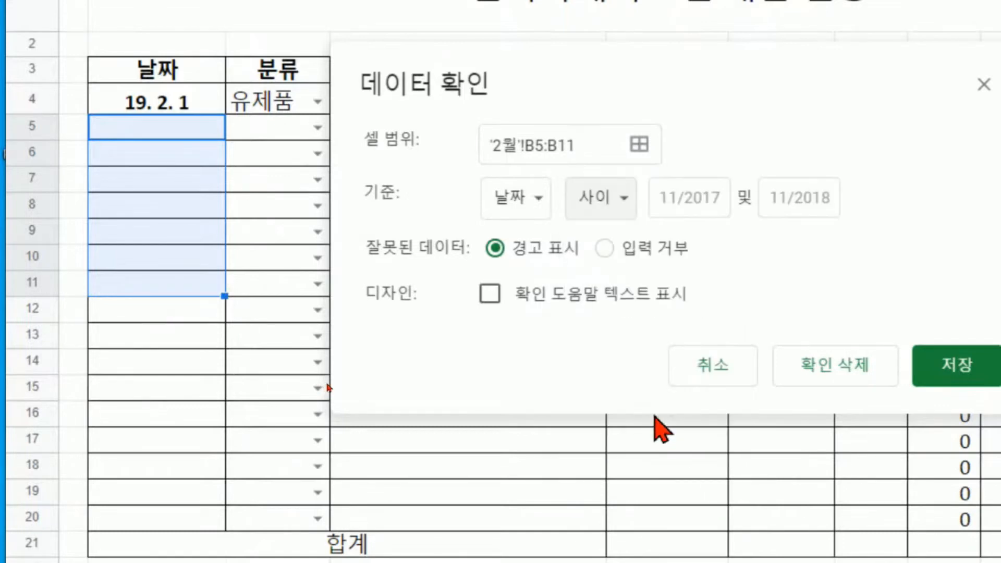
Set the validation rule's start date to 2019-02-01 and its end date to 2019-02-30
click(703, 204)
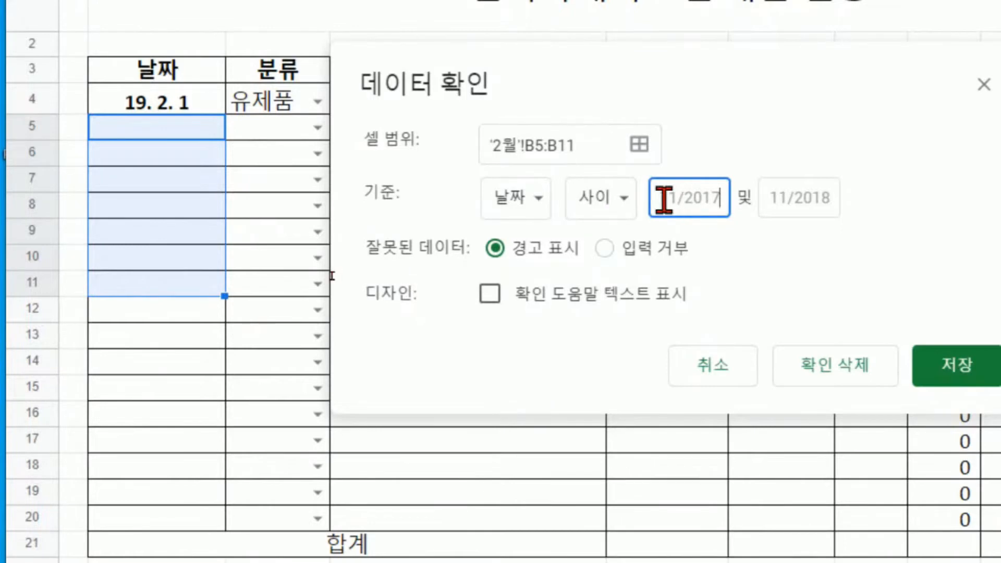
text(2019)
text(-)
key(BackSpace)
text(9ㅓ)
text(02-01)
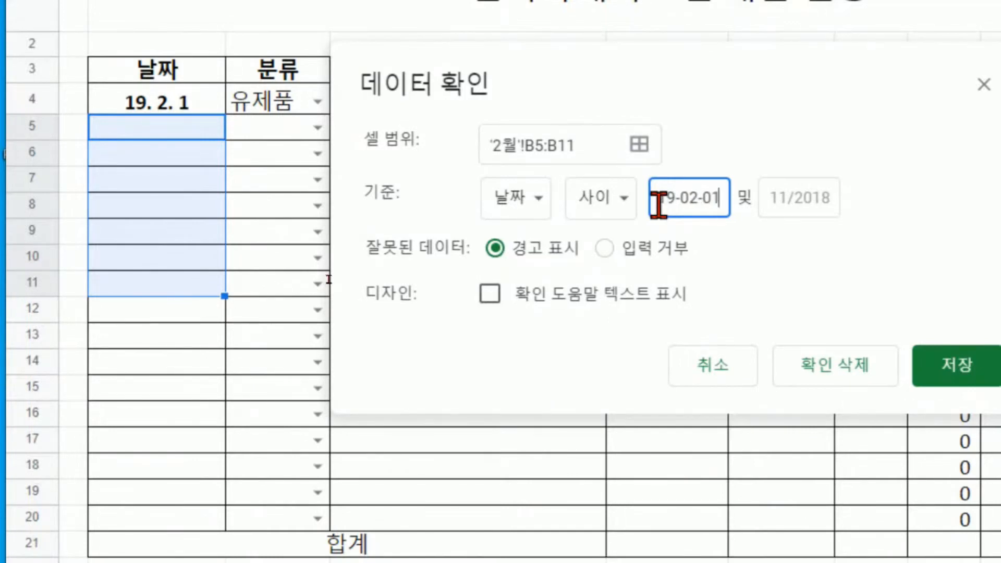
click(777, 198)
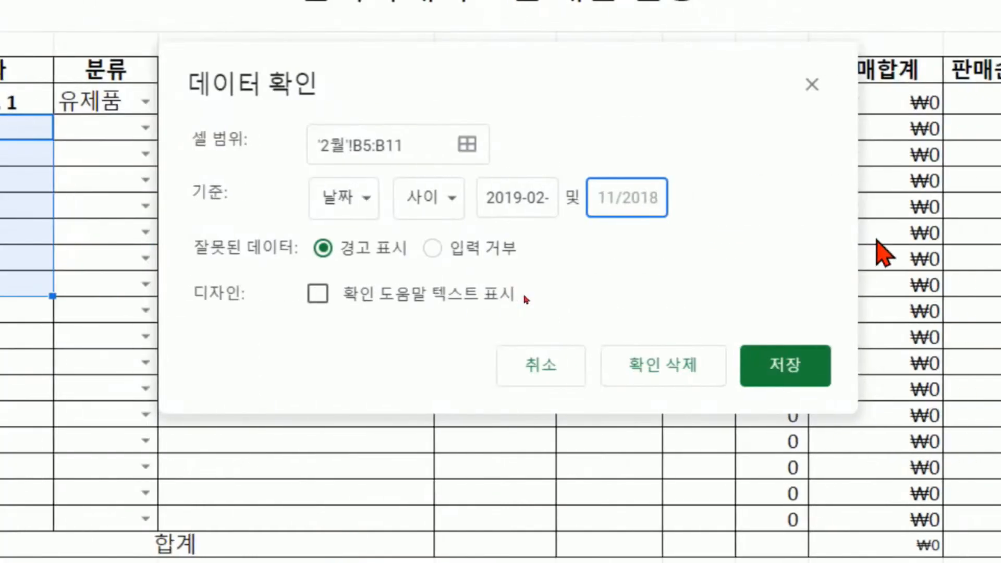
text(2019)
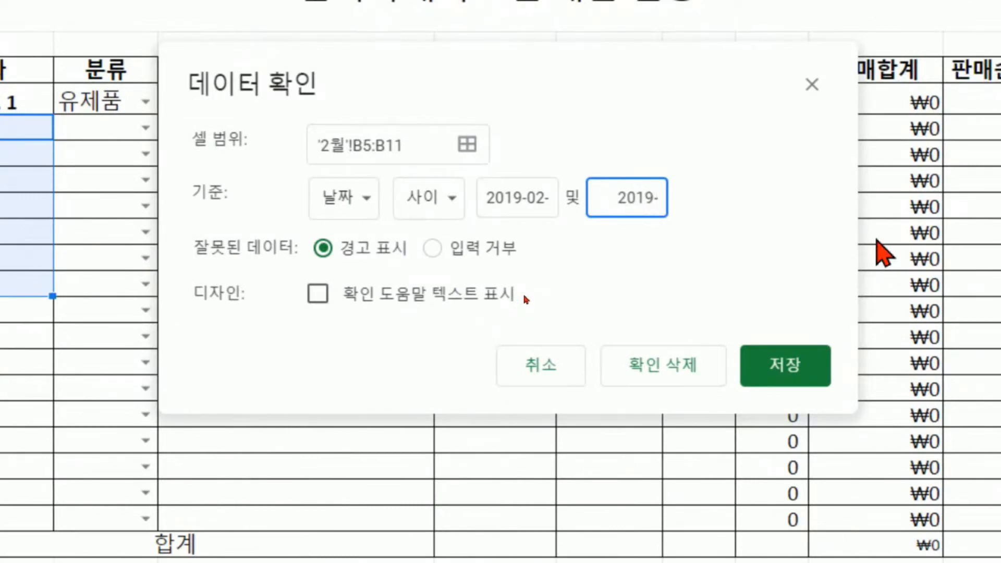
text(-02-)
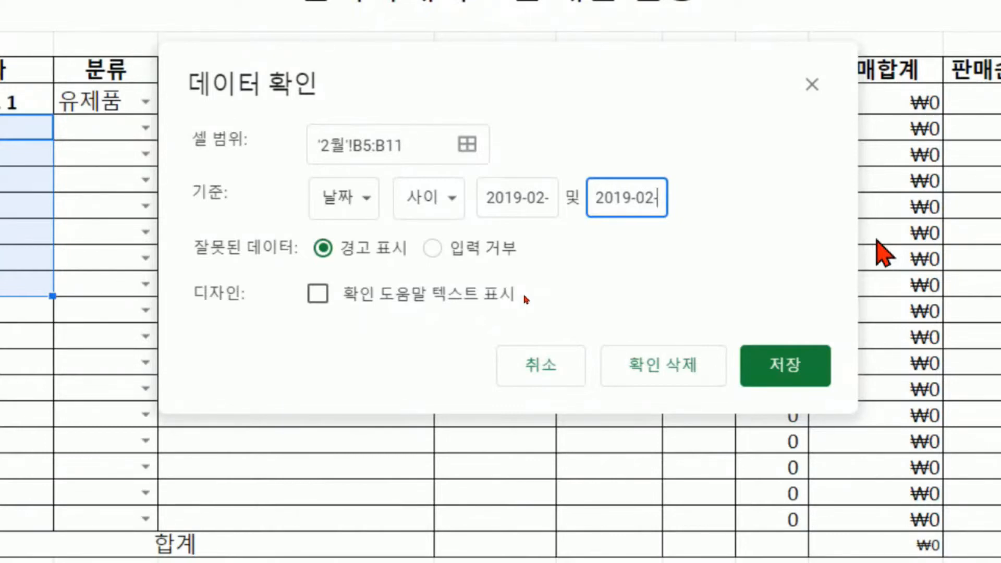
text(30)
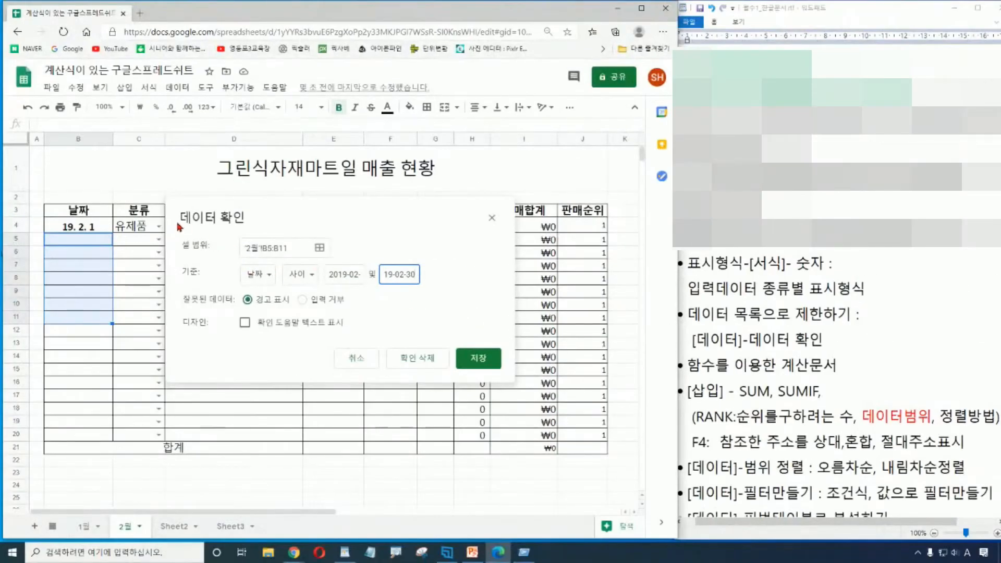
drag(174, 227, 250, 227)
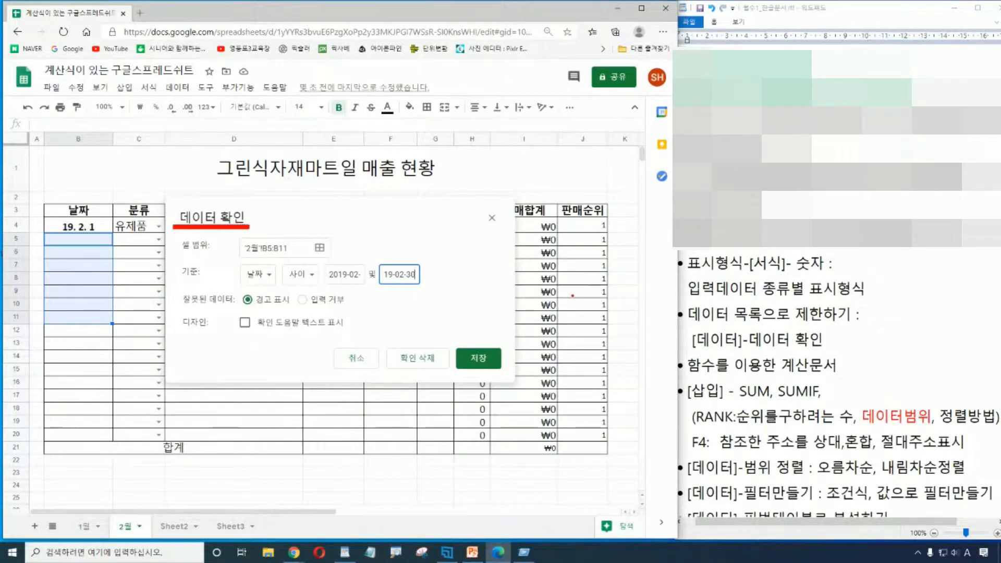
mouse_move(176, 263)
mouse_down()
mouse_move(183, 279)
mouse_move(279, 285)
mouse_up()
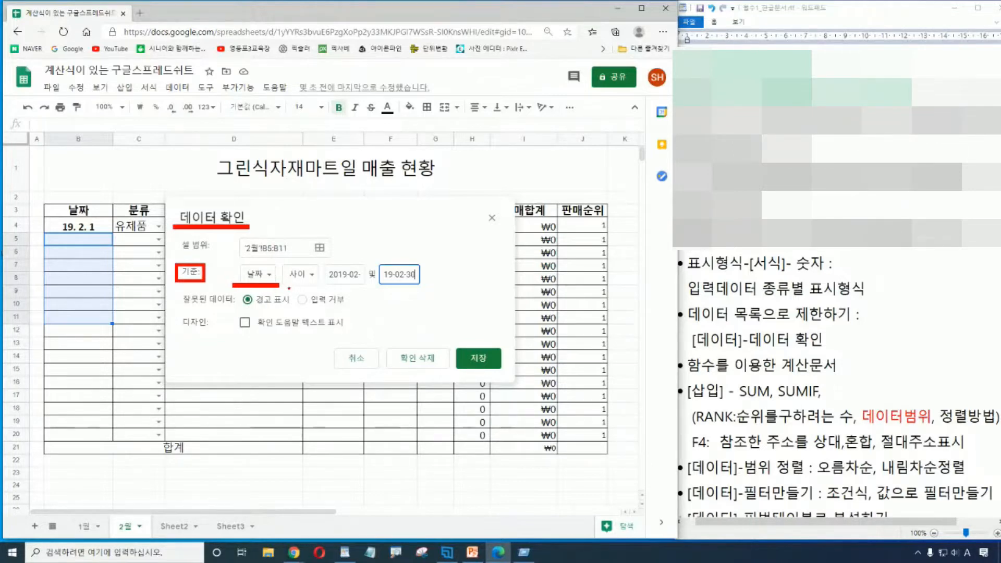
drag(284, 286, 428, 286)
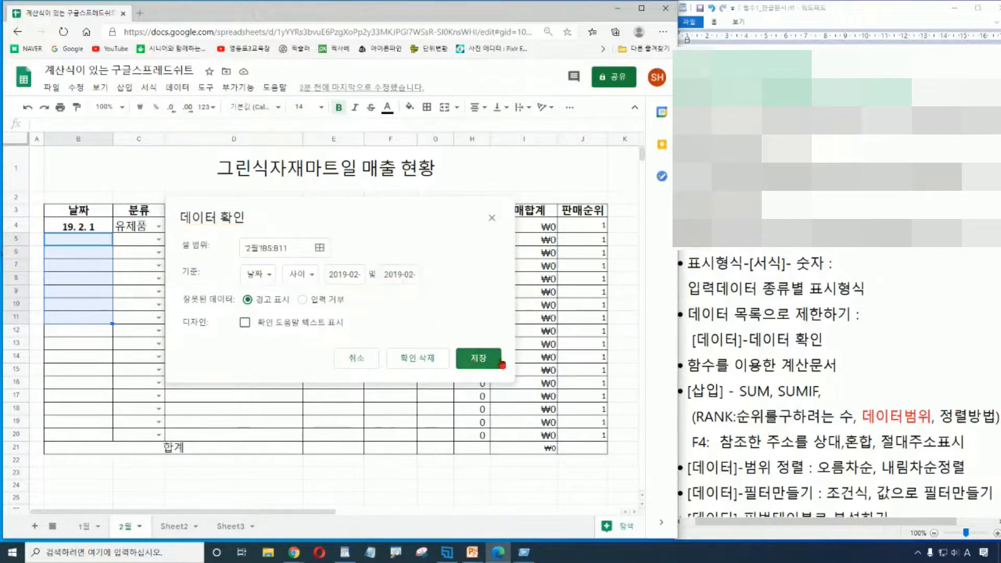
Save the date validation rule for B5:B11 and deselect the range
click(489, 360)
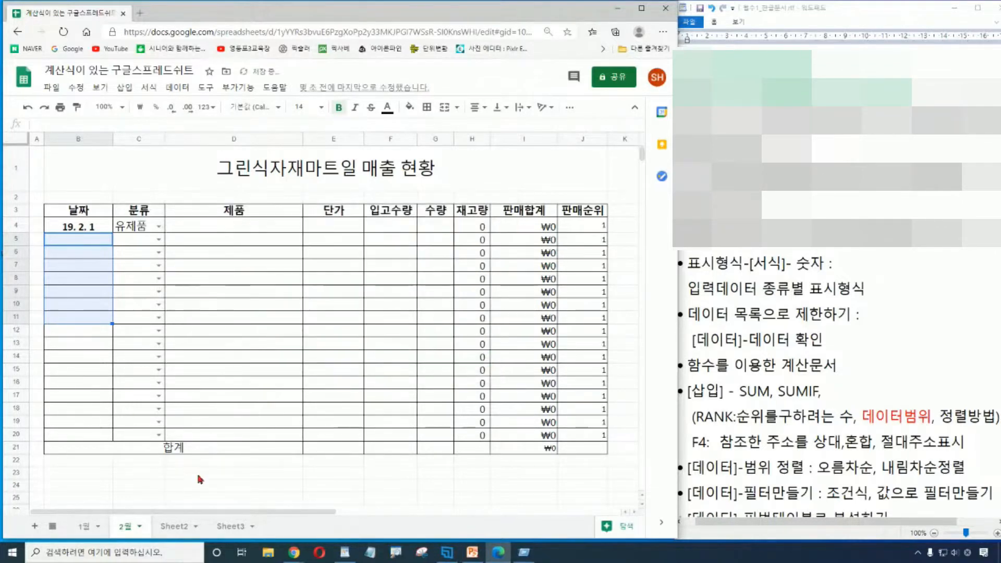
click(150, 485)
Enter 2019-03-01 in cell B5 to test the date rule, and clear the cell again
click(92, 240)
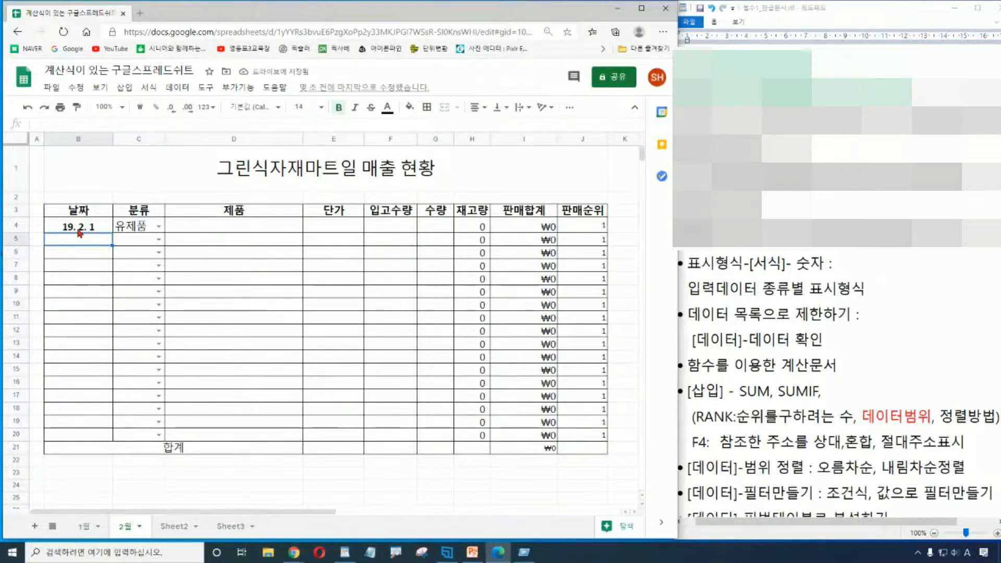
text(2019-03-)
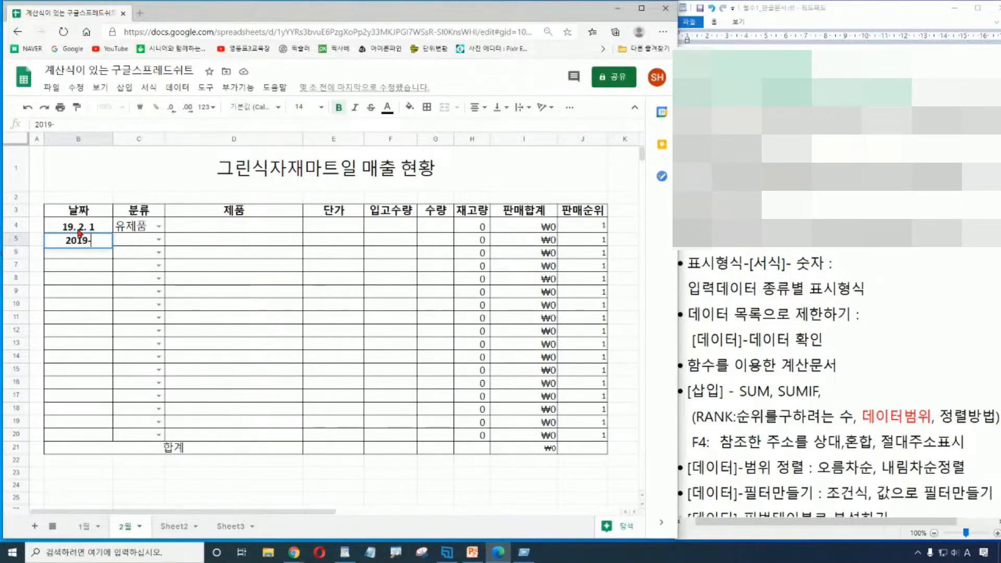
text(01)
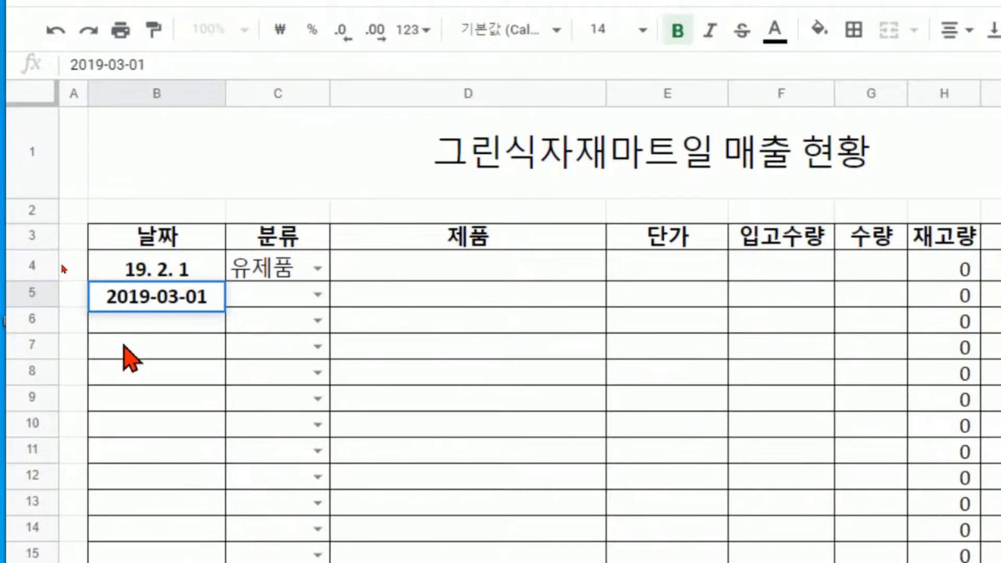
key(Return)
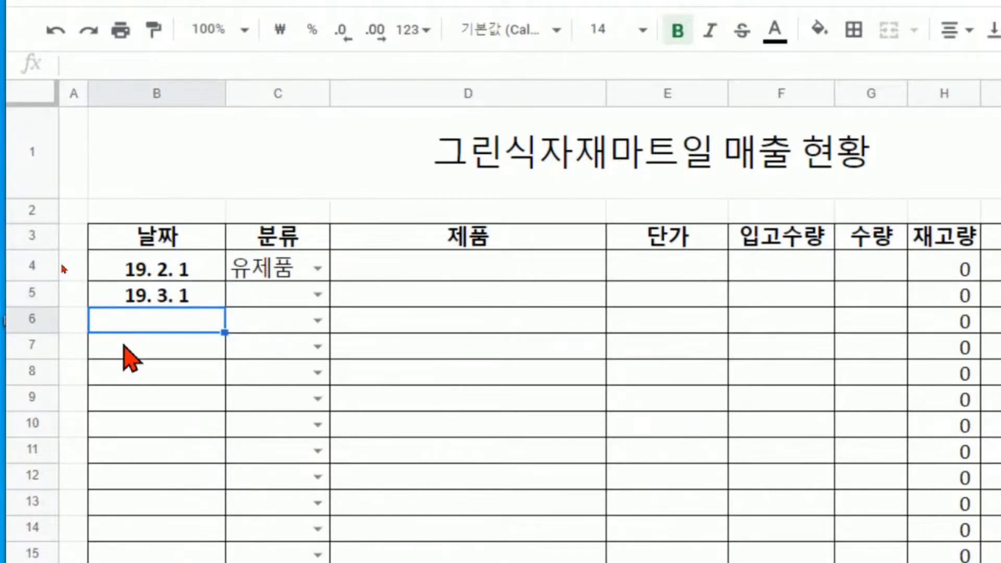
click(195, 383)
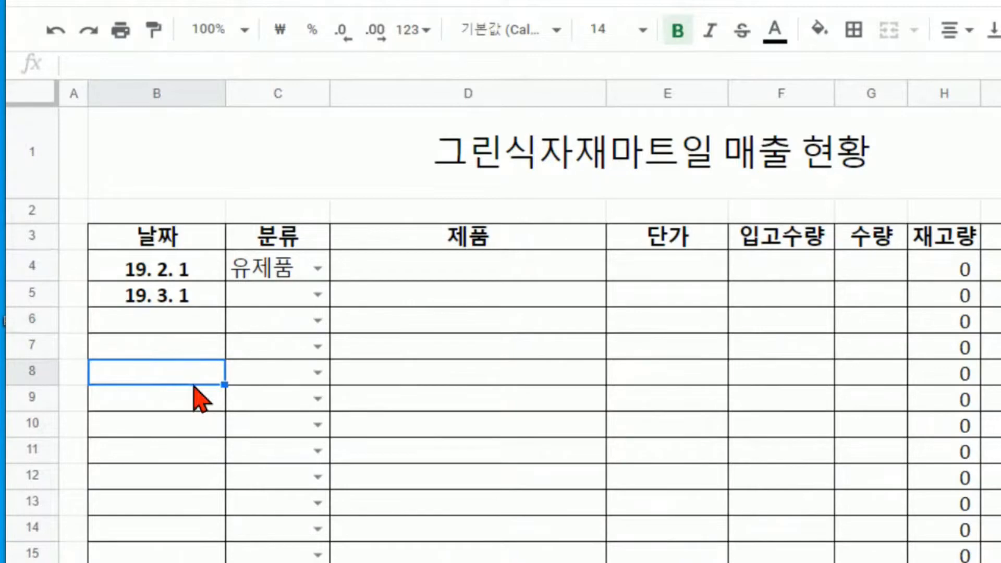
click(198, 305)
key(Delete)
Open the data validation rule for B5:B20, compare the invalid data options and keep 경고 표시 (show warning)
drag(198, 305, 196, 476)
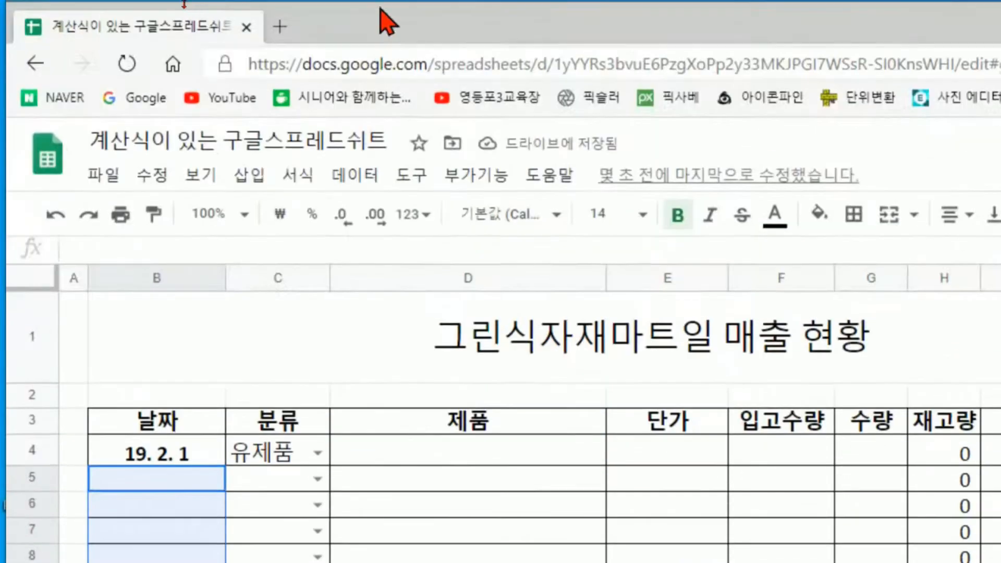
click(354, 175)
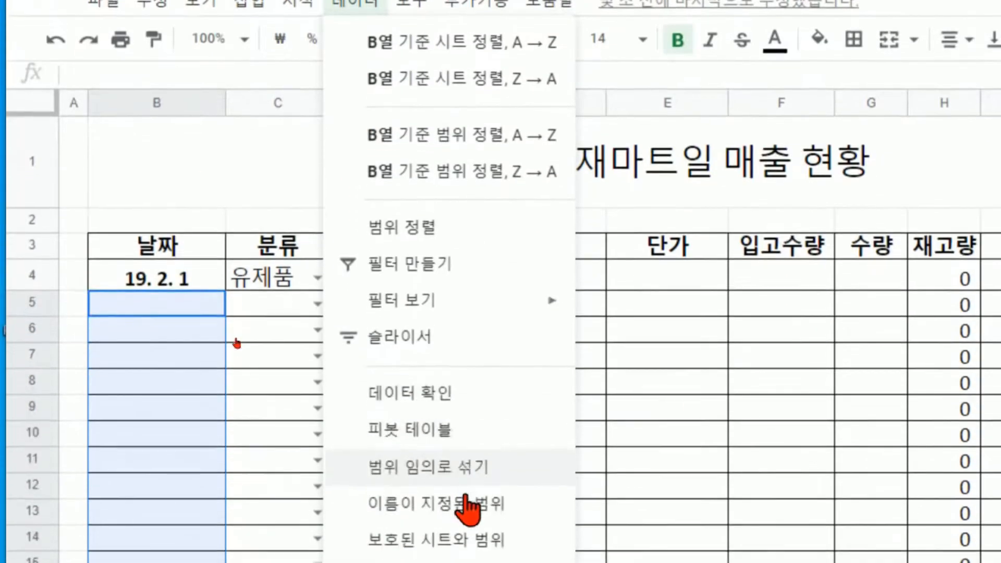
click(441, 395)
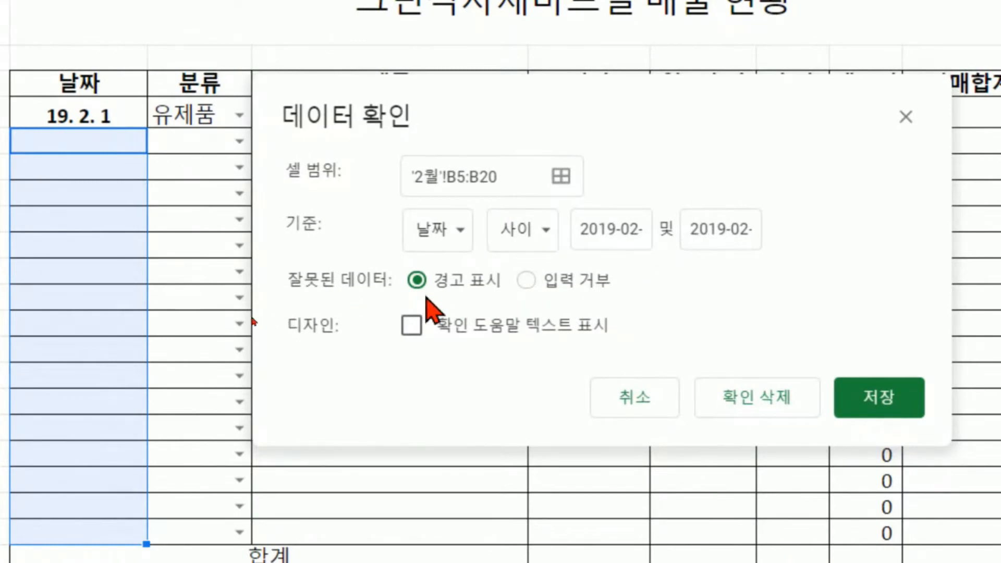
click(527, 282)
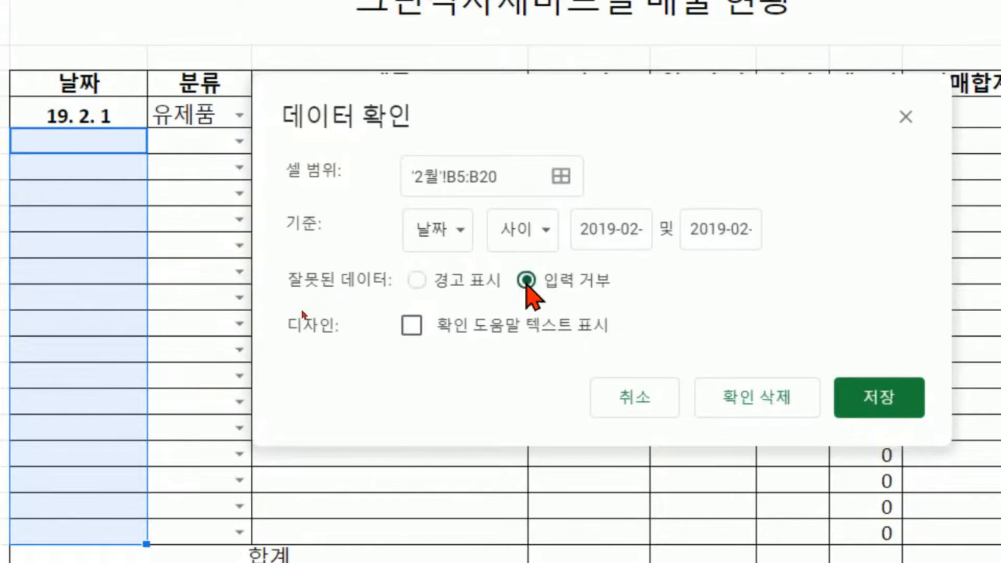
click(416, 281)
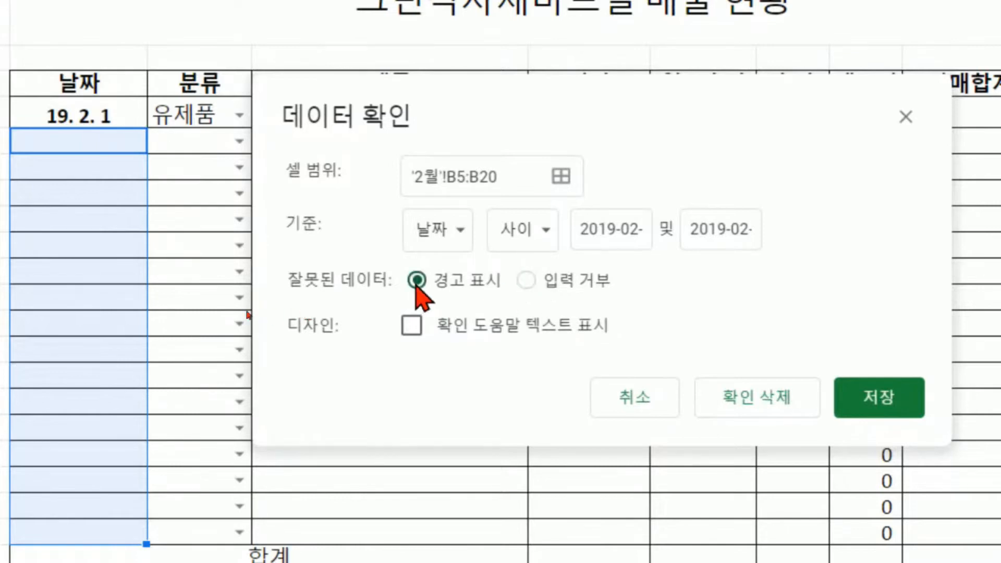
Check the rule's full start and end dates, save the rule for B5:B20 and deselect the range
click(637, 246)
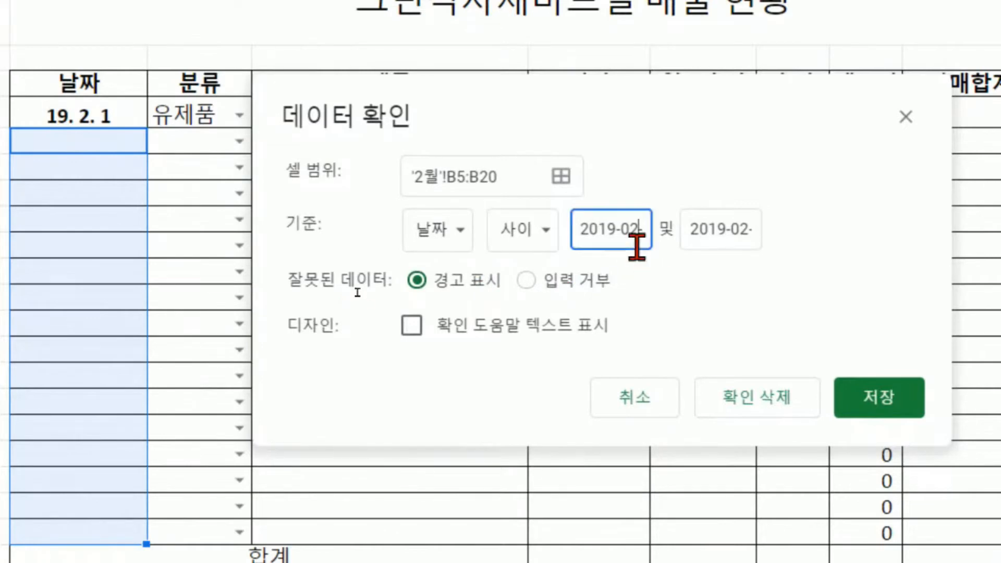
drag(581, 237, 711, 241)
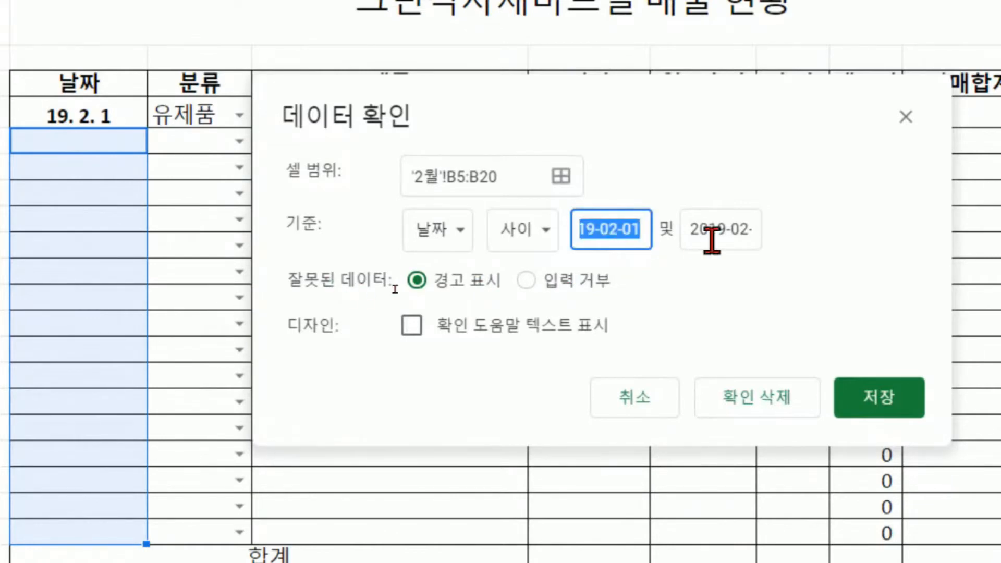
click(708, 231)
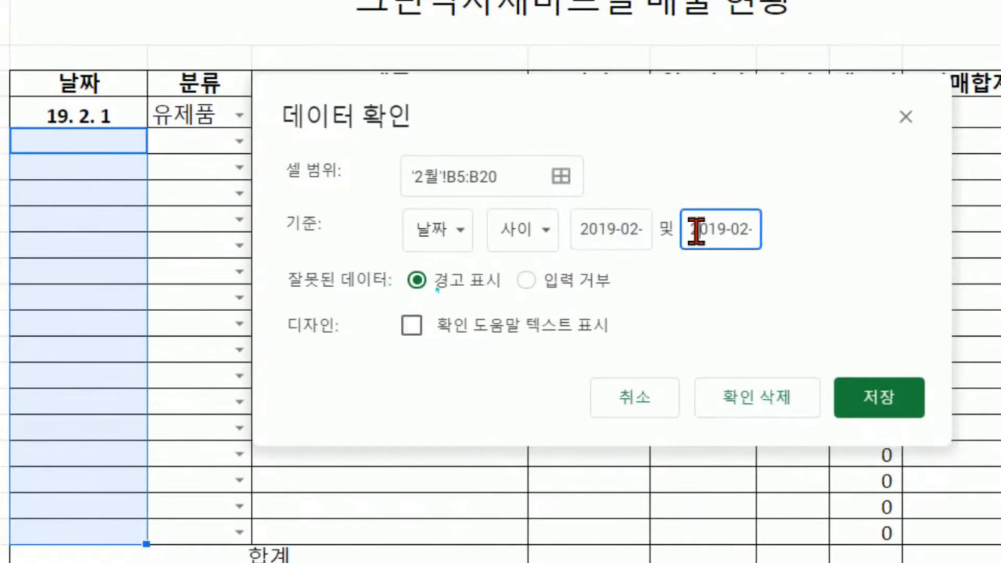
drag(695, 230, 898, 312)
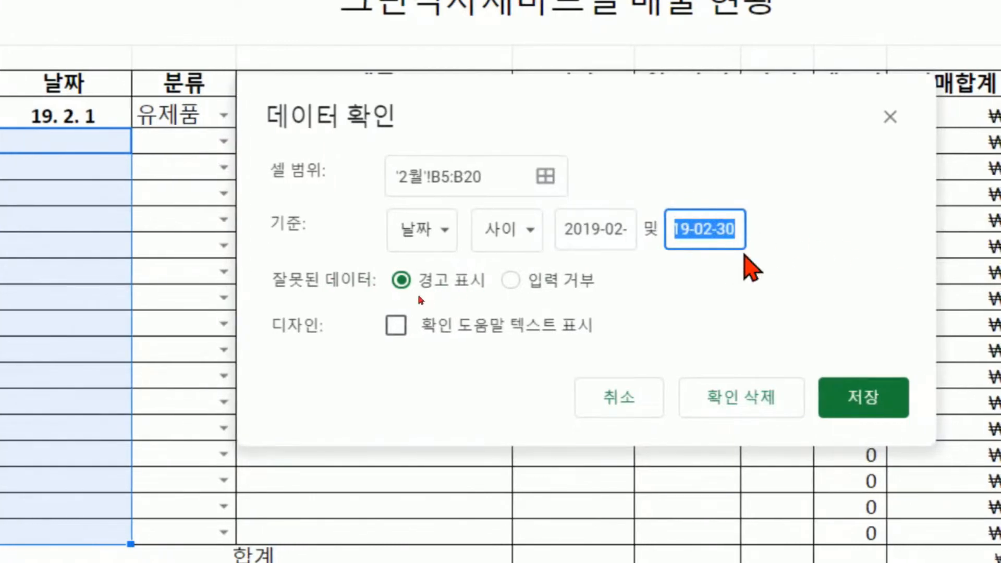
click(859, 404)
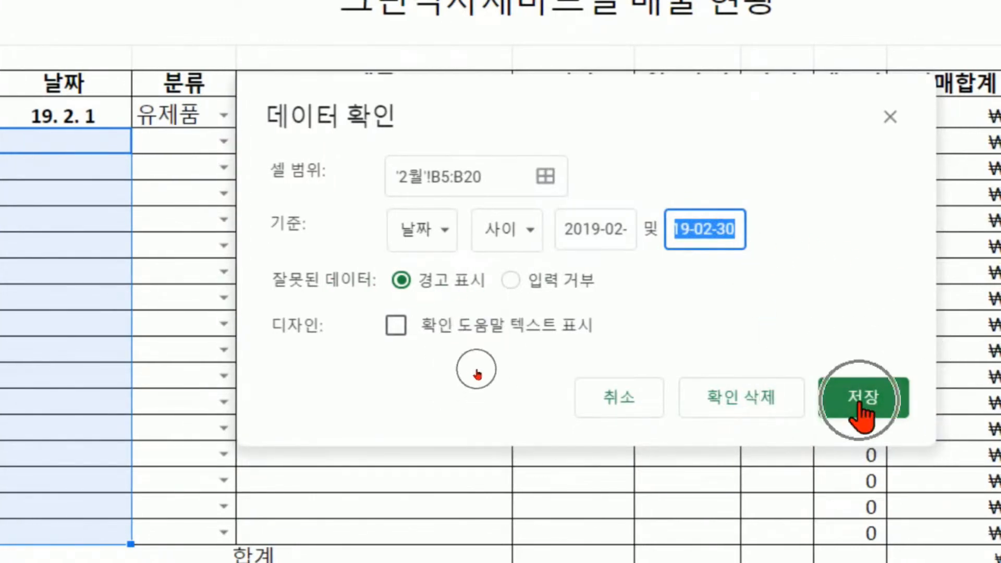
click(280, 271)
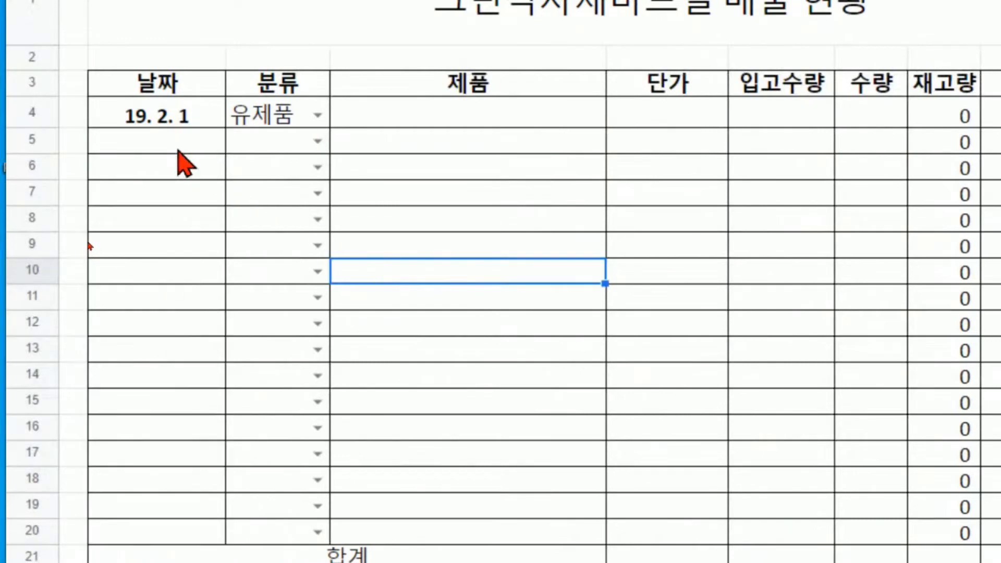
Enter the out-of-range date 2019-03-01 in cell B5 and reselect the cell
click(183, 157)
text(20)
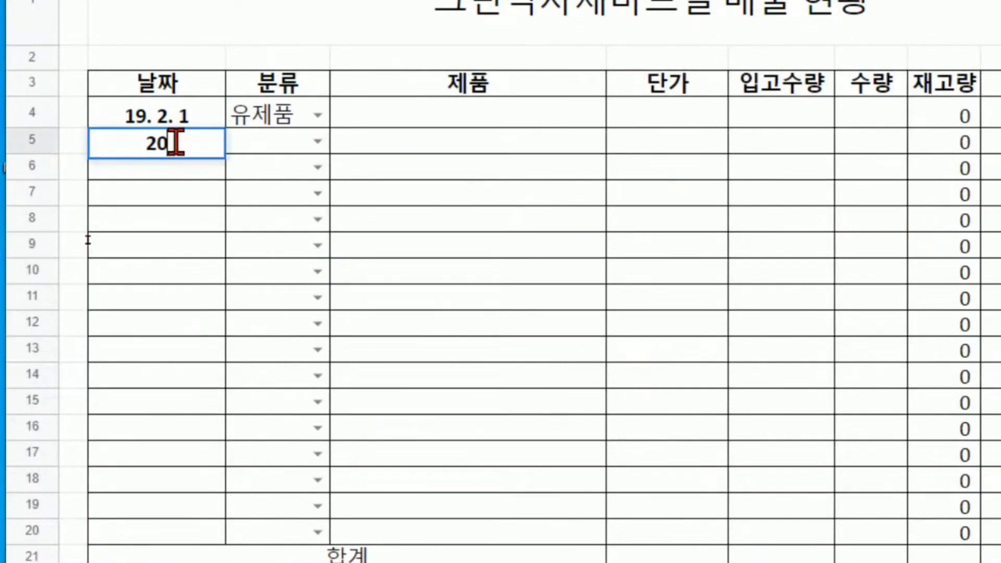
text(19-063)
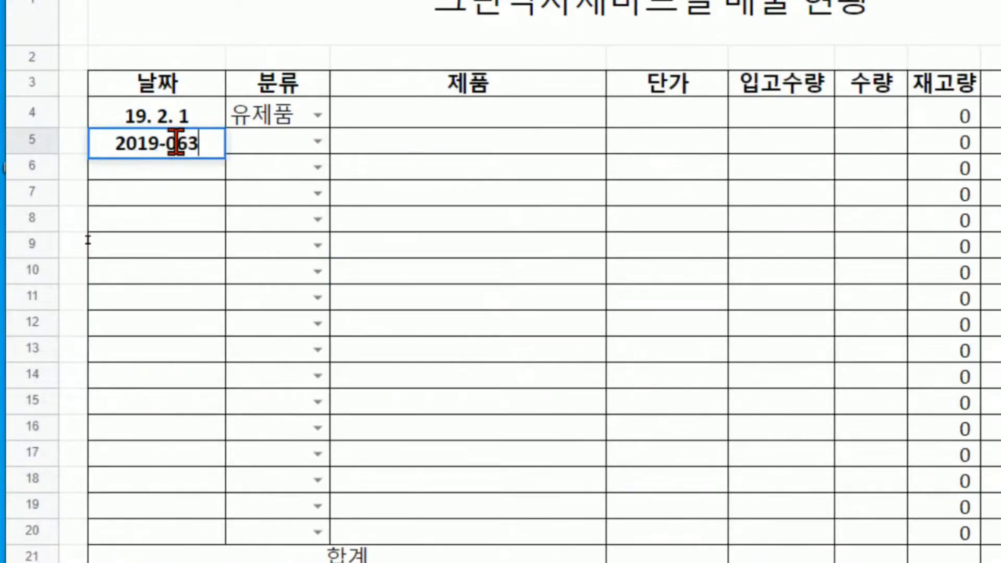
key(BackSpace)
key(BackSpace)
text(3-0)
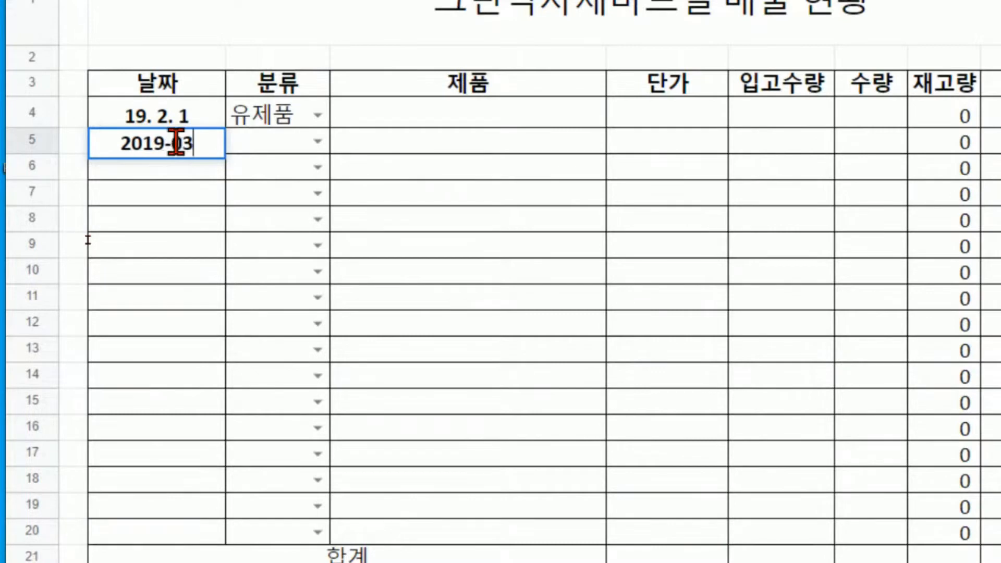
text(1)
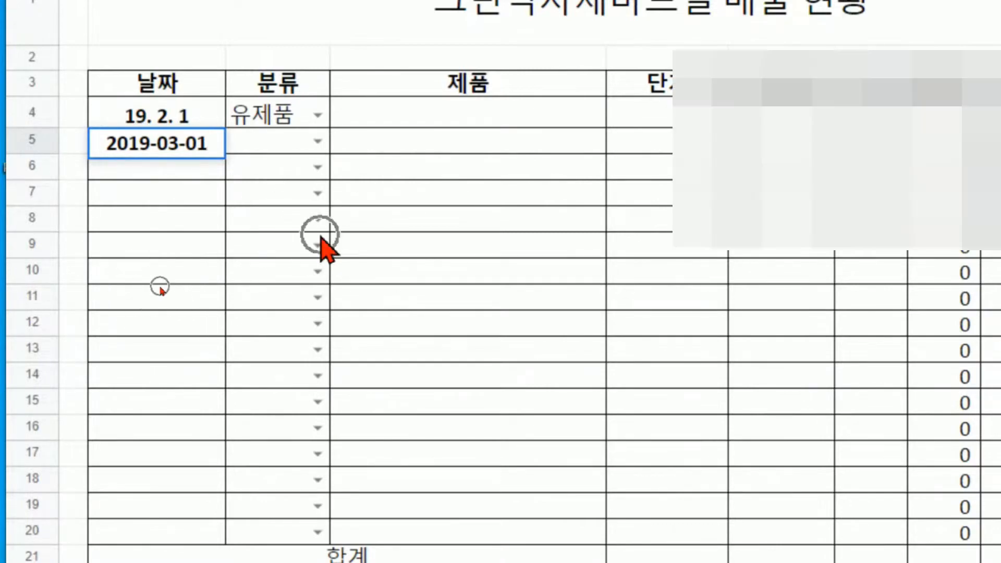
key(Return)
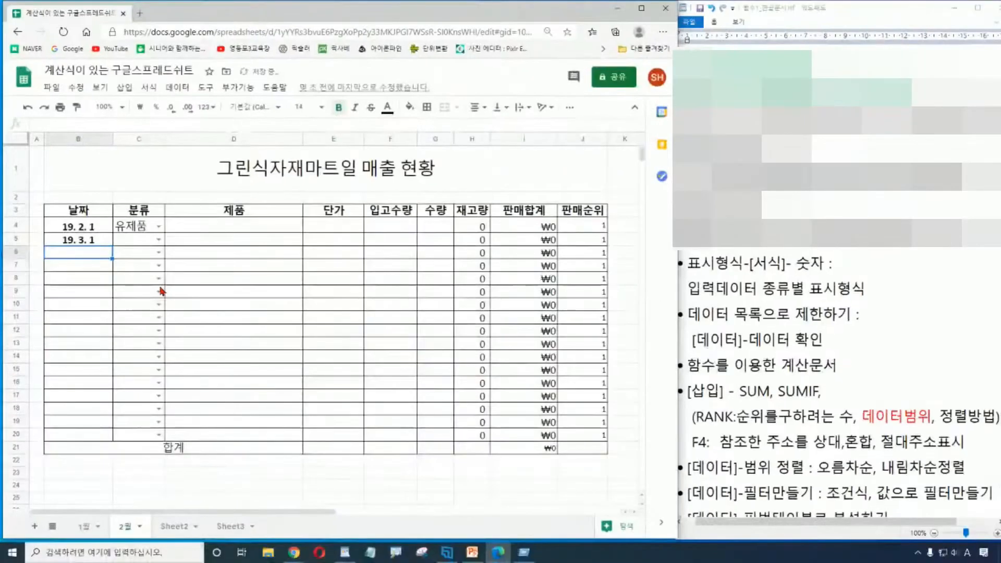
click(295, 34)
click(89, 239)
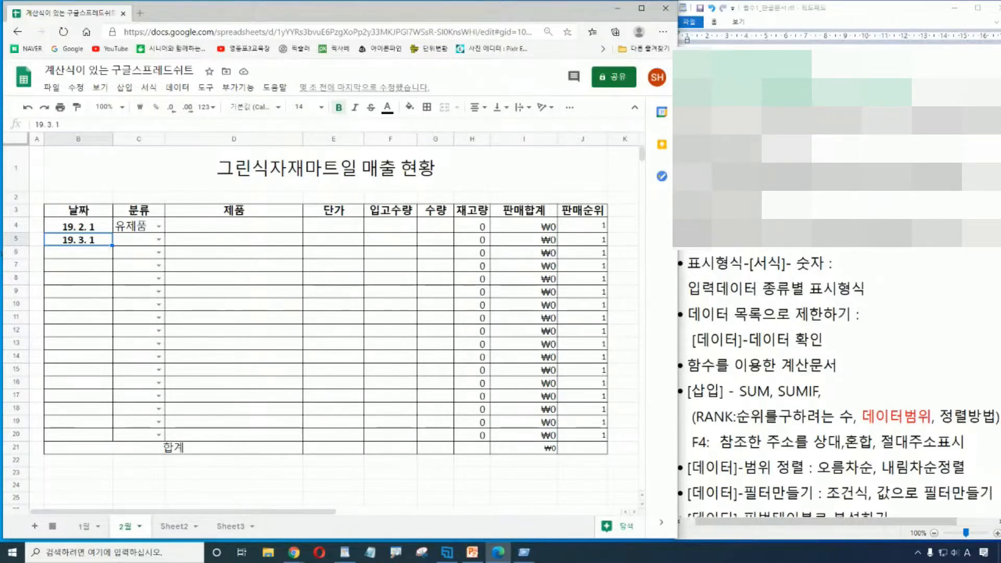
Switch to the WordPad notes and highlight the two lines on restricting data to a list
click(839, 380)
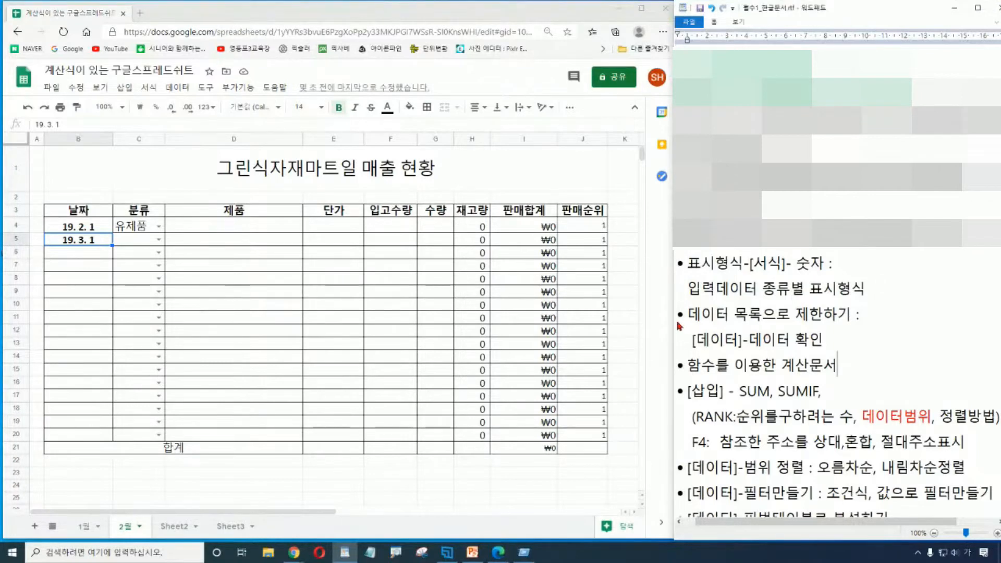
drag(689, 313, 864, 344)
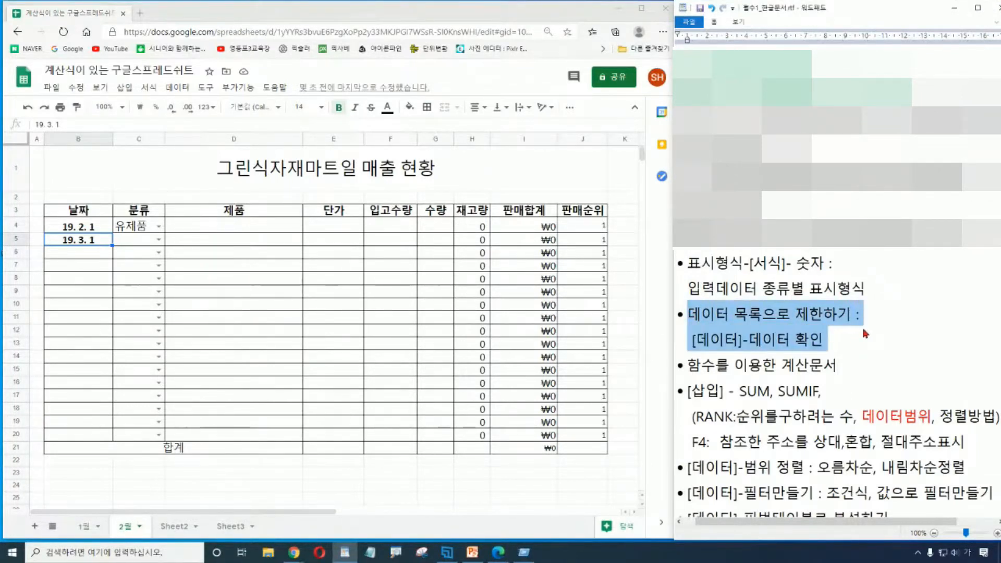
Return to the spreadsheet and review the category source list located beyond the sales table
drag(326, 512, 479, 512)
click(483, 486)
drag(451, 209, 452, 284)
drag(334, 512, 180, 511)
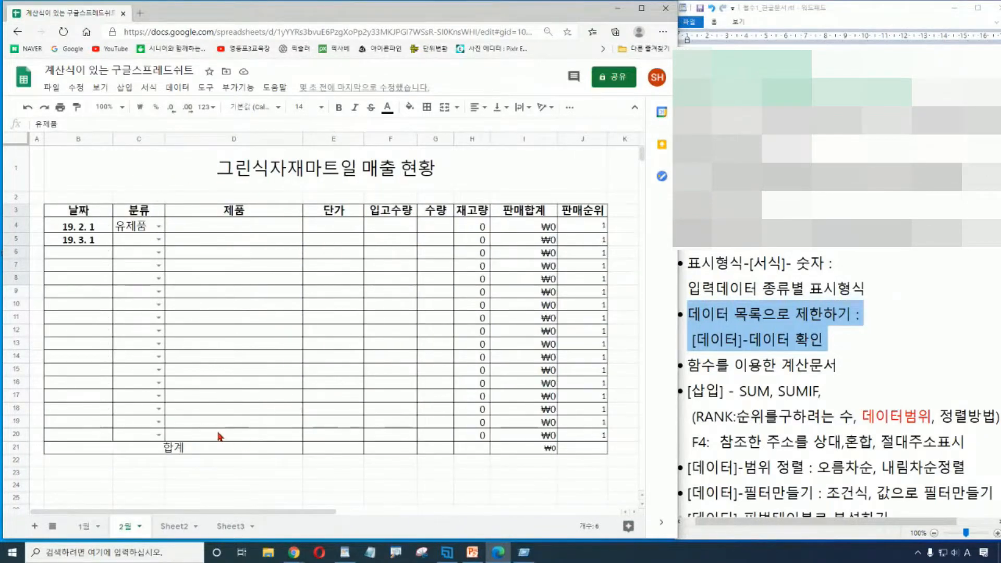
Remove the data validation rule from the 분류 cells C4:C20
drag(154, 232, 155, 437)
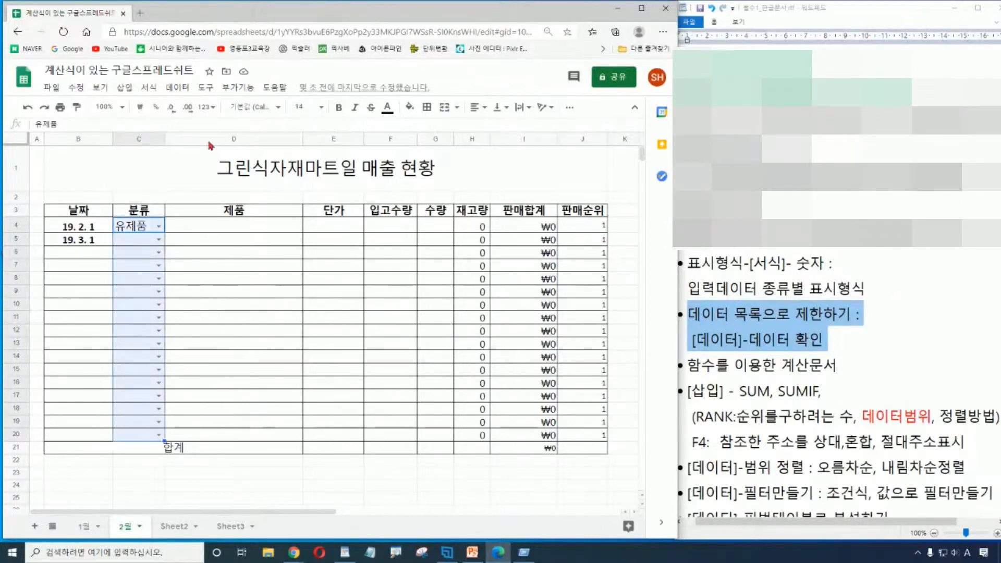
click(148, 87)
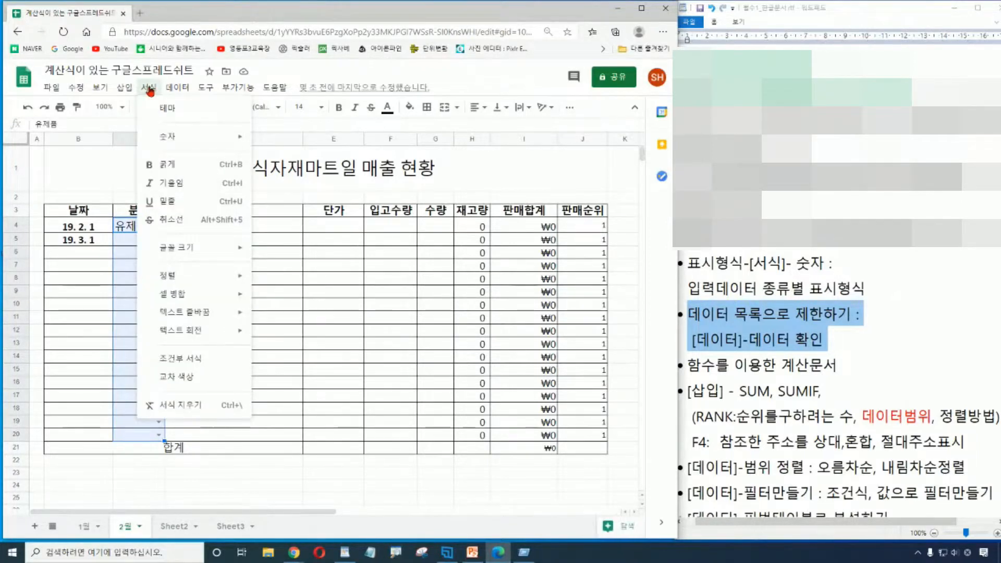
mouse_move(178, 87)
click(211, 285)
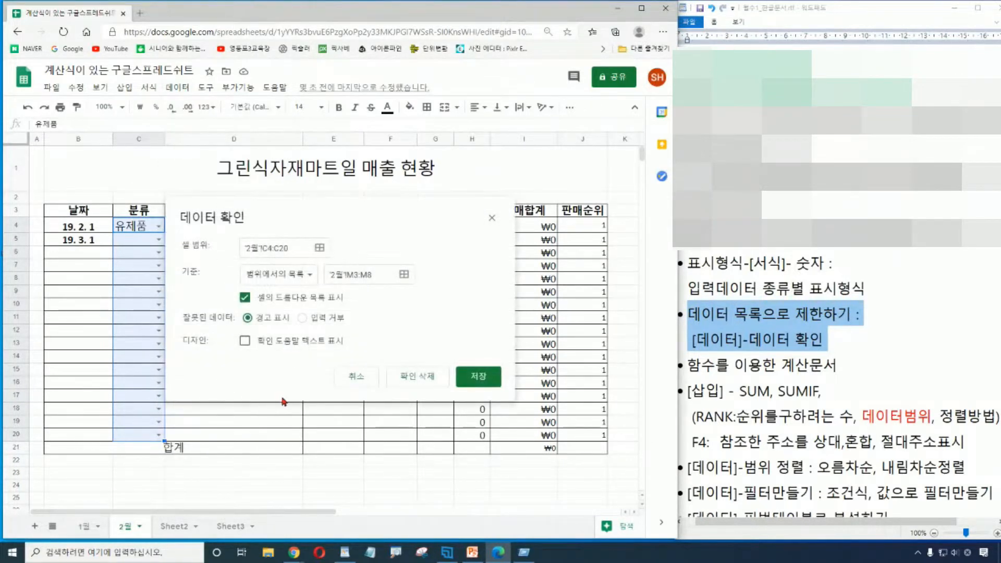
click(418, 376)
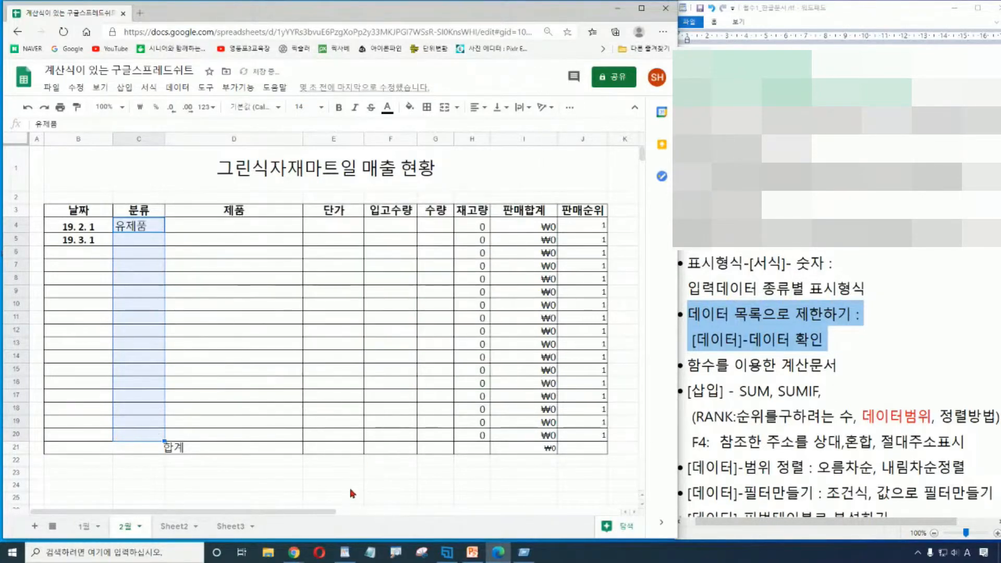
Enter the text tkxkd in C5 to test unrestricted input, and clear the cell
click(151, 241)
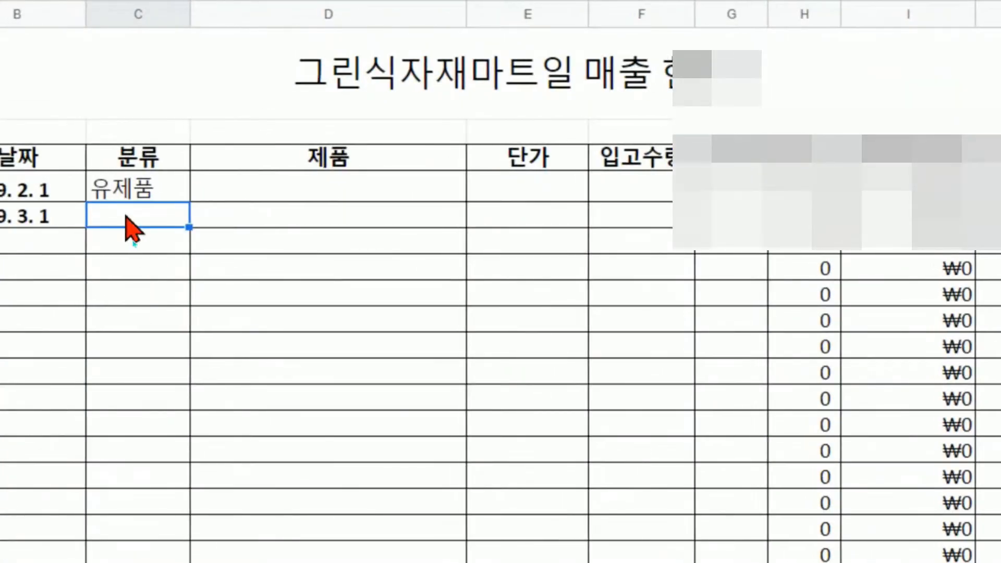
text(tkxkd)
key(Return)
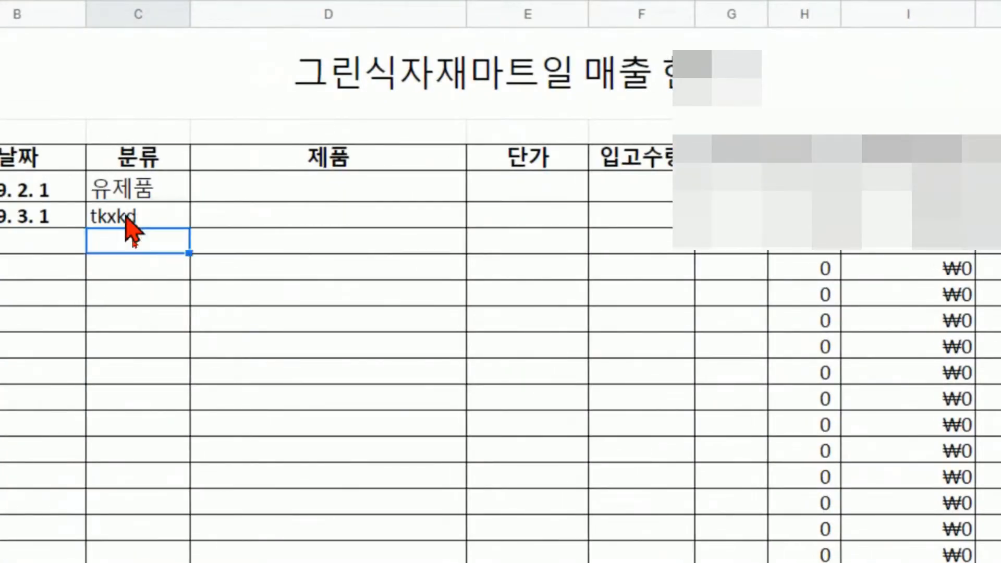
click(125, 217)
key(Delete)
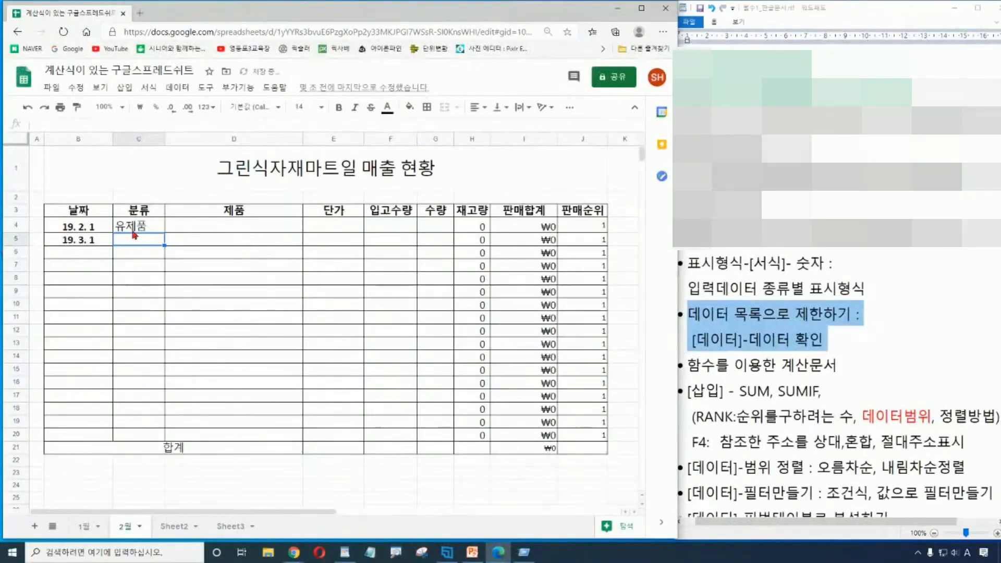
Delete the category 유제품 from cell C4
click(127, 194)
key(Delete)
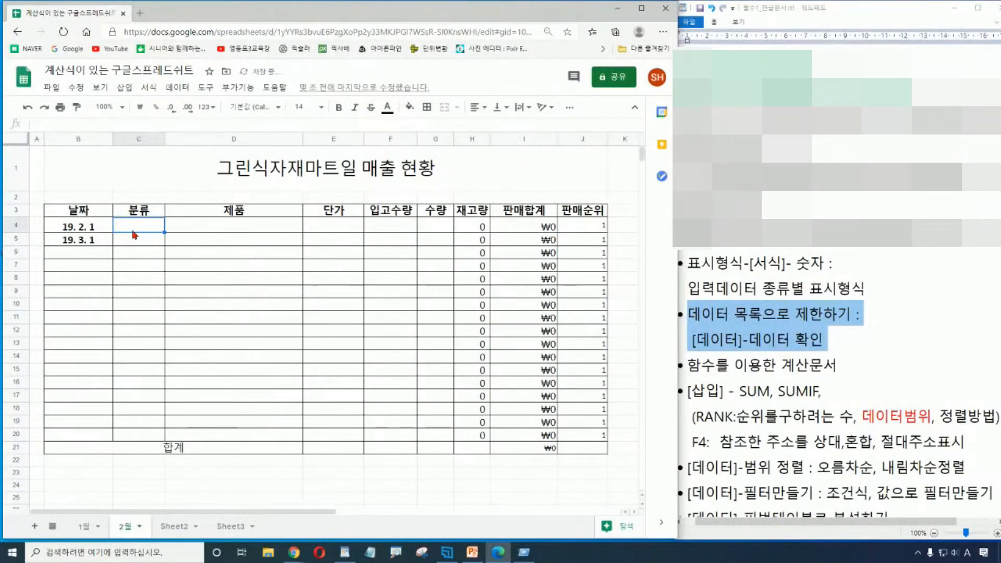
click(167, 189)
Apply data validation to C4:C20 as a list from range M3:M8, showing the in-cell dropdown and warnings for invalid data
drag(149, 229, 146, 437)
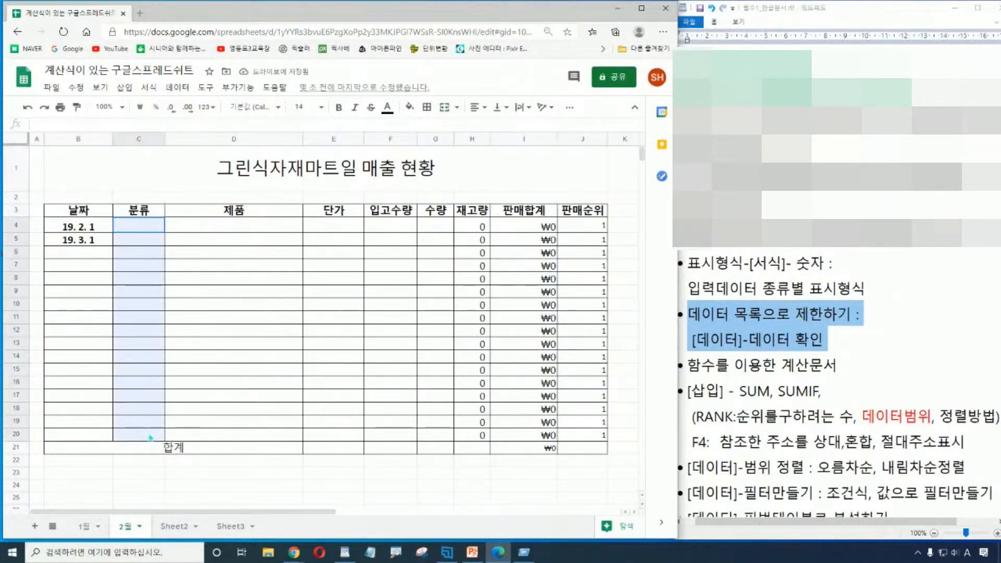
click(177, 87)
click(238, 289)
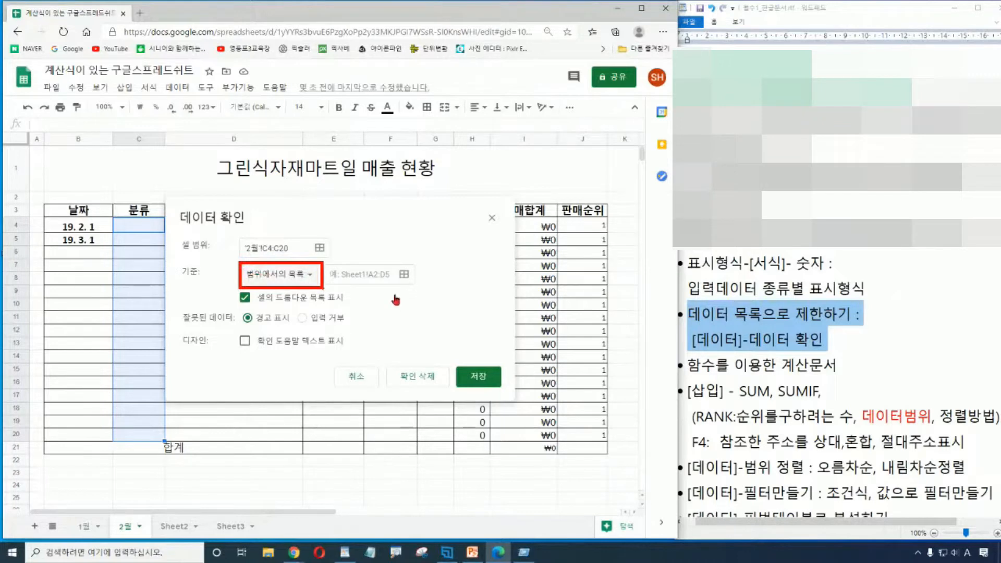
click(362, 275)
drag(291, 514, 377, 513)
drag(556, 217, 568, 279)
click(337, 289)
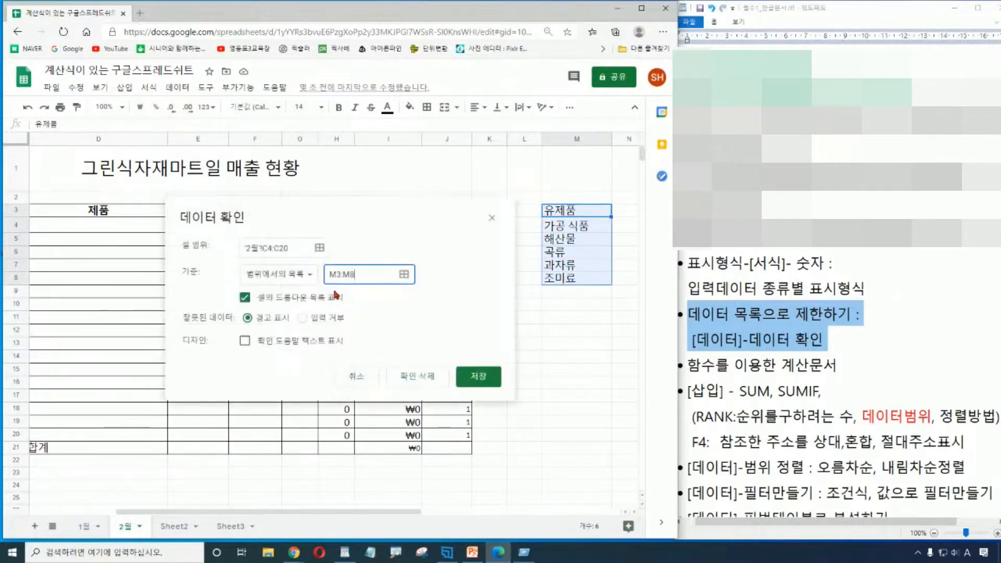
click(483, 381)
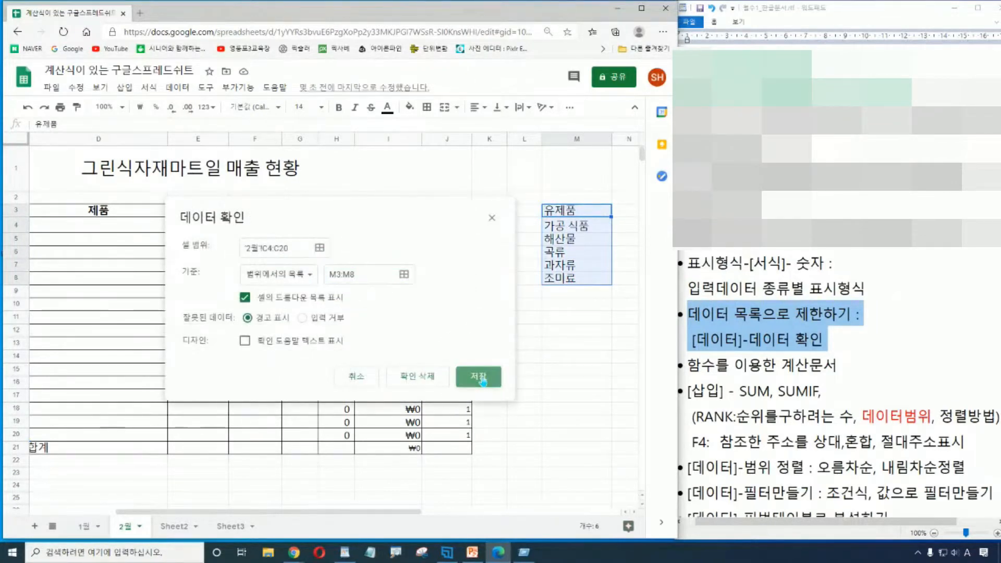
click(569, 383)
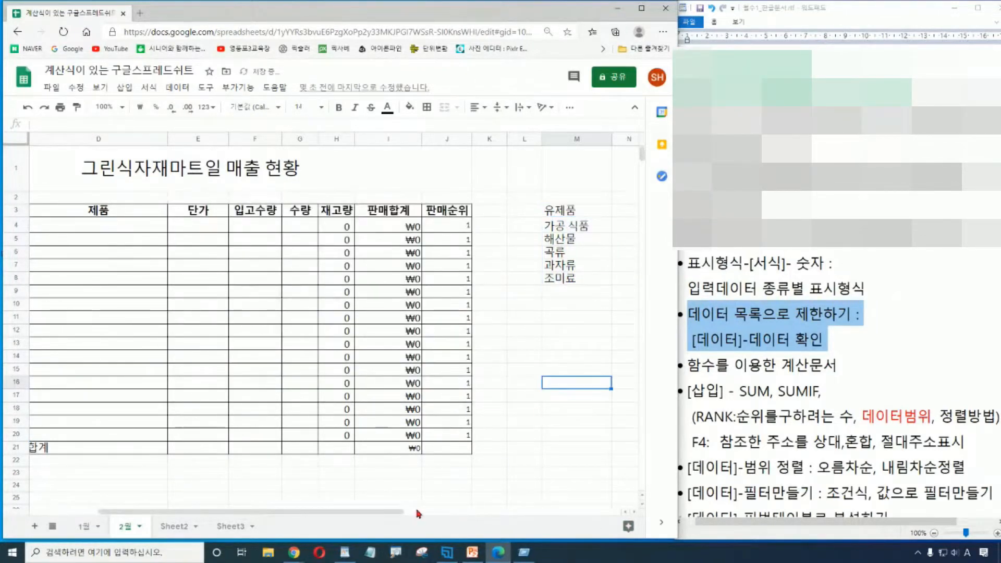
Choose 유제품 from the dropdown in C4 and delete the date in B5
drag(250, 511, 182, 512)
click(158, 229)
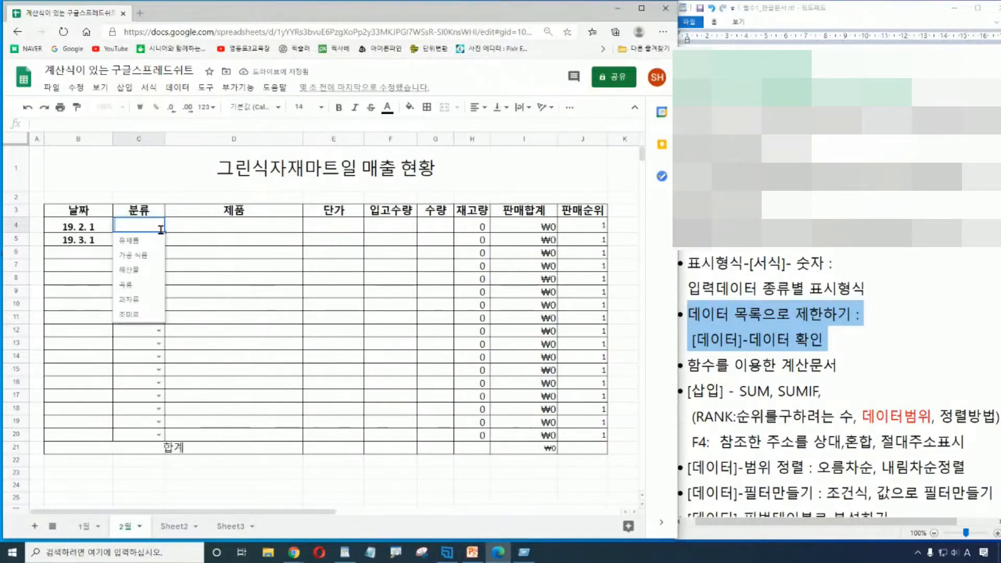
click(133, 252)
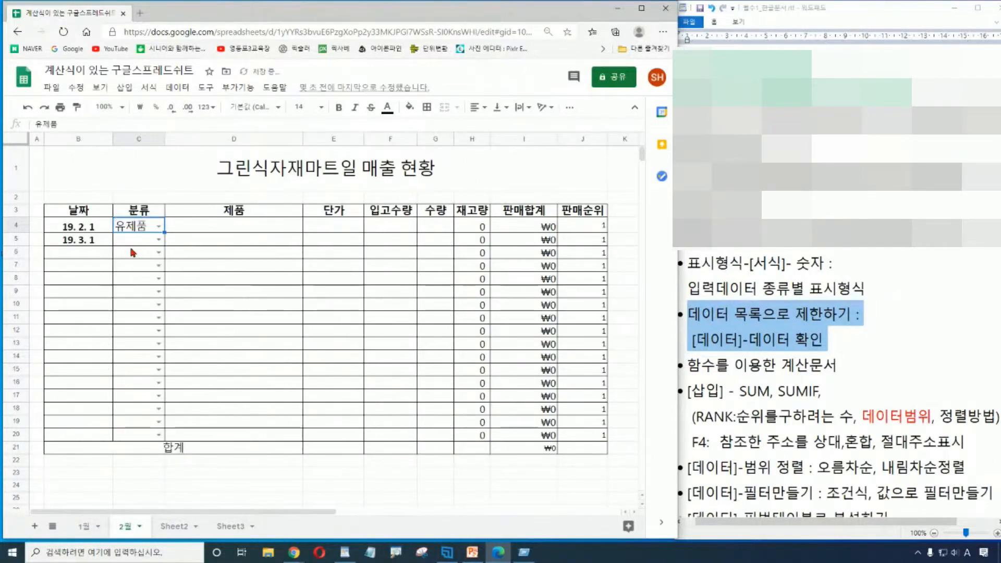
click(81, 243)
key(Delete)
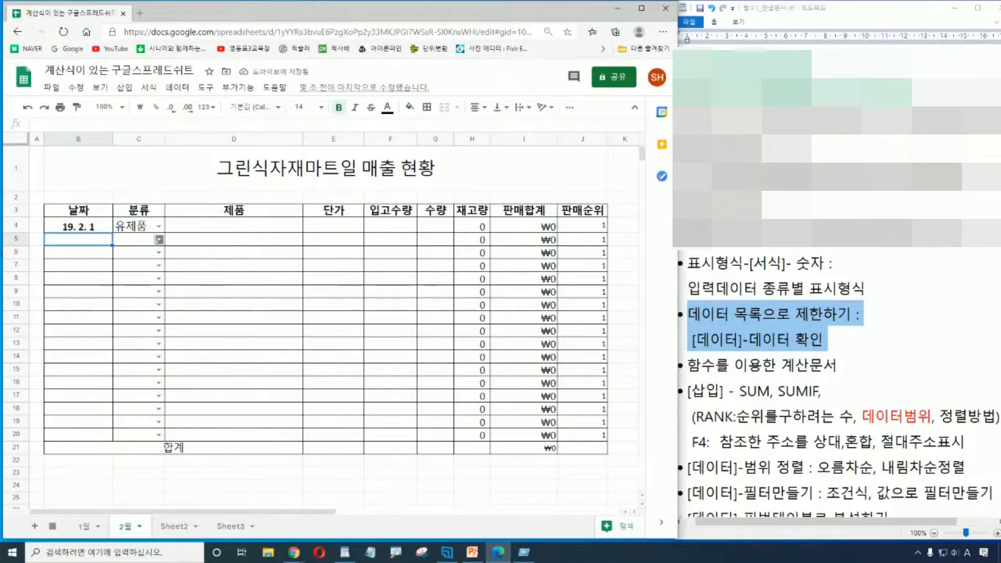
Choose 가공 식품 in C5 and 곡류 in C6 from the 분류 dropdowns
click(159, 239)
click(137, 277)
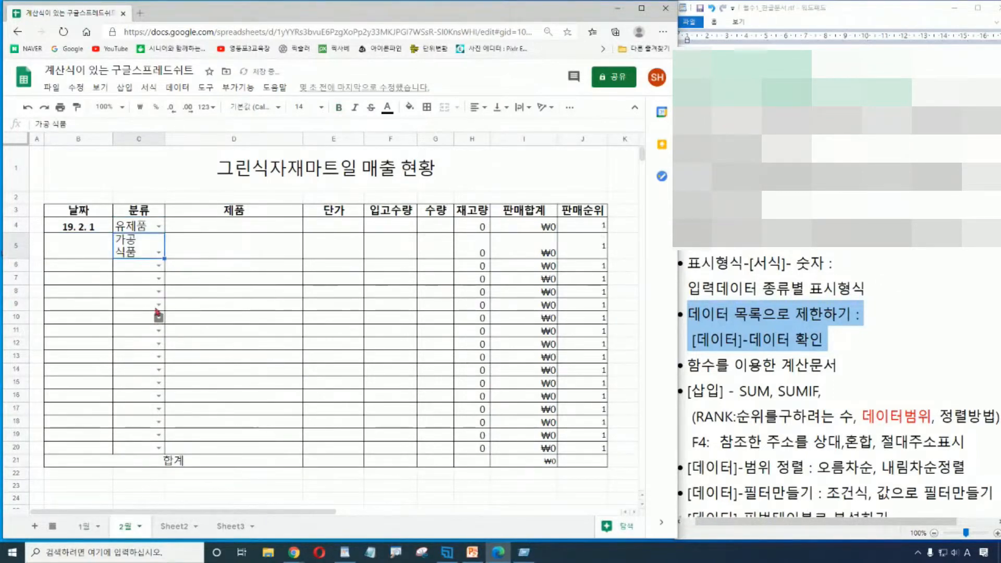
click(159, 266)
click(134, 331)
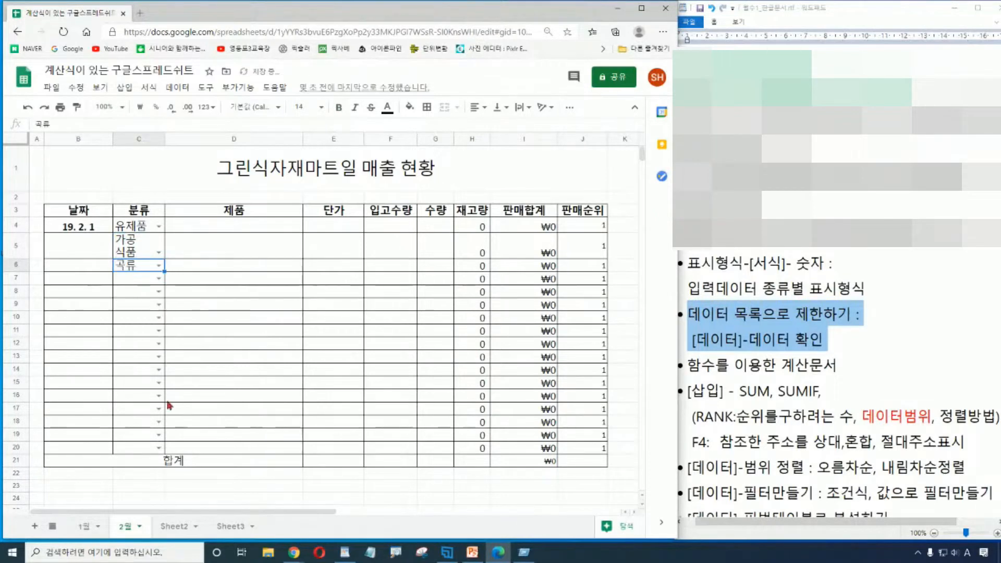
Widen the 분류 column C so that 가공 식품 fits on one line
click(139, 138)
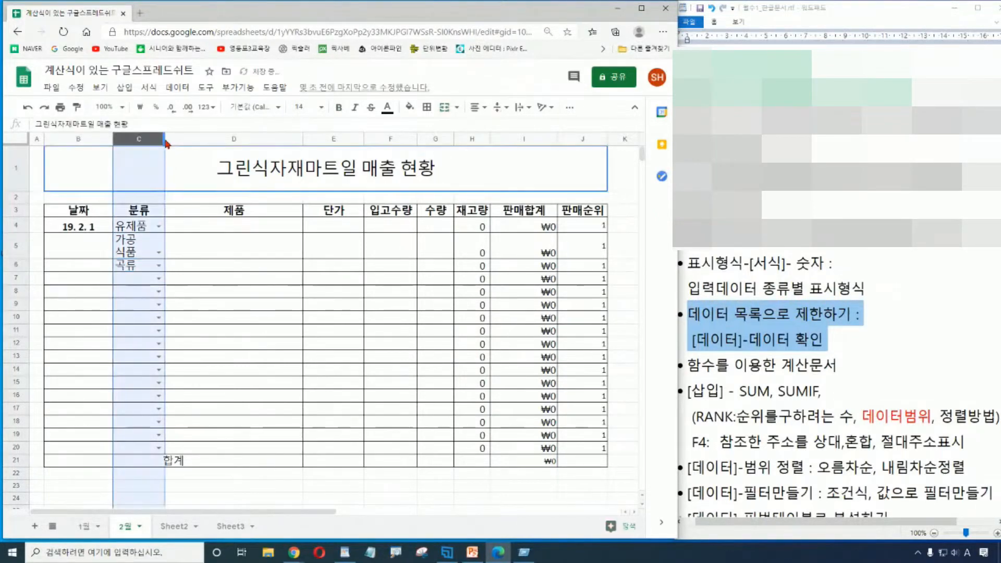
drag(165, 139, 186, 145)
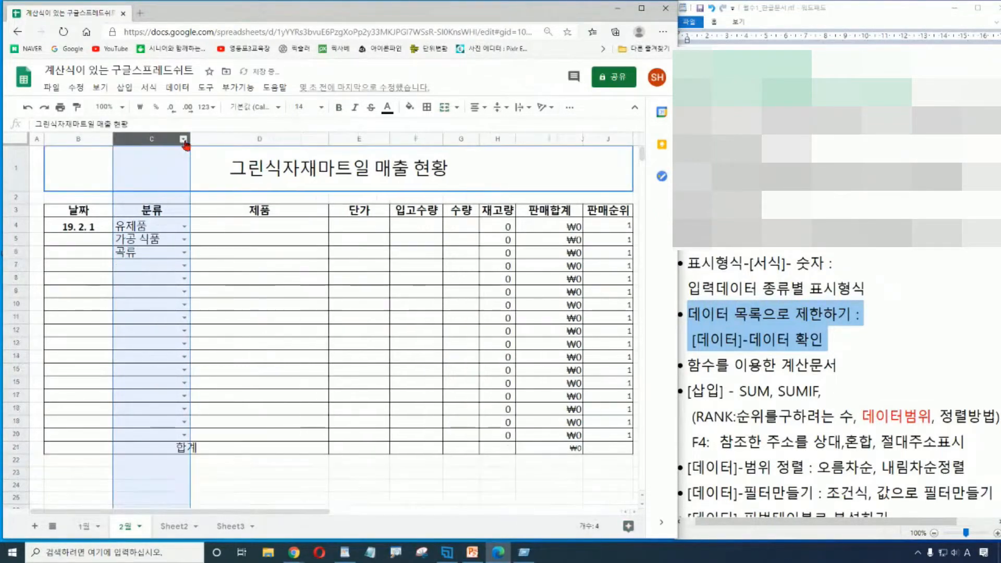
click(321, 472)
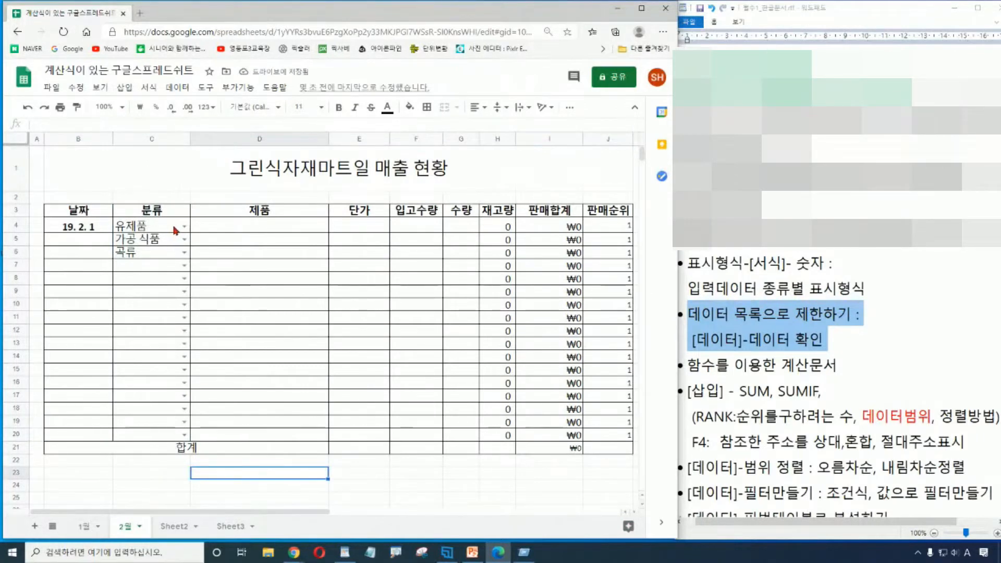
Switch to the WordPad notes, review the item on restricting data to a list, and return to the spreadsheet
click(704, 323)
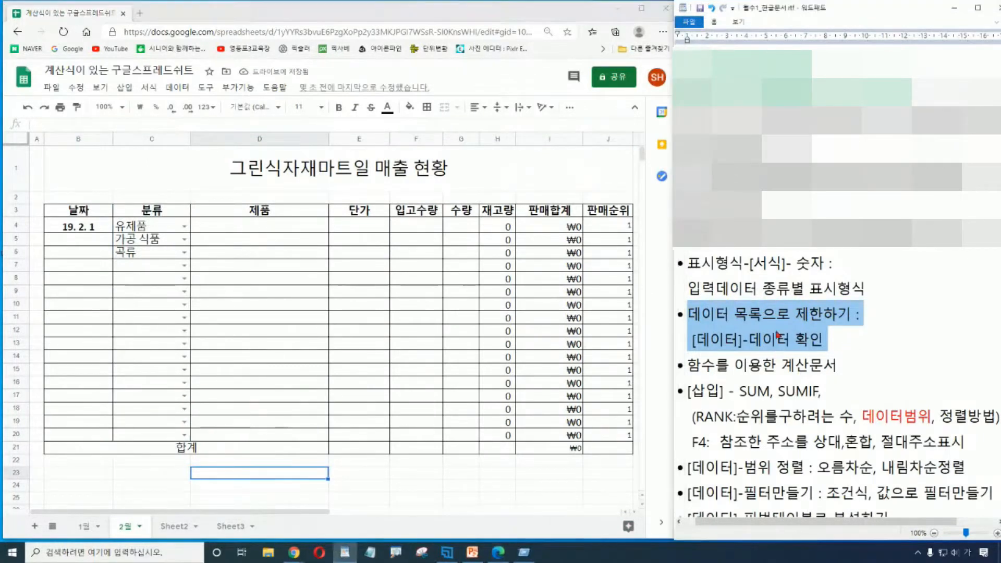
click(690, 316)
drag(690, 315, 834, 342)
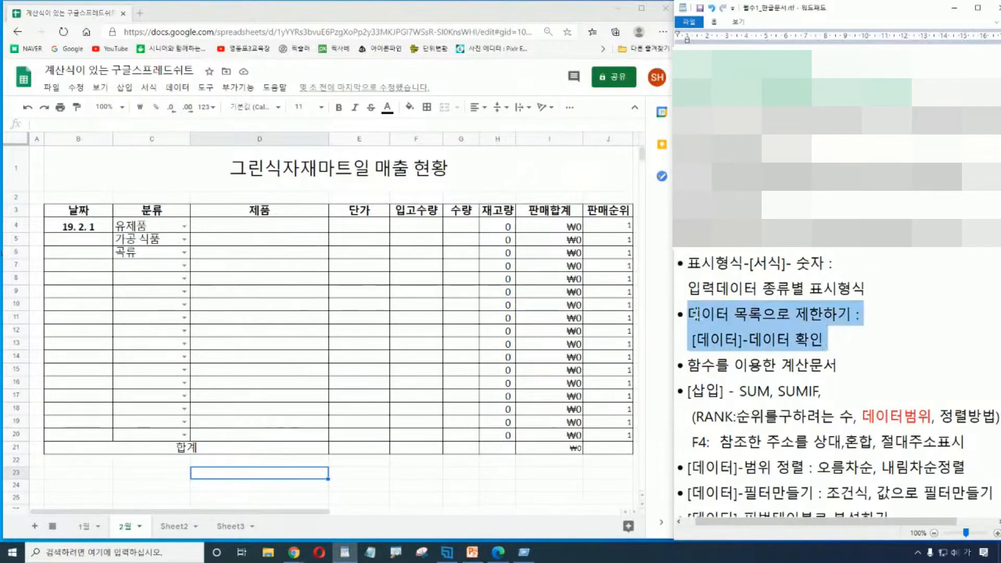
click(937, 343)
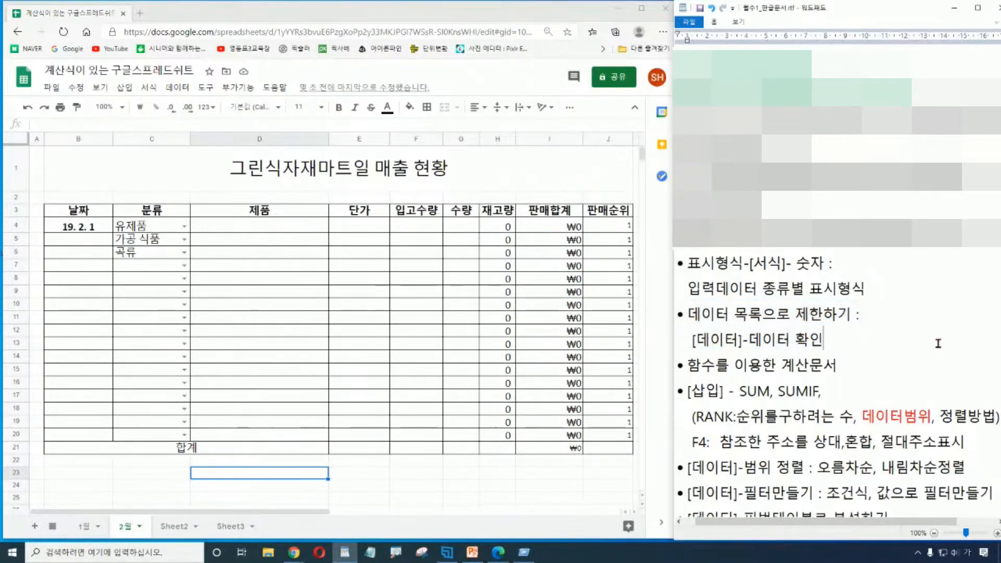
click(463, 488)
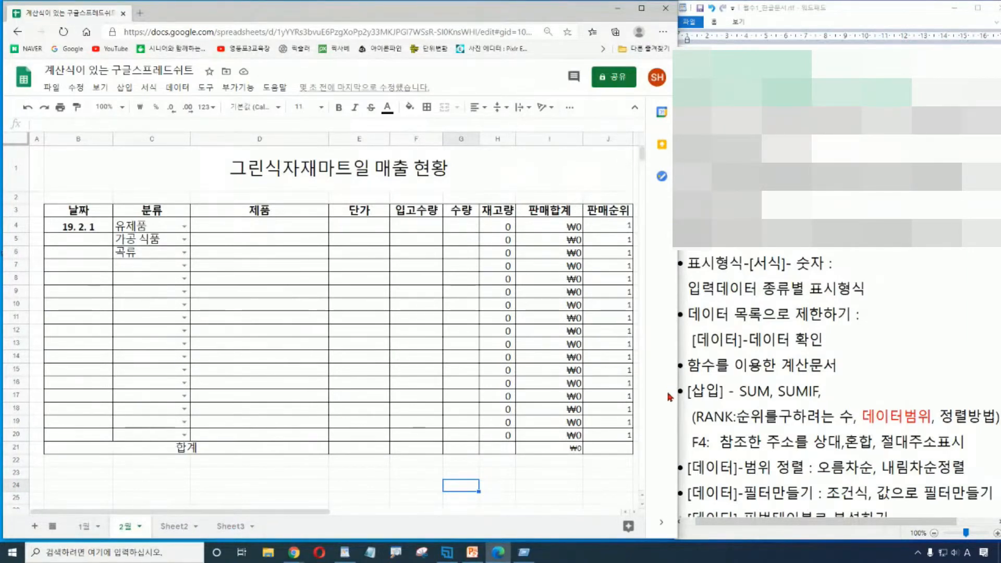
Duplicate the 2월 sheet and edit the copy's name, replacing 2 with 3 and removing the trailing word 사본
click(138, 528)
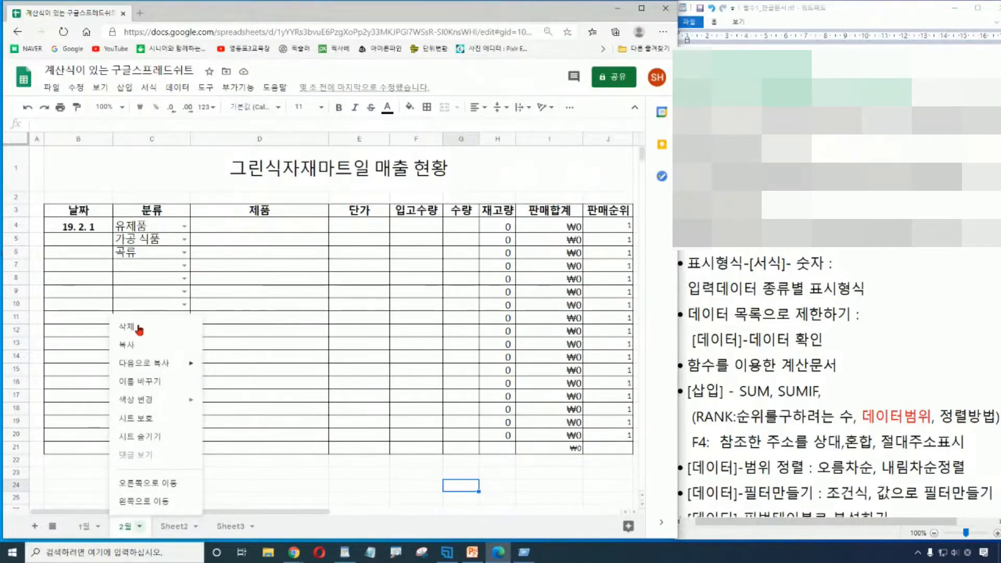
click(141, 350)
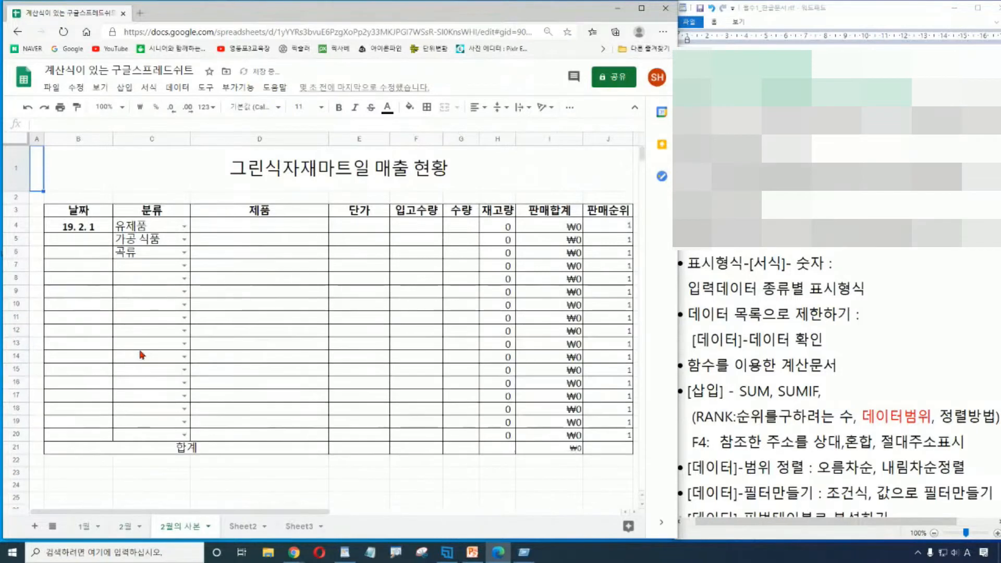
double_click(164, 528)
click(163, 529)
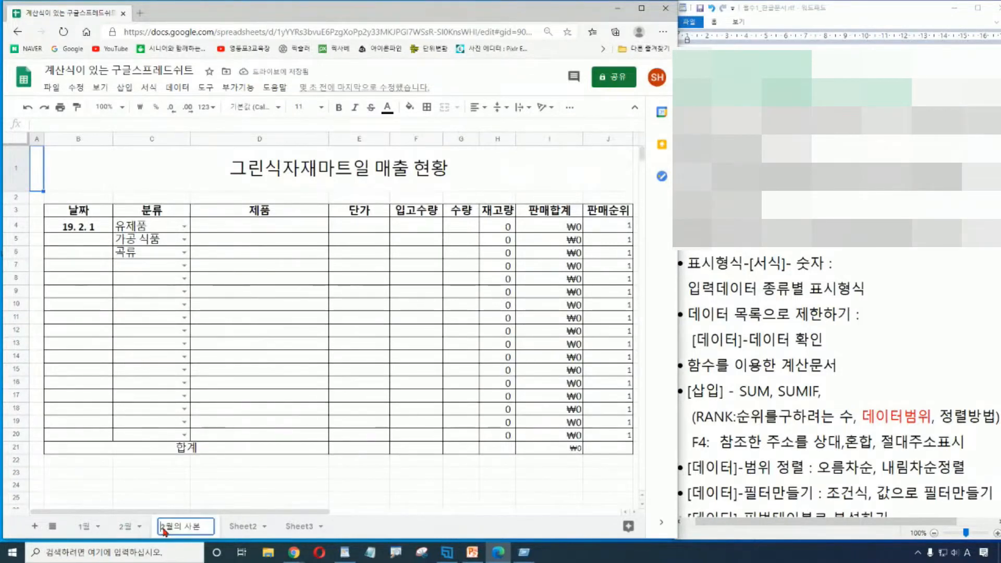
text(3)
click(203, 531)
key(BackSpace)
key(BackSpace)
key(BackSpace)
key(BackSpace)
key(BackSpace)
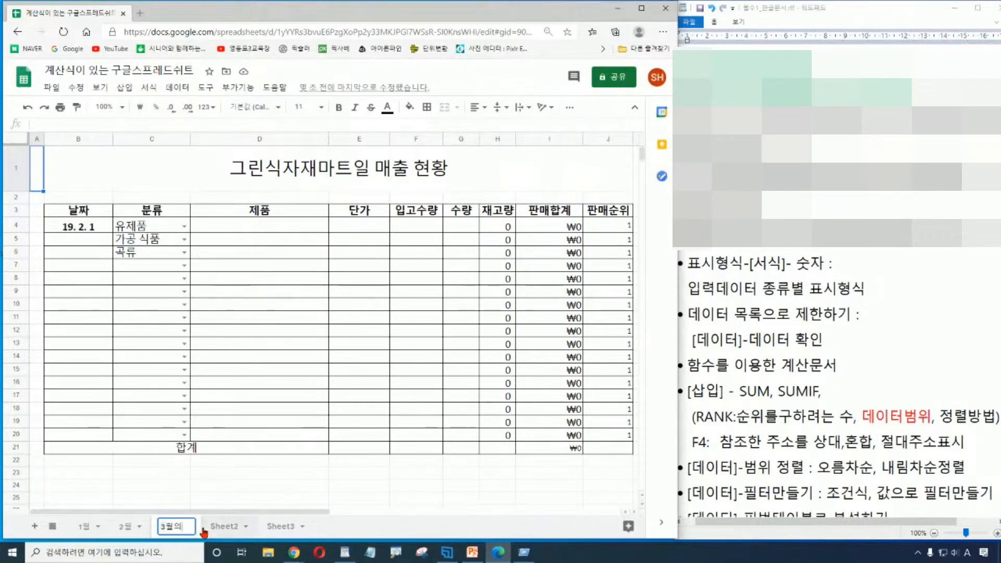
text(j)
key(Return)
text(\)
Correct the copied sheet's name to 3월
double_click(174, 526)
key(BackSpace)
key(BackSpace)
key(BackSpace)
key(BackSpace)
key(Hangul)
text(월)
key(Return)
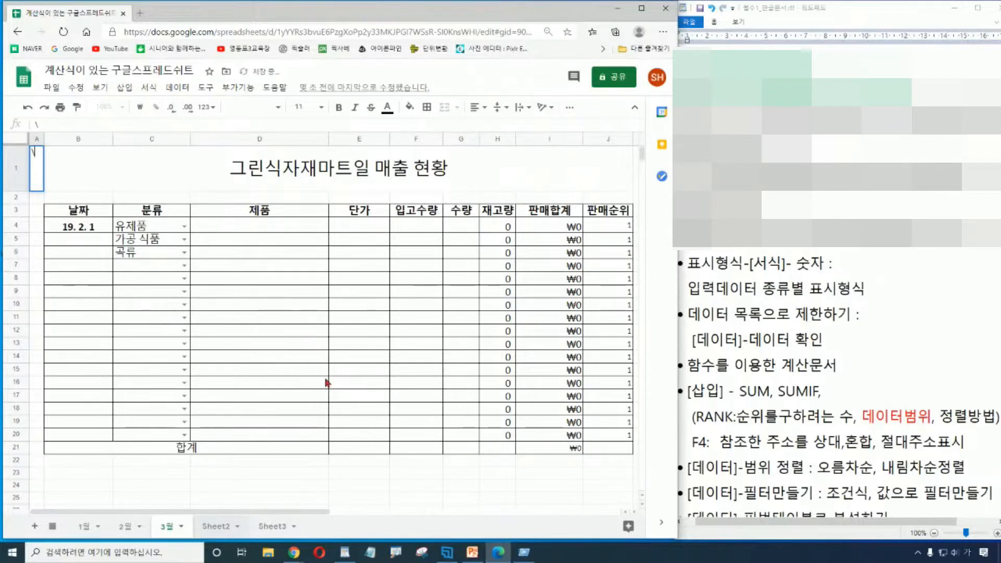
click(497, 473)
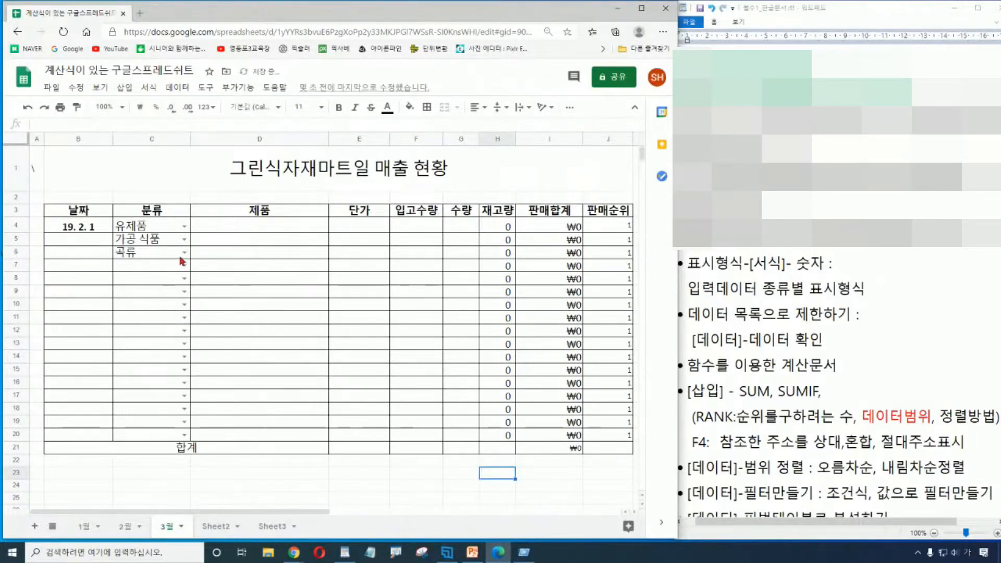
Clear the categories in C4:C6 and the date in B4 on the 3월 sheet
click(183, 253)
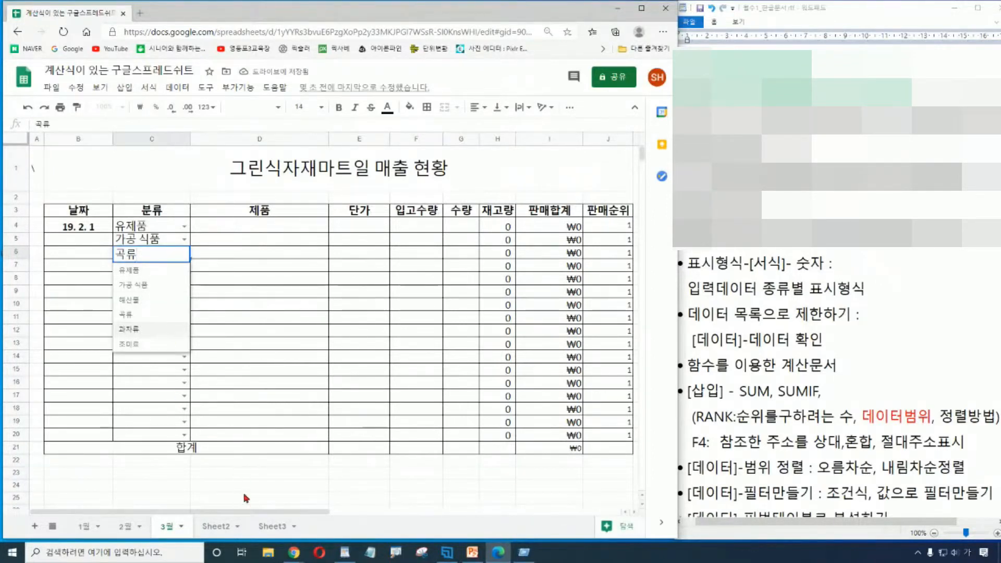
key(Return)
key(Delete)
key(Up)
key(Delete)
key(Up)
key(Delete)
key(Left)
key(Delete)
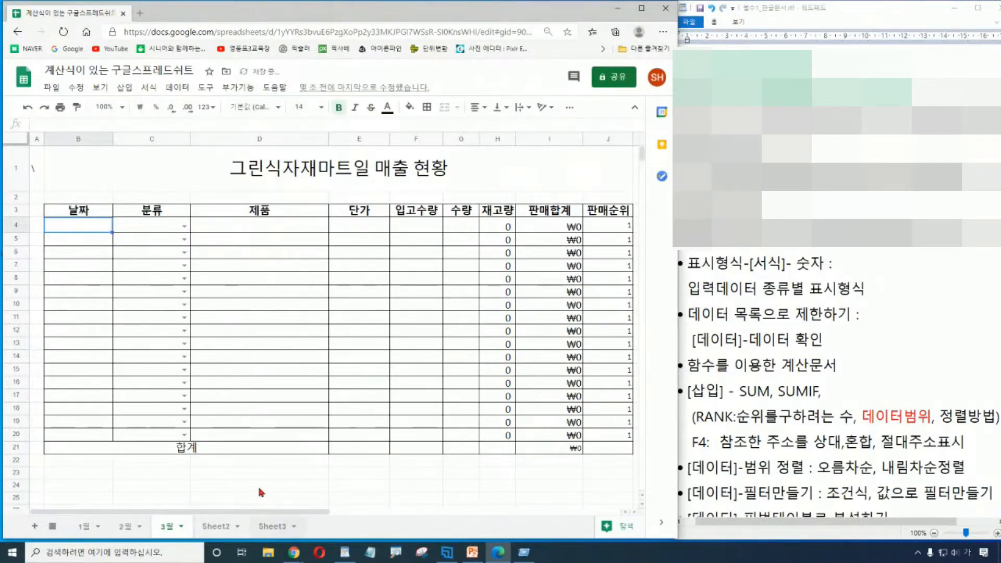
click(166, 231)
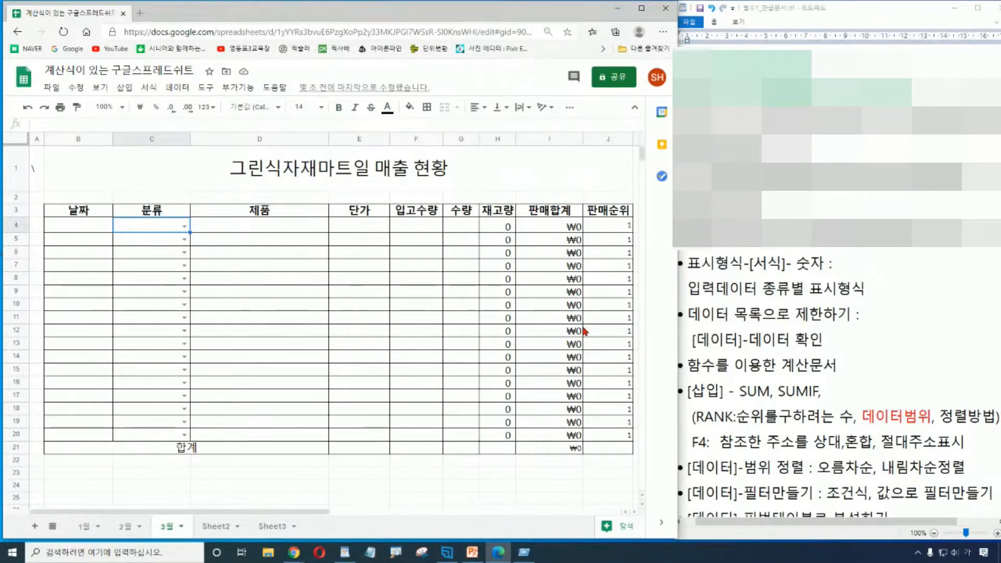
On the 2월 sheet, fill row 4 with a 단가 of 5000, an 입고수량 of 200 and a 수량 of 50
click(125, 527)
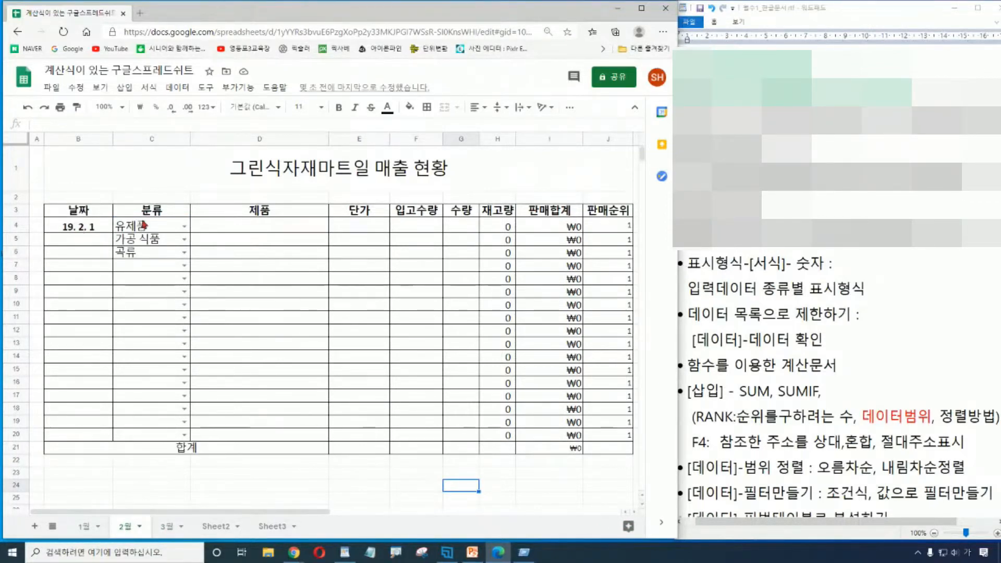
click(361, 228)
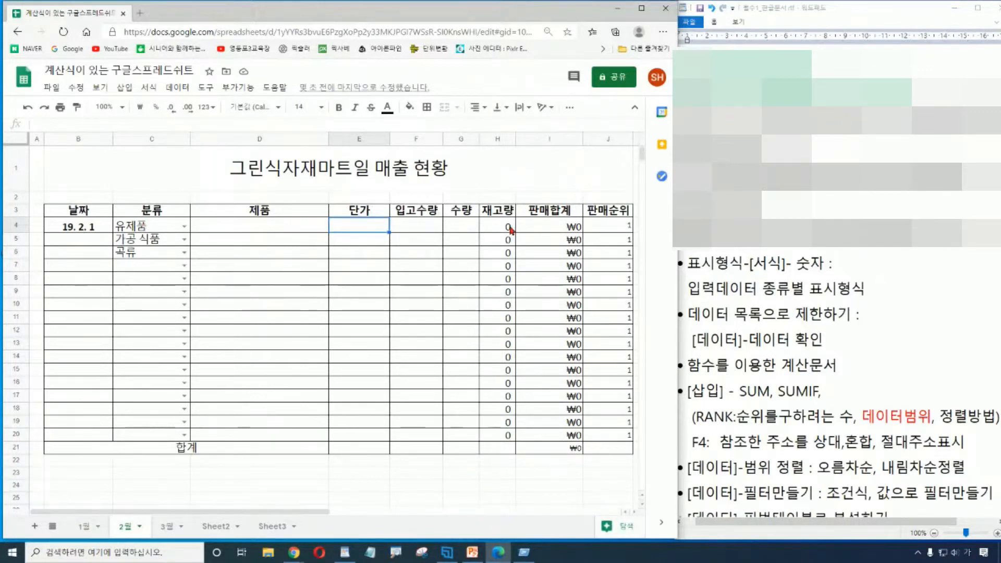
text(5,000)
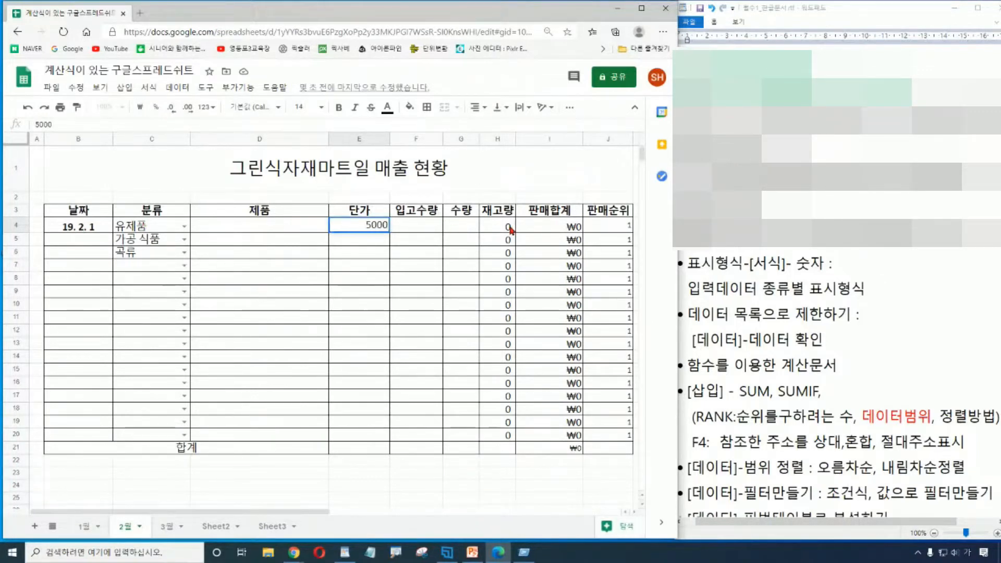
key(Return)
click(433, 229)
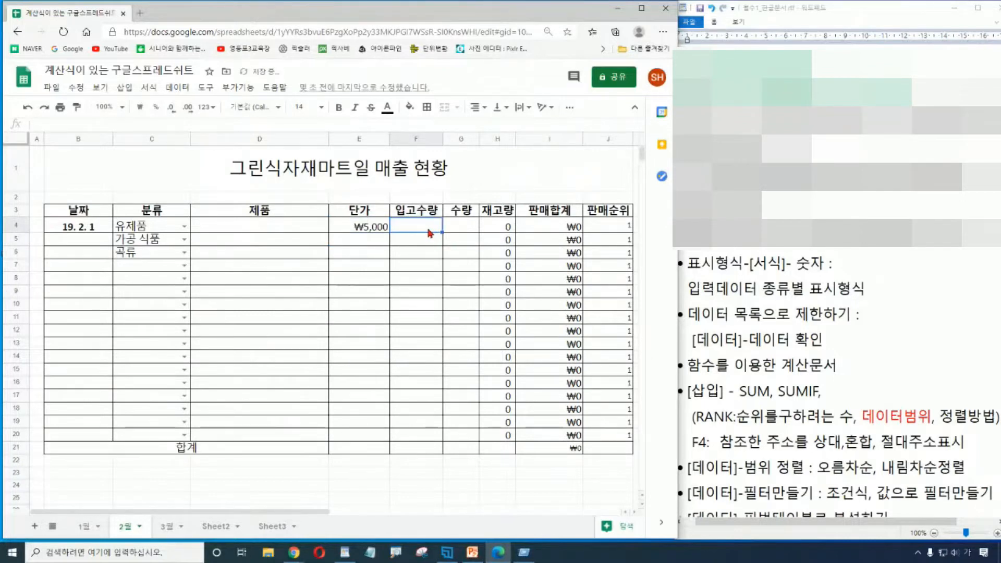
text(200)
key(Return)
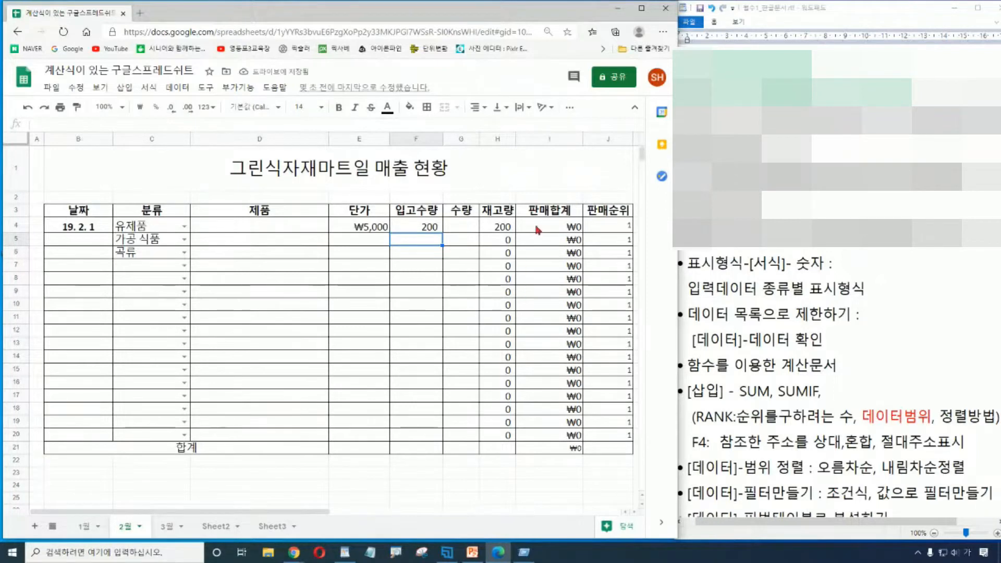
click(459, 227)
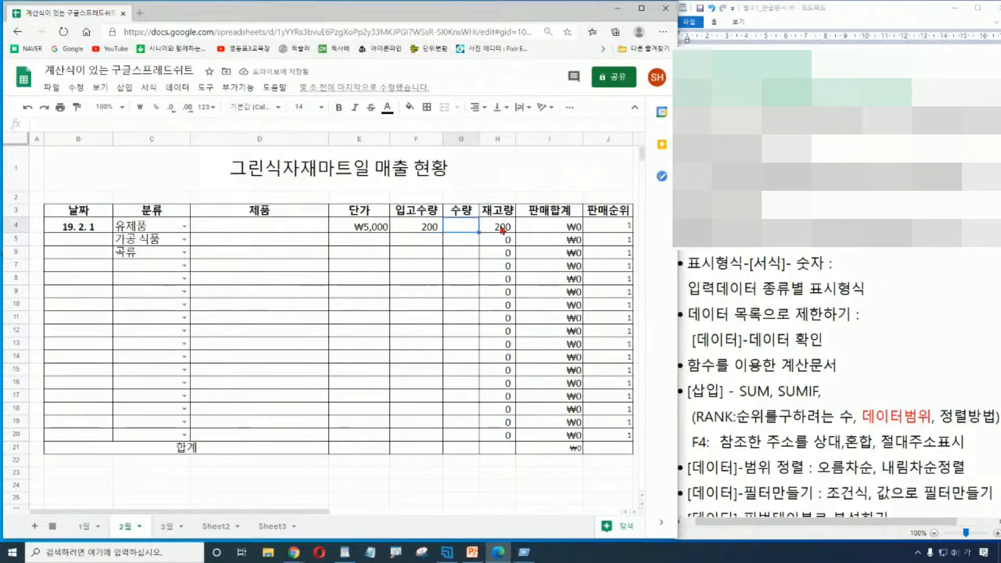
text(50)
key(Return)
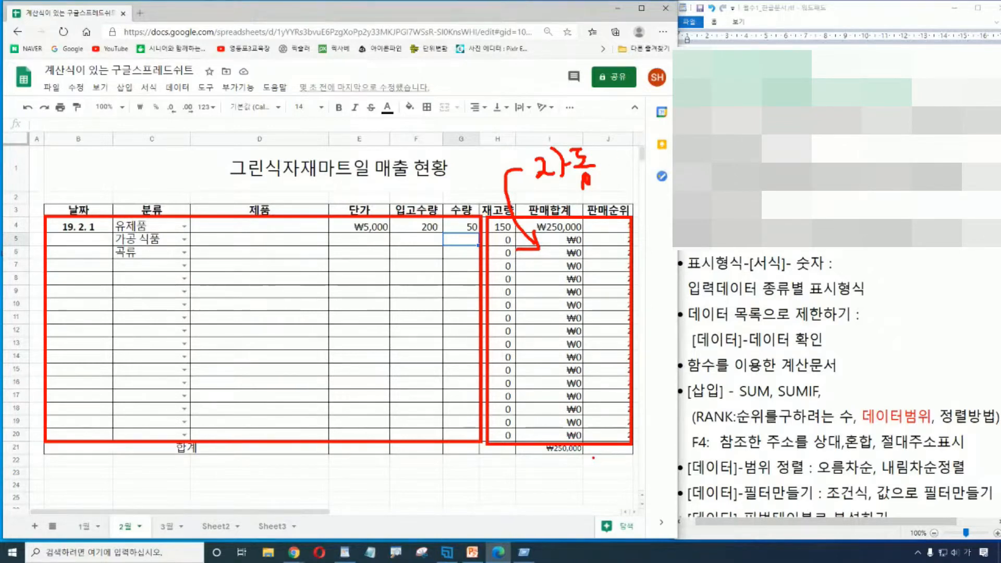
key(Escape)
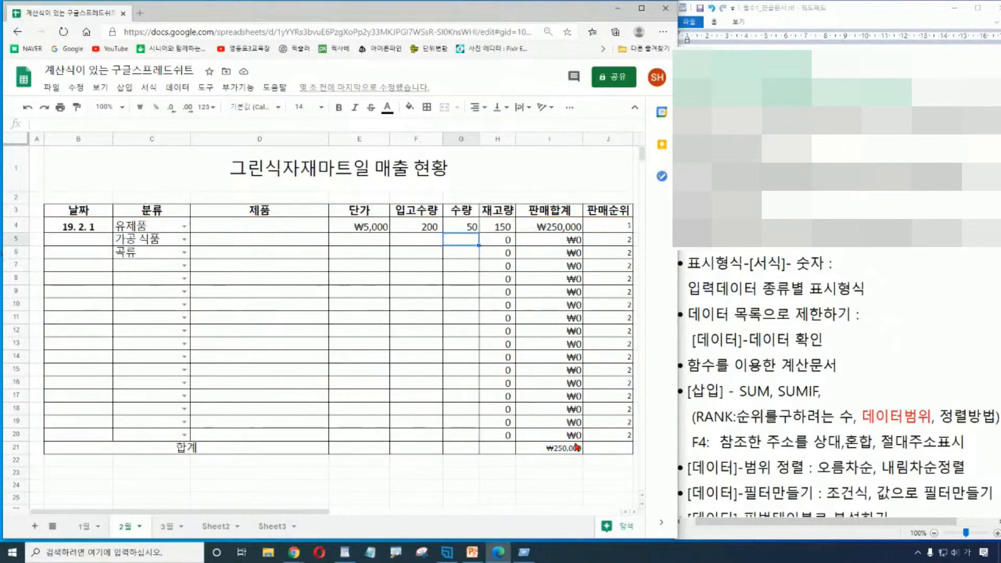
click(571, 490)
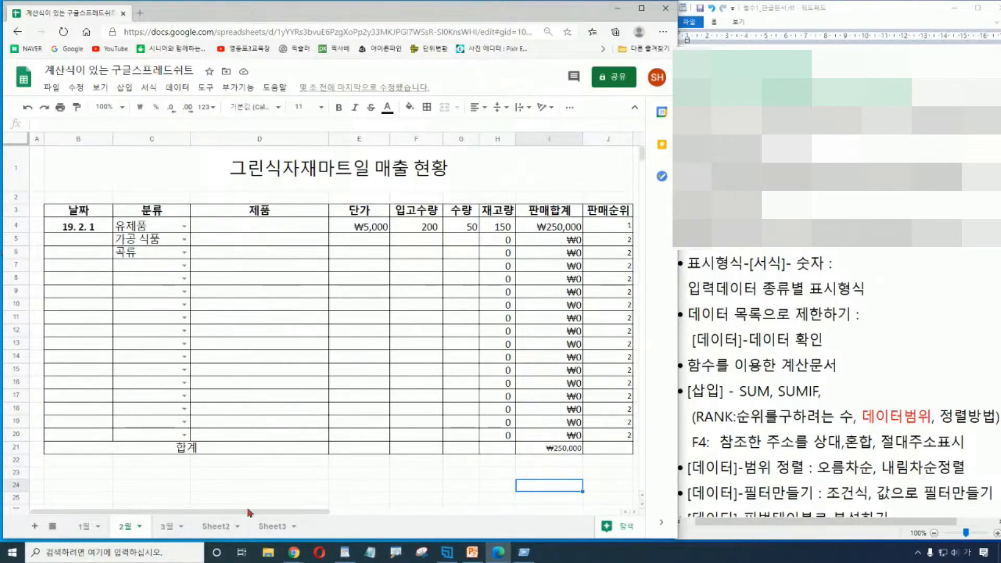
Open the 1월 sheet, then switch to the WordPad notes and highlight the line about range sorting in ascending and descending order
click(83, 528)
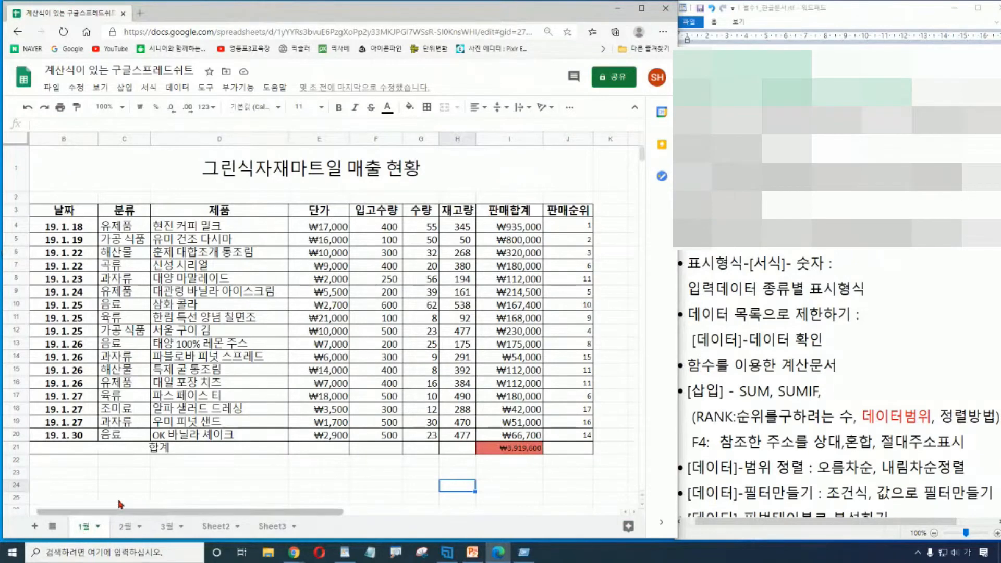
click(142, 487)
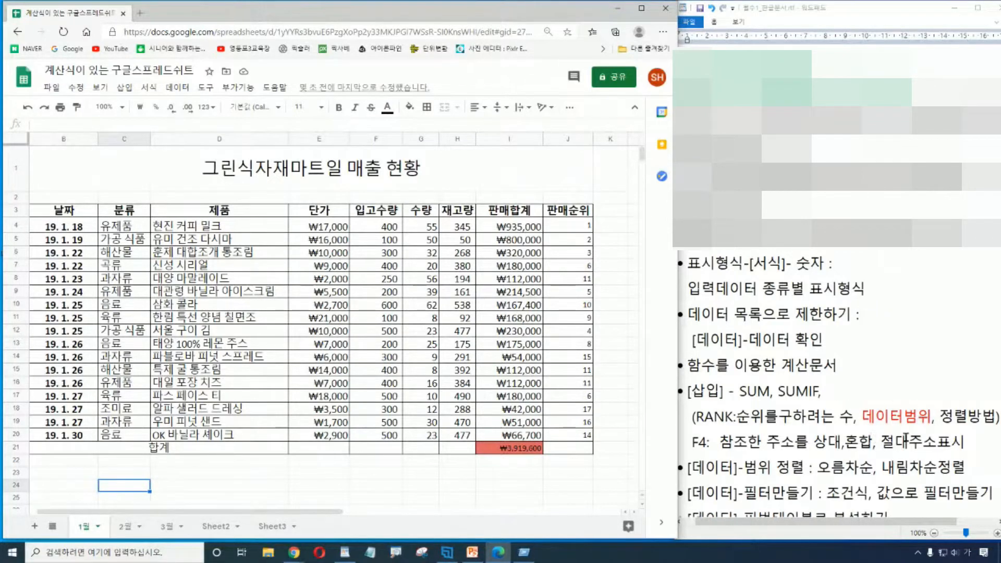
click(906, 367)
scroll(834, 338, down, 3)
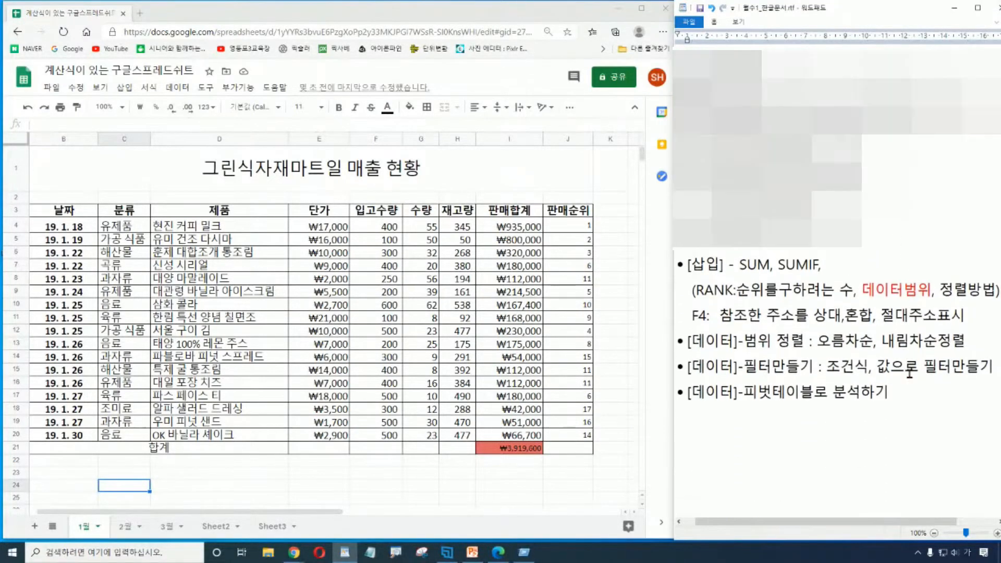
drag(691, 331, 969, 331)
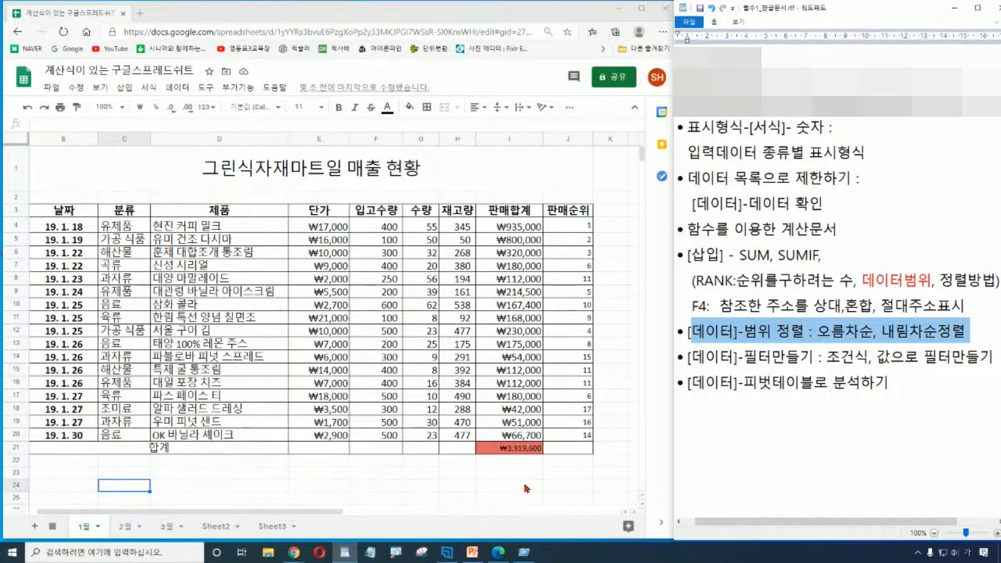
drag(508, 472, 521, 486)
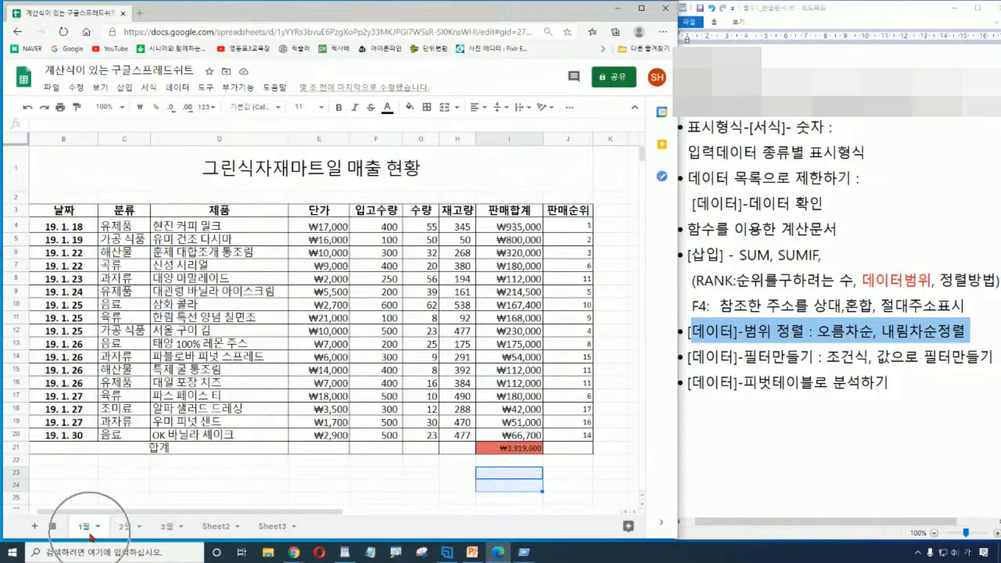
click(148, 485)
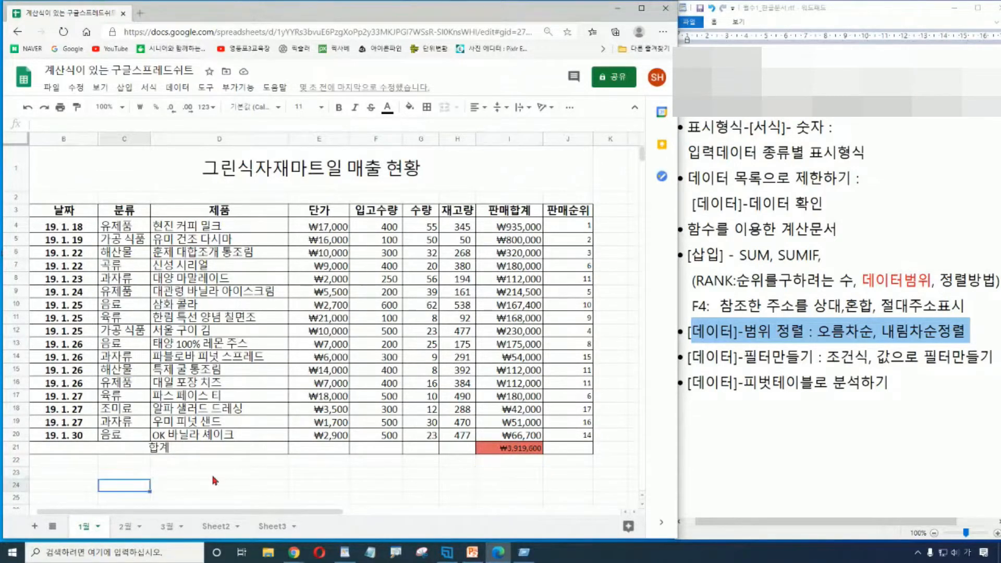
click(40, 211)
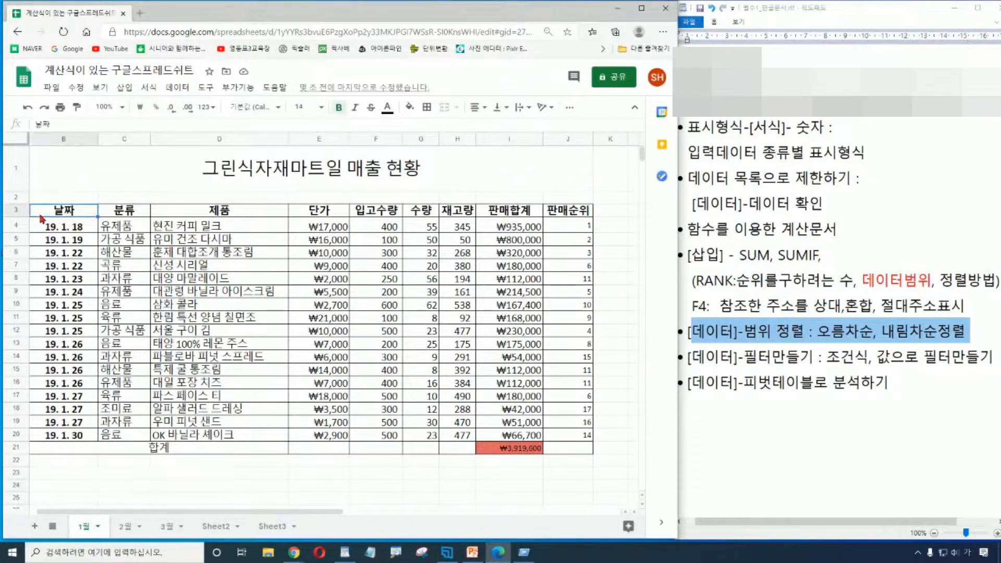
drag(276, 240, 576, 434)
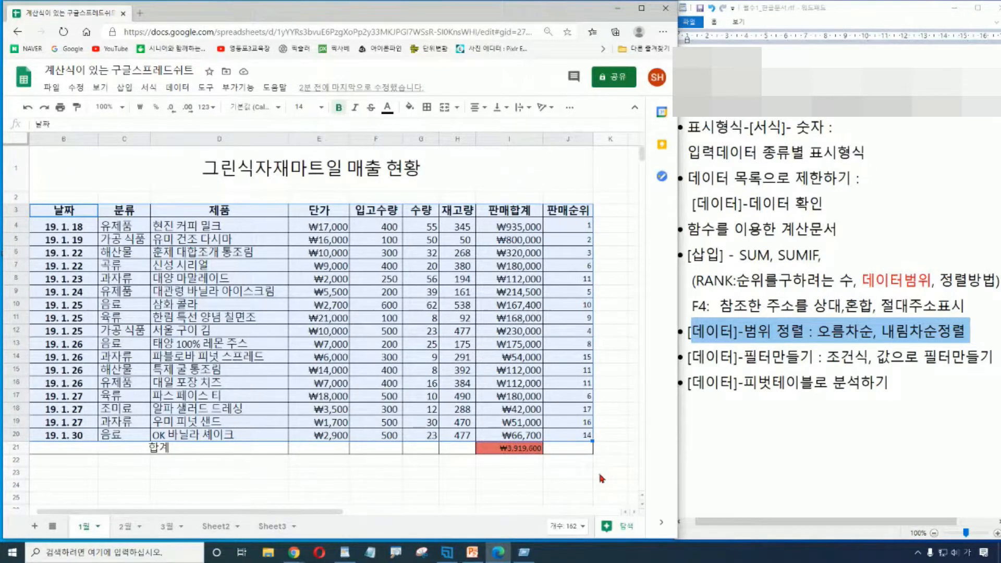
click(586, 485)
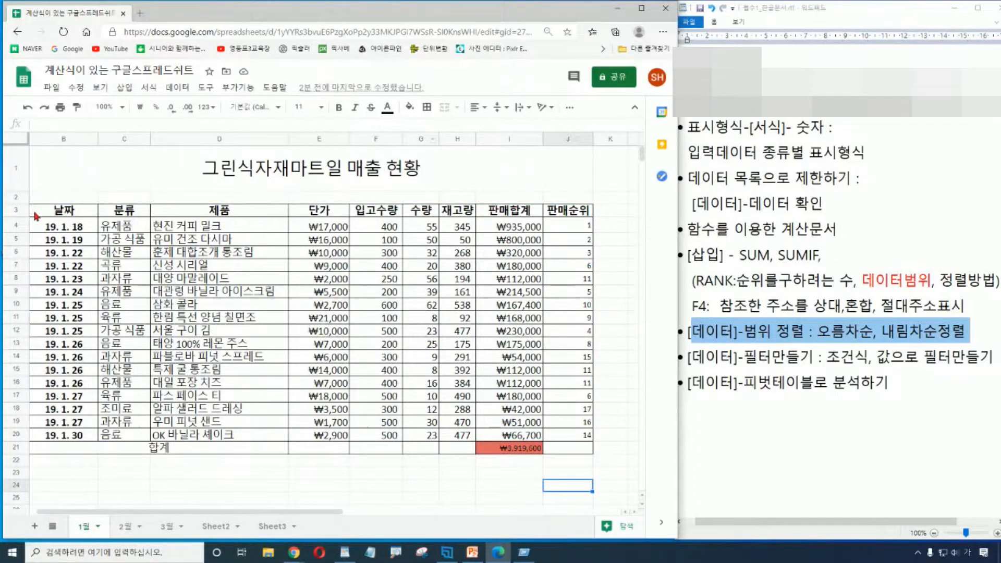
key(ctrl+z)
click(15, 447)
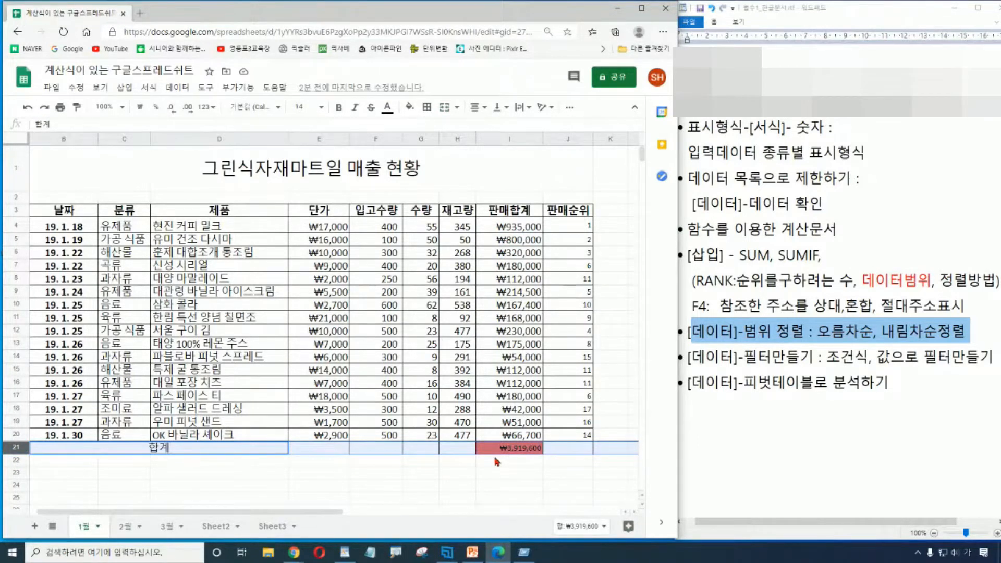
click(437, 488)
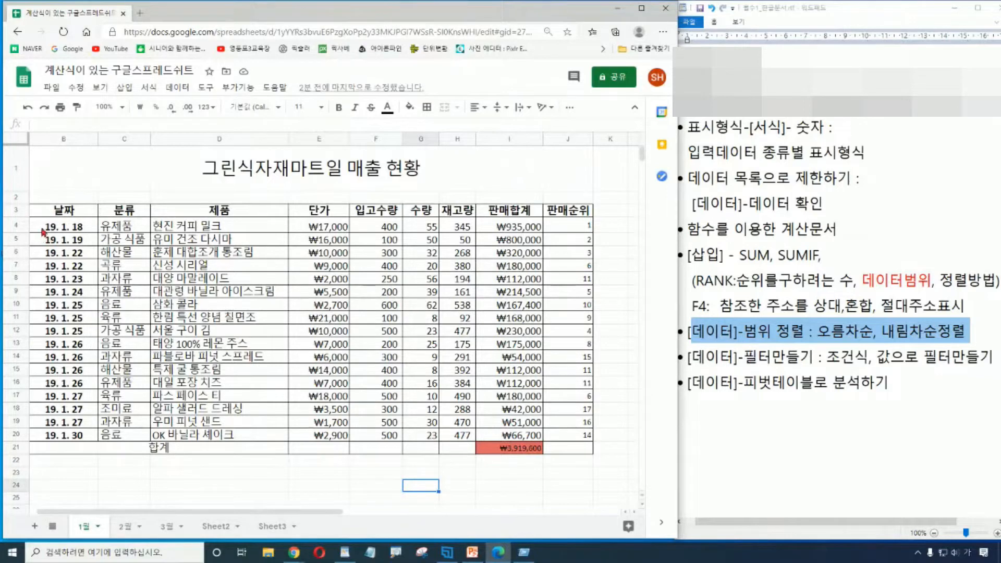
Set up a range sort of B4:J20 on the 1월 sheet with column J as the sort key
drag(46, 227, 583, 437)
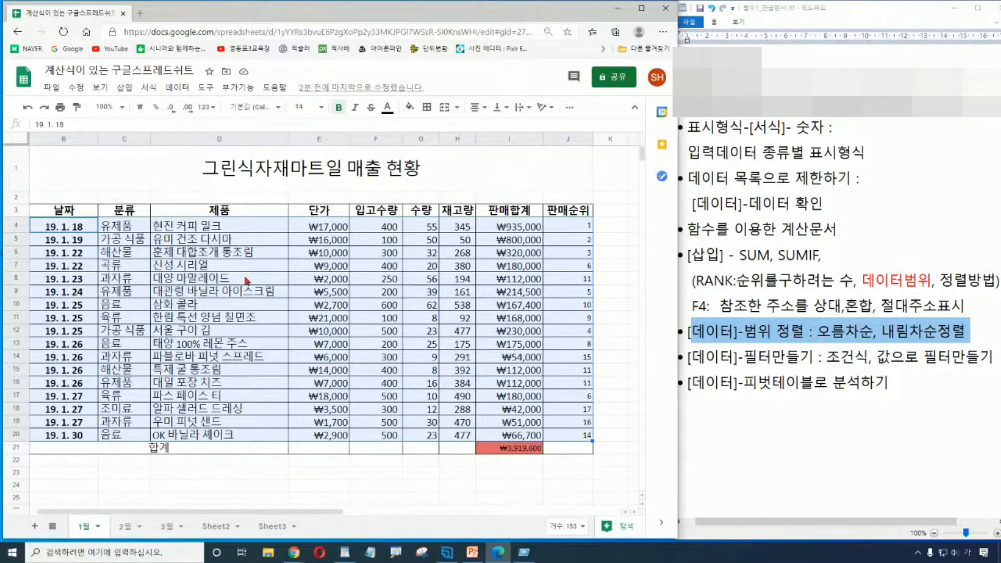
click(178, 88)
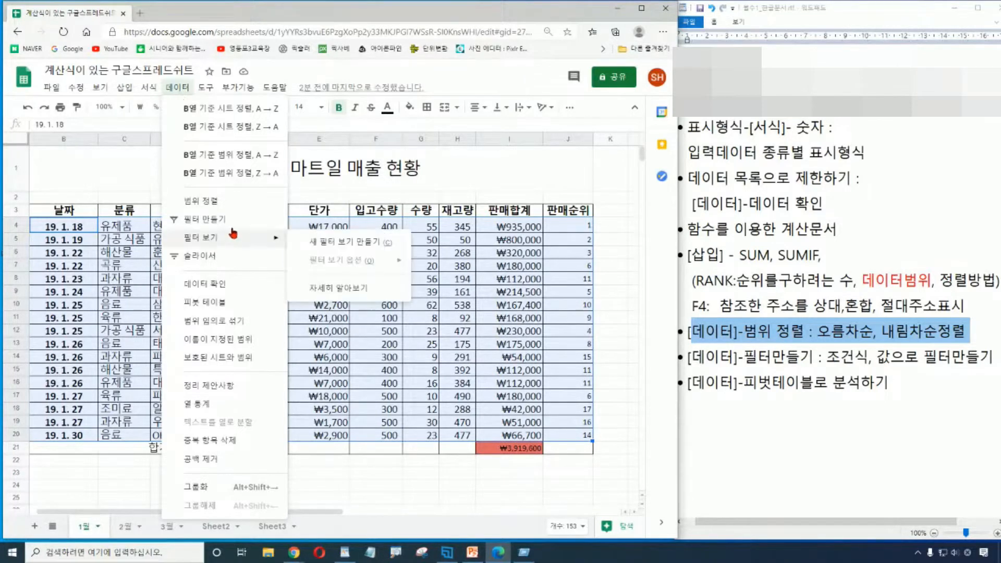
click(215, 204)
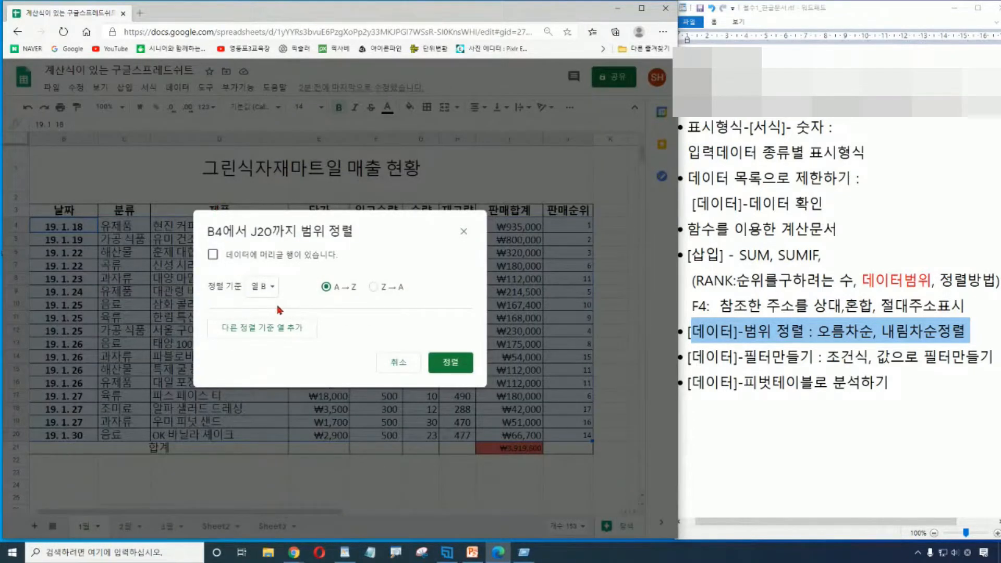
drag(330, 241, 329, 361)
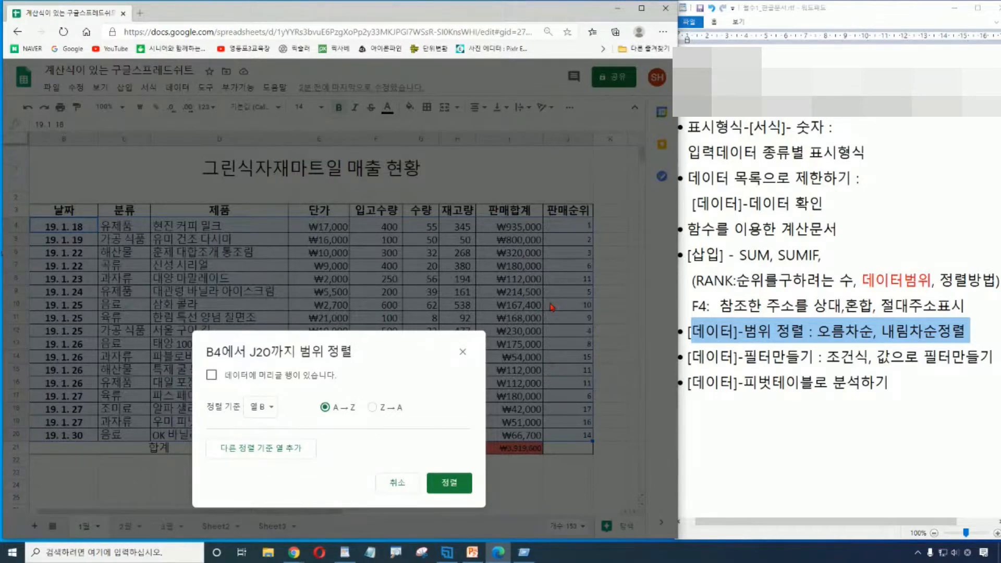
click(264, 408)
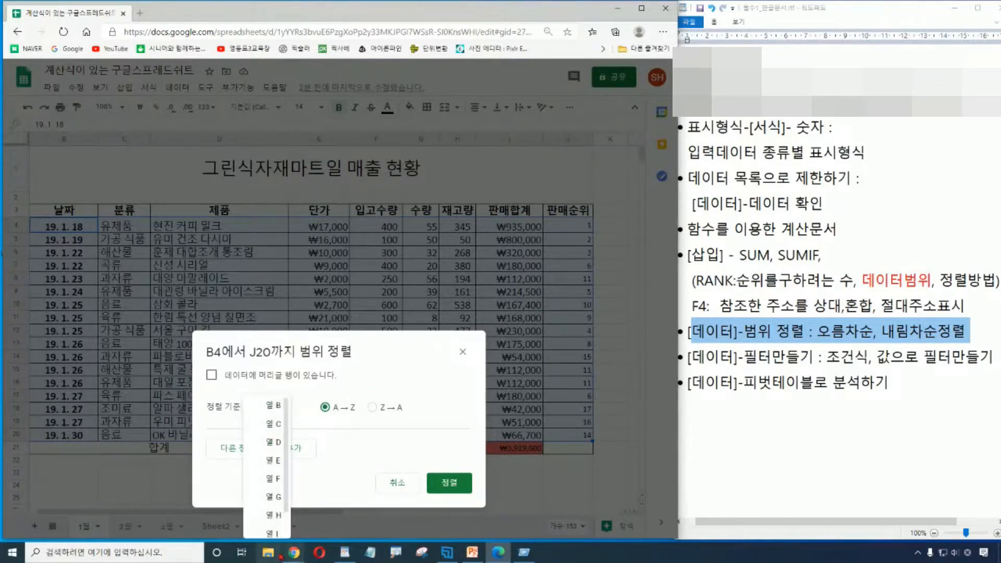
scroll(287, 527, down, 1)
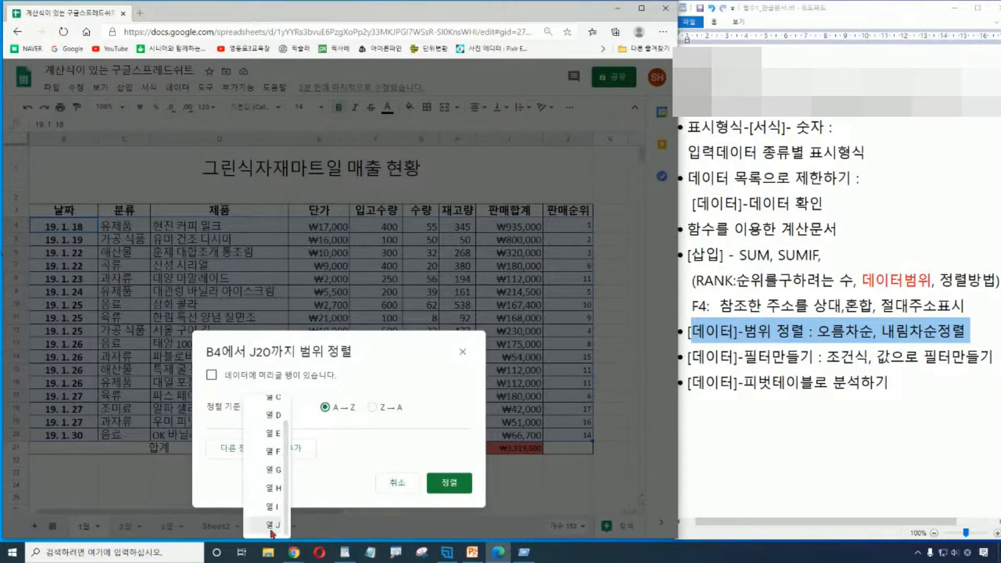
click(272, 524)
drag(239, 421, 284, 422)
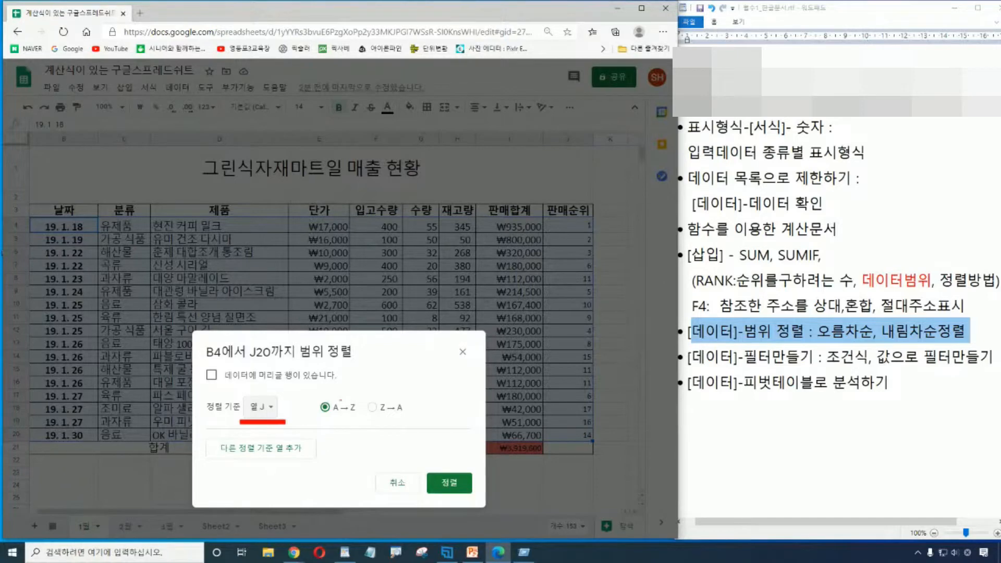
mouse_move(333, 396)
mouse_down()
mouse_move(307, 424)
mouse_move(361, 420)
mouse_move(359, 382)
mouse_move(340, 394)
mouse_up()
drag(340, 394, 353, 392)
drag(378, 357, 379, 375)
drag(371, 377, 398, 362)
drag(394, 362, 406, 360)
drag(400, 362, 410, 392)
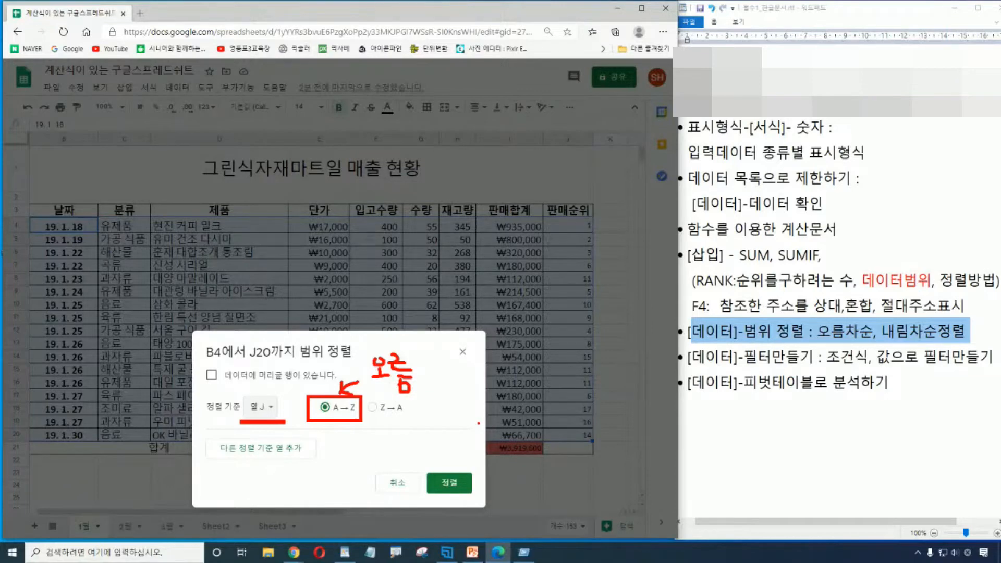
mouse_move(200, 389)
mouse_down()
mouse_move(293, 425)
mouse_move(284, 427)
mouse_up()
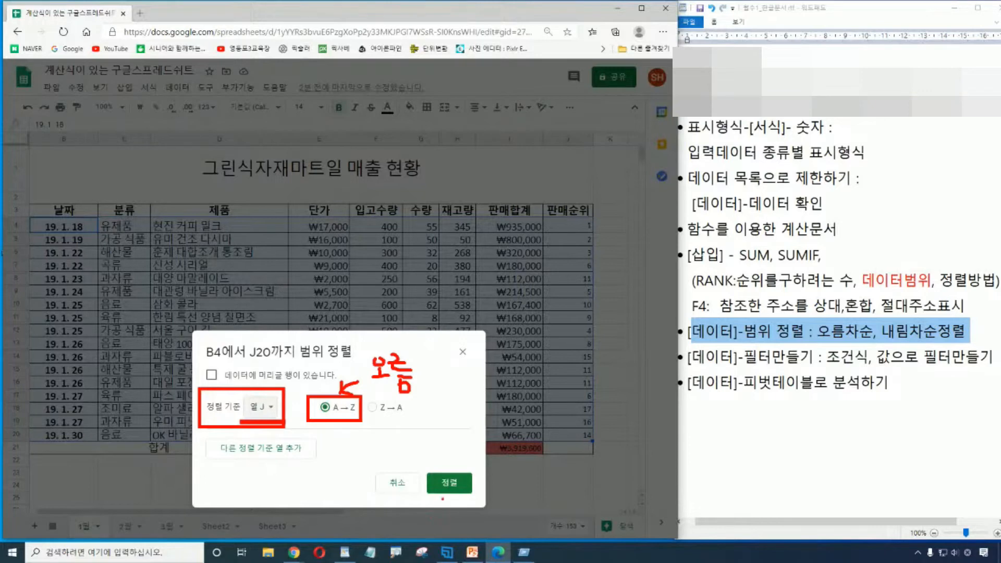
Apply the A → Z sort to the sales rows and deselect the range
click(448, 484)
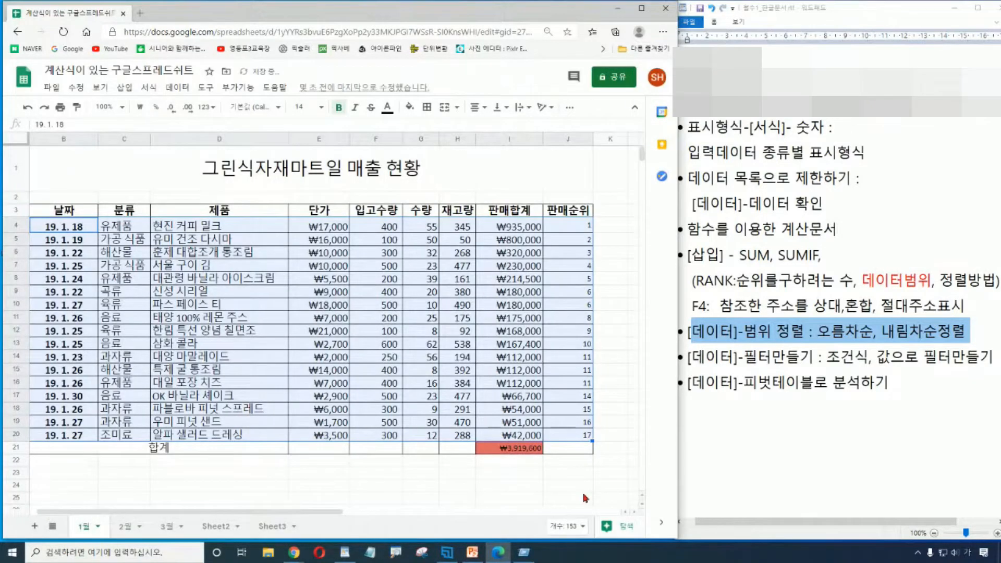
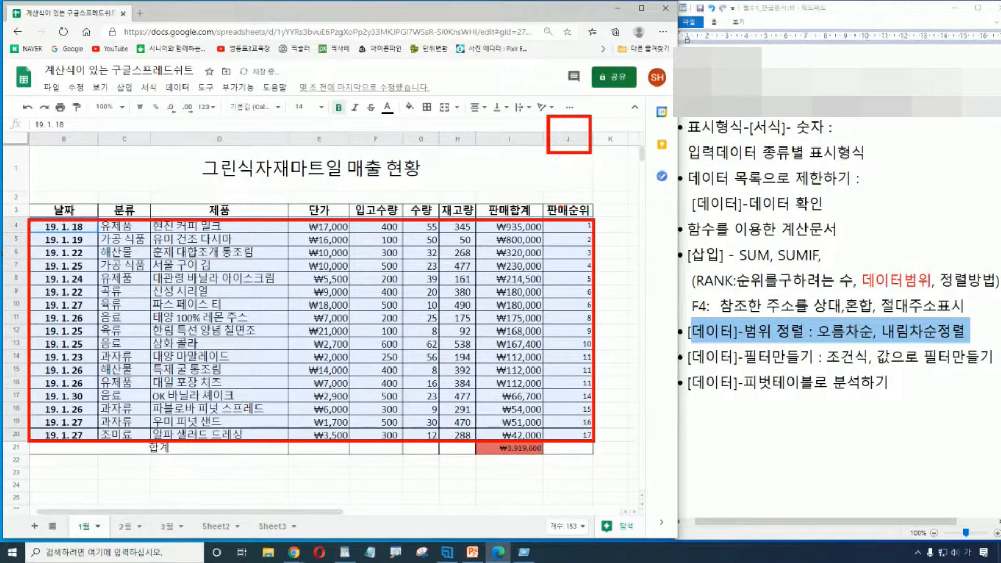
click(613, 267)
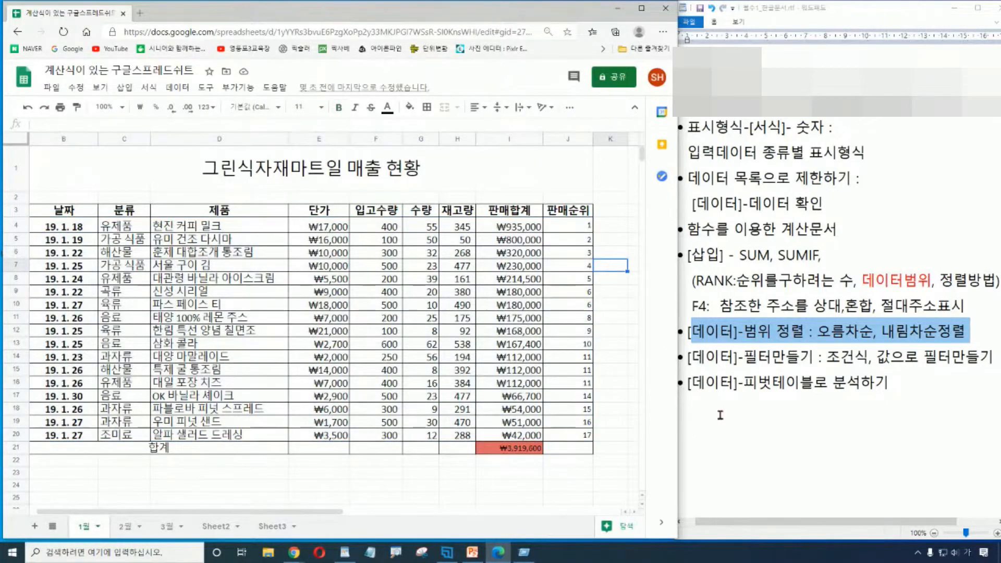
Highlight the filter and pivot table lines in the WordPad notes and return to an empty cell of the 1월 sheet
click(804, 438)
drag(688, 359, 952, 390)
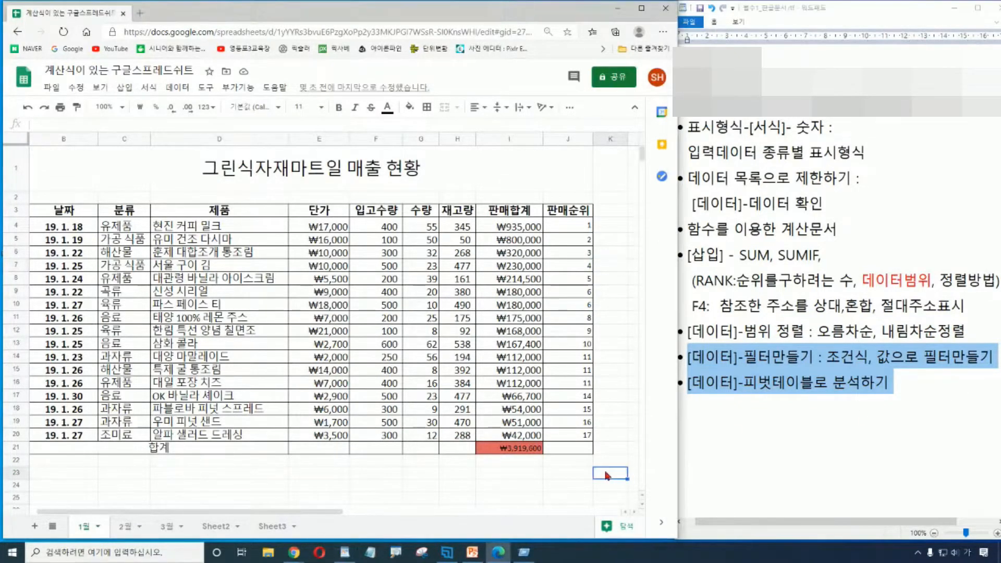
click(417, 486)
click(355, 488)
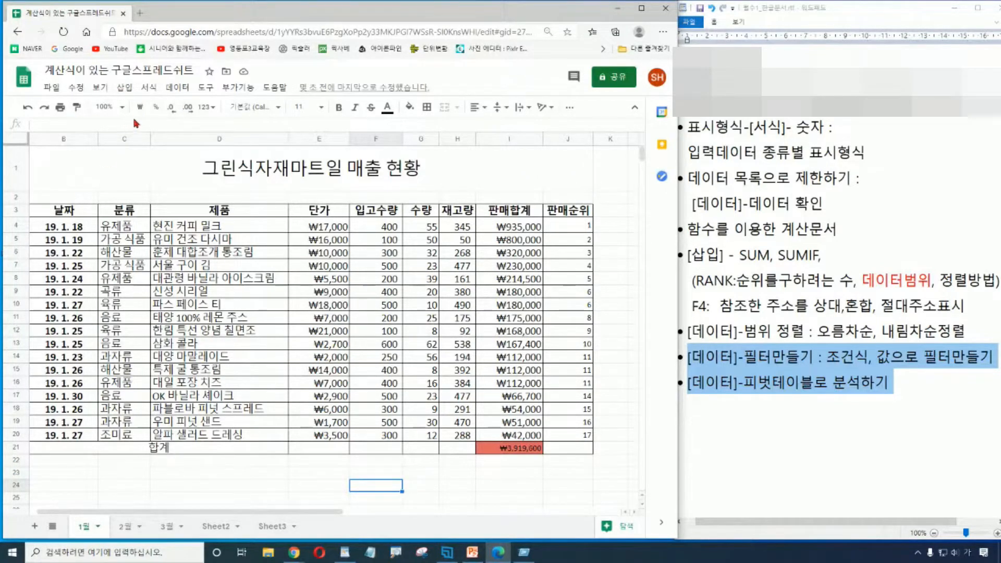
Start a new drawing on the 1월 sheet and open the web image search for inserting a picture
click(125, 90)
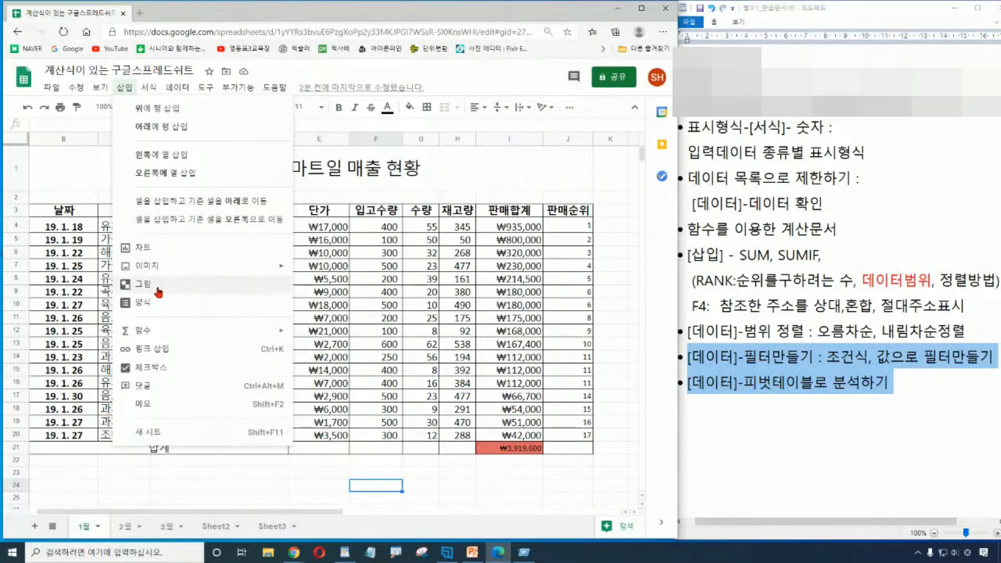
click(143, 284)
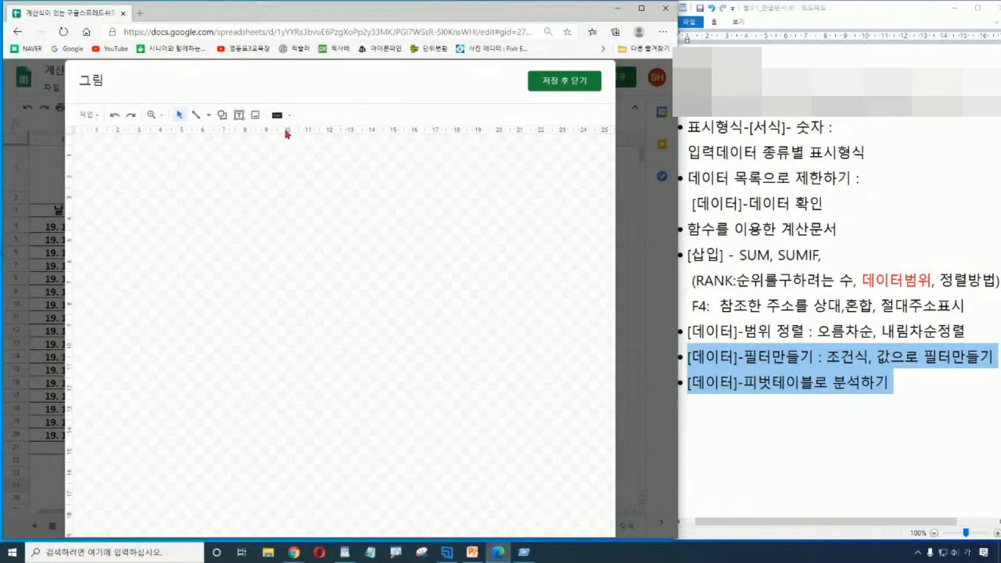
click(222, 115)
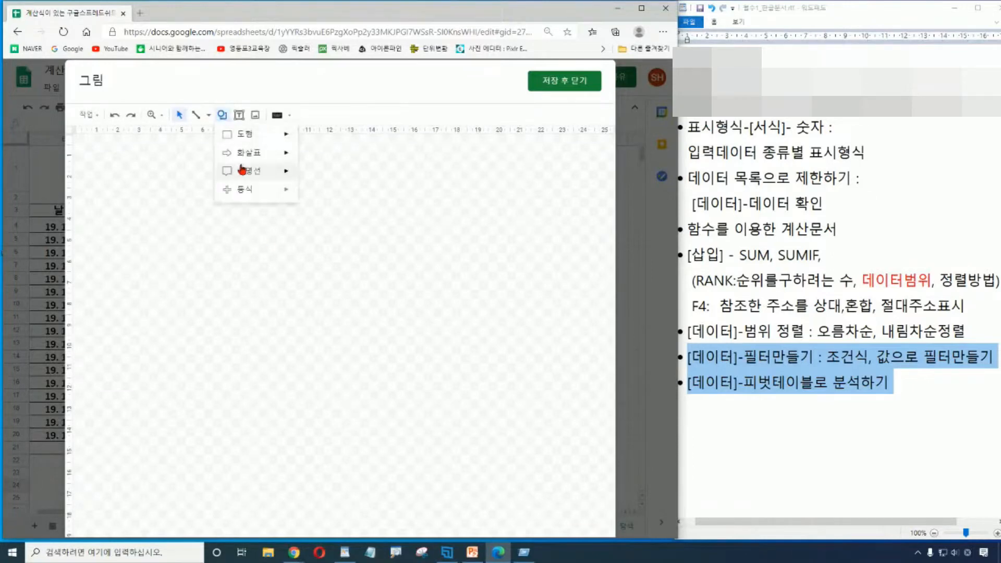
click(255, 114)
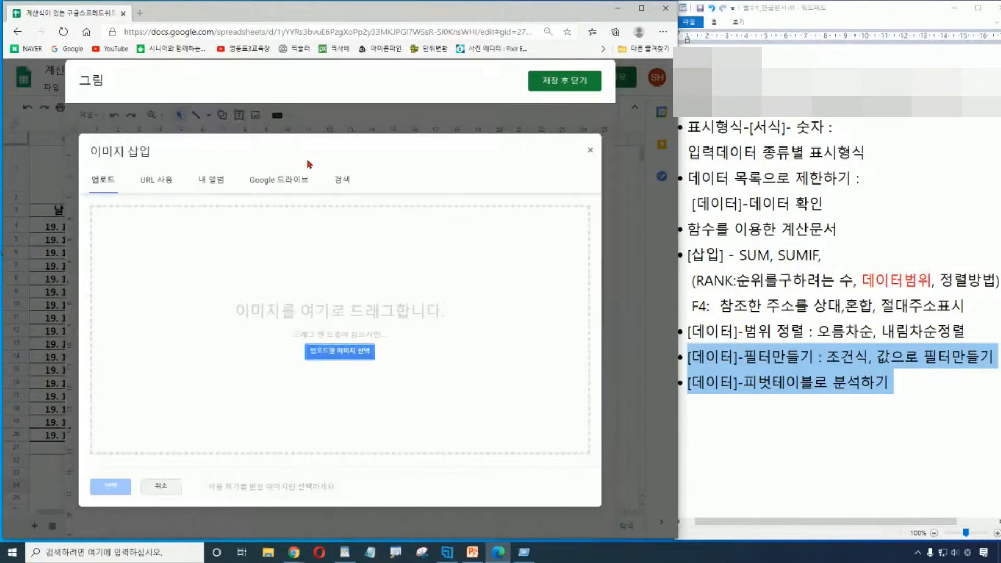
click(342, 181)
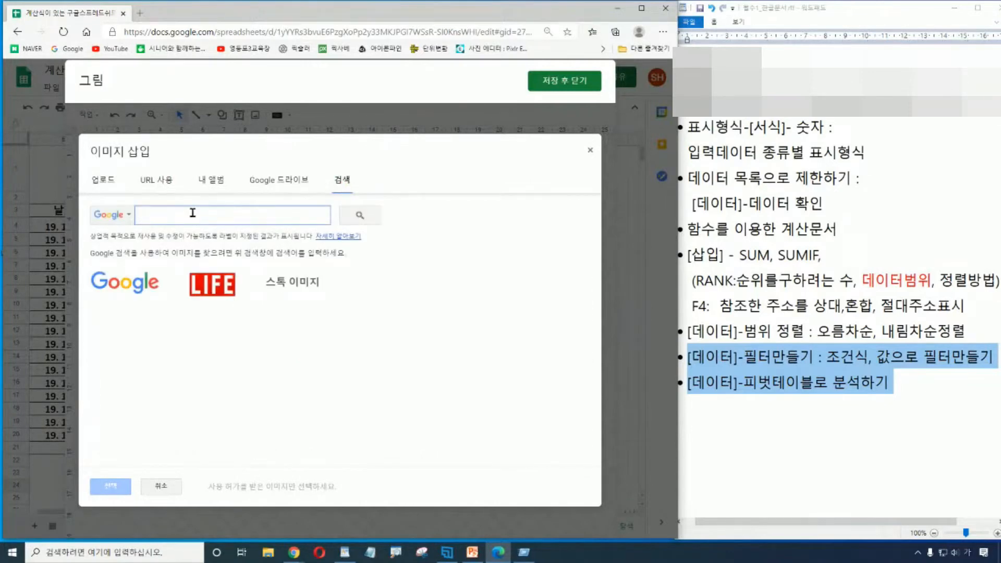
text(의)
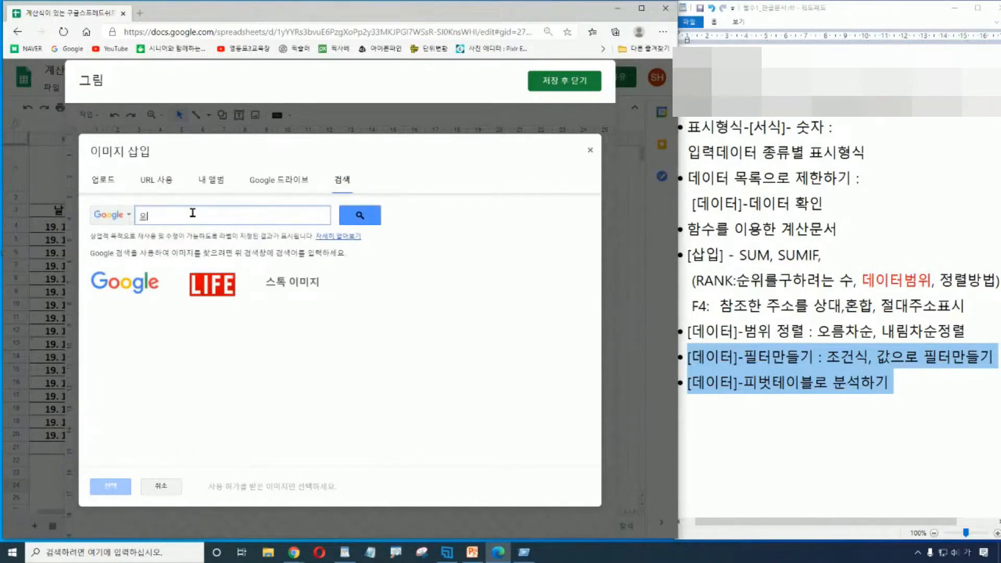
key(BackSpace)
key(BackSpace)
key(Hangul)
text(rkdmf)
key(Return)
Search for 가을 images and insert the photo of the road lined with red autumn trees into the drawing
drag(172, 218, 113, 218)
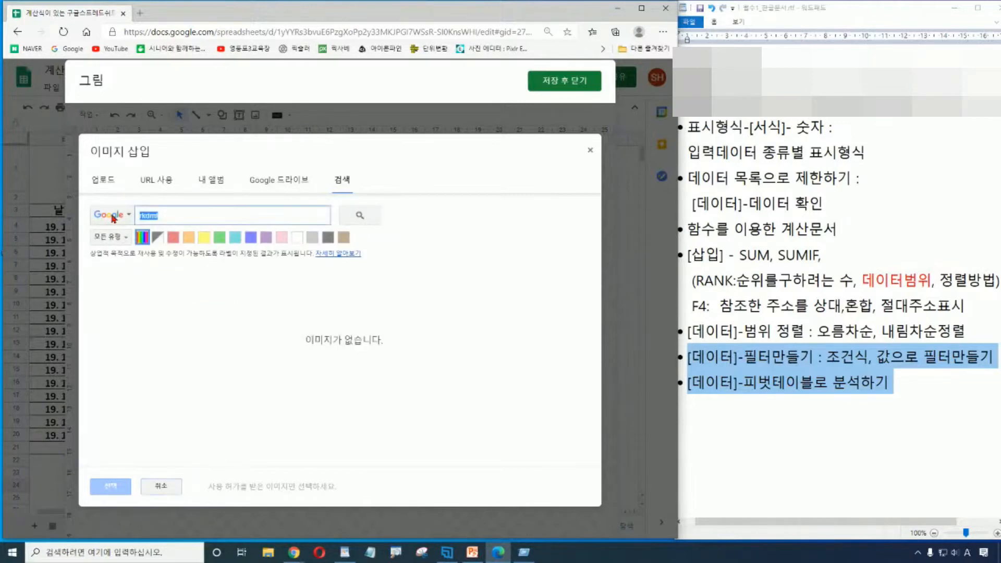
key(Hangul)
text(가을)
key(Return)
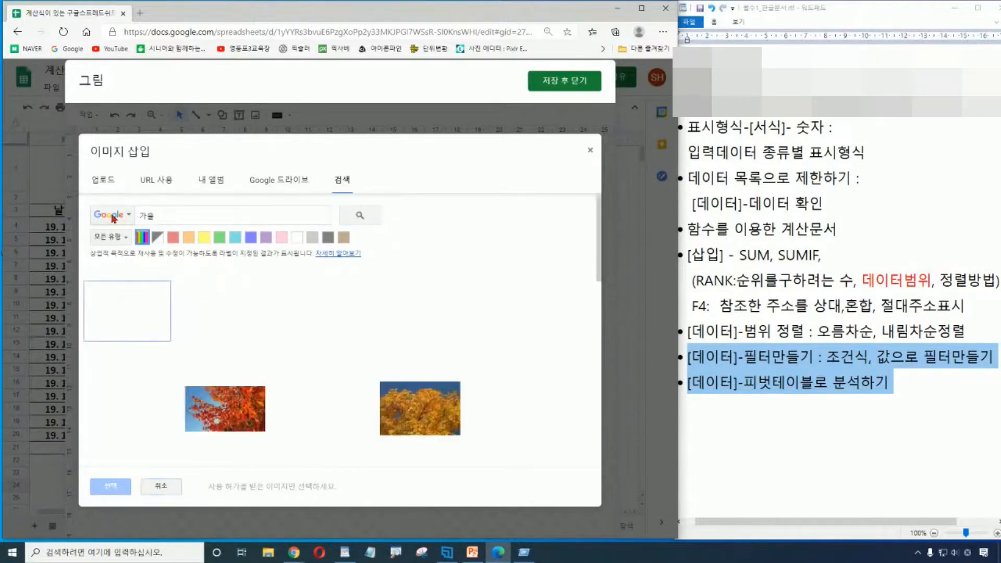
click(326, 324)
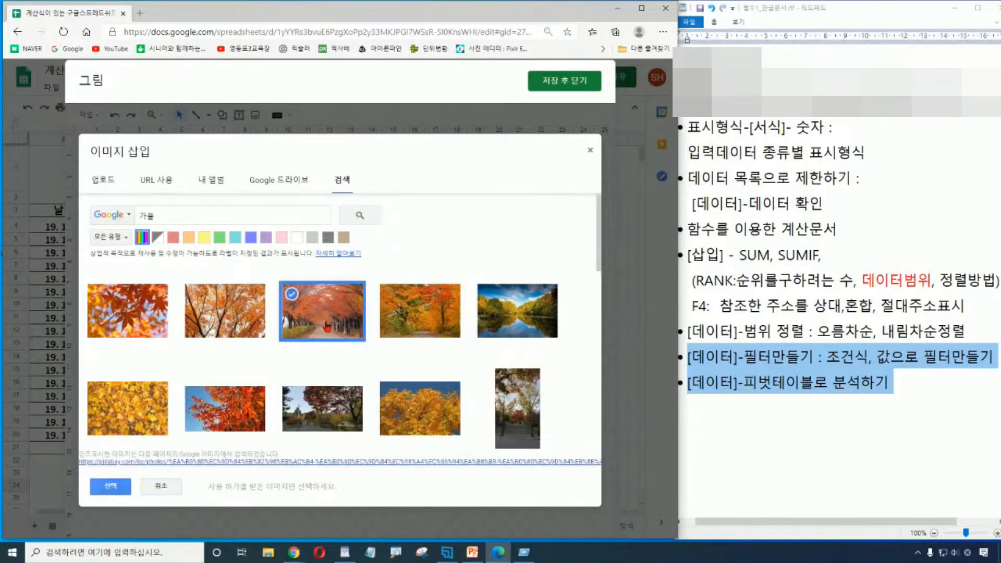
click(112, 489)
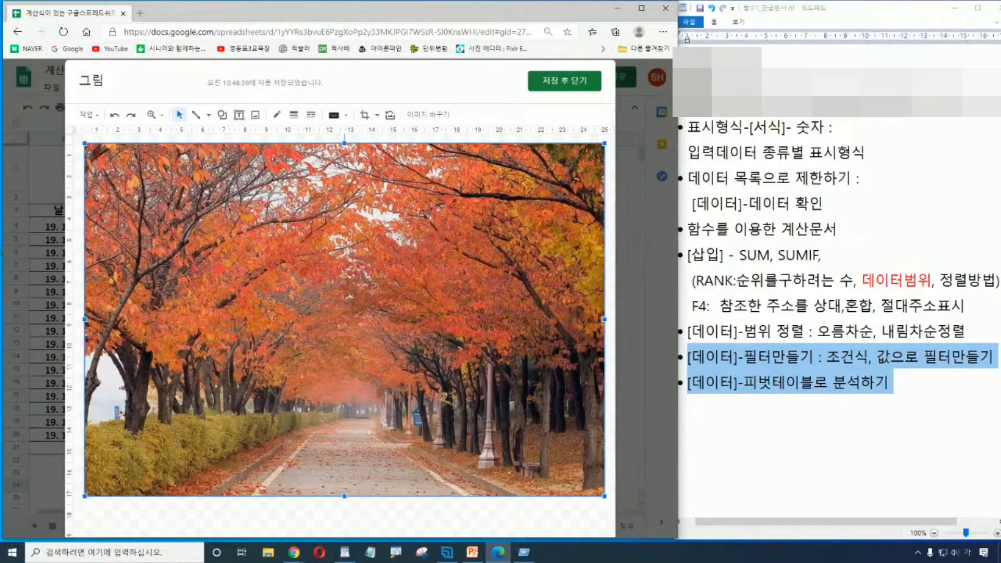
Shrink the autumn road photo from its upper-left corner and draw a large circle over its lower-left area
drag(85, 144, 124, 171)
click(206, 164)
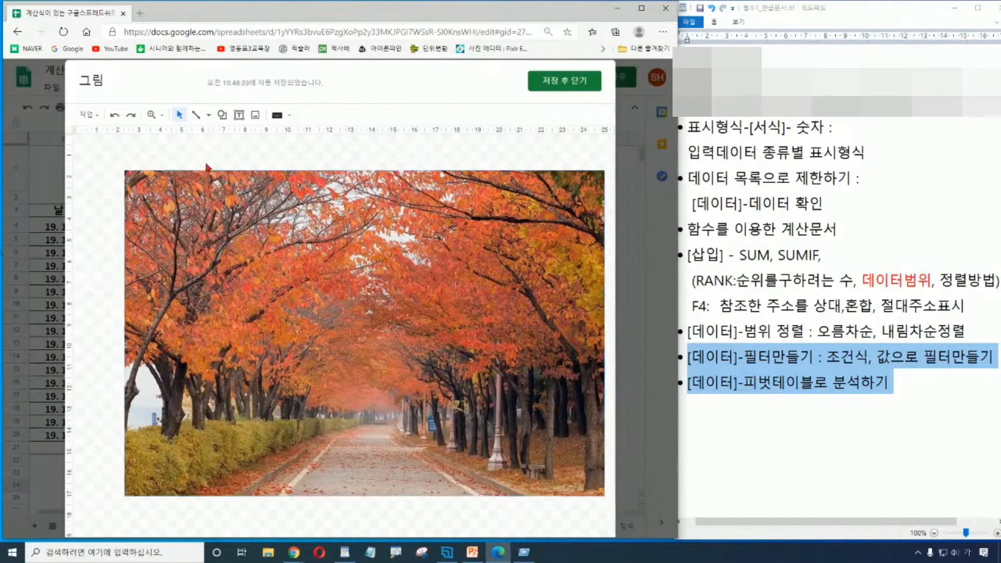
click(239, 121)
click(222, 115)
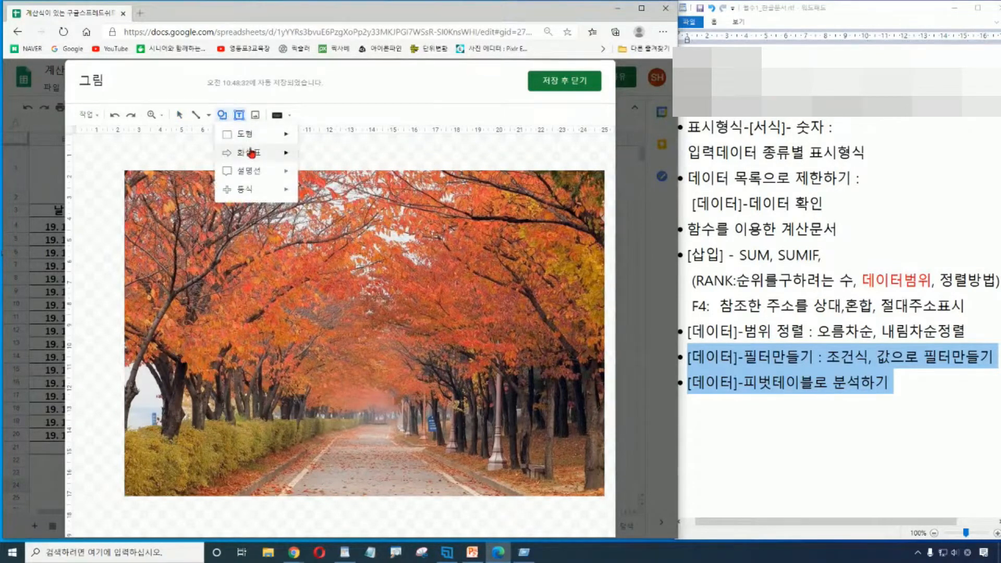
mouse_move(276, 134)
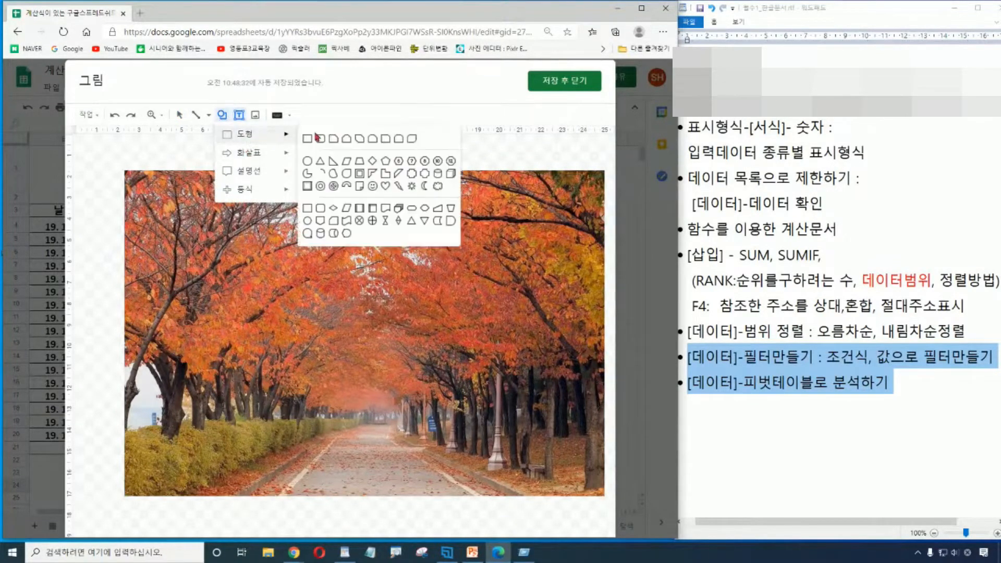
click(307, 161)
drag(166, 321, 318, 474)
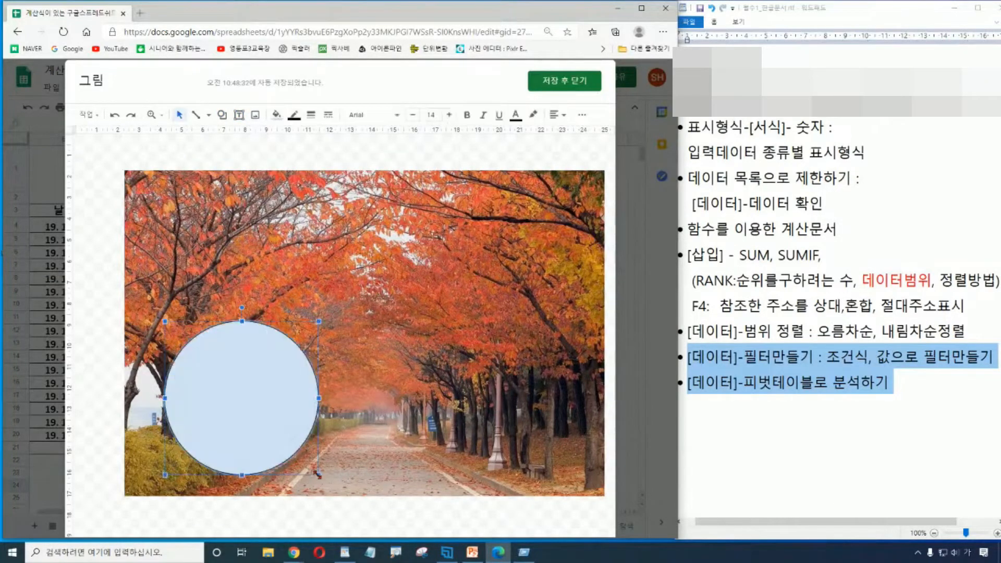
click(320, 161)
Add a text box inside the circle with the text 가을
click(239, 115)
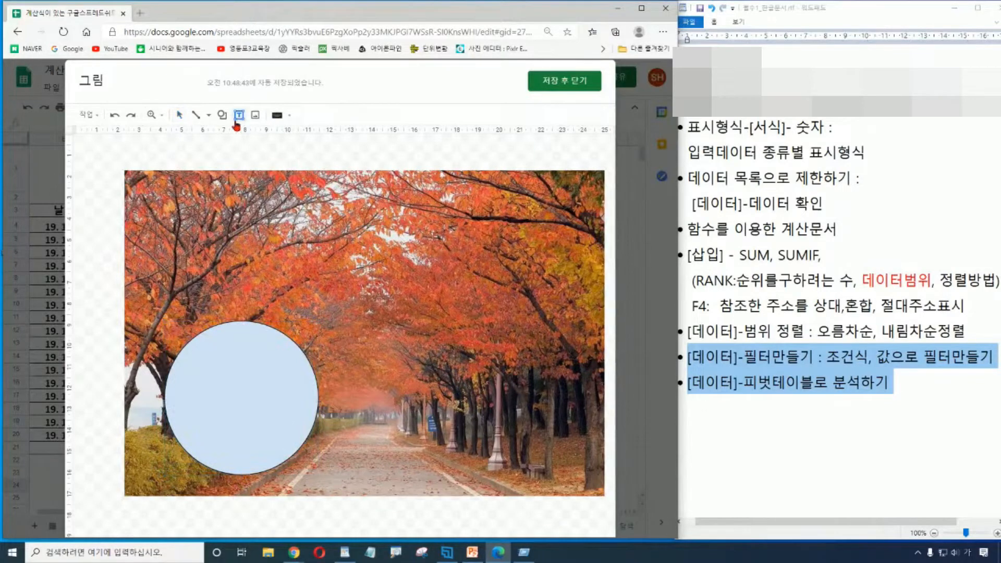
drag(191, 372, 290, 426)
text(가을)
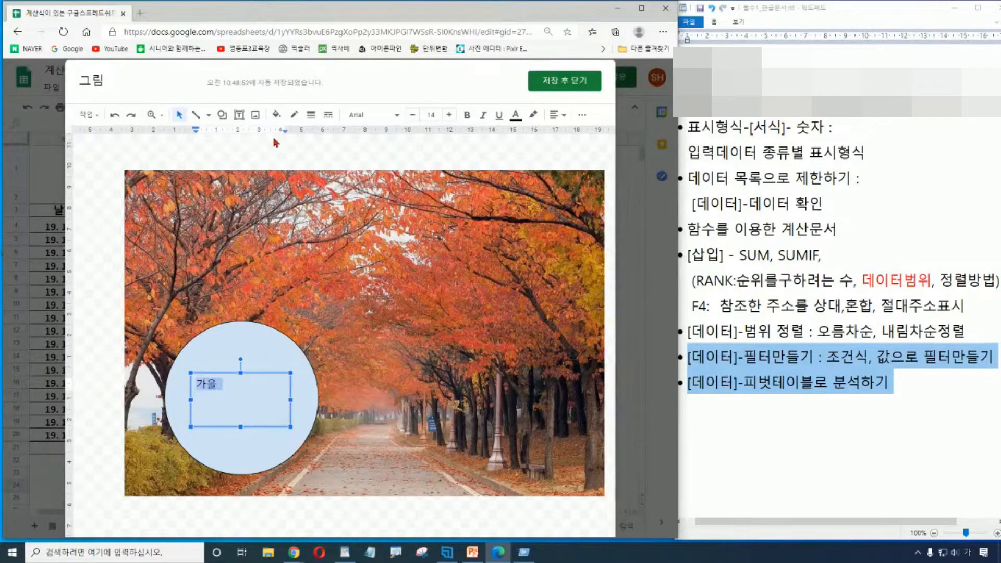
Make the 가을 text bold and horizontally centred, with a font size of 20
click(449, 115)
click(449, 115)
click(467, 114)
click(556, 115)
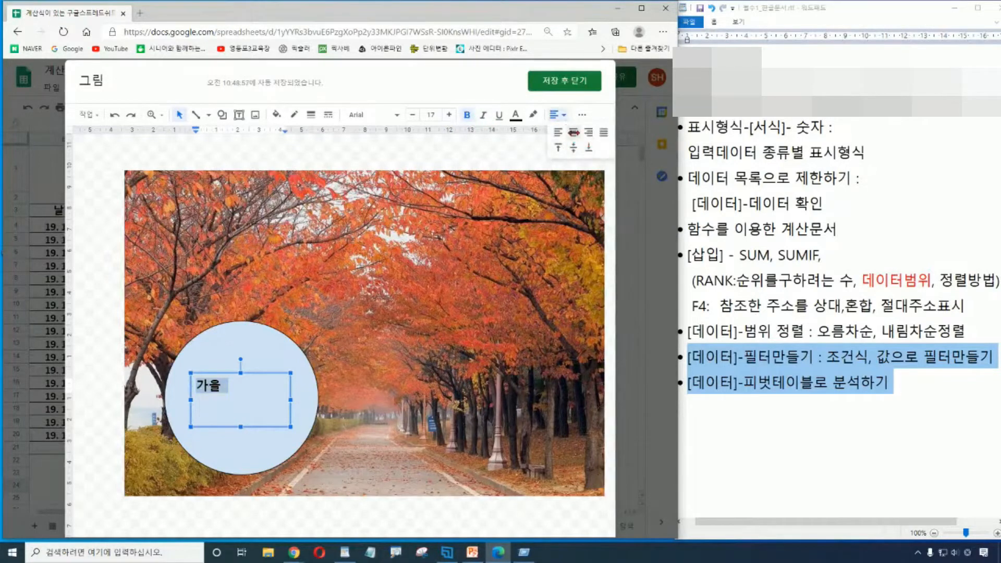
click(573, 132)
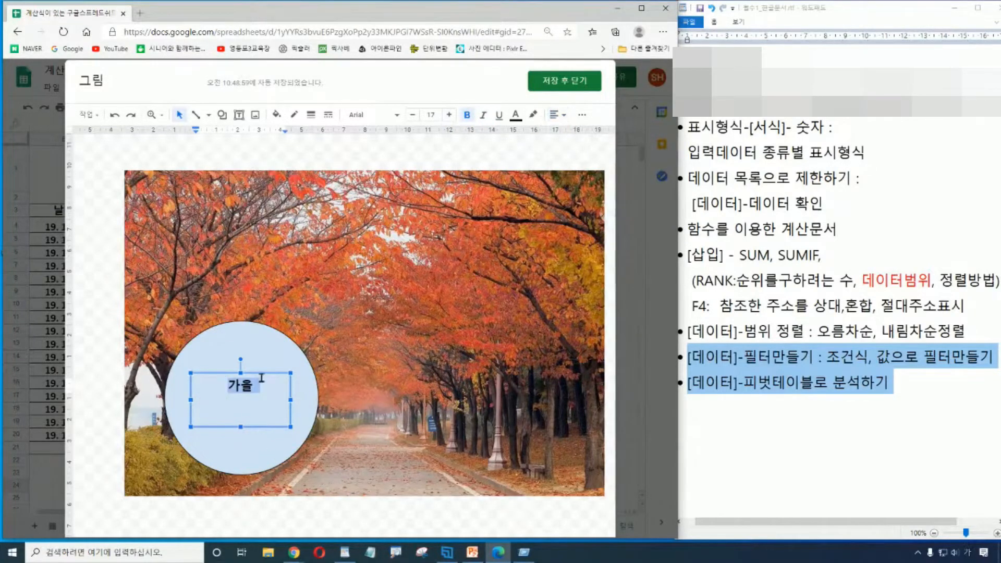
click(431, 114)
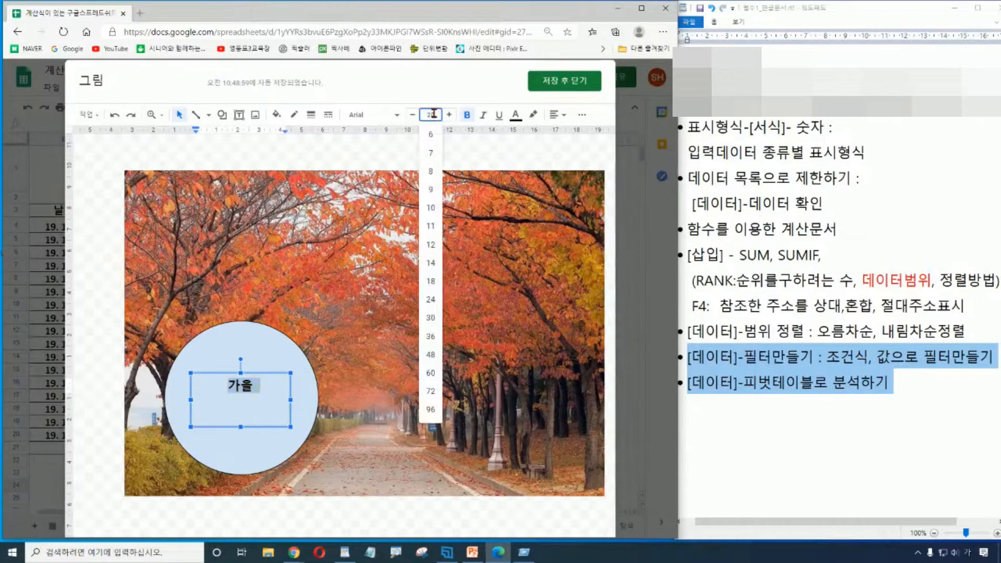
text(20)
key(Return)
click(375, 422)
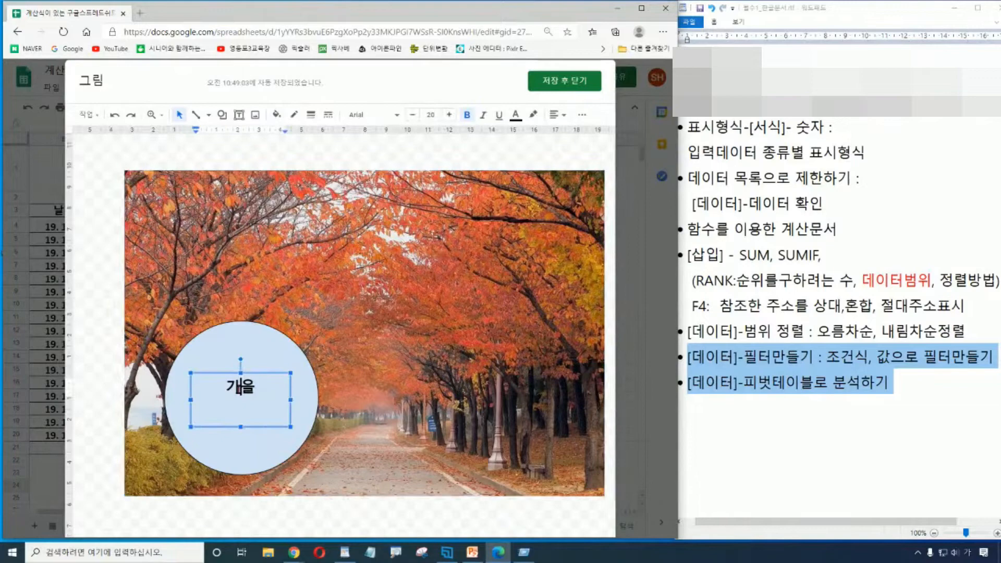
Select the circle and the photo in turn and view the photo's 순서 (stacking order) options without applying one
click(263, 358)
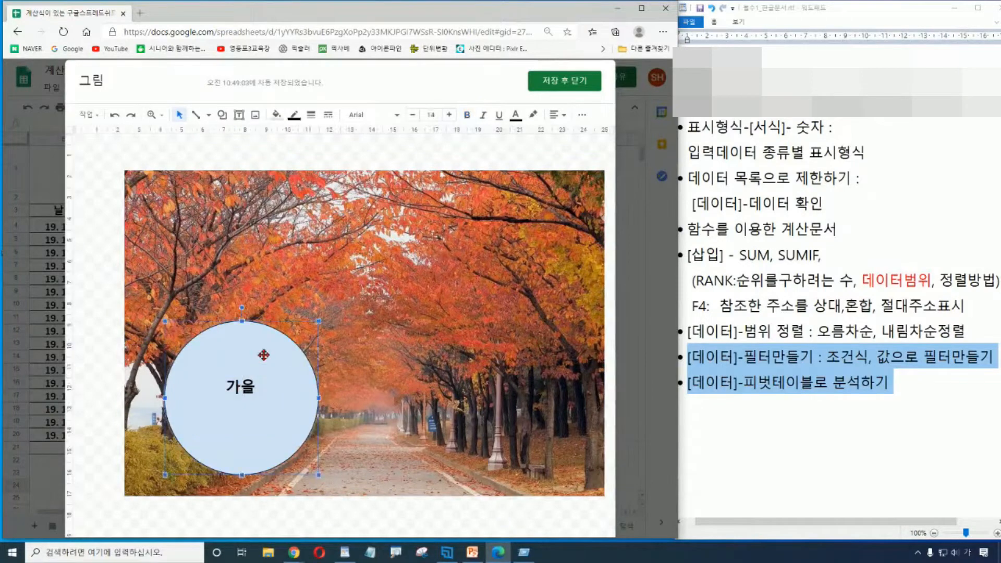
click(364, 297)
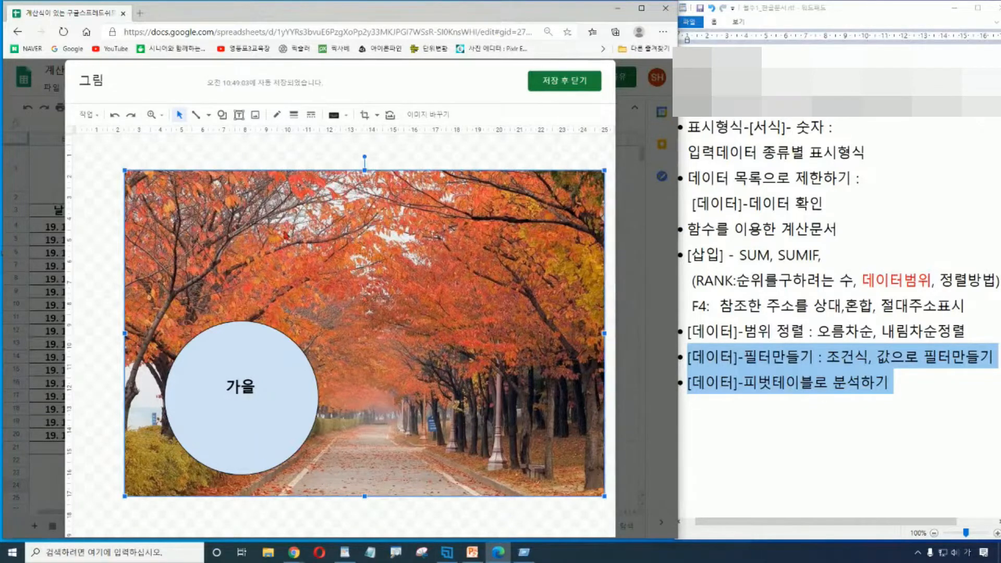
right_click(282, 219)
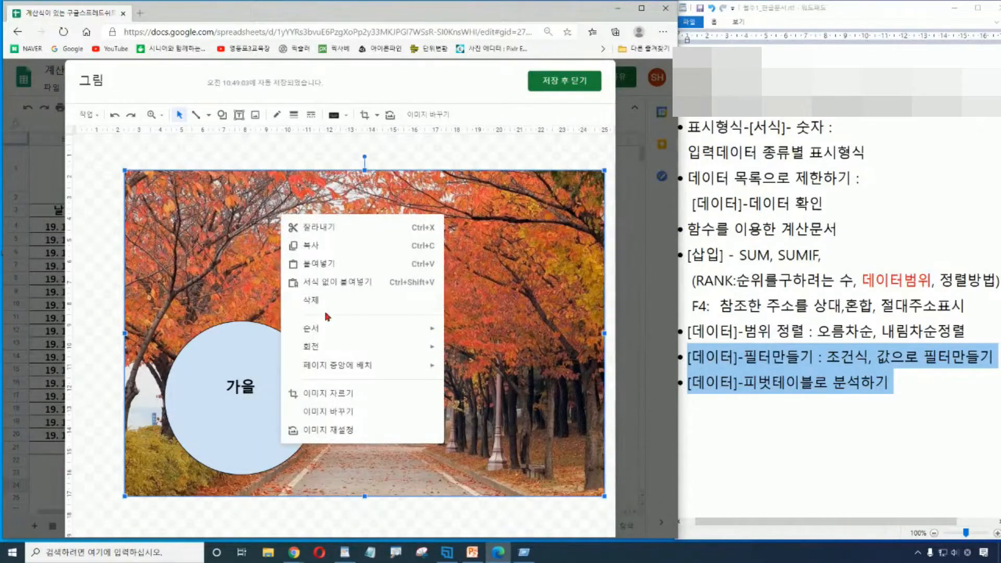
mouse_move(327, 330)
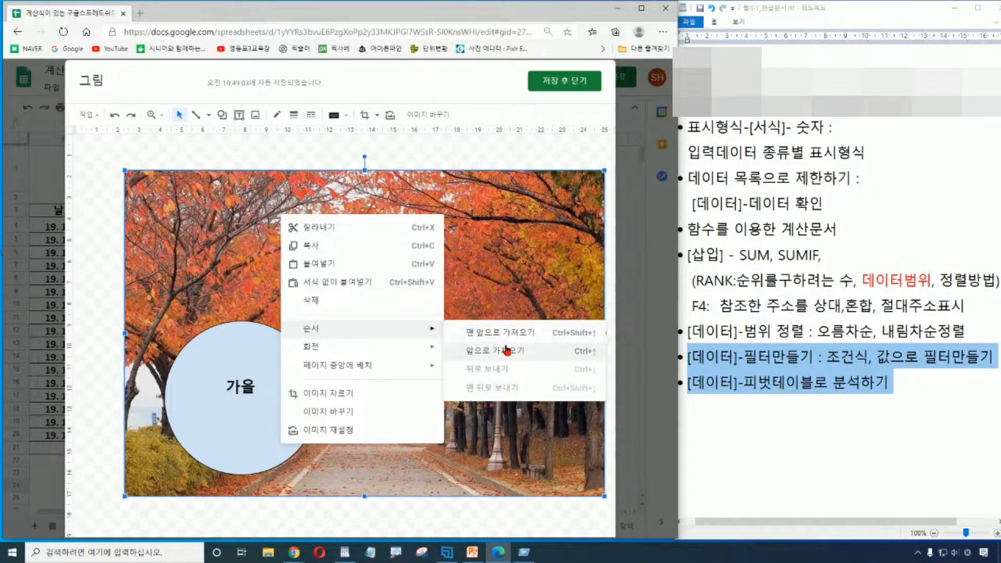
click(510, 156)
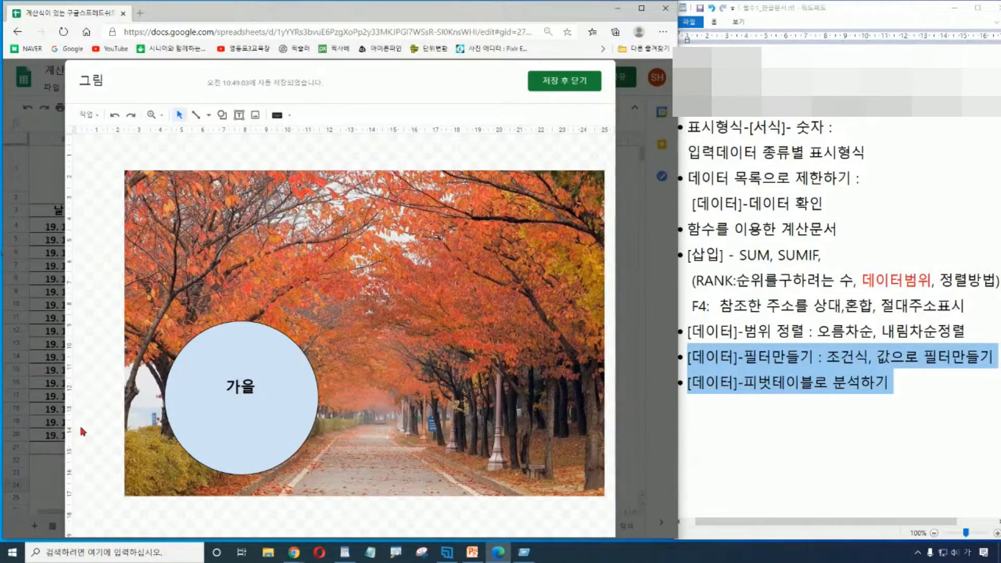
Save the drawing and close the drawing editor
mouse_move(73, 62)
mouse_down()
mouse_move(113, 97)
mouse_move(173, 97)
mouse_up()
drag(166, 84, 141, 90)
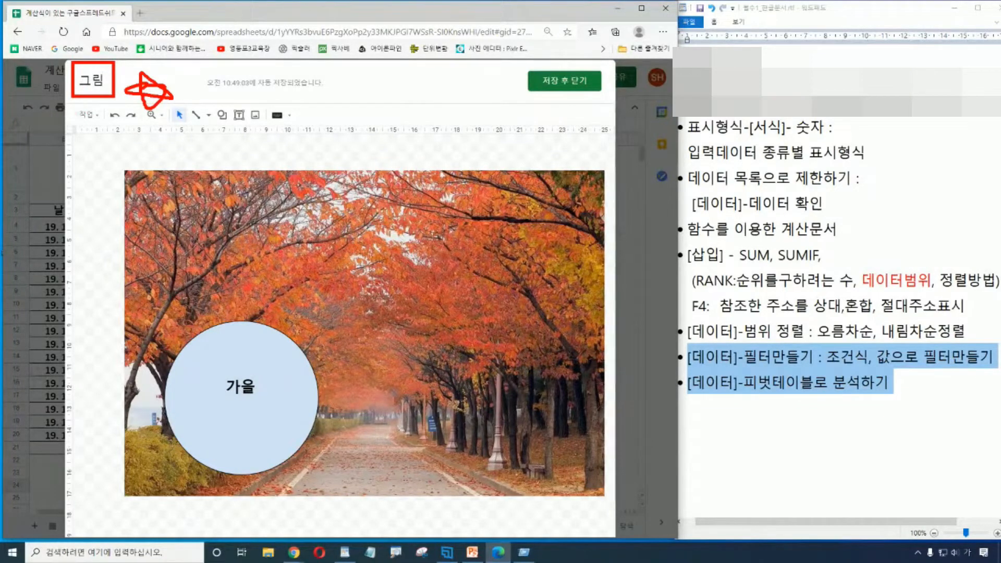
click(563, 83)
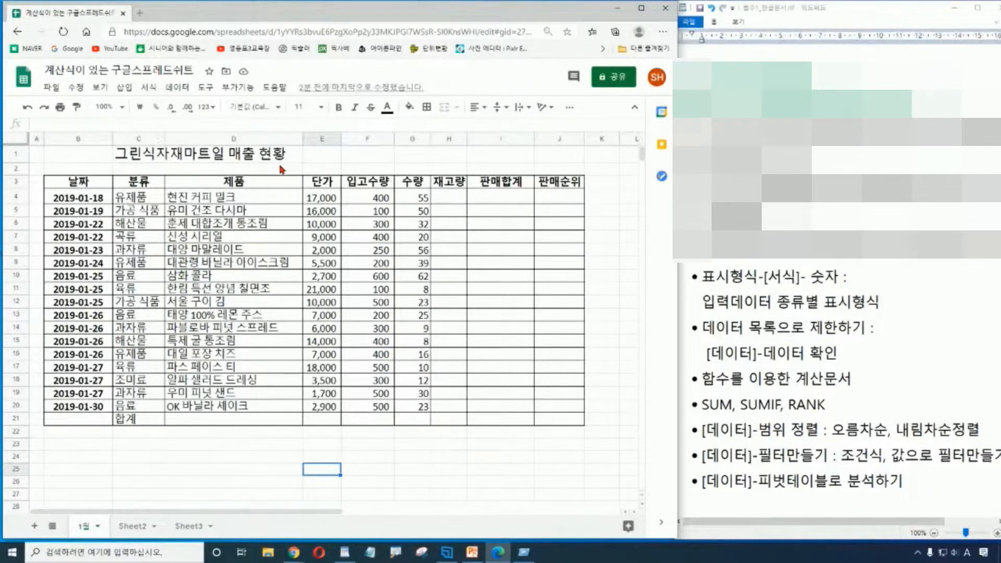
Highlight the number format, data validation and SUM, SUMIF, RANK lines in turn in the WordPad notes, ending after the pivot table line
click(93, 536)
click(93, 536)
click(93, 536)
click(786, 353)
click(699, 280)
drag(701, 276, 797, 276)
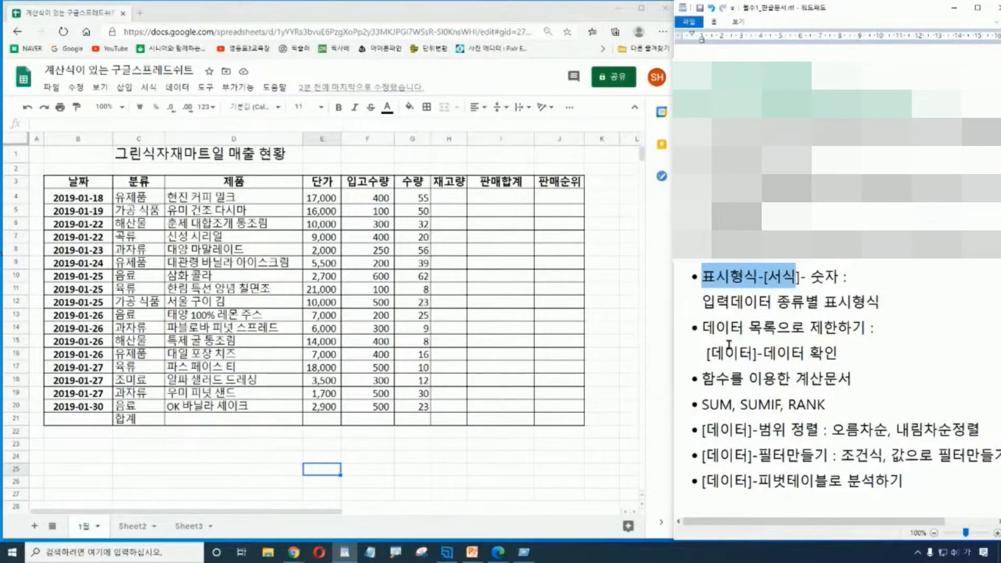
drag(703, 327, 886, 354)
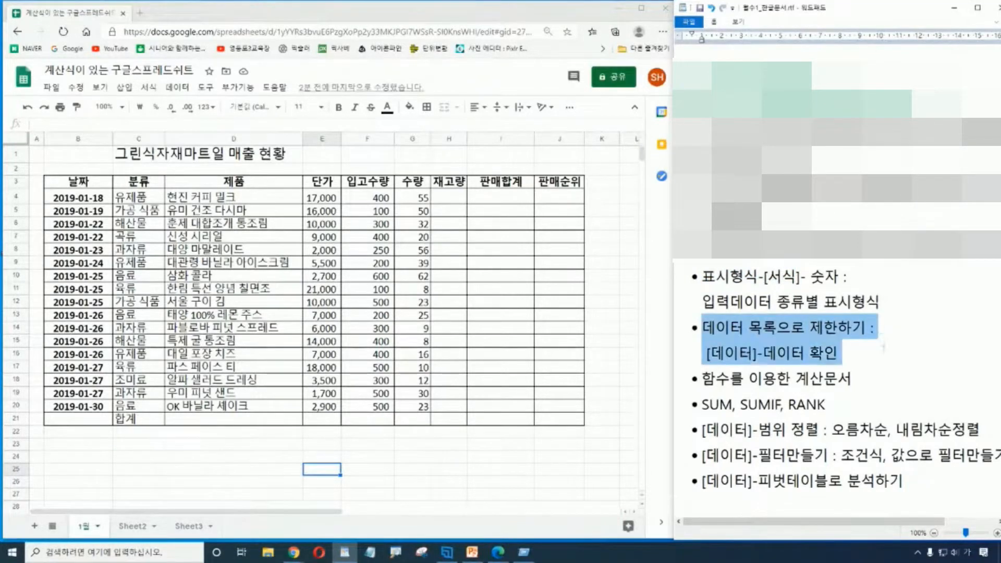
drag(702, 405, 838, 409)
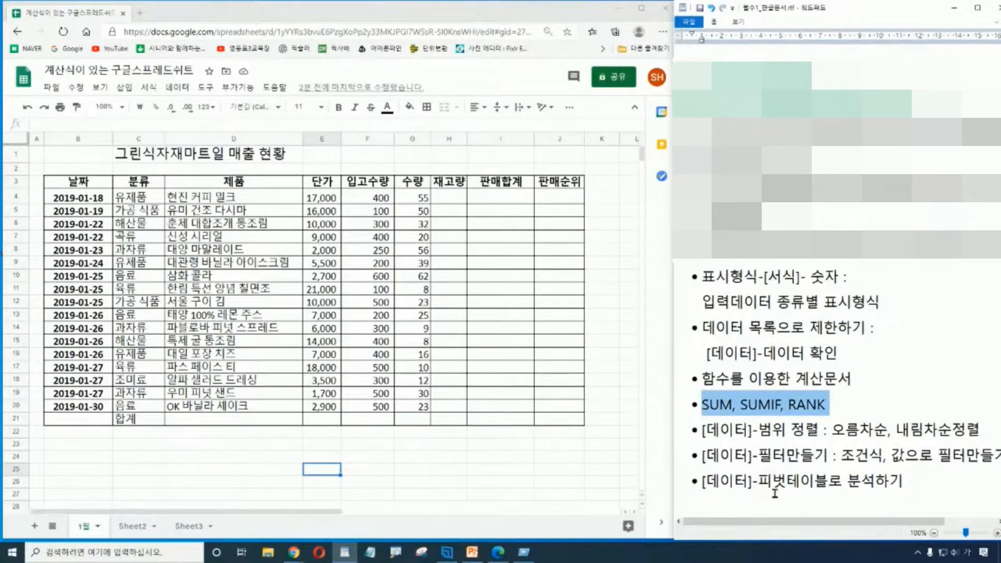
click(898, 491)
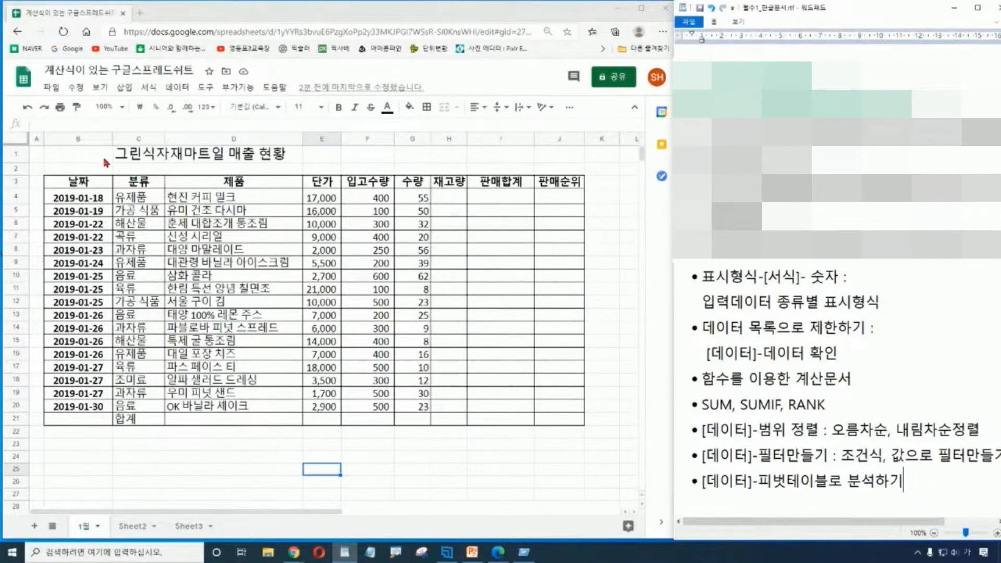
In the 1월 sheet, merge B1:J1 and centre the title 그린식자재마트일 매출 현황 horizontally
click(82, 156)
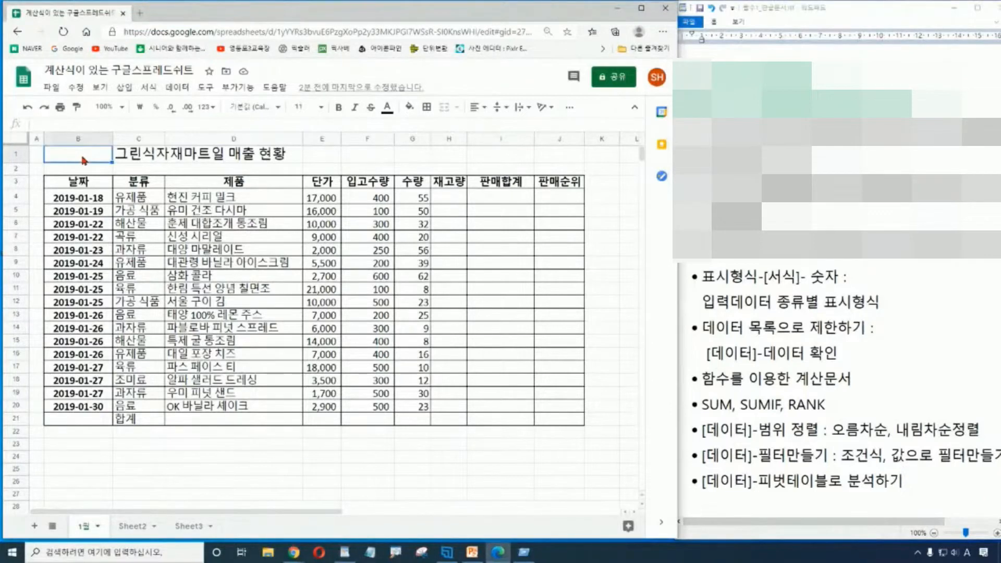
shift+click(565, 158)
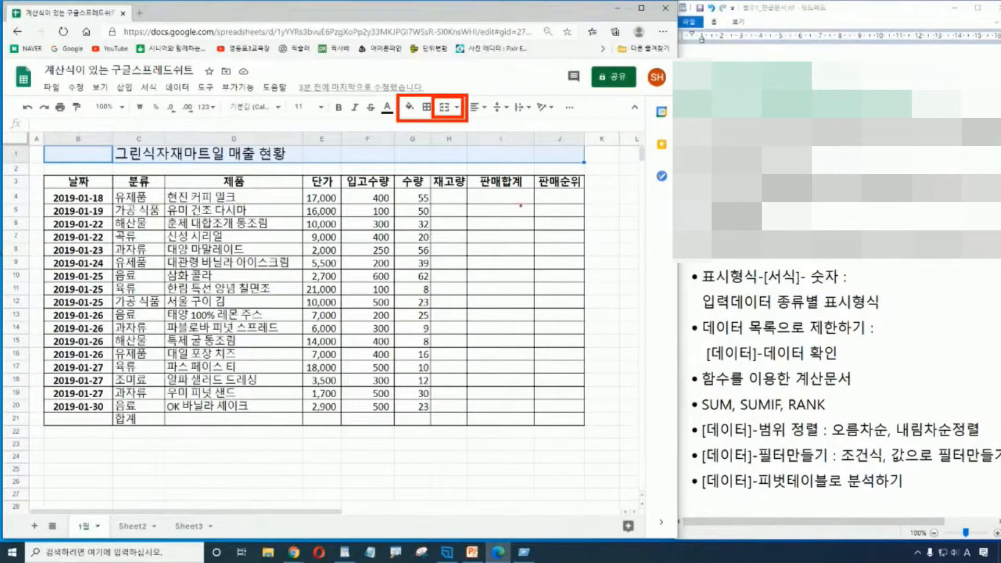
click(446, 109)
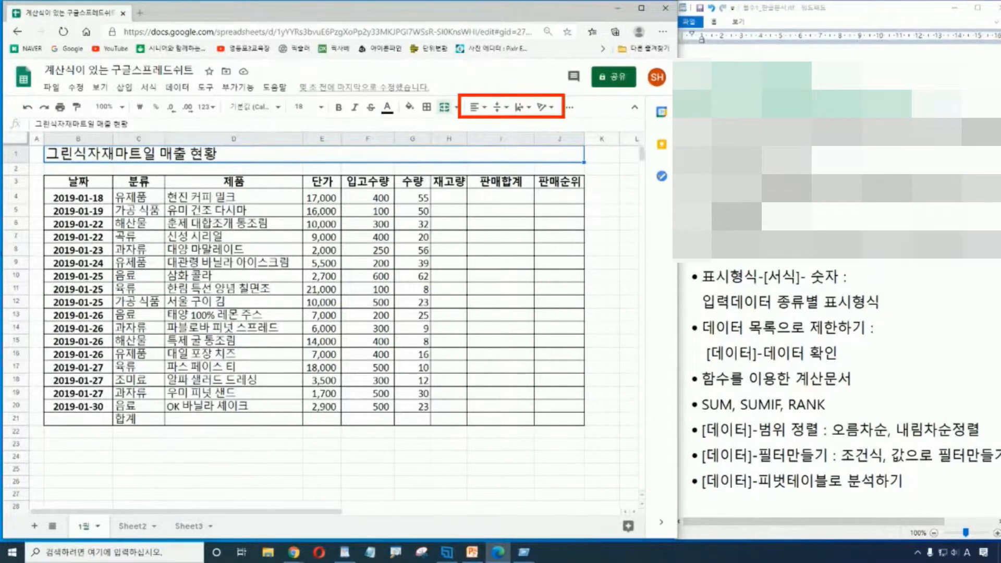
click(476, 108)
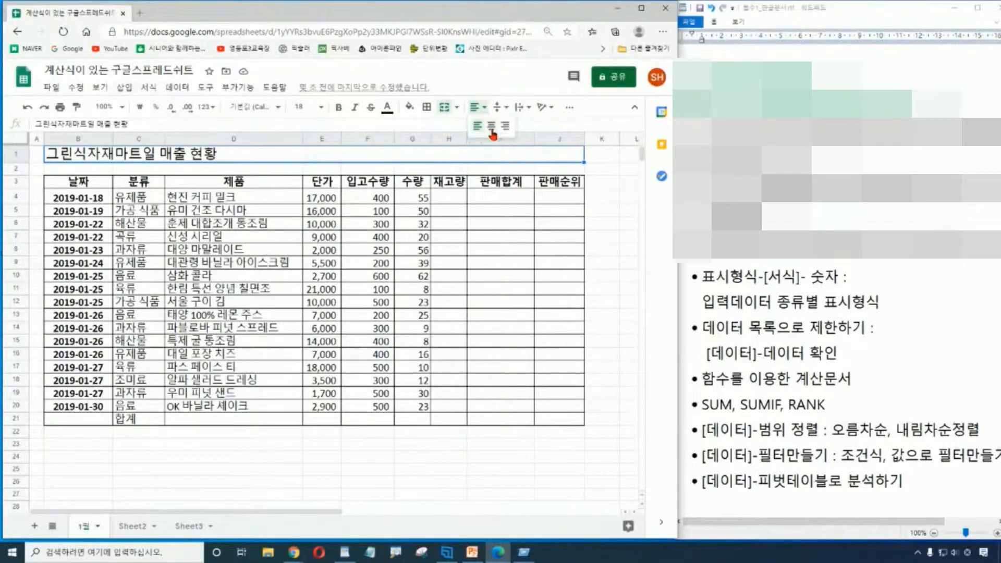
click(491, 128)
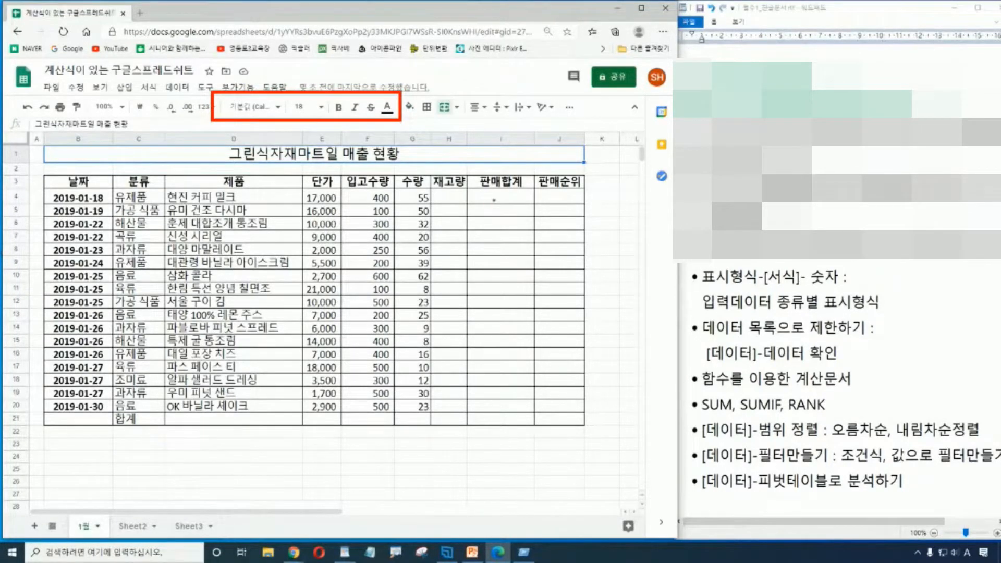
Set the title's font size to 24 and make row 1 taller
click(321, 107)
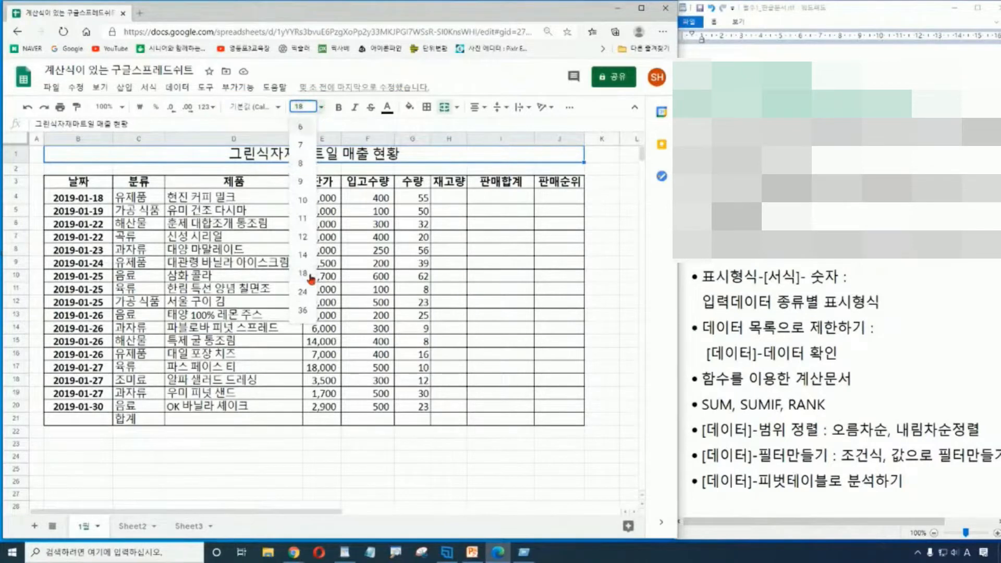
click(306, 293)
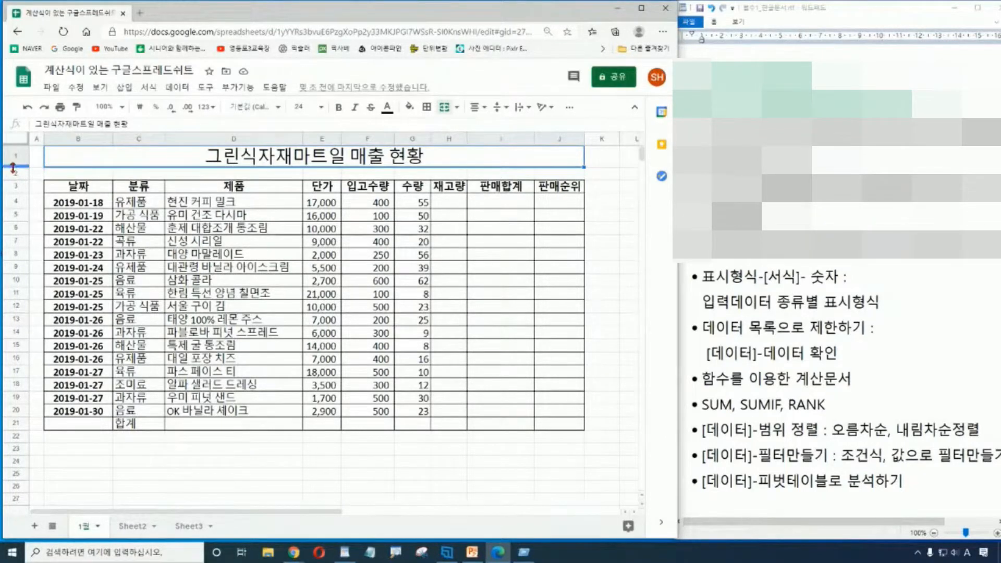
drag(15, 168, 13, 187)
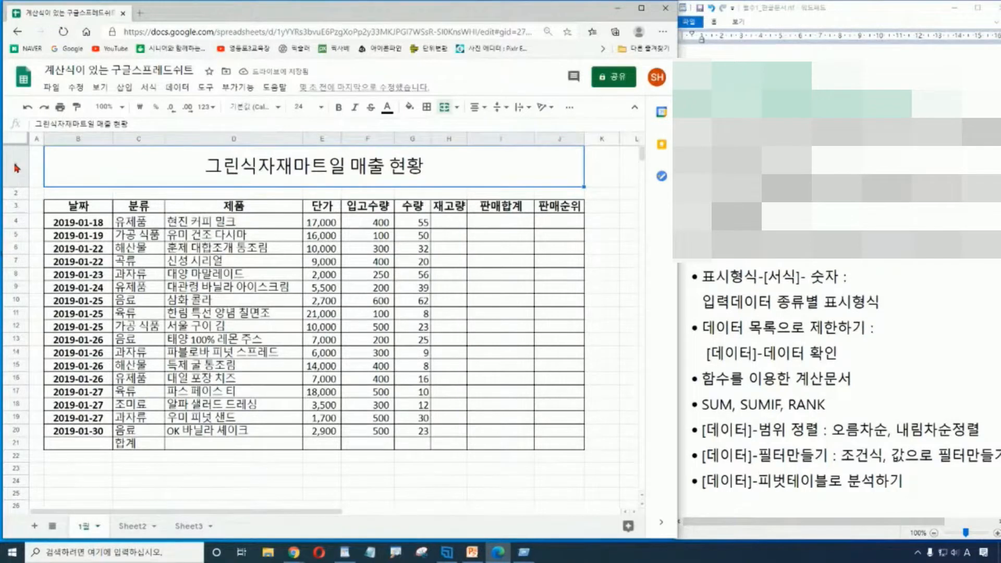
Set the exact height of row 1 to 80 pixels and deselect the row
right_click(16, 167)
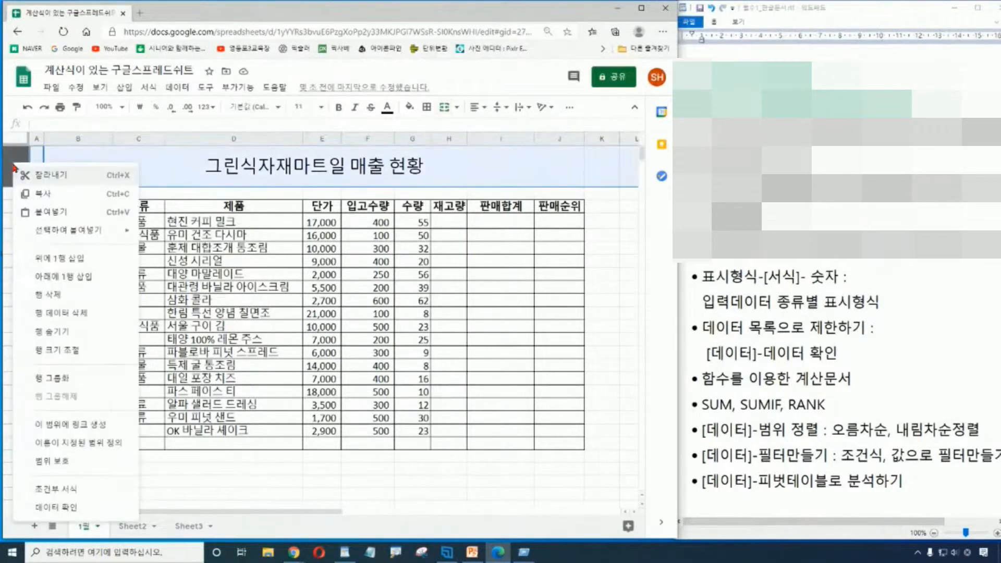
click(73, 358)
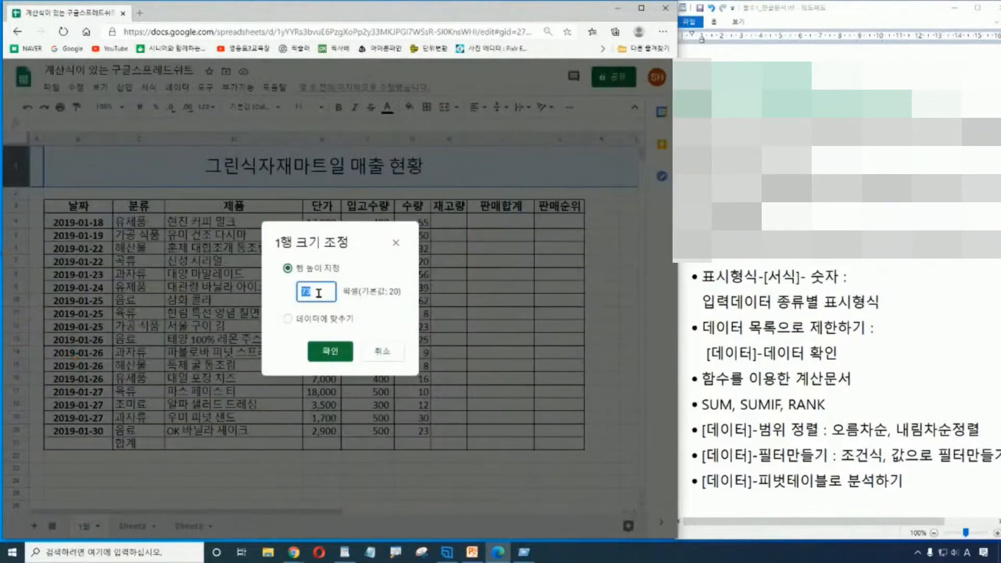
text(80)
key(Return)
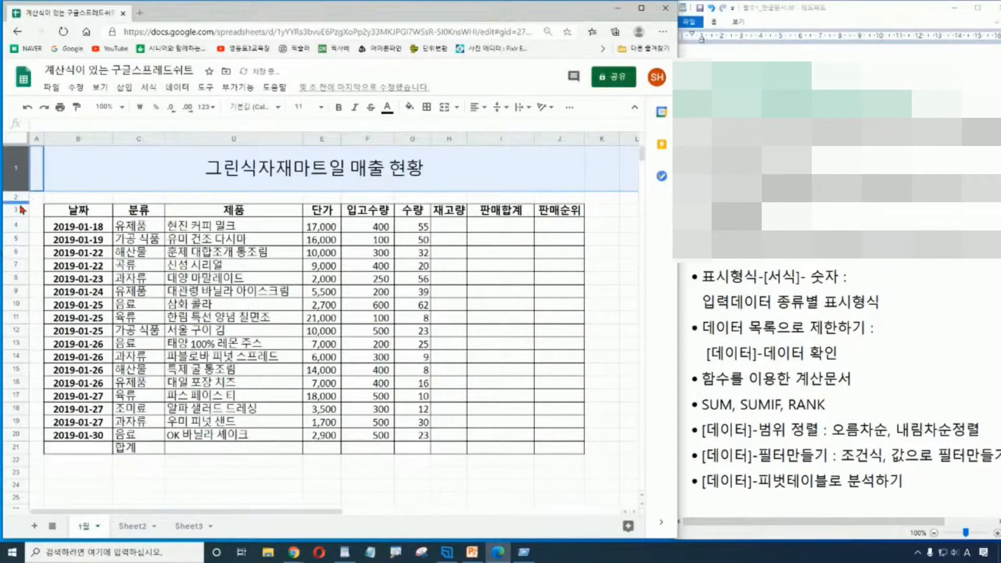
click(250, 497)
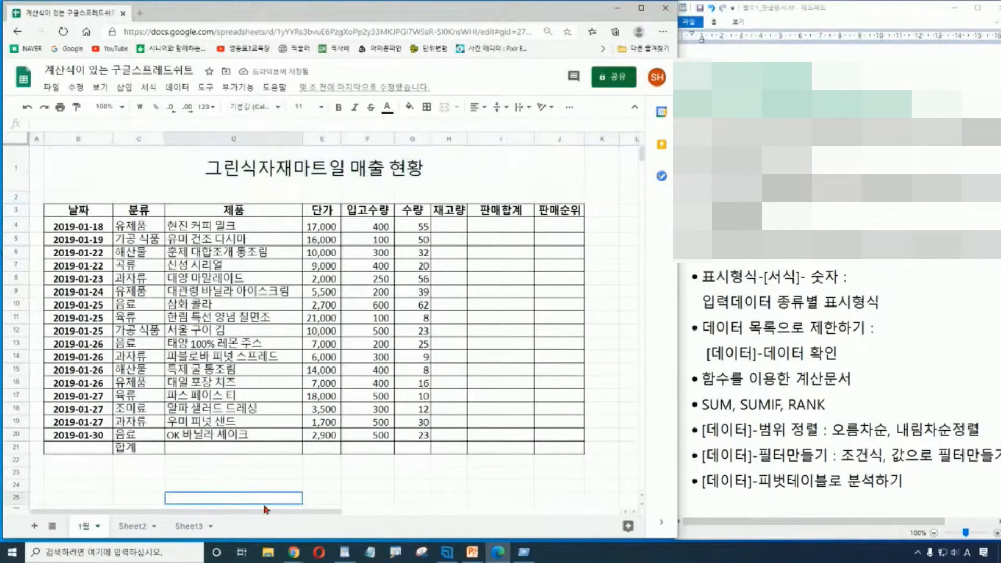
click(364, 487)
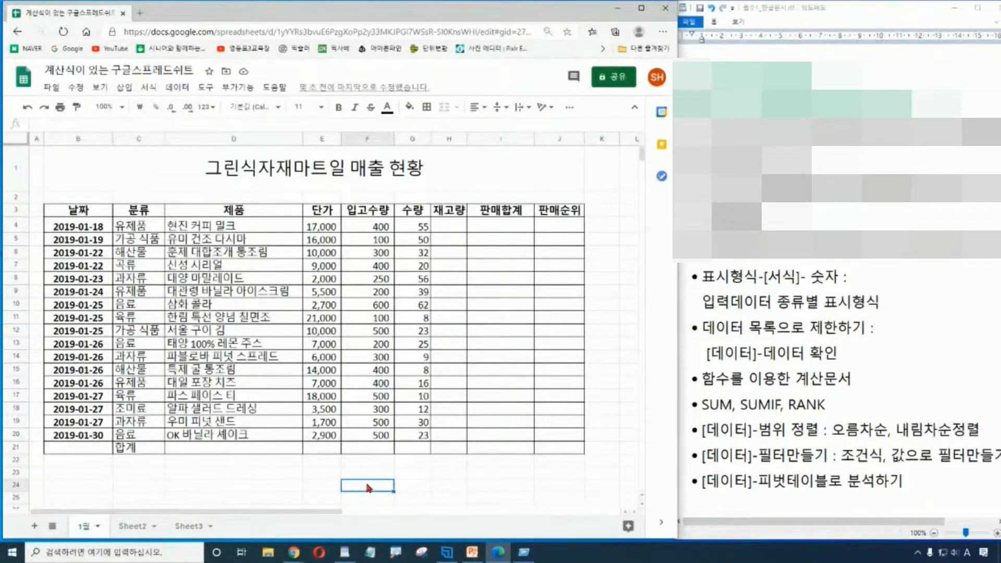
Merge B21:D21 in the 합계 row and centre its text horizontally
click(69, 450)
mouse_move(69, 451)
mouse_down()
mouse_move(249, 467)
mouse_move(267, 453)
mouse_up()
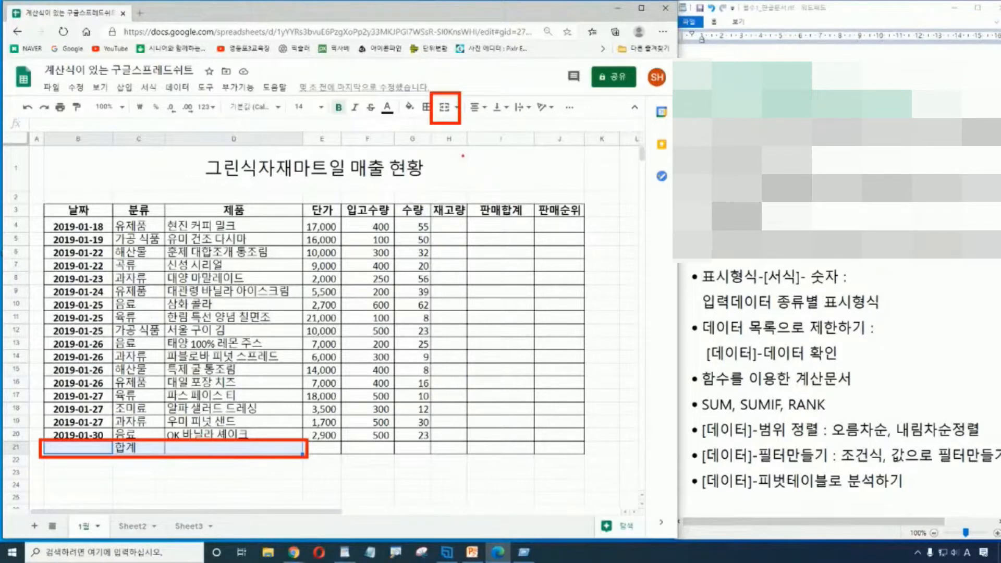
click(444, 106)
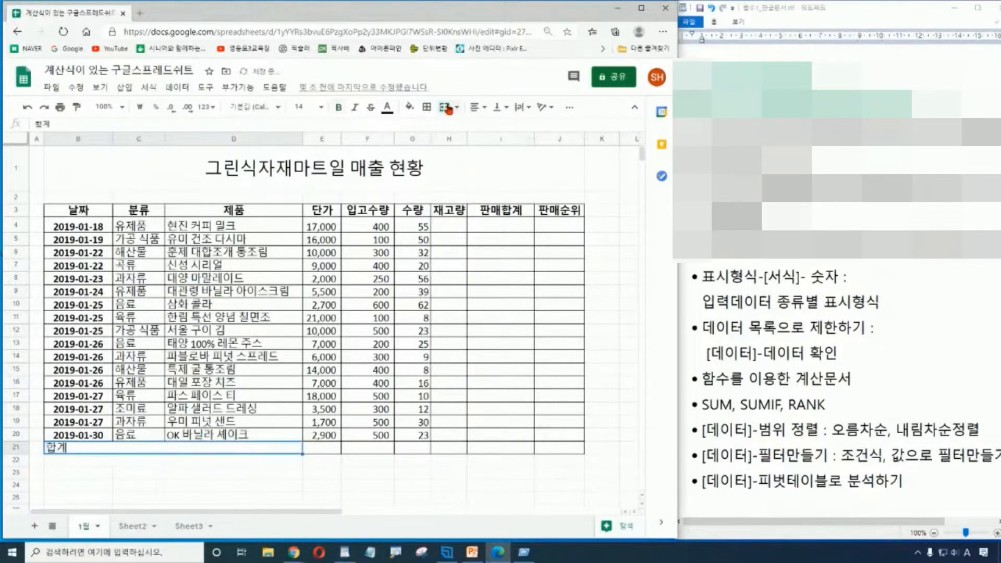
click(475, 107)
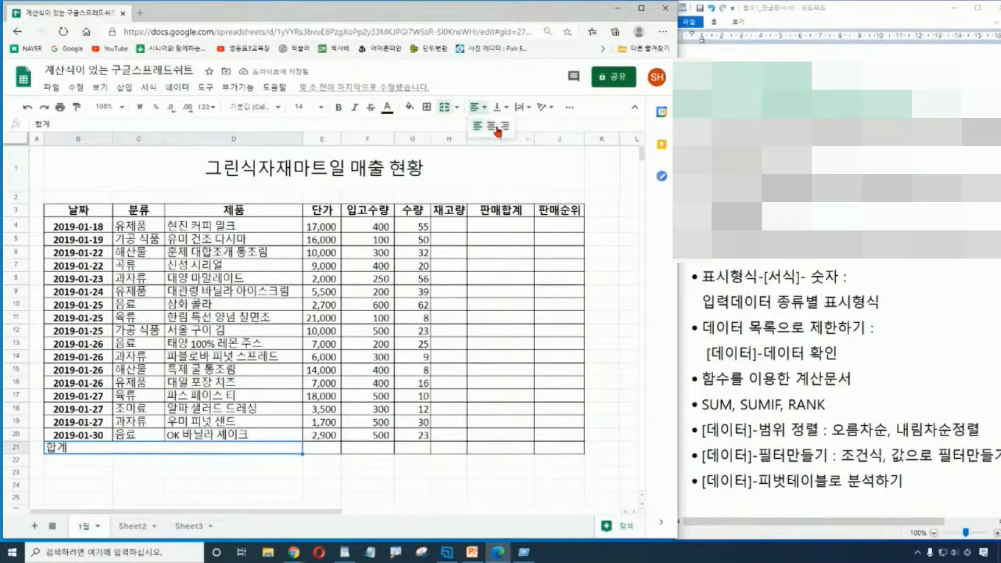
click(491, 128)
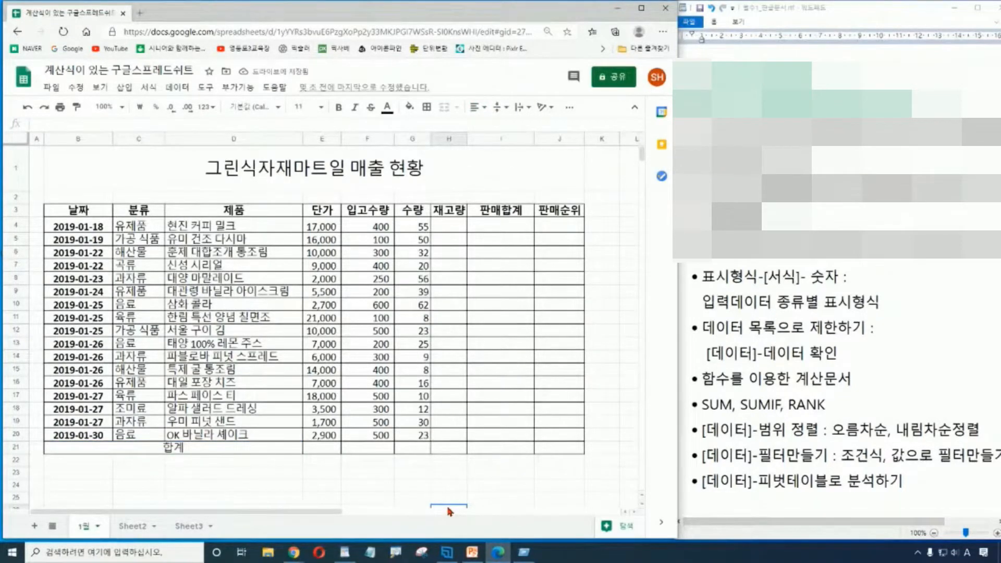
Select the dates in B4:B20 of the 날짜 column
click(707, 277)
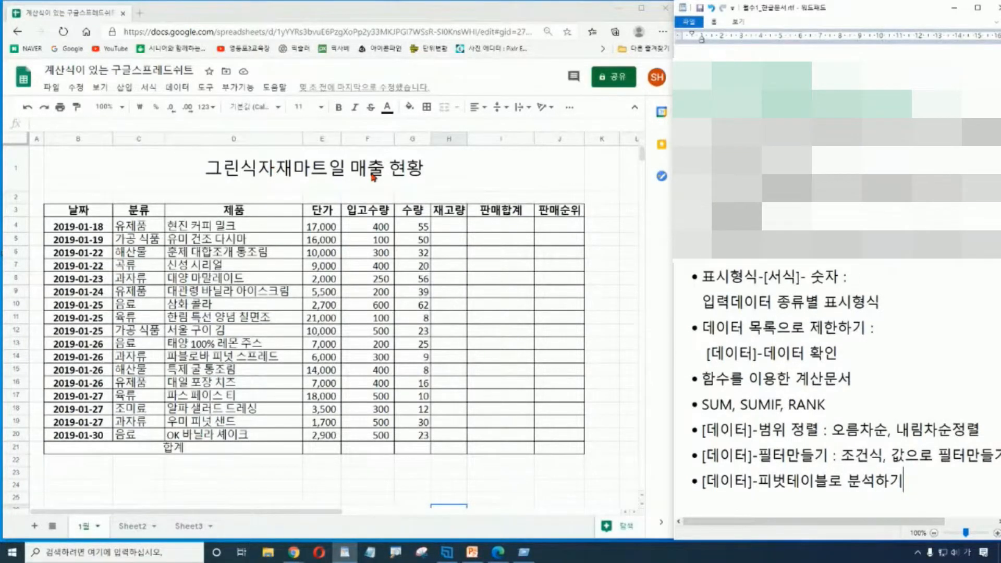
click(78, 229)
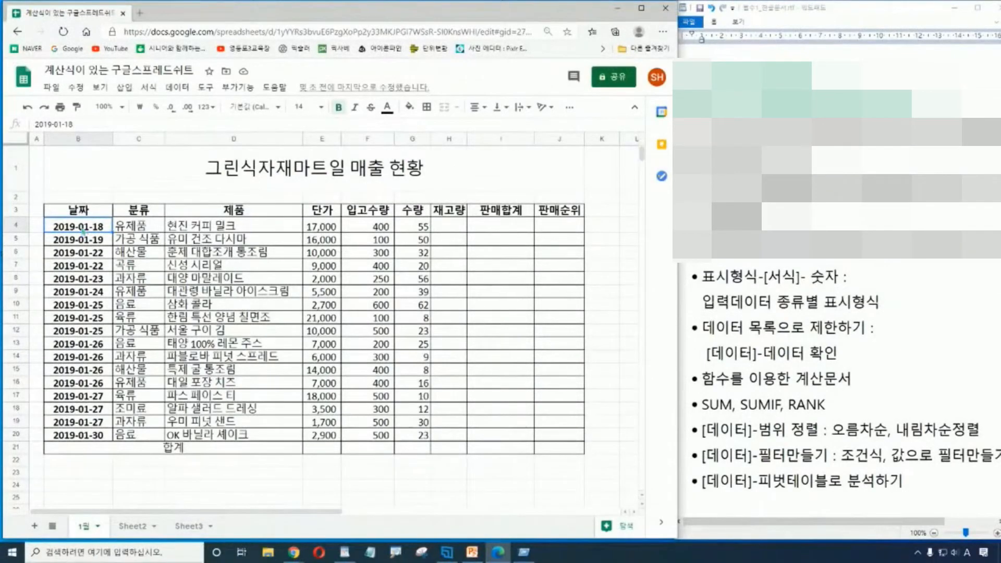
drag(83, 229, 98, 401)
drag(86, 227, 94, 437)
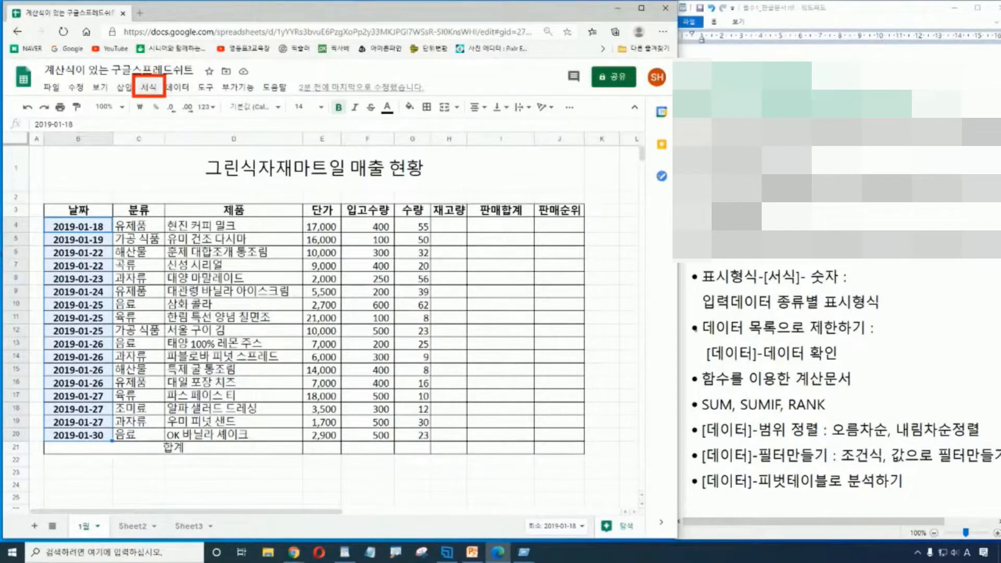
mouse_move(759, 267)
mouse_down()
mouse_move(777, 289)
mouse_move(857, 286)
mouse_up()
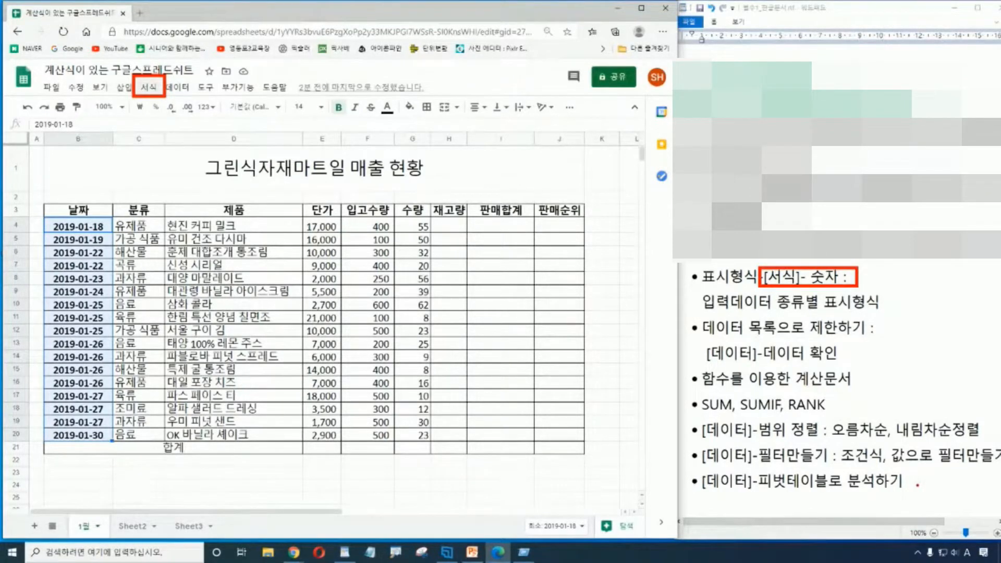
key(Escape)
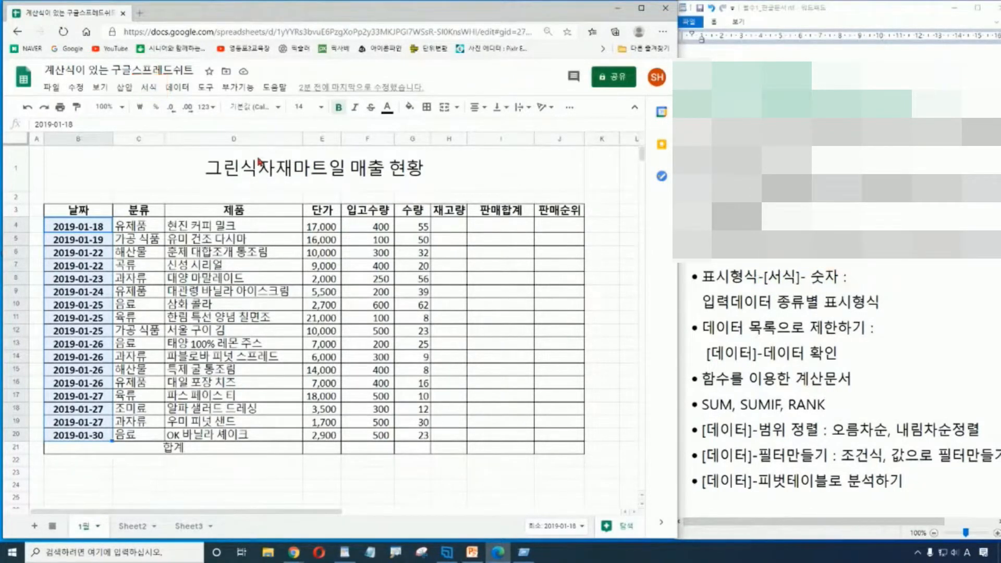
click(149, 87)
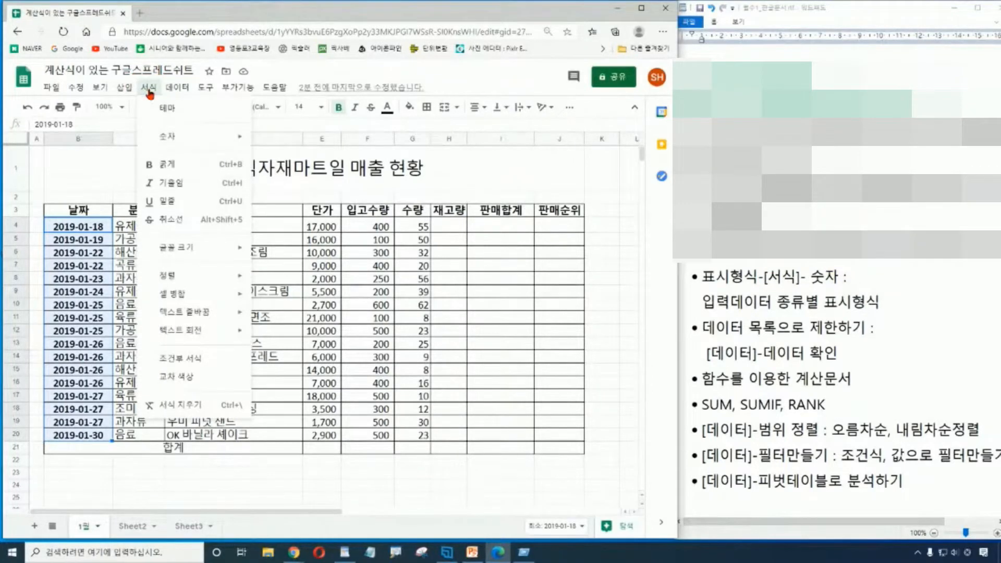
mouse_move(173, 141)
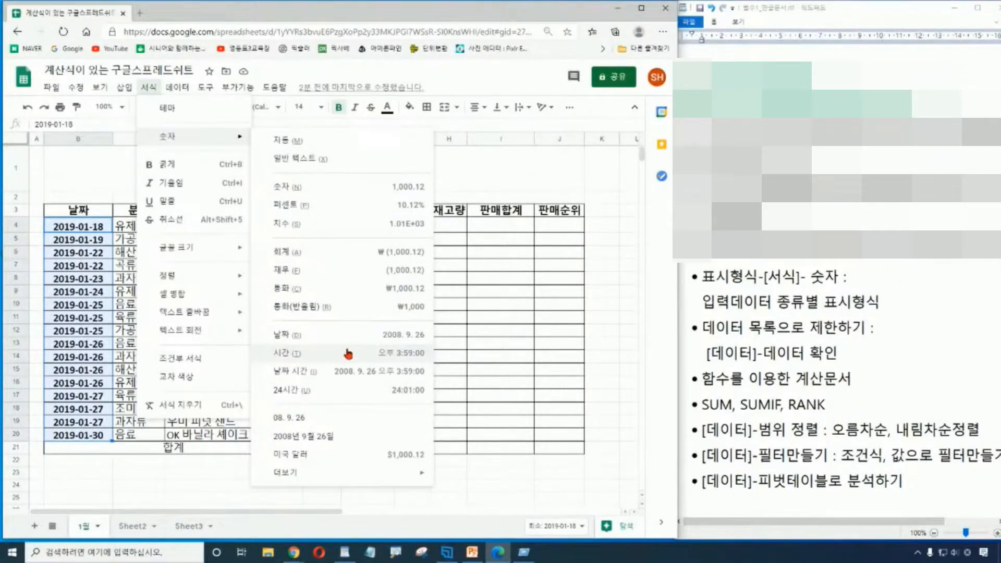
click(294, 478)
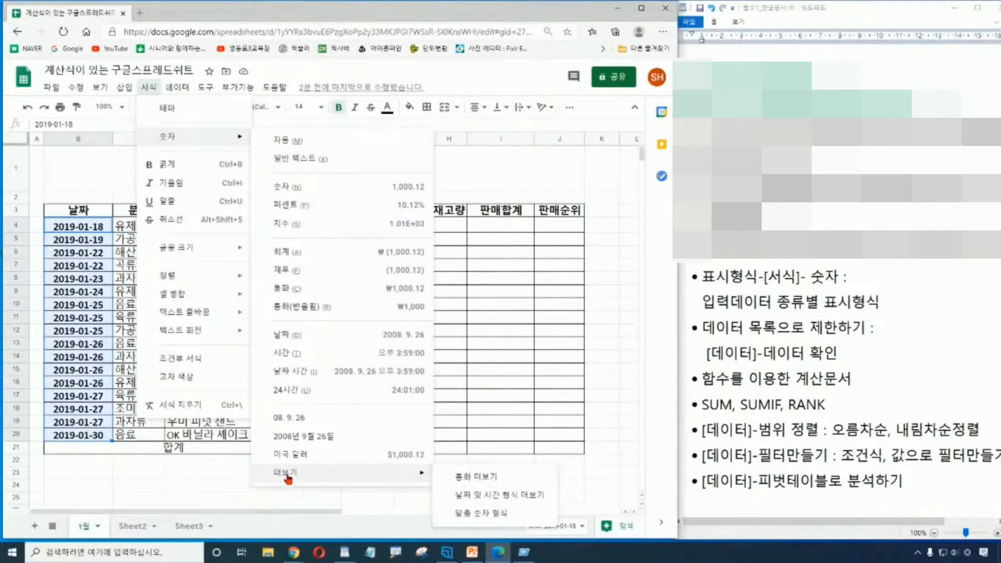
click(289, 478)
click(498, 502)
click(495, 501)
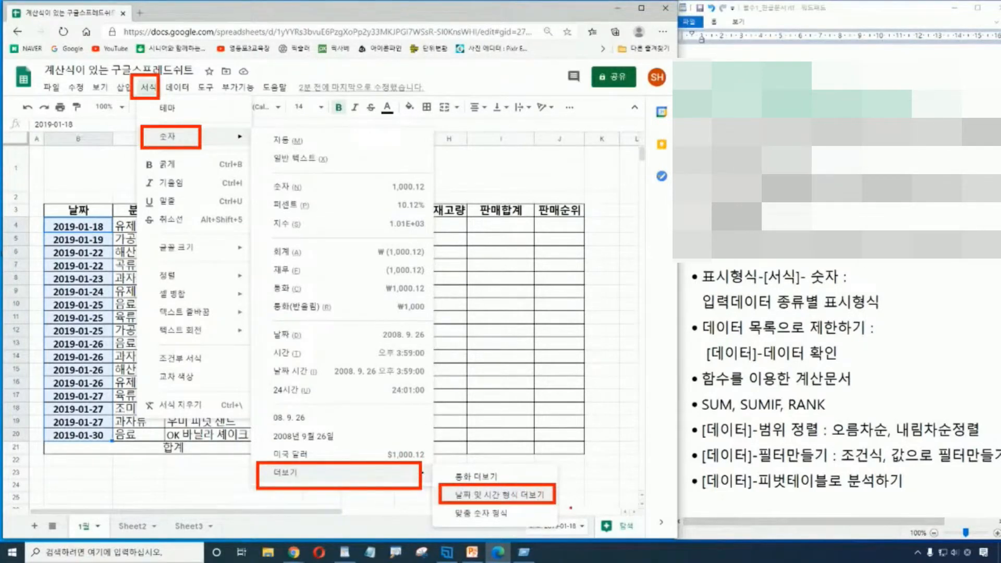
key(Escape)
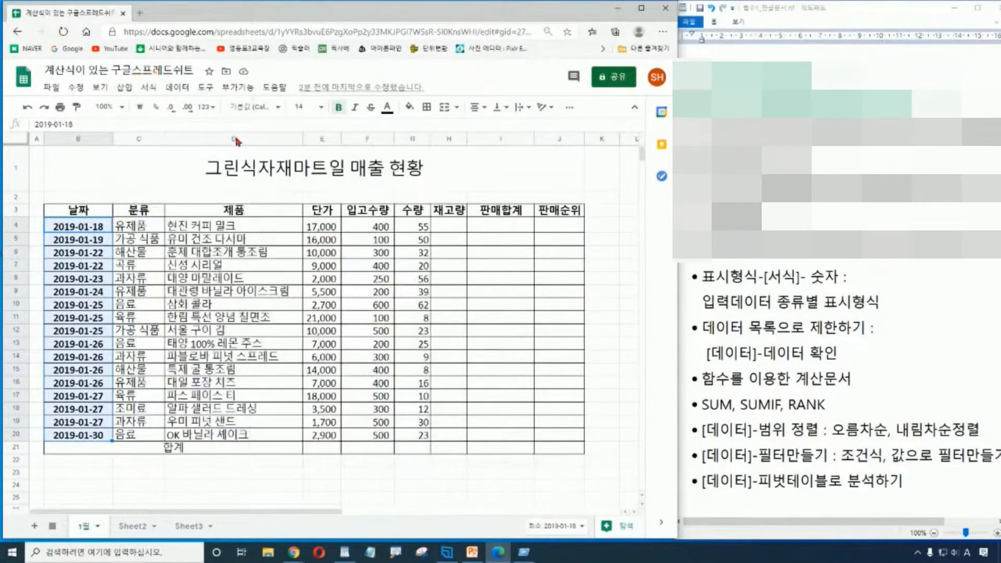
Apply the custom date format 30. 8. 5 (two-digit year, month, day) to the dates in B4:B20 and deselect them
click(149, 88)
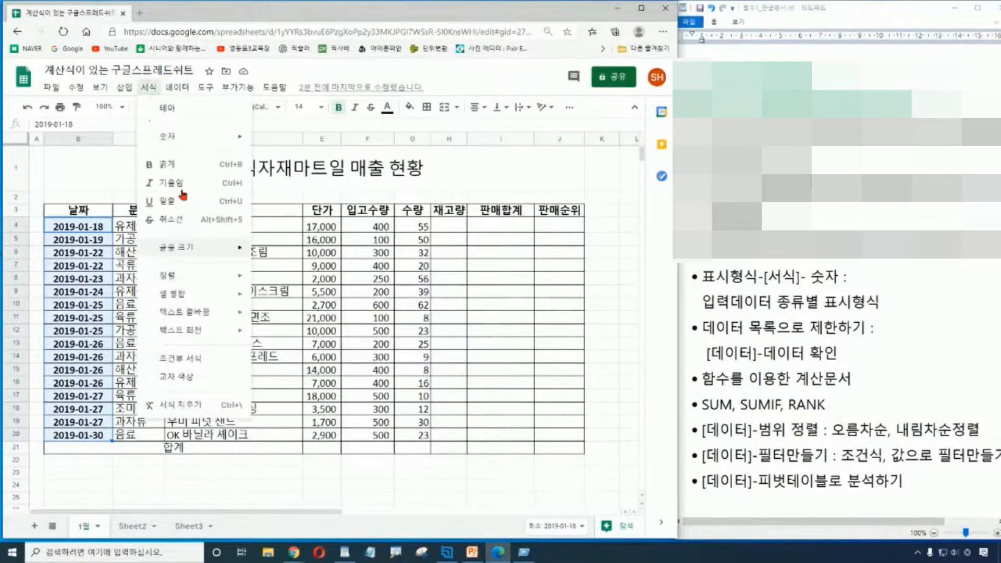
mouse_move(411, 472)
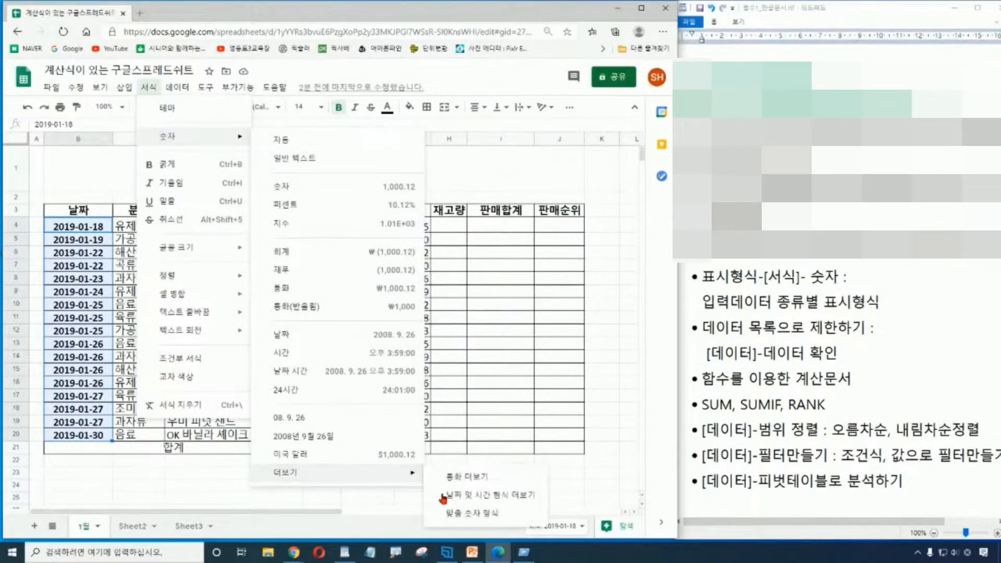
click(487, 495)
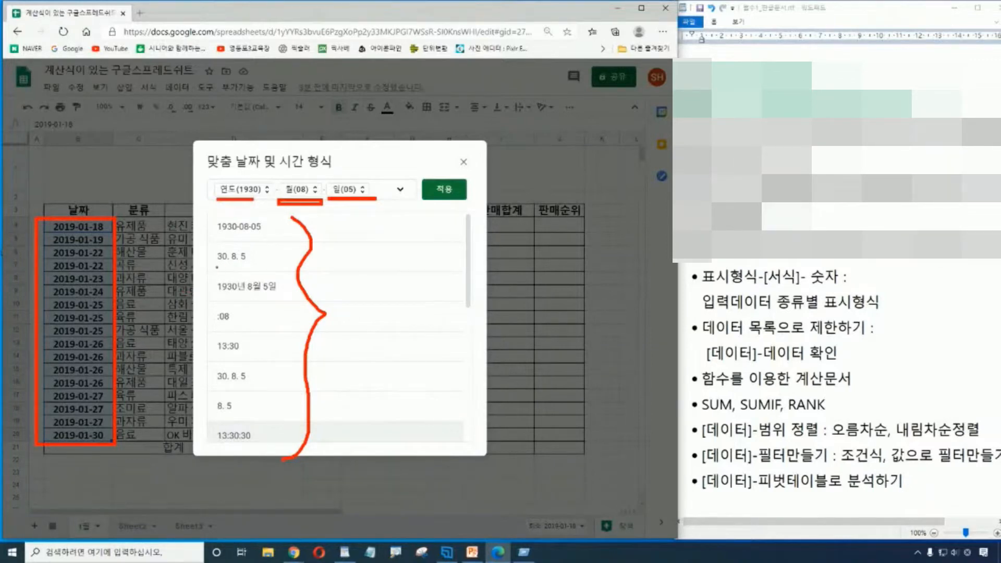
drag(209, 242, 261, 273)
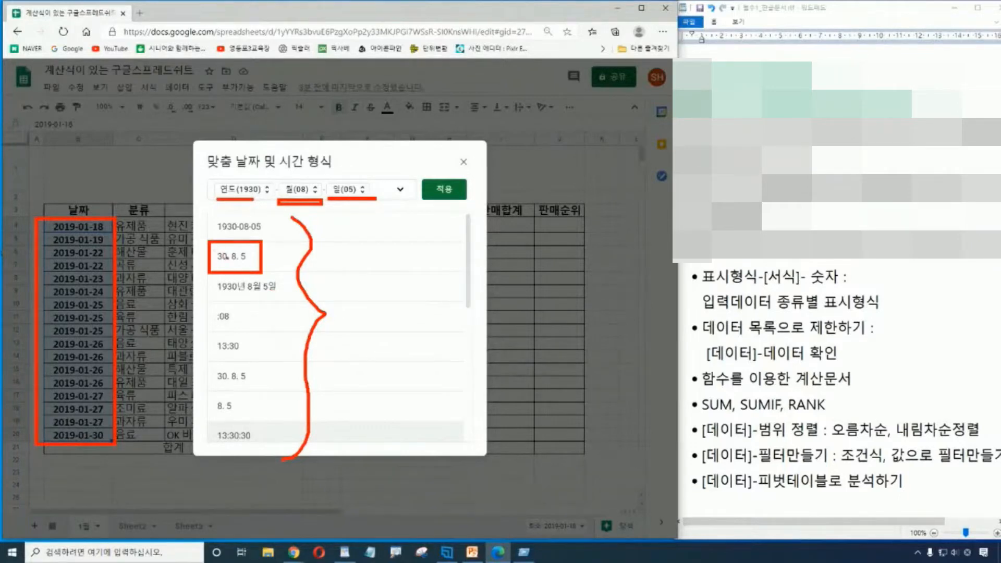
click(261, 258)
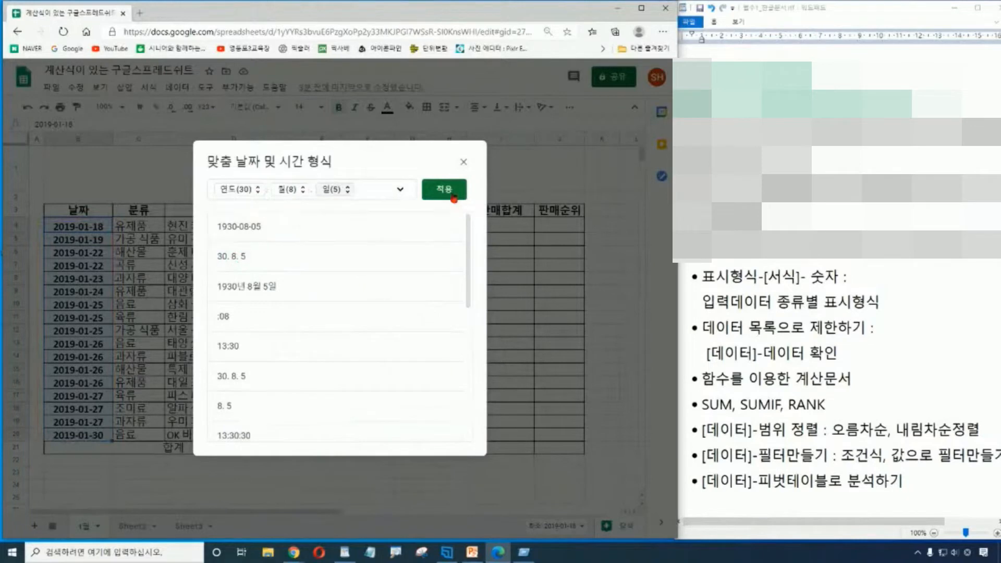
click(452, 196)
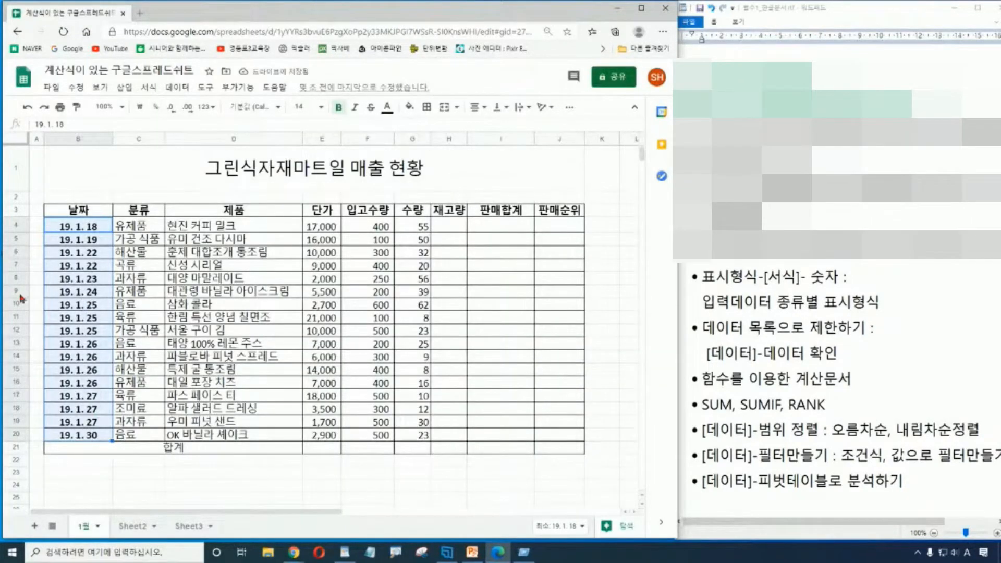
click(126, 483)
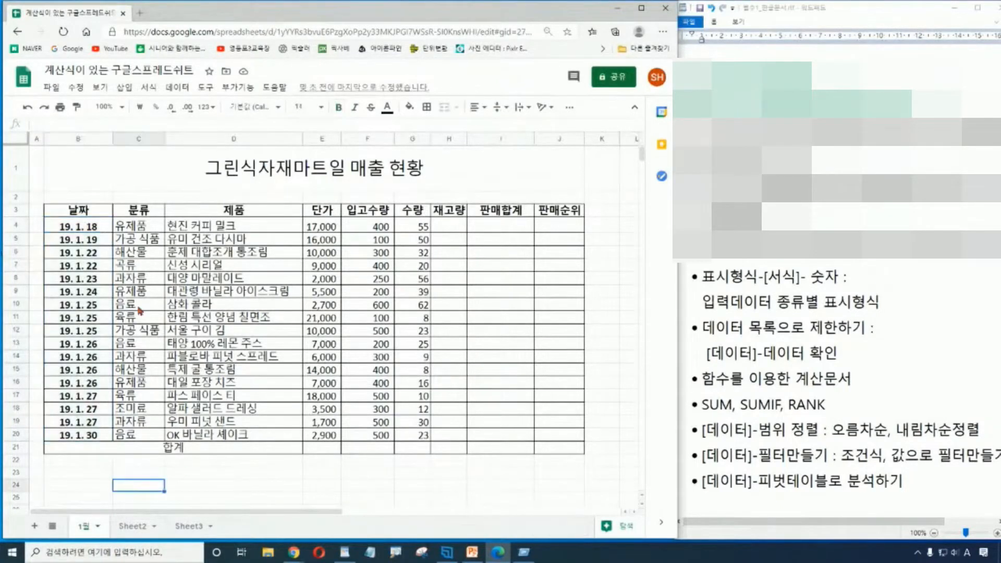
click(96, 230)
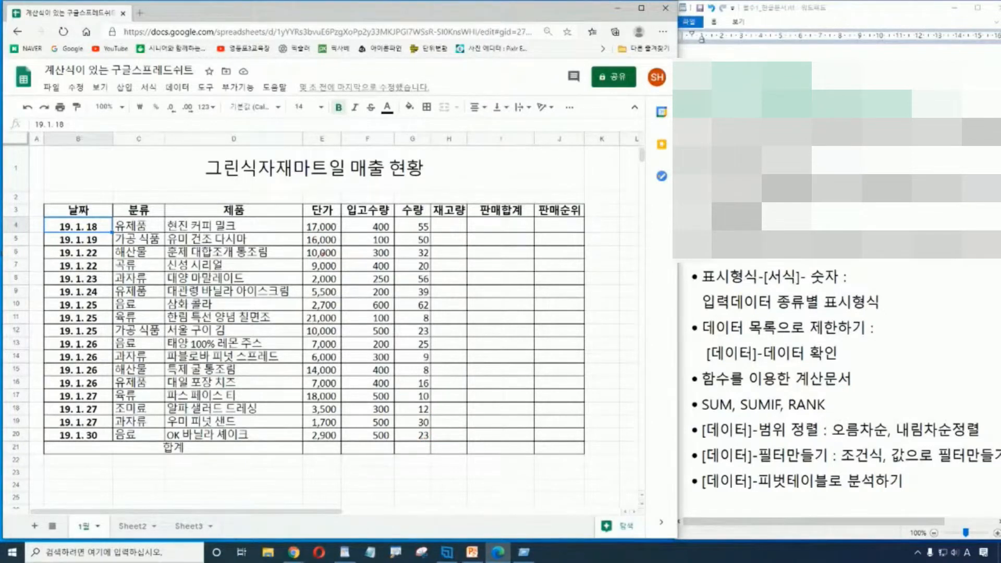
drag(302, 217, 339, 442)
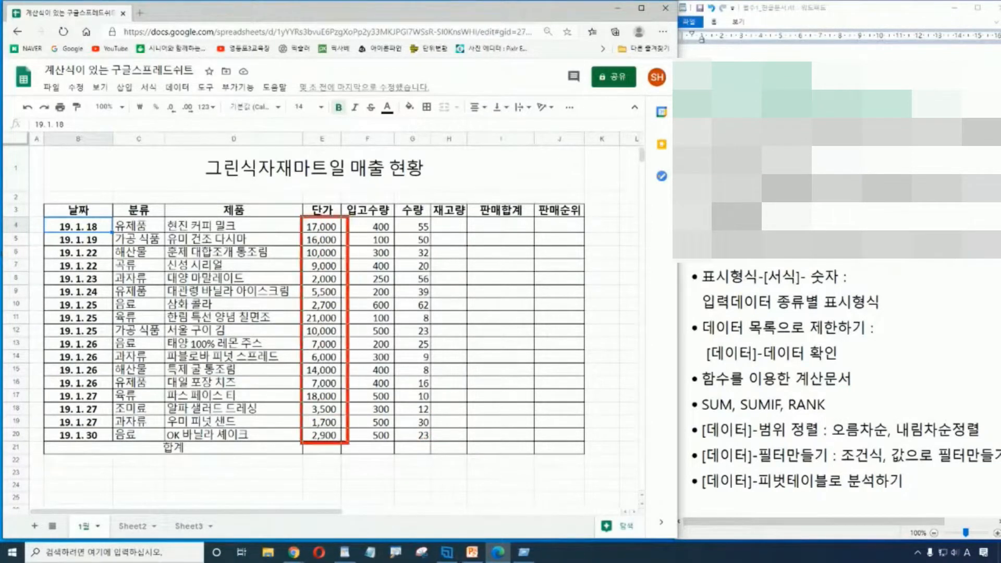
mouse_move(357, 475)
mouse_down()
mouse_move(340, 492)
mouse_move(357, 493)
mouse_up()
drag(361, 485, 374, 485)
mouse_move(377, 472)
mouse_down()
mouse_move(380, 499)
mouse_move(394, 485)
mouse_move(397, 498)
mouse_up()
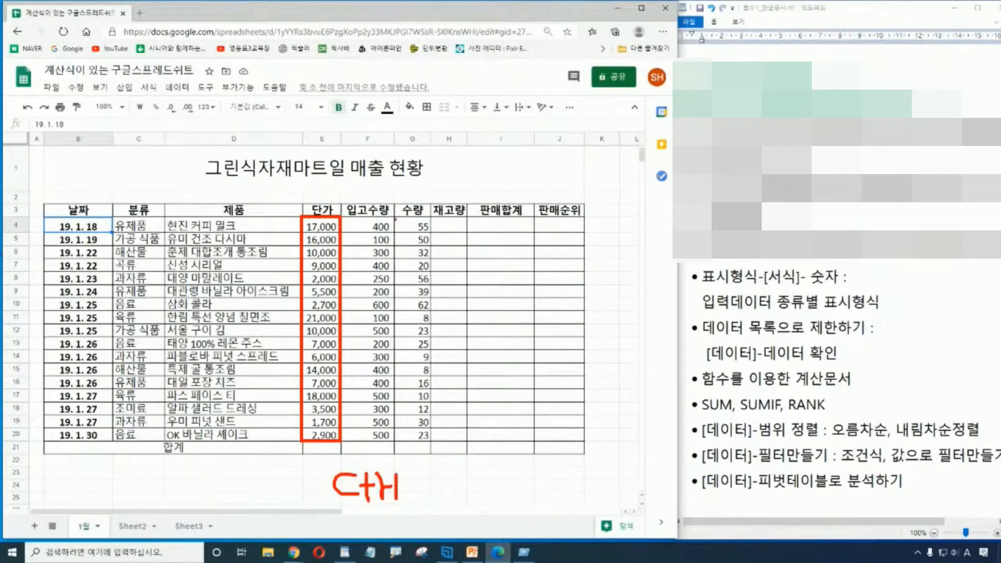
mouse_move(396, 220)
mouse_down()
mouse_move(401, 359)
mouse_move(429, 443)
mouse_up()
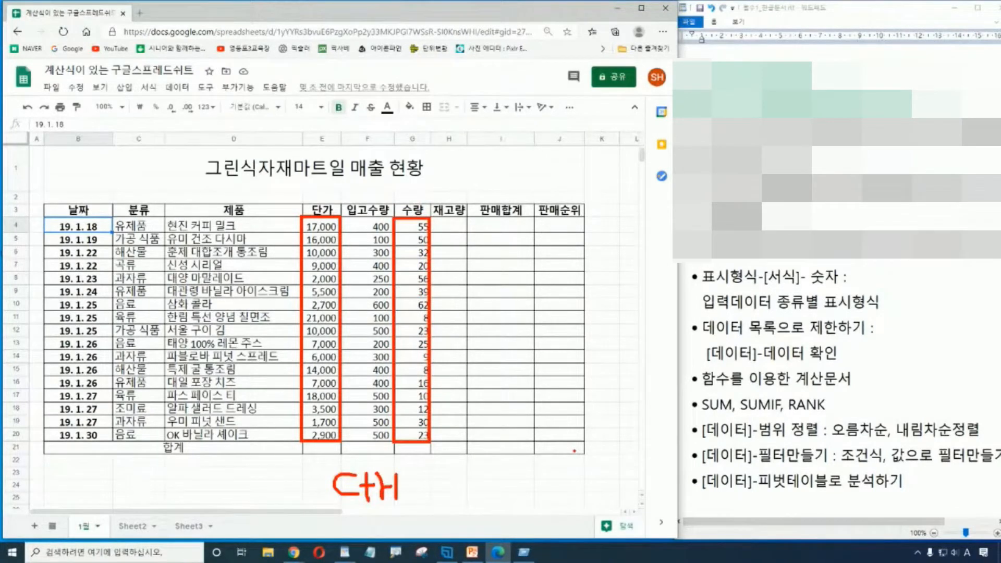
drag(330, 451, 331, 456)
drag(413, 450, 429, 465)
key(Escape)
Select the 단가 cells E4:E20 together with the 판매합계 cells I4:I20
click(327, 226)
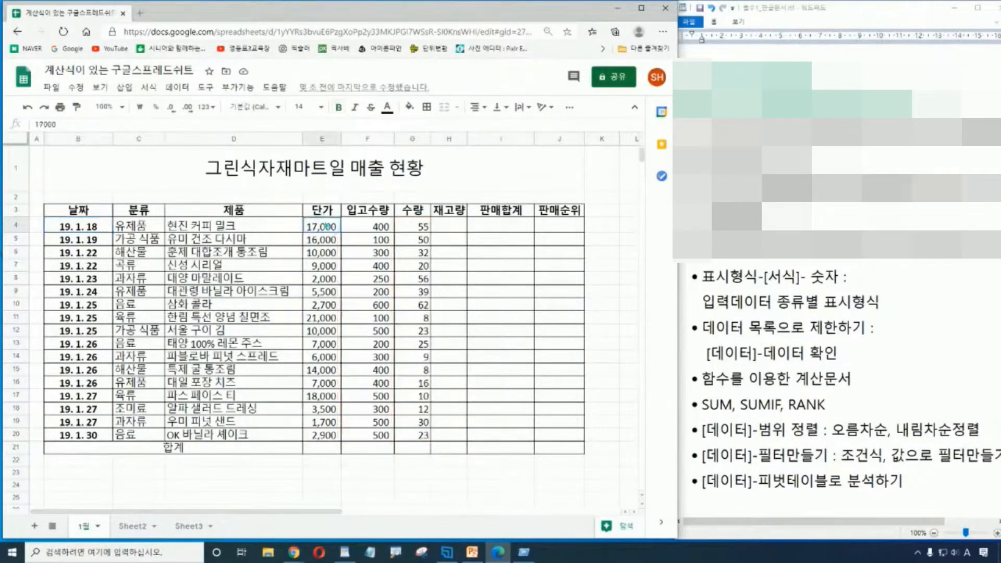
drag(325, 230, 325, 436)
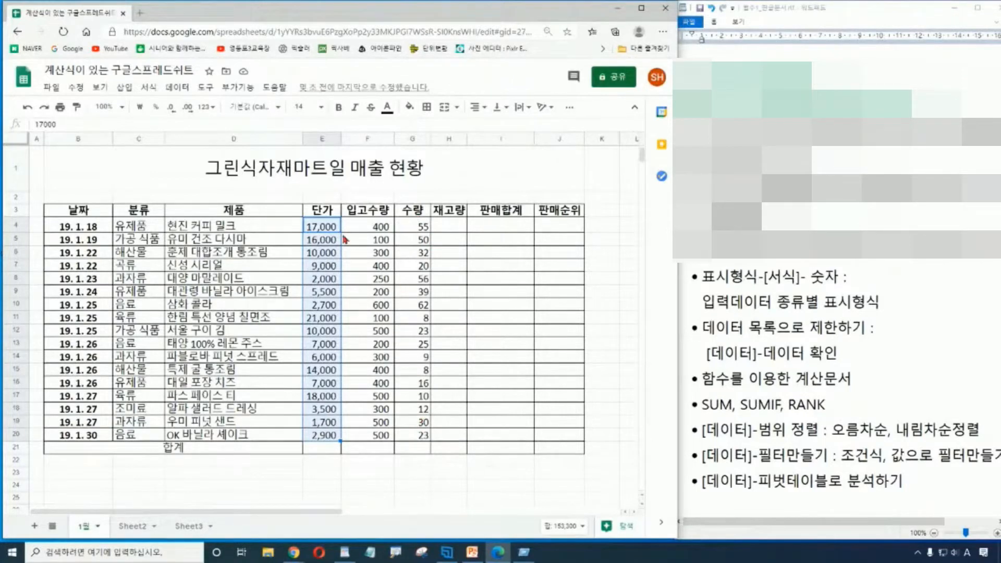
drag(328, 227, 326, 436)
drag(514, 225, 499, 440)
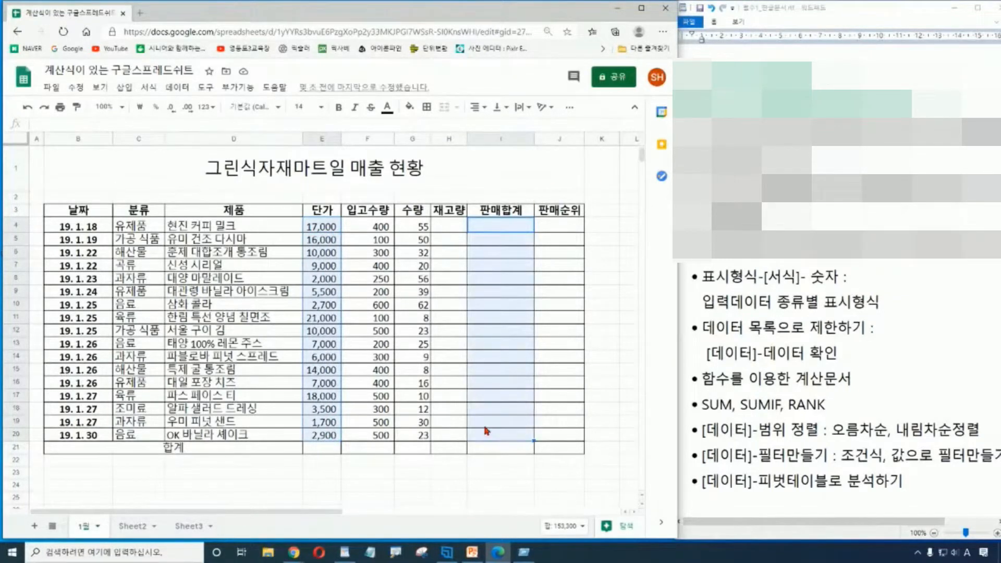
mouse_move(302, 218)
mouse_down()
mouse_move(300, 437)
mouse_move(339, 219)
mouse_move(334, 440)
mouse_up()
mouse_move(466, 218)
mouse_down()
mouse_move(521, 444)
mouse_move(534, 443)
mouse_up()
mouse_move(376, 471)
mouse_down()
mouse_move(351, 485)
mouse_move(373, 498)
mouse_up()
mouse_move(372, 483)
mouse_down()
mouse_move(399, 479)
mouse_move(394, 506)
mouse_move(408, 492)
mouse_up()
mouse_move(408, 483)
mouse_down()
mouse_move(427, 476)
mouse_move(441, 501)
mouse_move(441, 467)
mouse_up()
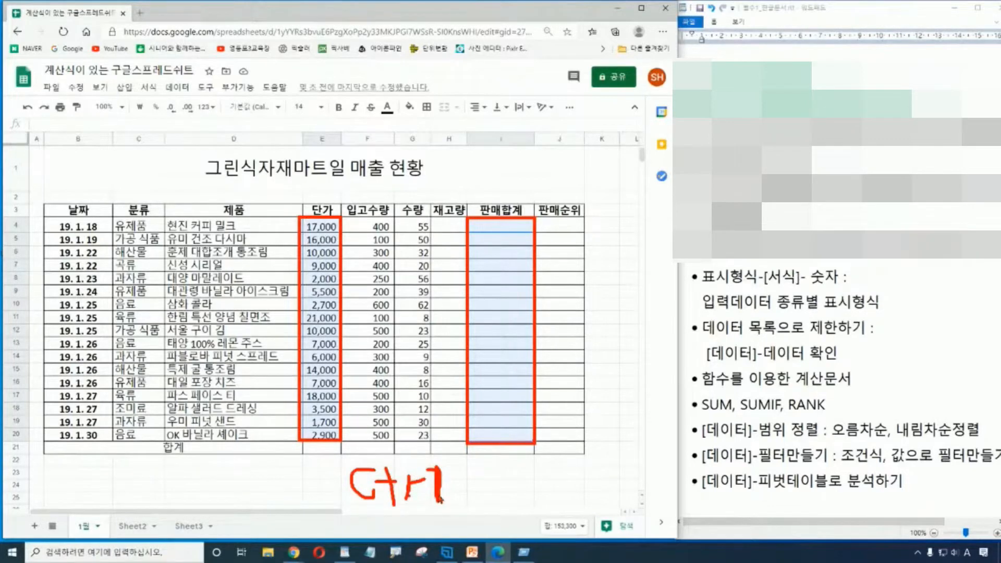
key(Escape)
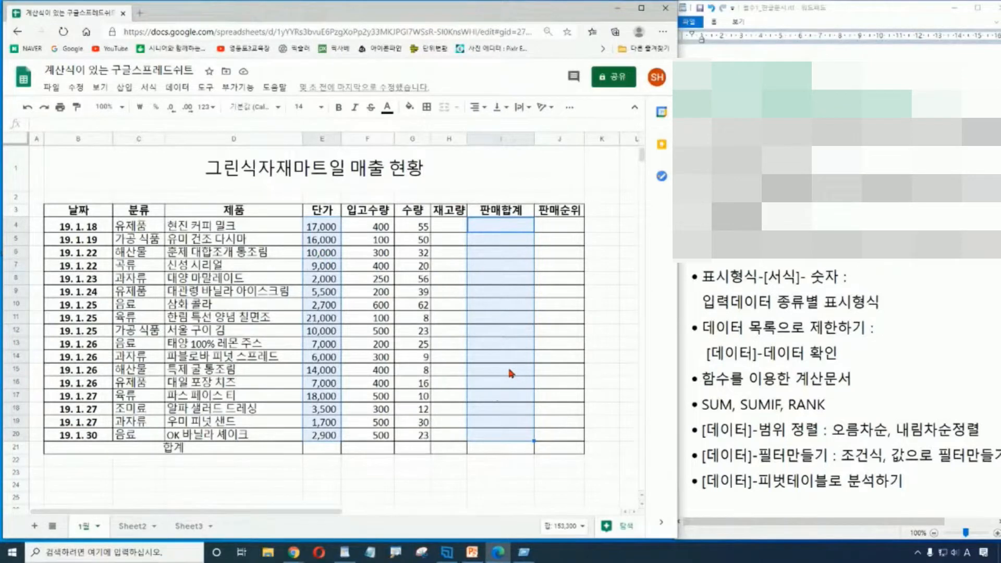
Format the selected 단가 and 판매합계 cells as rounded currency, 통화(반올림)
click(149, 88)
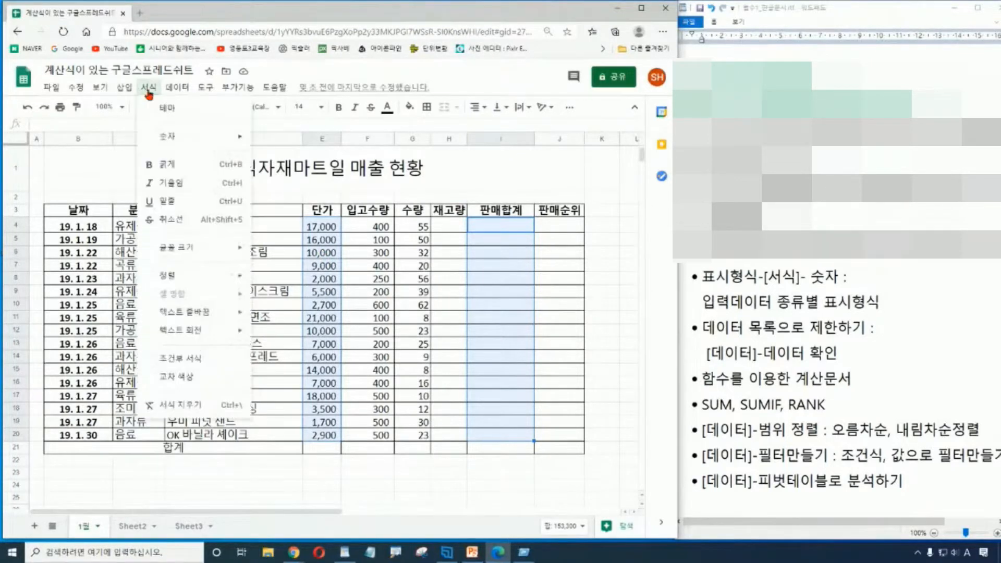
mouse_move(177, 142)
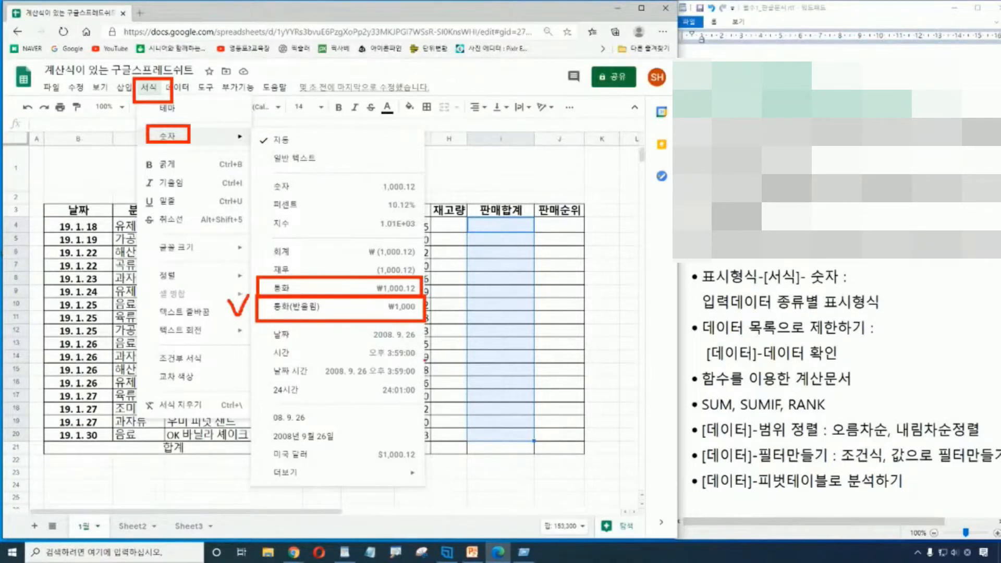
click(412, 307)
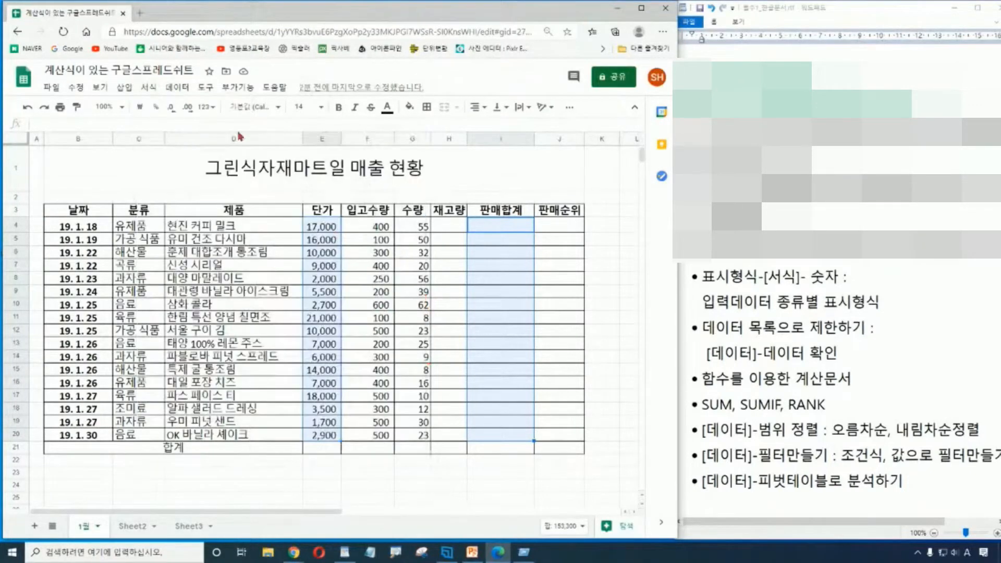
click(150, 88)
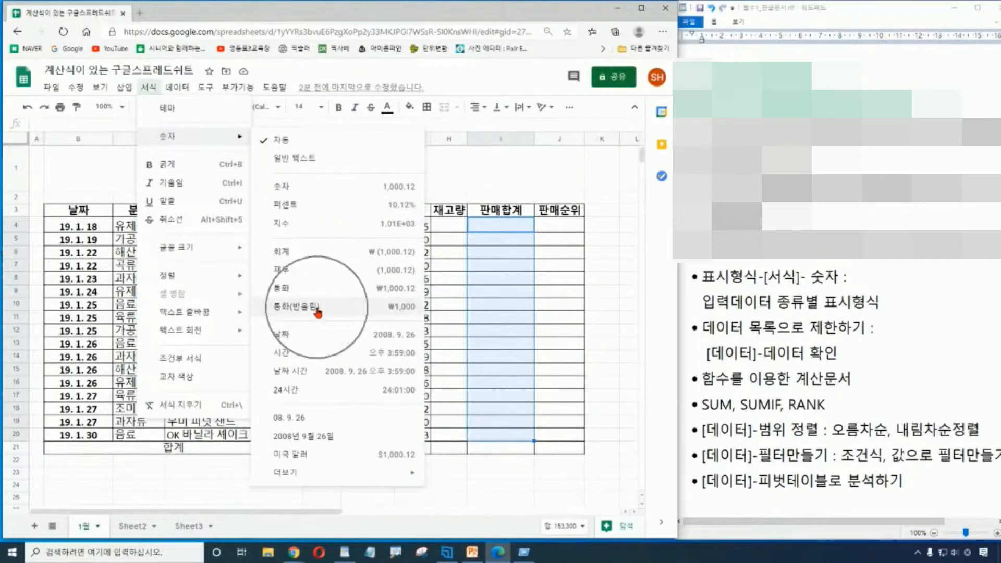
click(403, 312)
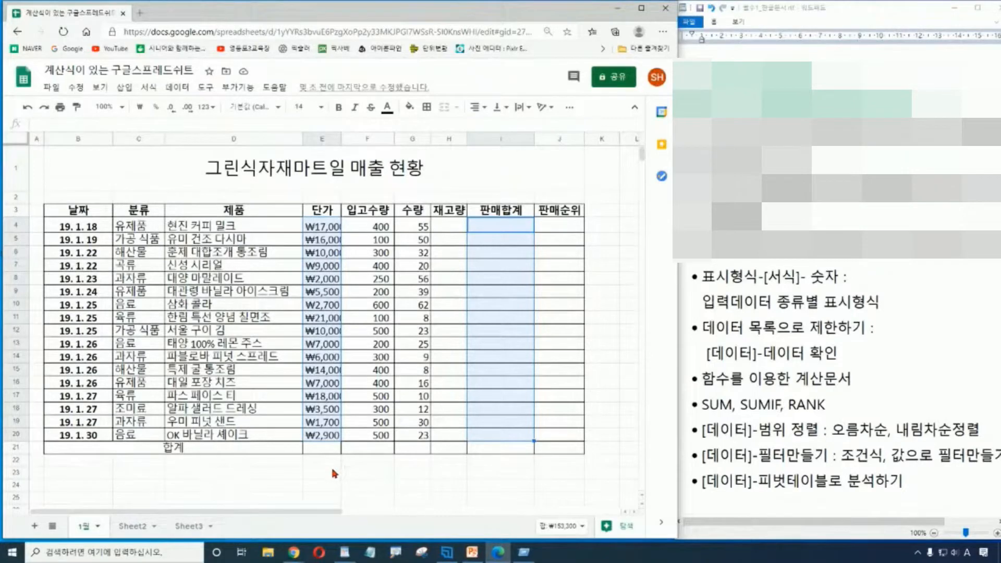
Widen the 단가 column E so the full currency amounts in E4:E20 fit
click(616, 229)
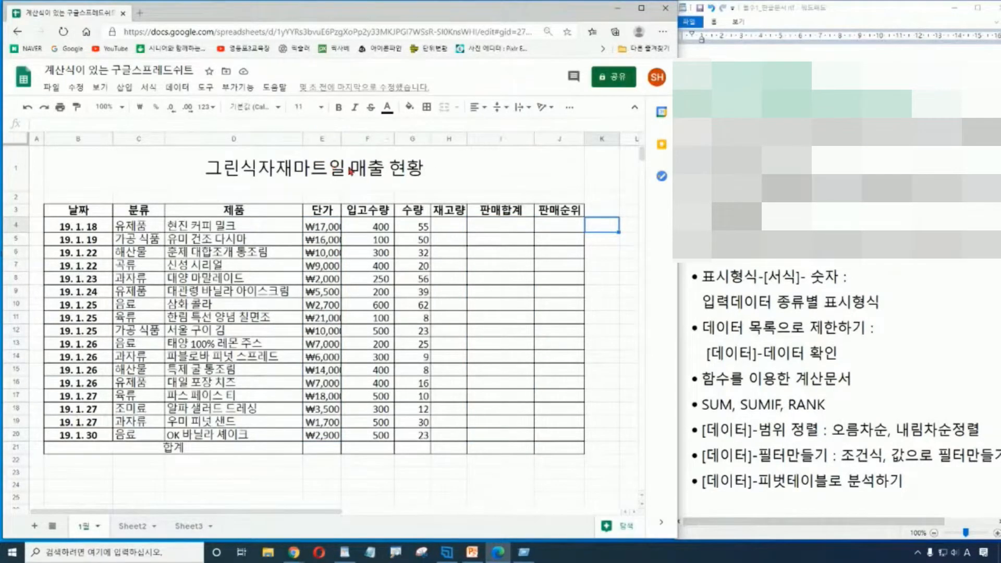
drag(339, 140, 363, 139)
click(624, 254)
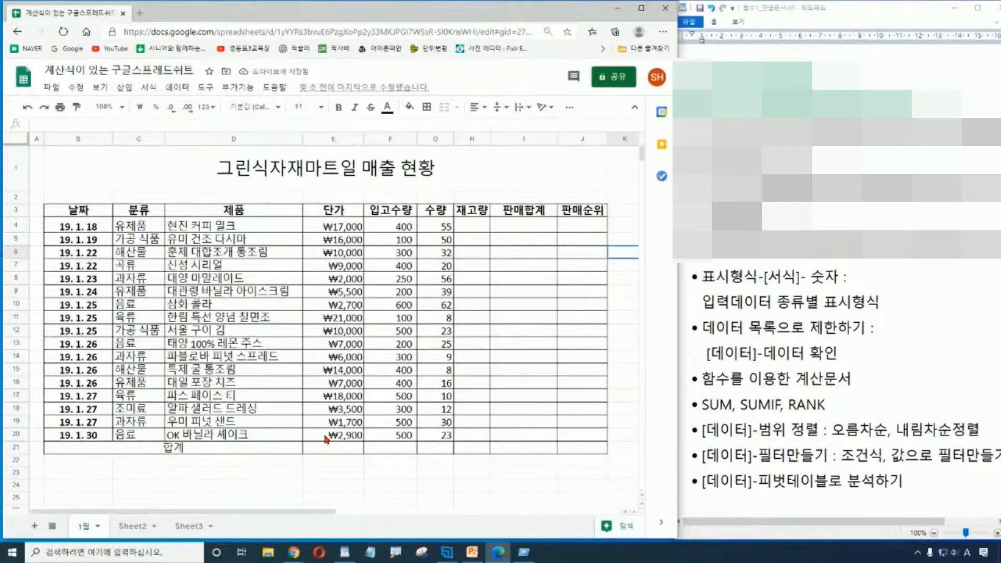
drag(348, 228, 344, 442)
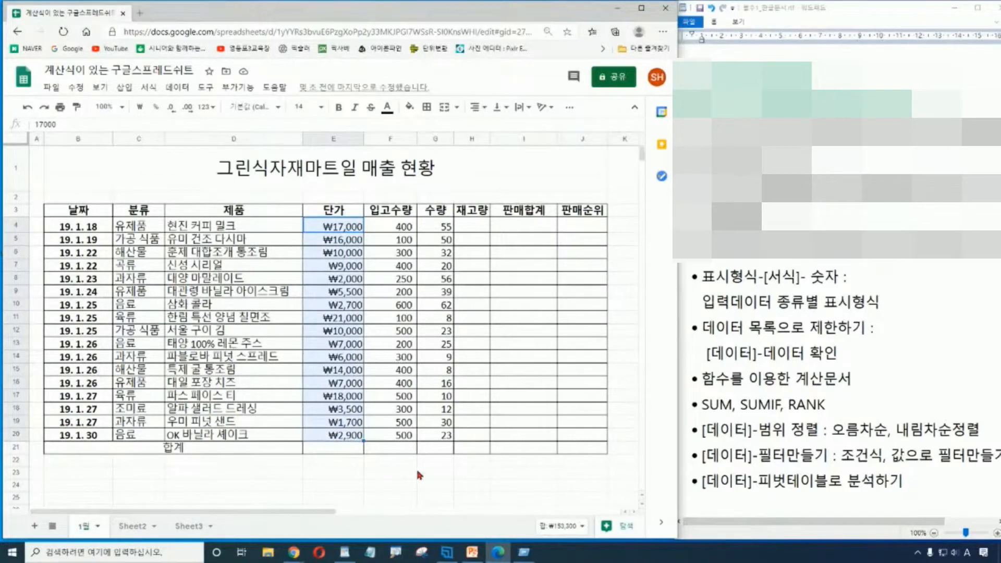
click(486, 496)
Enter the formula =E4*G4 in 판매합계 cell I4 to multiply 단가 by 수량
click(539, 227)
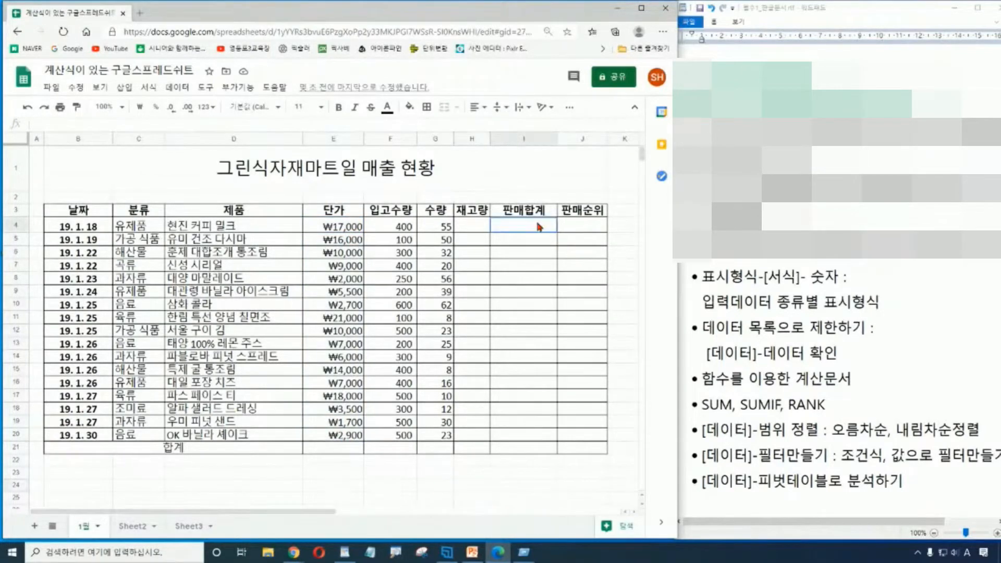
key(ctrl)
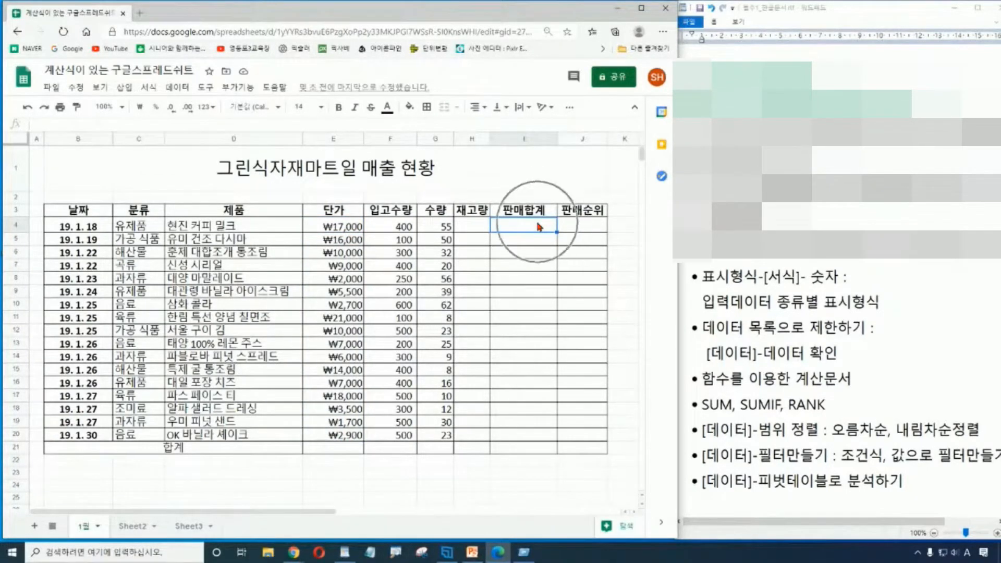
key(ctrl)
click(552, 499)
click(530, 222)
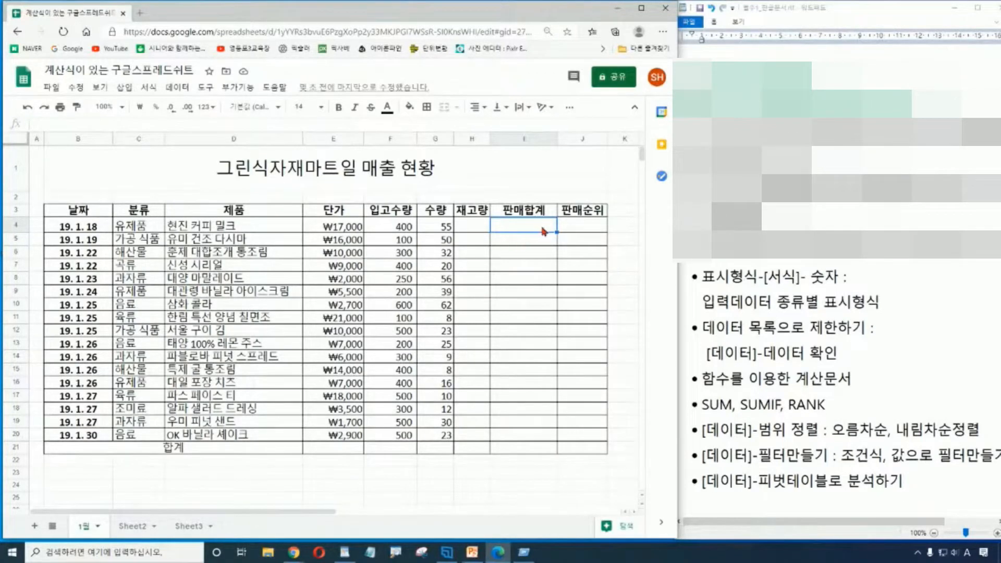
click(541, 232)
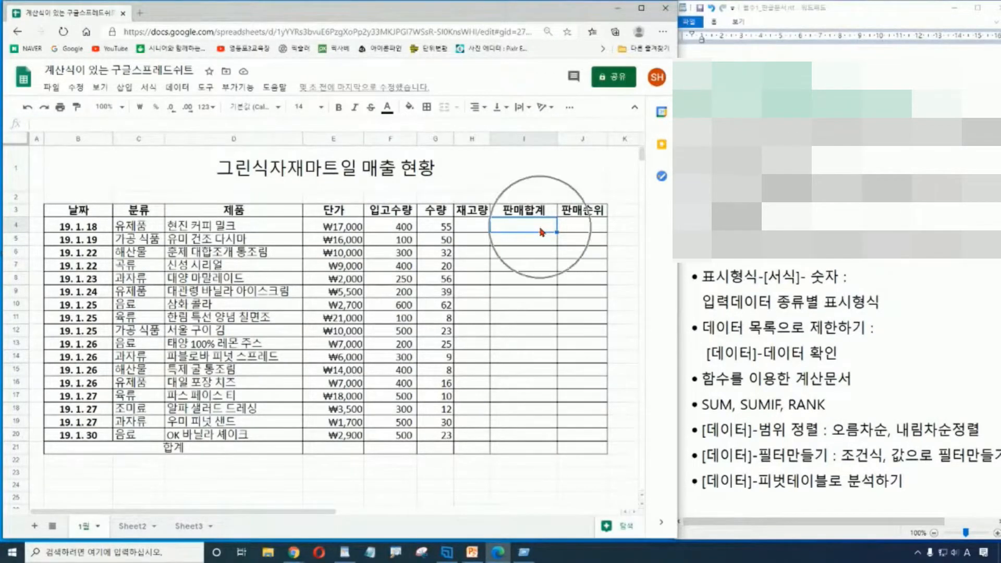
click(541, 231)
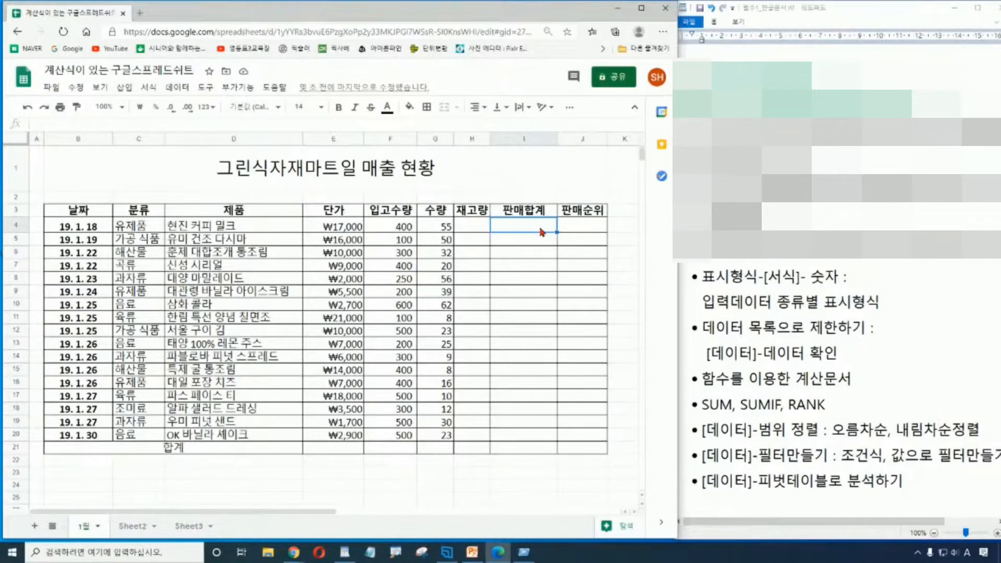
text(=)
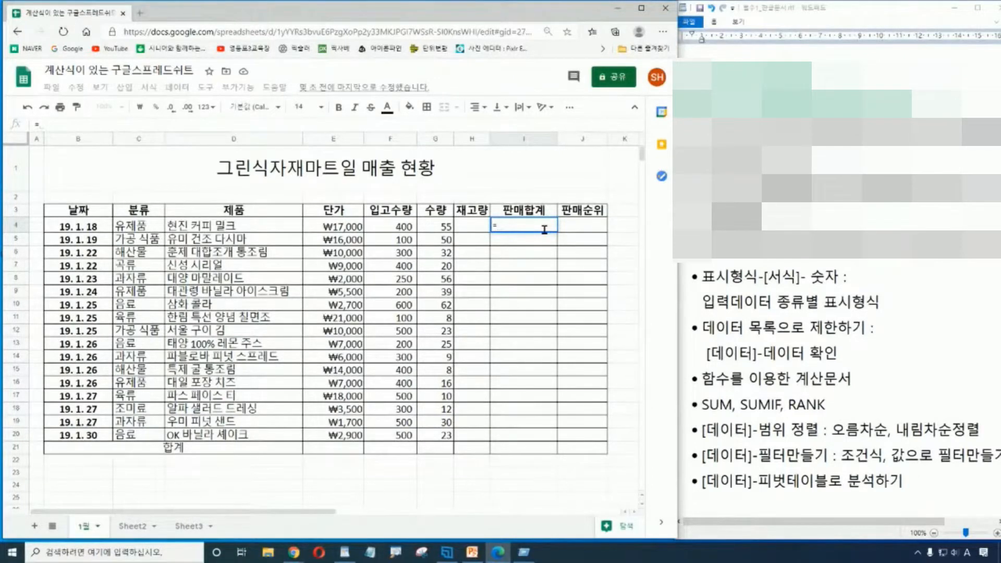
click(346, 228)
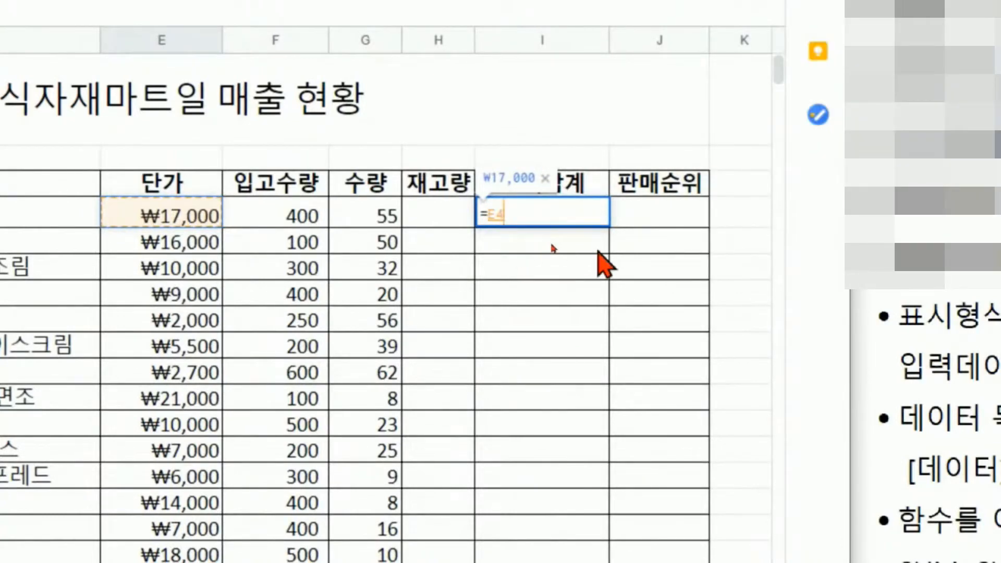
text(*)
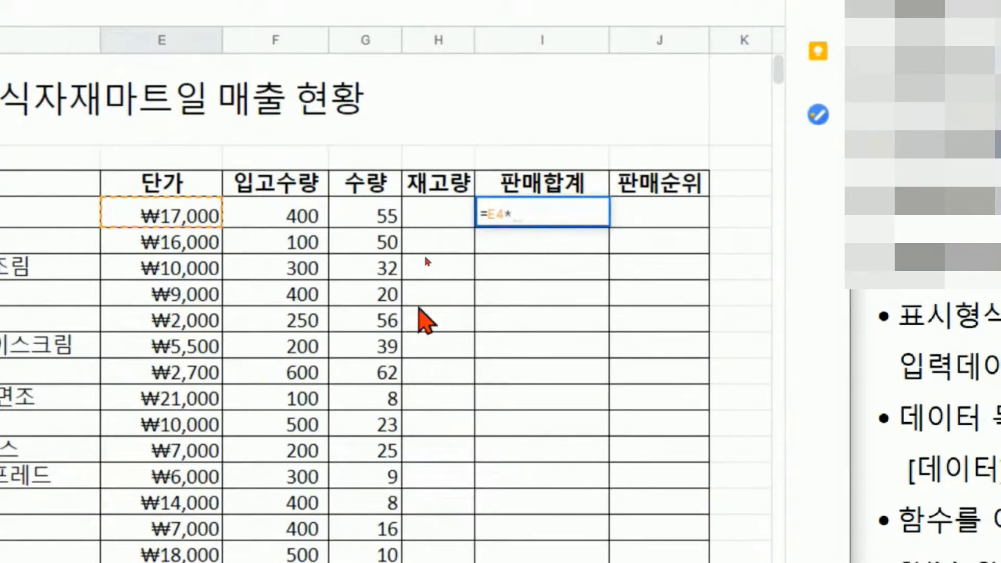
click(376, 217)
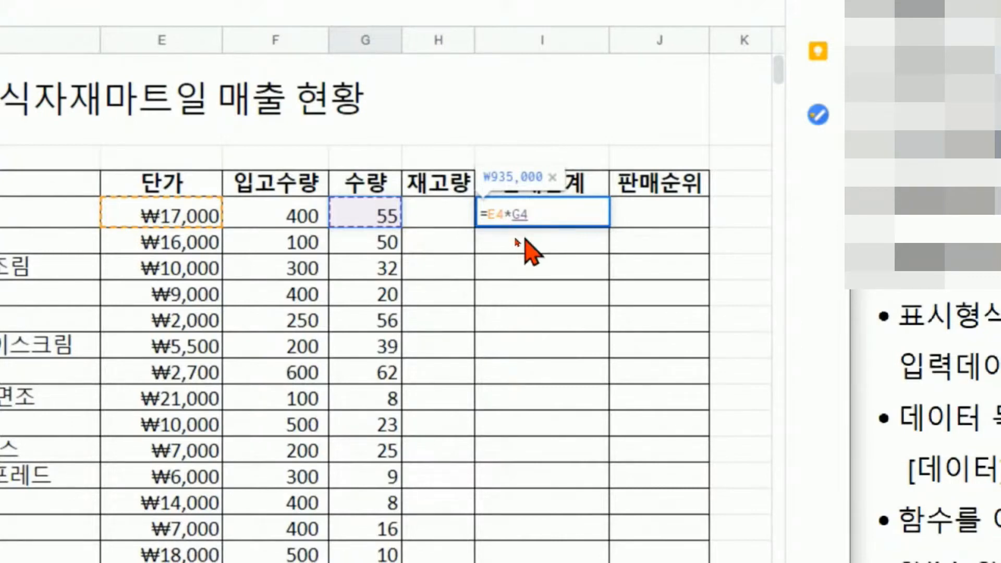
key(Return)
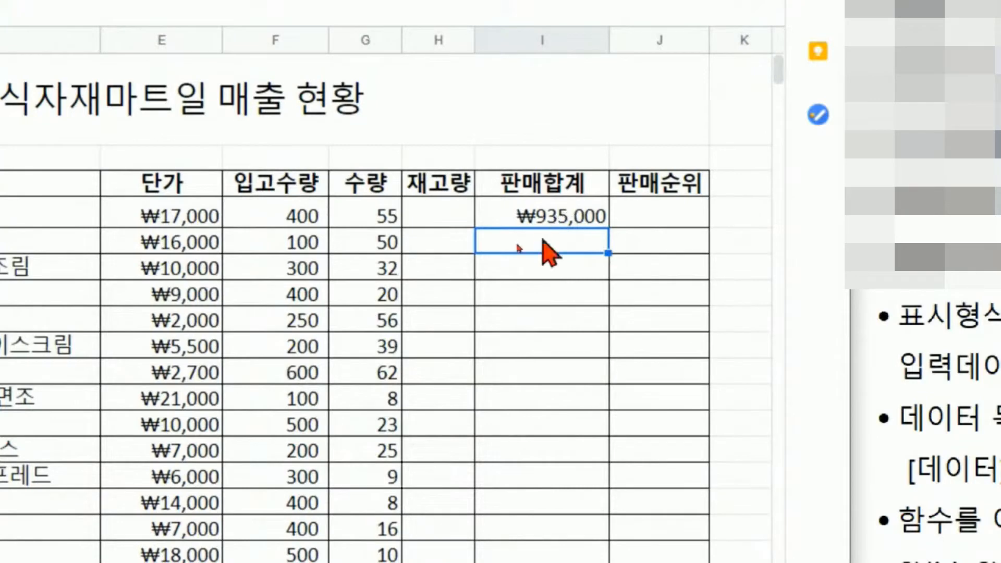
Reapply the rounded currency format 통화(반올림) to 단가 cells E4:E16 and 판매합계 cells I4:I17 and deselect them
click(209, 225)
drag(194, 245, 203, 529)
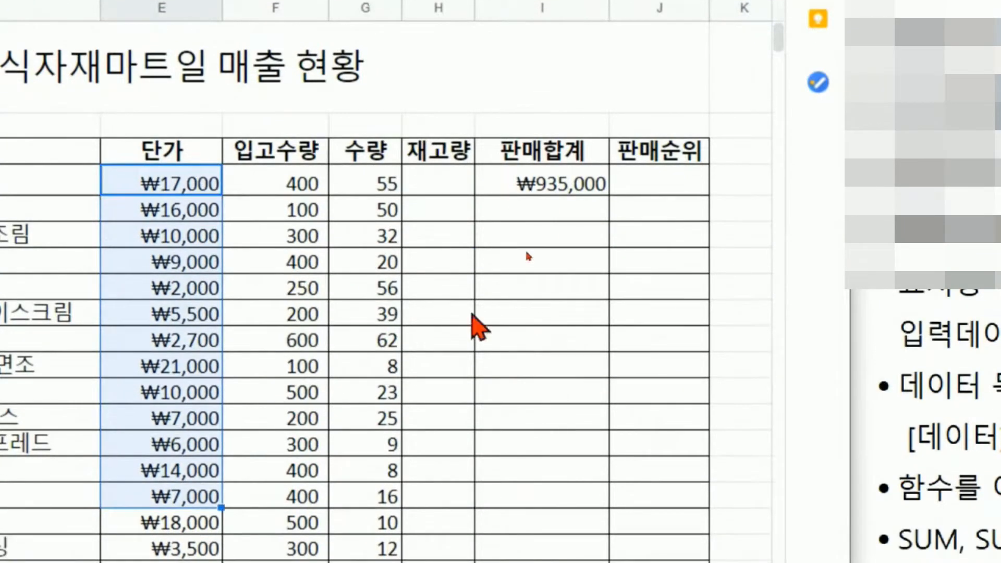
drag(570, 213, 579, 554)
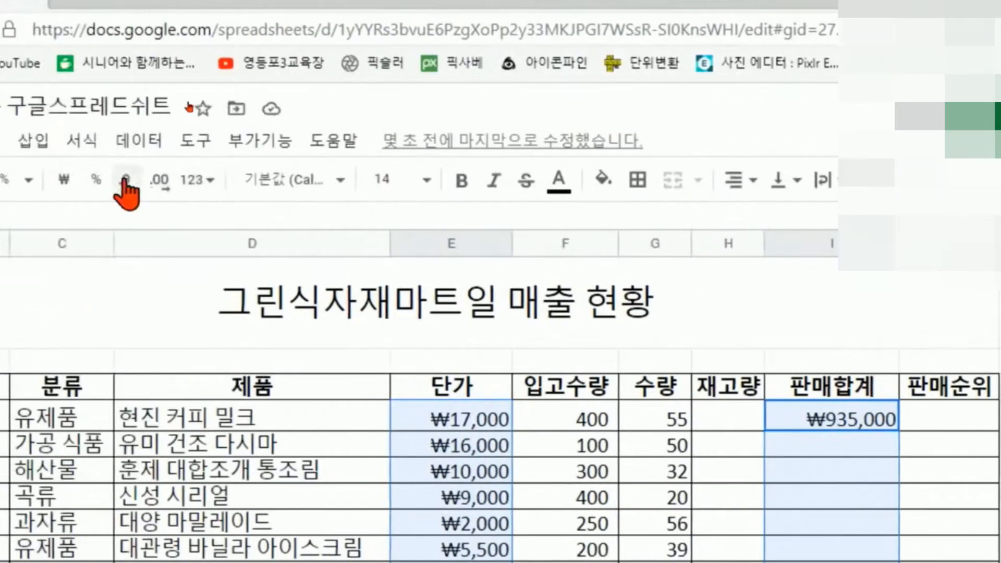
click(69, 140)
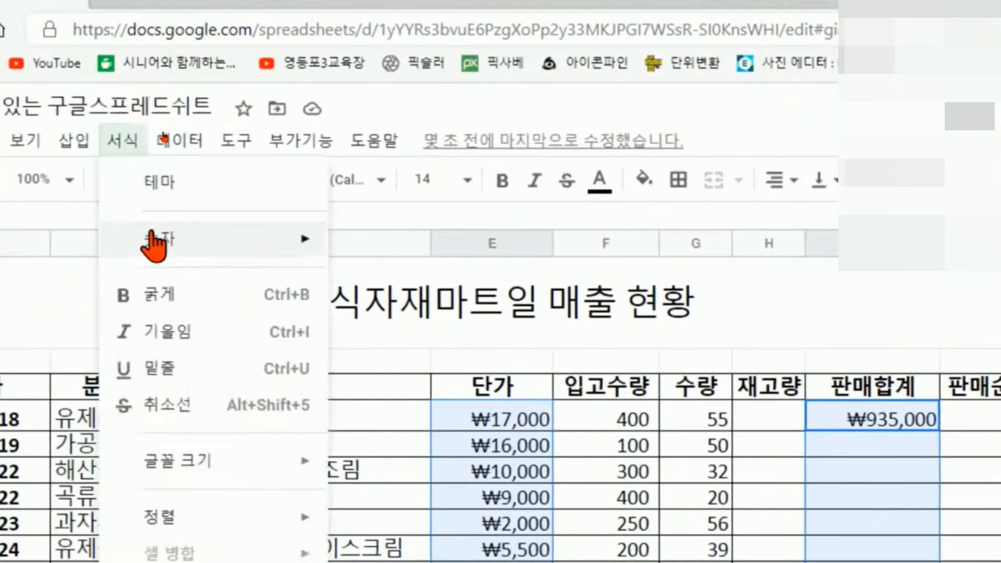
mouse_move(155, 243)
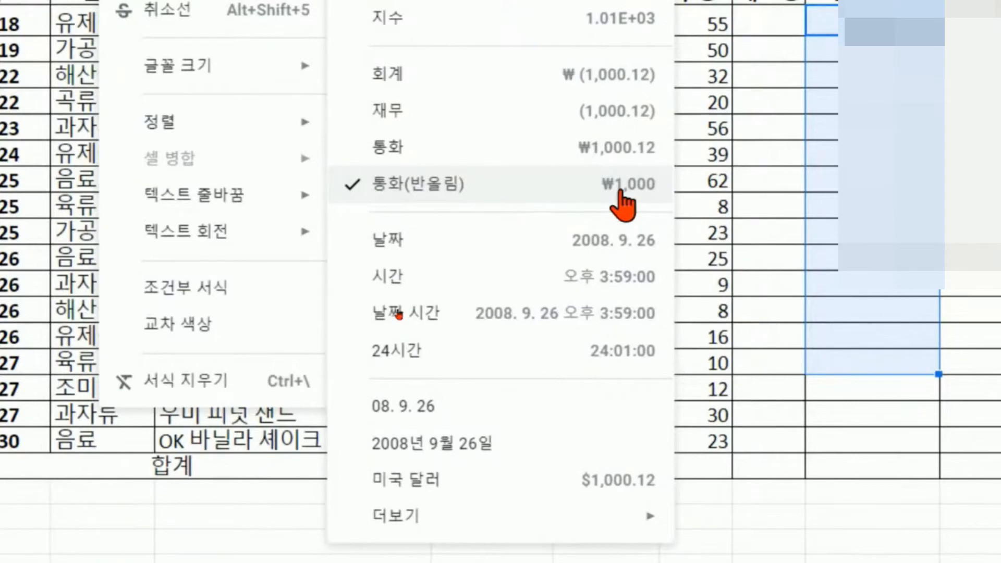
click(623, 204)
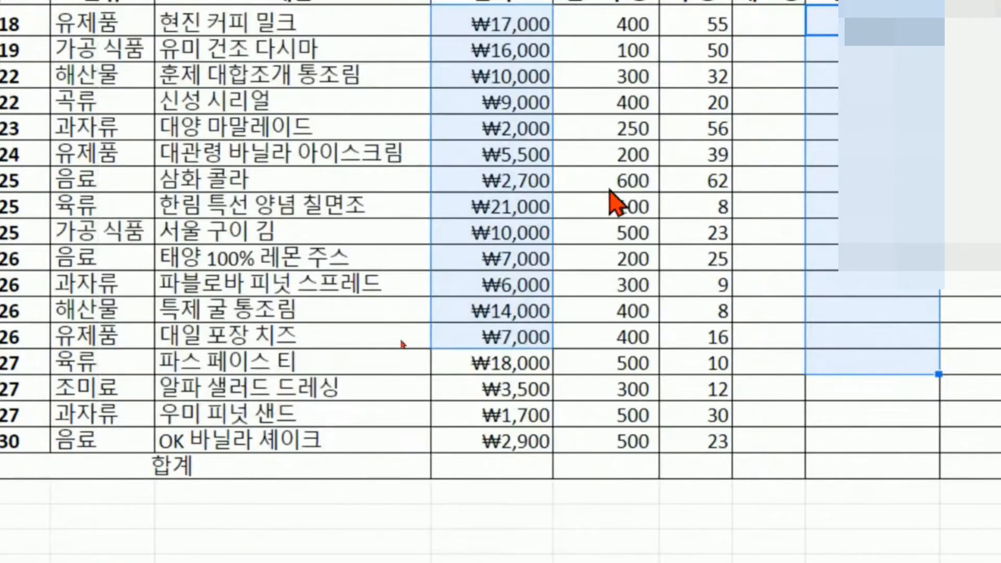
click(839, 486)
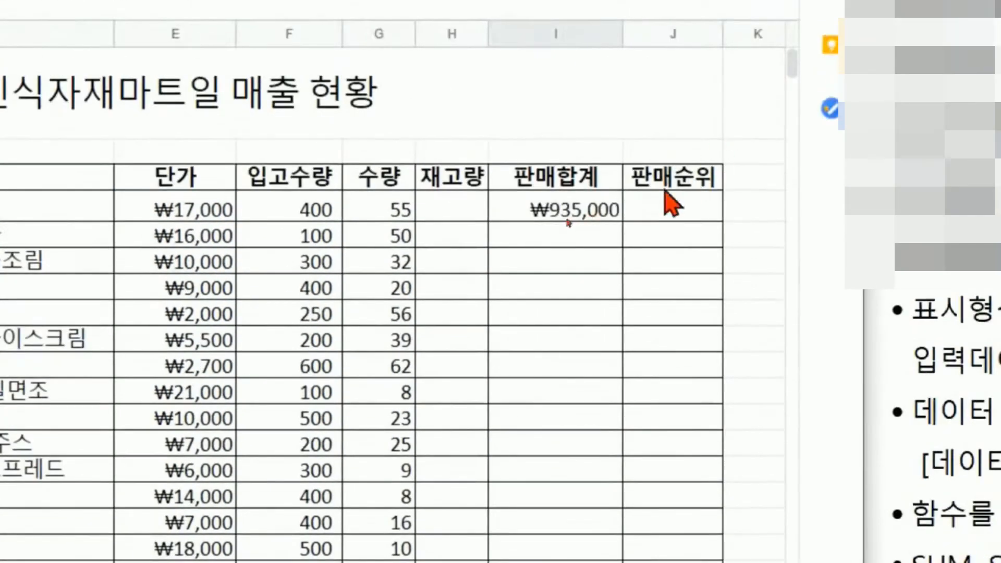
Review the formula in 판매합계 cell I4 and fill it down through I20
click(599, 96)
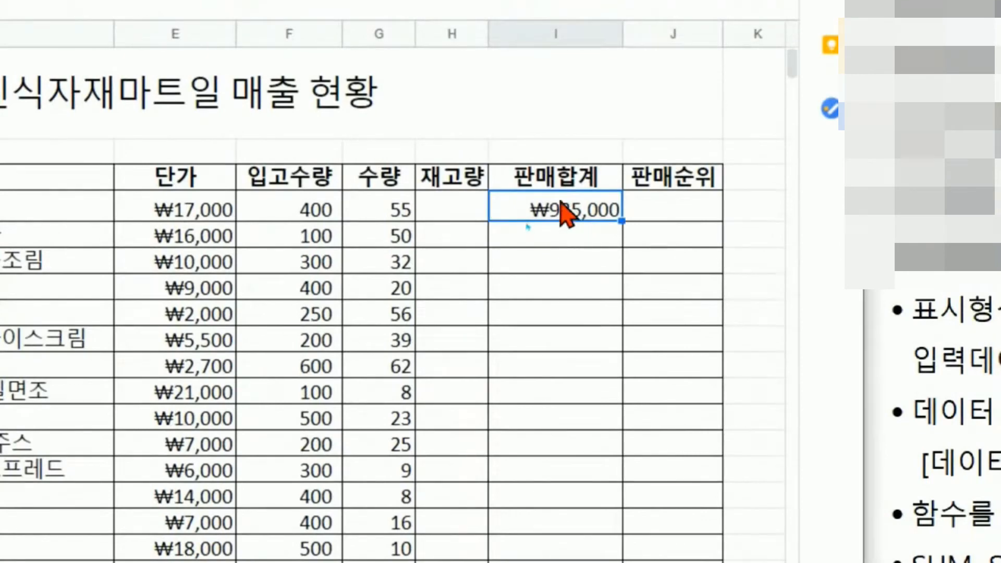
double_click(562, 215)
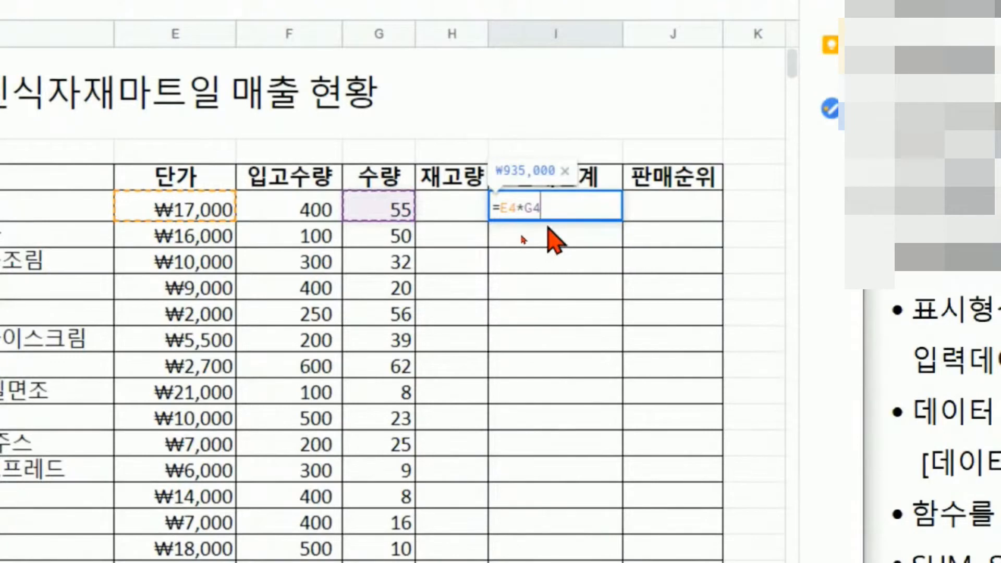
key(Return)
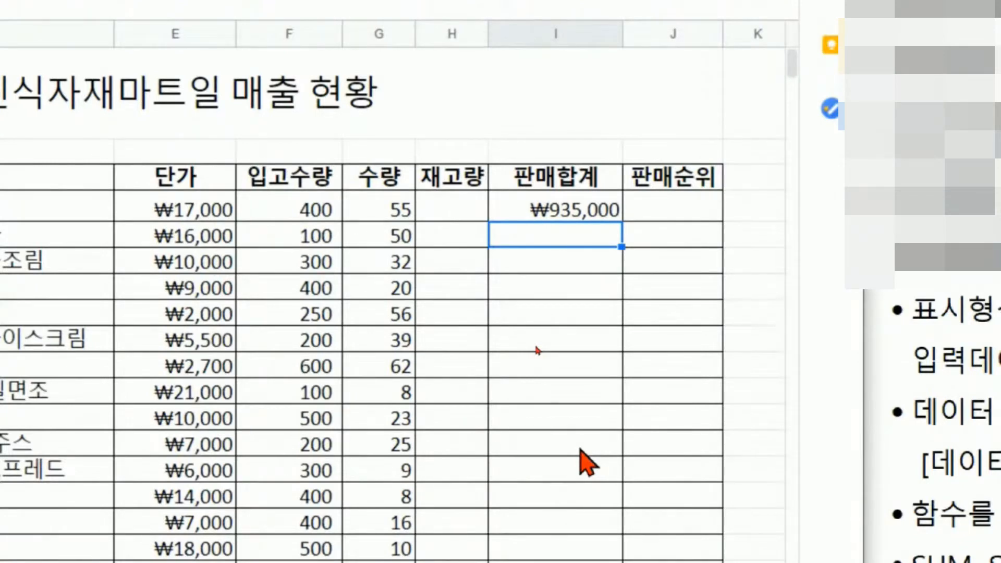
click(609, 218)
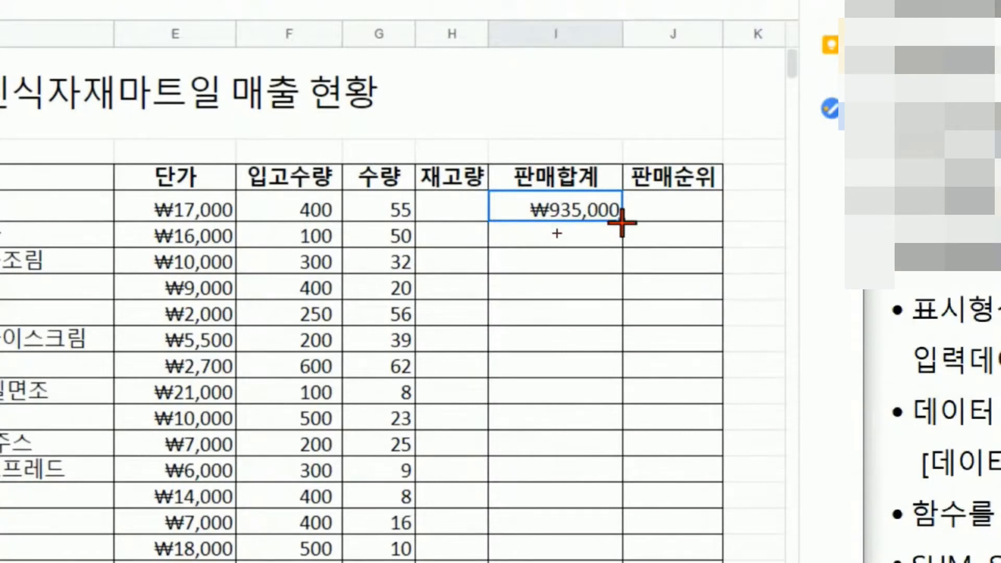
drag(623, 223, 641, 491)
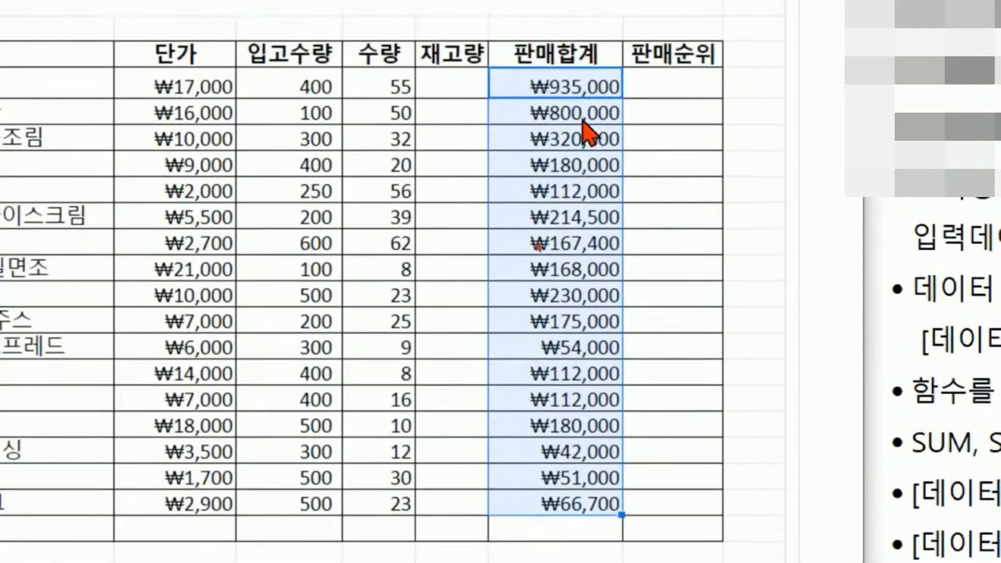
Check the 단가, 수량 and 판매합계 values in rows 5 to 7 against each other
click(582, 35)
click(175, 118)
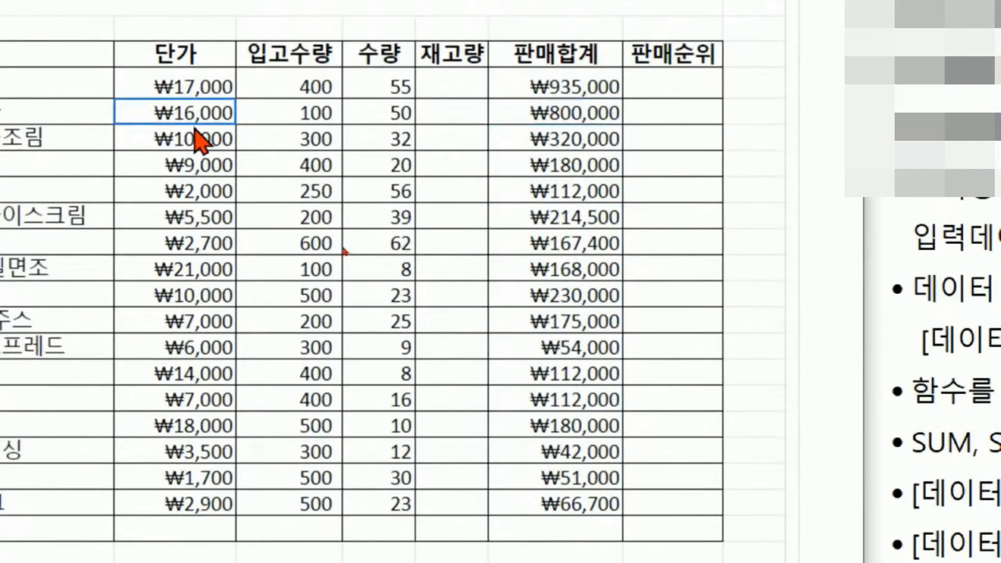
click(373, 114)
click(549, 116)
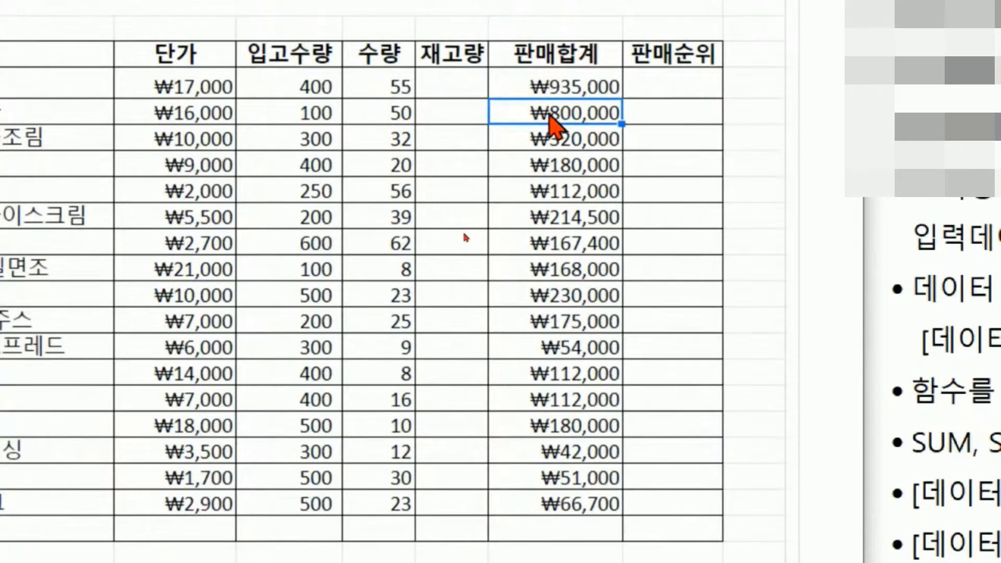
click(211, 146)
click(371, 139)
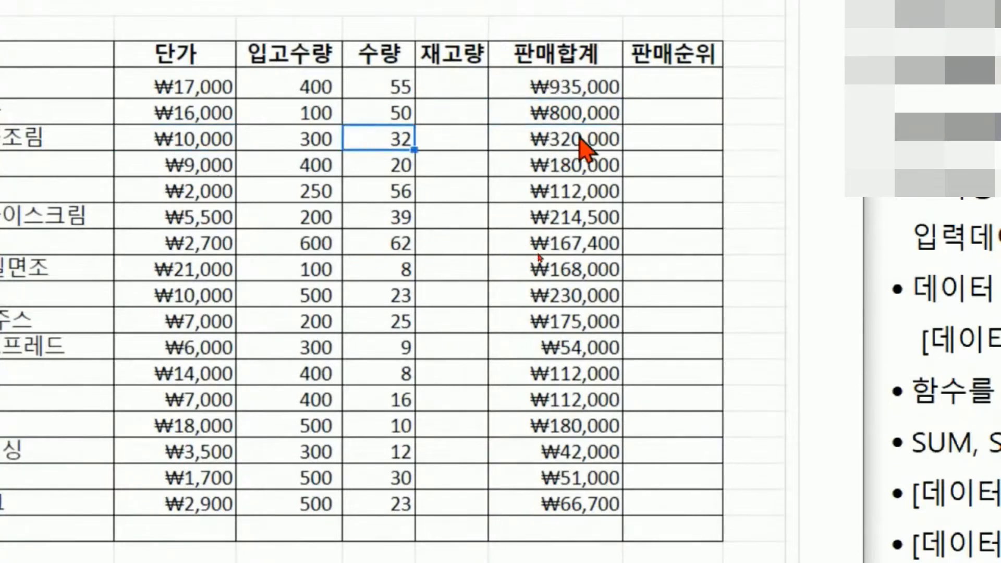
click(581, 147)
click(221, 168)
click(390, 166)
click(560, 166)
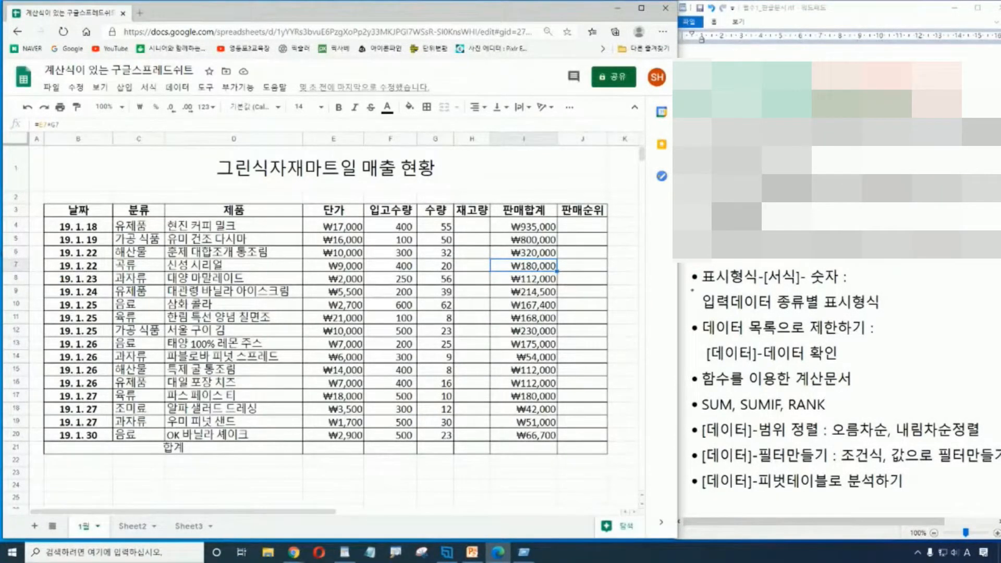
drag(691, 287, 845, 285)
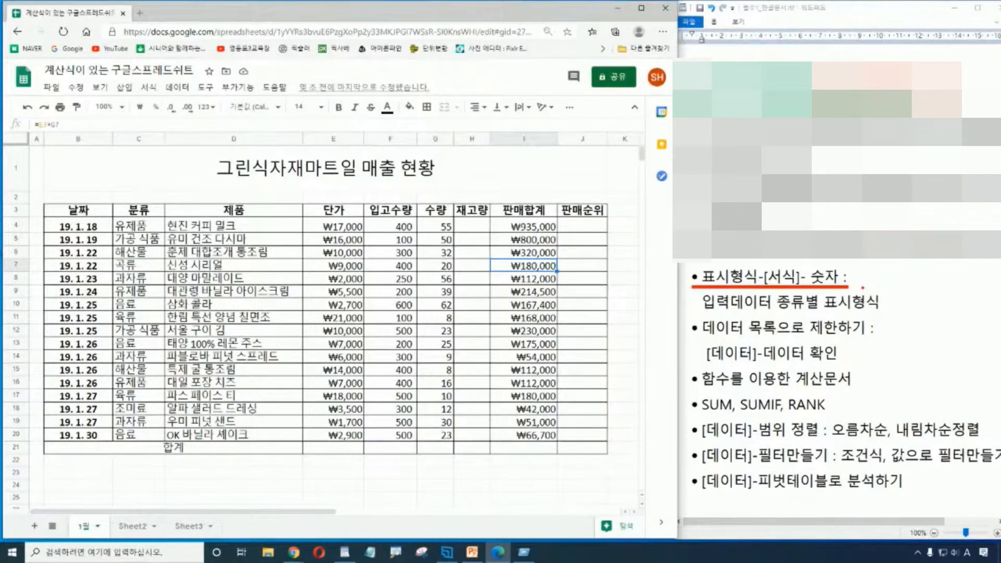
click(899, 340)
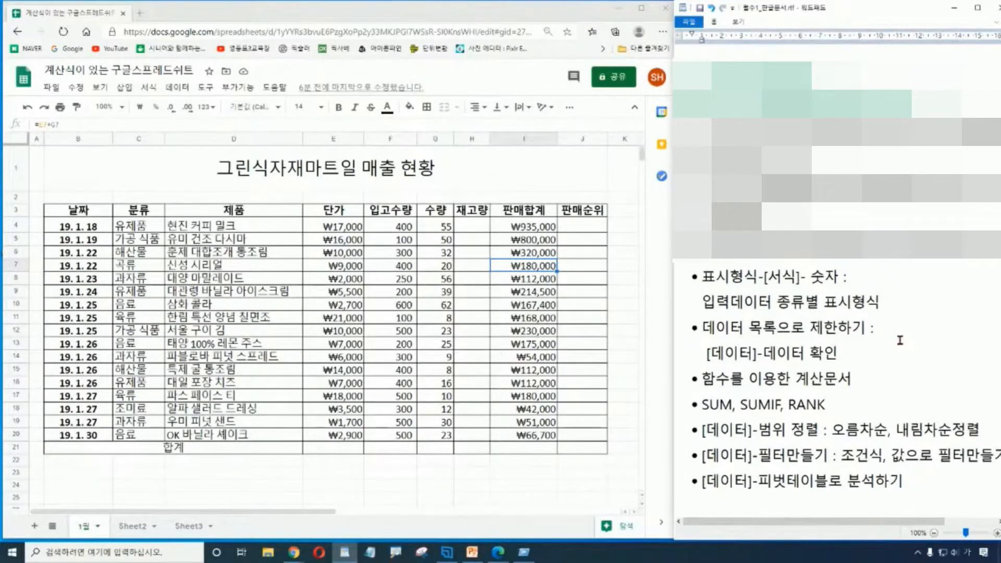
drag(703, 277, 906, 298)
click(909, 353)
click(475, 228)
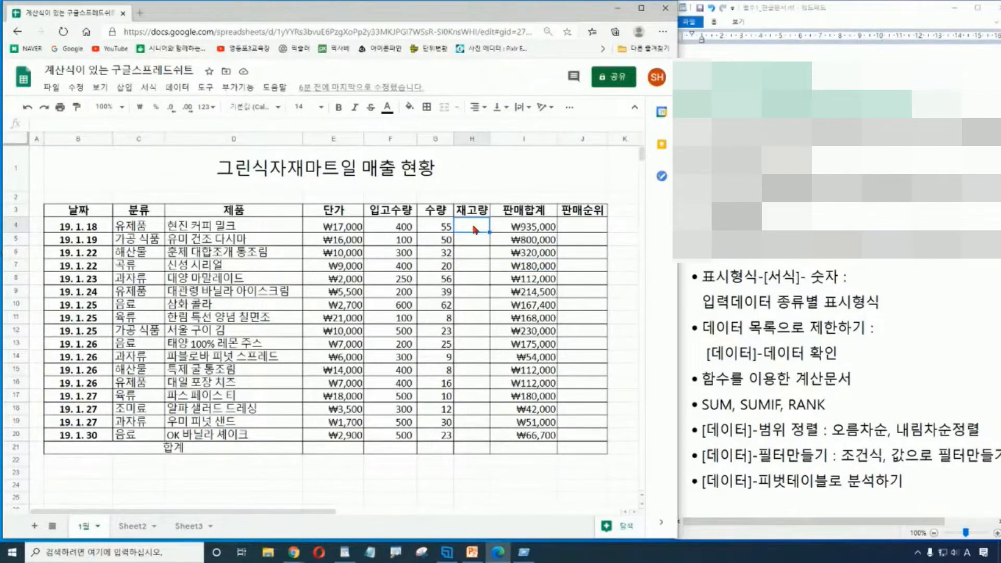
text(=)
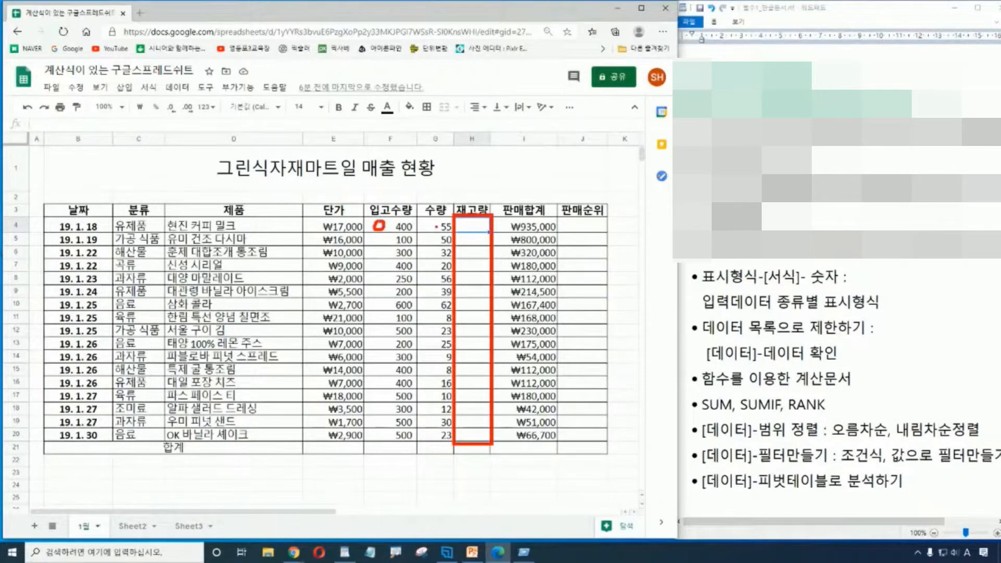
mouse_move(435, 222)
mouse_down()
mouse_move(426, 232)
mouse_move(437, 228)
mouse_up()
key(Escape)
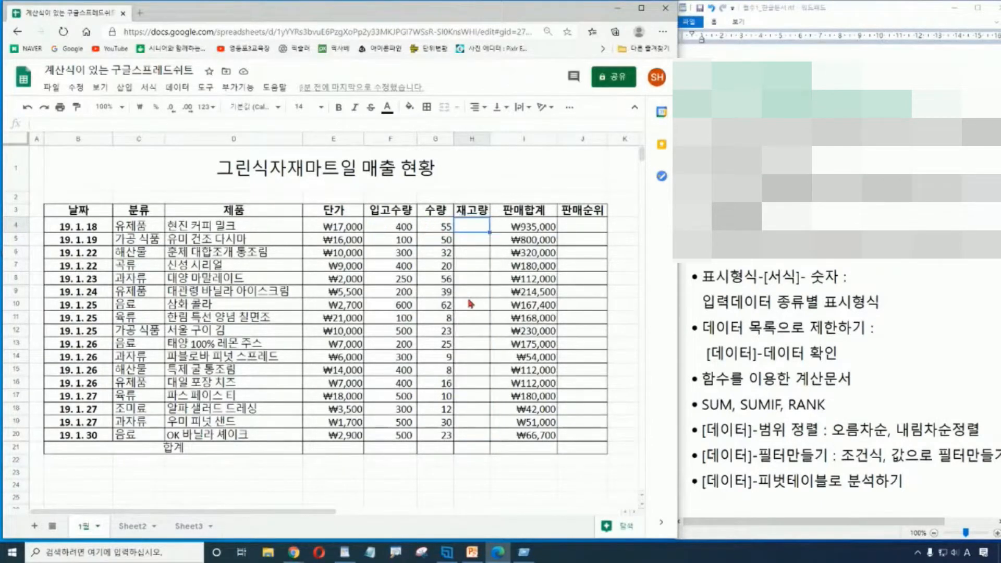
Enter the formula =F4-G4 in 재고량 cell H4 to subtract 수량 from 입고수량
click(602, 183)
click(439, 225)
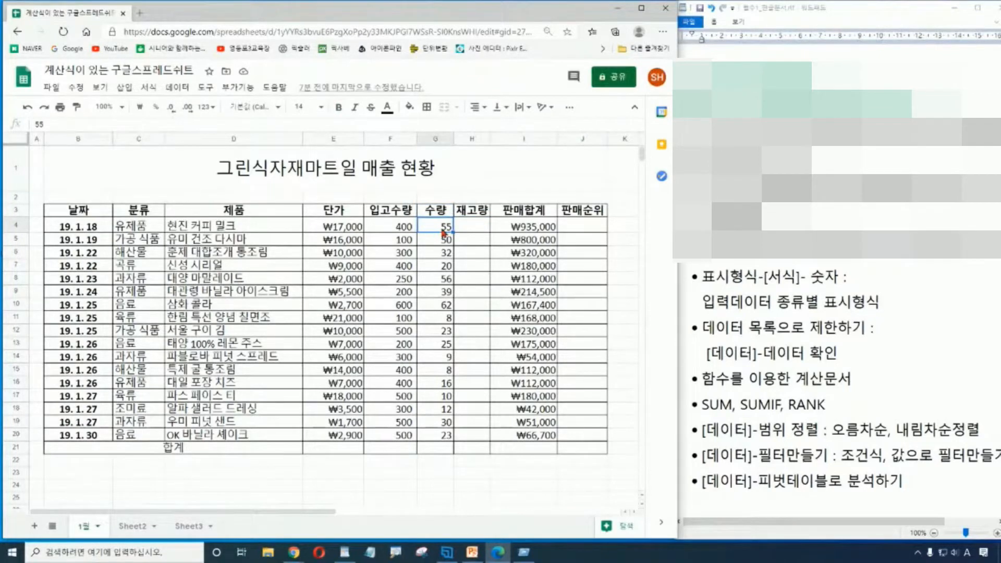
click(469, 228)
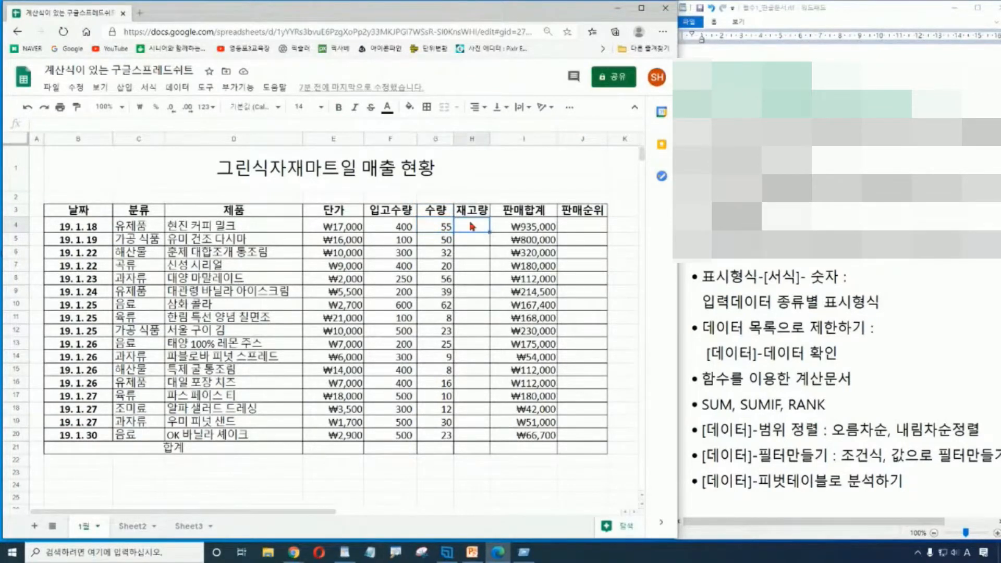
click(550, 168)
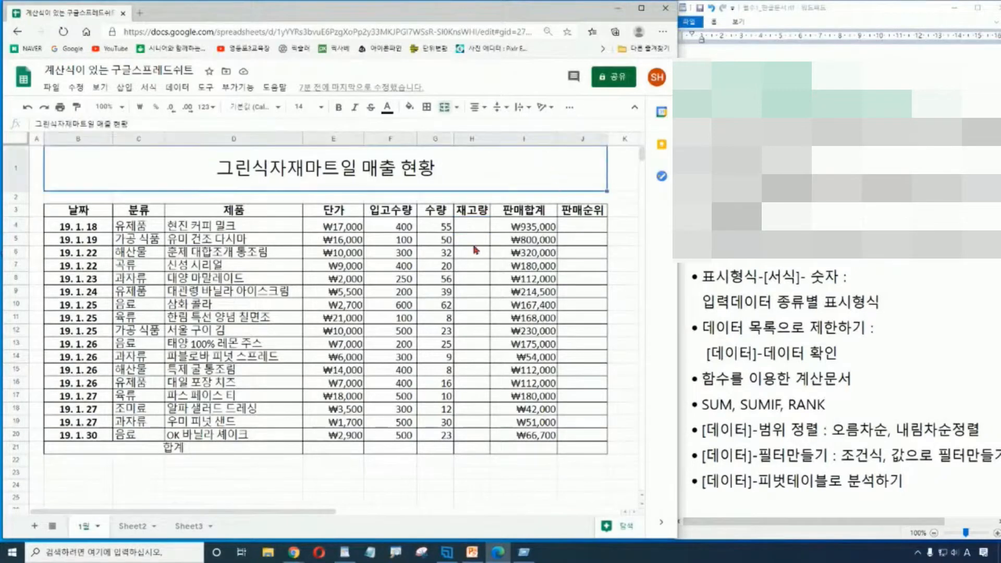
click(476, 229)
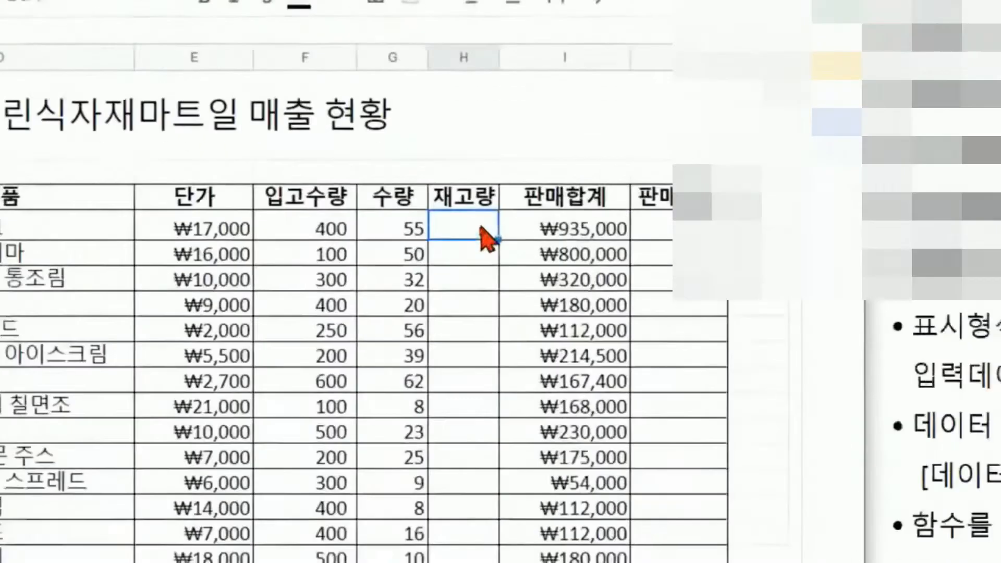
text(=)
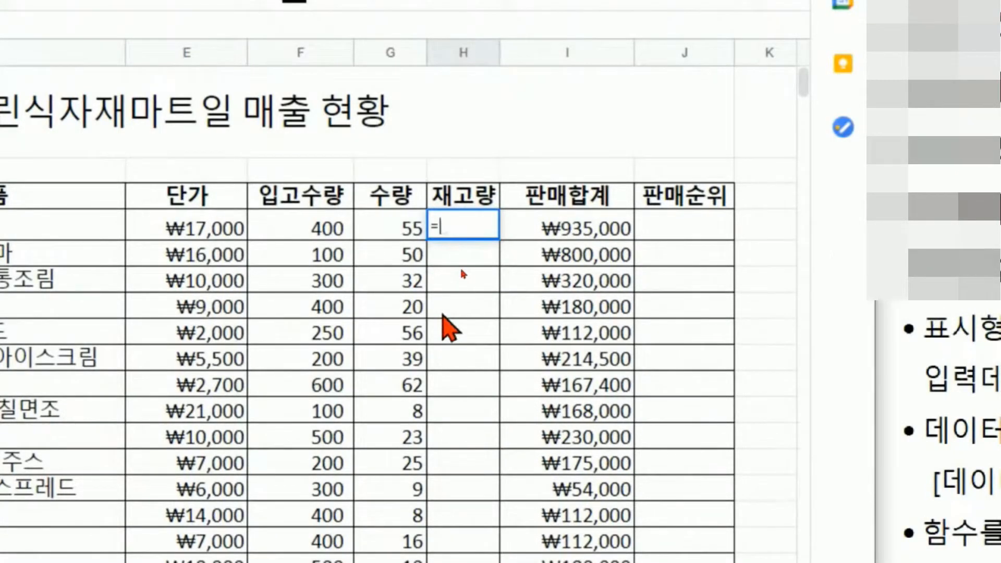
click(302, 237)
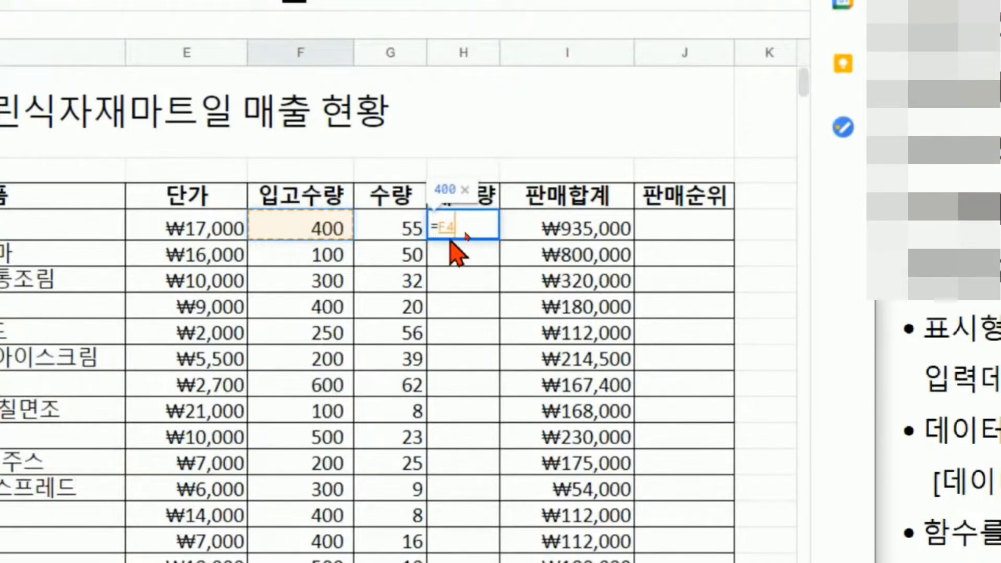
text(-)
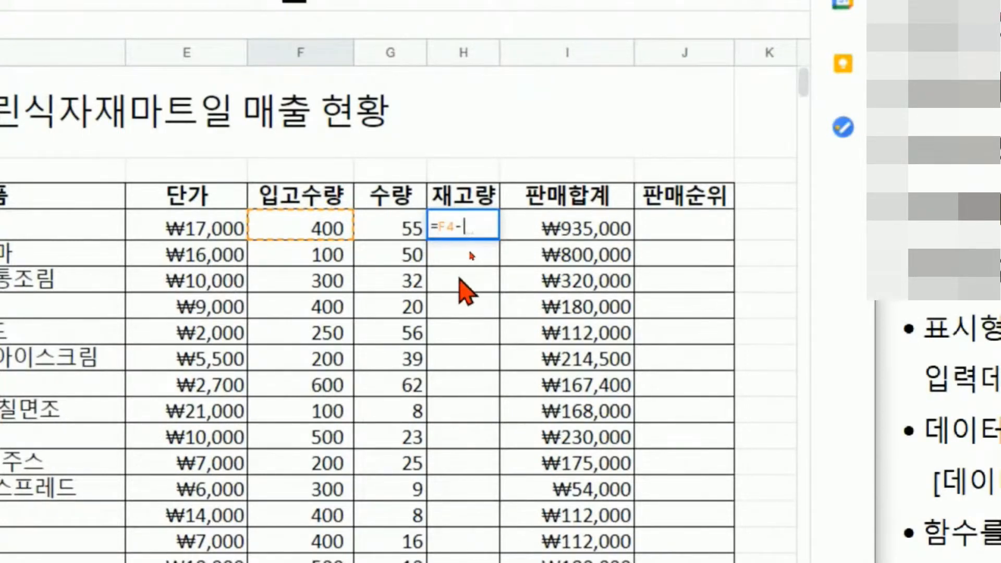
click(389, 229)
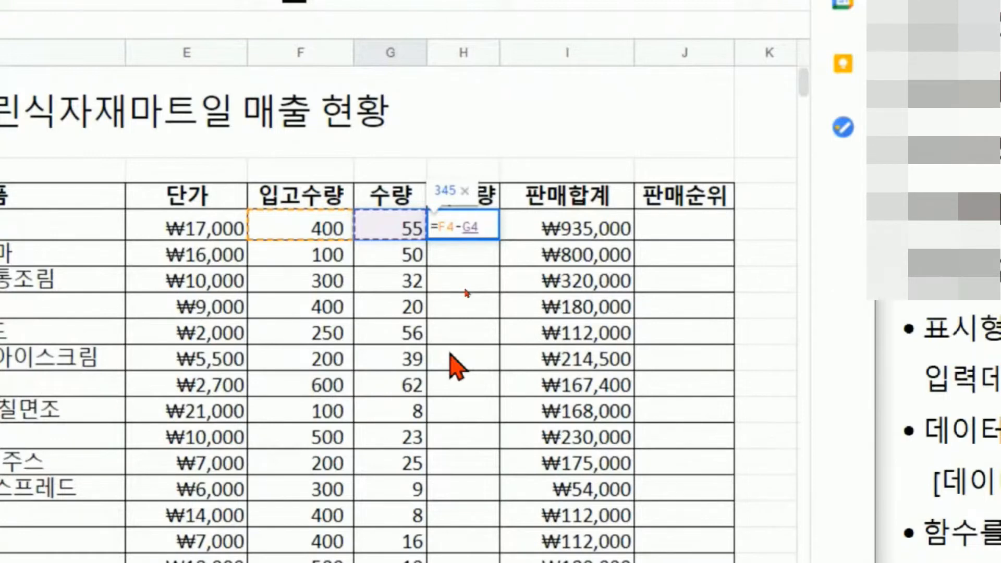
key(Return)
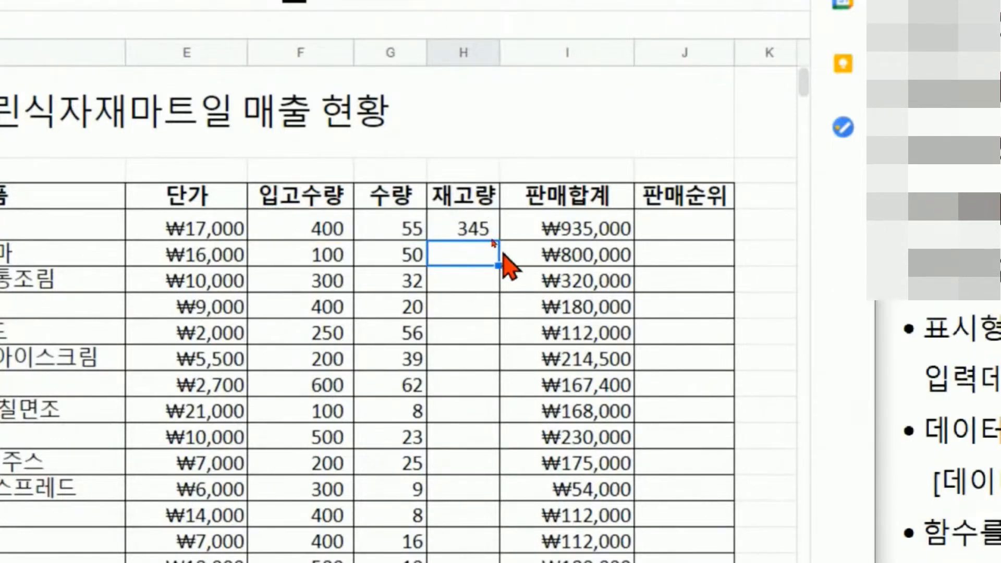
Fill the 재고량 formula from H4 down through H20
click(481, 231)
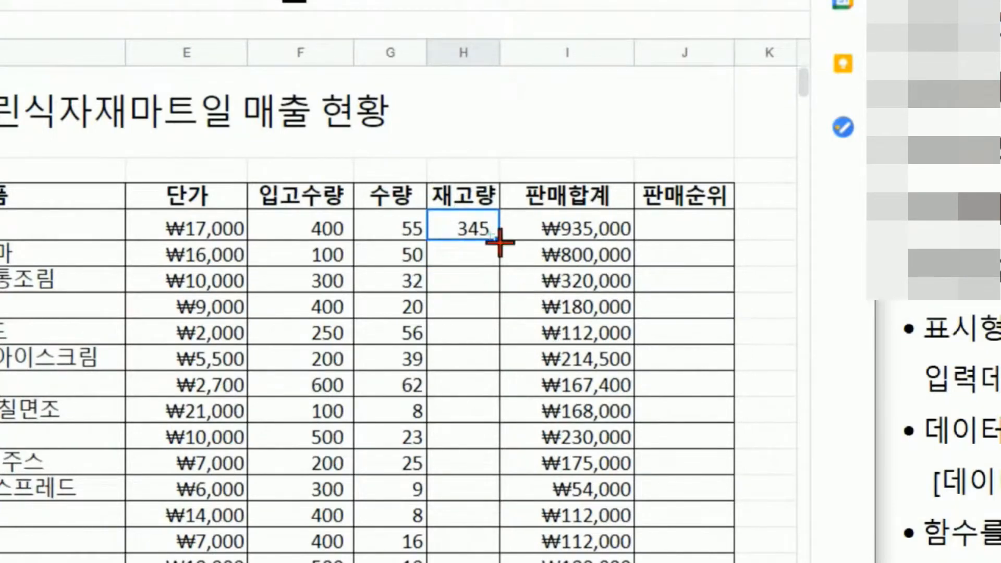
drag(500, 242, 519, 468)
scroll(488, 192, up, 2)
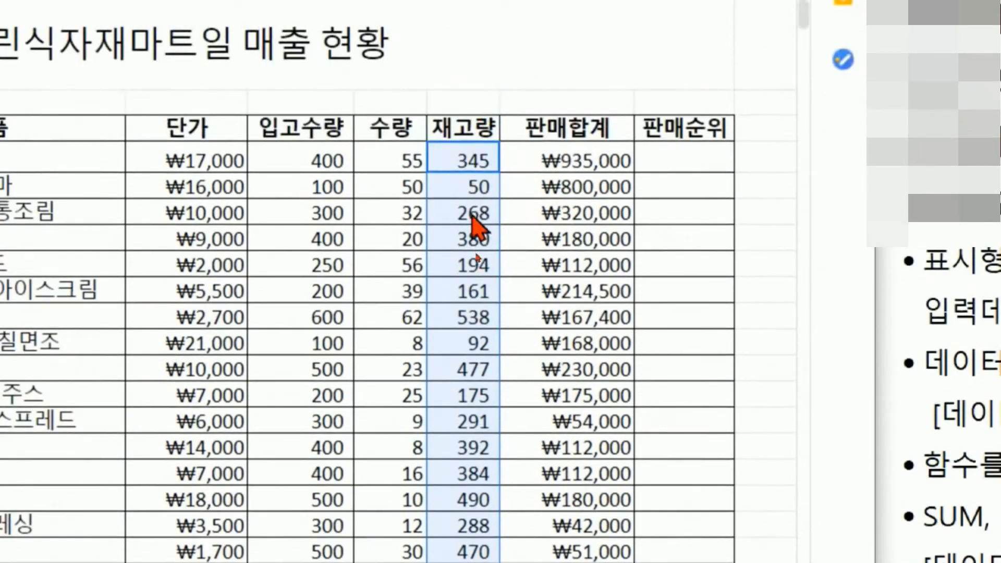
Check the formulas in 재고량 cells H4, H5 and H6 and compare them with the formula in 판매합계 cell I4
triple_click(474, 165)
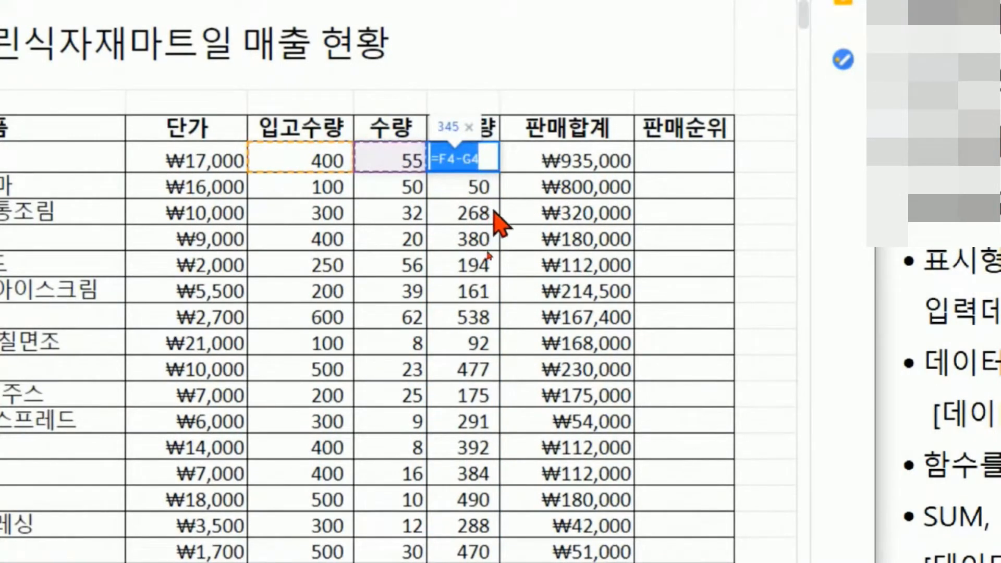
double_click(466, 189)
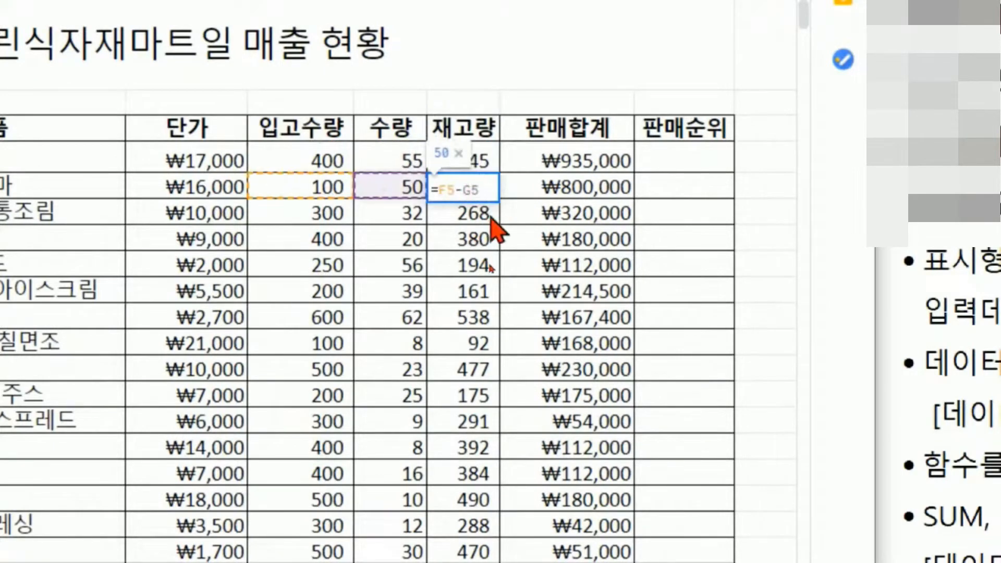
click(466, 219)
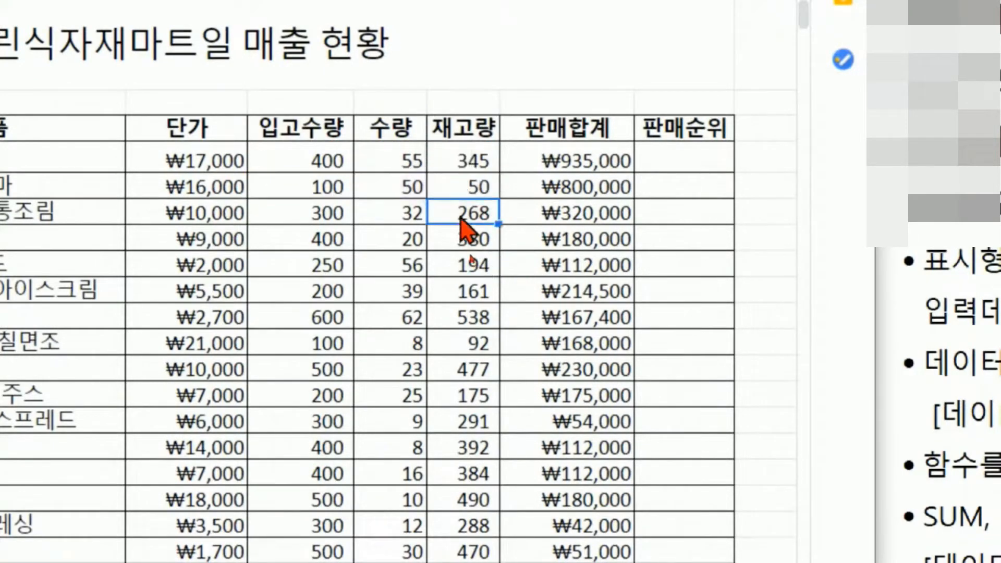
double_click(467, 216)
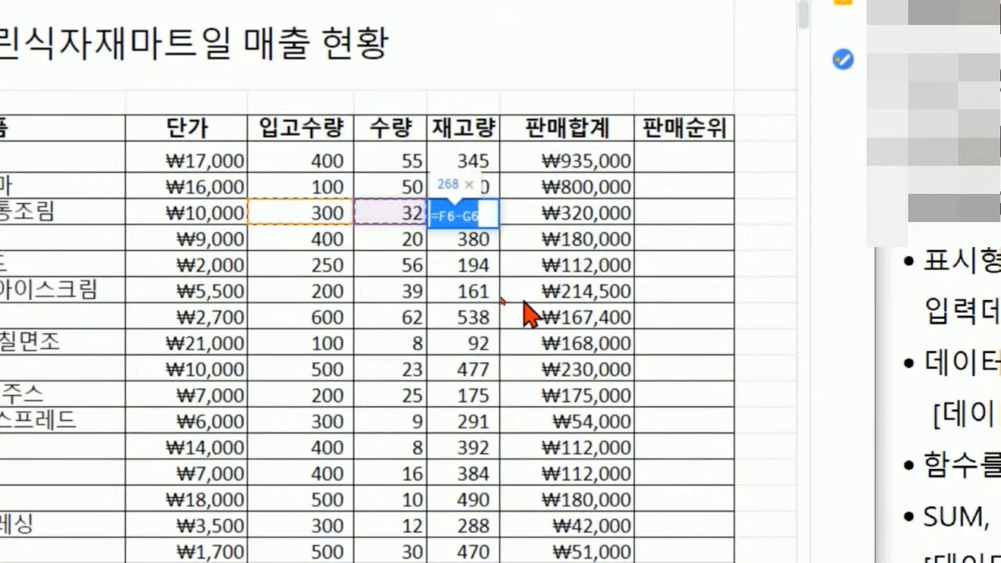
key(Escape)
scroll(489, 508, down, 2)
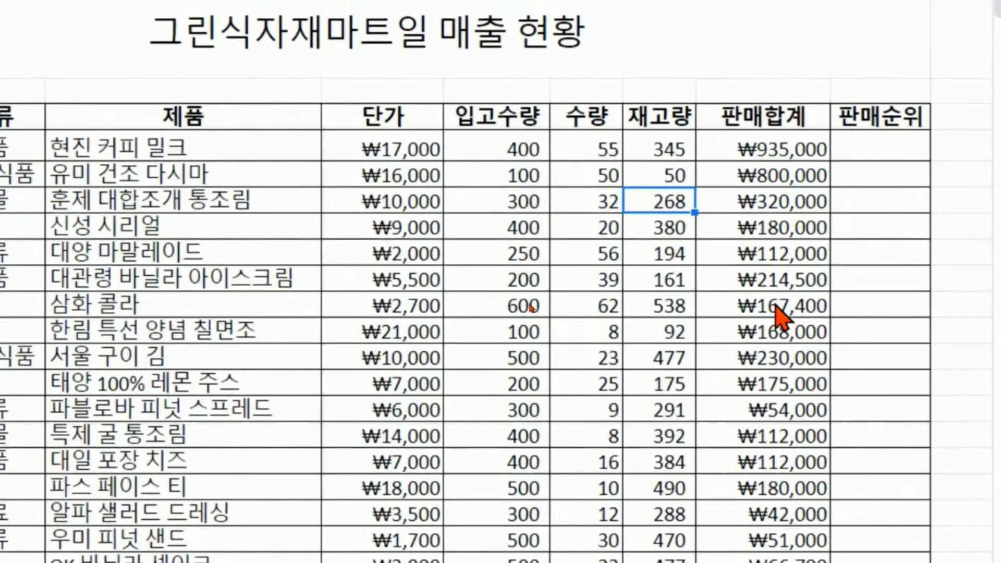
double_click(778, 150)
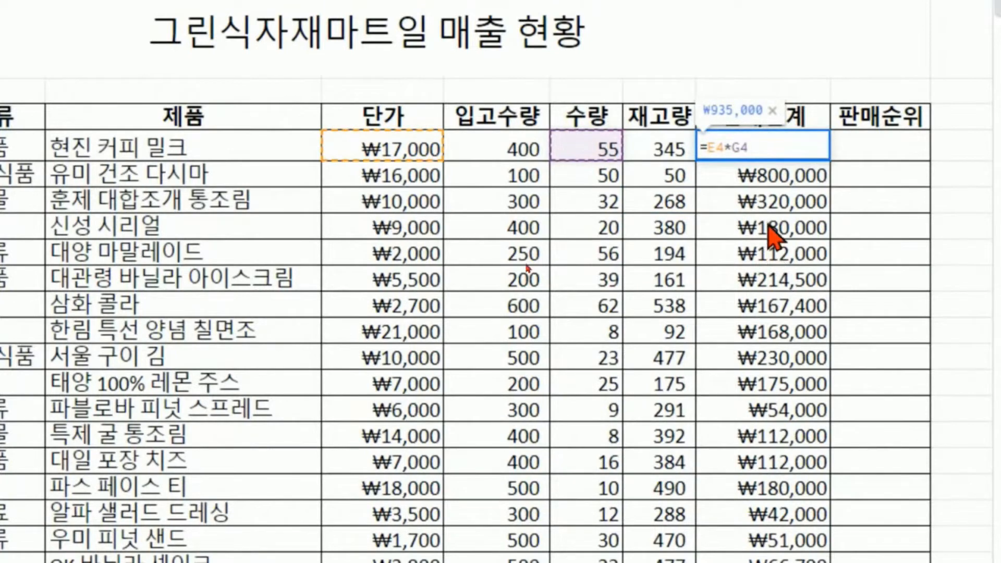
key(Return)
double_click(646, 149)
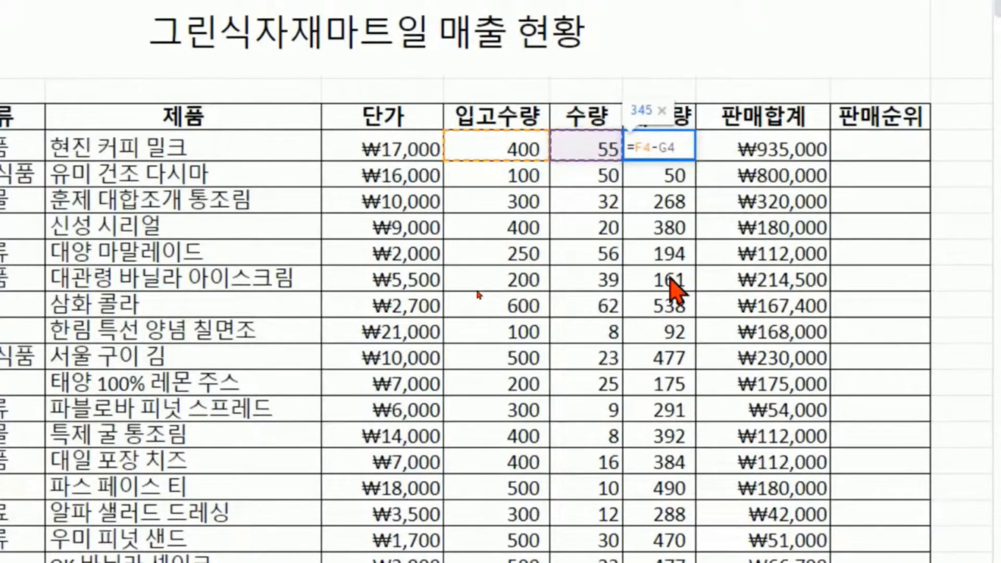
key(Escape)
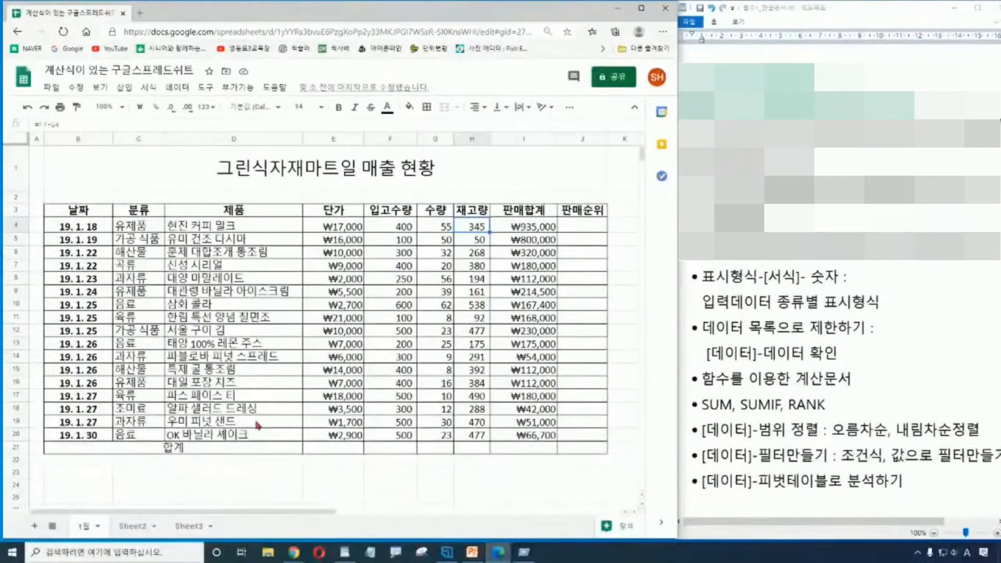
Select the empty 판매합계 cell I21 in the 합계 row
click(214, 453)
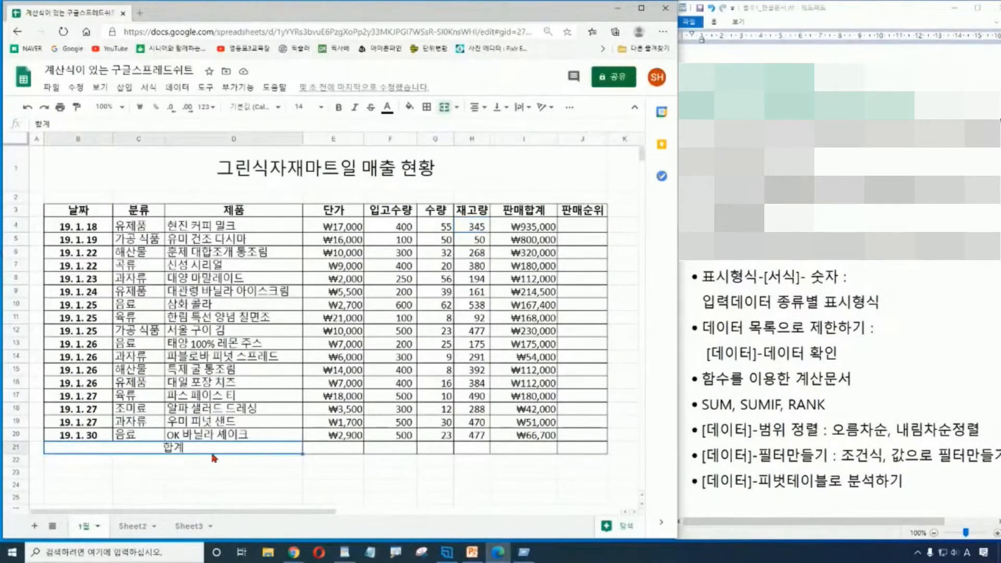
click(212, 458)
click(524, 452)
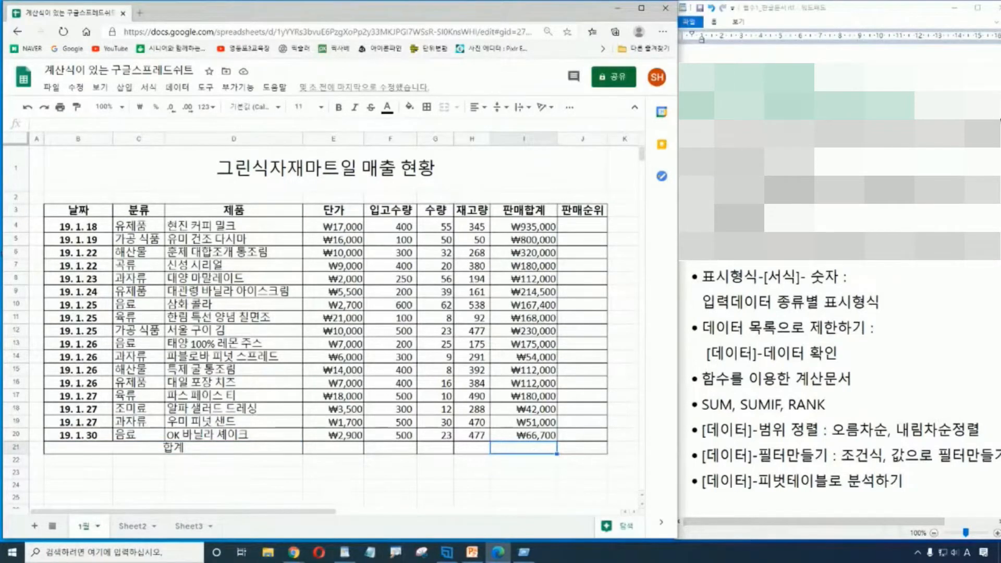
drag(146, 458, 181, 457)
mouse_move(489, 442)
mouse_down()
mouse_move(494, 459)
mouse_move(558, 454)
mouse_up()
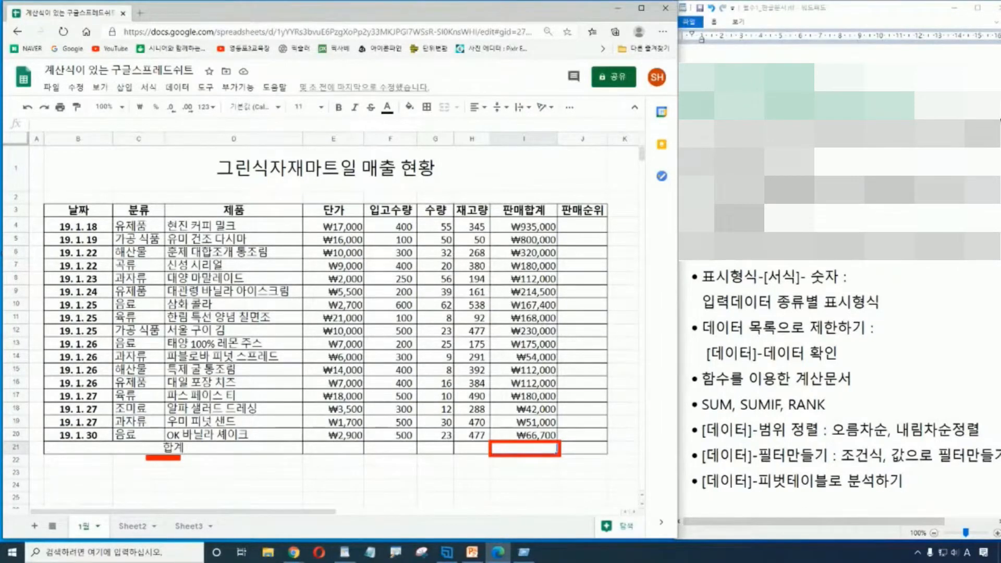
click(533, 474)
click(527, 447)
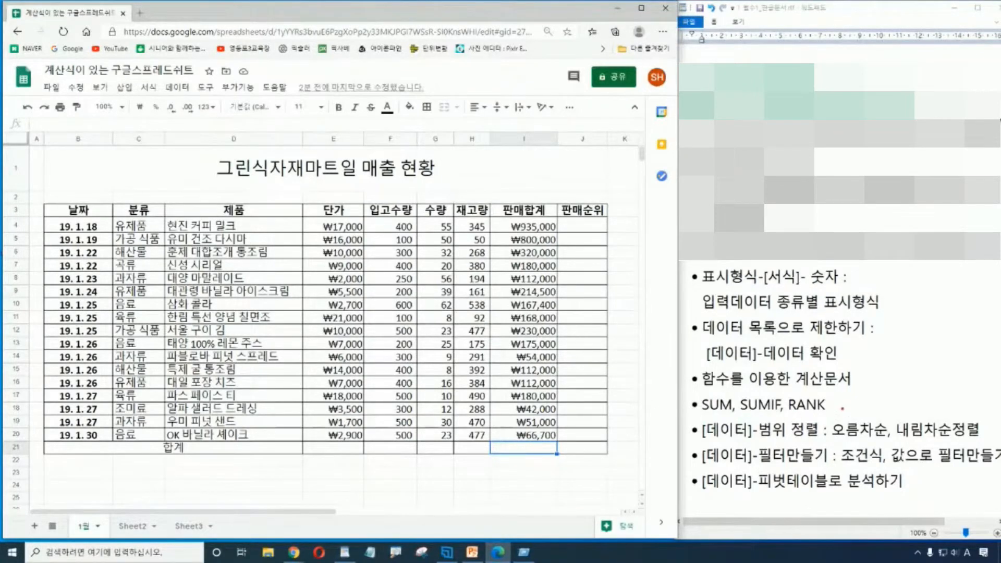
drag(834, 405, 878, 403)
drag(883, 388, 881, 406)
mouse_move(882, 398)
mouse_down()
mouse_move(893, 397)
mouse_move(870, 418)
mouse_move(894, 394)
mouse_up()
drag(905, 385, 918, 402)
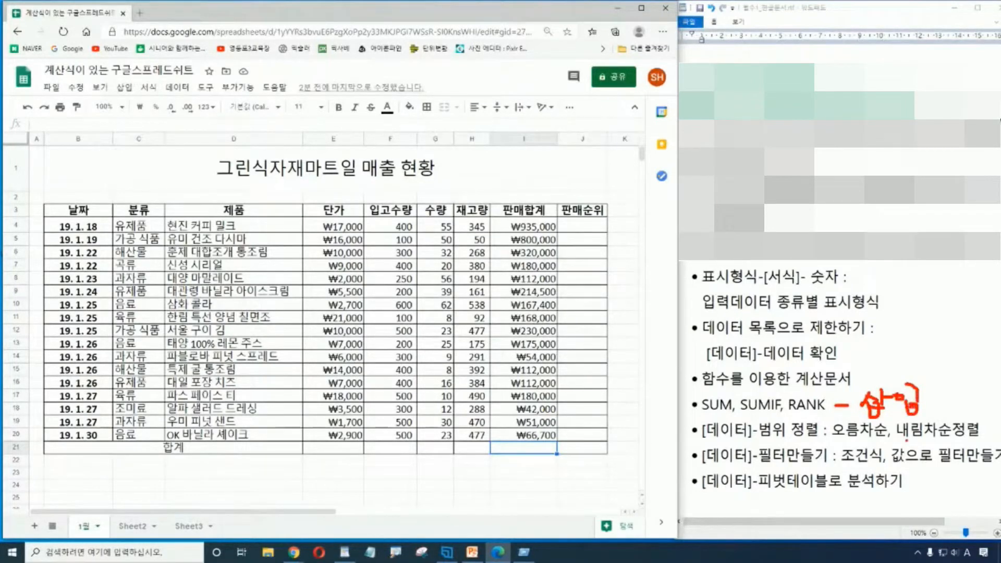
key(Escape)
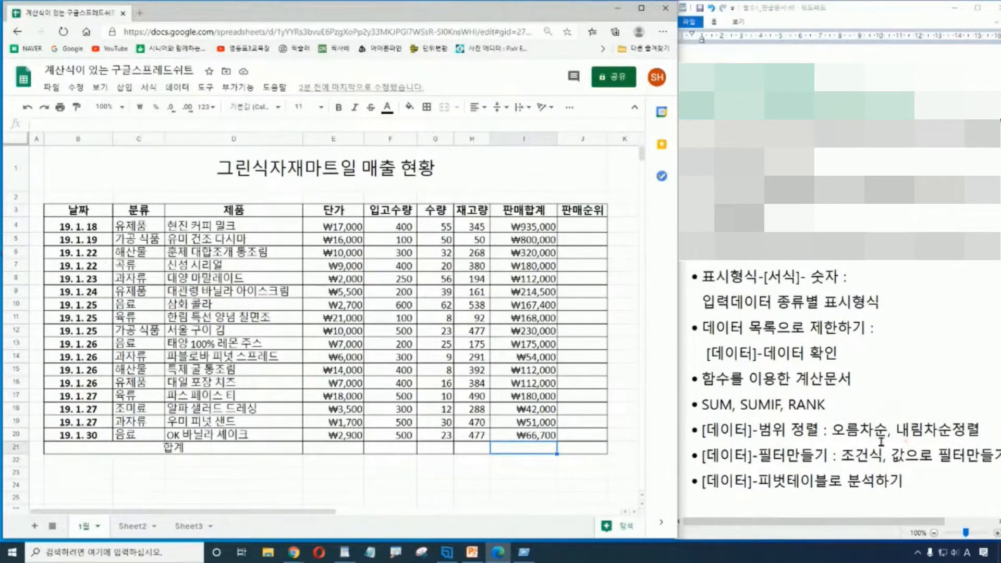
Look through the available function categories and insert the SUM function in cell I21
click(124, 88)
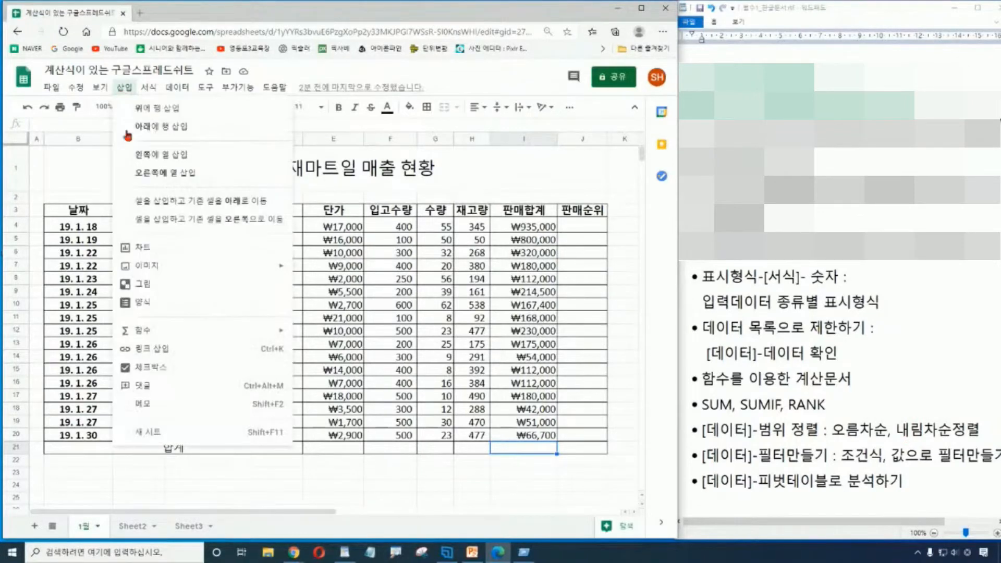
mouse_move(195, 340)
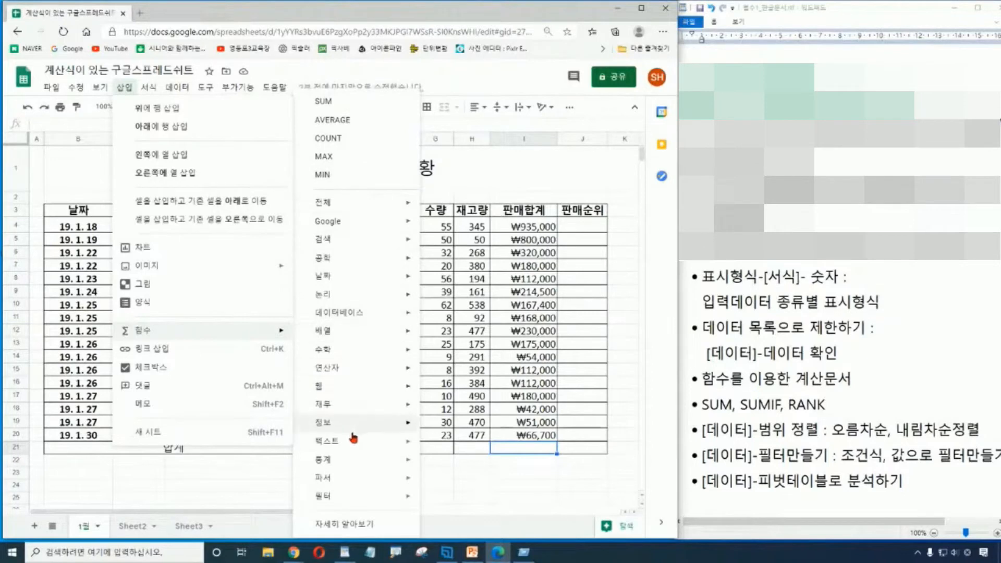
mouse_move(353, 440)
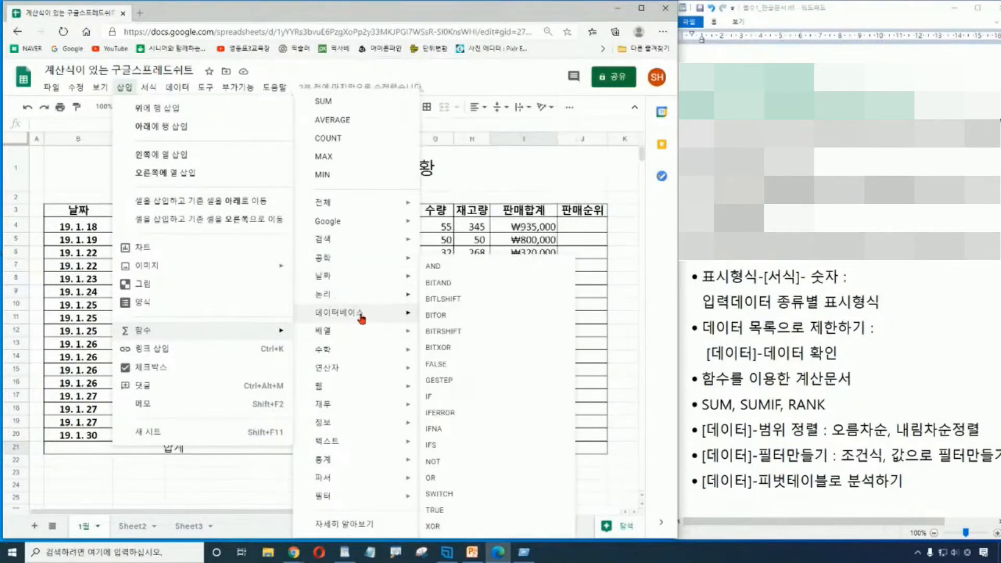
mouse_move(362, 319)
mouse_move(338, 336)
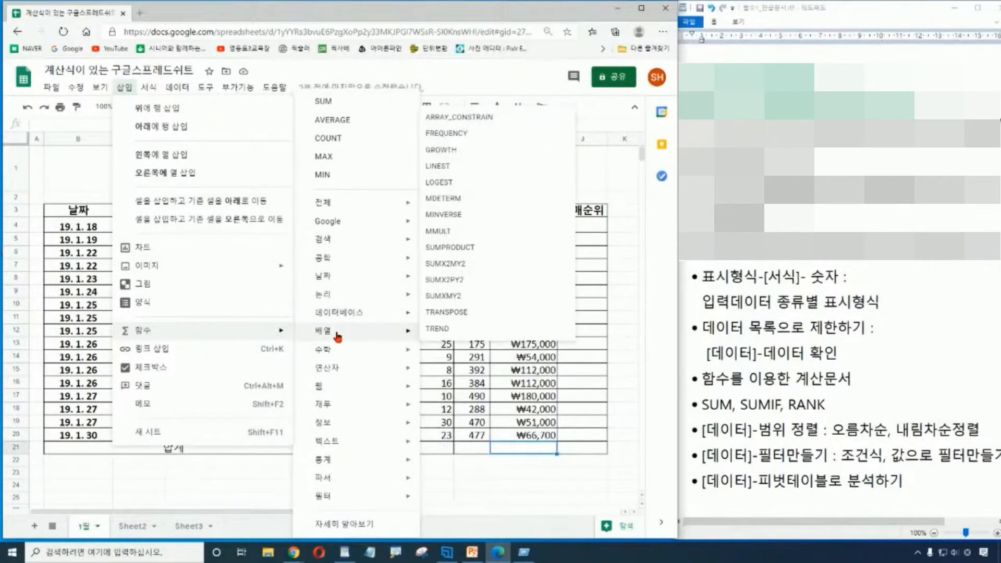
mouse_move(338, 354)
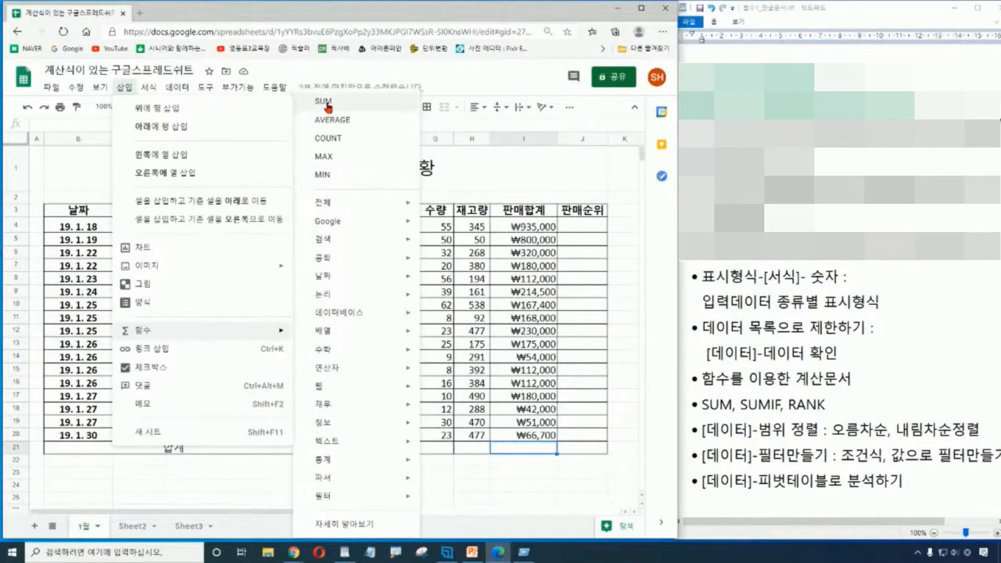
key(ctrl)
key(ctrl)
key(ctrl)
key(ctrl)
click(329, 107)
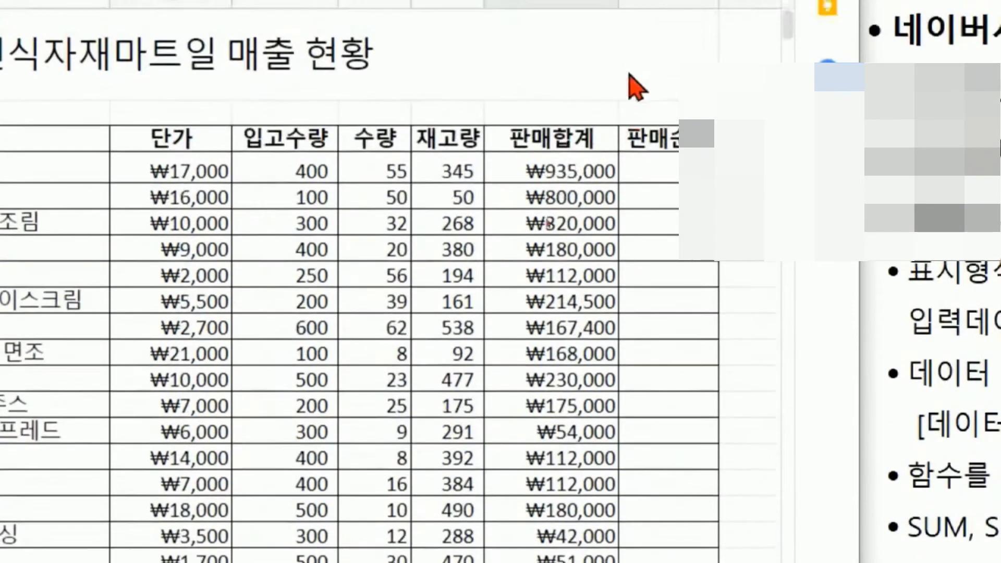
Set the SUM range in I21 to the 판매합계 cells I4:I20 and enter the corrected formula =SUM(I4:I20)
click(577, 168)
drag(577, 174, 584, 458)
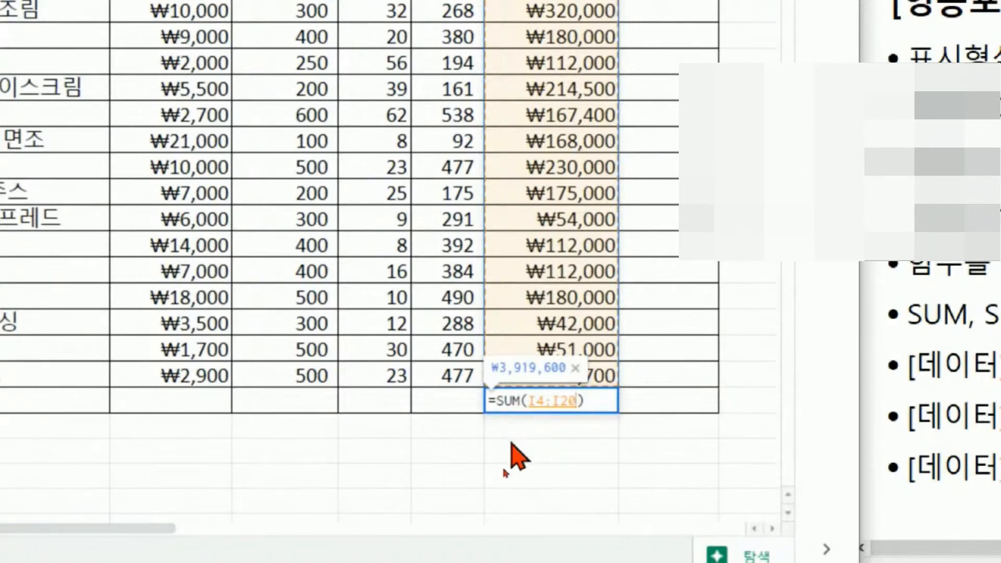
key(Return)
double_click(573, 406)
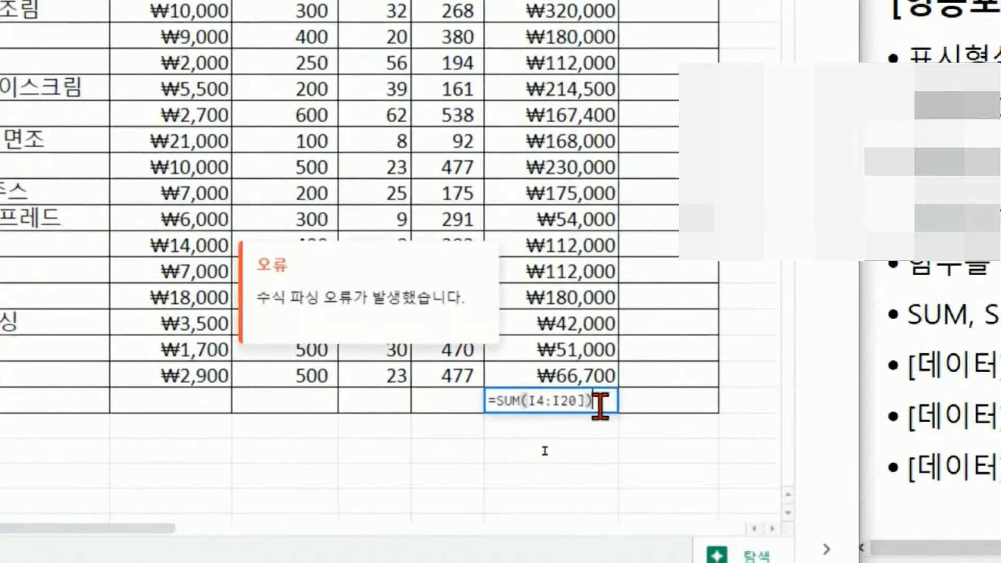
key(Return)
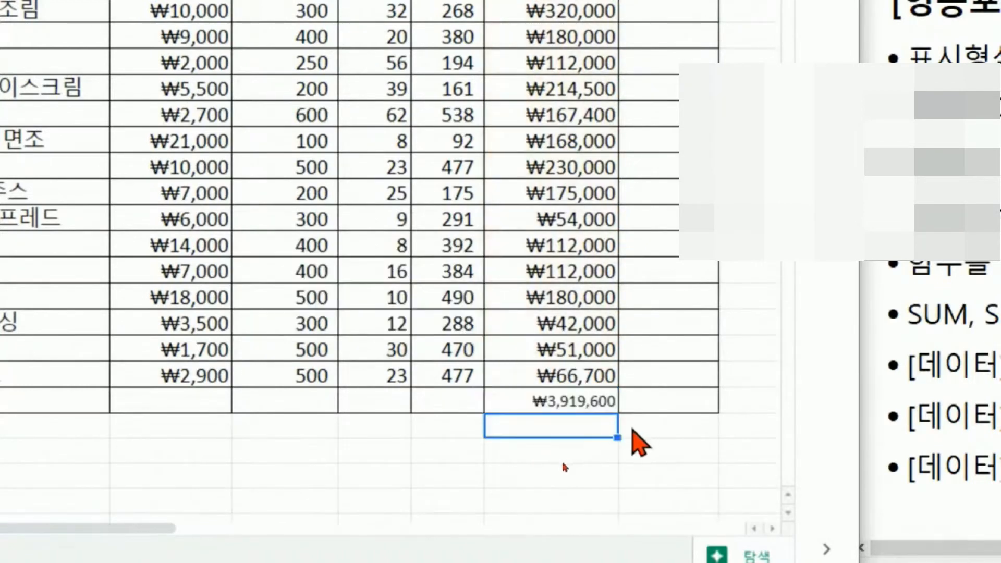
click(615, 469)
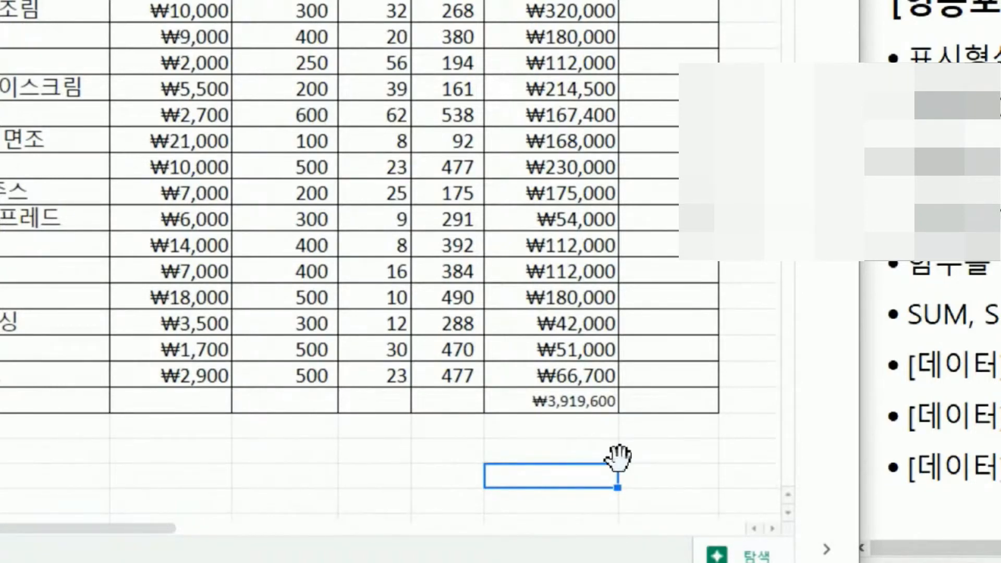
Check the 판매합계 total in I21 and add "[삽입] - " before "SUM, SUMIF, RANK" in the WordPad notes
click(590, 404)
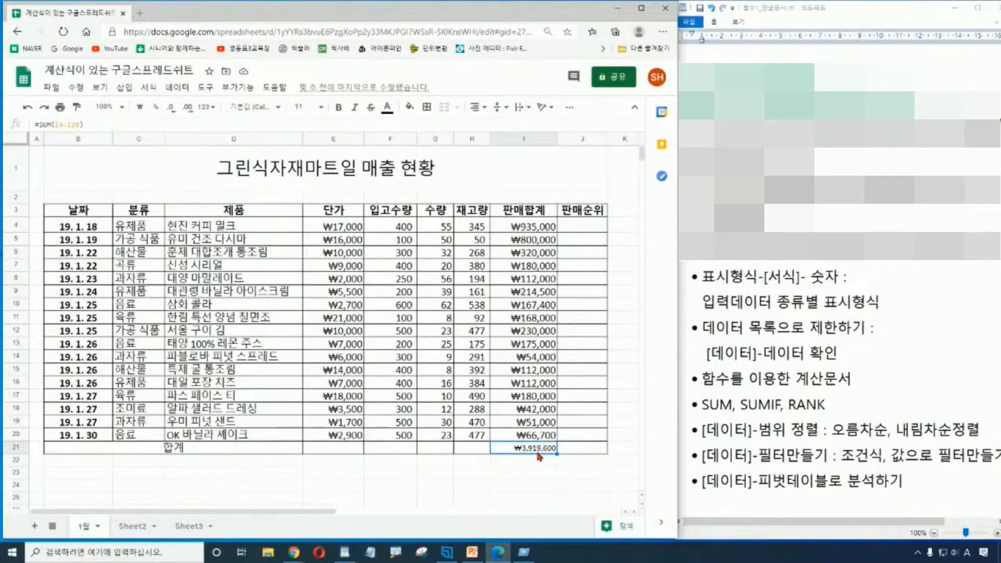
click(707, 412)
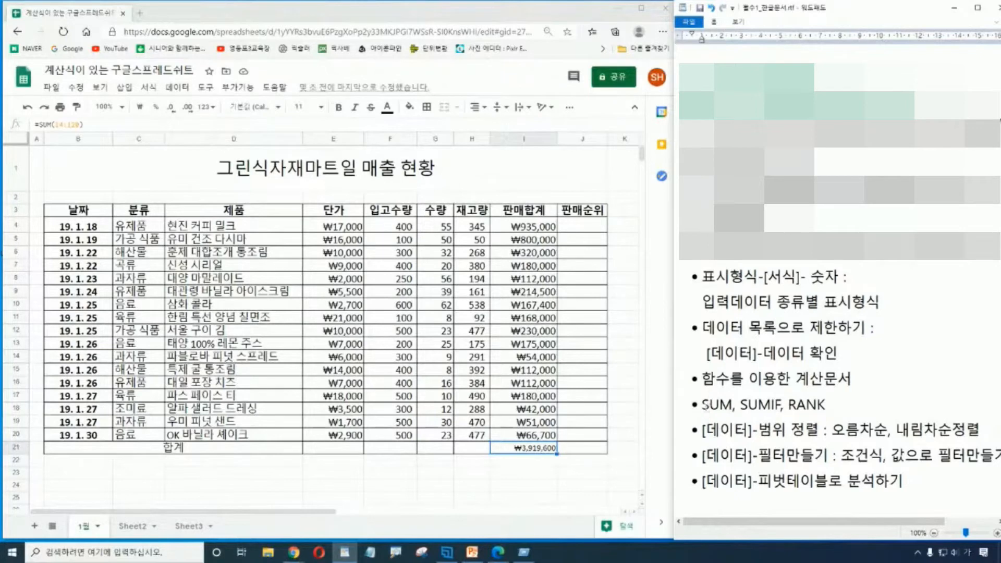
text([삽입)
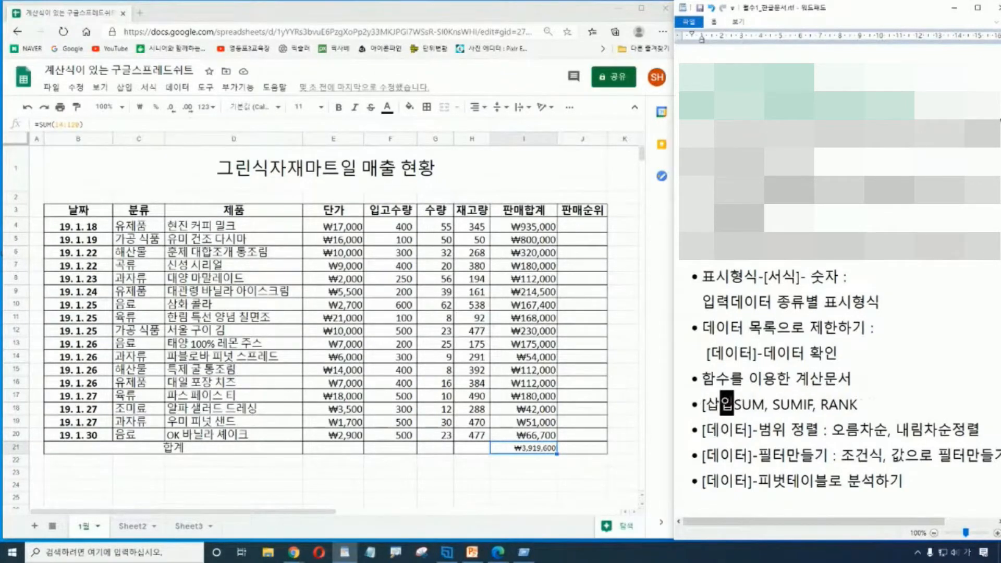
text(] -)
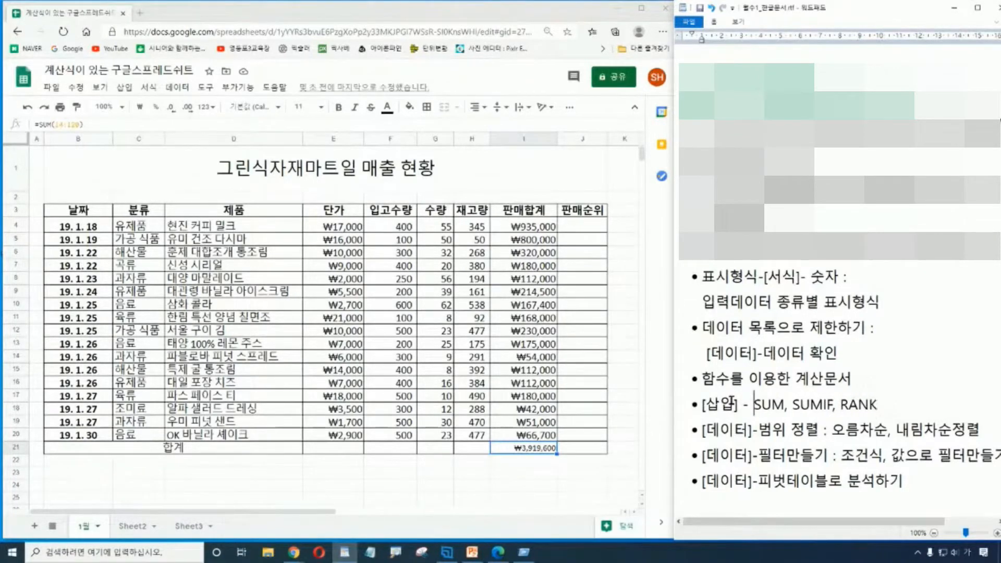
Switch back to the spreadsheet and look through the available number formats, including currency, date, time and 미국 달러
click(619, 473)
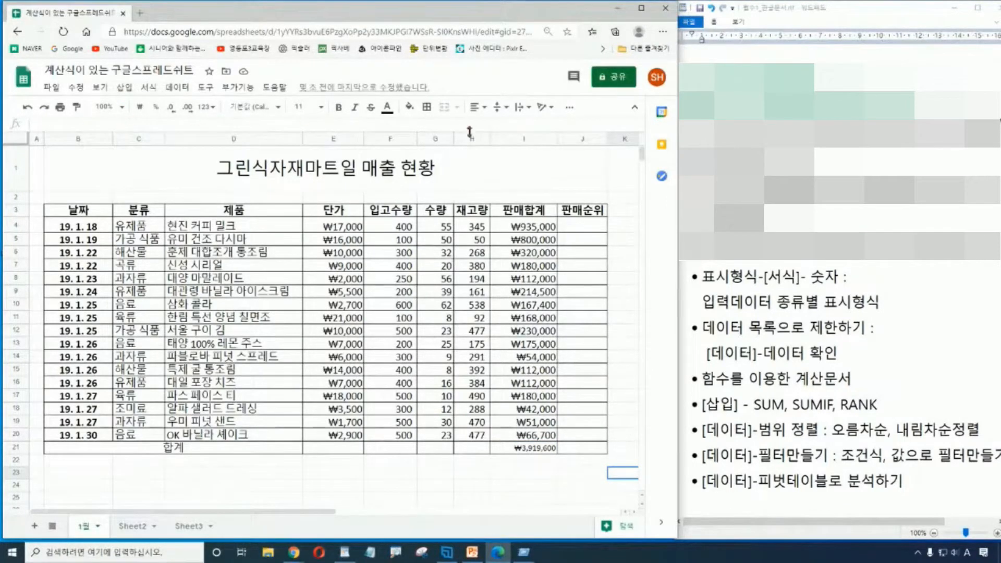
click(569, 107)
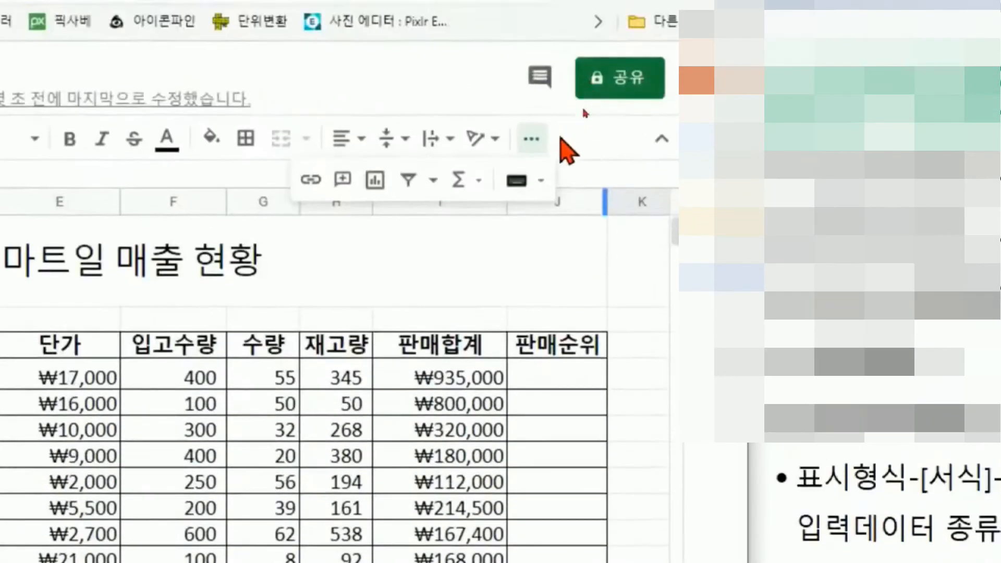
click(531, 139)
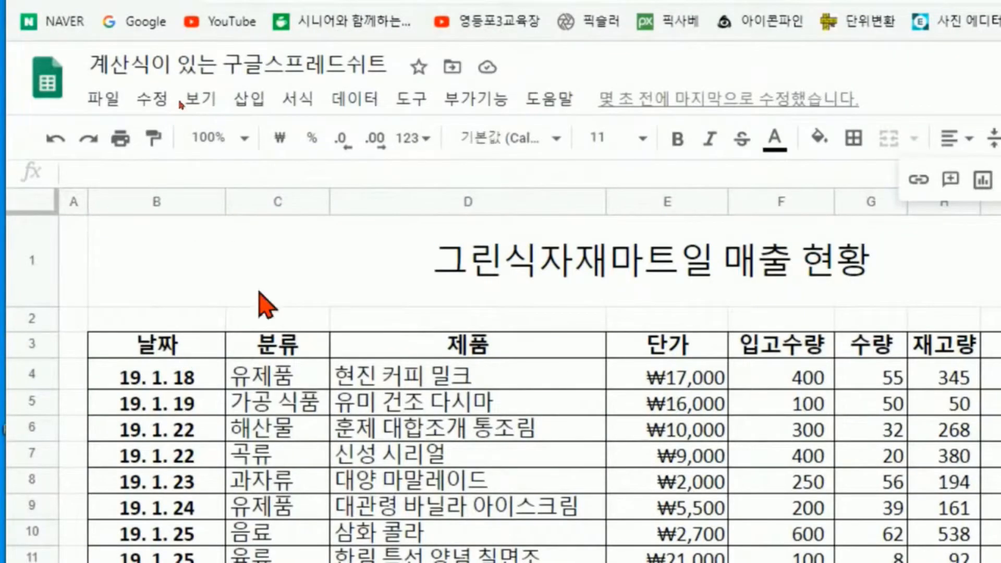
click(297, 99)
mouse_move(356, 203)
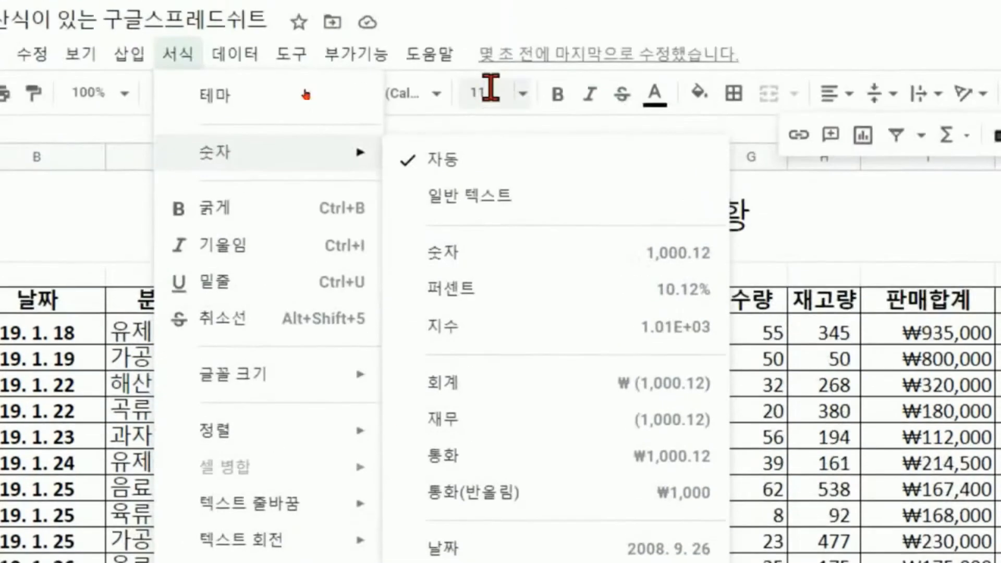
click(473, 74)
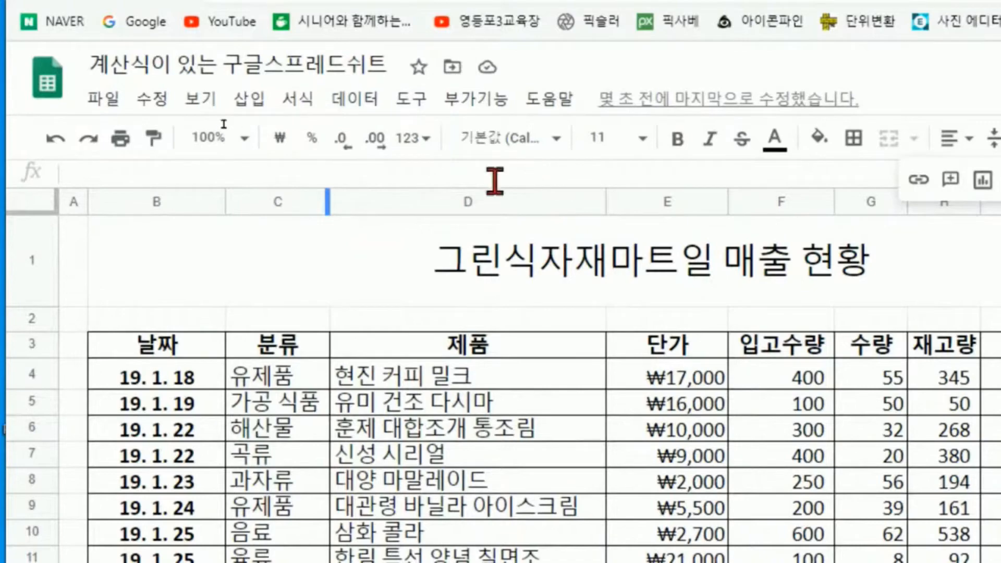
click(427, 139)
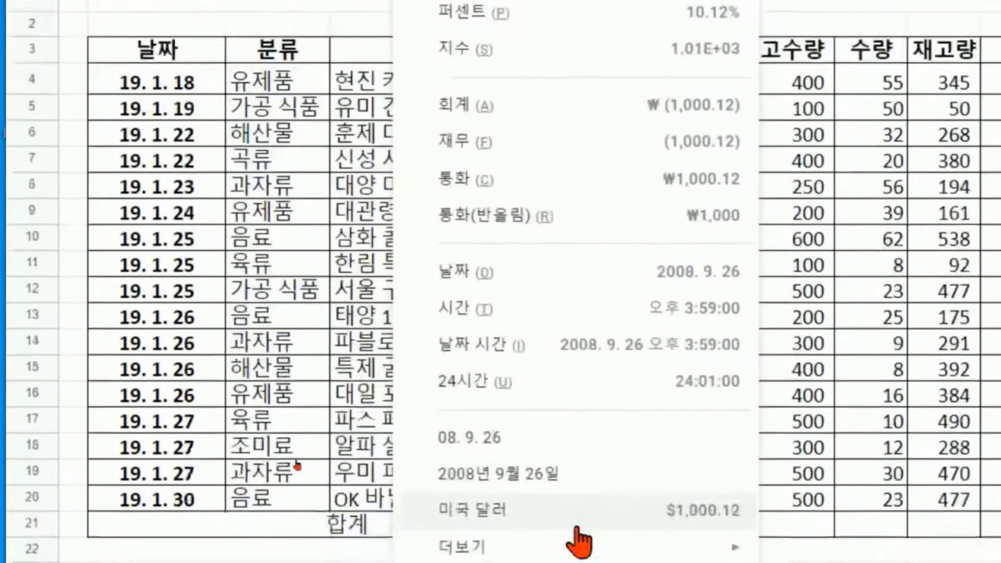
mouse_move(584, 547)
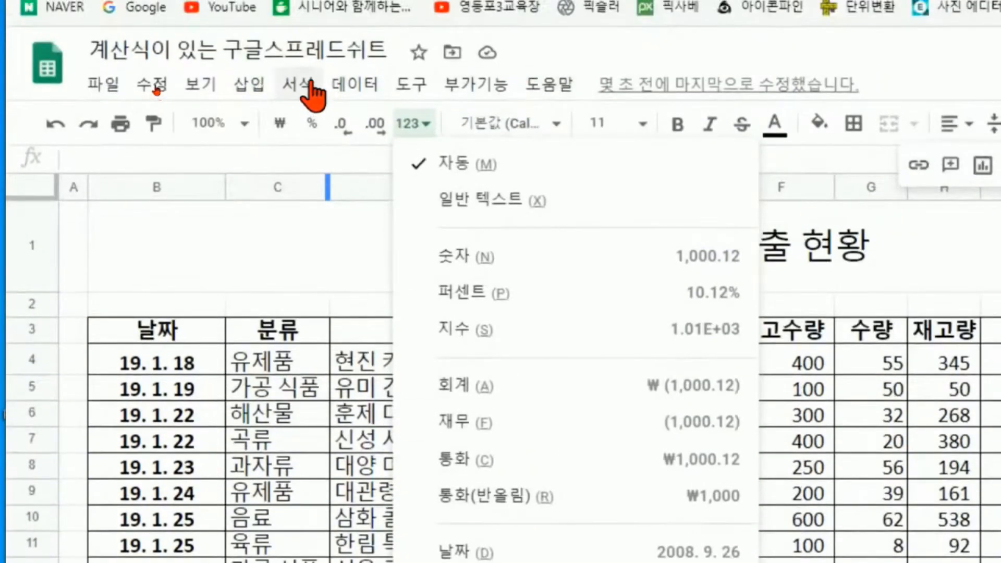
click(298, 251)
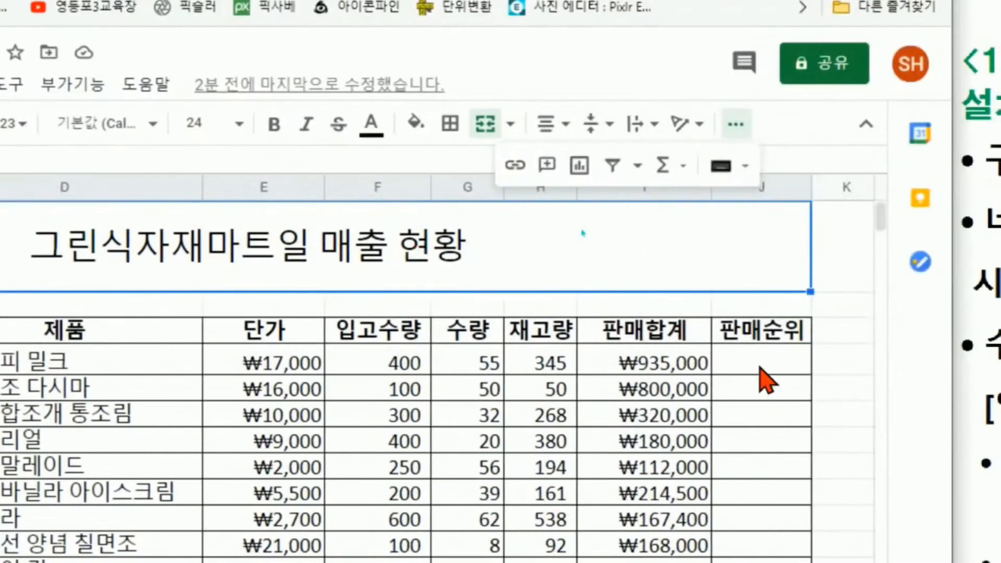
Open the first 판매순위 cell, J4, for editing
click(759, 367)
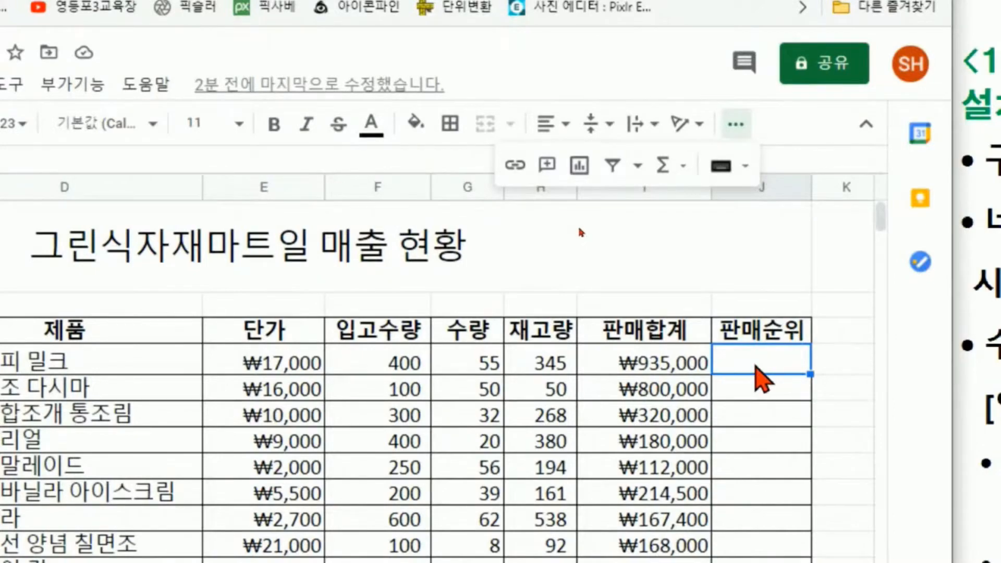
click(757, 366)
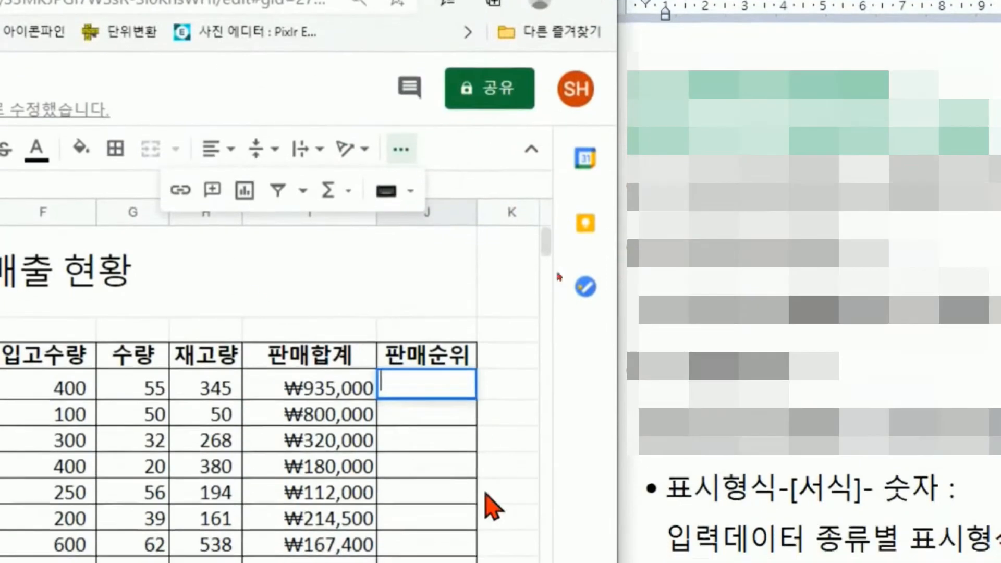
double_click(412, 384)
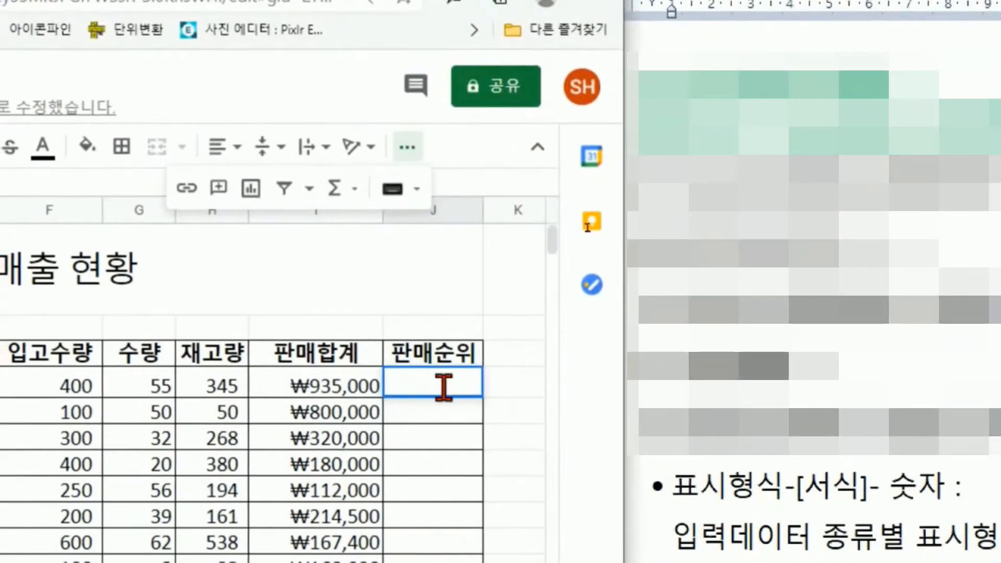
text(=)
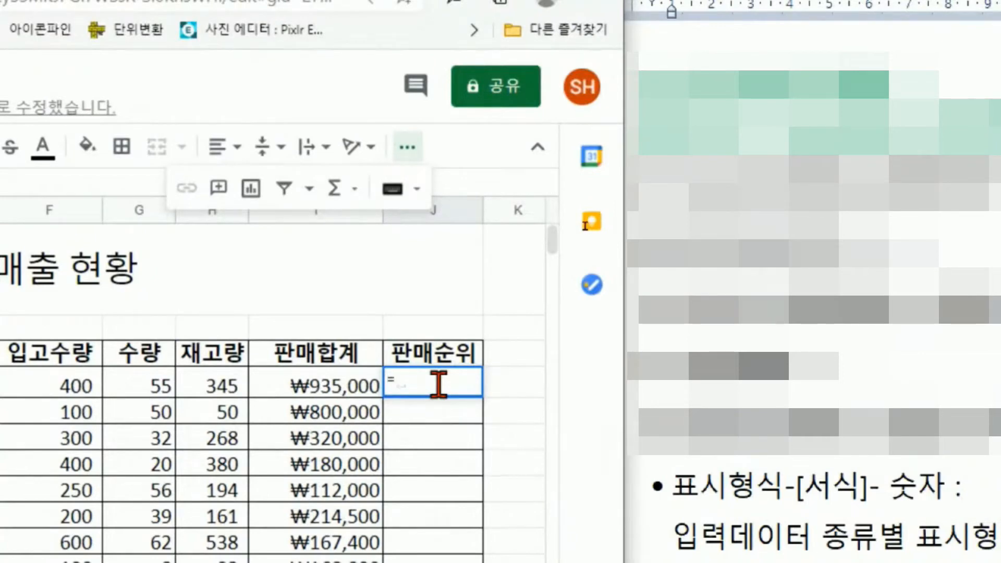
text(rank()
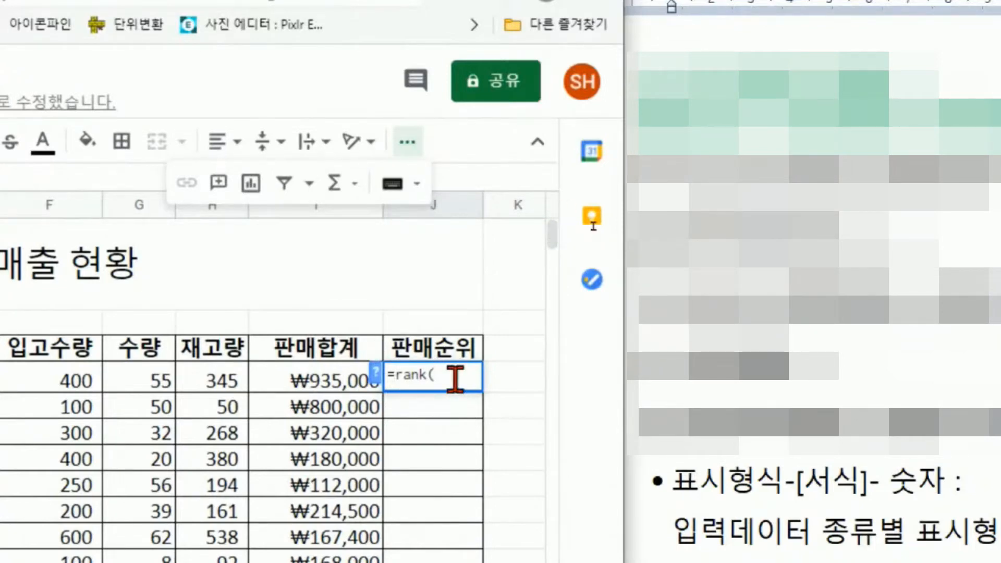
key(BackSpace)
key(BackSpace)
key(BackSpace)
key(BackSpace)
key(BackSpace)
key(BackSpace)
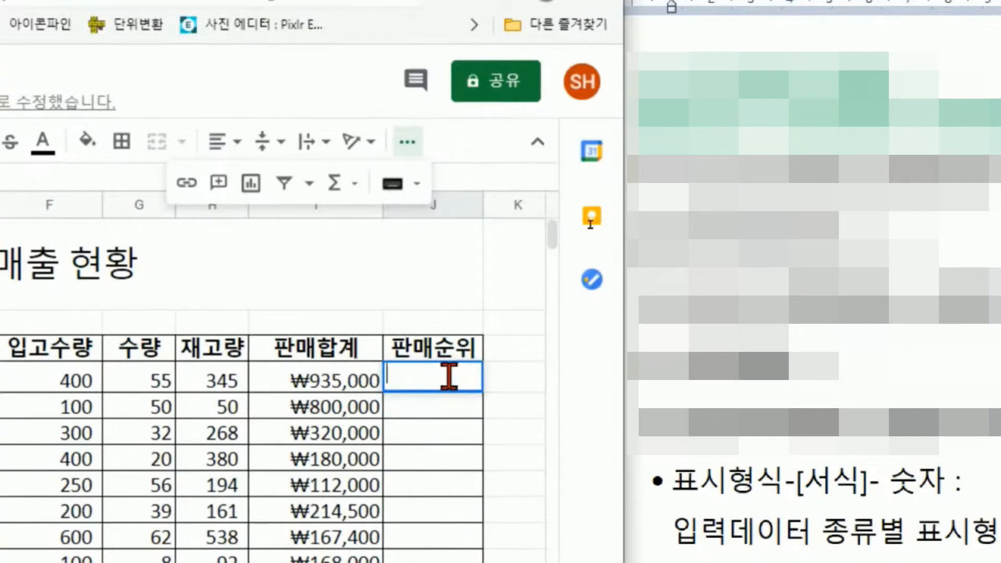
text(=)
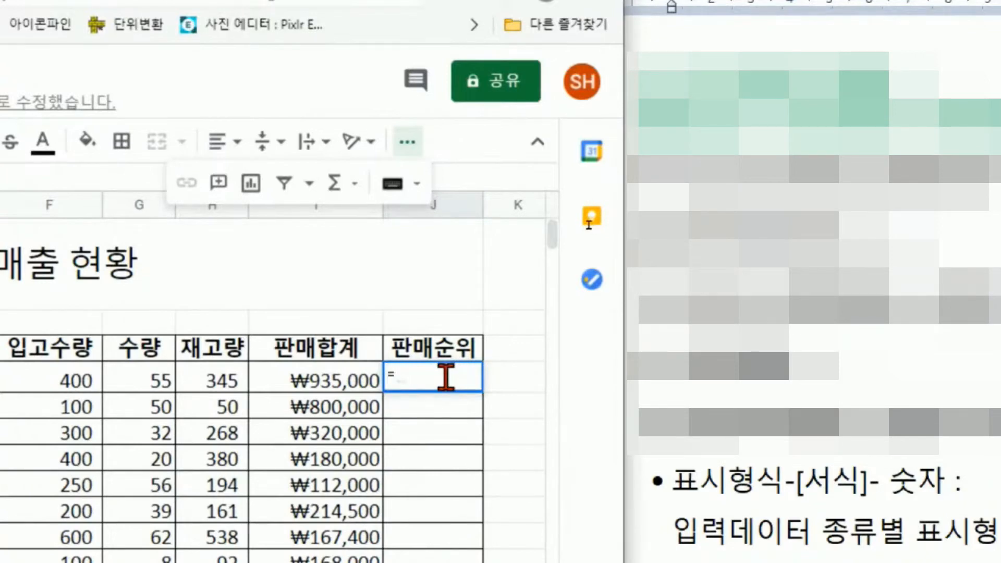
key(BackSpace)
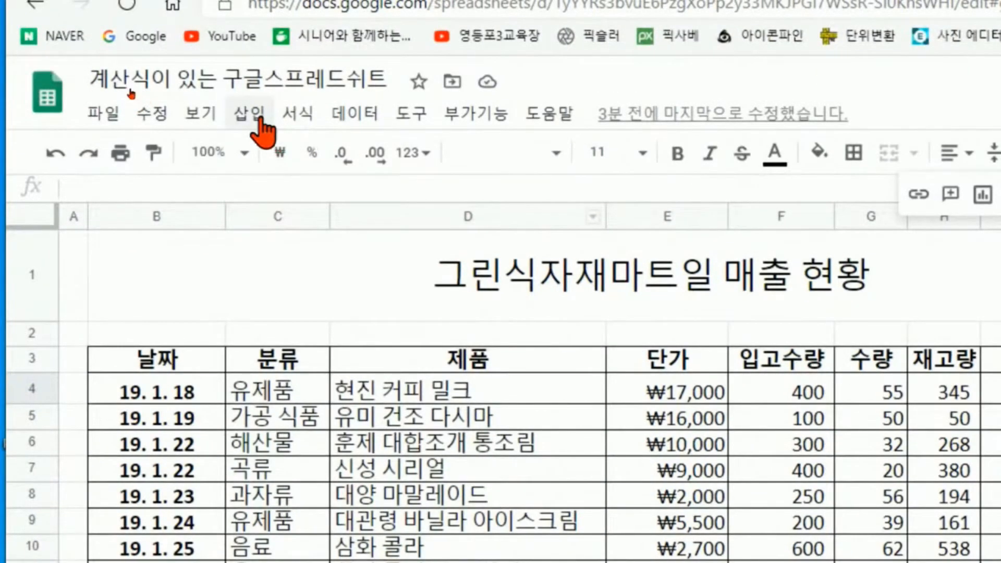
Look through the 통계 (statistical) functions to find RANK for cell J4
click(259, 129)
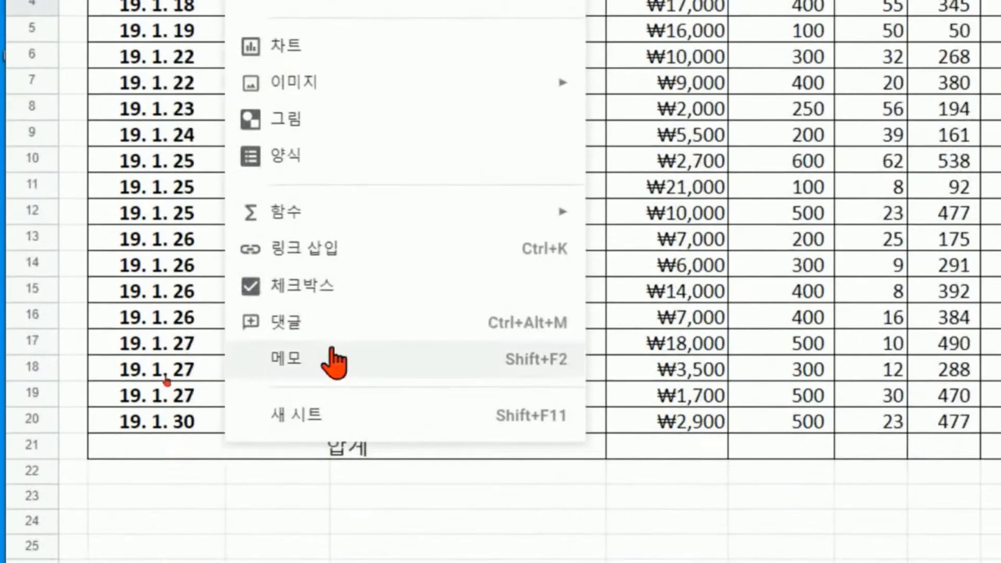
mouse_move(308, 367)
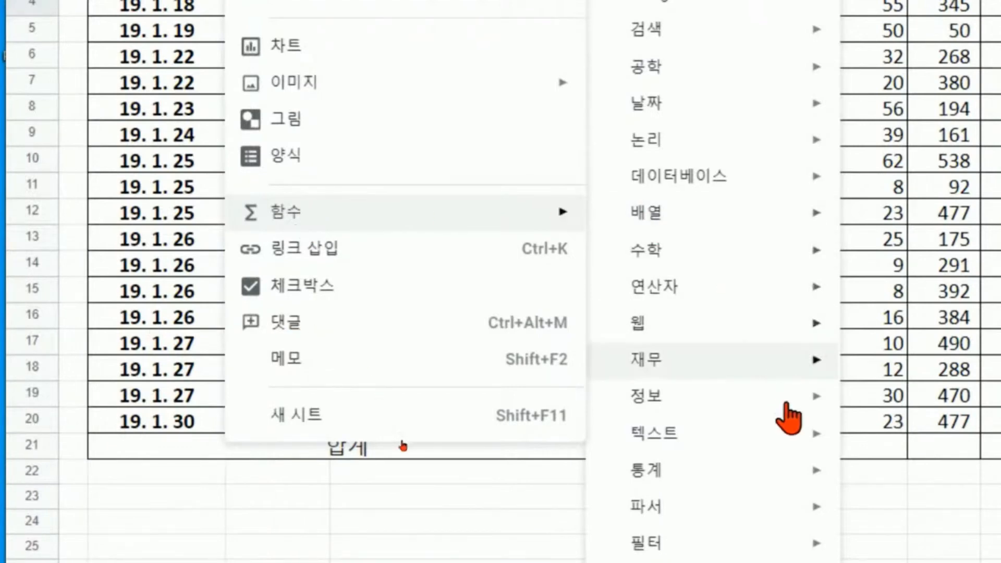
mouse_move(806, 470)
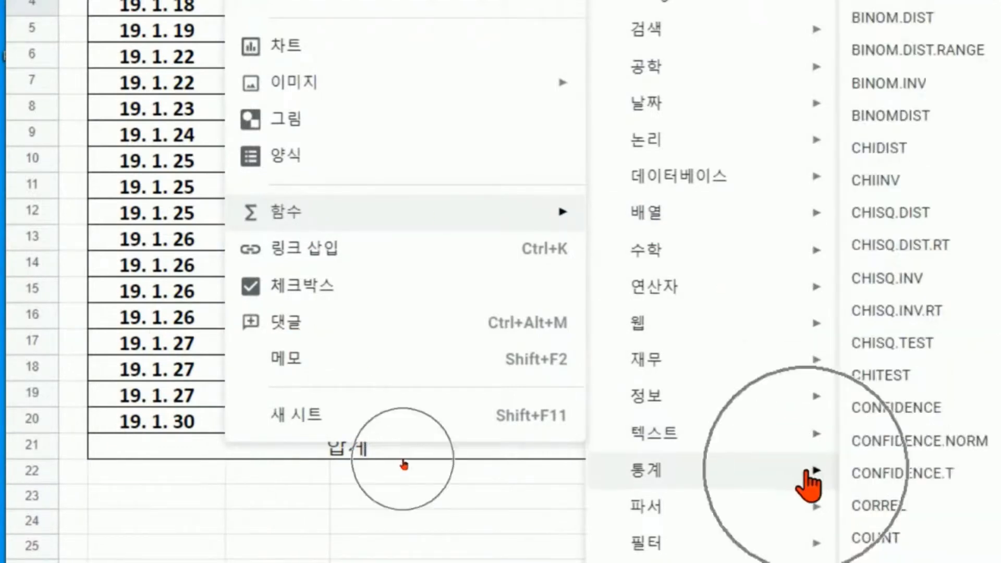
scroll(850, 407, down, 20)
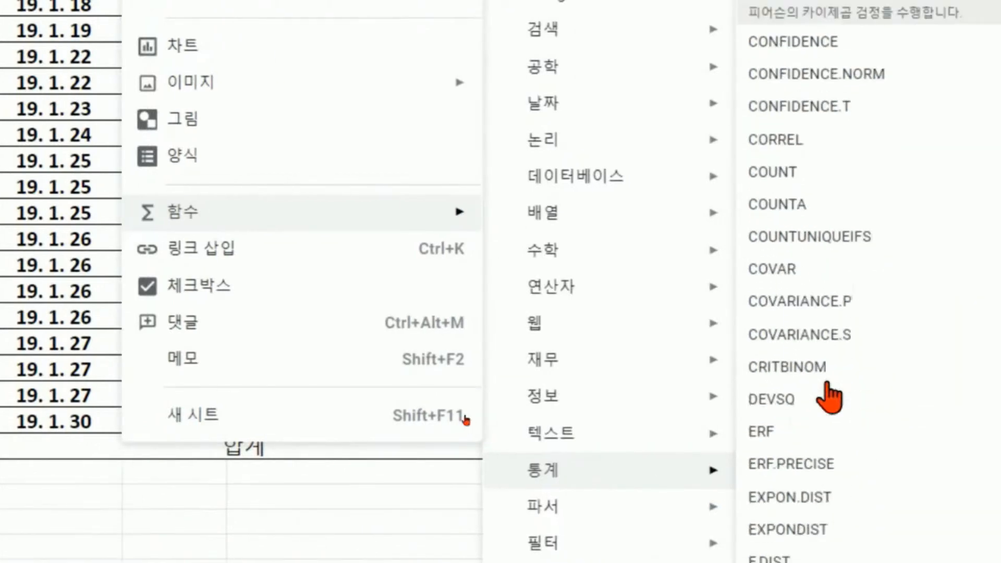
scroll(829, 391, down, 20)
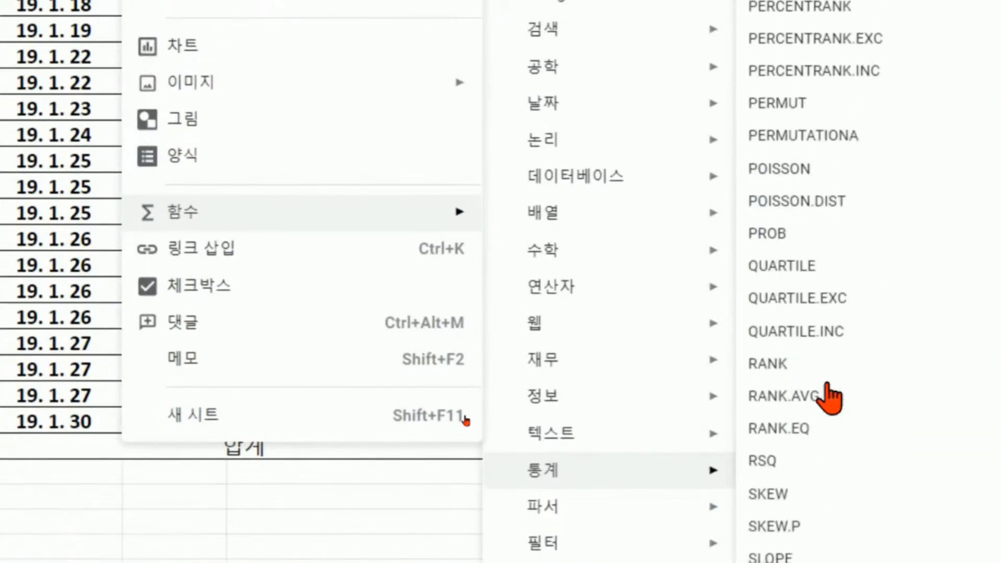
scroll(829, 391, up, 3)
scroll(829, 399, up, 10)
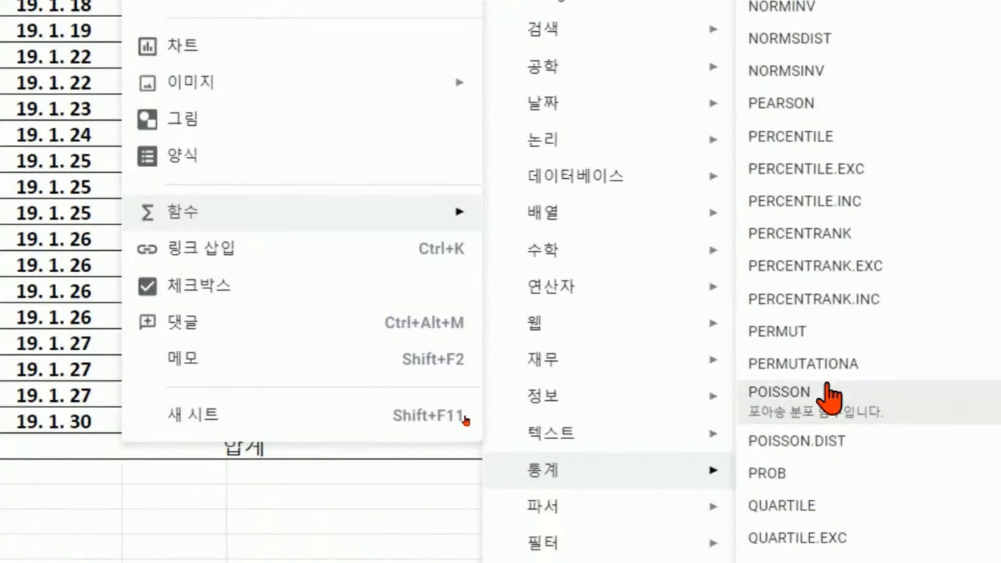
scroll(830, 397, down, 5)
scroll(829, 404, down, 9)
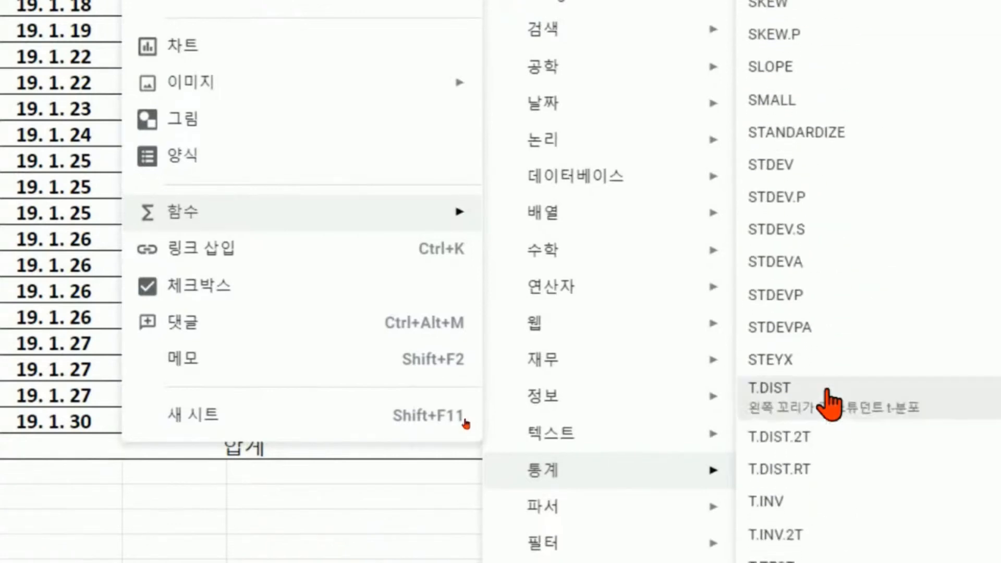
Insert the statistical function RANK into cell J4, the first data cell of the 판매순위 column
scroll(829, 402, up, 10)
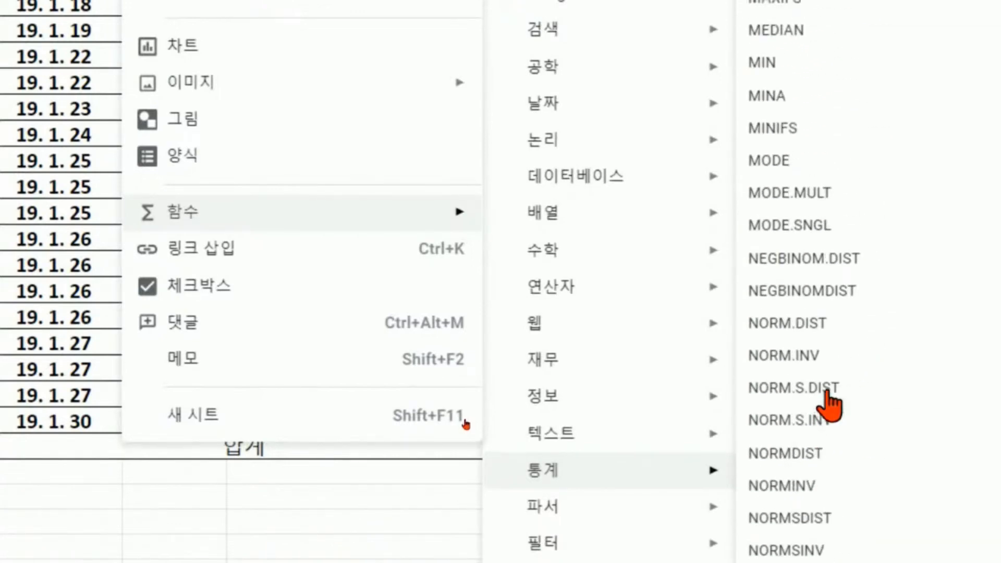
scroll(828, 401, down, 9)
scroll(828, 400, down, 5)
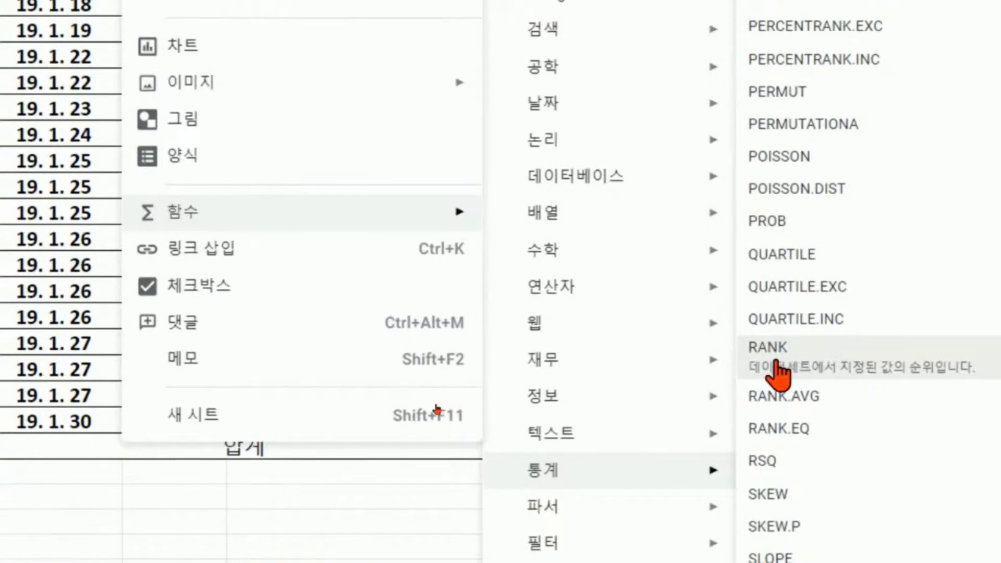
click(764, 356)
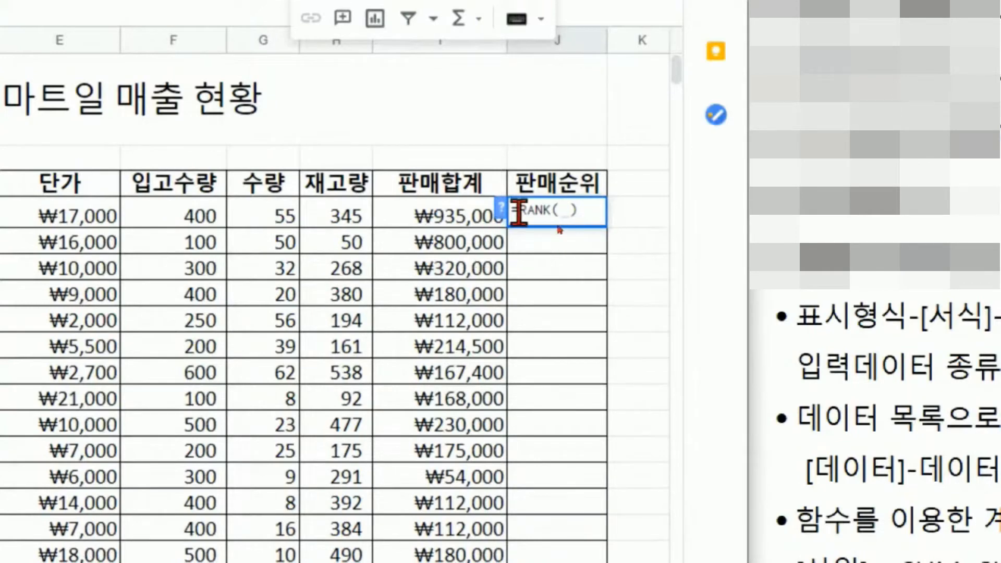
Review the RANK function's syntax and argument descriptions, and collapse the help to its one-line argument list
click(500, 211)
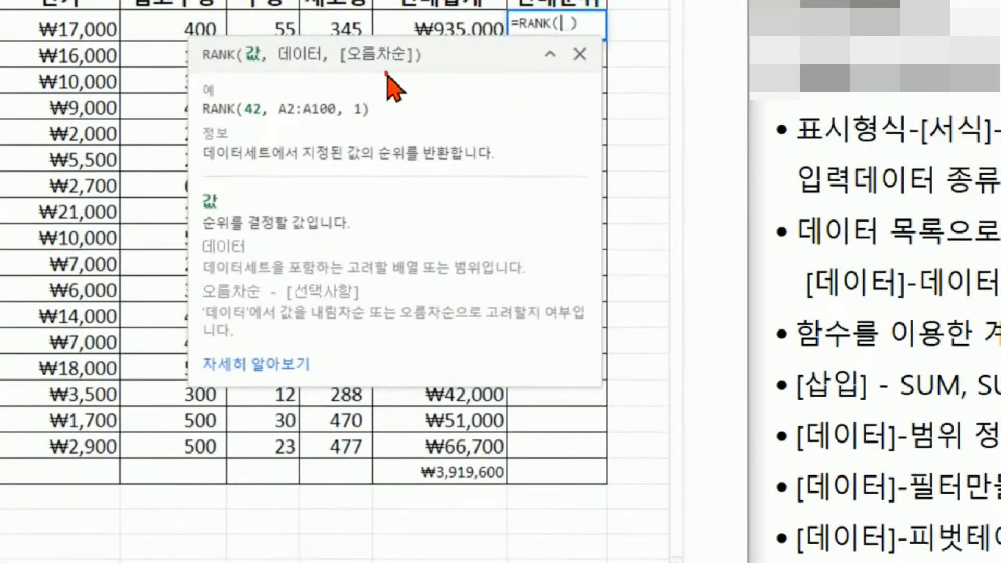
drag(248, 64, 430, 71)
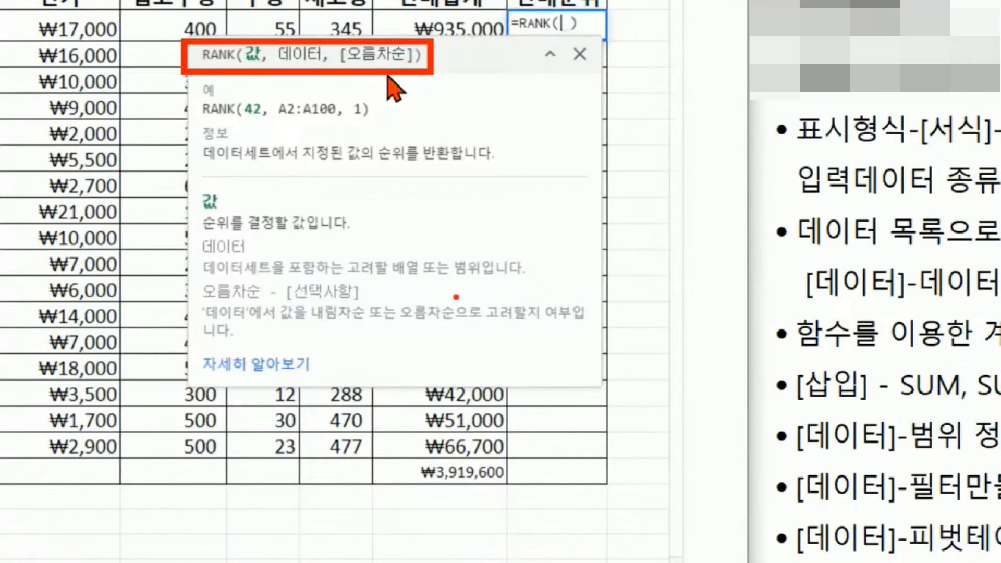
mouse_move(191, 184)
mouse_down()
mouse_move(226, 232)
mouse_move(369, 239)
mouse_up()
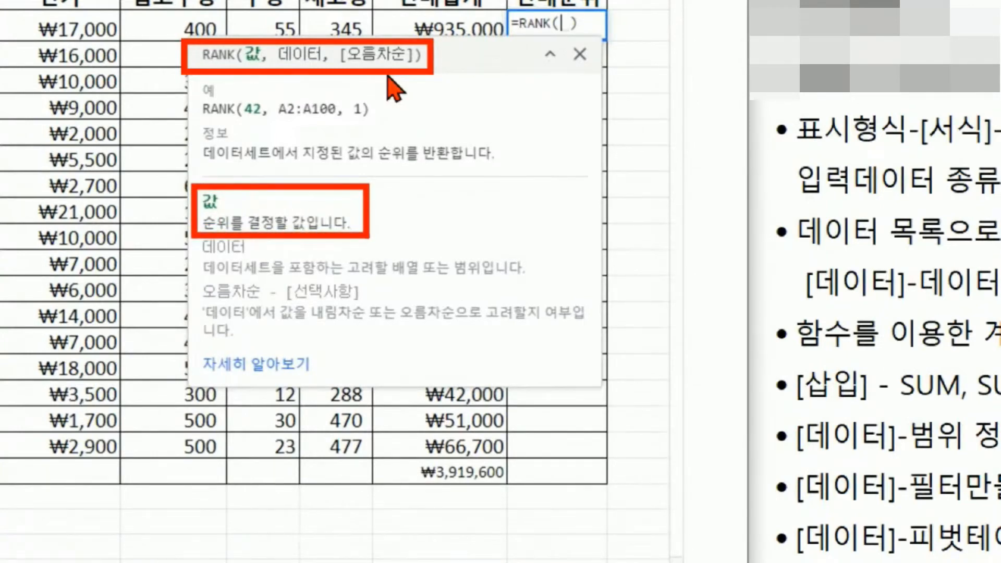
key(Escape)
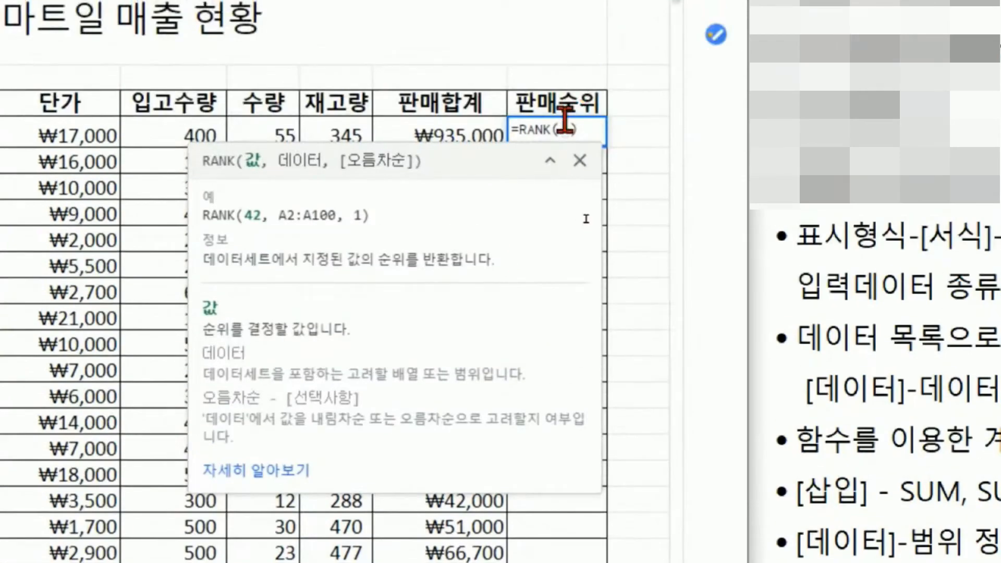
click(549, 161)
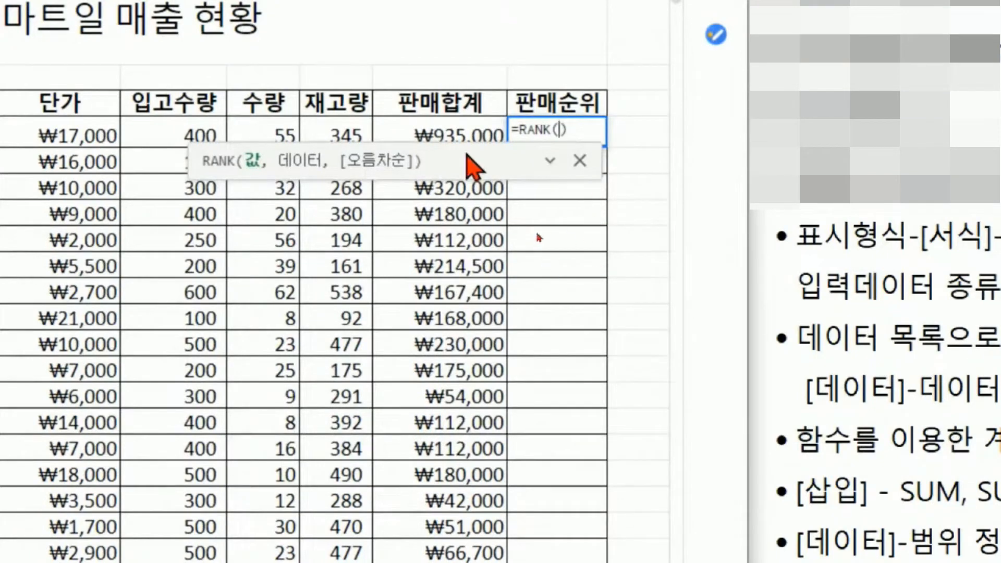
Complete the formula in J4 as =RANK(I4,$I$4:$I$20,0), with the data range as an absolute reference
click(439, 134)
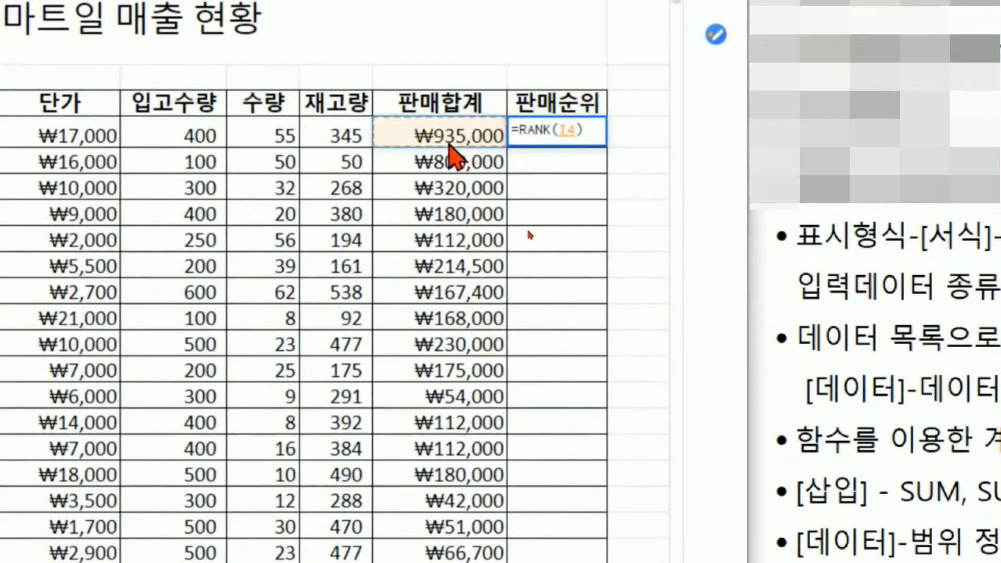
text(,)
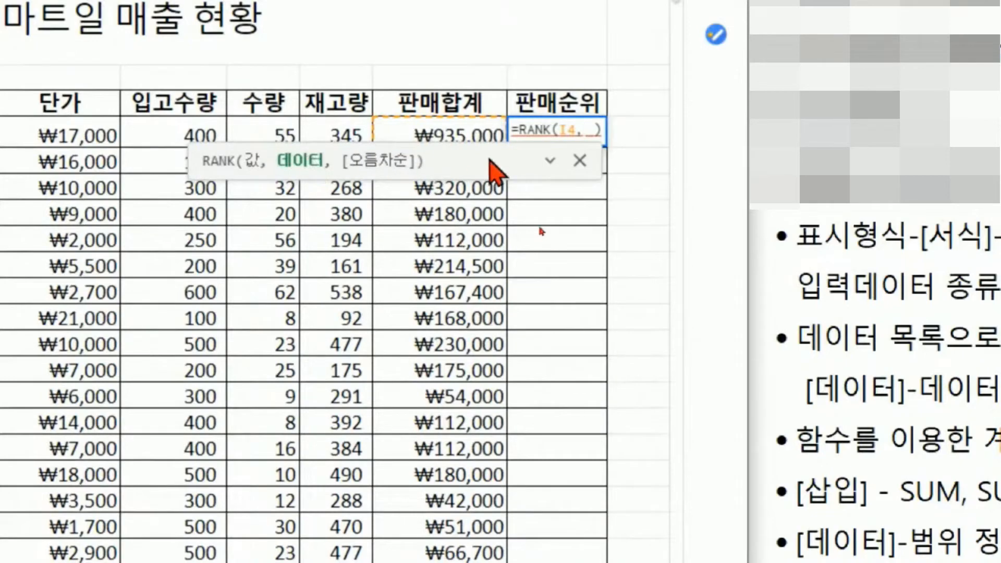
drag(444, 116, 454, 462)
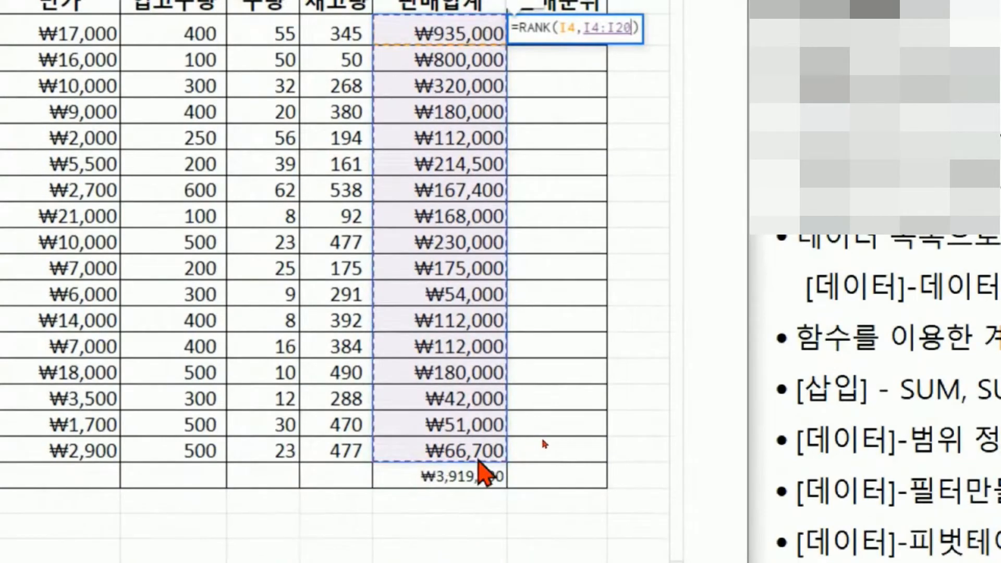
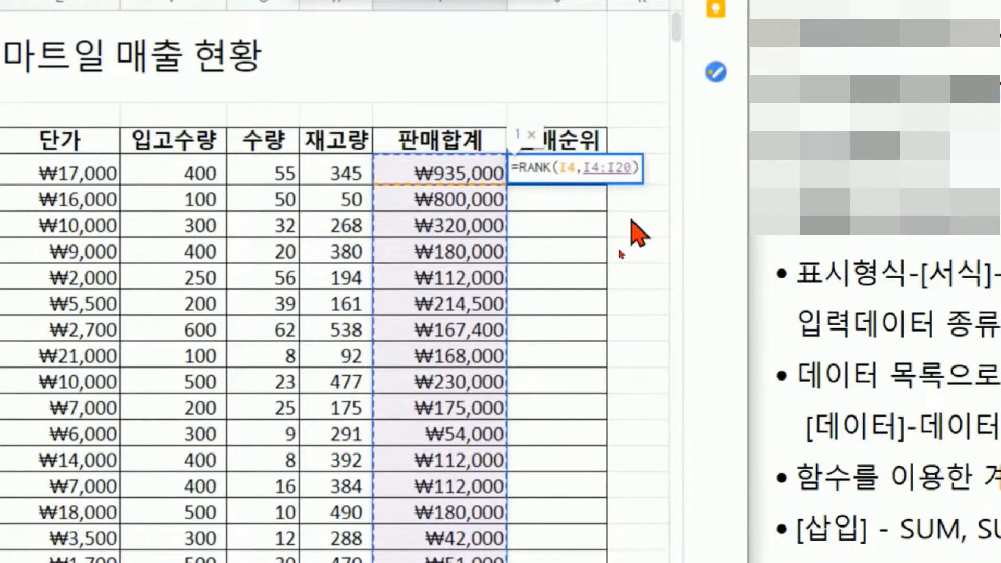
key(F4)
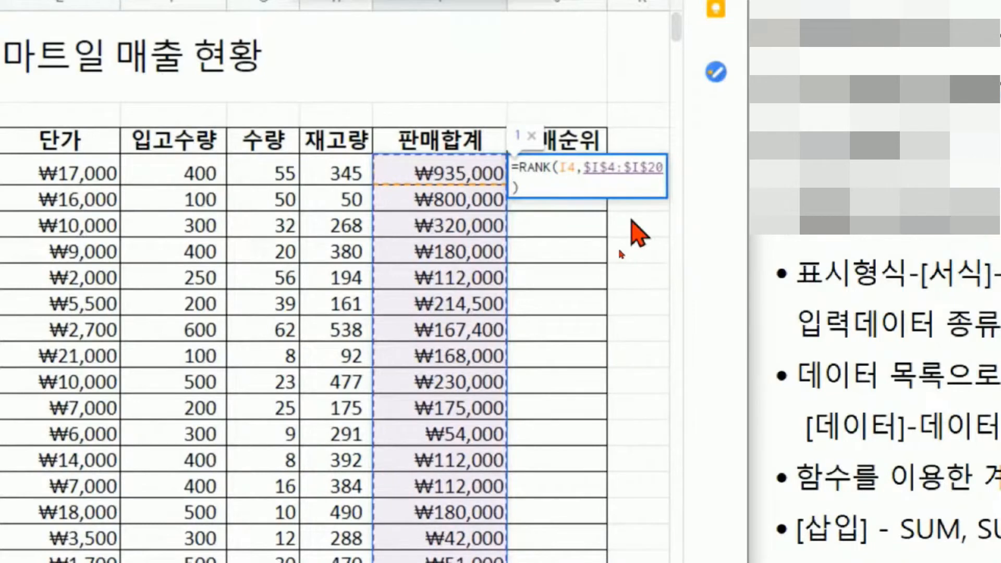
text(,)
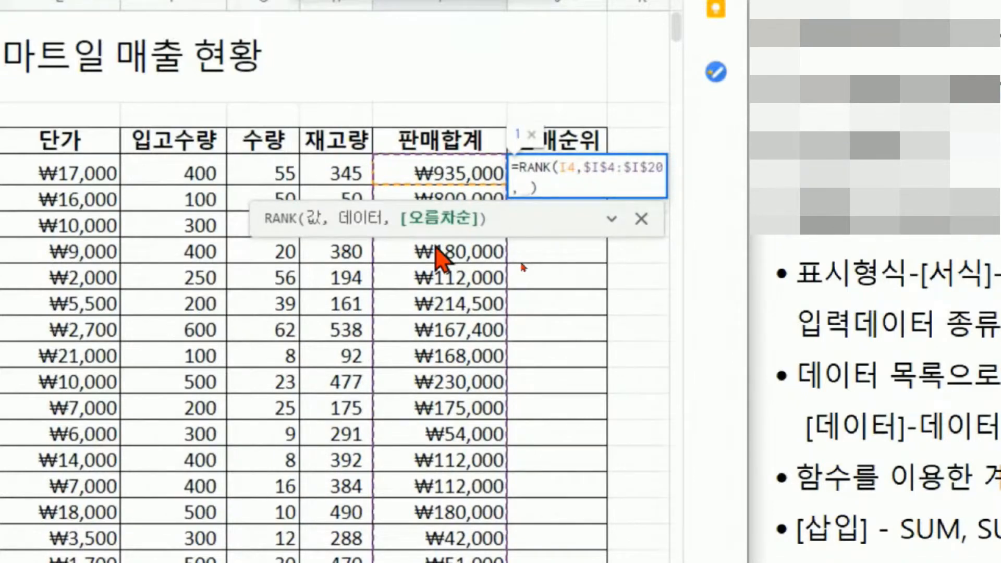
text(0)
key(Return)
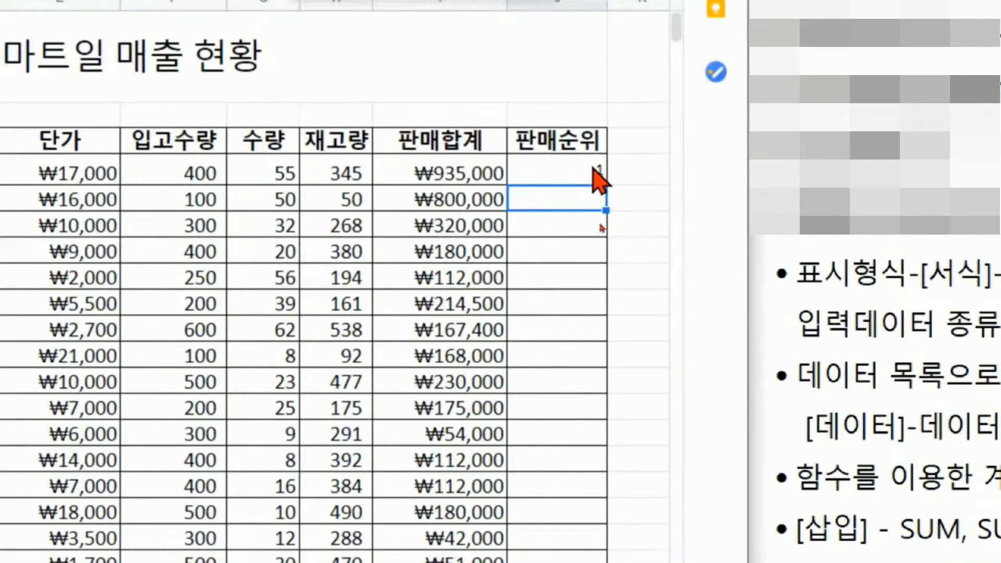
Check the rank formula in J4 and fill it down the 판매순위 column to J20
click(577, 177)
double_click(575, 172)
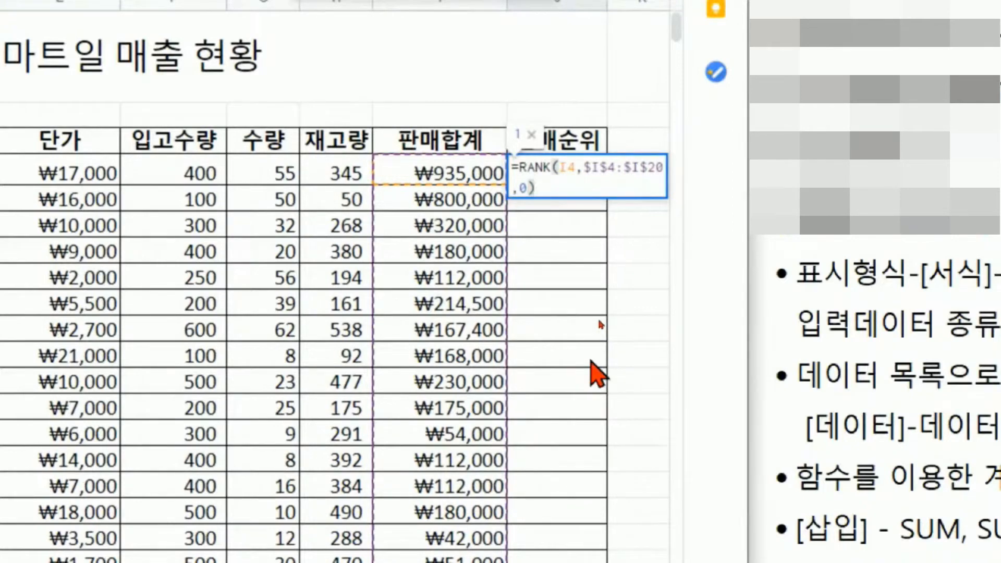
key(Return)
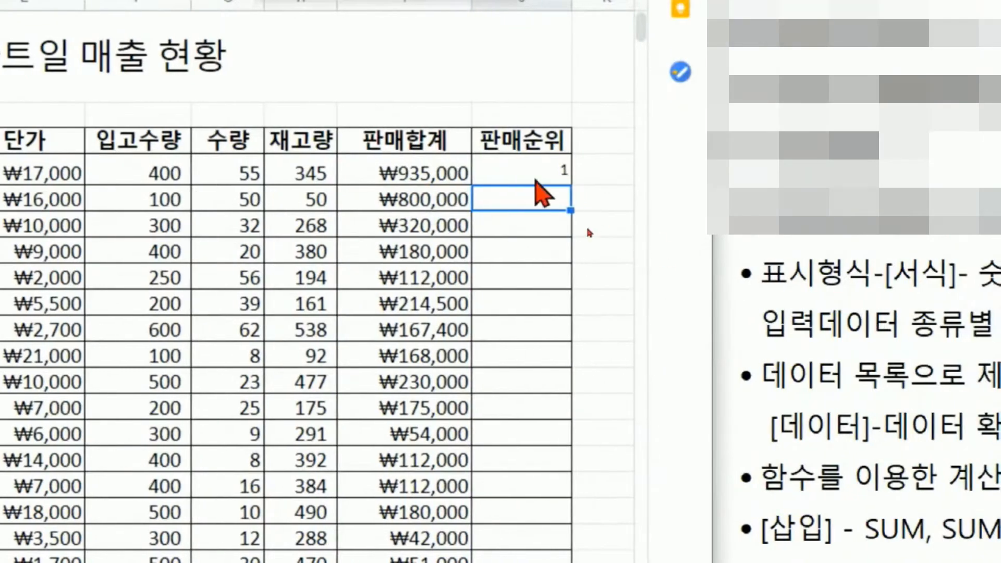
click(574, 179)
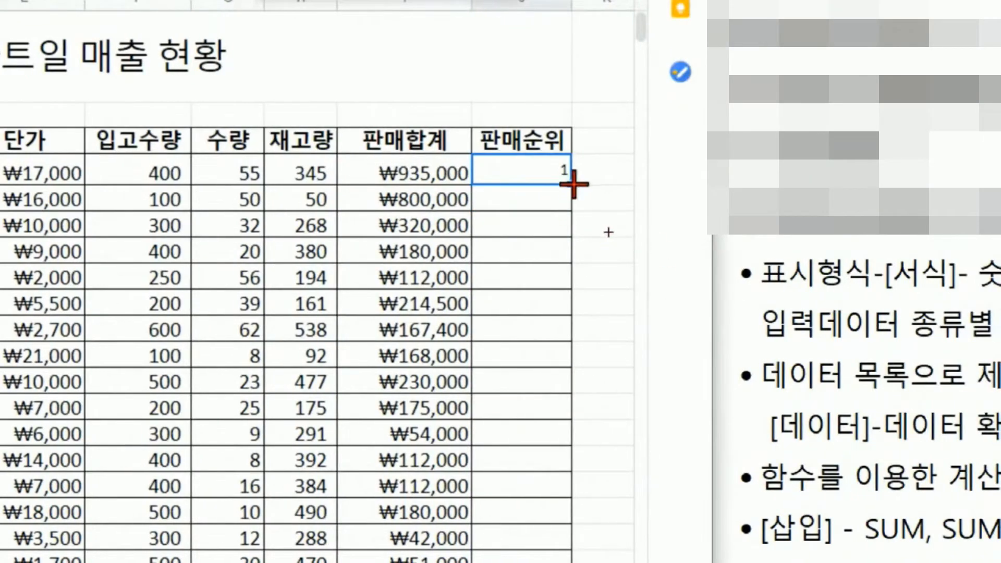
drag(573, 184, 578, 465)
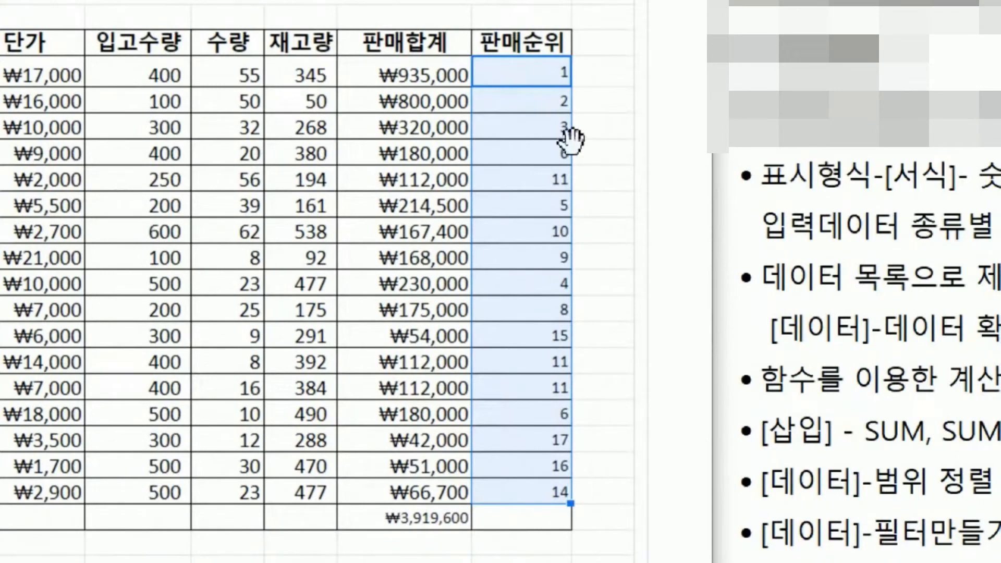
Inspect the absolute range $I$4:$I$20 in J4's rank formula and leave the formula unchanged
click(550, 76)
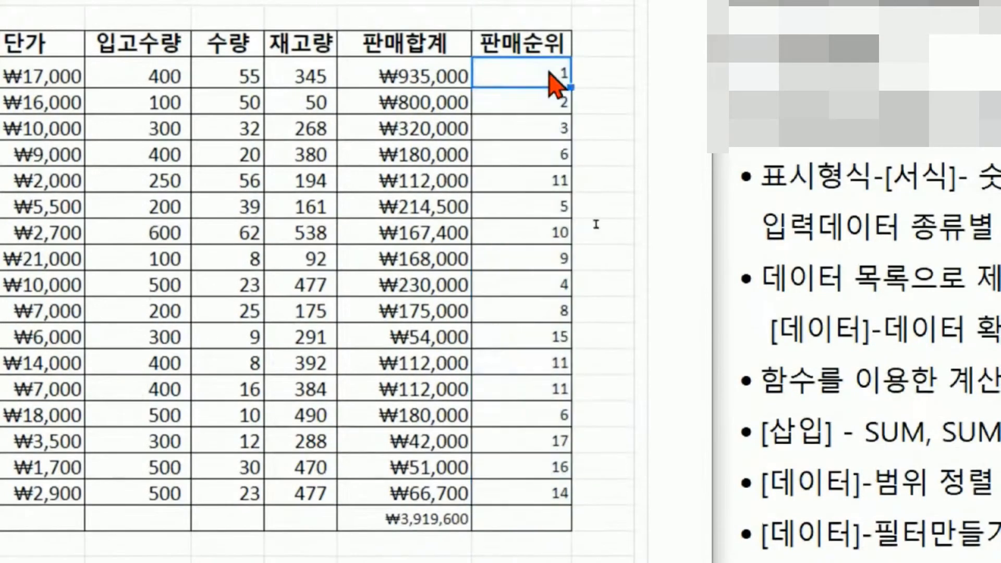
double_click(553, 81)
drag(547, 70, 628, 78)
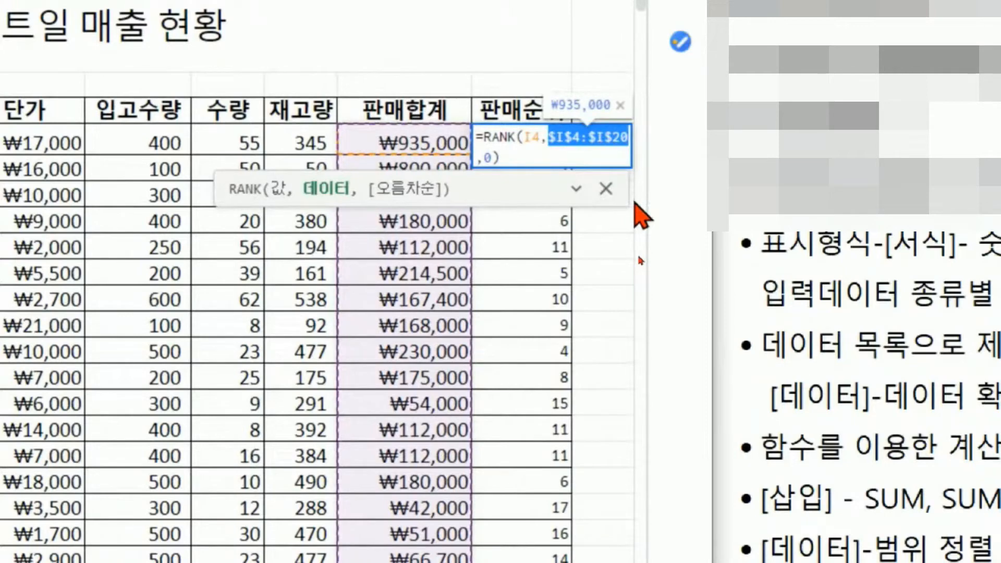
key(Return)
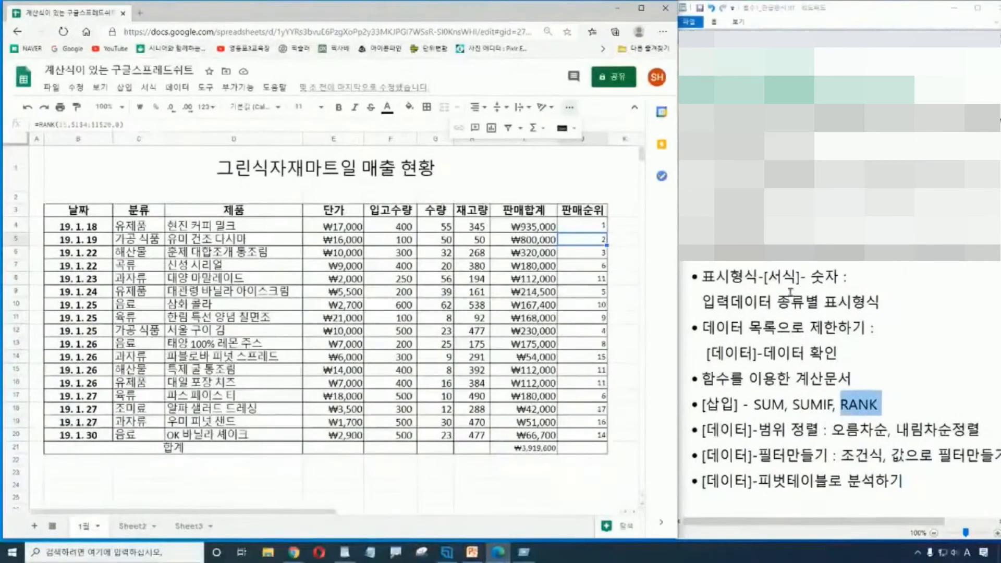
Switch to the WordPad notes, move RANK onto its own line and expand it to "(RANK:순위를구하려는 수,"
click(869, 404)
click(840, 404)
key(Return)
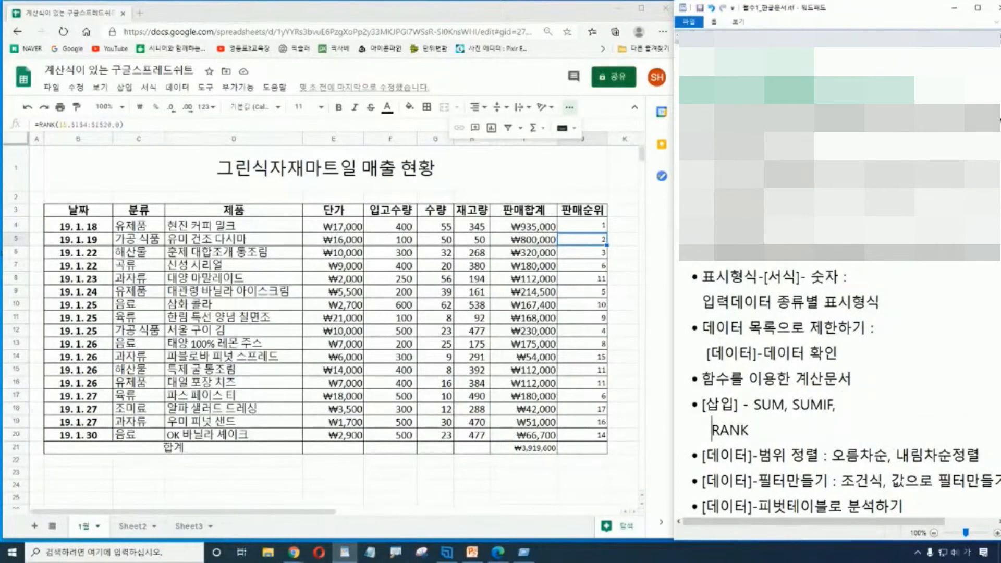
text(()
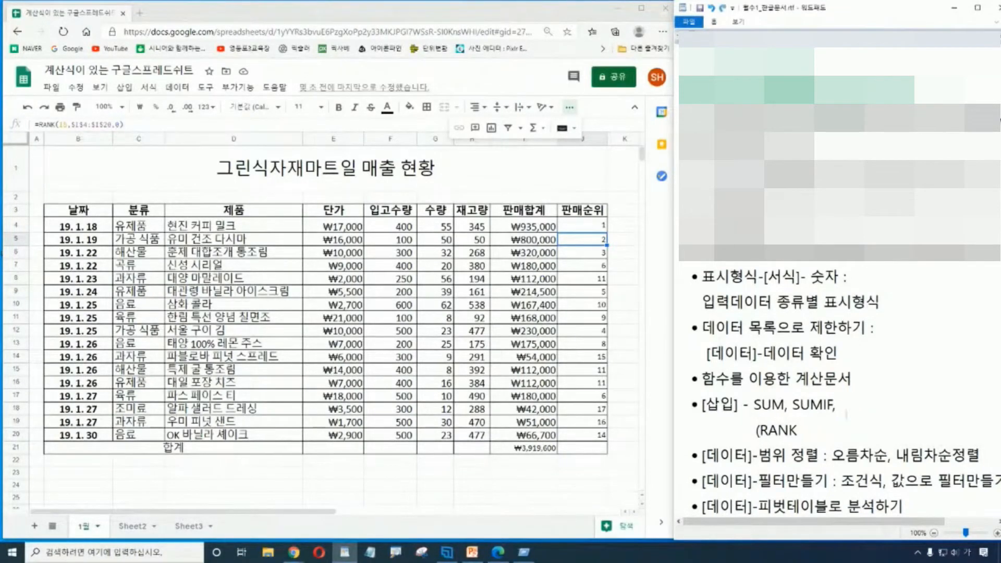
click(839, 433)
text(:순위를구하려는 수,)
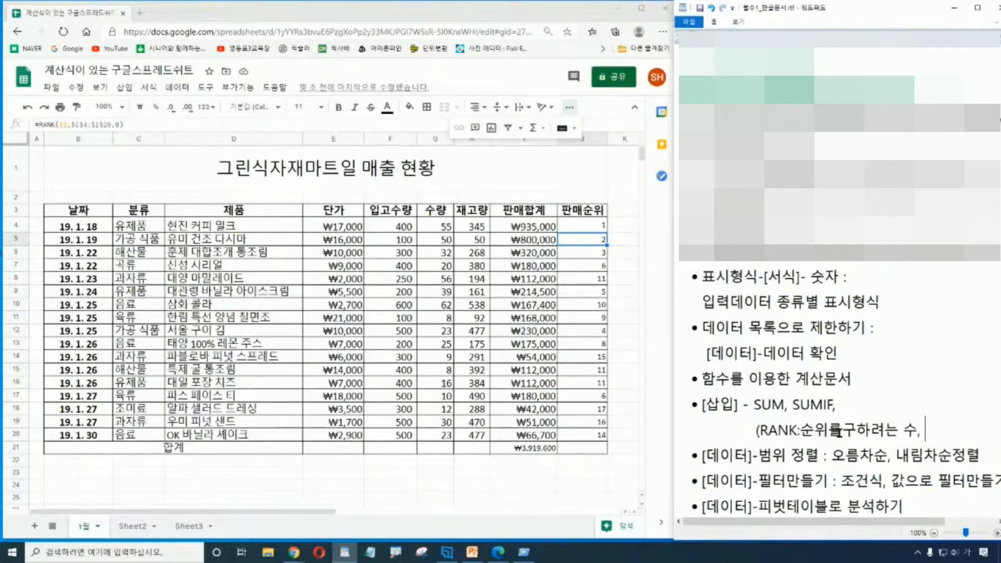
Reduce the leading space before the "(RANK" line so it sits slightly indented under the [삽입] bullet
click(752, 432)
key(BackSpace)
key(BackSpace)
key(BackSpace)
key(BackSpace)
key(BackSpace)
key(BackSpace)
key(BackSpace)
key(BackSpace)
key(BackSpace)
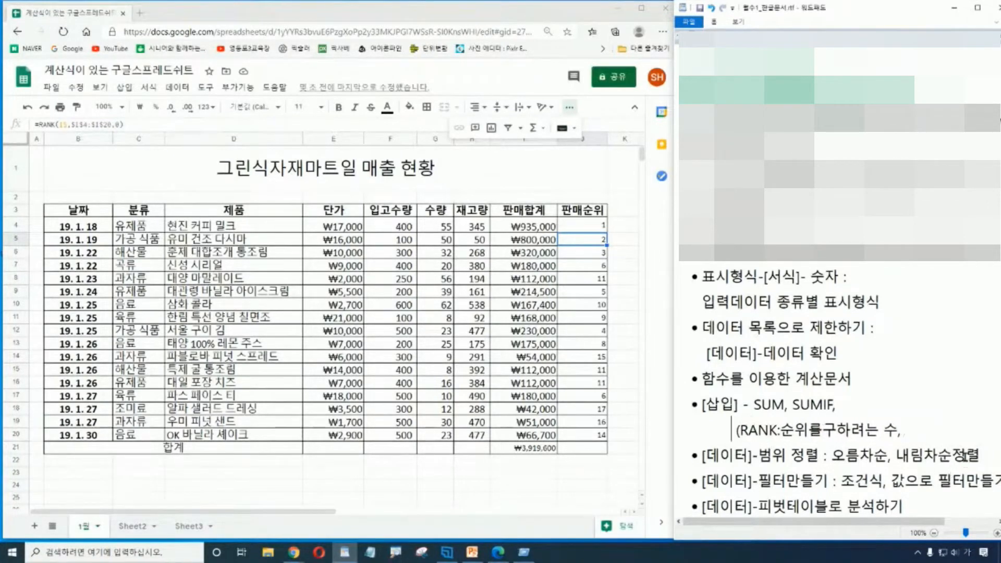
key(Return)
click(893, 432)
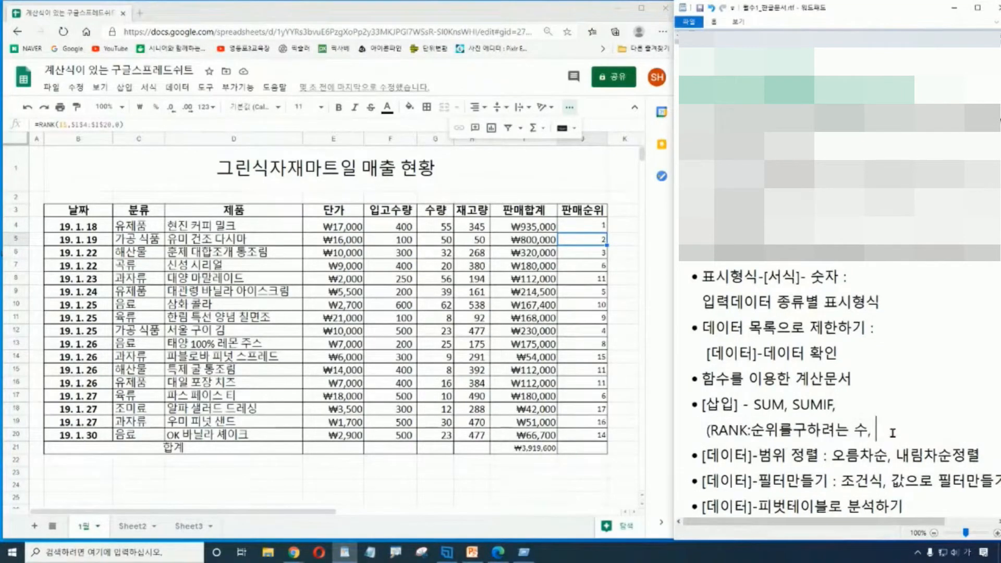
Complete the RANK note with the remaining arguments "데이터범위, 정렬방법)"
text(뎅이터범위, 방ㅂ)
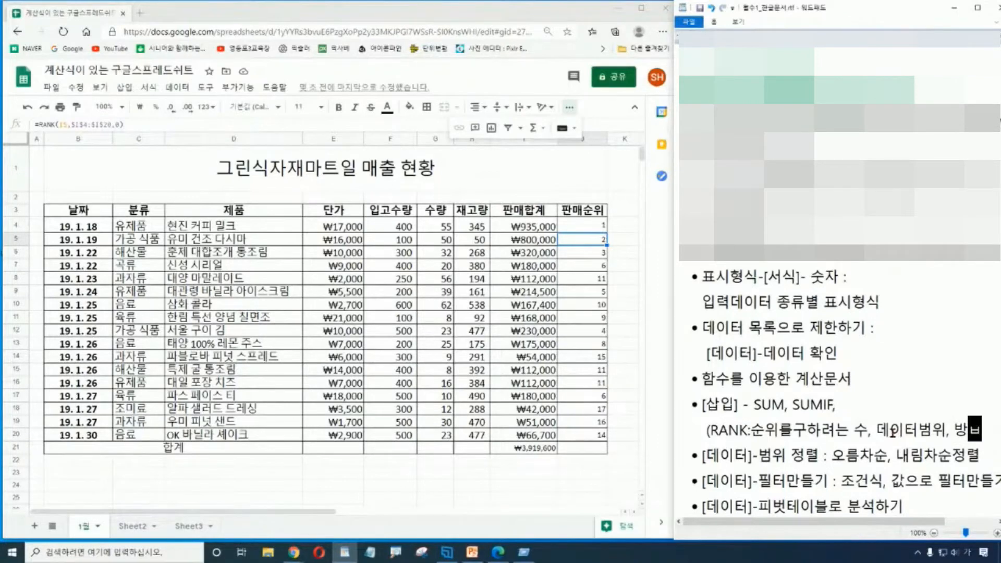
key(BackSpace)
text(정렬방)
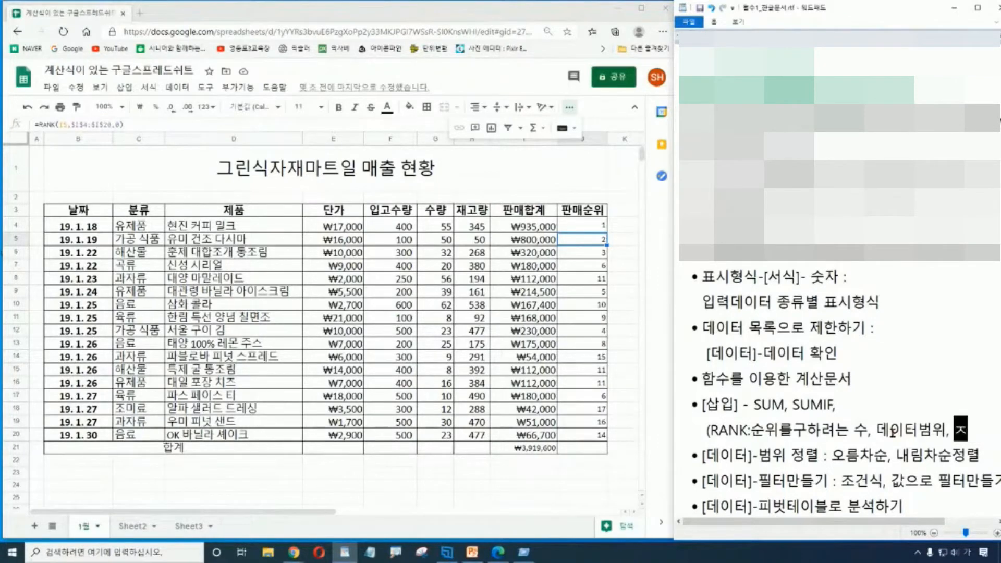
text(법)
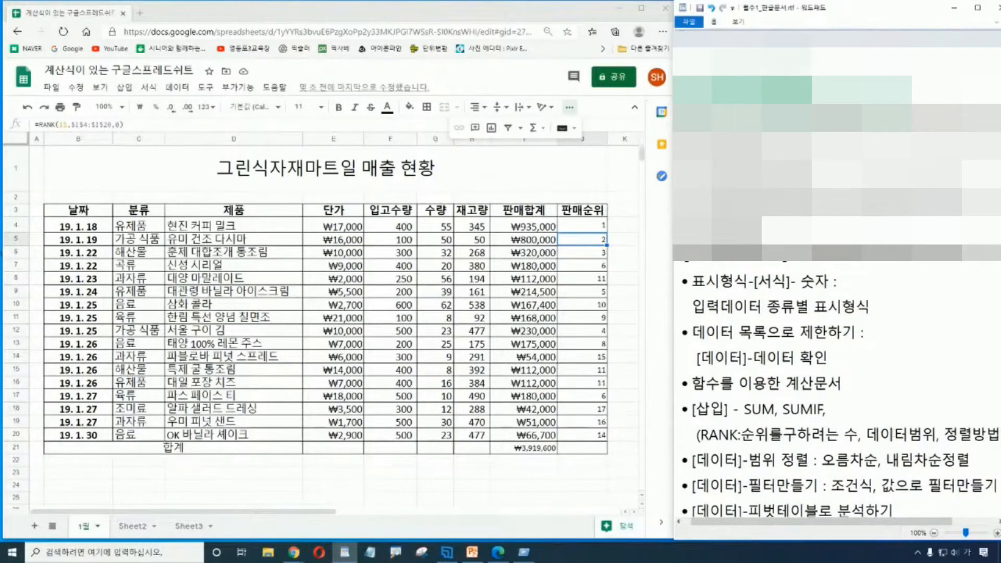
Color the term 데이터범위 in the RANK note red
drag(700, 436, 998, 436)
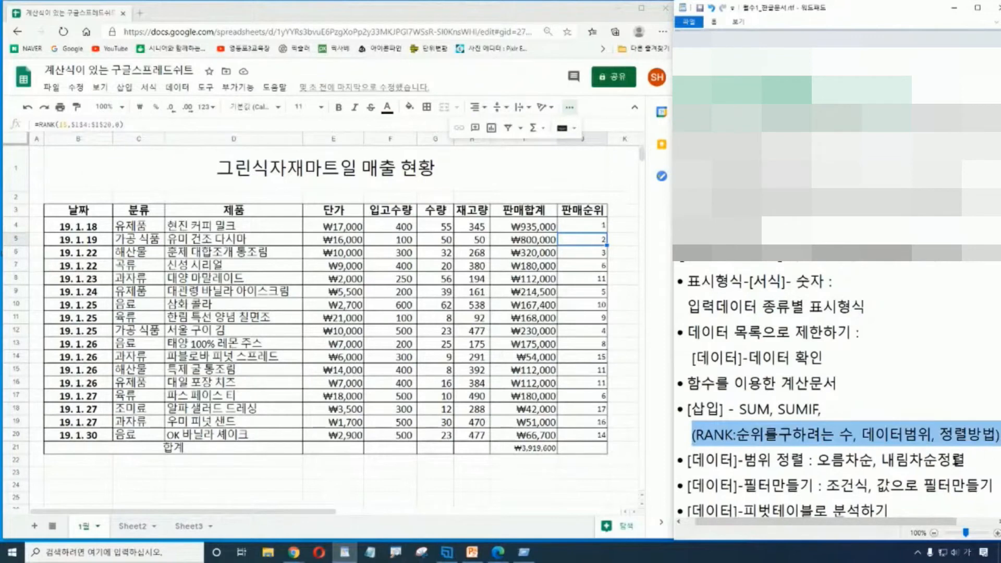
click(792, 438)
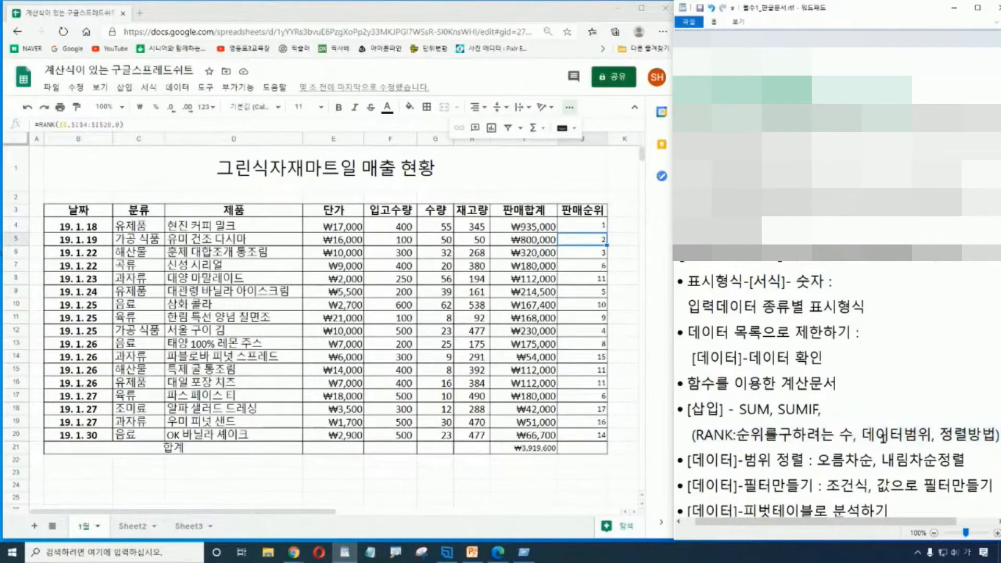
drag(861, 438, 932, 437)
click(982, 442)
drag(862, 437, 931, 438)
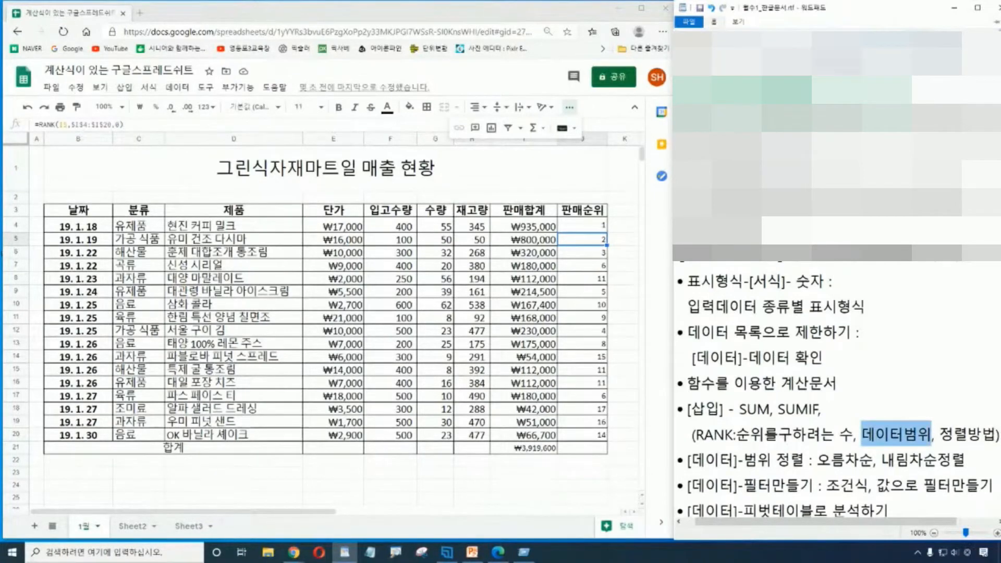
click(834, 85)
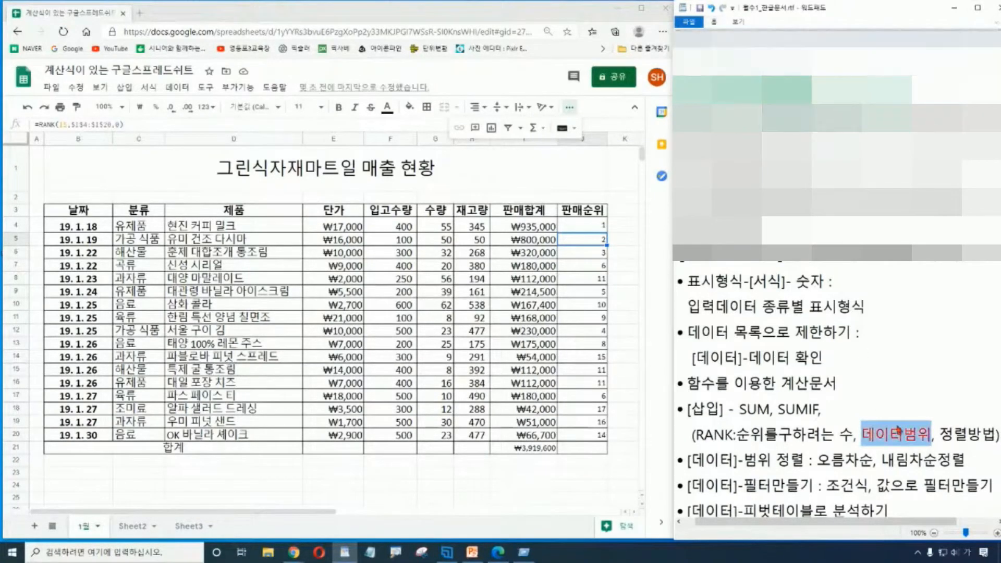
click(902, 433)
click(999, 438)
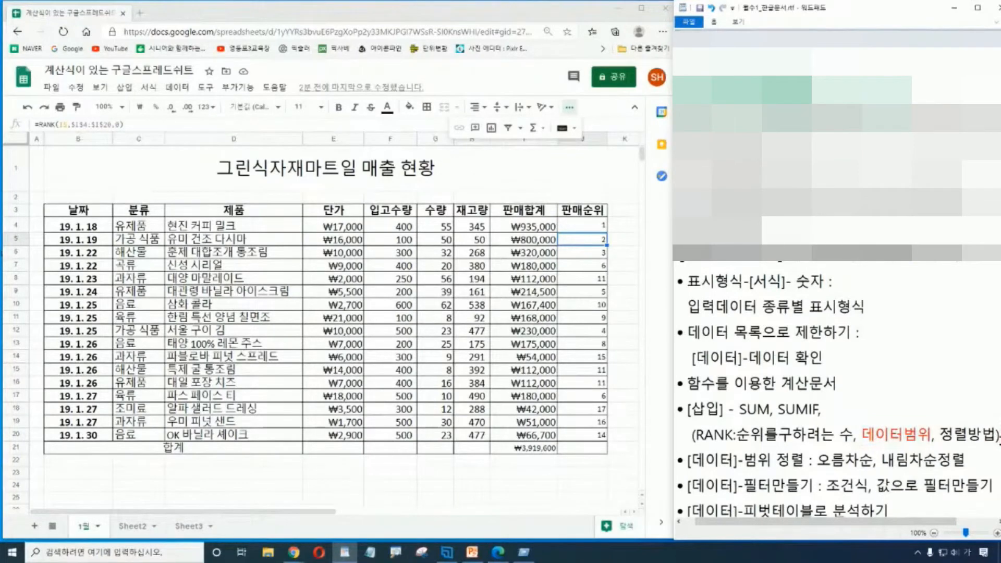
Add a line below the RANK note reading "F4: 참조한 주소를"
key(Return)
text(ㅡ)
key(BackSpace)
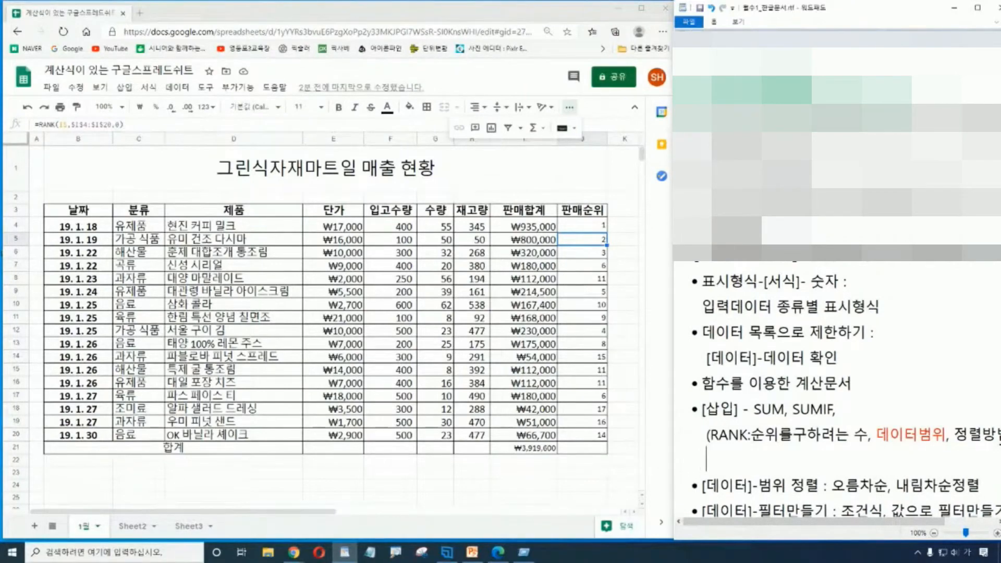
text(F4)
text(:)
text( ckal)
key(BackSpace)
key(BackSpace)
key(BackSpace)
key(BackSpace)
key(Hangul)
text(참조한 주소)
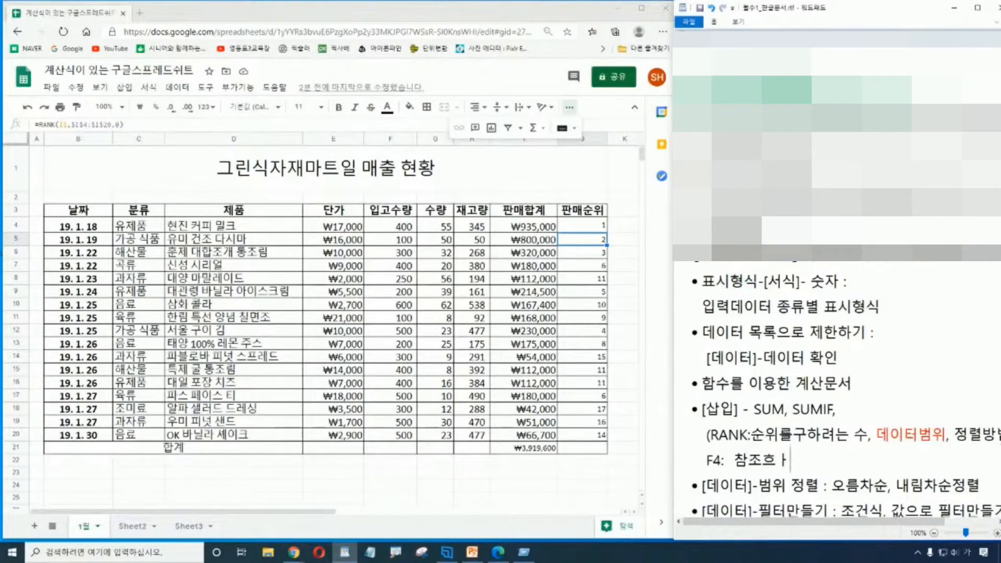
text(를)
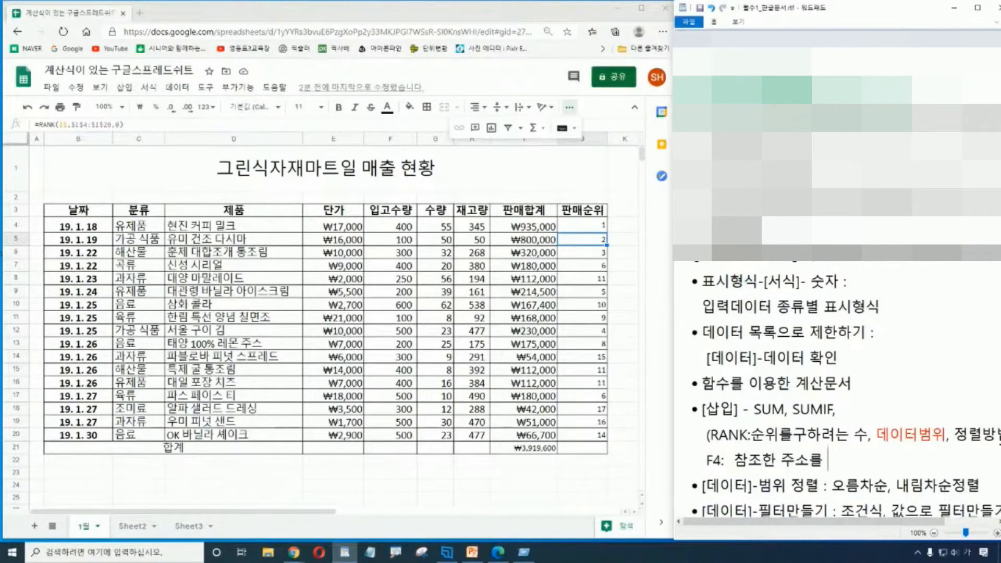
Complete the F4 note with the text "상대,혼합, 절대주소표시"
text( 상대)
text(,혼합,)
text( 절대줏ㅎ)
key(BackSpace)
key(BackSpace)
text(주소ㅆ)
text(표시)
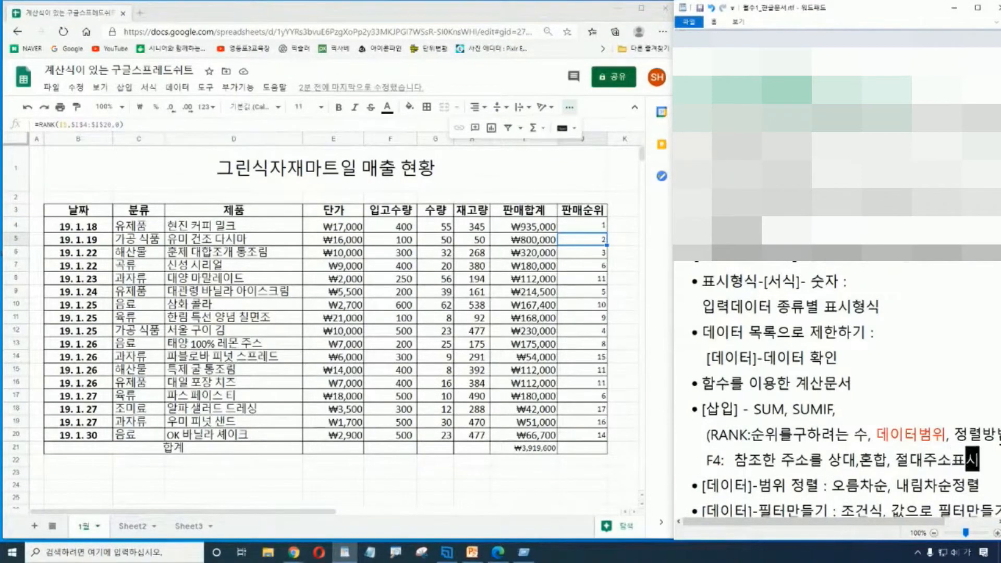
click(865, 504)
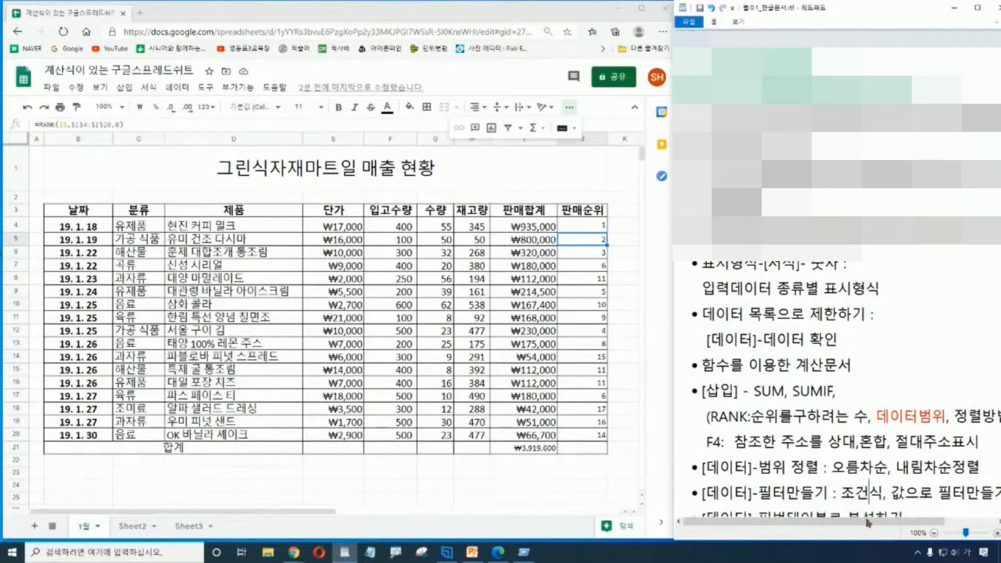
Review the RANK and F4 lines in the notes, and the 판매순위 values in the spreadsheet
drag(753, 527, 762, 528)
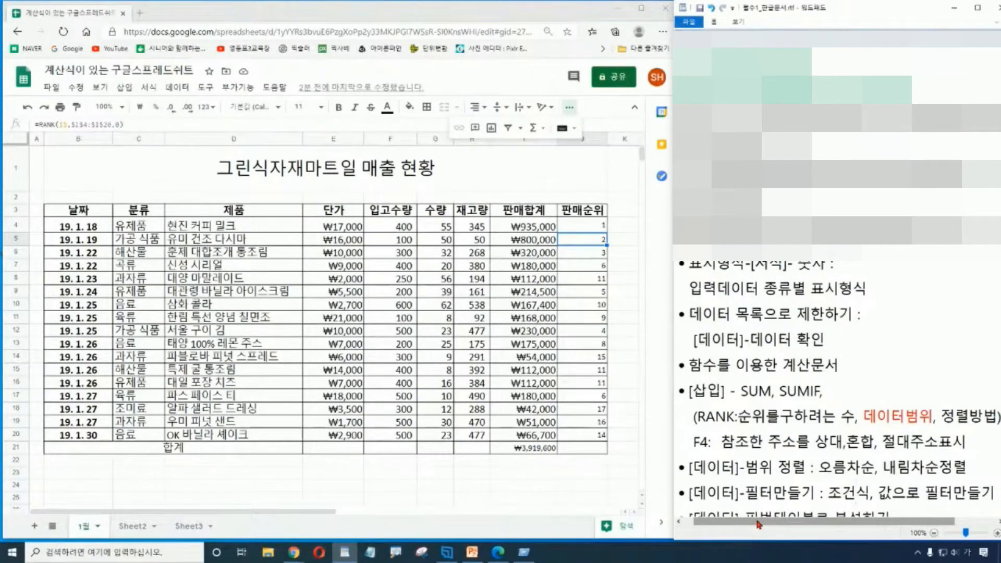
drag(692, 416, 999, 416)
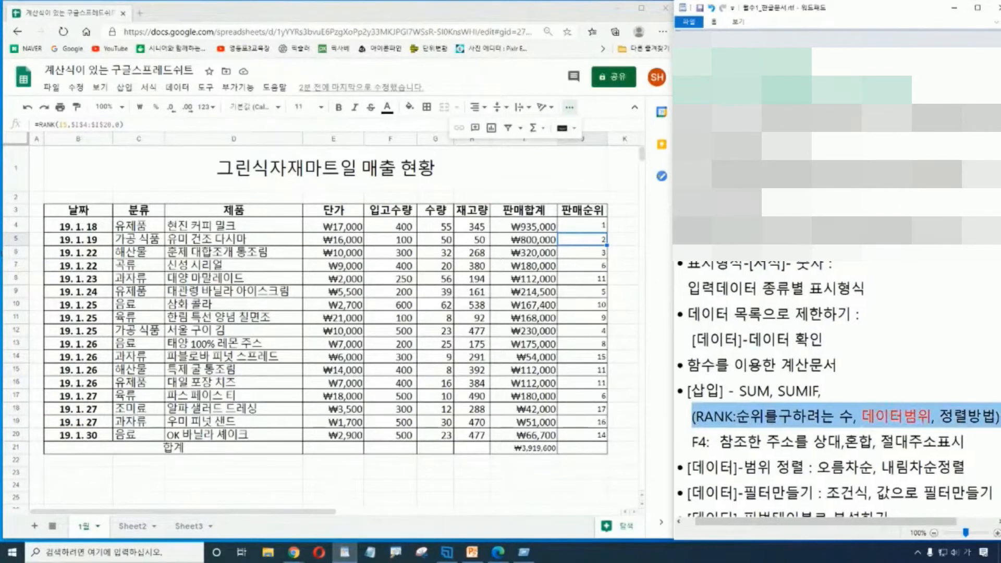
click(701, 442)
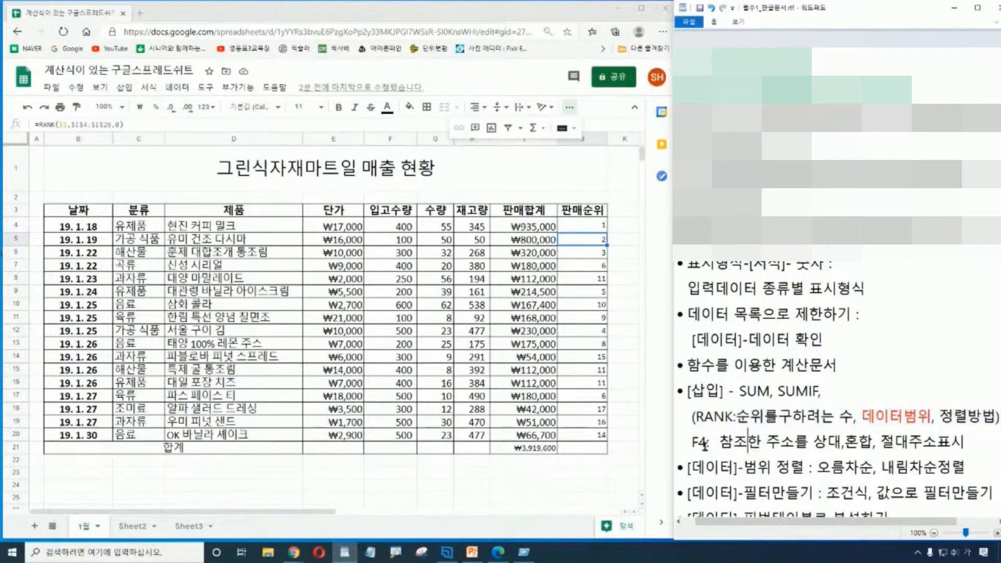
double_click(698, 441)
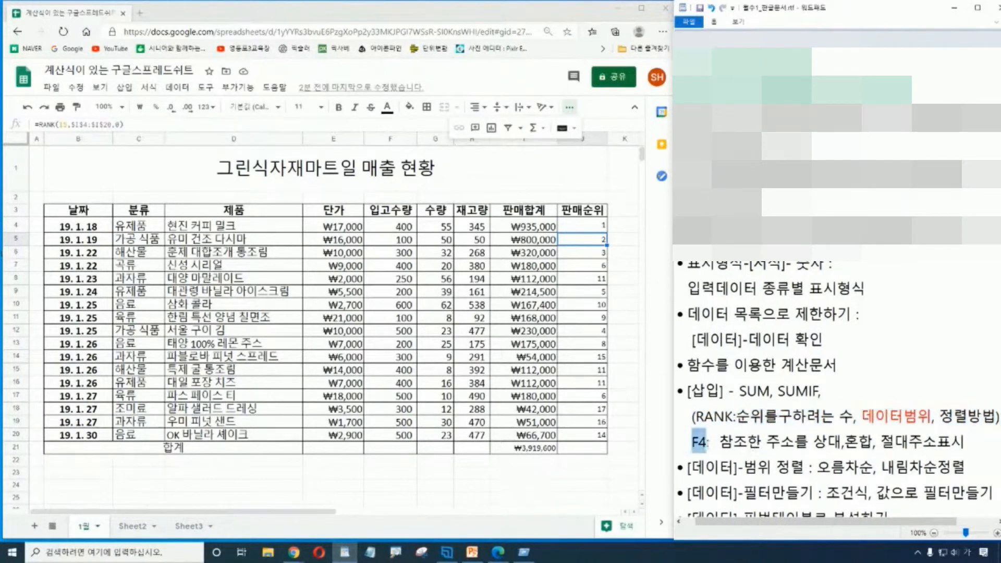
click(719, 443)
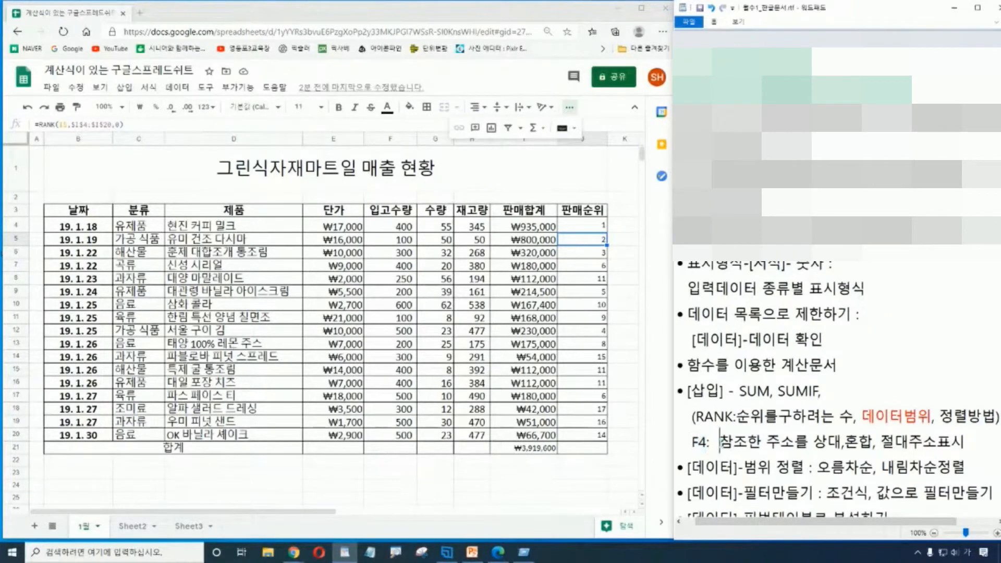
drag(719, 441, 965, 442)
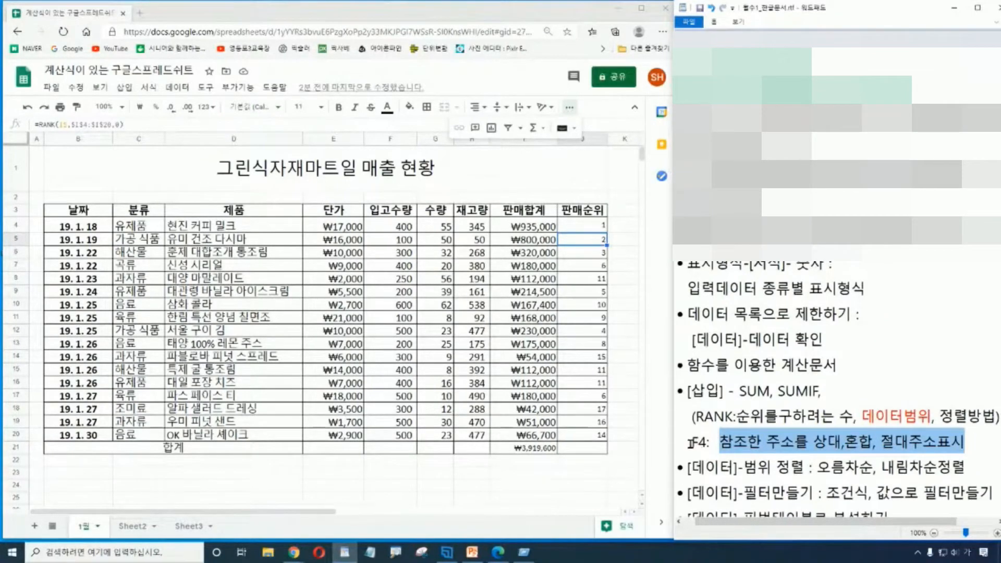
drag(691, 442, 707, 442)
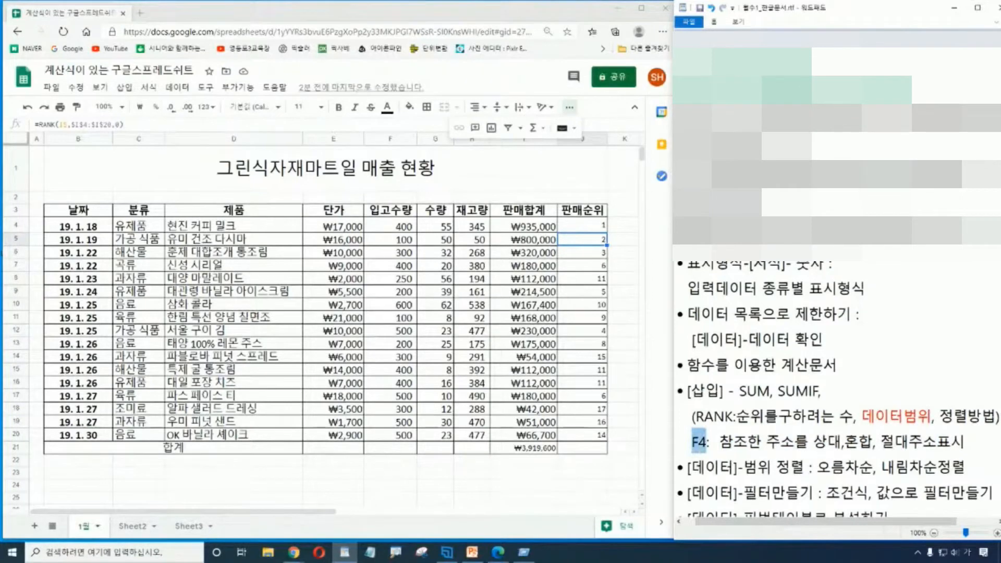
click(756, 492)
drag(586, 228, 633, 434)
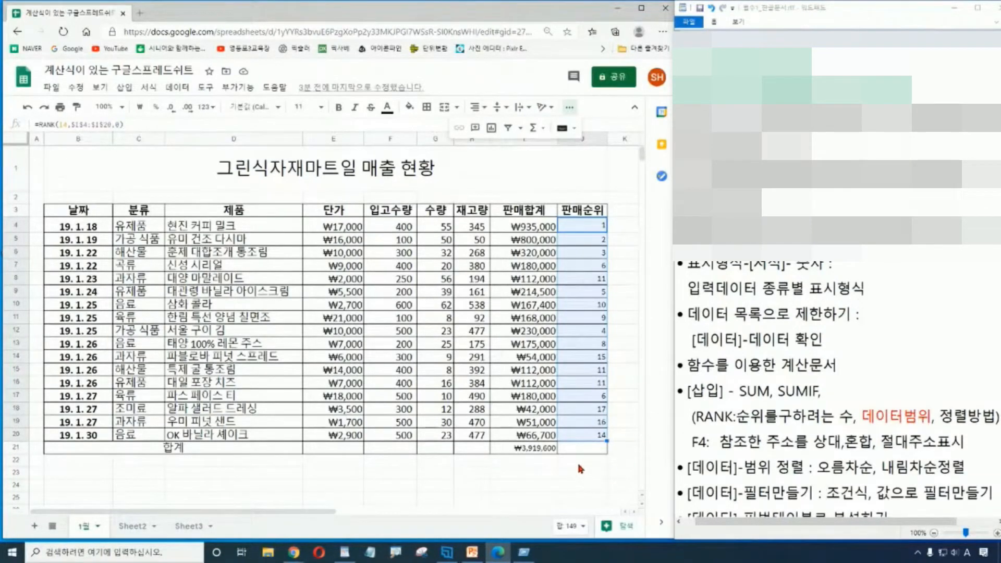
click(594, 485)
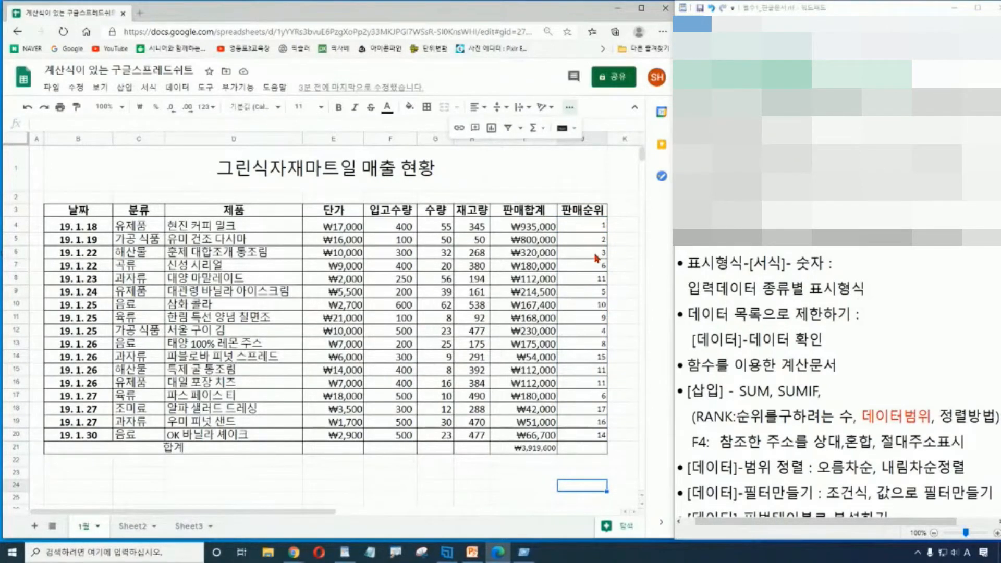
click(627, 230)
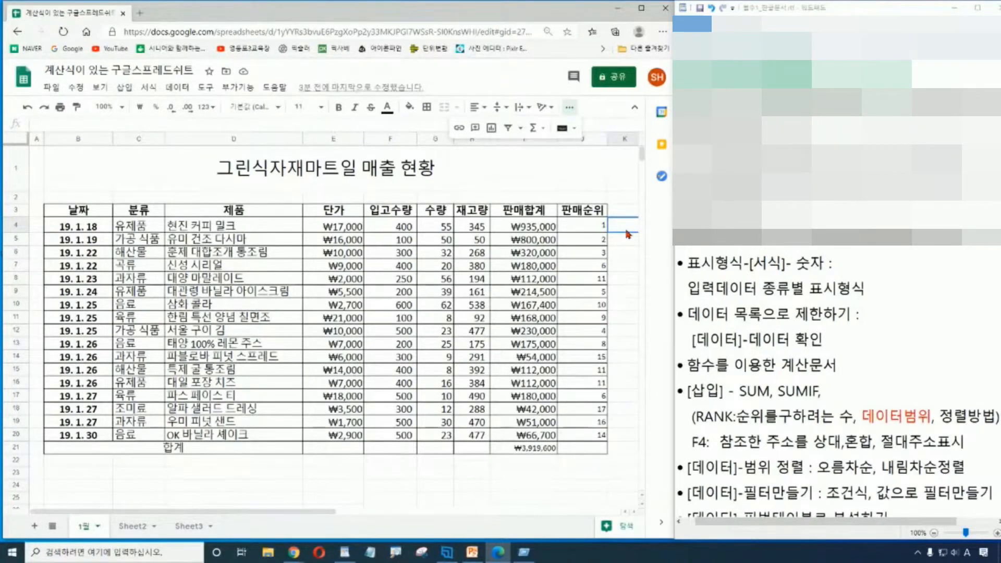
text(=rank()
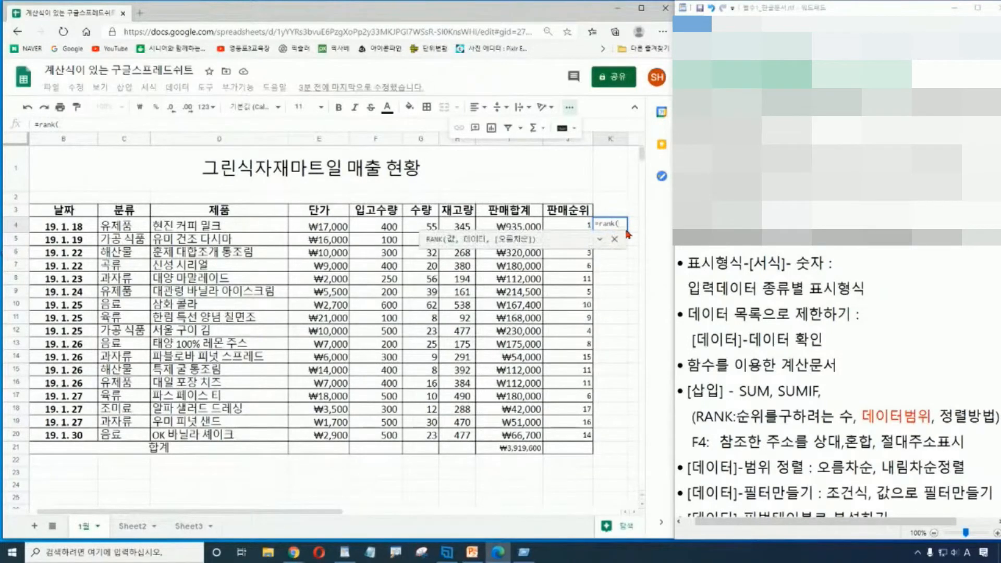
click(615, 291)
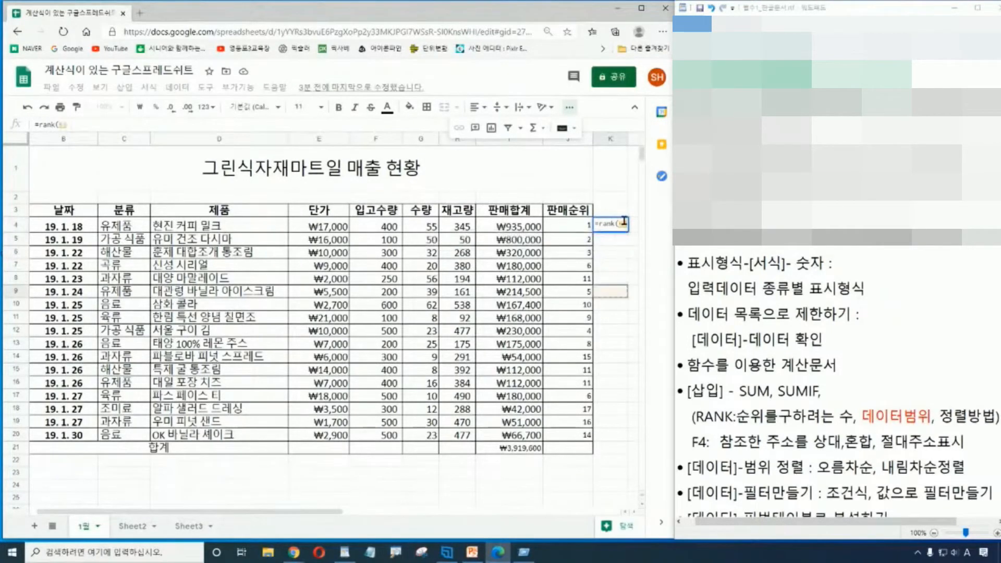
double_click(623, 222)
key(BackSpace)
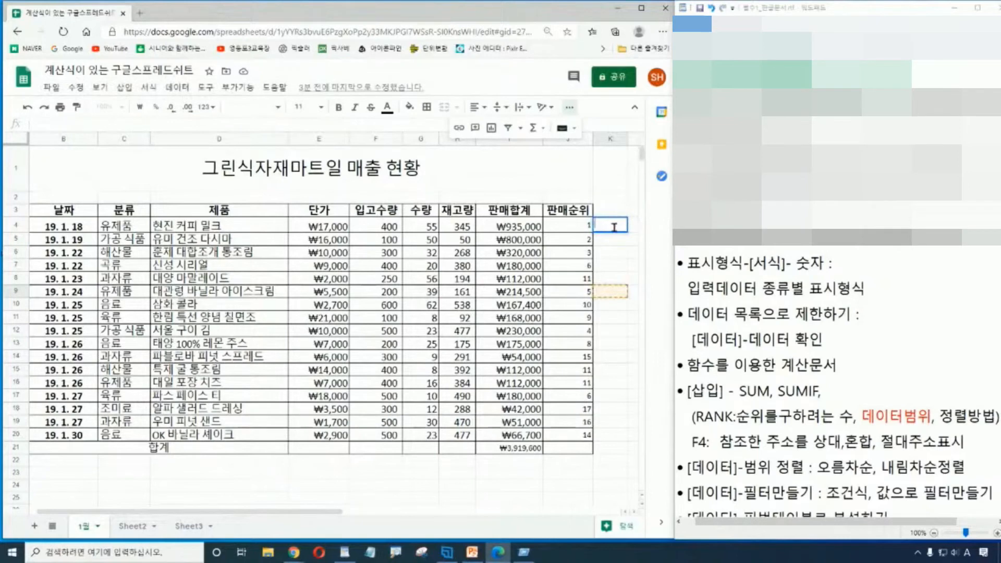
key(Escape)
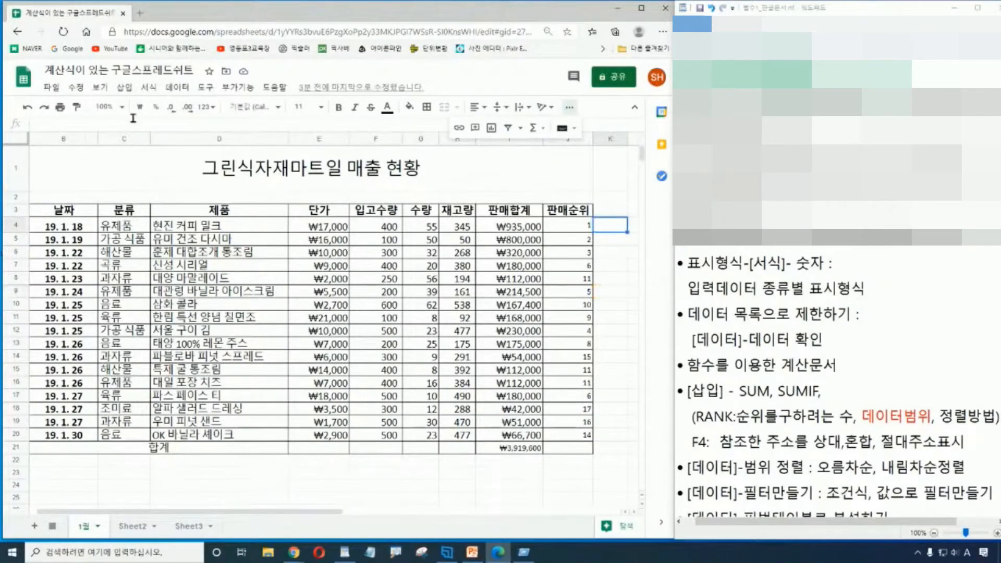
Insert the statistical RANK function into cell K4, beside the first 판매순위 value
click(124, 87)
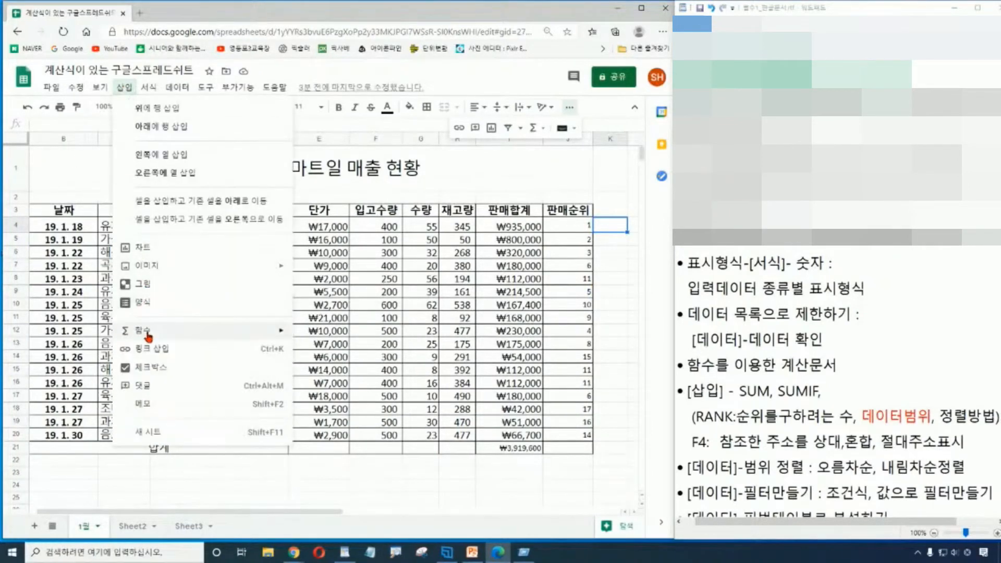
mouse_move(147, 331)
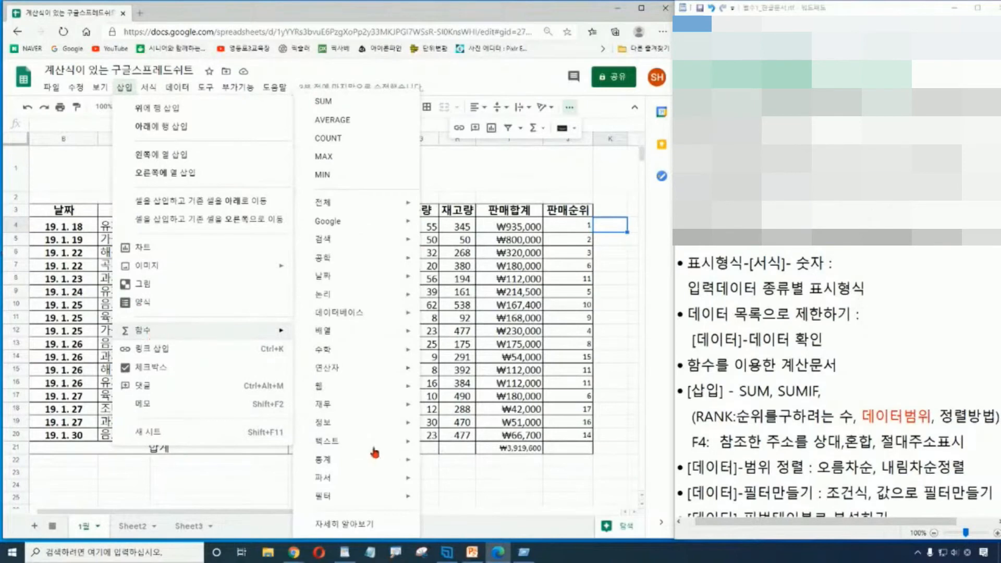
mouse_move(404, 462)
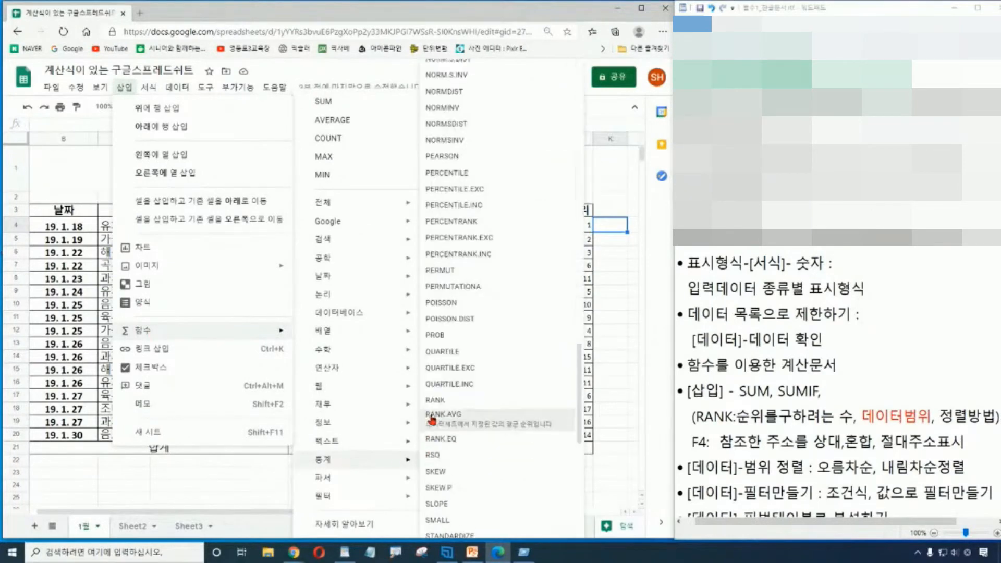
click(435, 401)
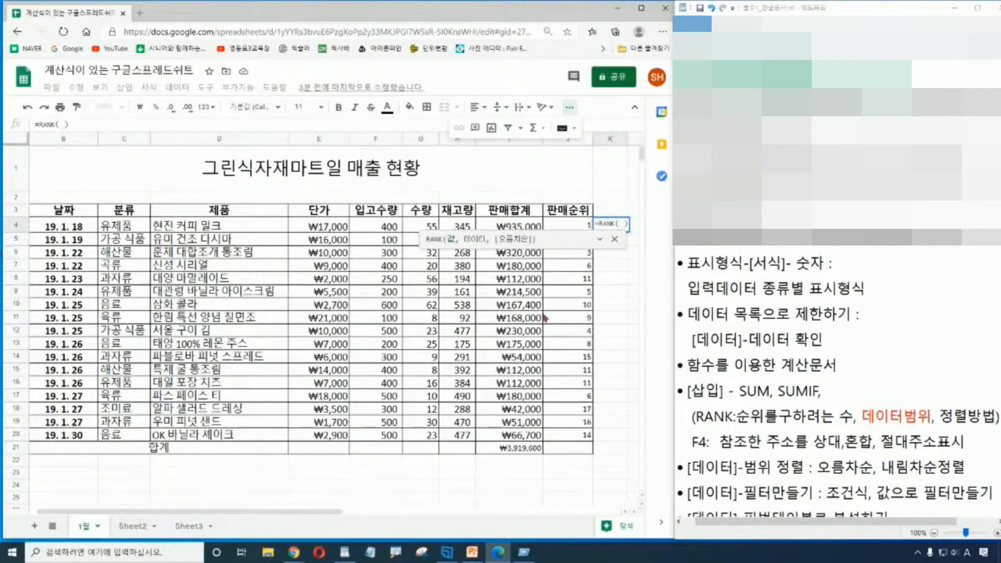
Examine the expanded argument help for the RANK formula in K4, and discard the formula
click(615, 240)
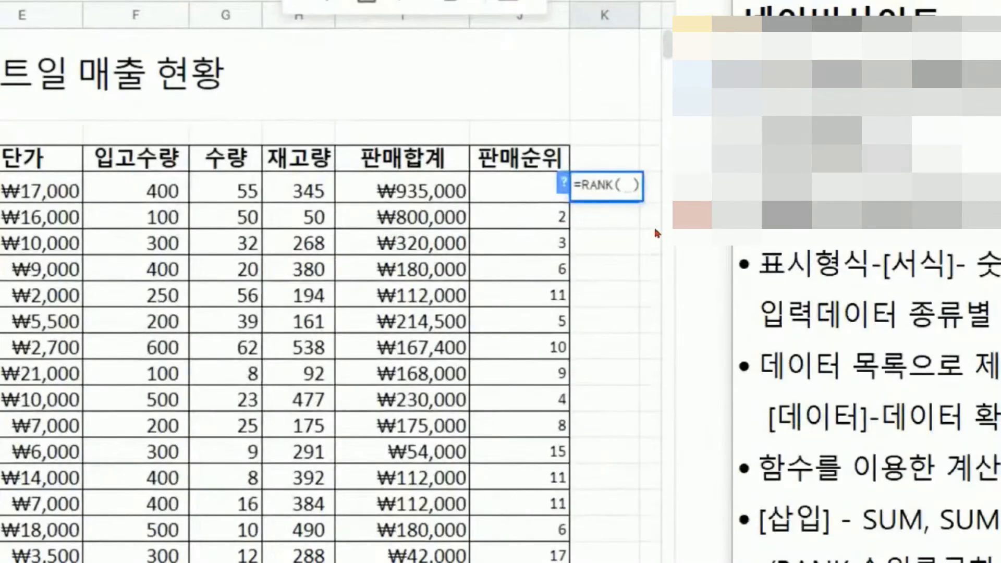
key(ctrl)
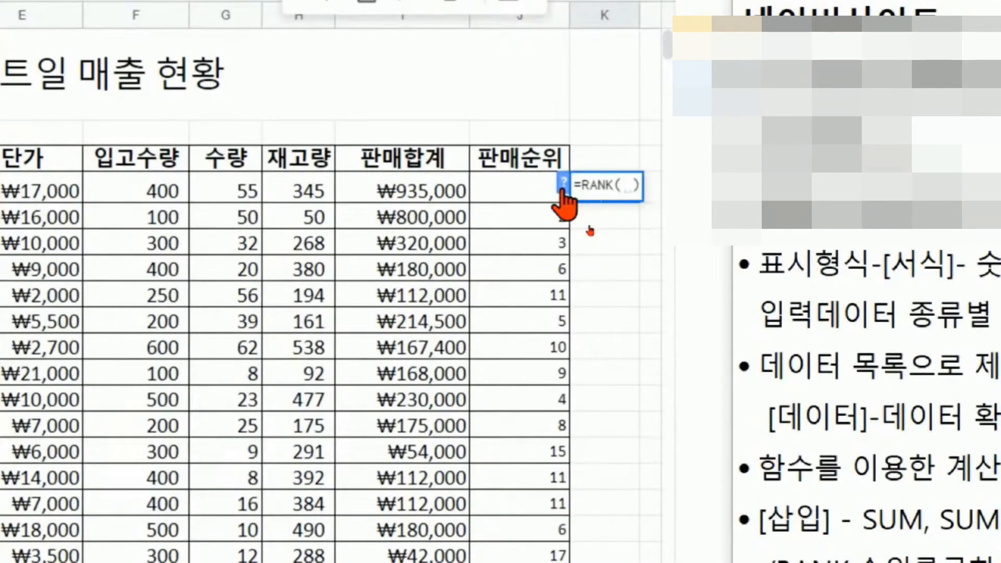
click(564, 183)
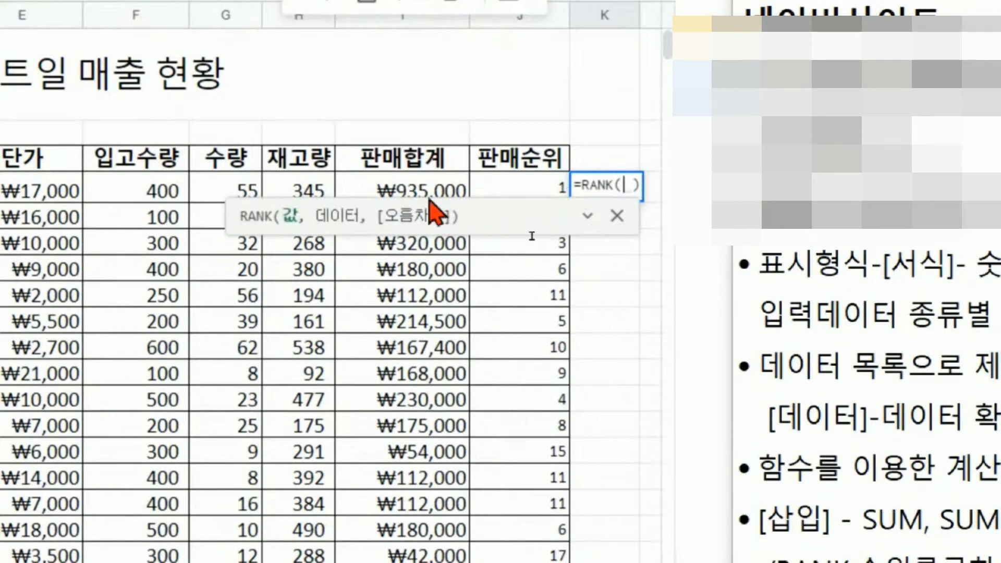
click(587, 218)
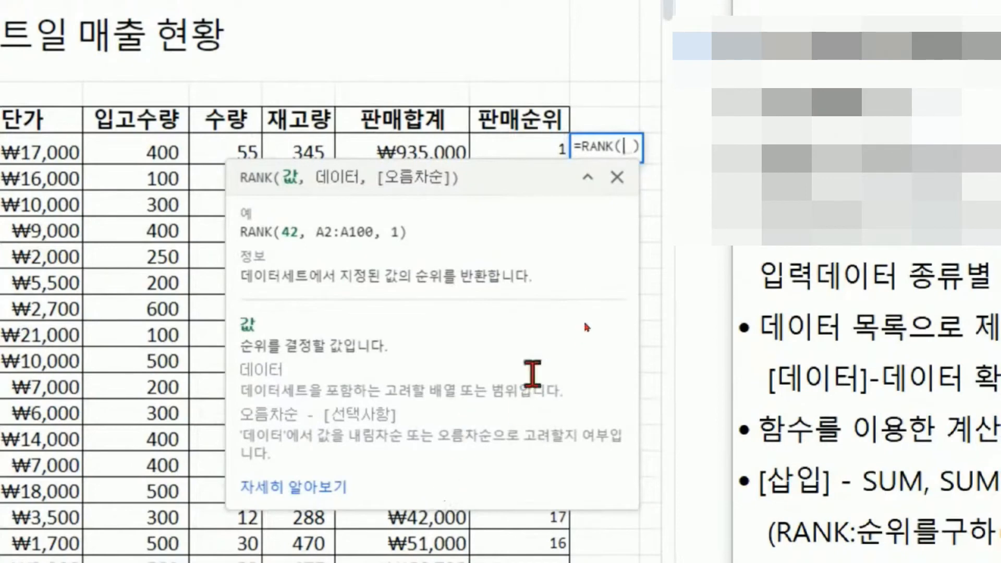
click(587, 177)
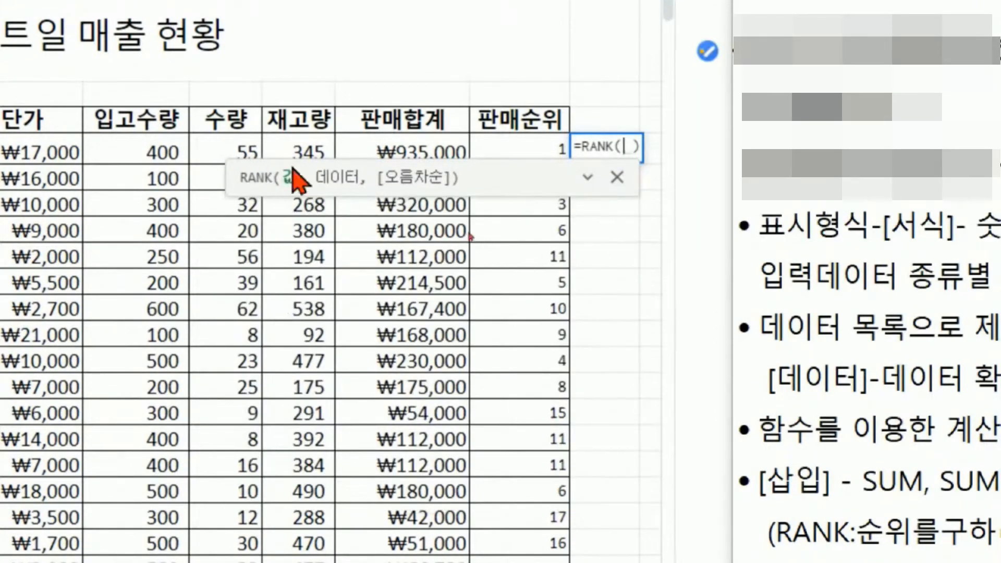
key(Escape)
click(652, 333)
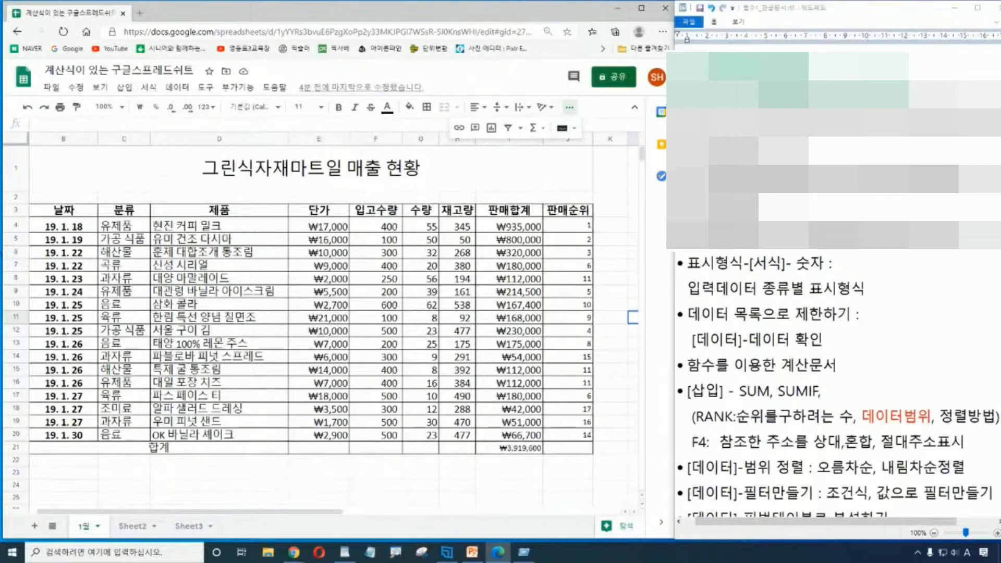
key(alt+Tab)
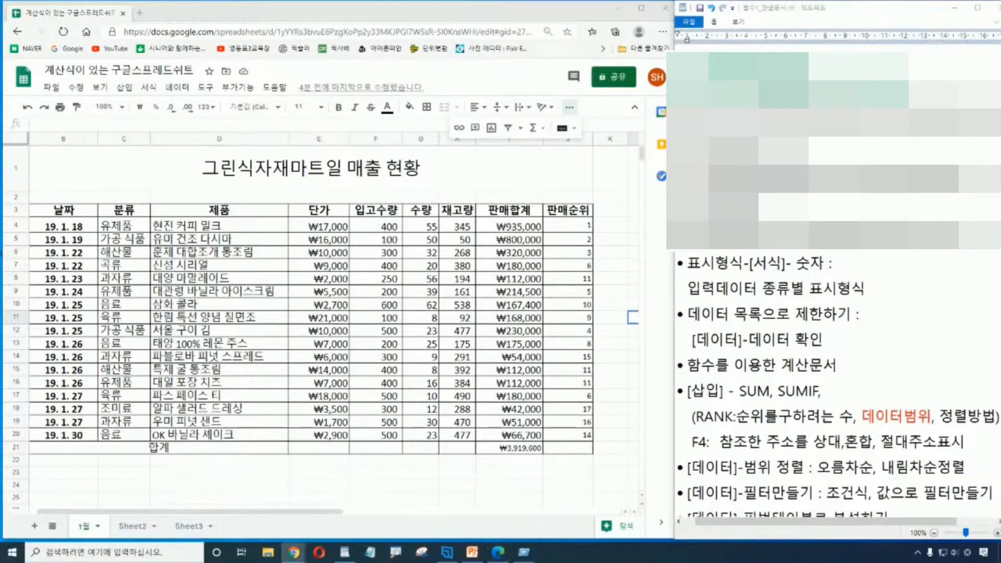
click(376, 485)
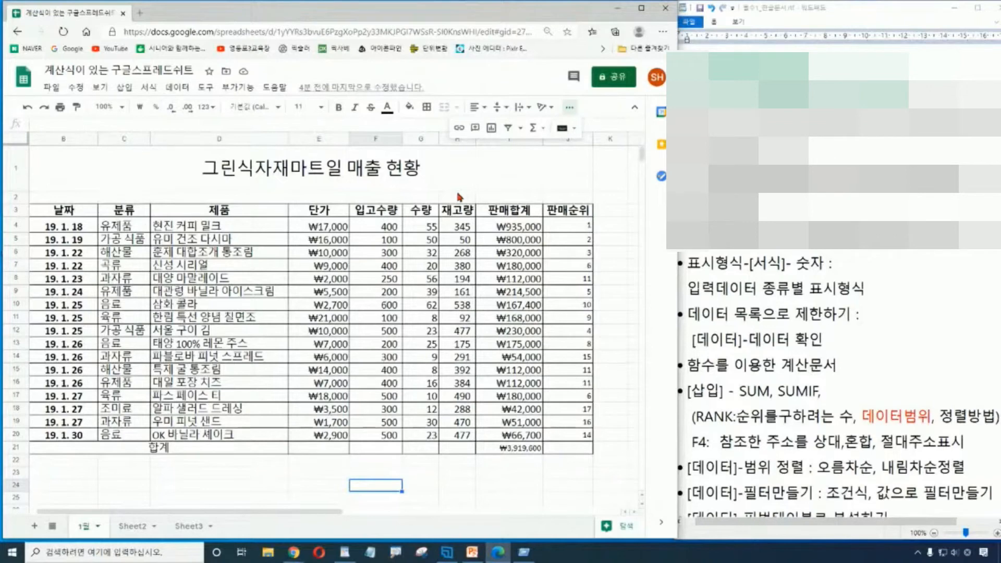
click(446, 473)
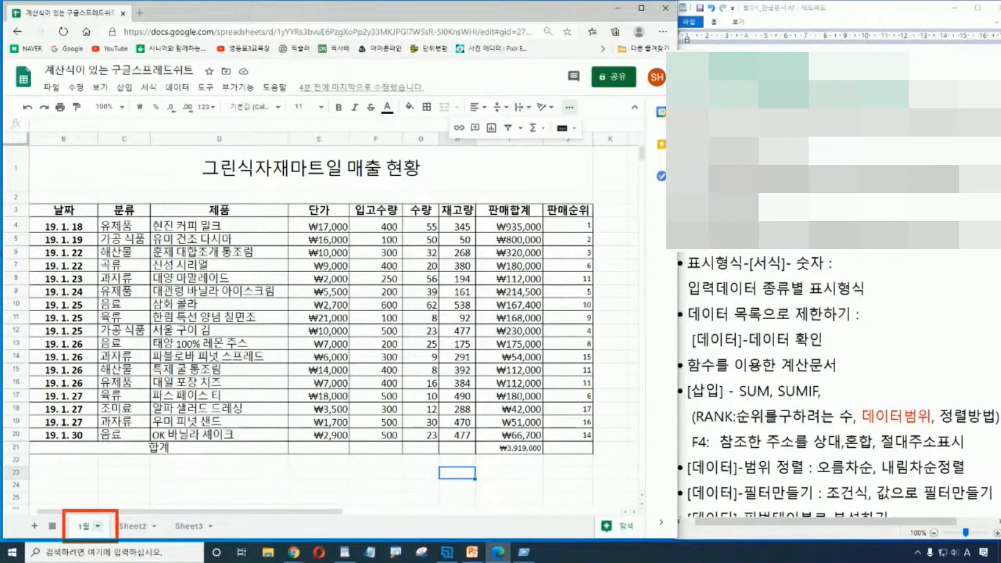
Duplicate the 1월 sheet within the spreadsheet
click(97, 526)
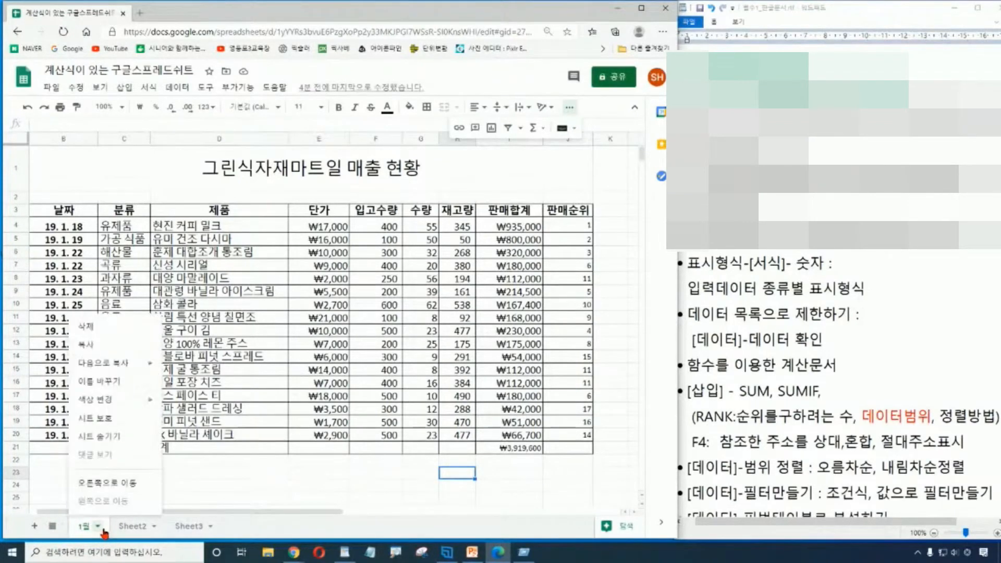
mouse_move(113, 367)
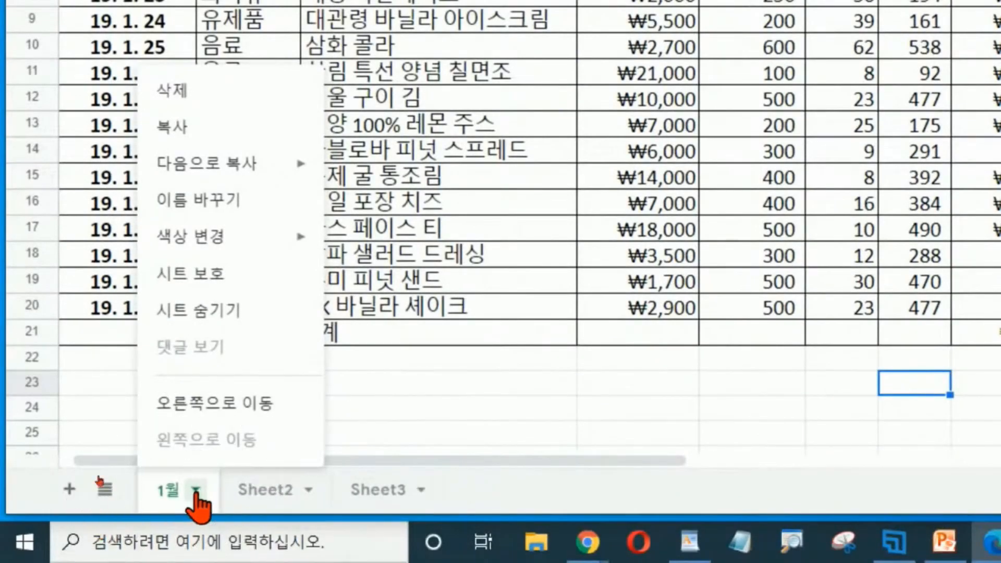
click(169, 131)
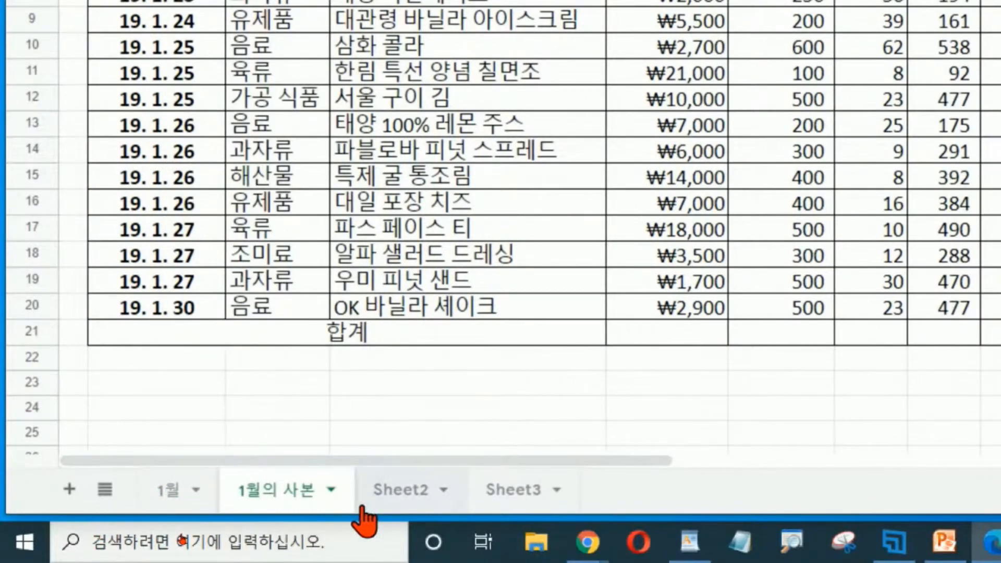
Rename the duplicated sheet 1월의 사본 as 2월
double_click(246, 495)
click(246, 491)
key(BackSpace)
text(2)
drag(322, 496, 263, 496)
key(BackSpace)
key(Return)
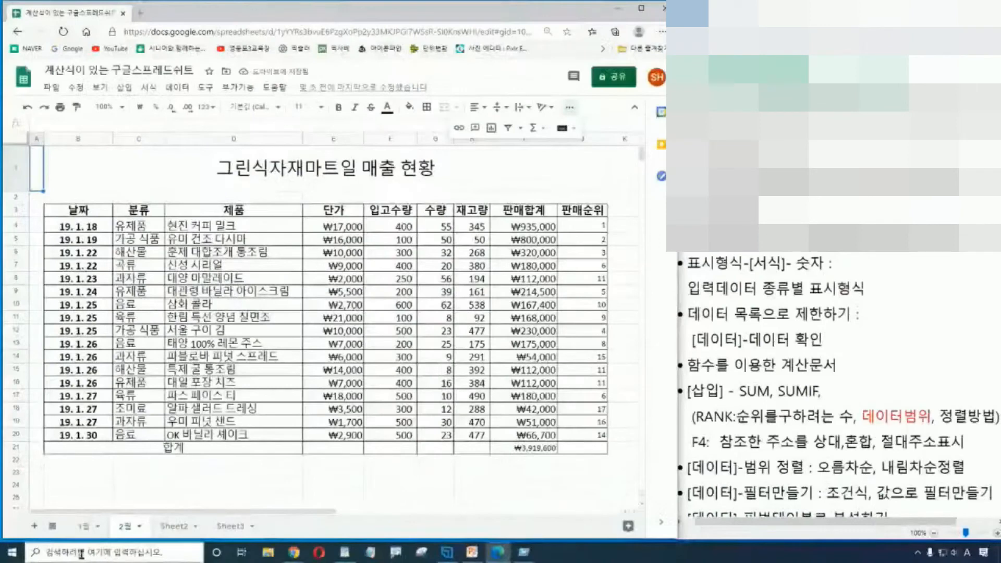
Clear the 날짜, 분류 and 제품 entries in B4:D20 of the 2월 sheet
click(172, 489)
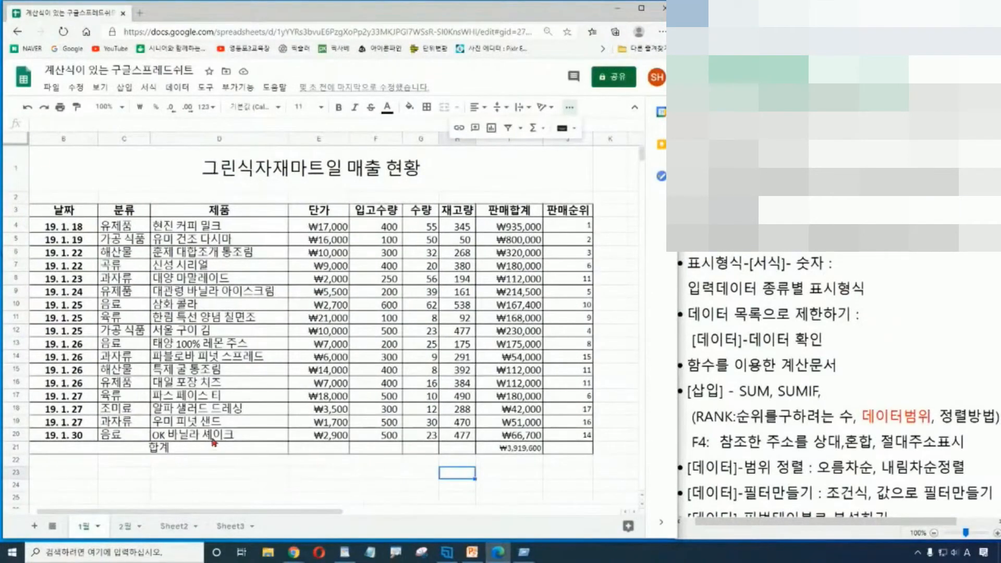
click(126, 528)
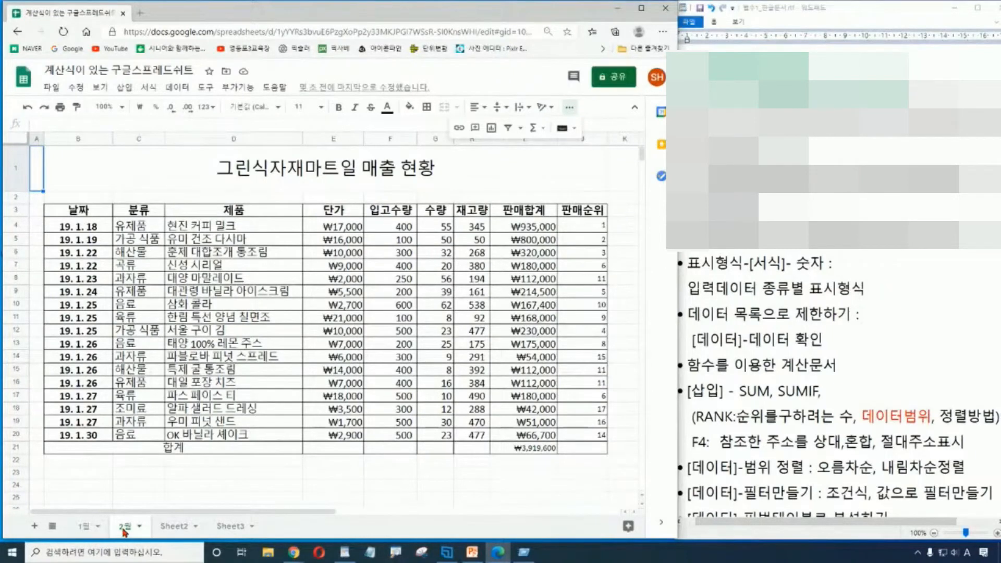
click(57, 228)
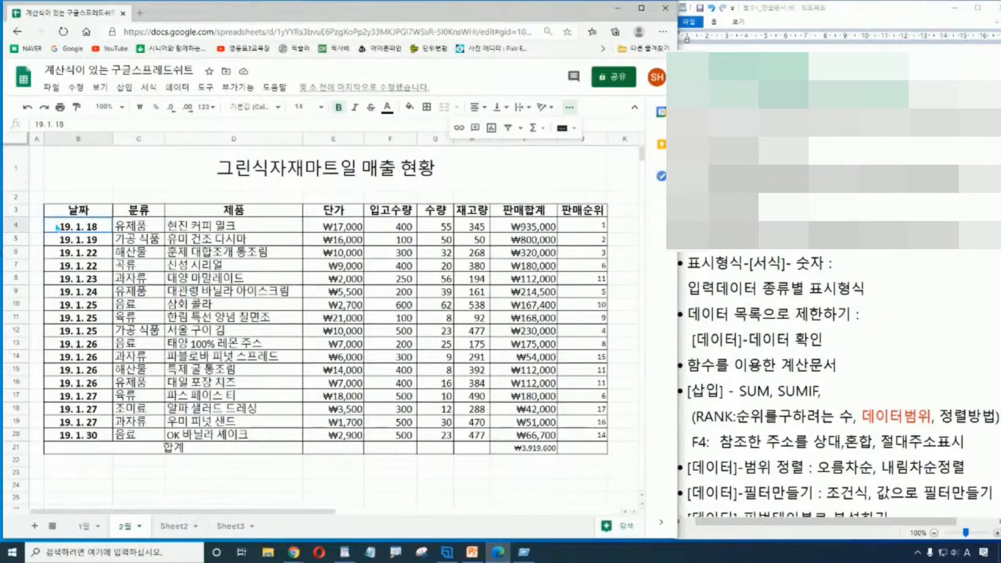
shift+click(279, 228)
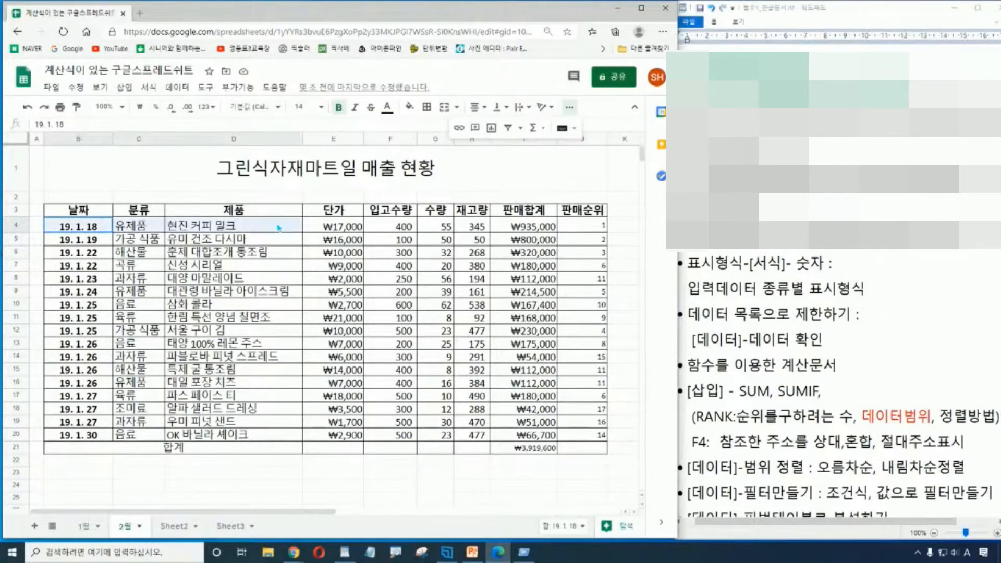
drag(280, 228, 288, 438)
key(Delete)
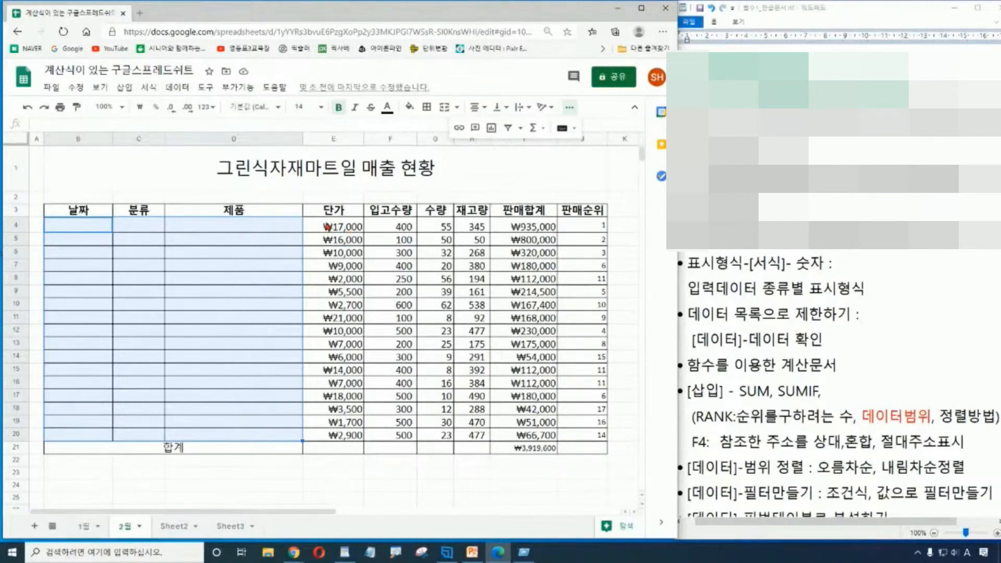
Clear the 단가 and 입고수량 values in E4:F20 of the 2월 sheet
click(322, 225)
drag(322, 225, 354, 435)
key(Delete)
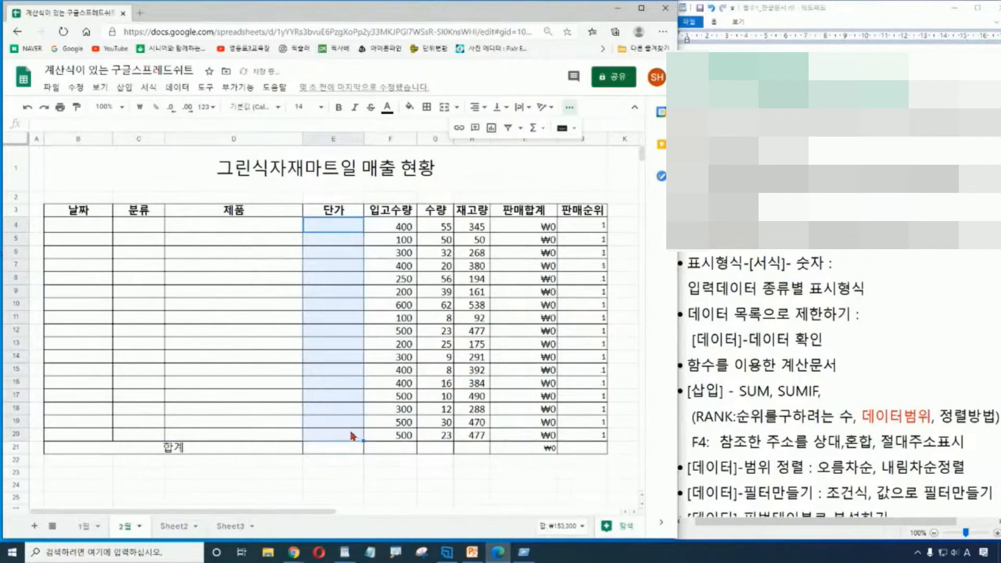
drag(399, 228, 405, 434)
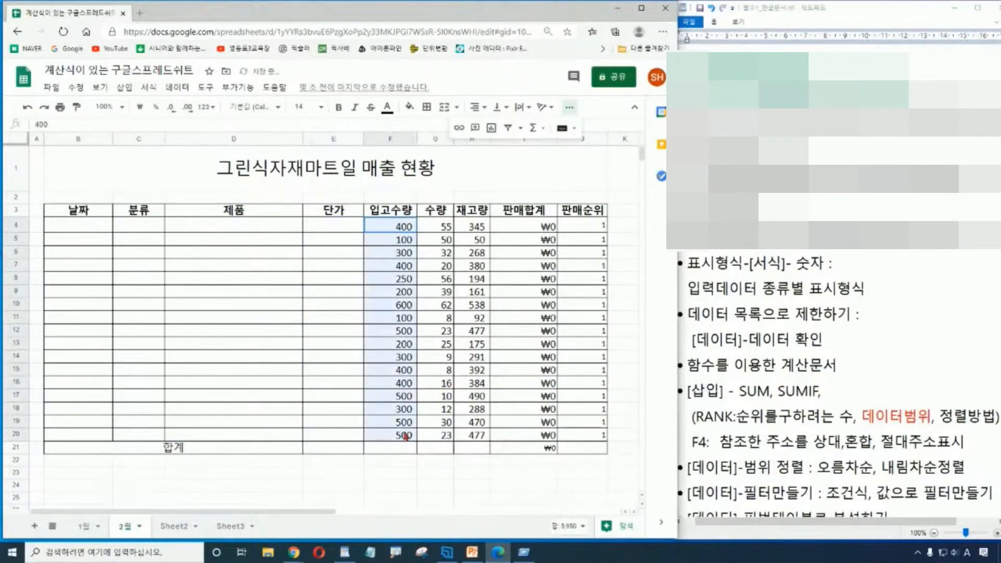
key(Delete)
Clear the 수량 and 재고량 columns together in G4:H20
drag(442, 229, 484, 436)
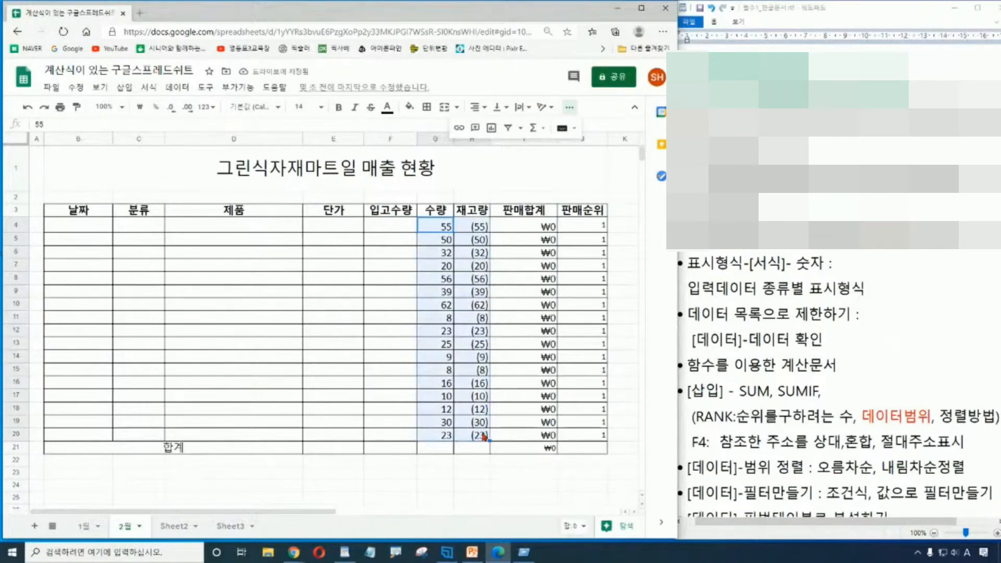
key(Delete)
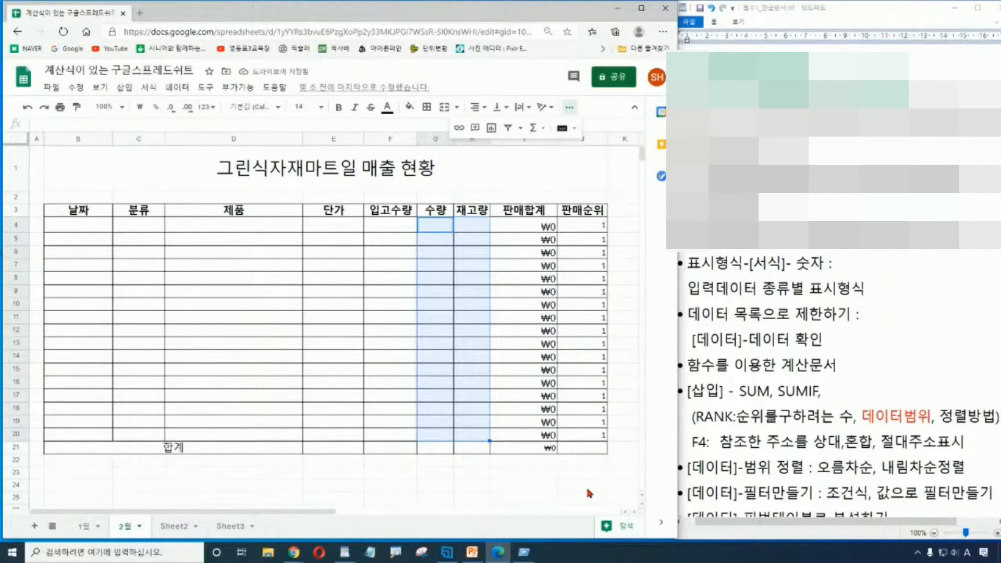
click(475, 473)
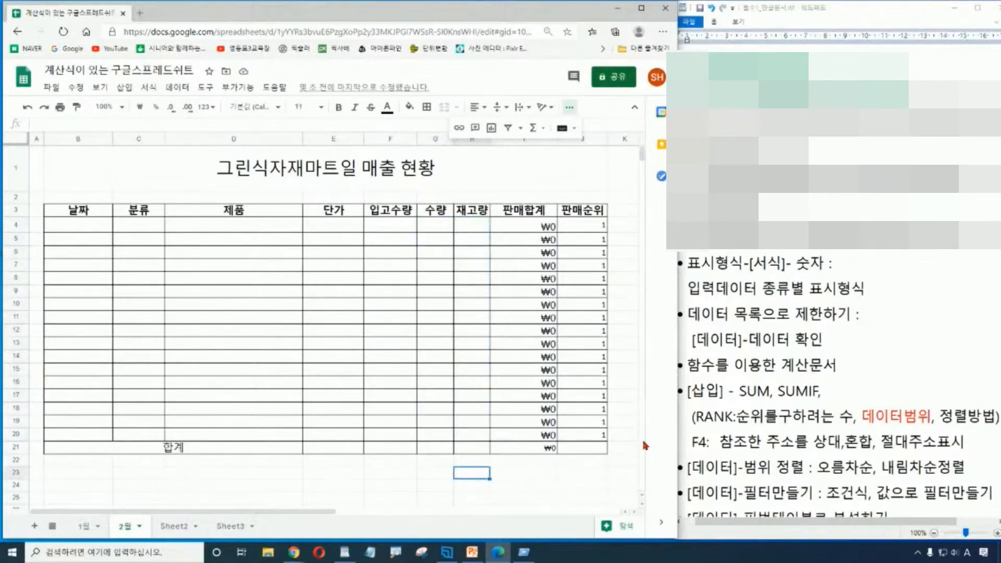
Examine the formulas behind the first 판매합계 and 판매순위 cells, and check the first 단가 and 재고량 cells
click(534, 230)
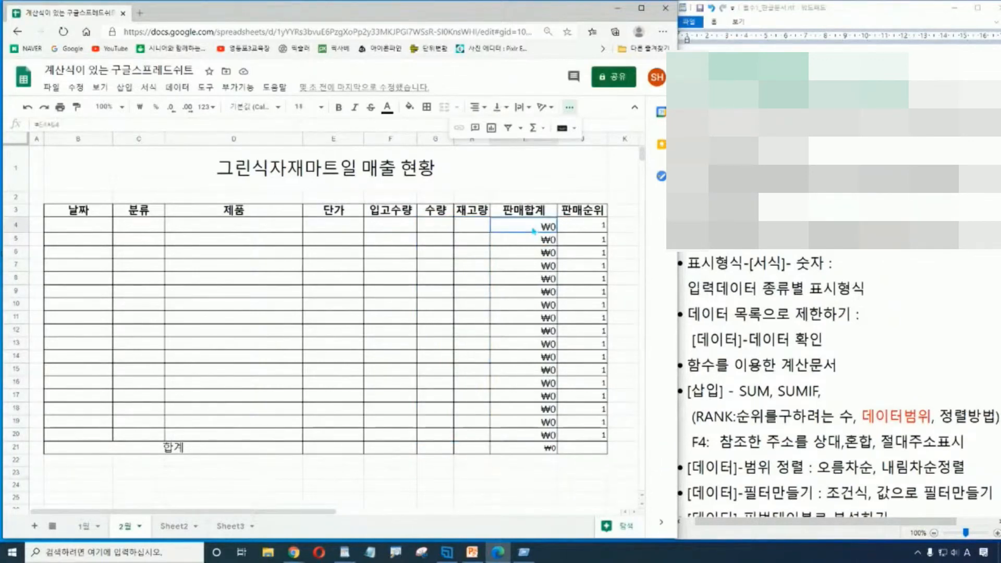
click(585, 228)
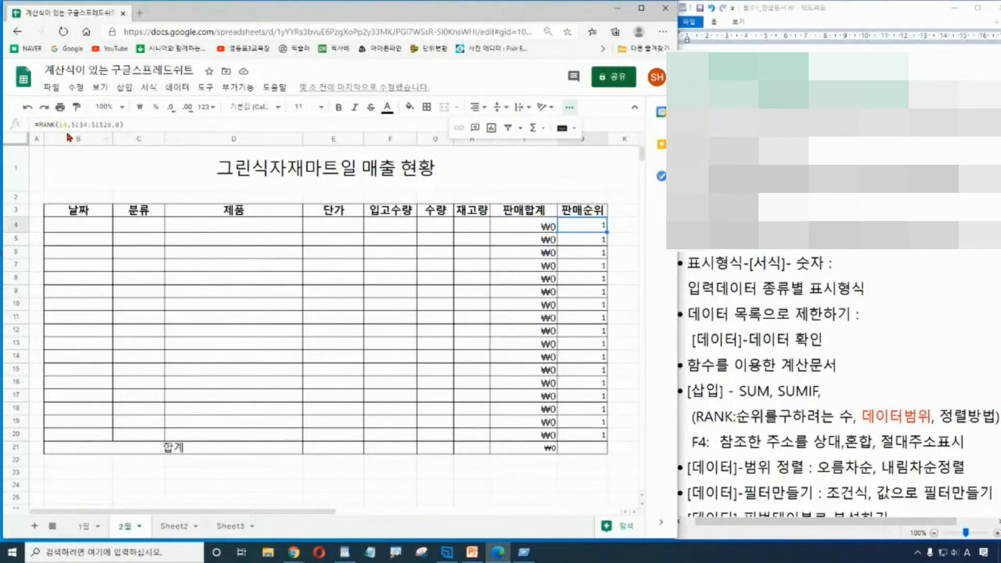
click(533, 230)
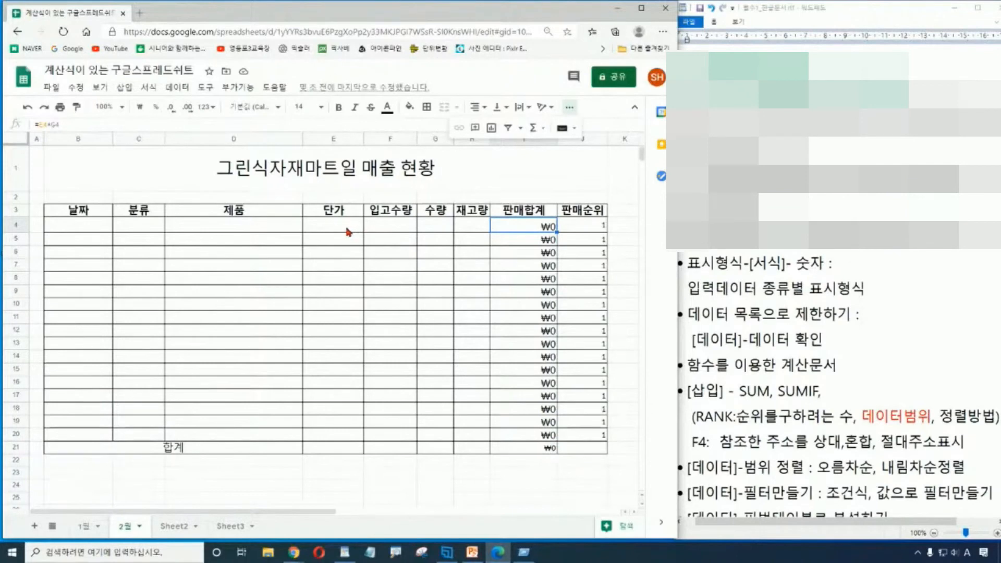
click(329, 228)
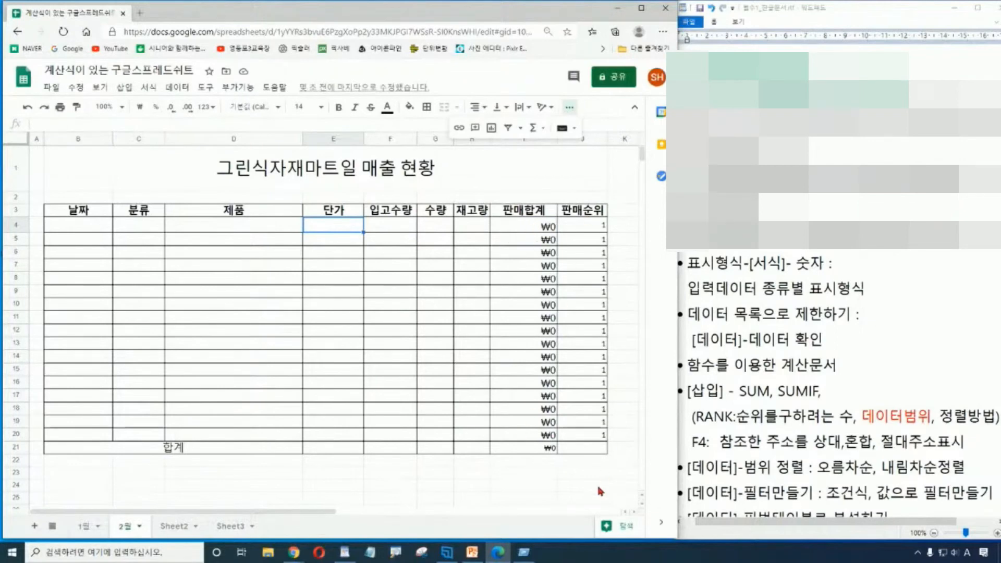
click(590, 233)
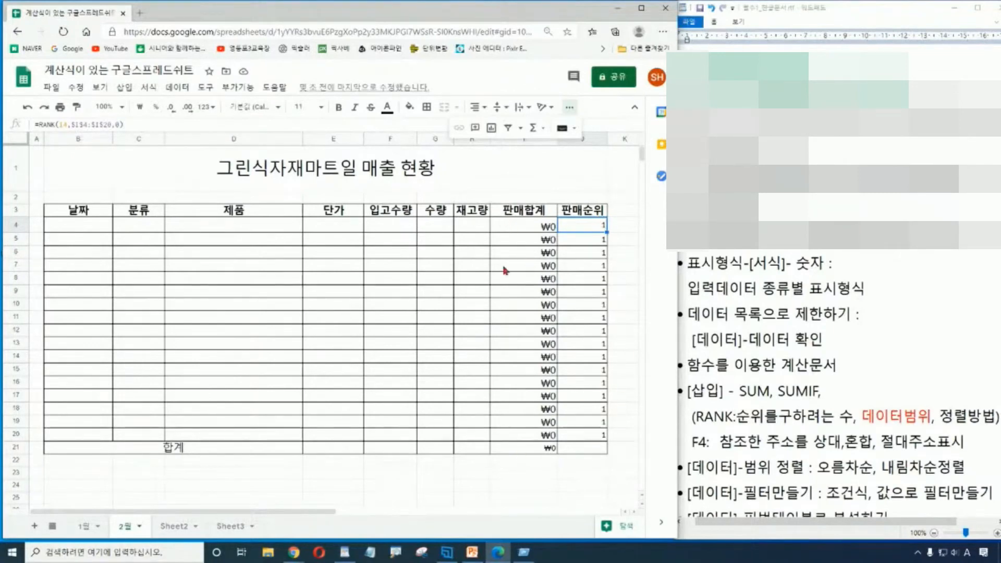
click(469, 229)
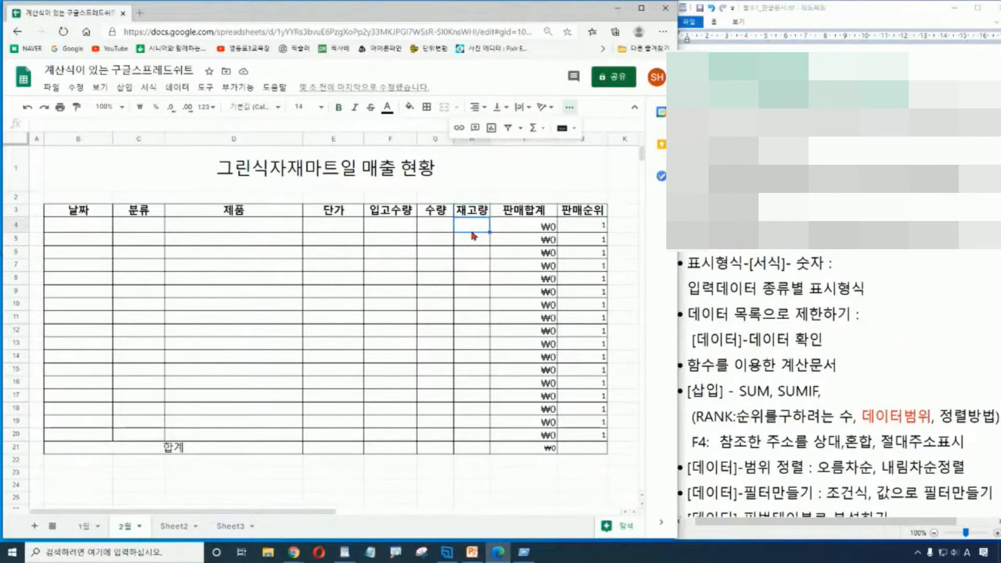
Undo the clearing of 수량 and 재고량, and clear only the 수량 cells G4:G21, keeping the 재고량 formulas
click(27, 110)
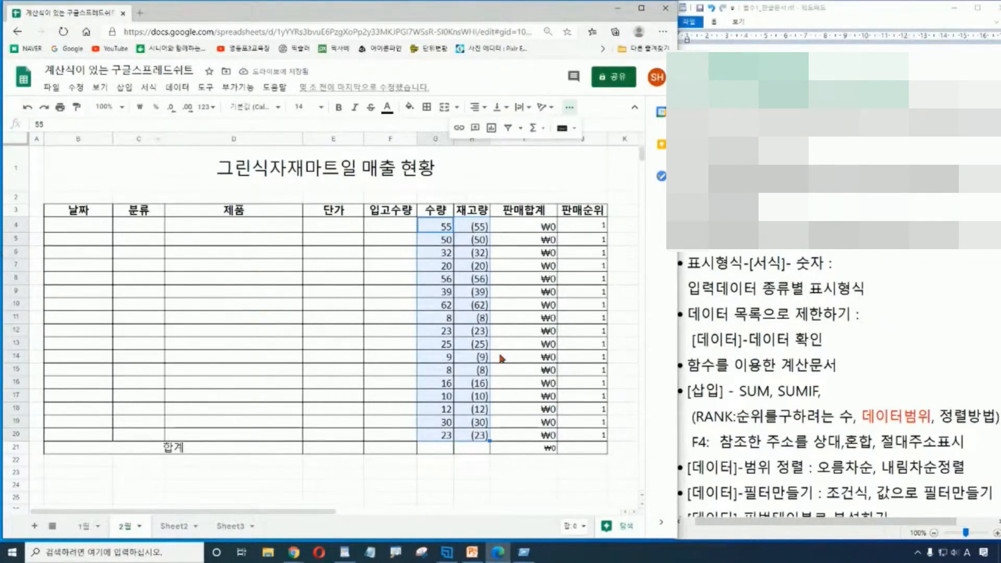
click(629, 342)
drag(446, 226, 445, 450)
key(Delete)
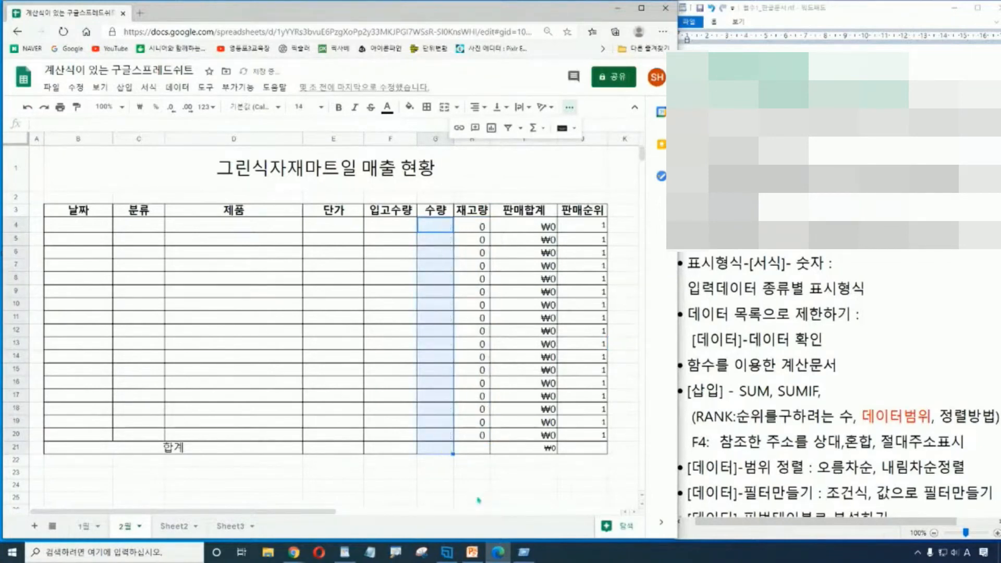
click(476, 499)
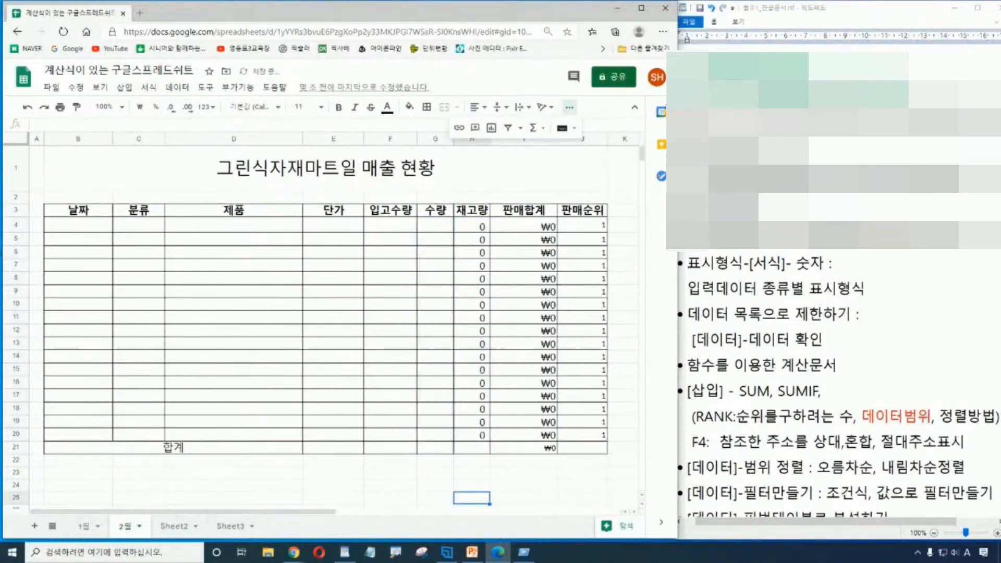
click(473, 213)
click(527, 210)
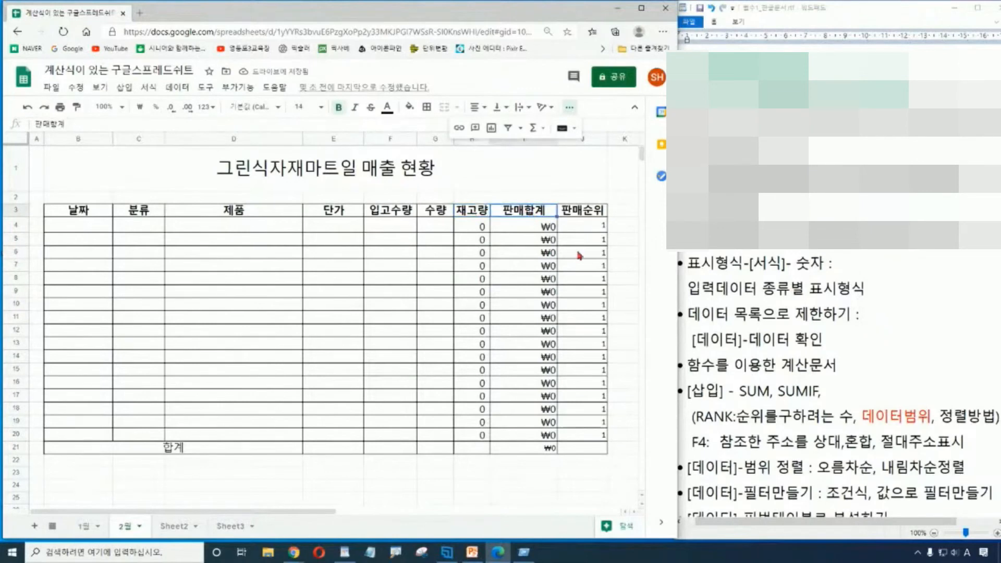
click(594, 213)
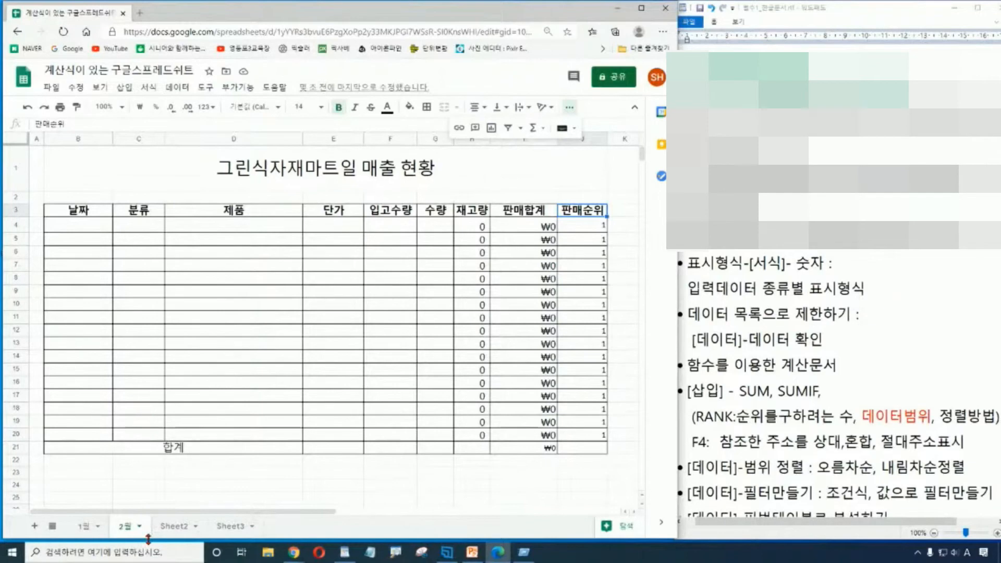
Fill the 판매합계 grand total cell I21 on the 1월 sheet with light red
click(79, 528)
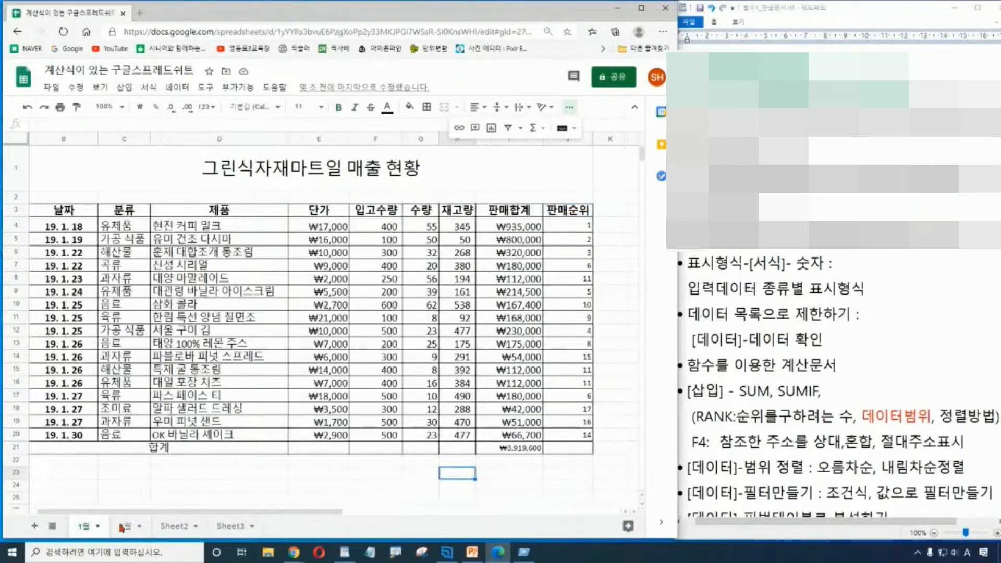
click(566, 486)
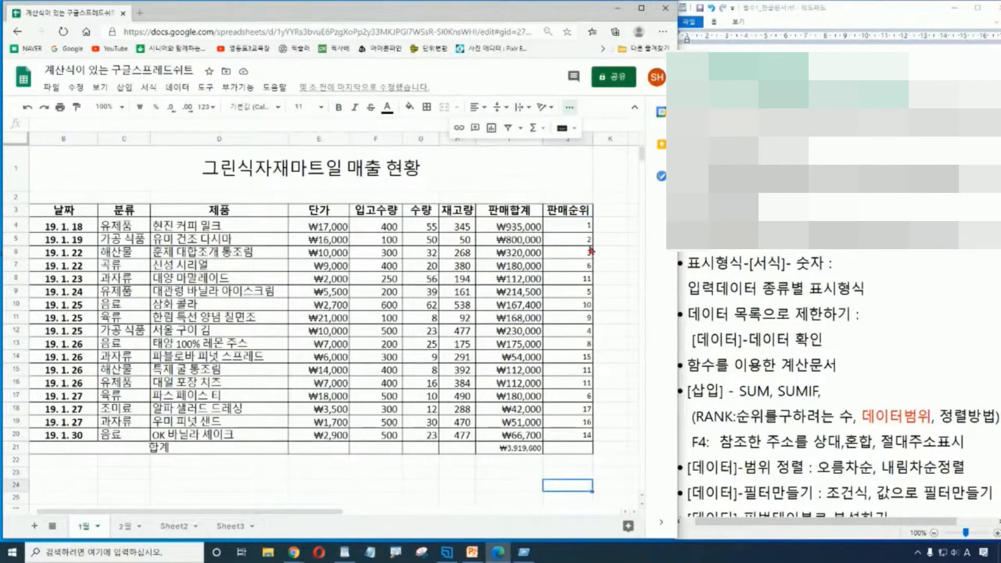
click(505, 450)
click(504, 451)
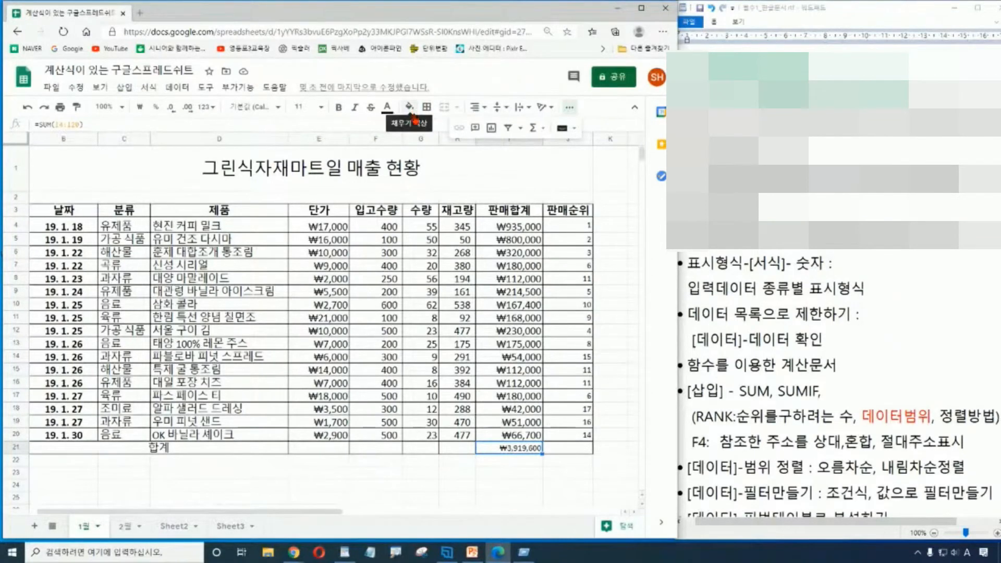
mouse_move(398, 92)
mouse_down()
mouse_move(401, 107)
mouse_move(465, 119)
mouse_up()
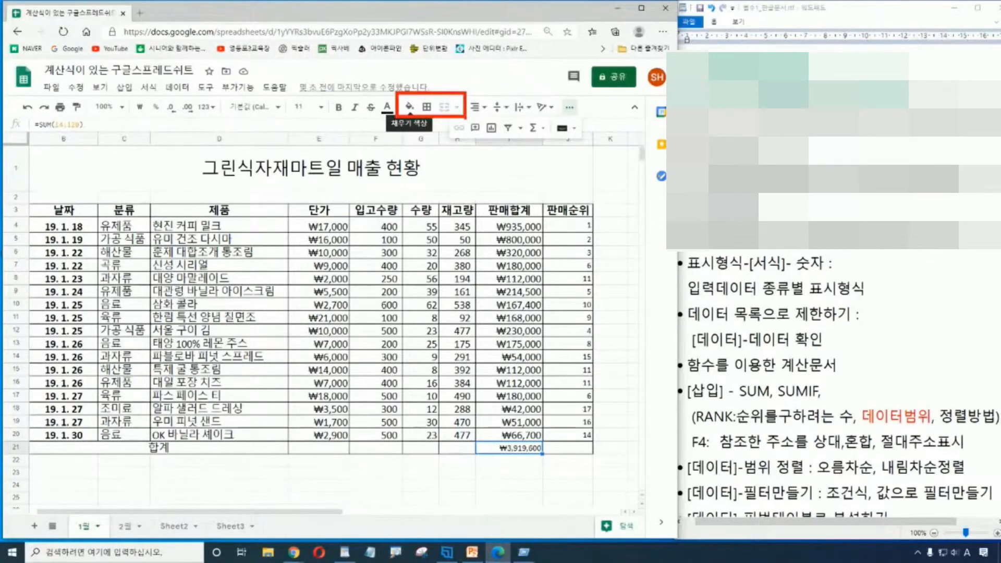
click(409, 108)
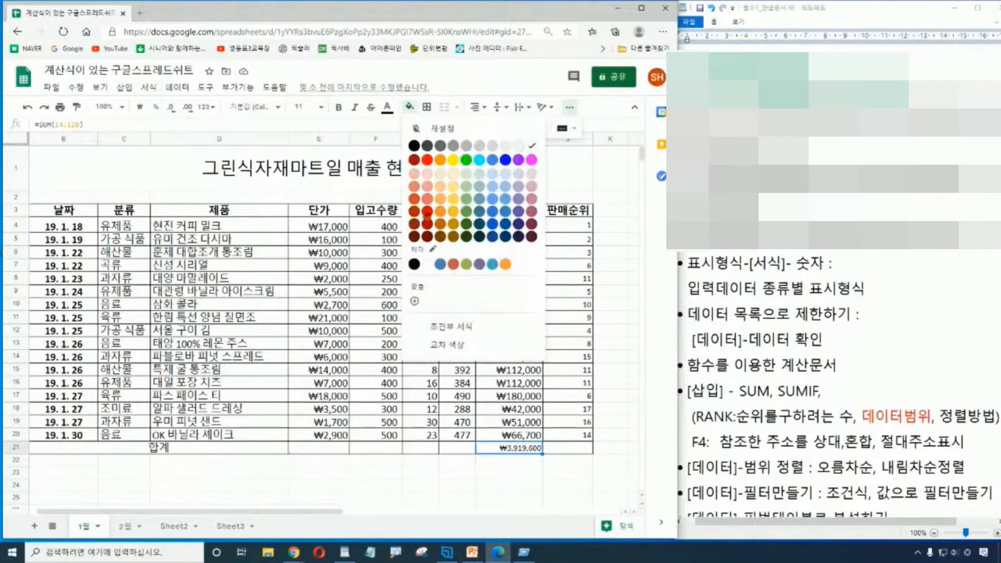
click(428, 199)
click(548, 485)
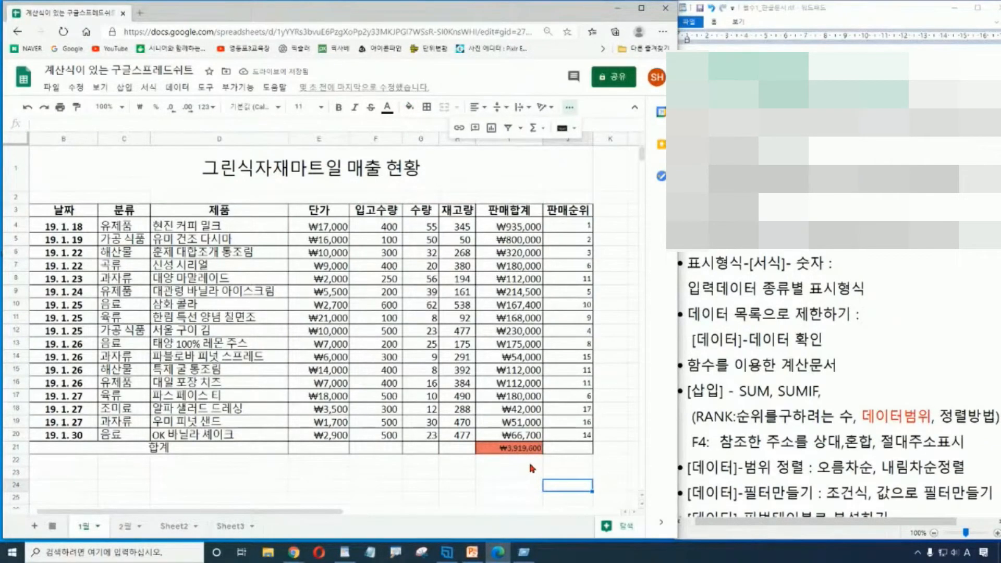
click(462, 487)
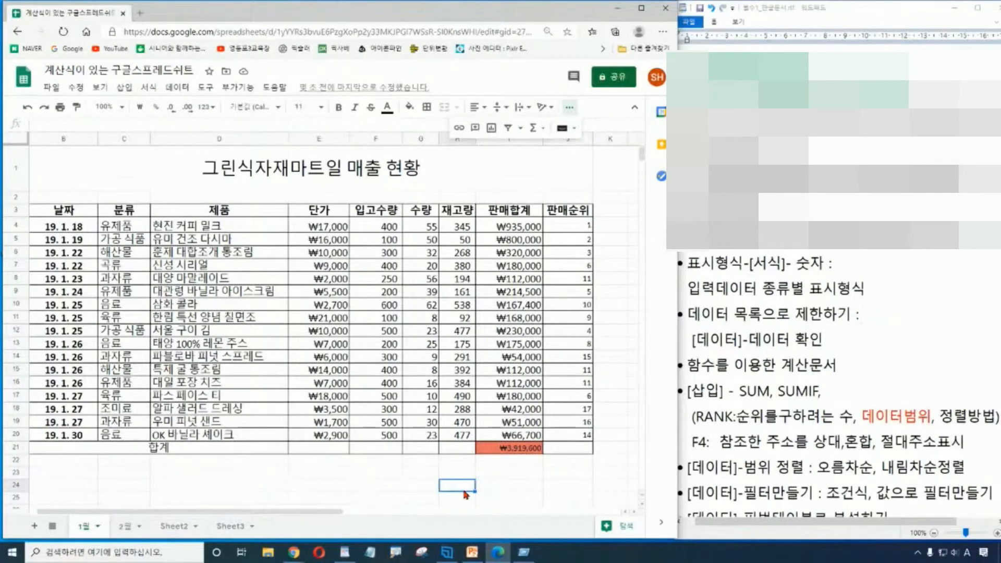
On the 2월 sheet, enter the date 2019-02-1 in the first 날짜 cell B4
click(124, 532)
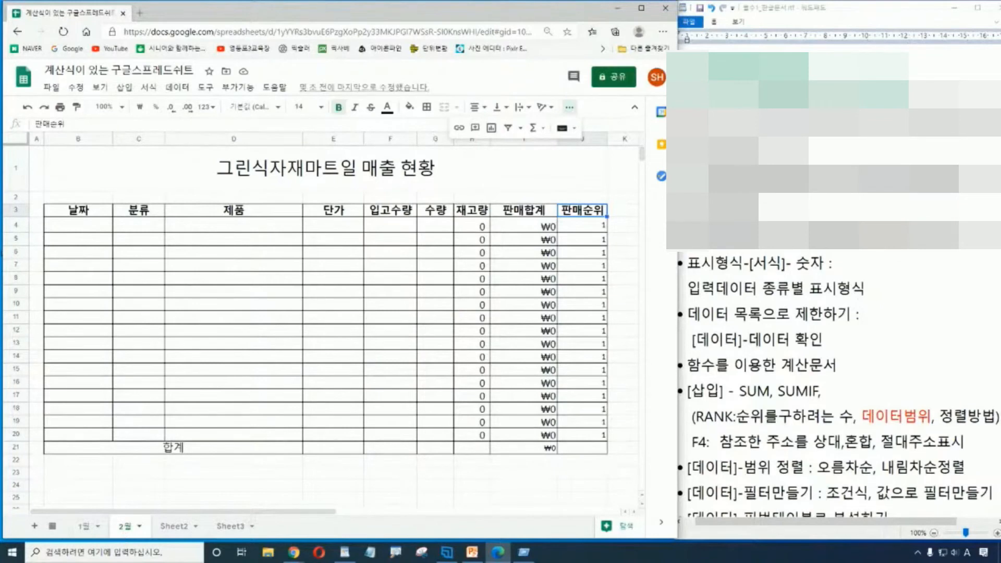
click(74, 232)
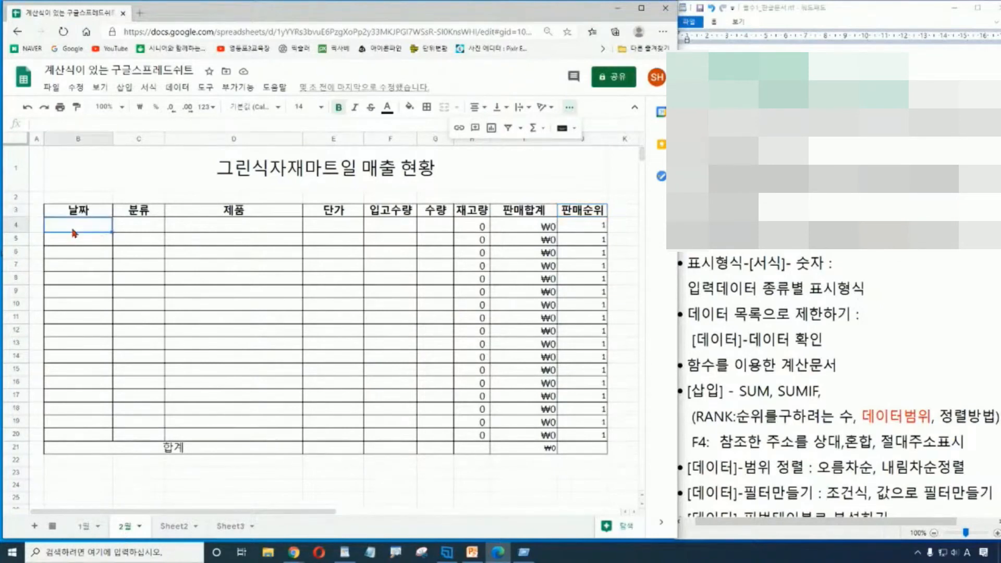
click(144, 228)
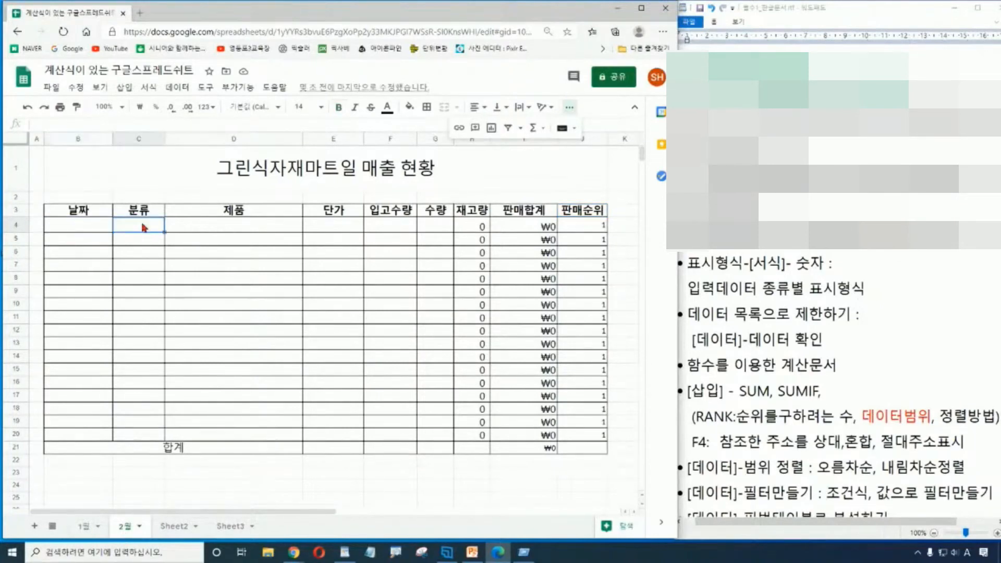
click(253, 227)
click(335, 228)
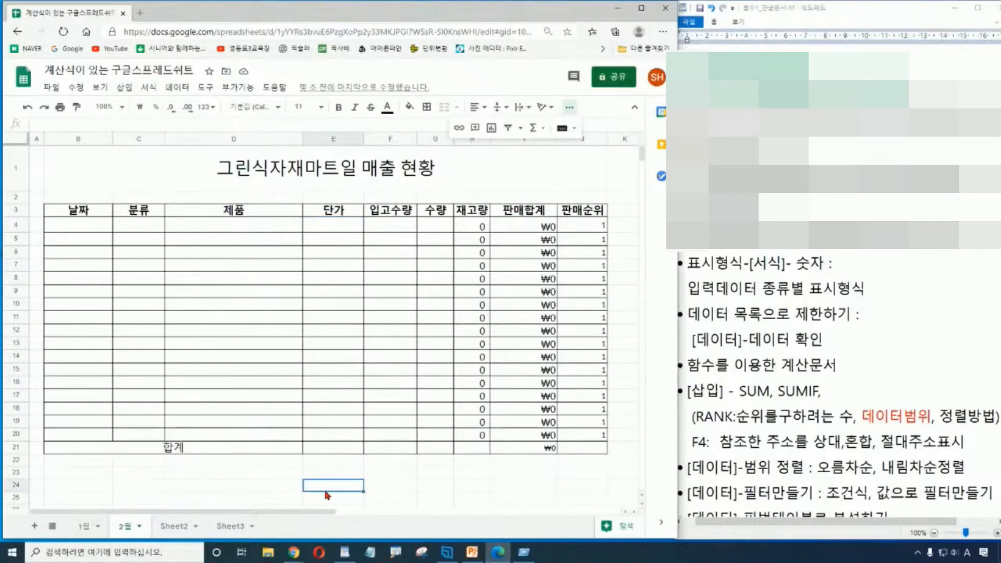
click(92, 228)
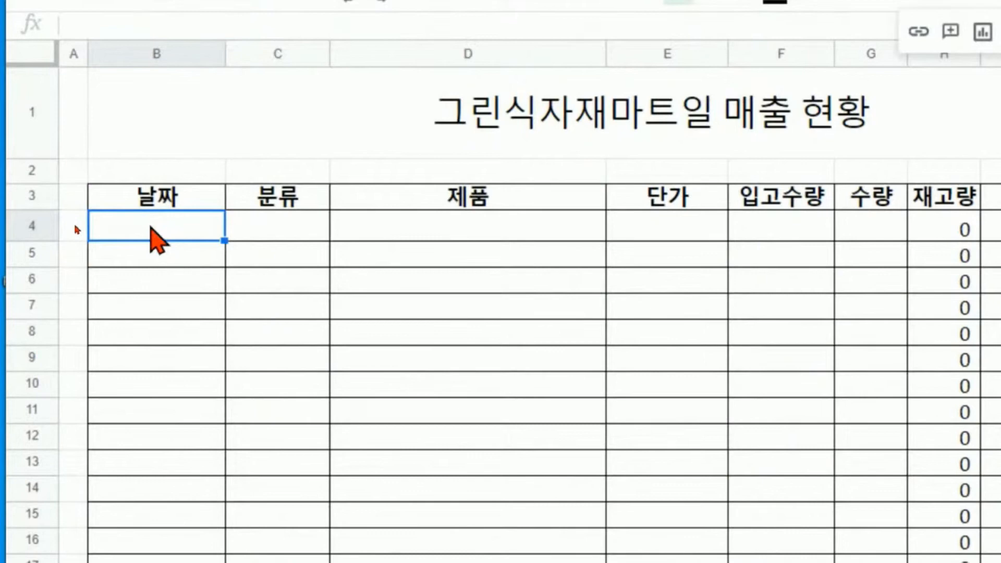
text(2019-)
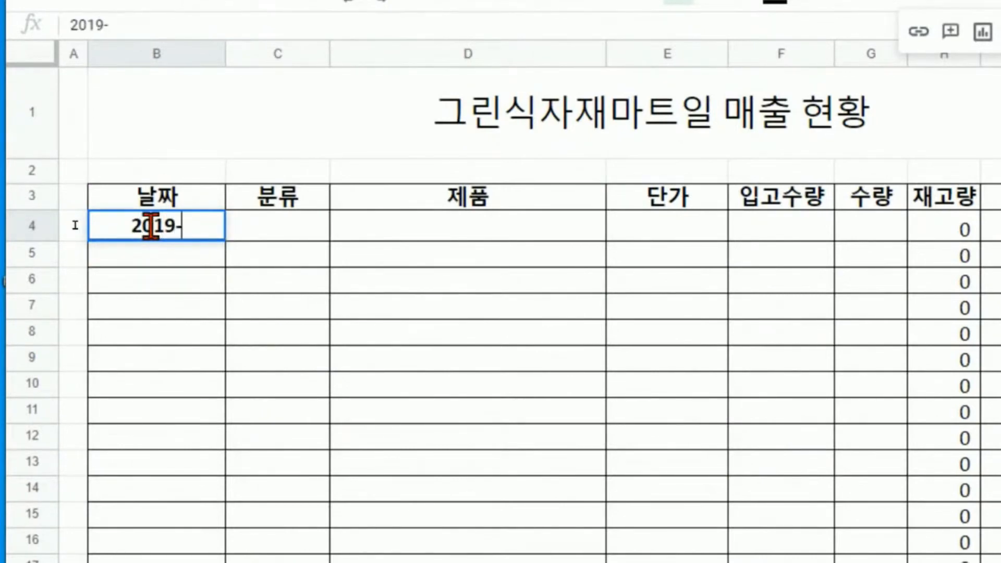
text(02-)
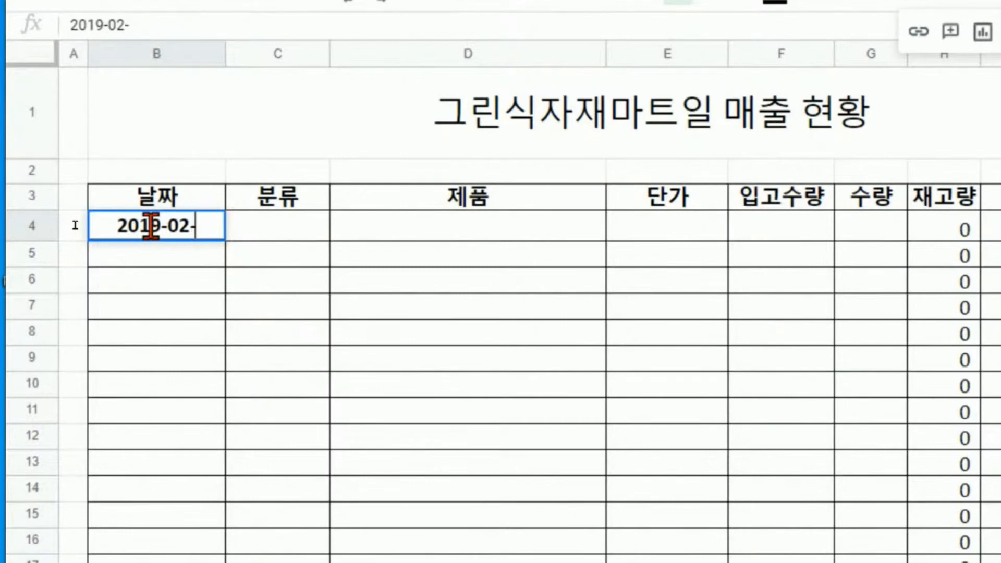
text(1)
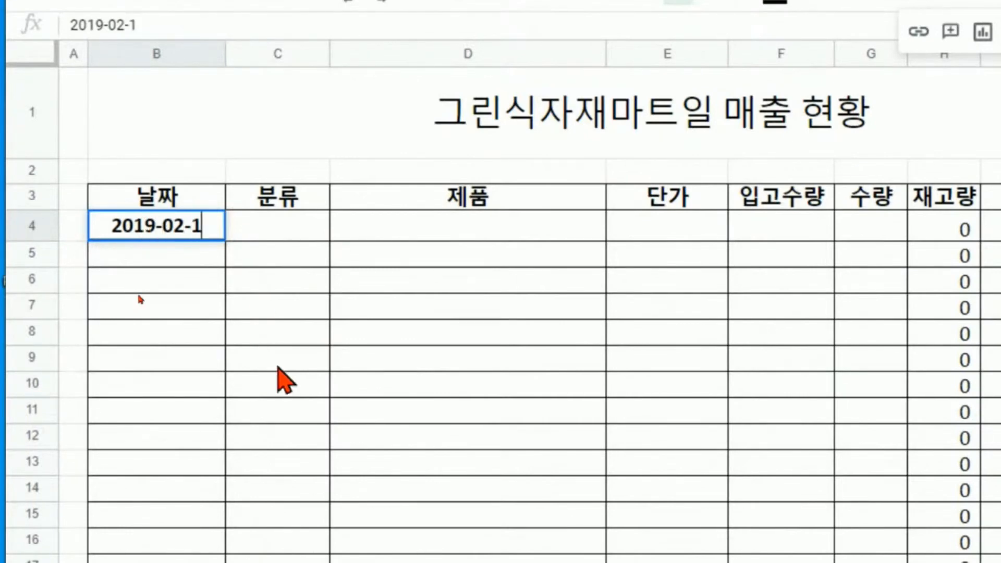
key(Return)
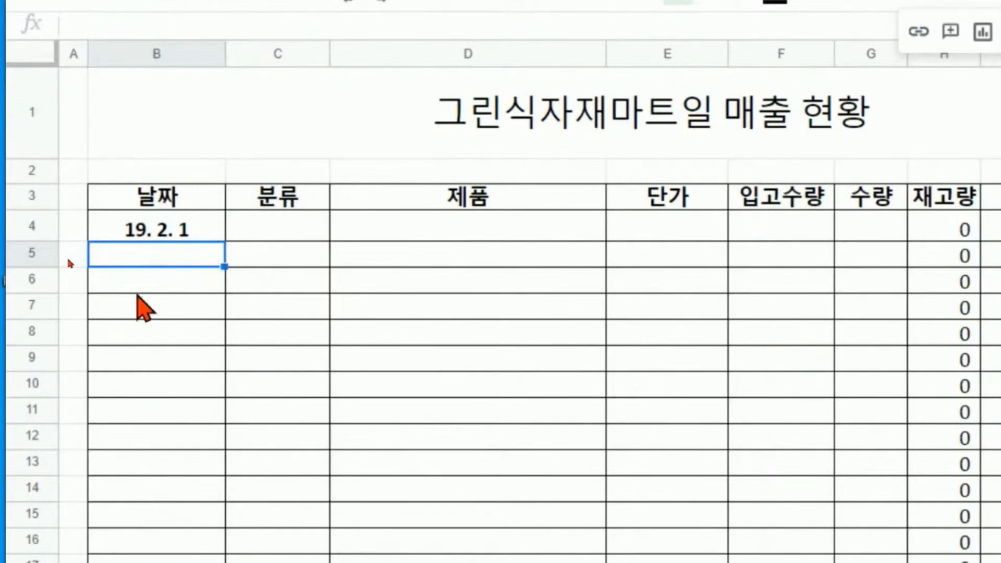
Check the date option among the number formats for the 날짜 cells B4:B20 without applying a format
click(186, 229)
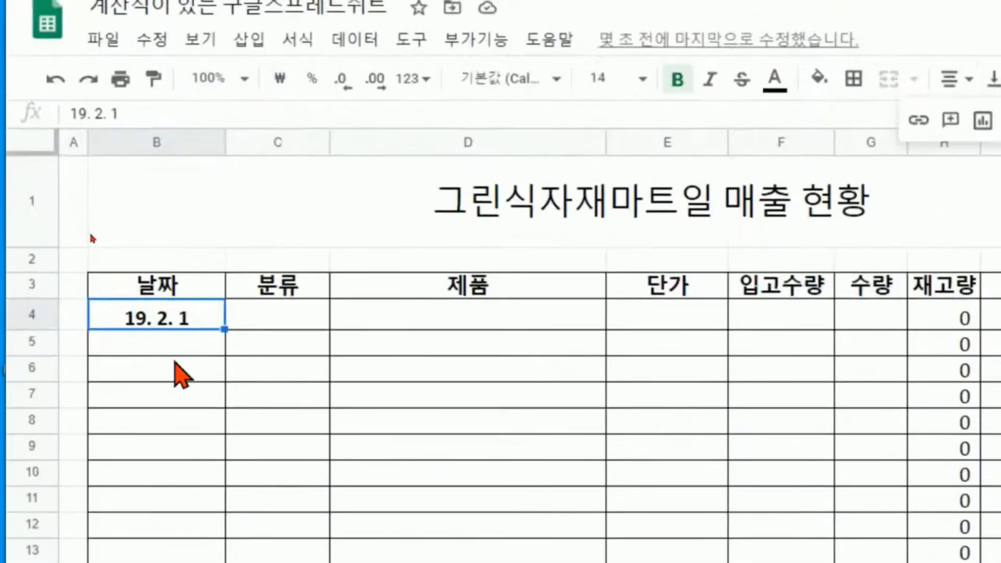
scroll(163, 491, down, 3)
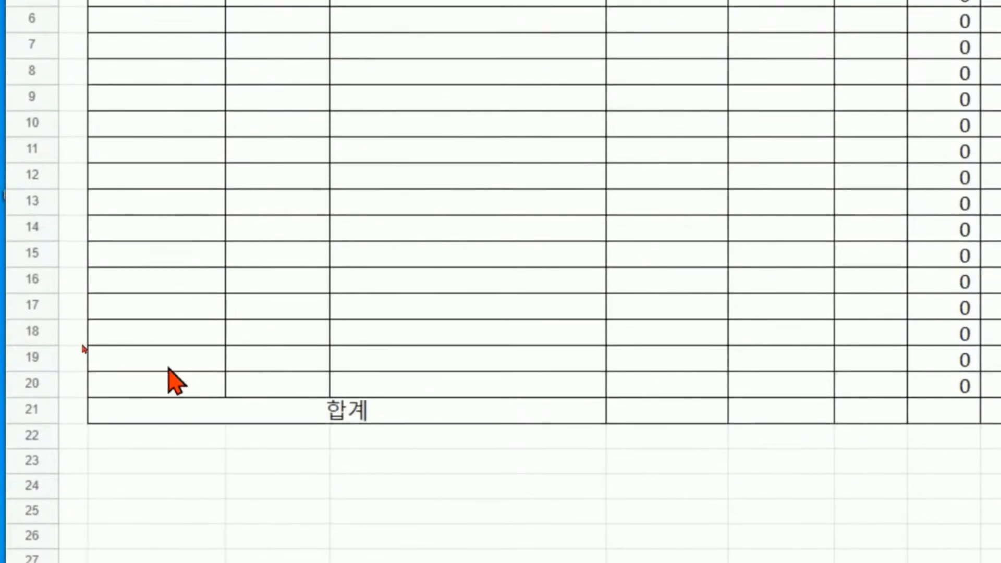
shift+click(166, 382)
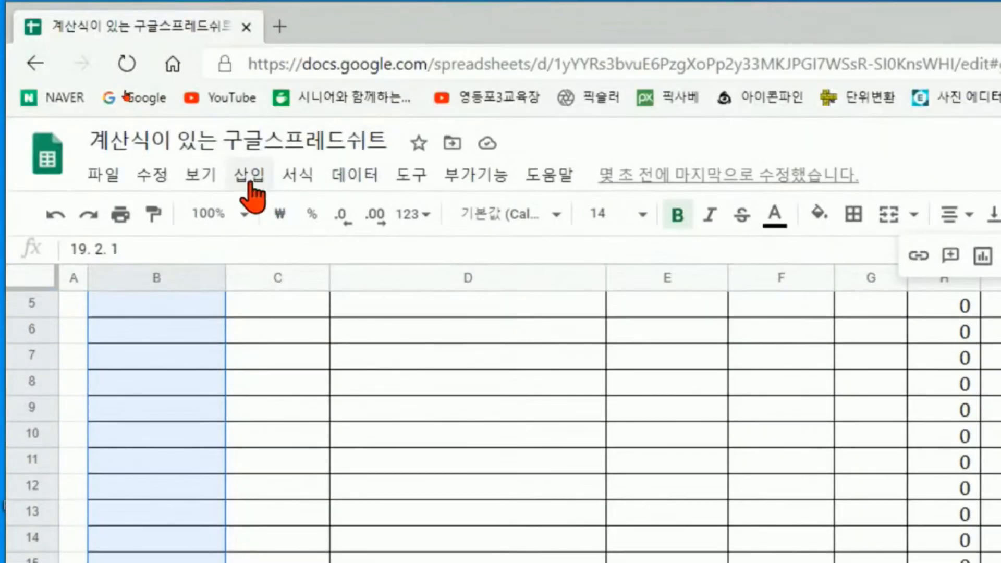
click(298, 176)
mouse_move(360, 271)
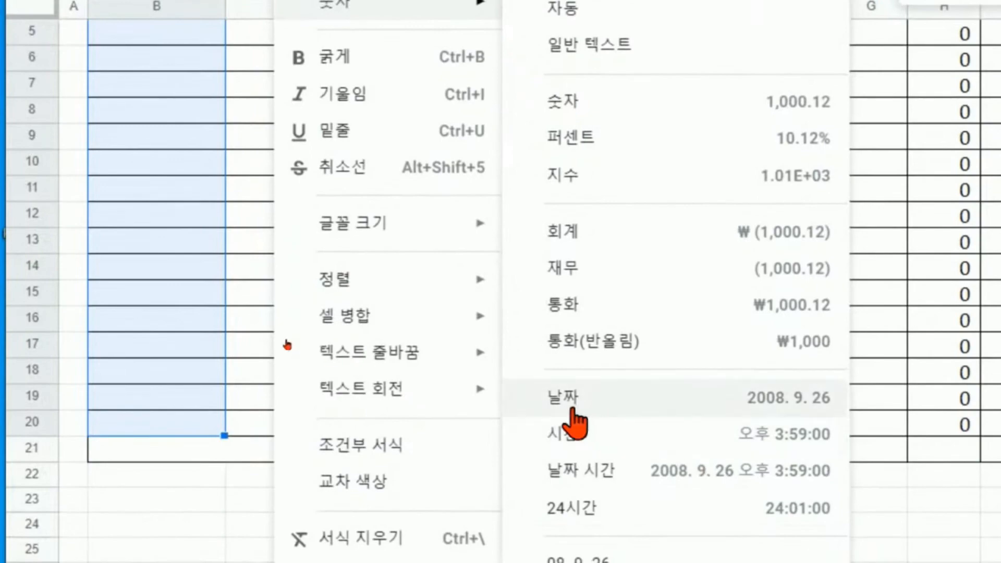
click(136, 135)
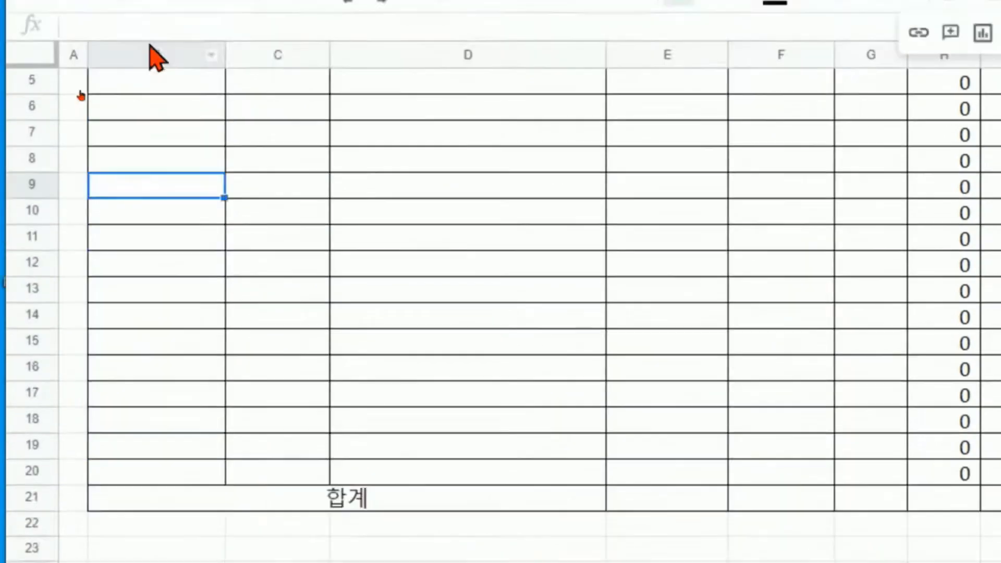
scroll(174, 445, up, 3)
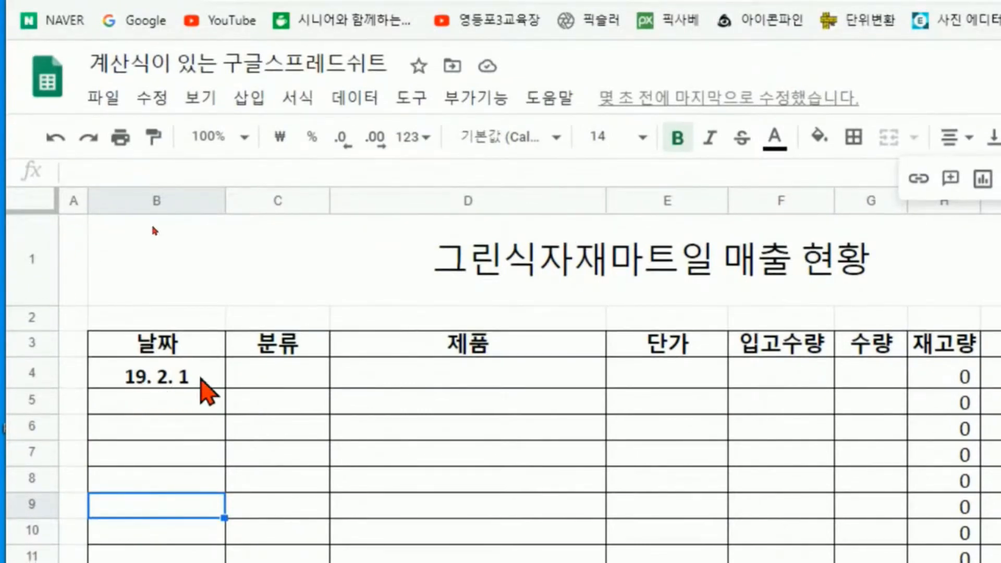
Select the first 분류 cell C4 and review the document's note on restricting data to a list with data validation
click(309, 373)
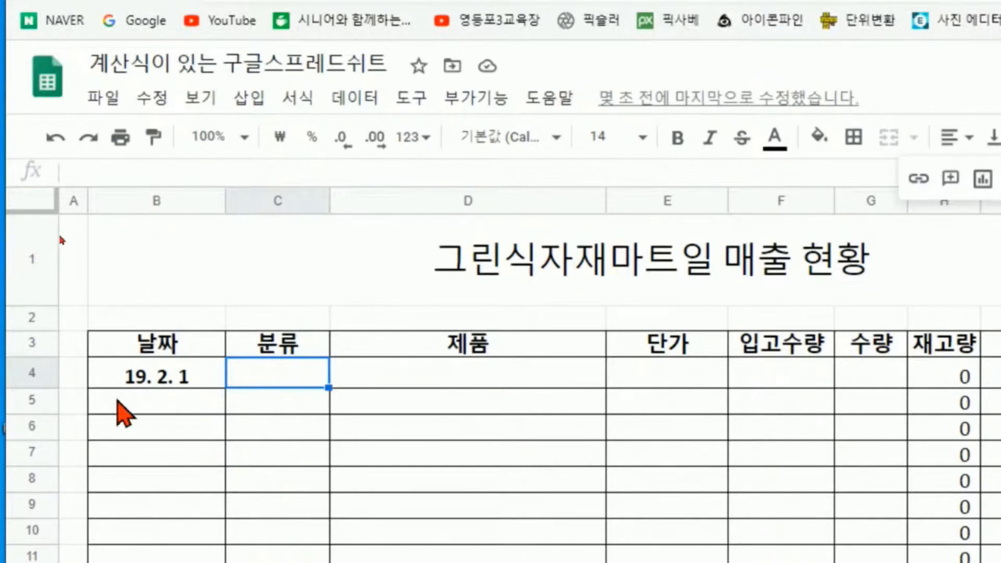
click(148, 383)
click(259, 369)
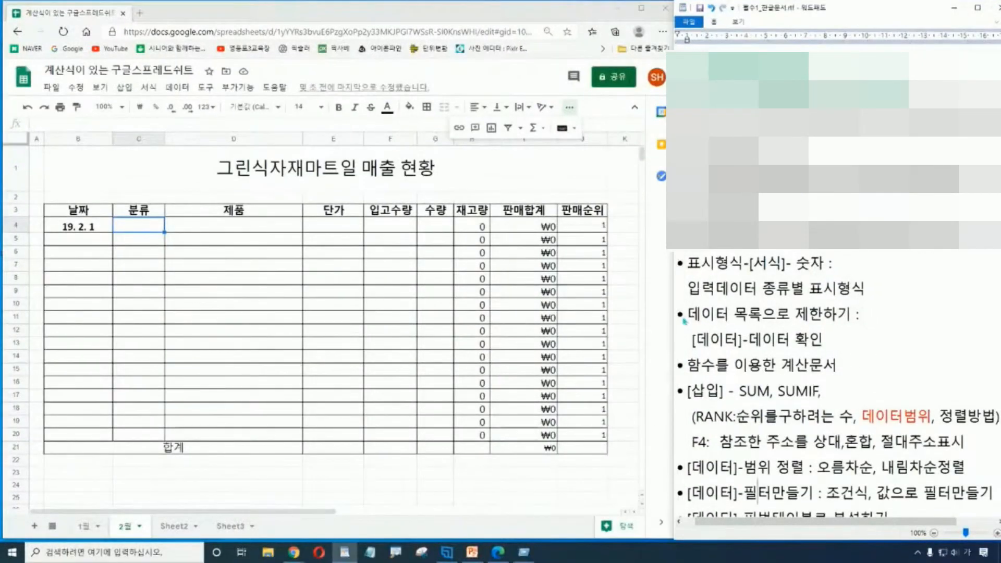
drag(688, 315, 859, 342)
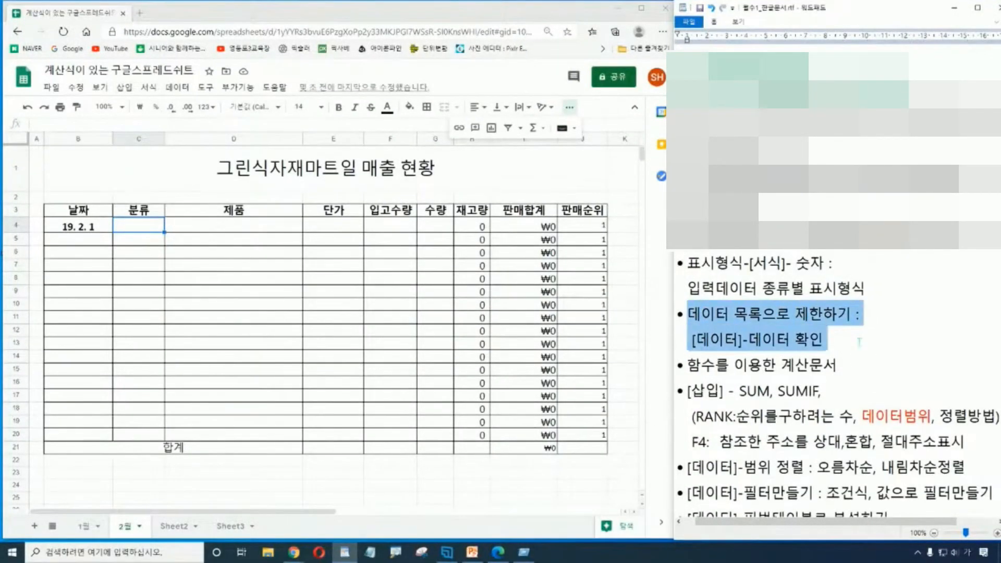
click(885, 353)
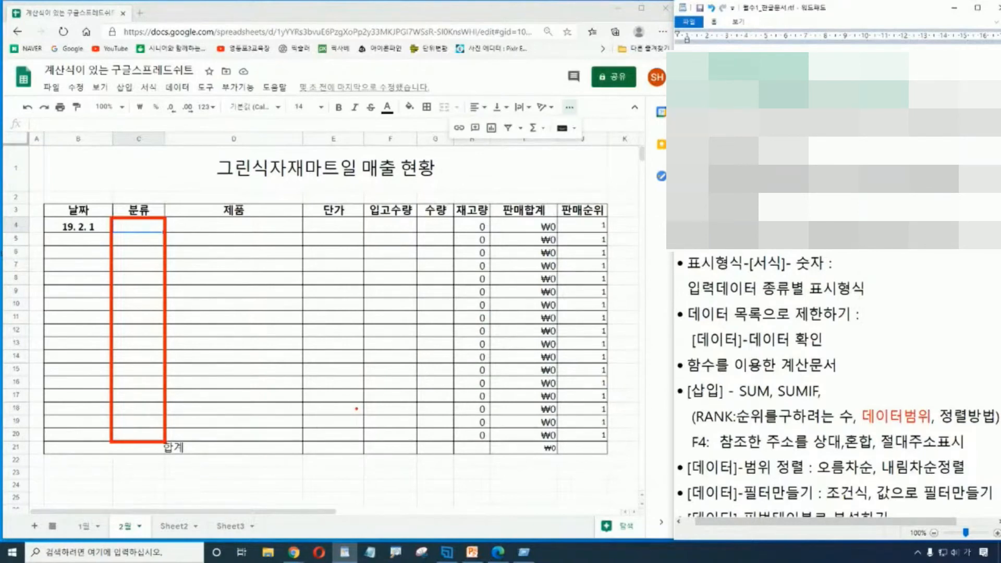
key(Escape)
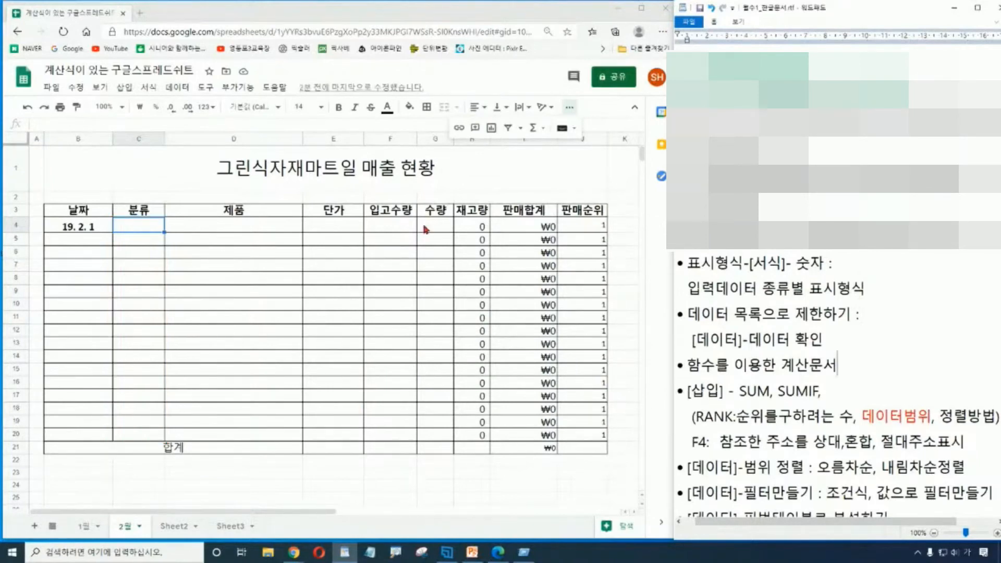
Examine the category list in M3:M8 beside the sales table, comparing it with the 분류 column
click(376, 489)
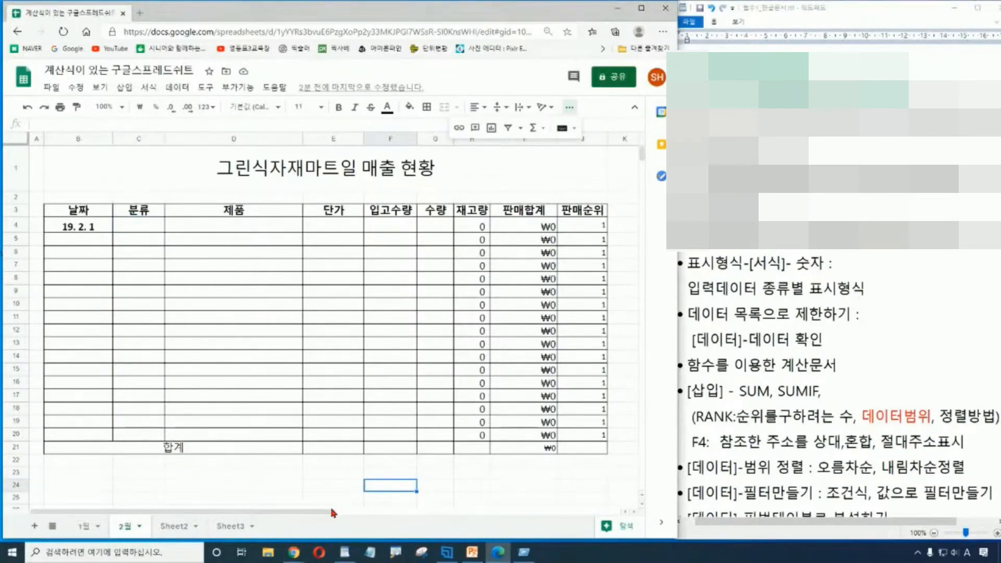
drag(329, 511, 438, 514)
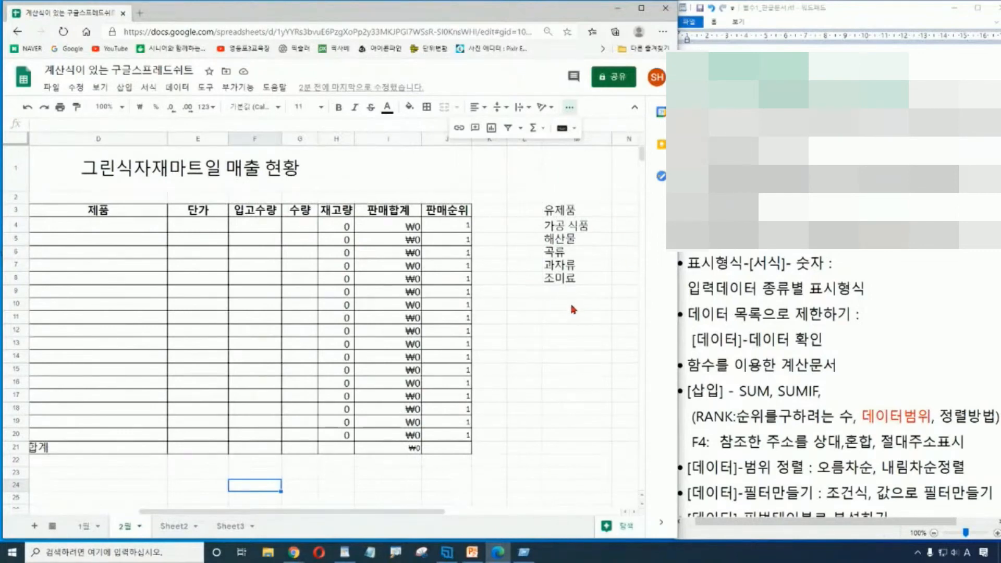
click(582, 212)
click(588, 230)
click(578, 241)
click(577, 251)
click(579, 263)
click(576, 279)
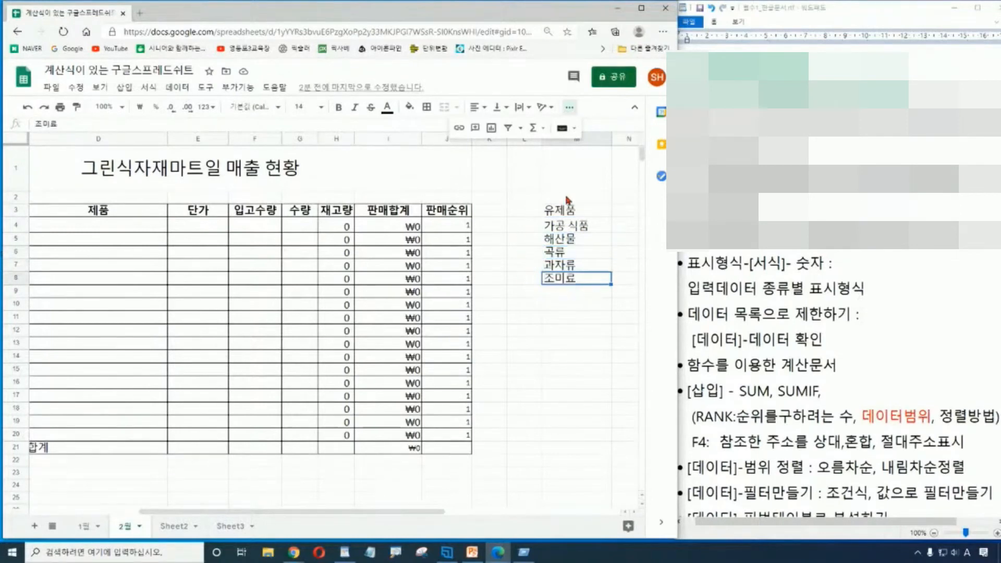
key(ctrl)
drag(257, 513, 159, 514)
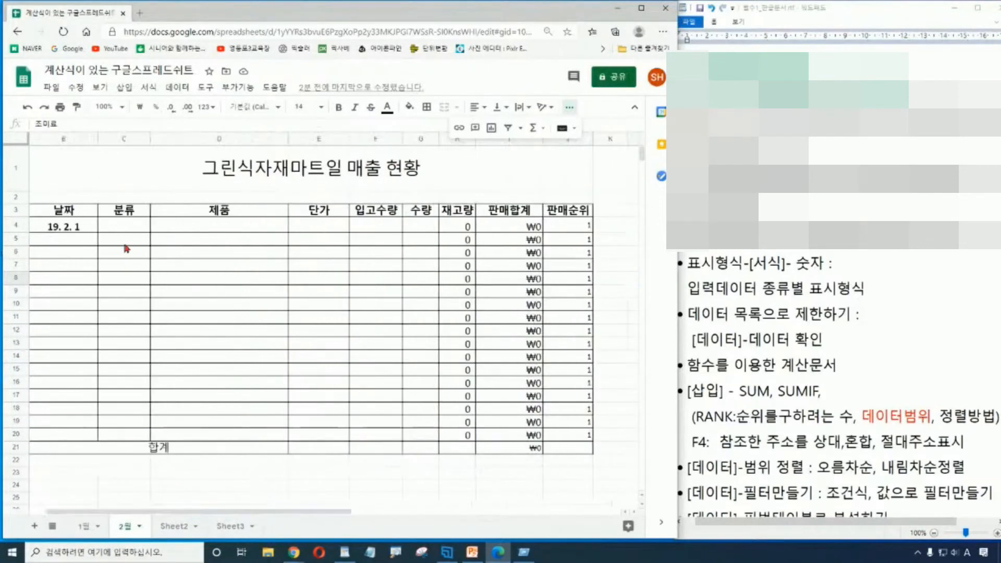
drag(280, 514, 511, 519)
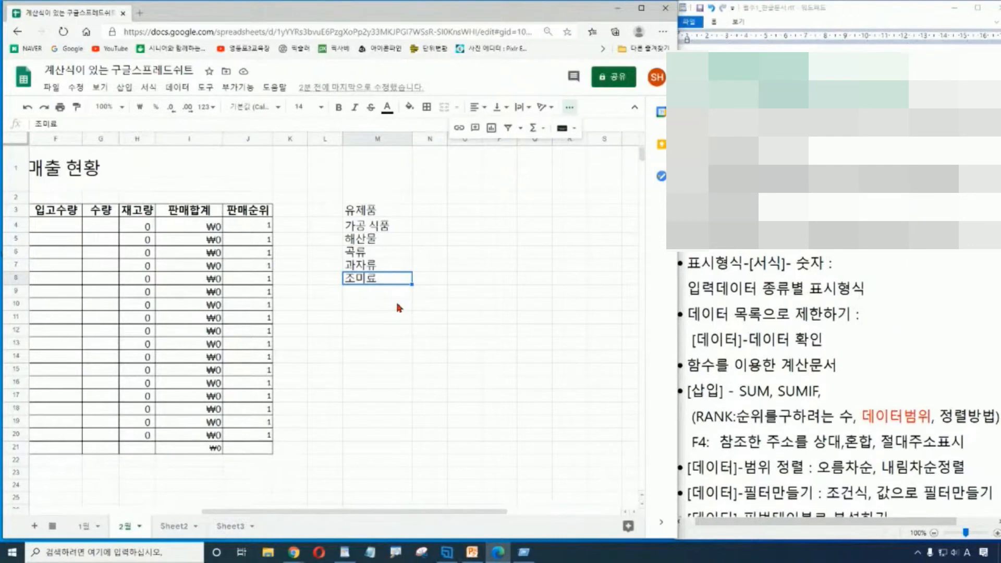
Select the 분류 cells C4:C20 and open their data validation settings
drag(260, 510, 104, 511)
click(124, 473)
drag(113, 229, 129, 432)
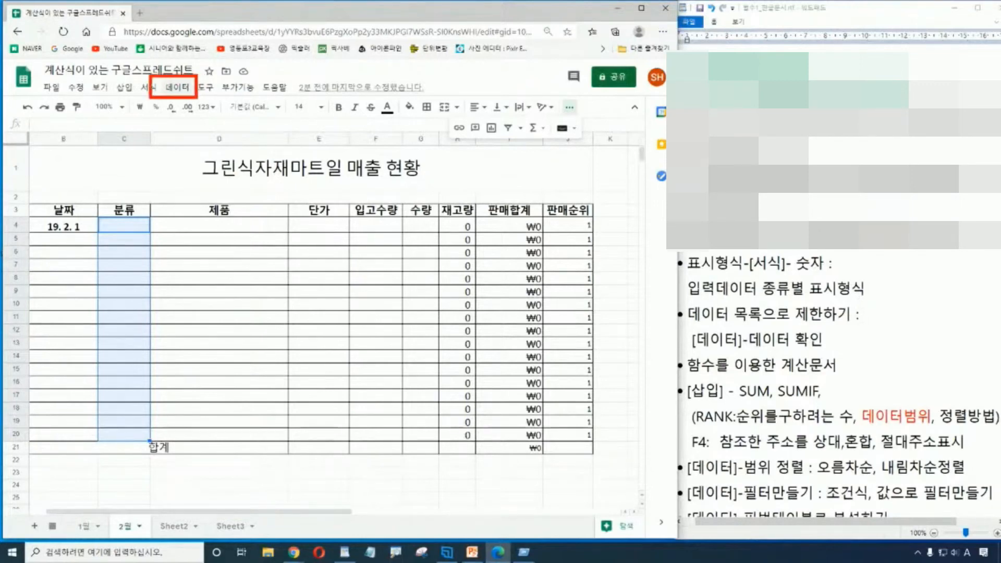
click(179, 89)
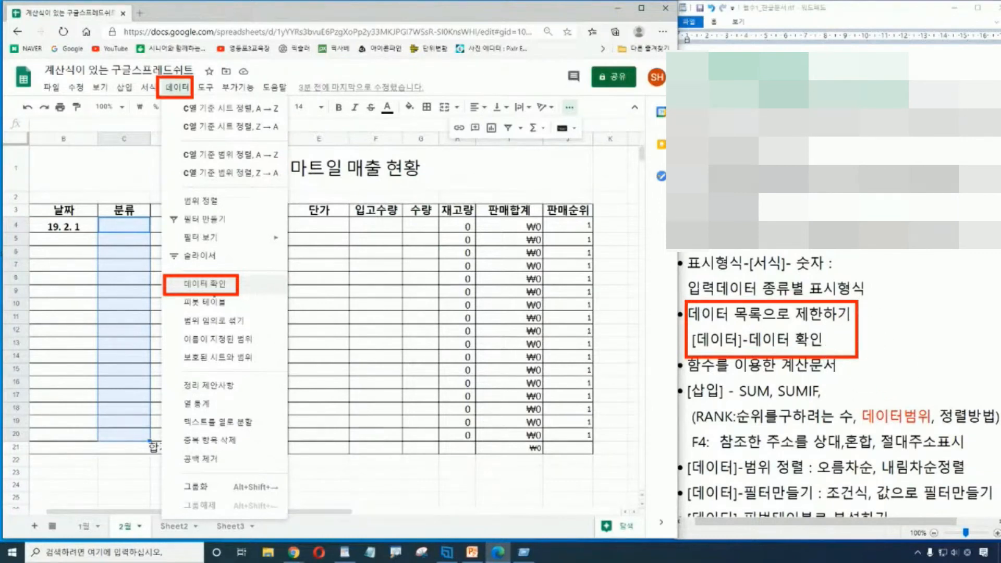
key(Escape)
click(178, 91)
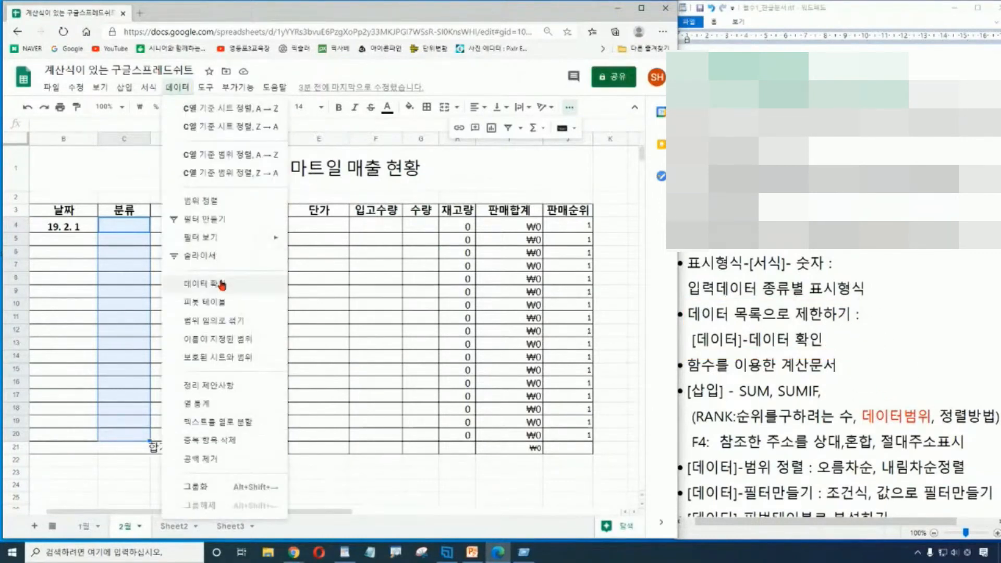
click(212, 288)
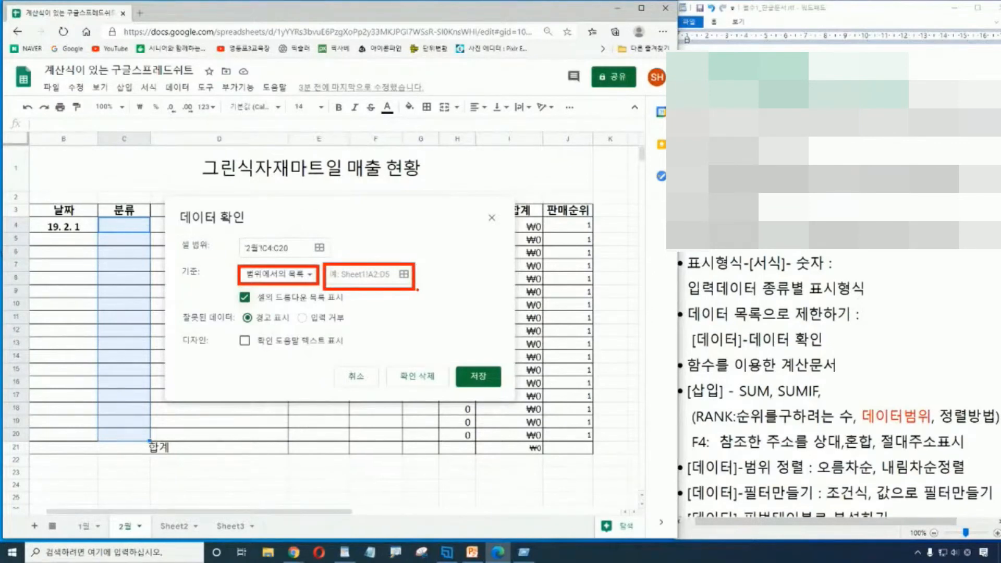
Set the source of the list-from-range validation criteria to M3:M8
drag(351, 510, 422, 521)
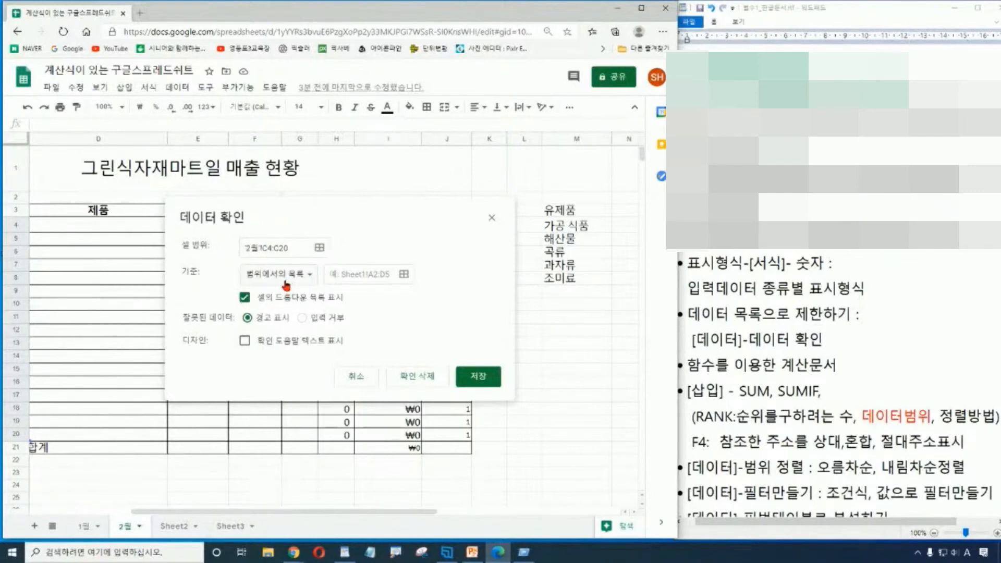
click(374, 278)
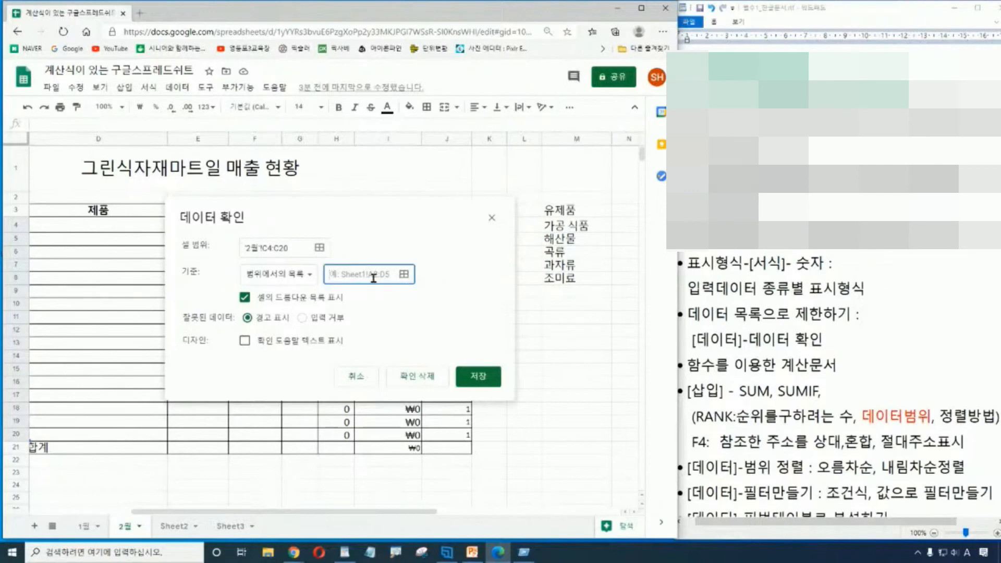
drag(579, 211, 586, 287)
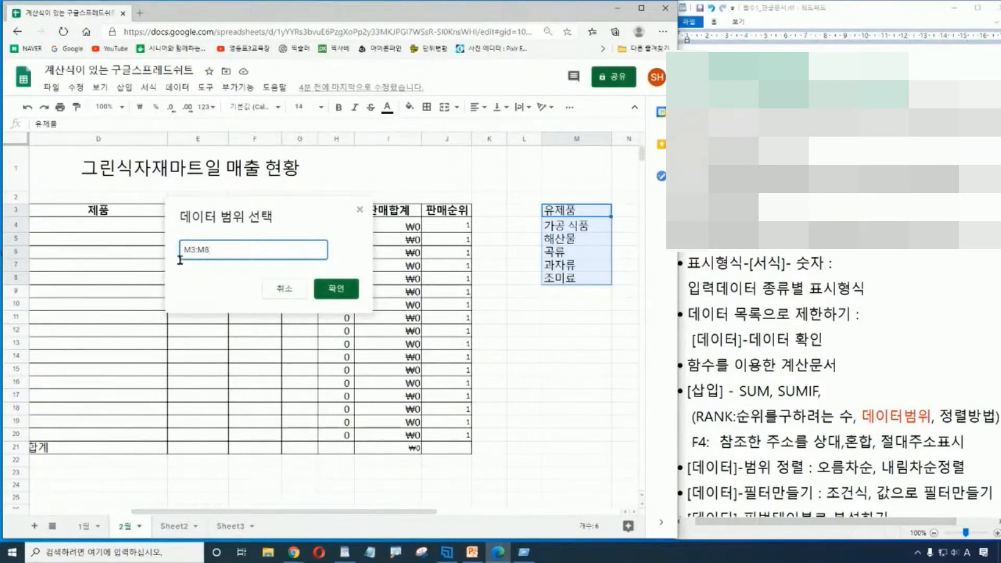
click(336, 291)
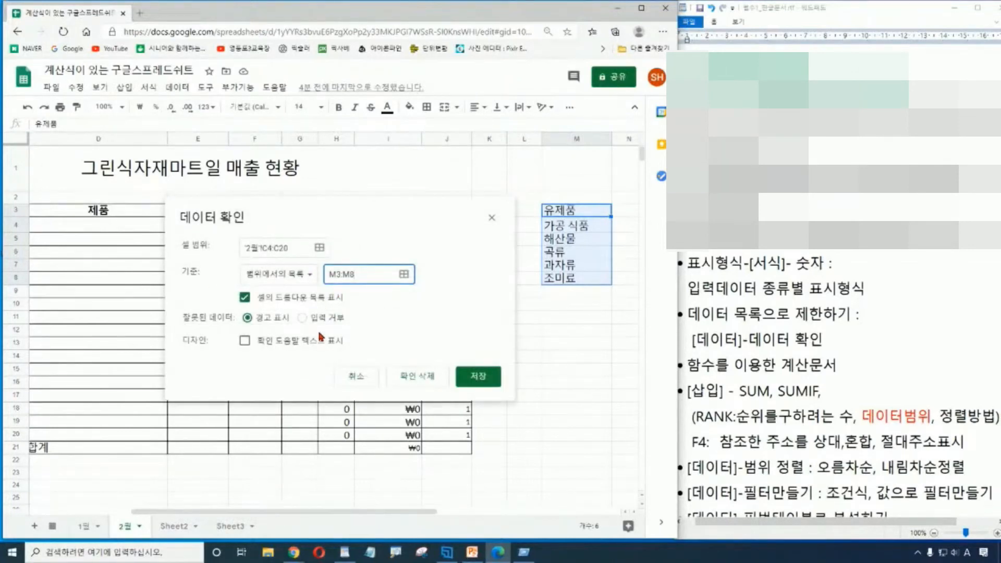
drag(420, 518, 321, 517)
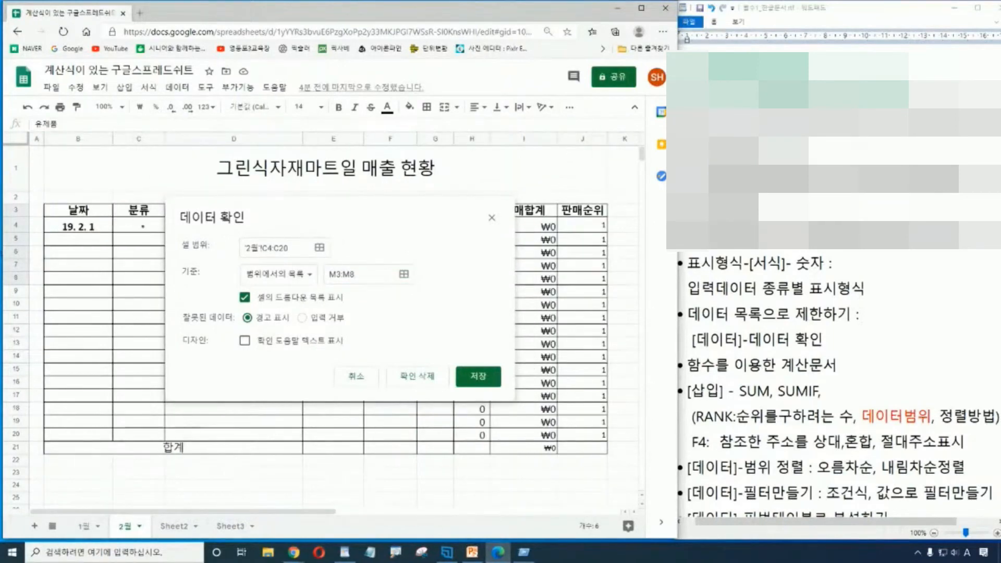
mouse_move(111, 220)
mouse_down()
mouse_move(164, 291)
mouse_move(166, 442)
mouse_up()
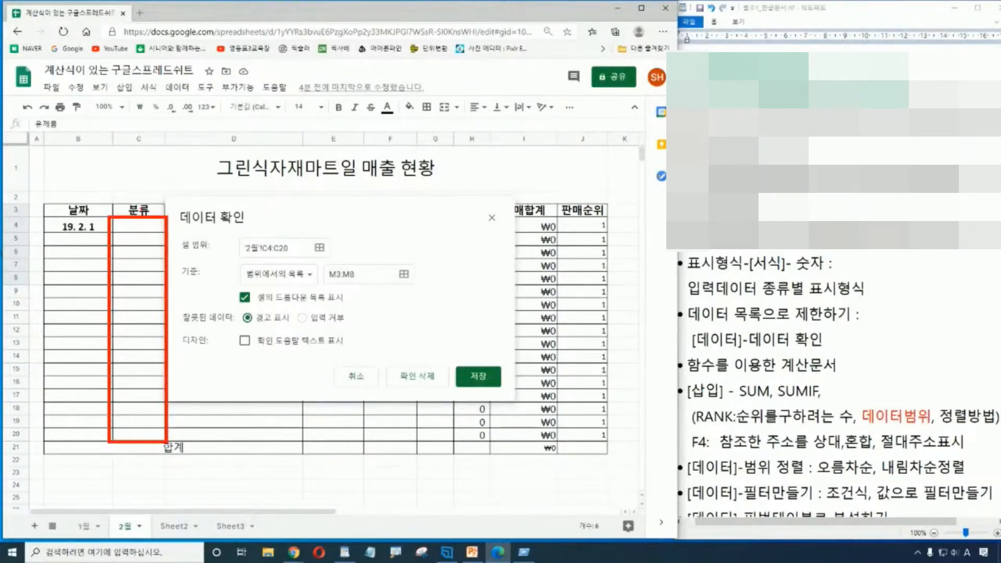
Save the validation rule limiting the 분류 cells C4:C20 to the category list in M3:M8
mouse_move(329, 267)
mouse_down()
mouse_move(334, 287)
mouse_move(368, 291)
mouse_move(405, 266)
mouse_move(324, 261)
mouse_up()
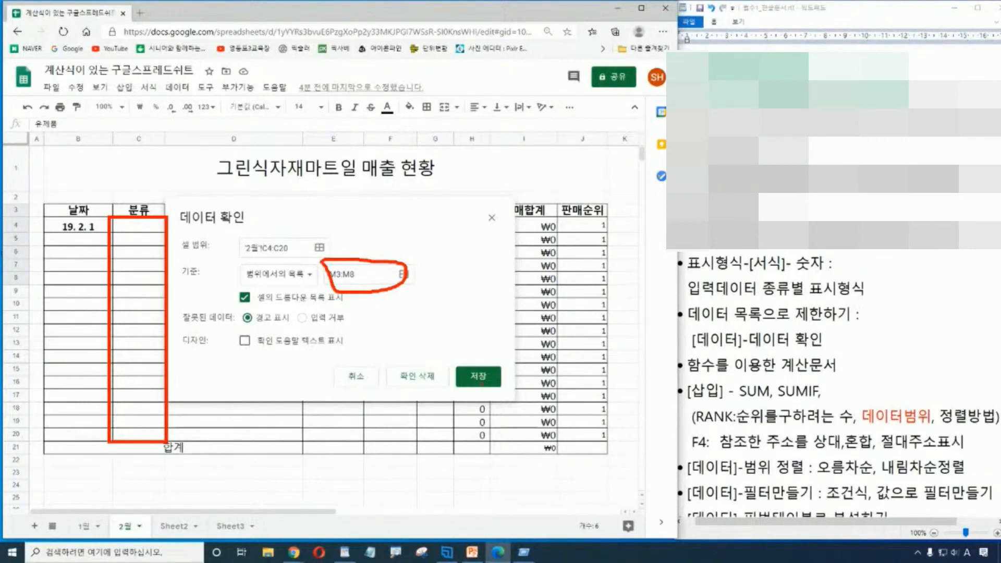
click(478, 376)
click(184, 487)
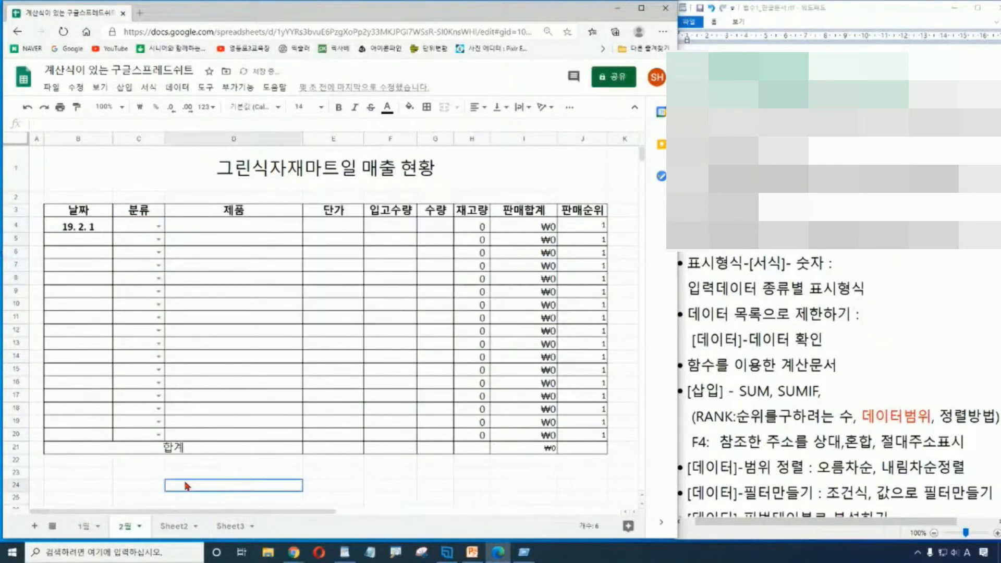
Choose 유제품 from the dropdown list in the first 분류 cell, C4
click(144, 240)
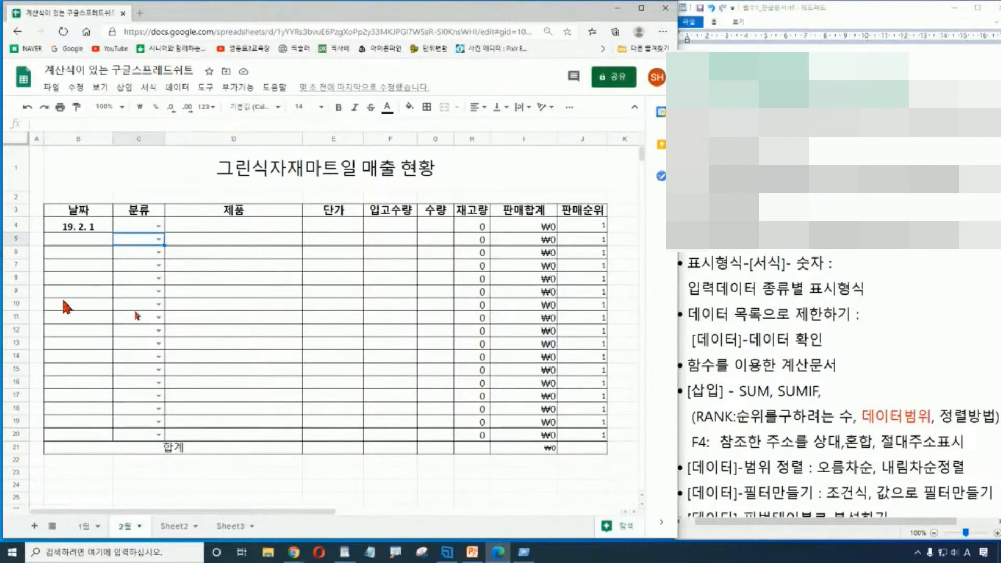
click(159, 226)
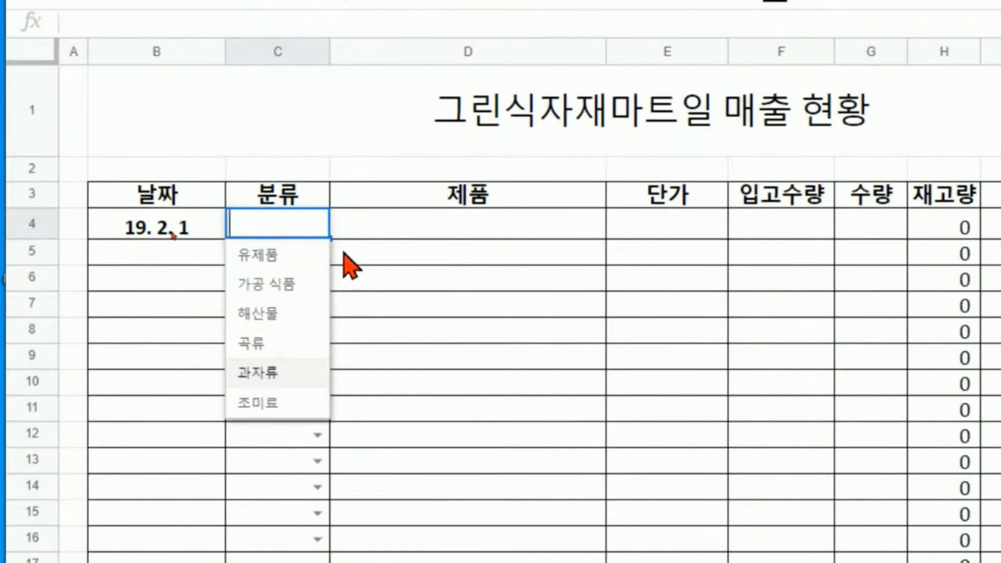
click(401, 168)
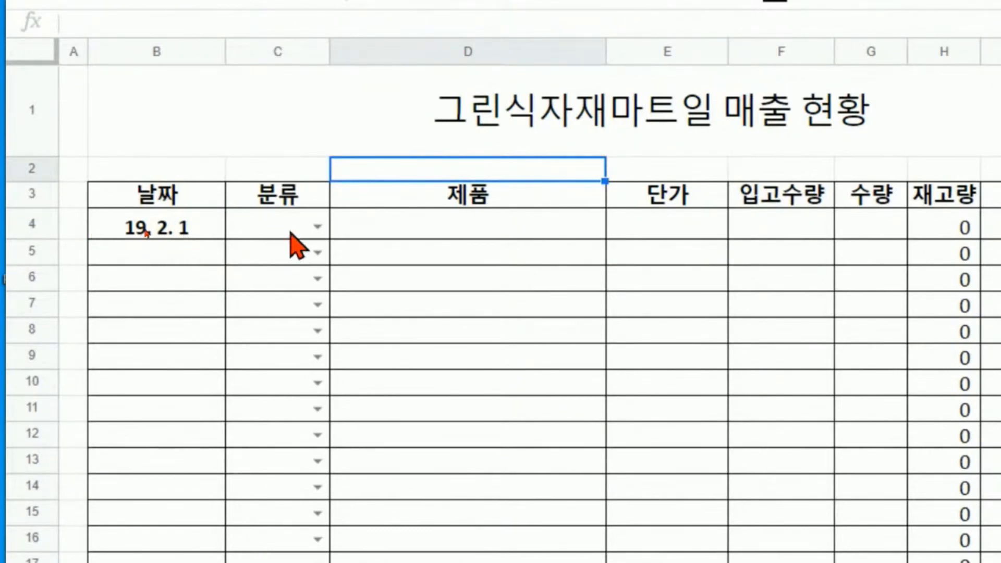
click(315, 226)
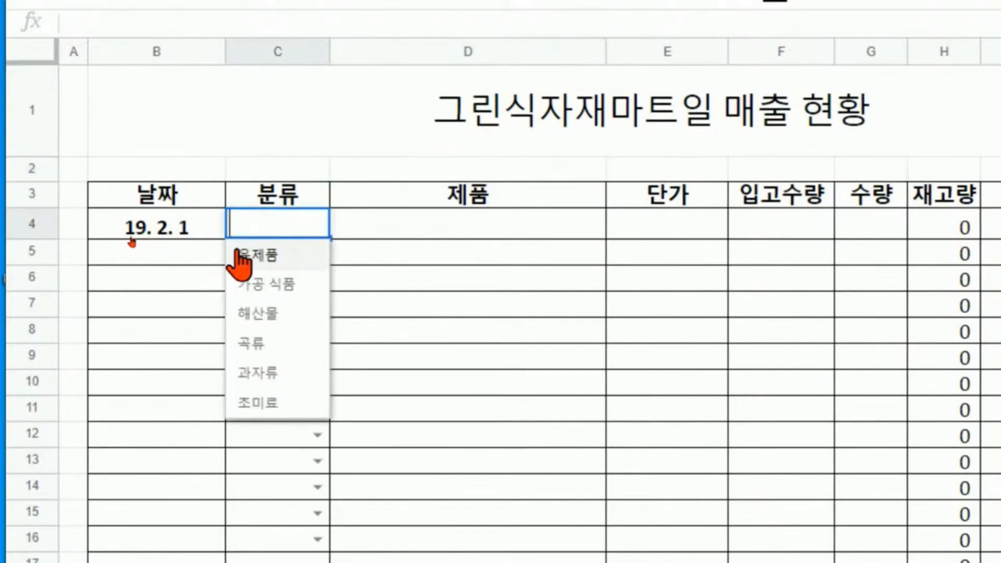
click(268, 254)
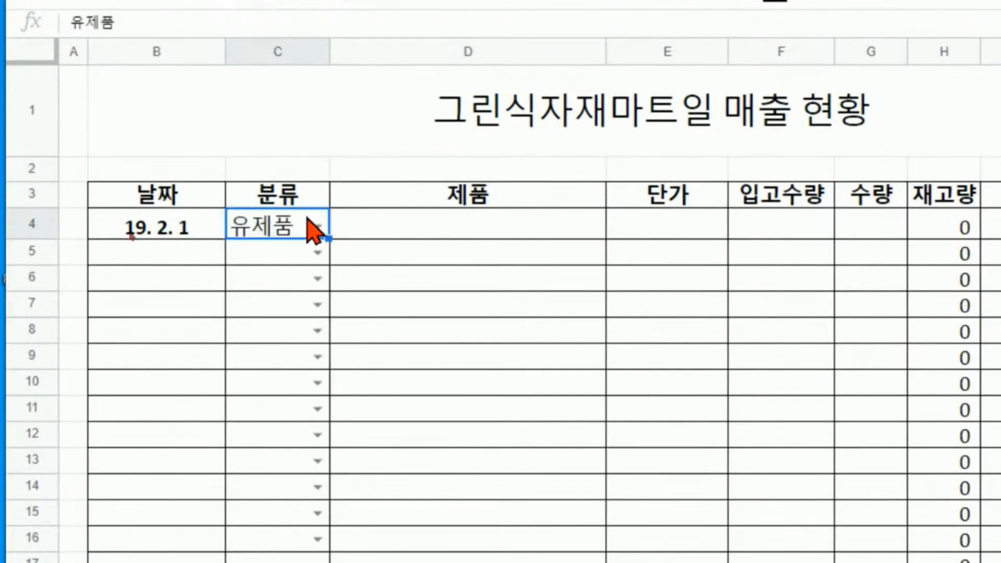
click(448, 229)
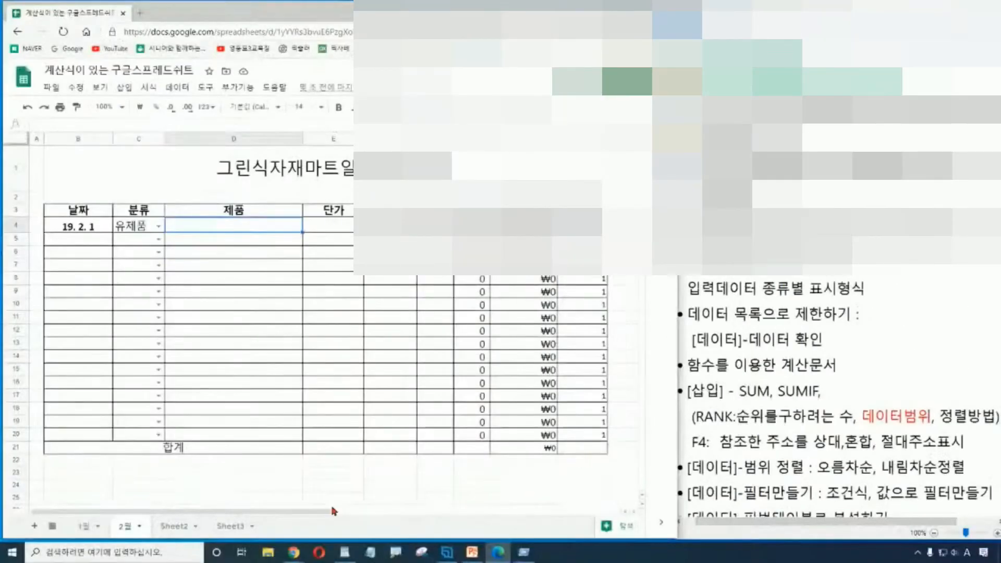
Review the source category list in column M against the 분류 dropdowns and reread the document's data validation note
drag(325, 511, 510, 512)
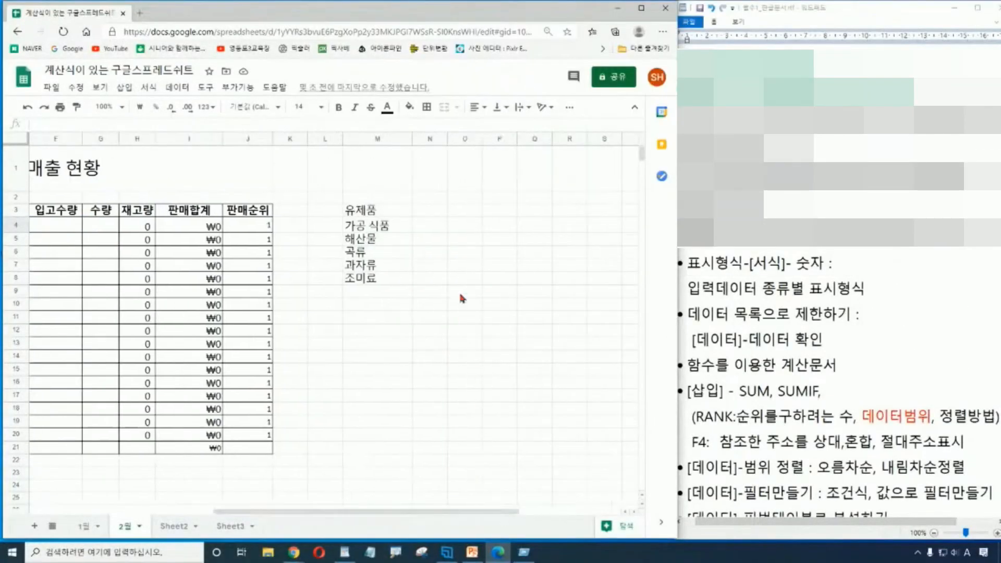
click(462, 212)
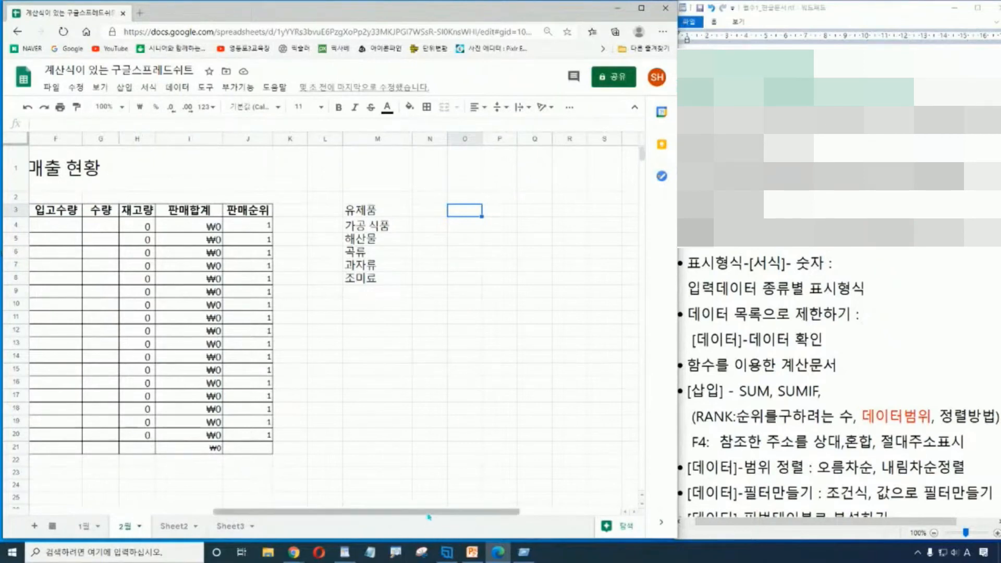
drag(430, 512, 248, 512)
click(127, 244)
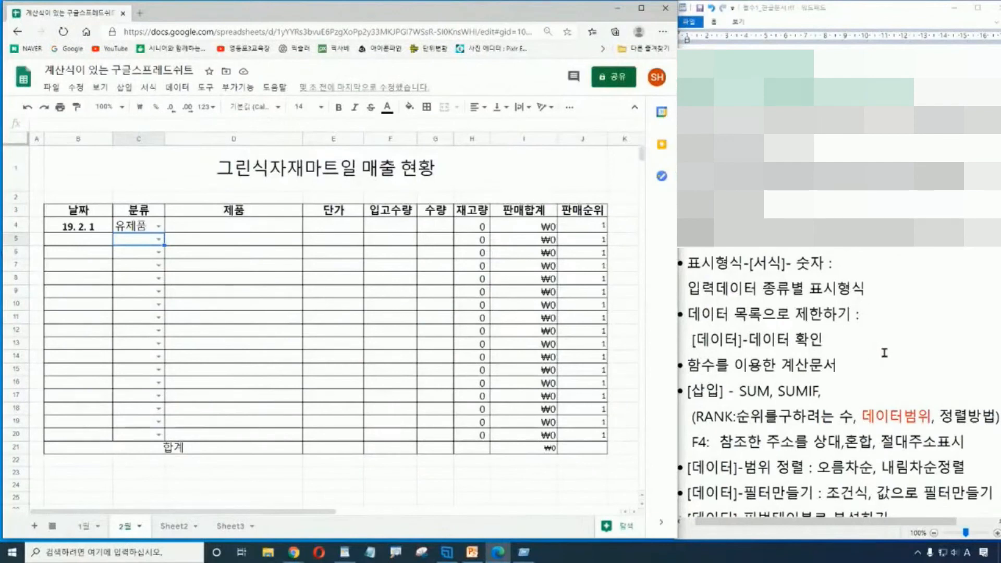
mouse_move(679, 325)
mouse_down()
mouse_move(748, 359)
mouse_move(843, 354)
mouse_move(867, 318)
mouse_move(880, 347)
mouse_up()
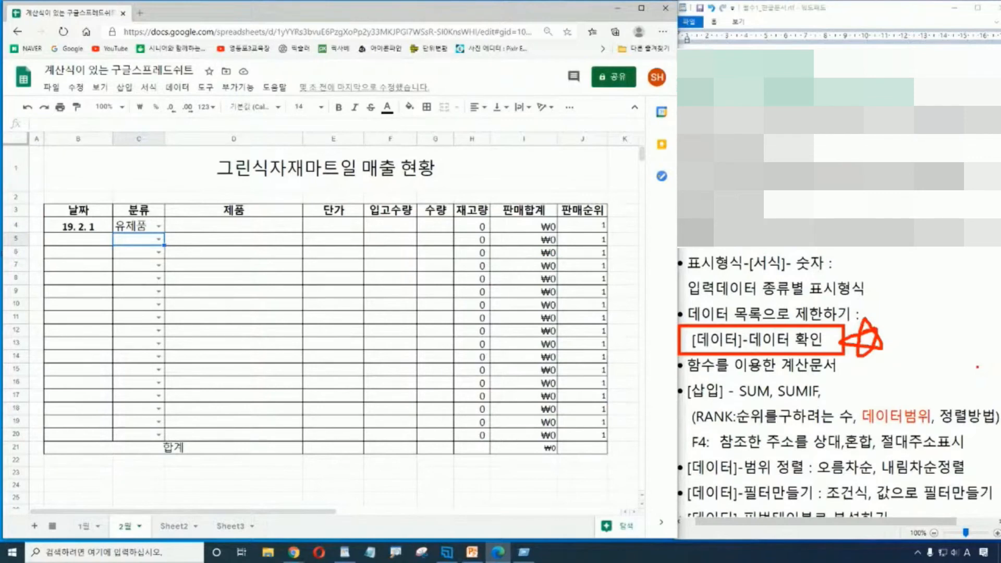
key(Escape)
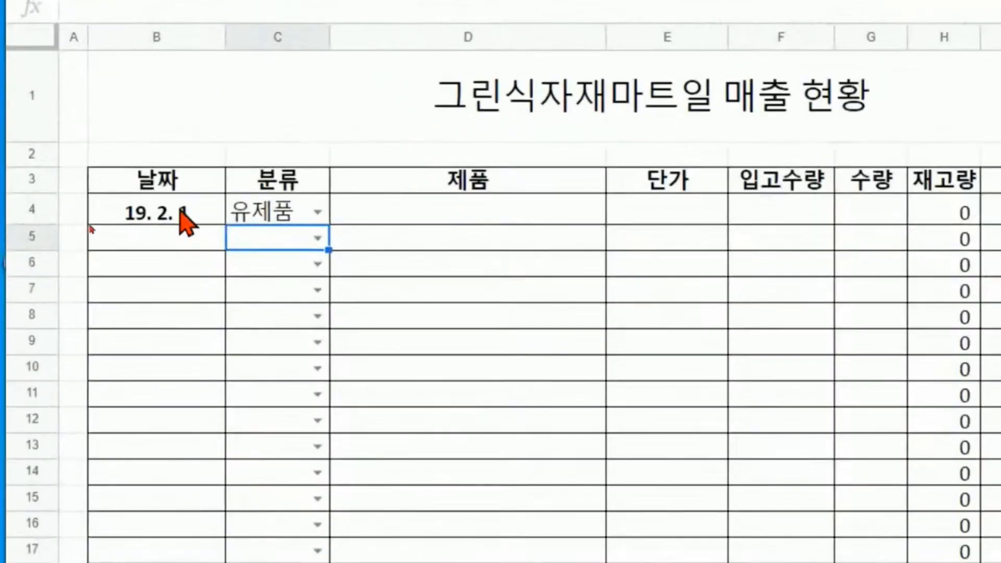
Enter the date 19-2-2 in cell B5 of the 날짜 column
click(156, 243)
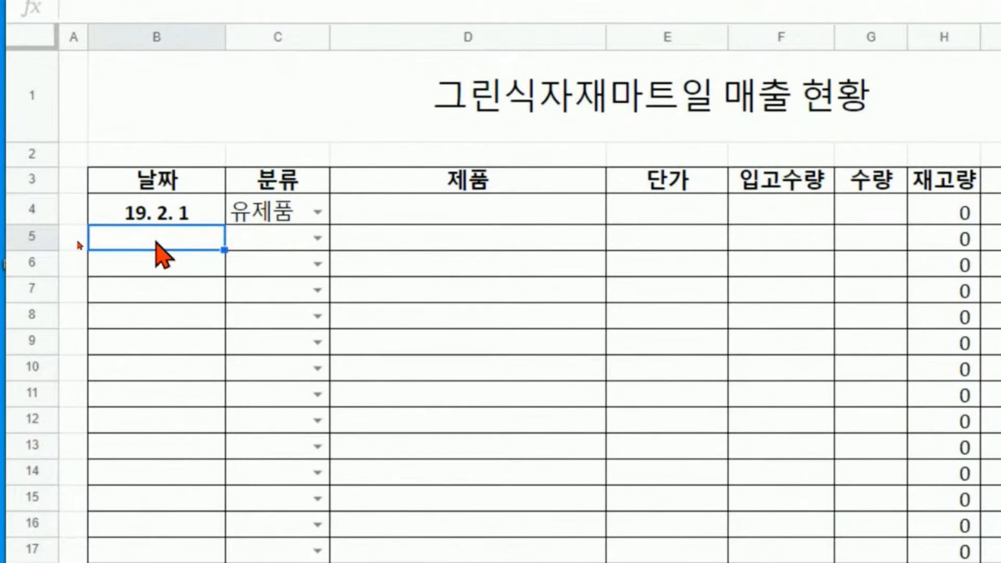
text(1)
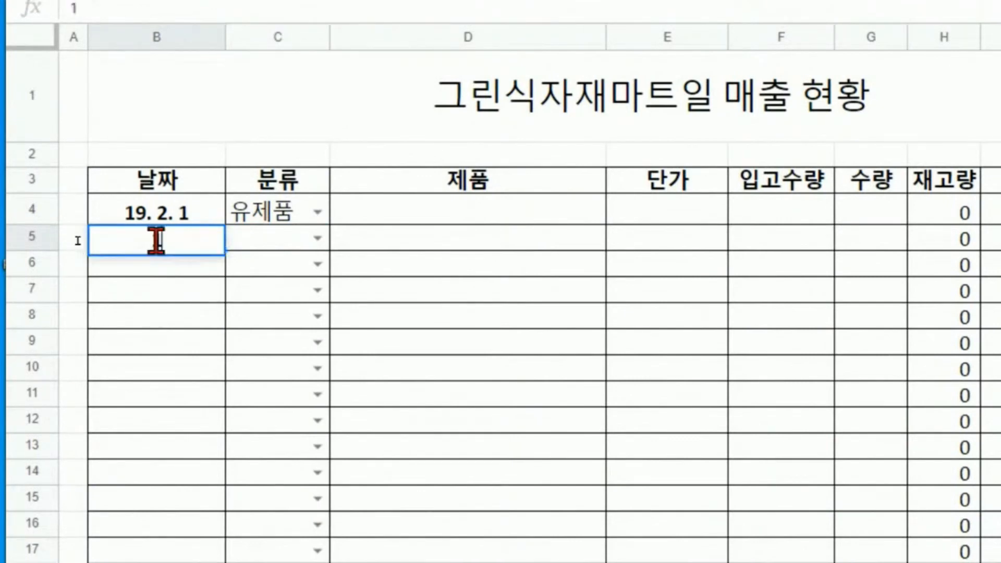
text(9-2-2)
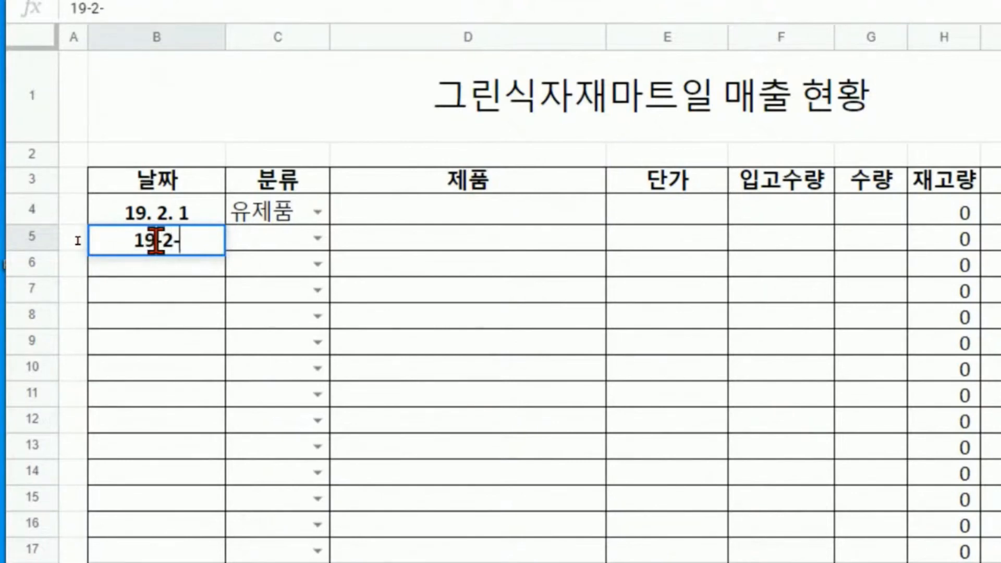
key(Return)
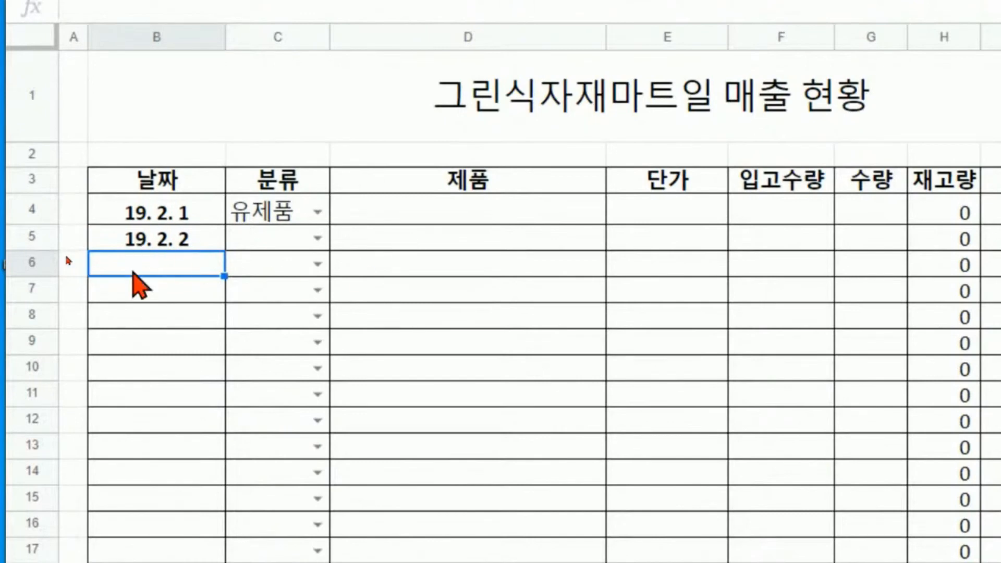
Clear the date from cell B5 of the 날짜 column
click(206, 243)
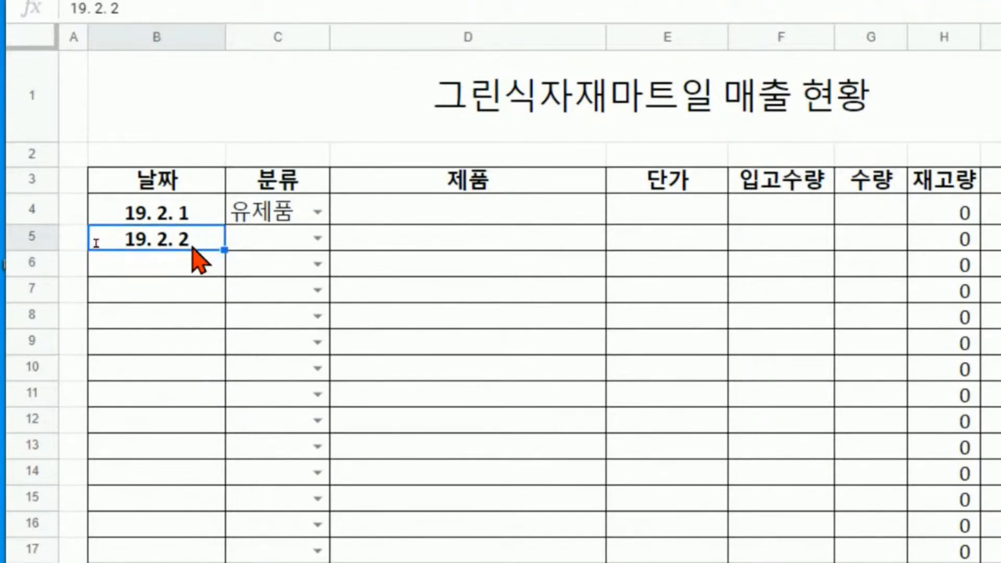
double_click(193, 248)
key(BackSpace)
key(BackSpace)
key(BackSpace)
key(BackSpace)
key(BackSpace)
drag(193, 248, 73, 225)
key(BackSpace)
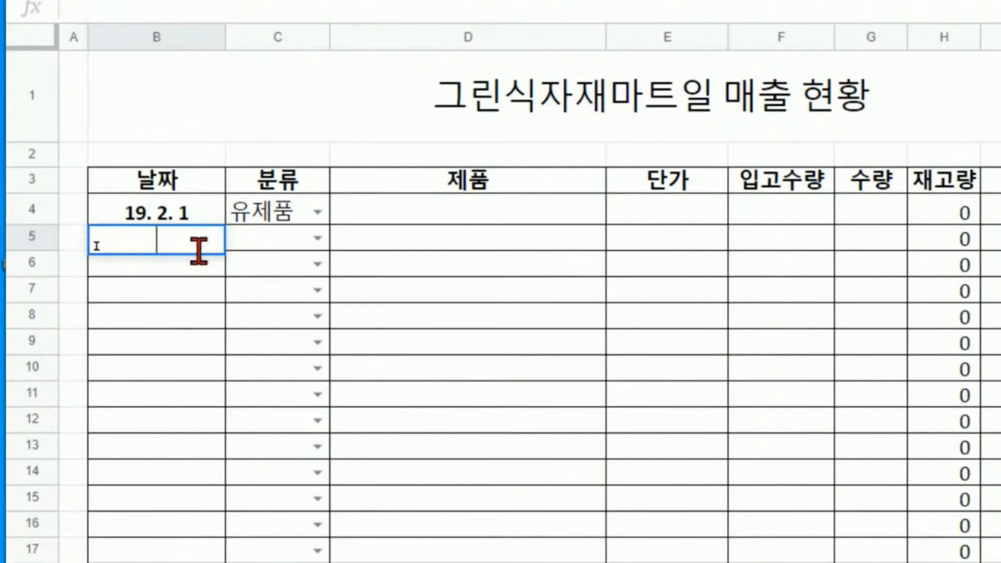
click(267, 136)
click(194, 245)
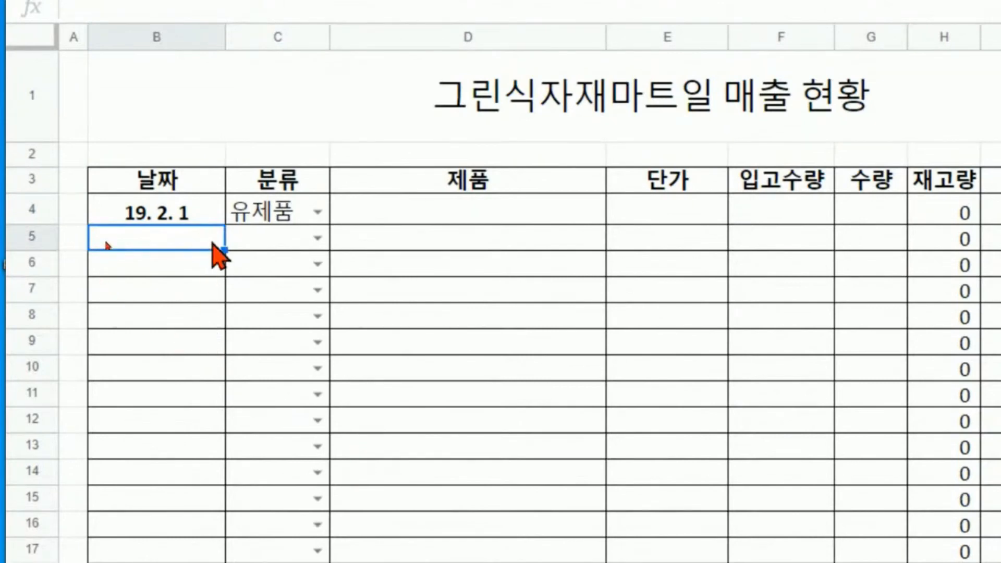
Select the 날짜 cells B5:B11 and set their data validation criteria to 날짜 (date)
drag(212, 244, 208, 396)
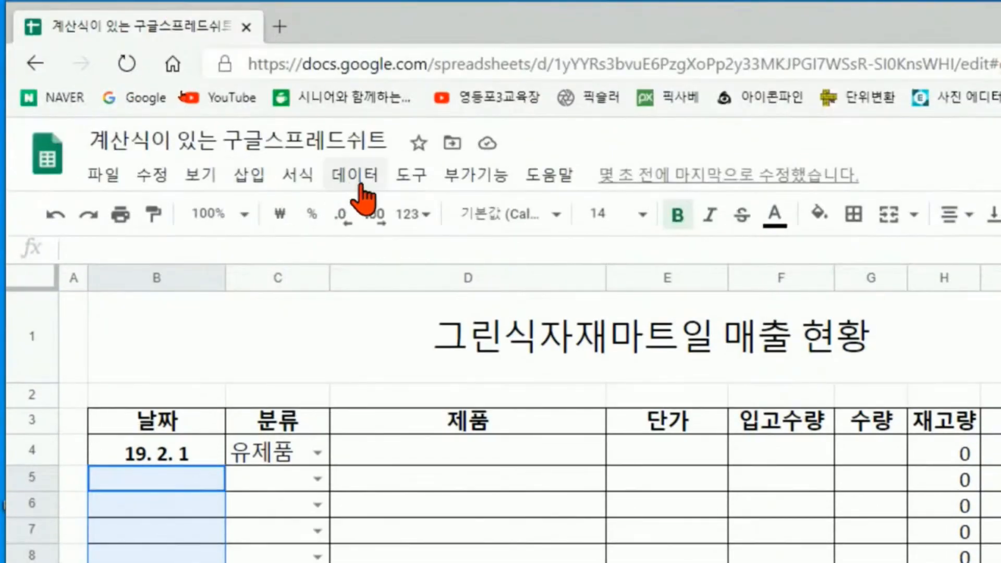
click(362, 180)
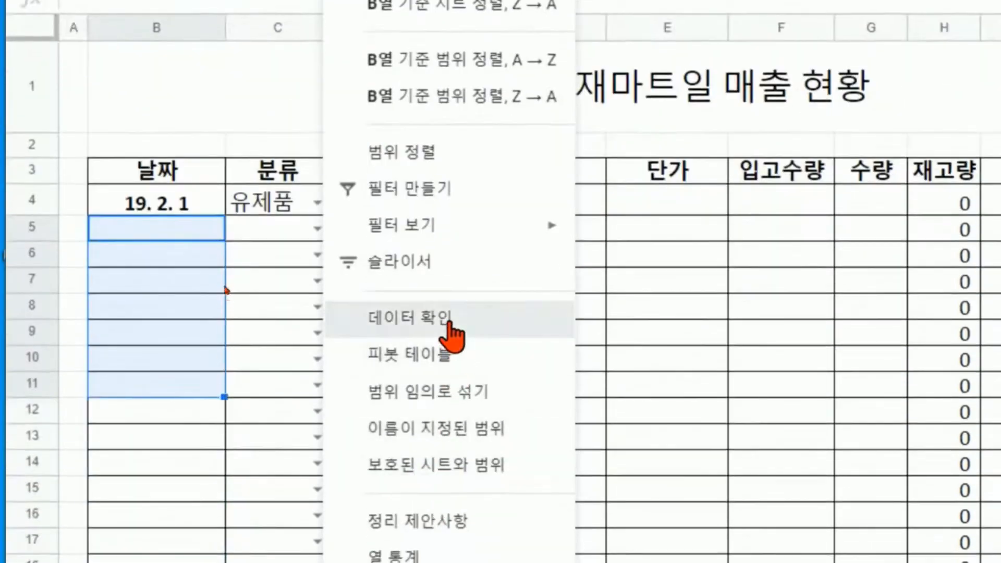
click(451, 329)
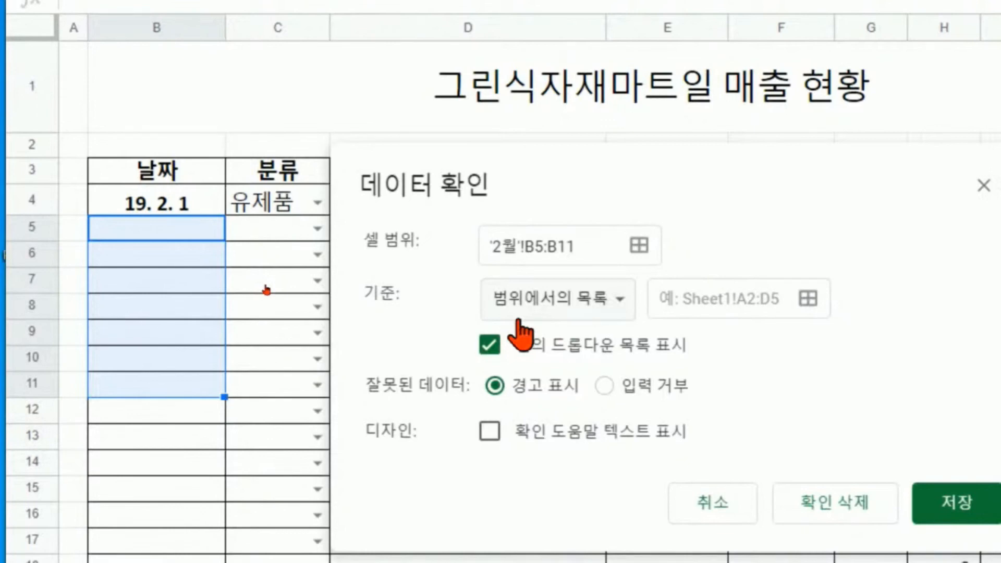
click(615, 304)
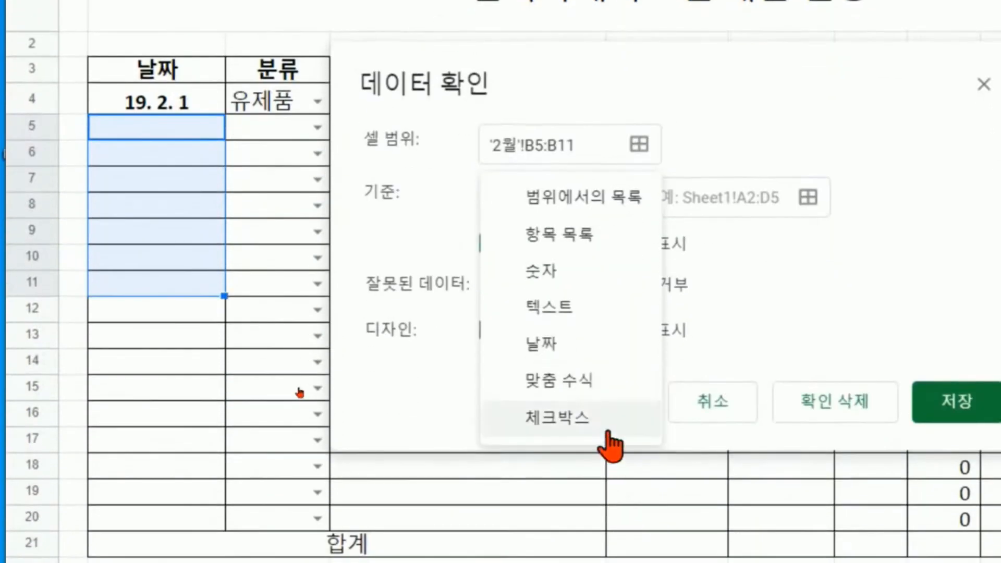
click(544, 353)
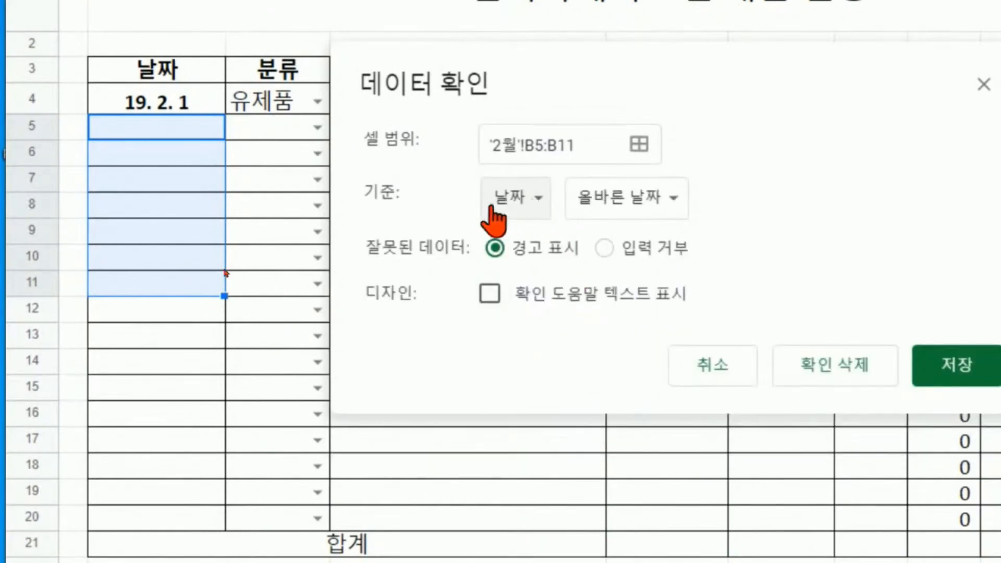
Restrict the date criteria to 사이 (between), with 2019-02-01 as the start and 2019-02-30 as the end
click(673, 201)
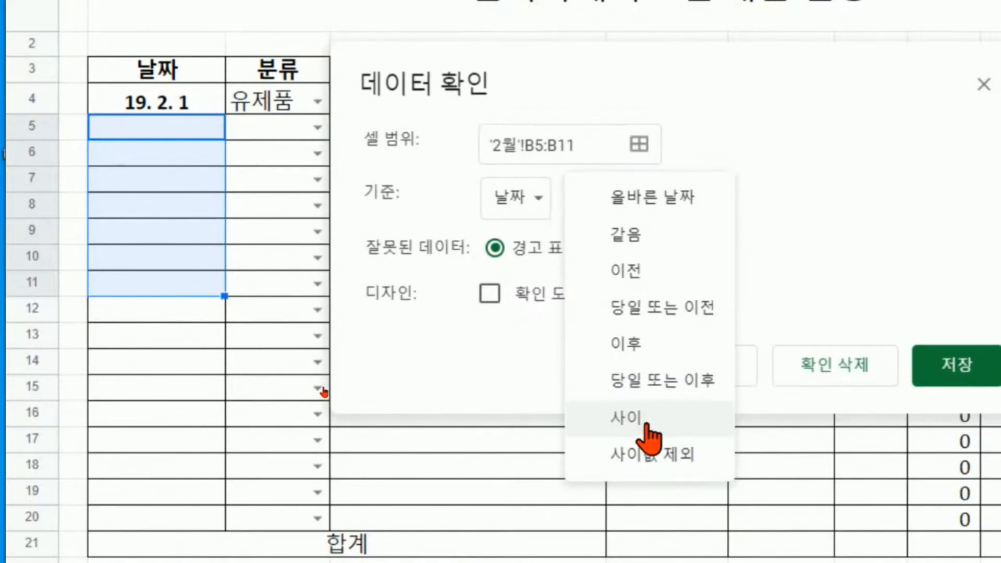
click(646, 419)
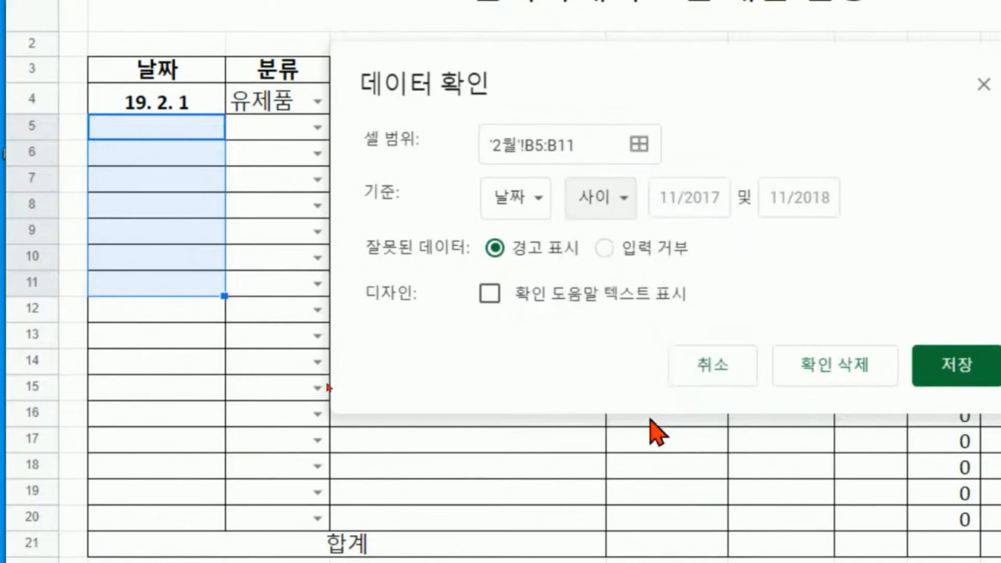
click(709, 203)
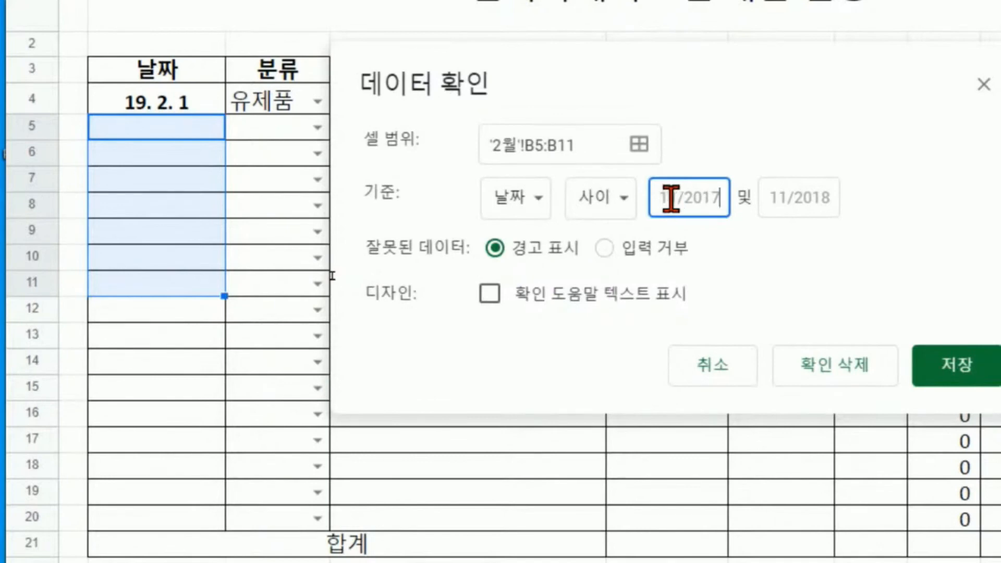
text(201)
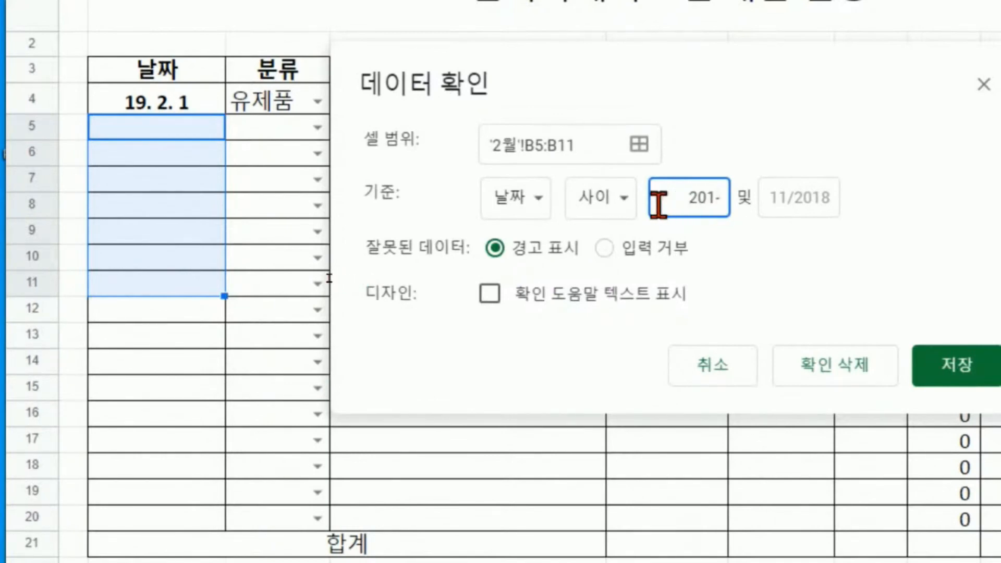
text(9-02-01)
click(782, 199)
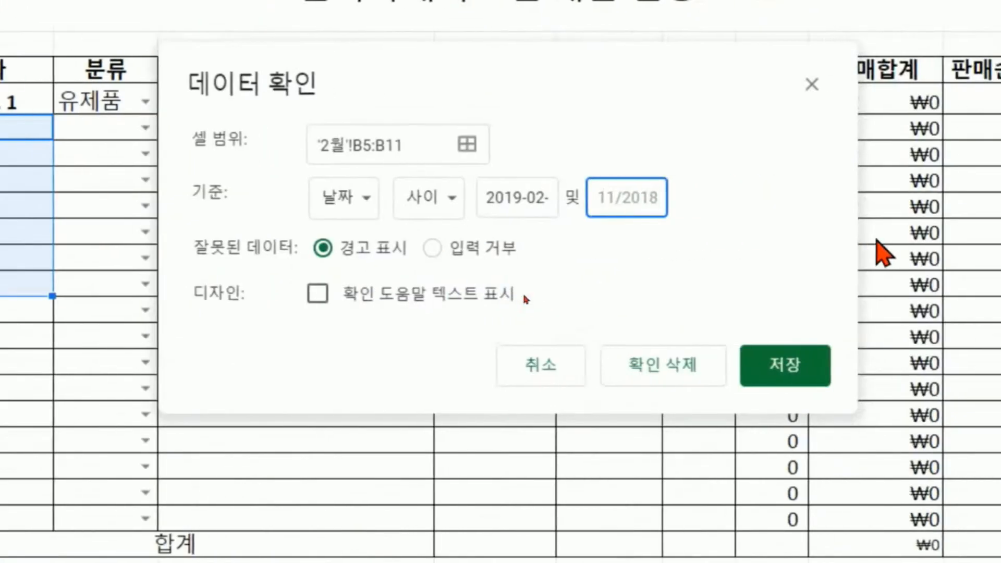
text(2019)
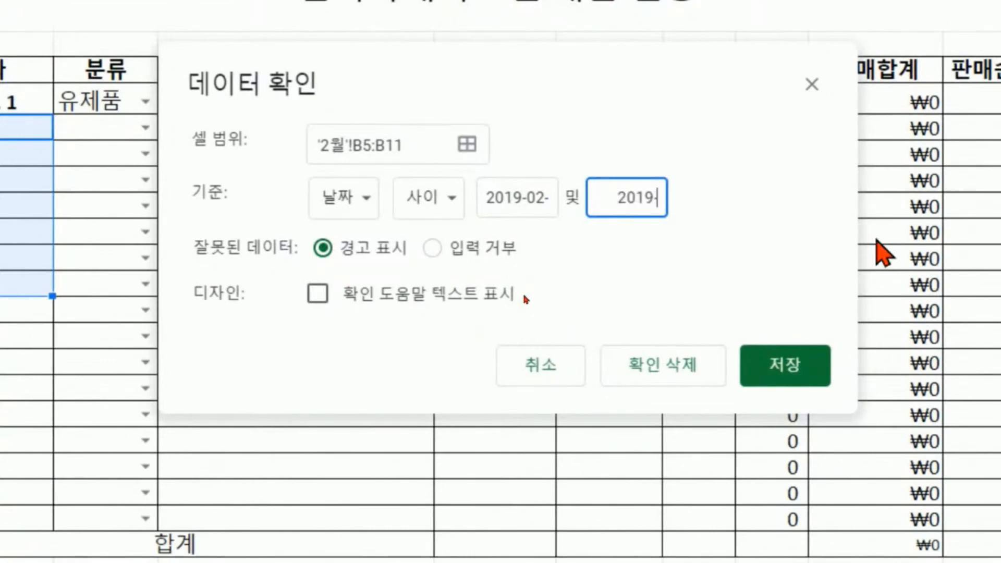
text(-02)
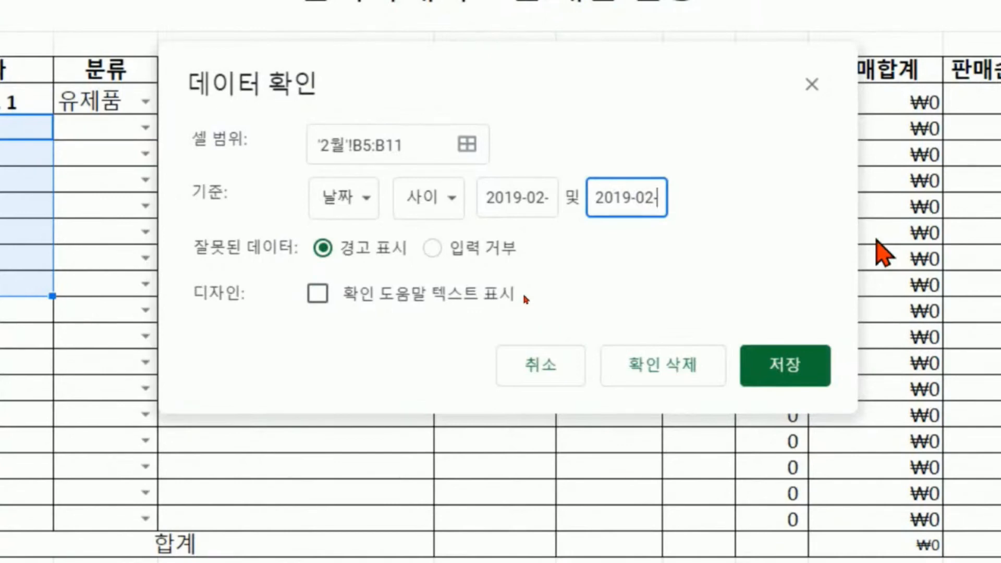
text(-30)
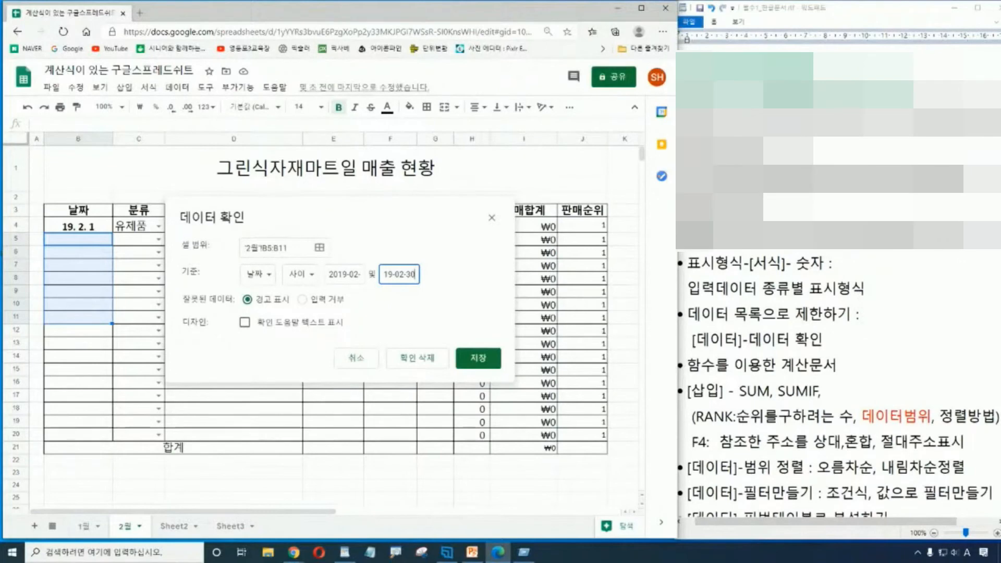
drag(174, 228, 242, 228)
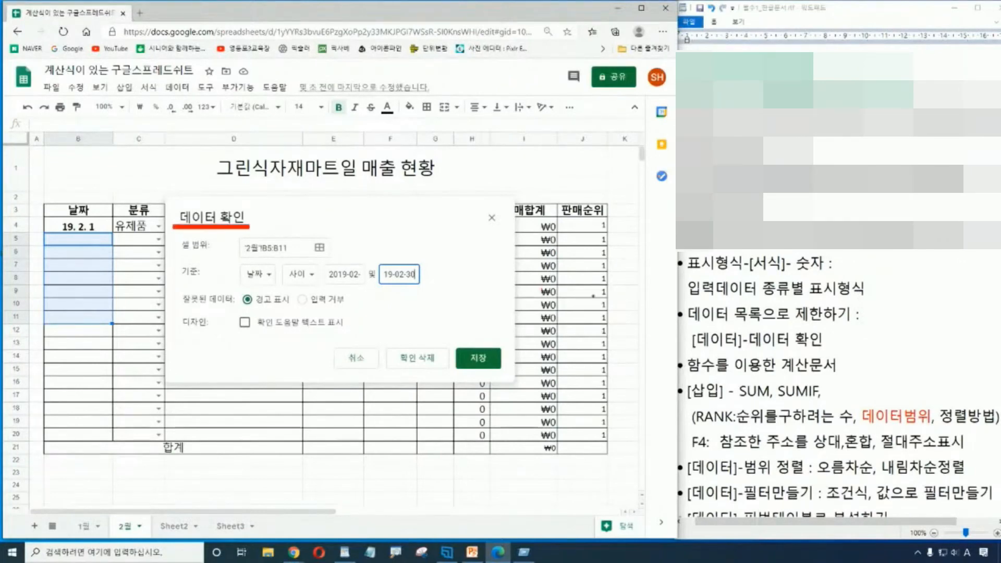
mouse_move(175, 263)
mouse_down()
mouse_move(204, 282)
mouse_move(279, 285)
mouse_up()
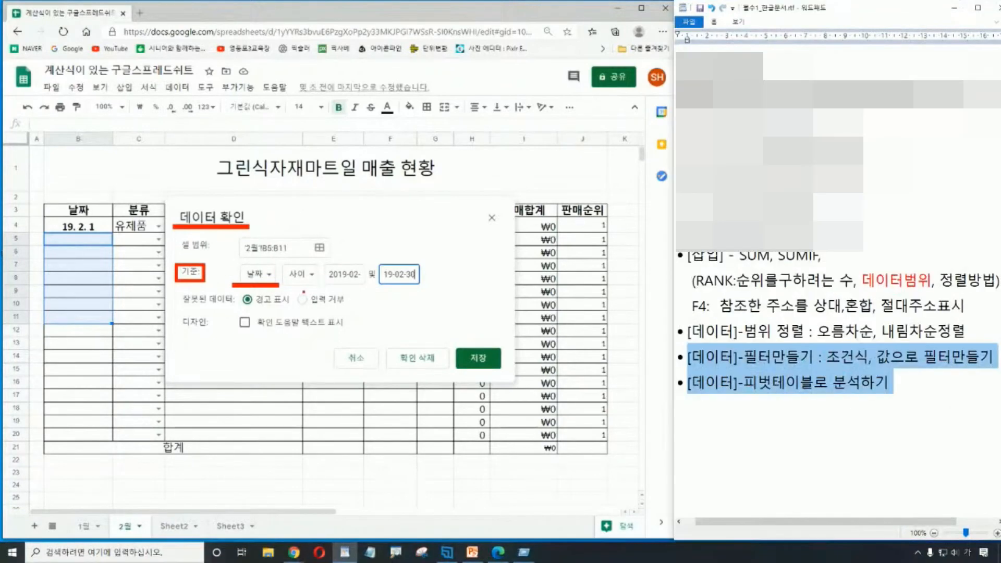
Save the date validation rule for the 날짜 cells B5:B11
drag(284, 286, 430, 287)
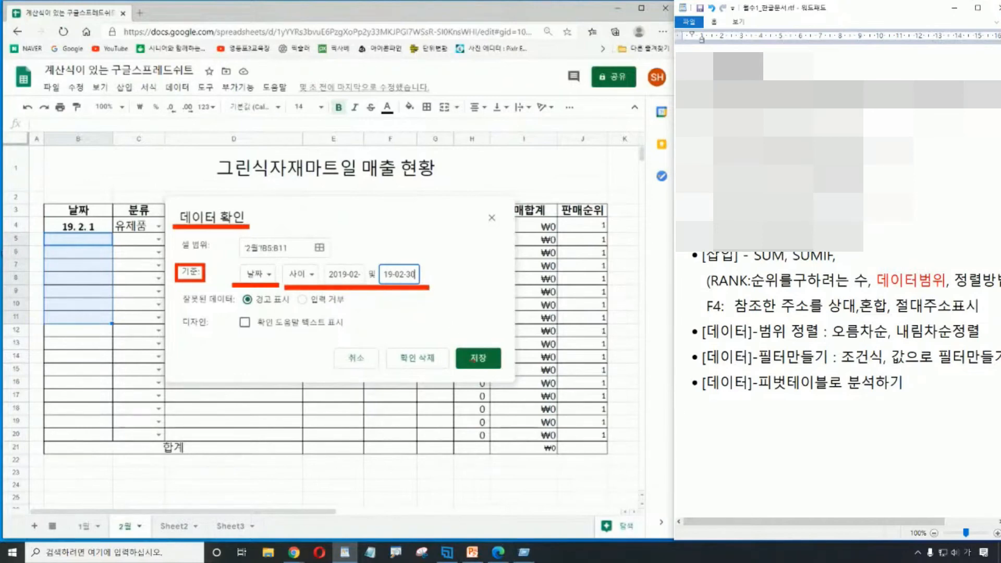
key(Escape)
click(478, 358)
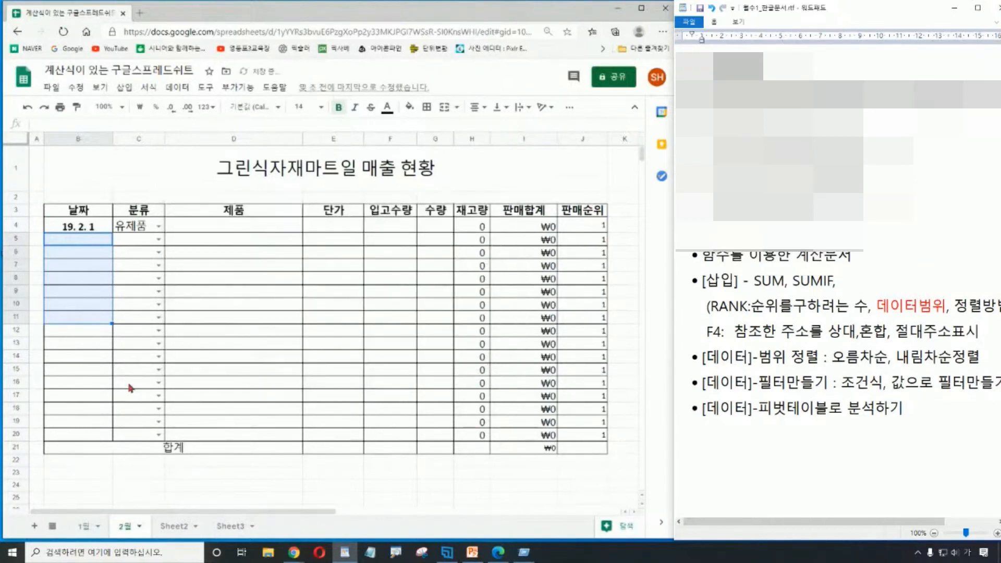
click(164, 487)
Enter the date 2019-03-01 in cell B5 to test the date restriction
click(91, 239)
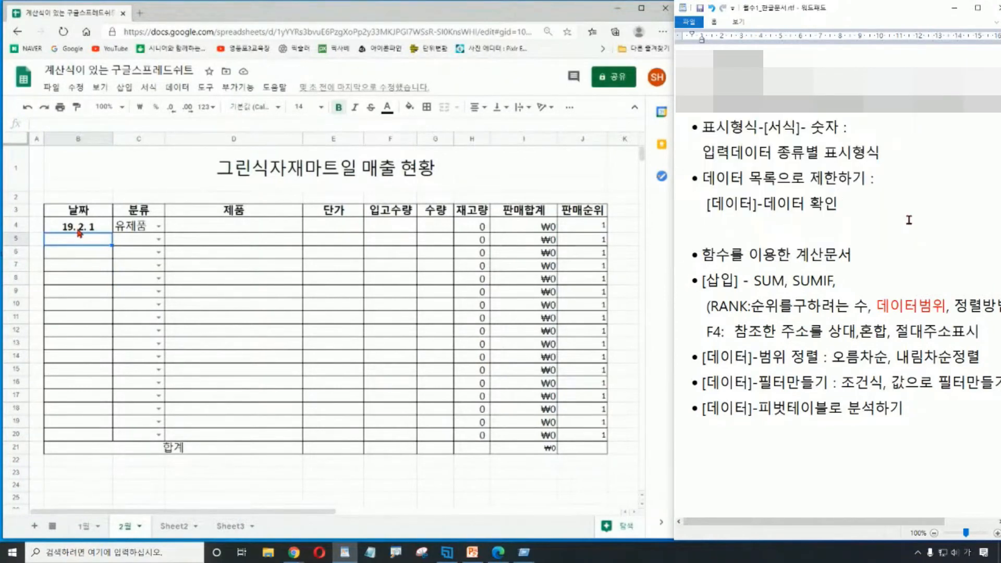
text(2019-03)
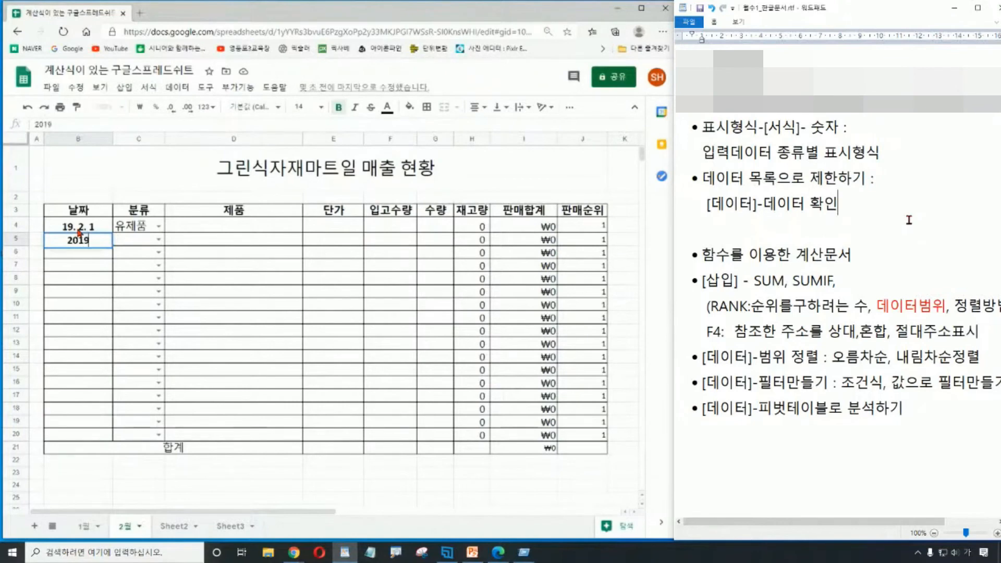
text(-01)
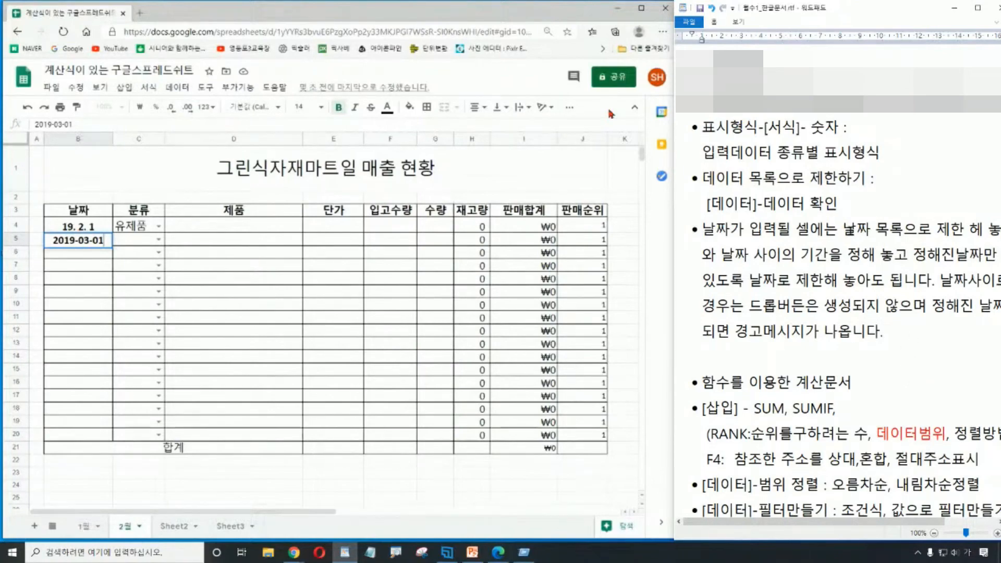
Switch to the WordPad notes, delete the phrase "날짜가 입력될 셀에는" and remove that paragraph's bullet and indent
drag(841, 230, 709, 230)
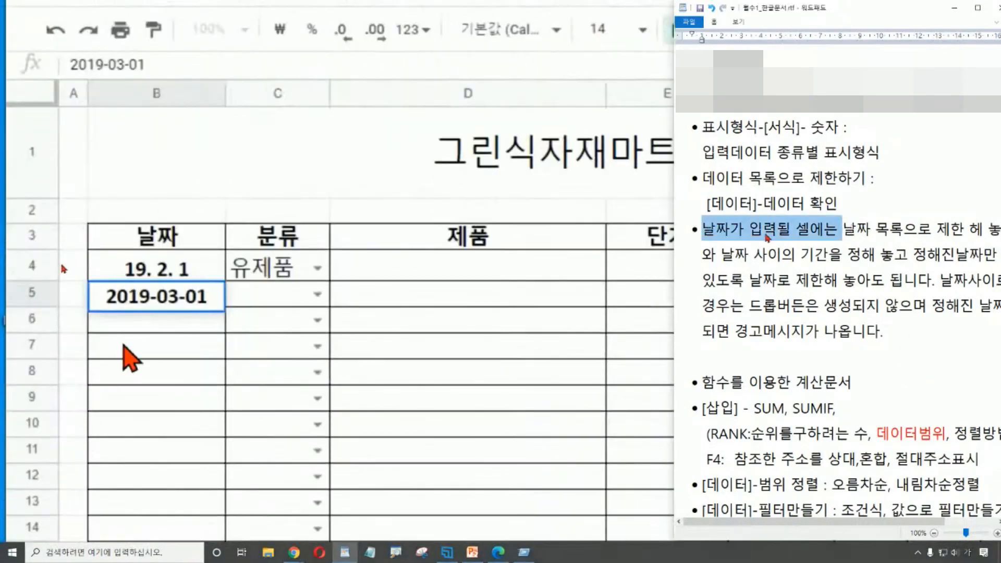
key(Delete)
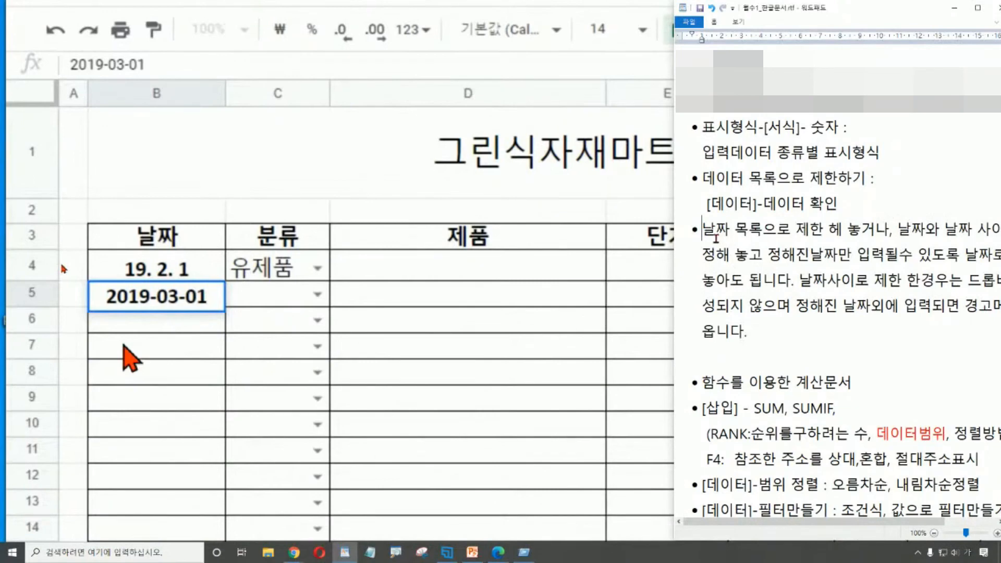
key(BackSpace)
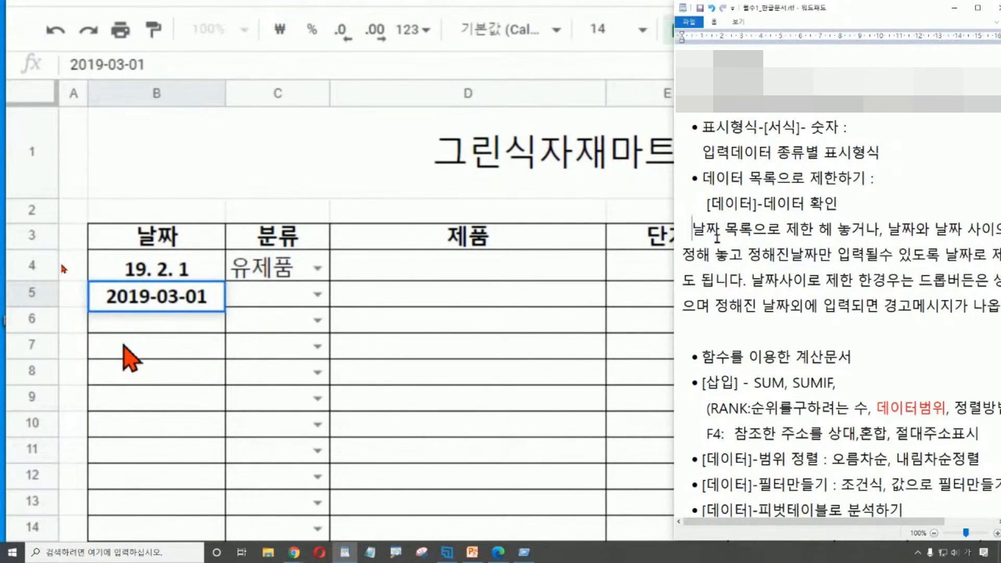
key(ctrl+z)
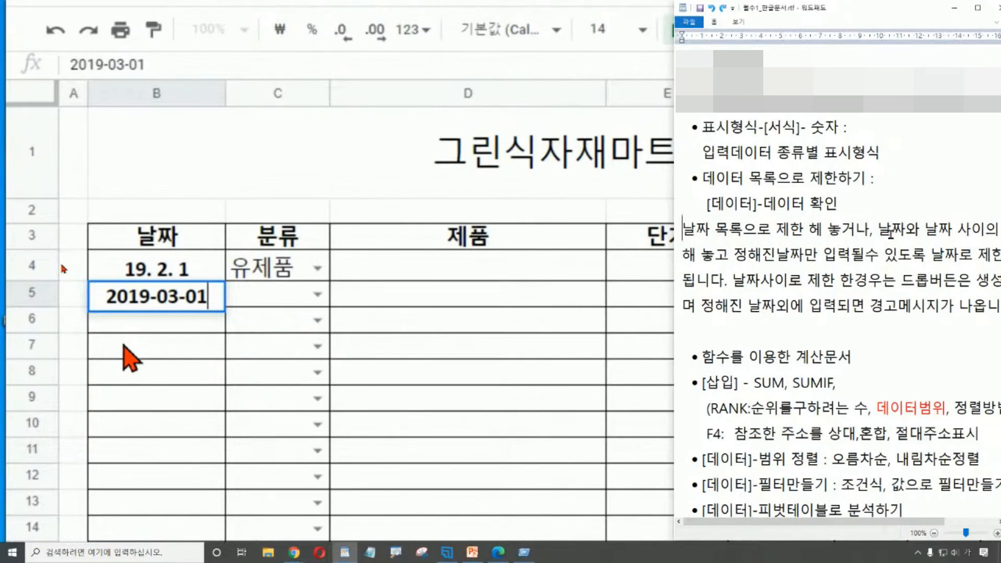
Correct "헤 놓거나" to "해 놓거나" in the note and start a new line at "날짜와 날짜 사이의"
drag(809, 230, 823, 231)
text(해)
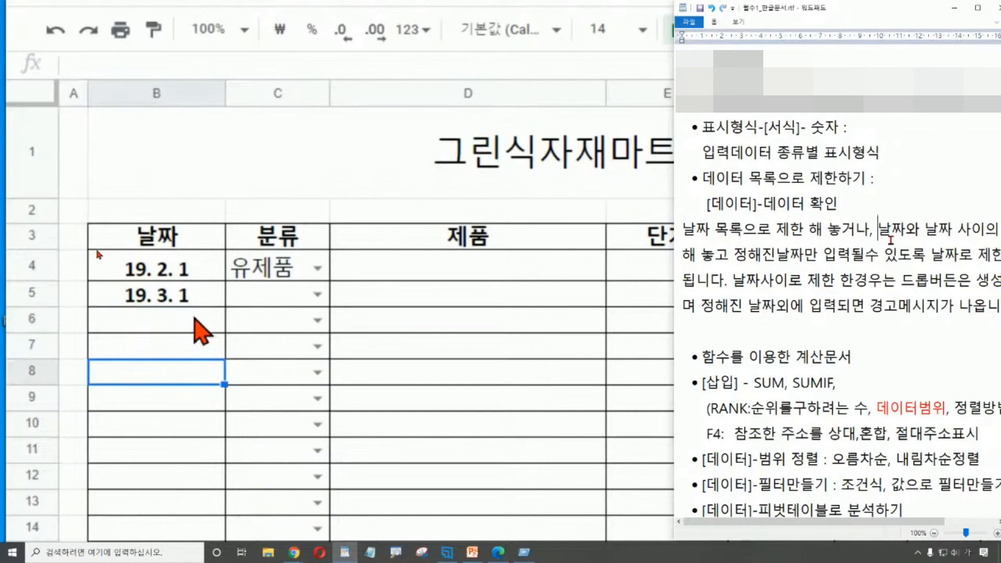
click(891, 239)
key(Return)
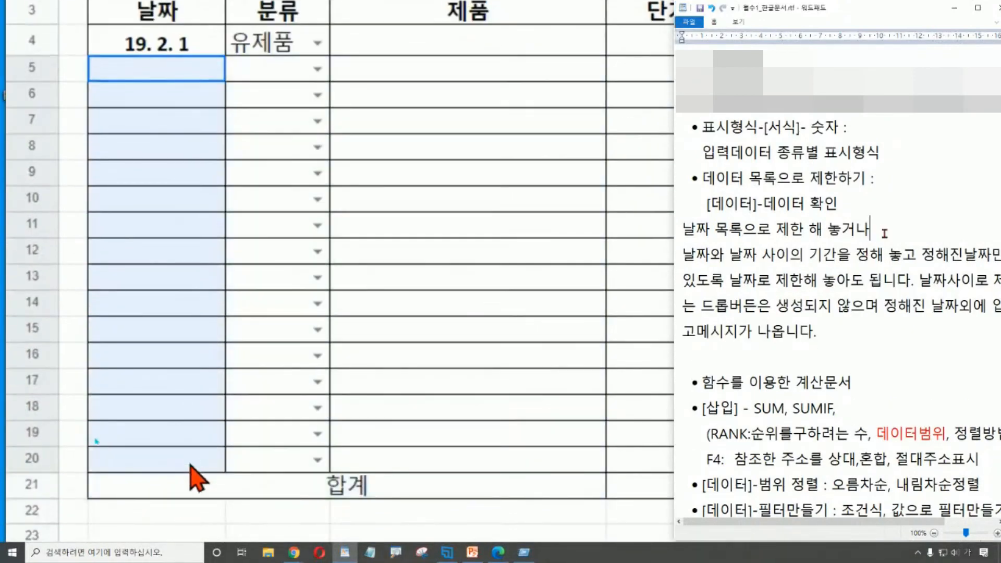
Add "(따로 목록 만든 후)" after "날짜 목록으로 제한 해 놓거나" in the notes
text(따로 목)
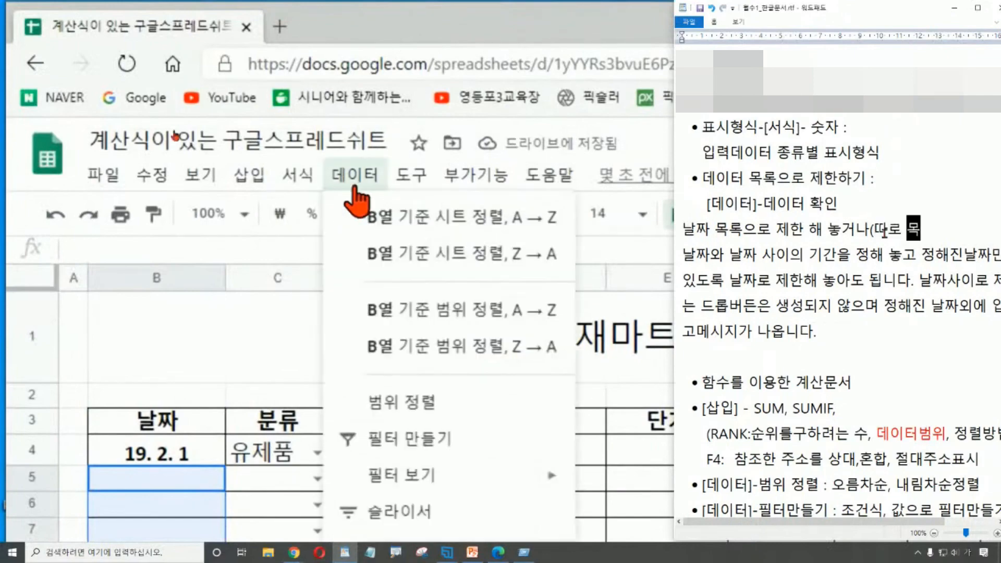
text(록으ㄹ 만드)
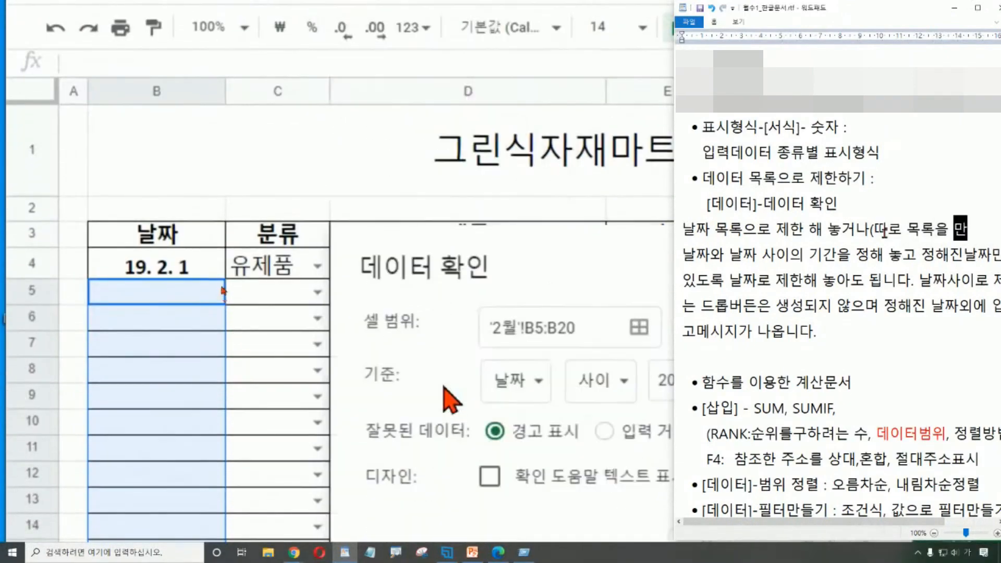
key(BackSpace)
key(BackSpace)
key(BackSpace)
key(BackSpace)
key(BackSpace)
text(만들기)
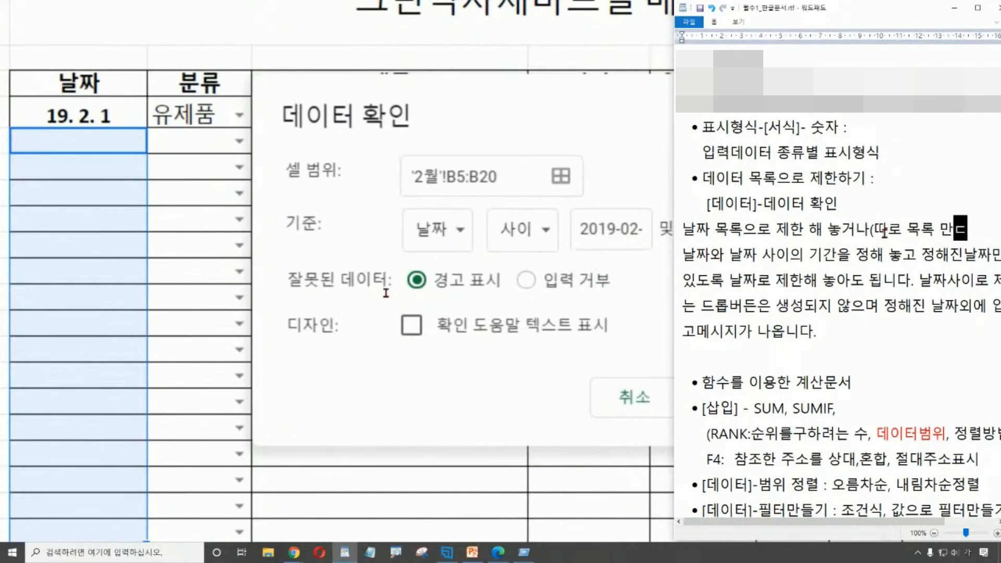
text())
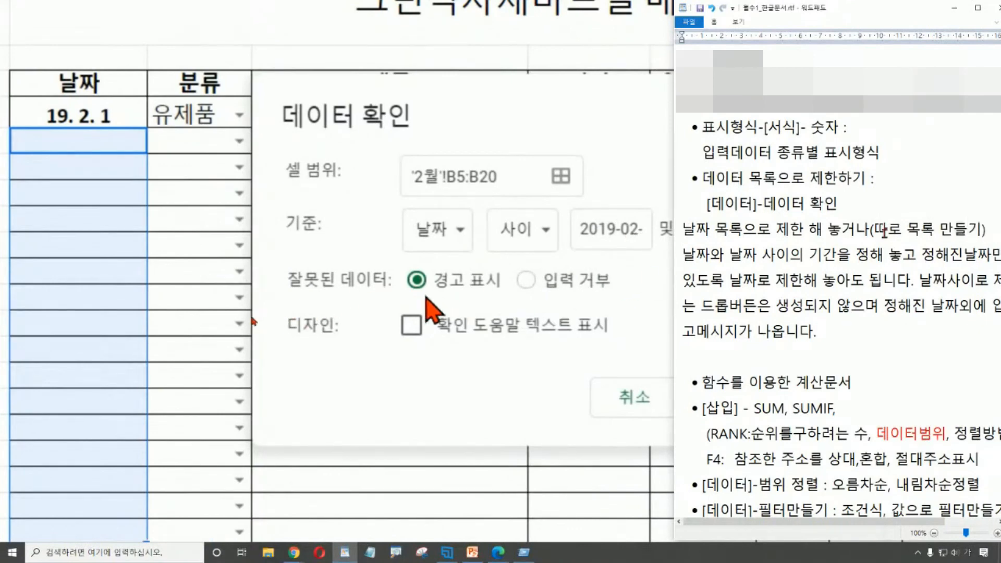
drag(942, 229, 969, 229)
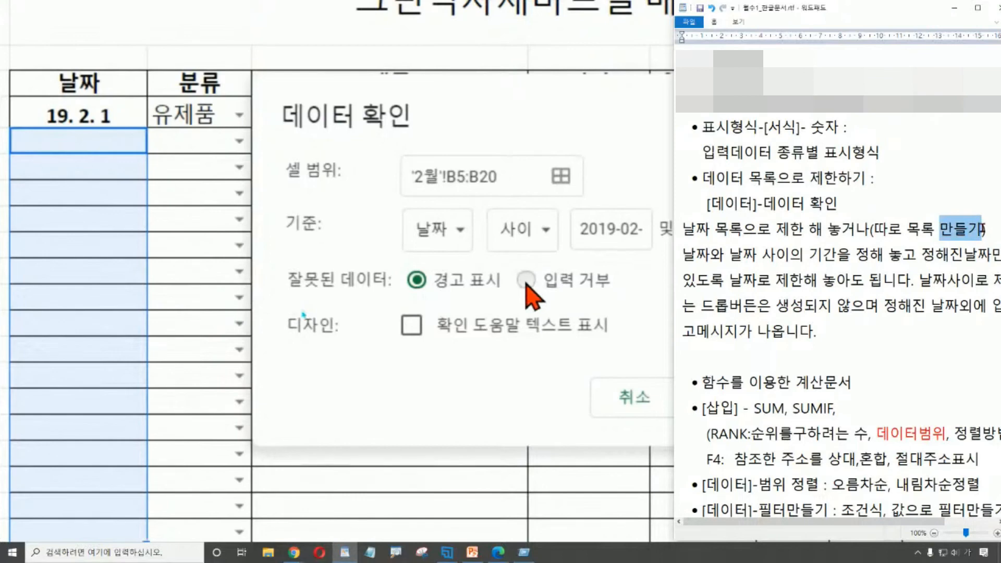
text(든 후)
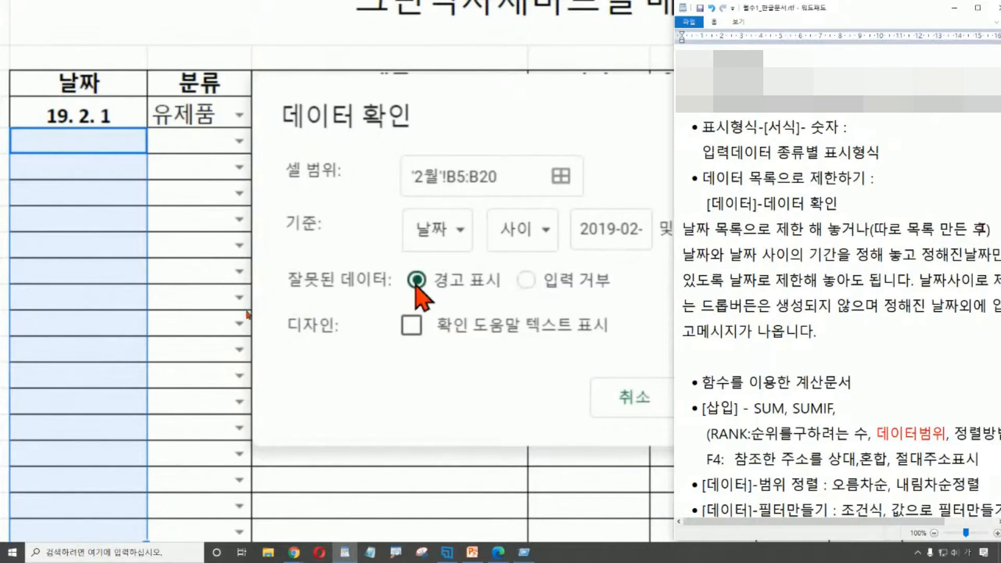
Mark the note lines beginning "날짜 목록으로" and "날짜와 날짜 사이의" with a leading asterisk
click(880, 305)
click(685, 234)
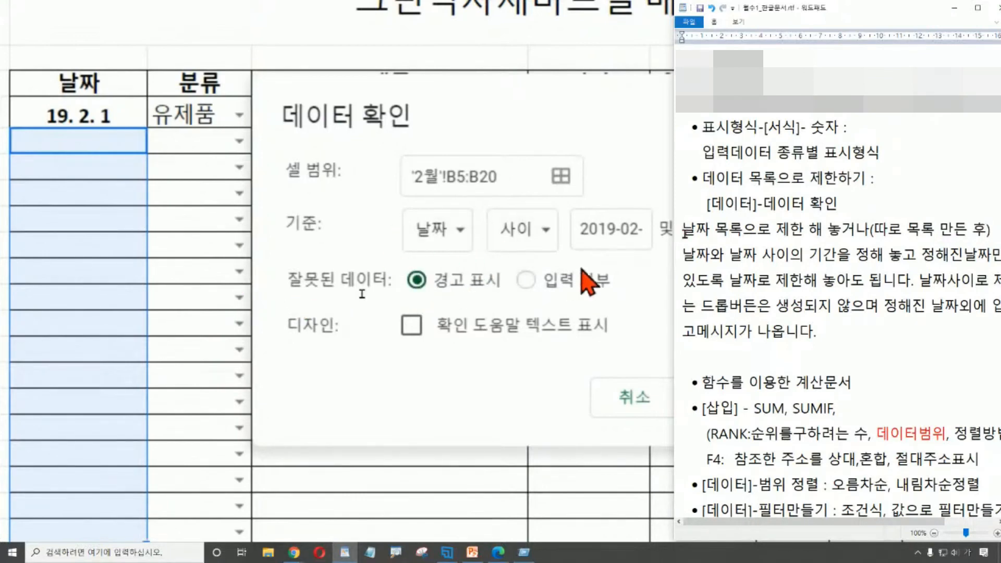
text(*)
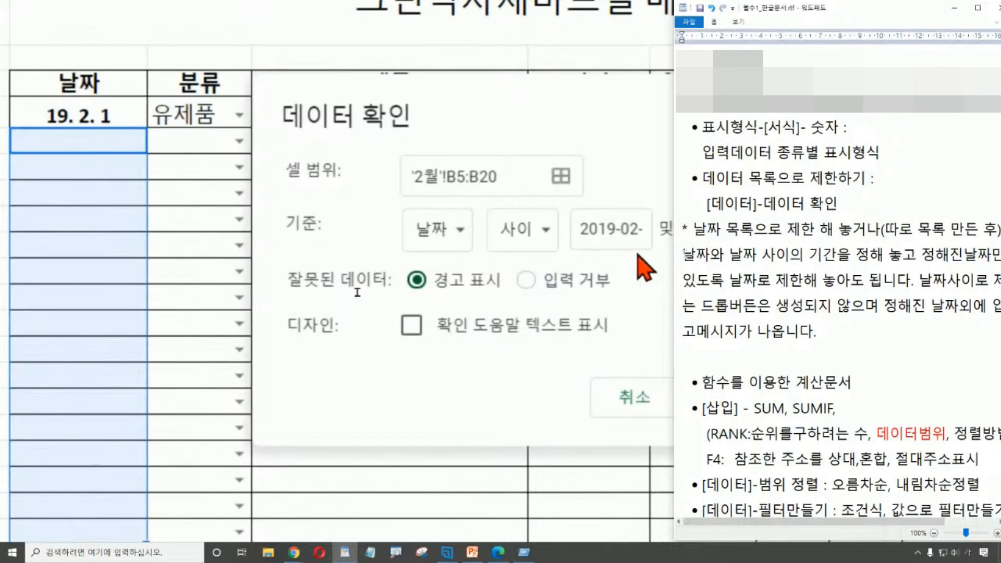
click(684, 254)
text(*)
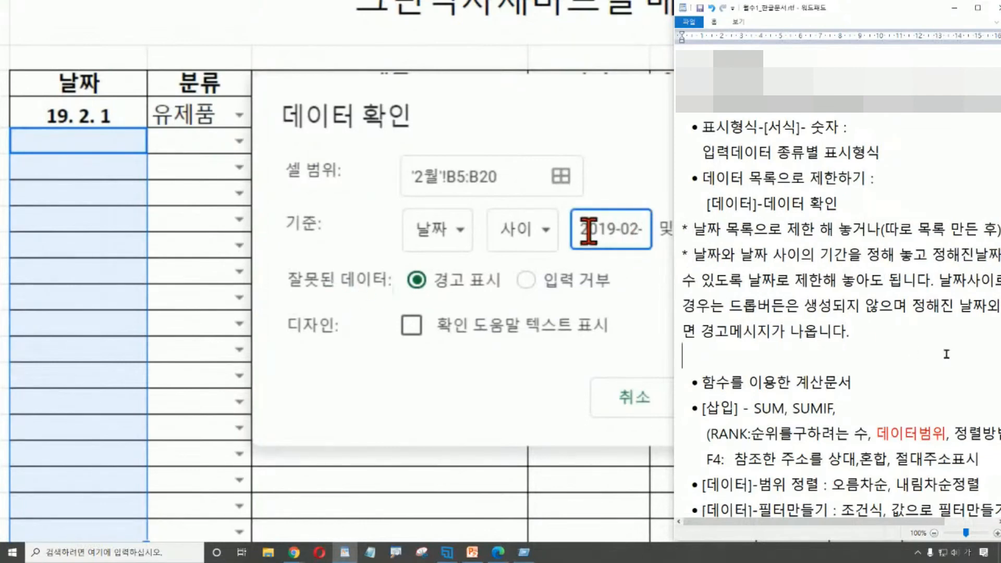
Change "정해 놓고" to "정해 놓기" in the second note and start a new line at "정해진날짜만"
double_click(916, 254)
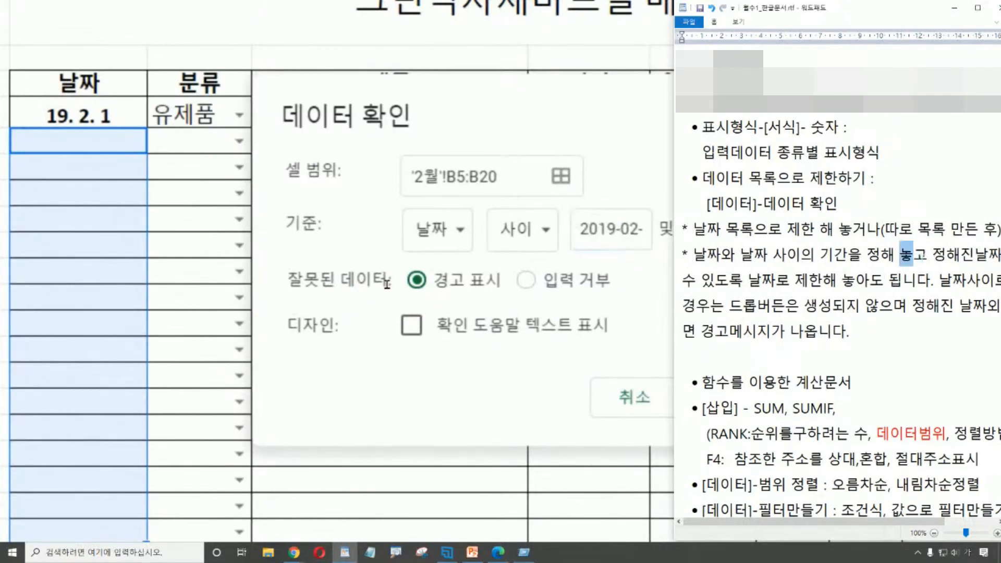
text(오)
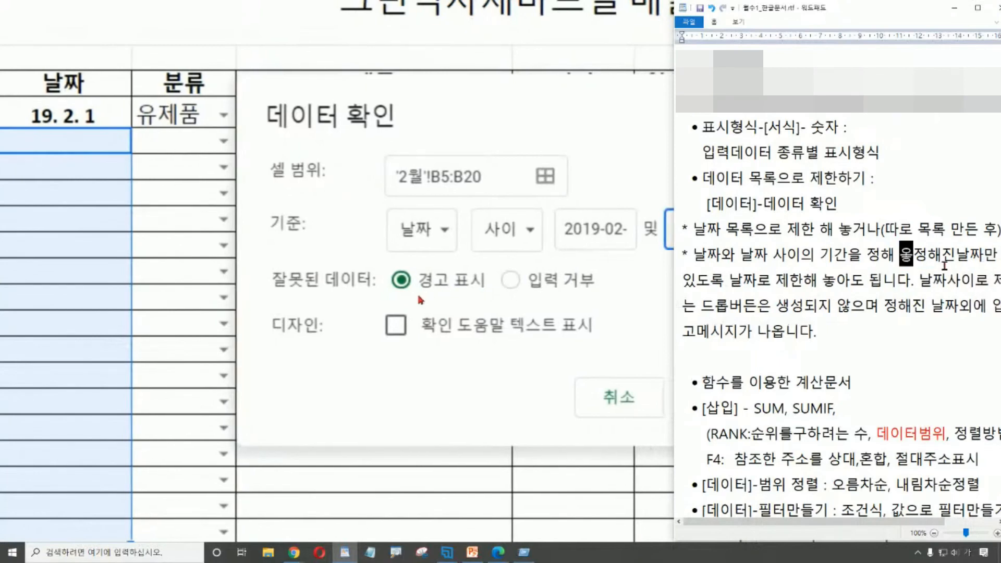
text(ㅗㅎ)
key(BackSpace)
key(BackSpace)
key(BackSpace)
text(놓기)
key(Return)
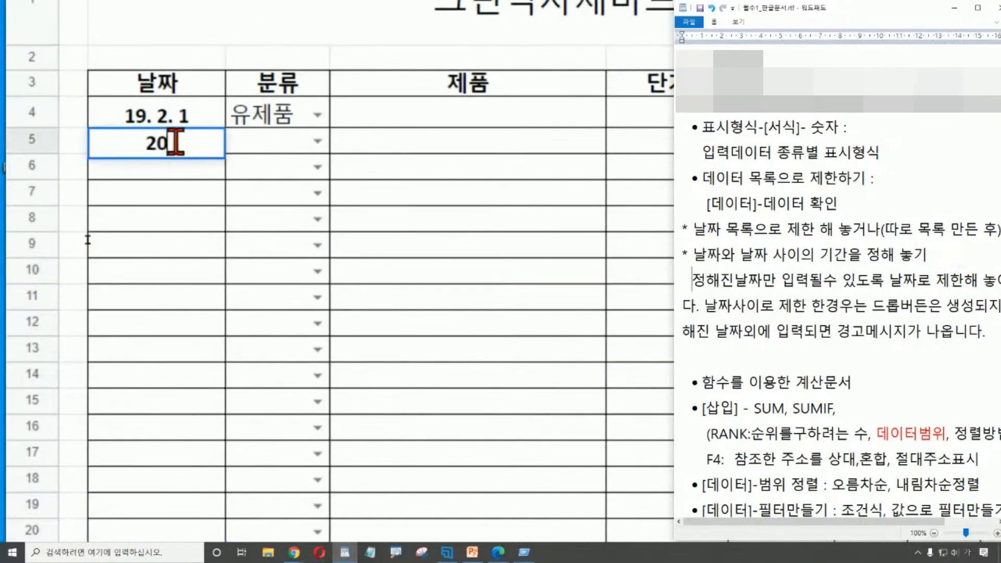
Start a new indented line at "제한해 놓아도 됩니다" in the second note
key(ctrl+Right)
key(ctrl+Right)
key(ctrl+Right)
key(ctrl+Right)
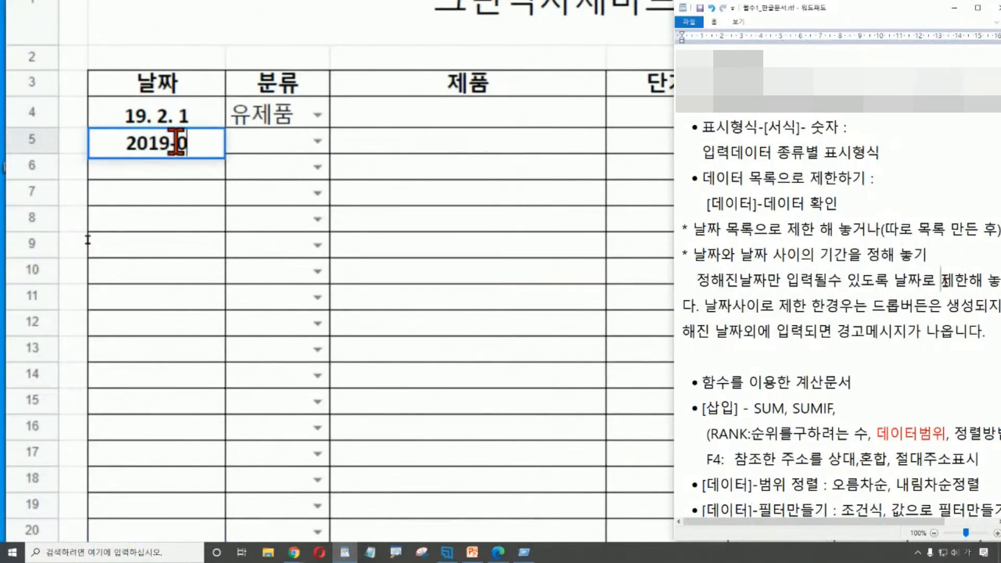
key(Return)
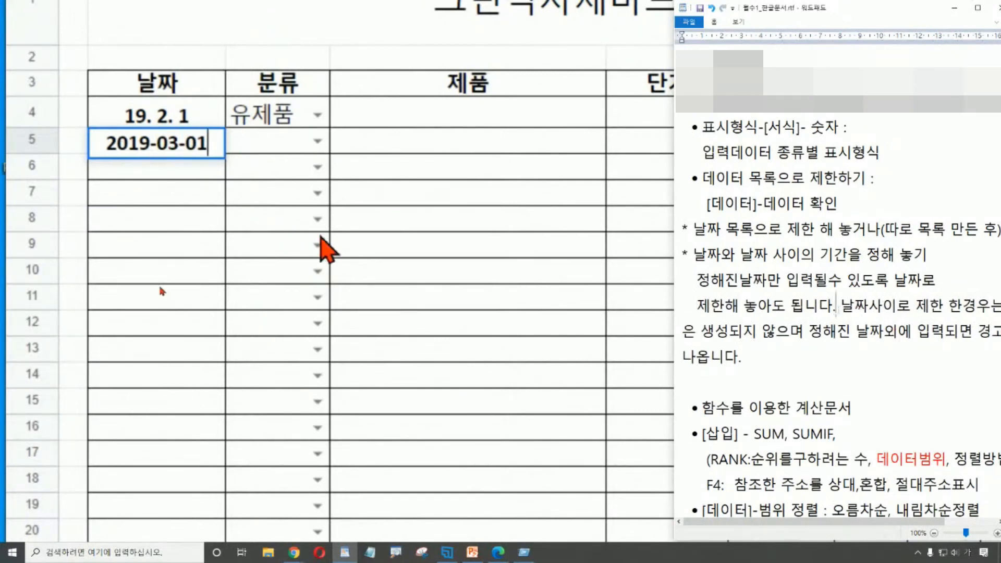
Delete the sentence "정해진날짜만 입력될수 있도록 날짜로 제한해 놓아도 됩니다." and break the remaining text before "않으며" and "경고메시지가"
drag(836, 305, 697, 280)
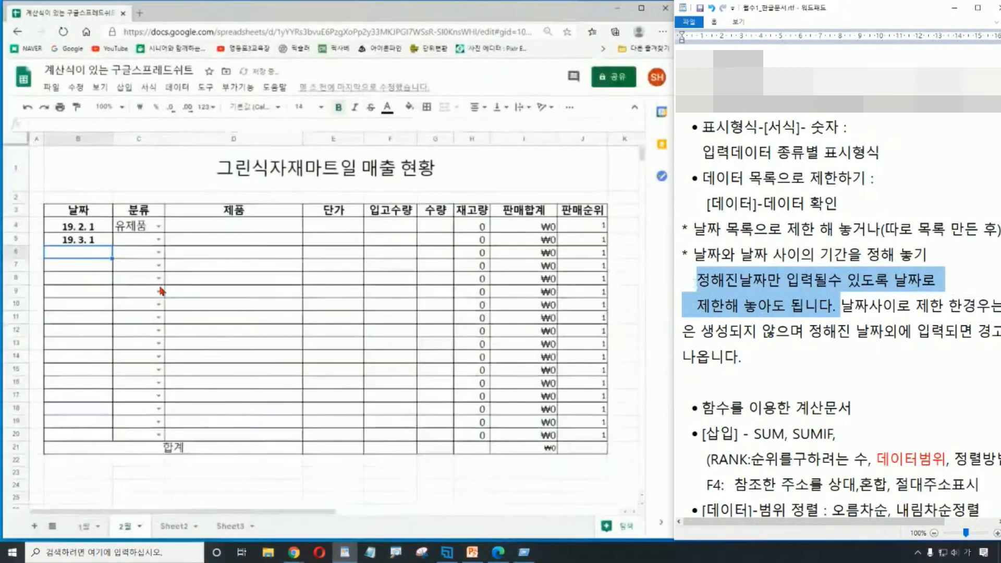
key(Delete)
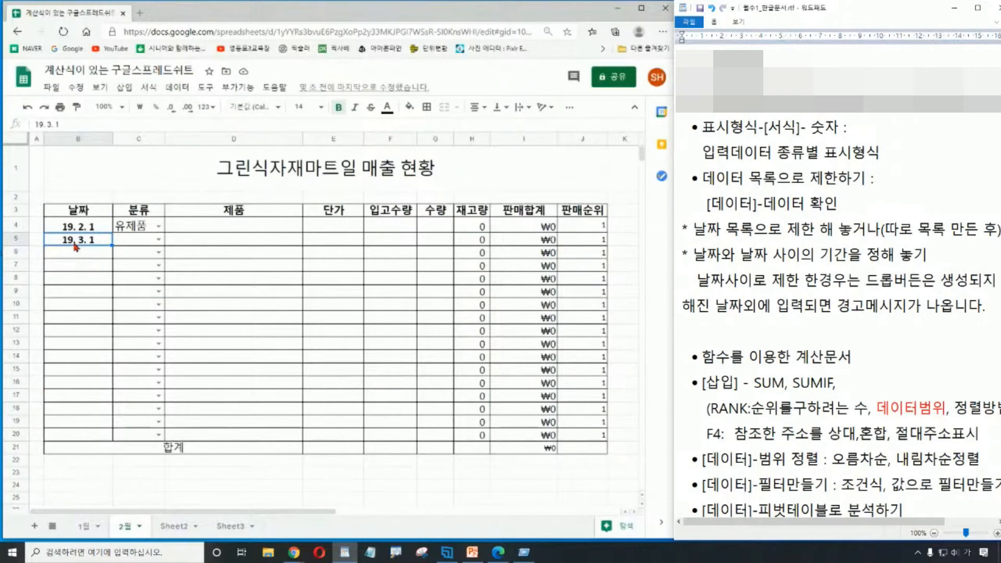
text(않으며 정)
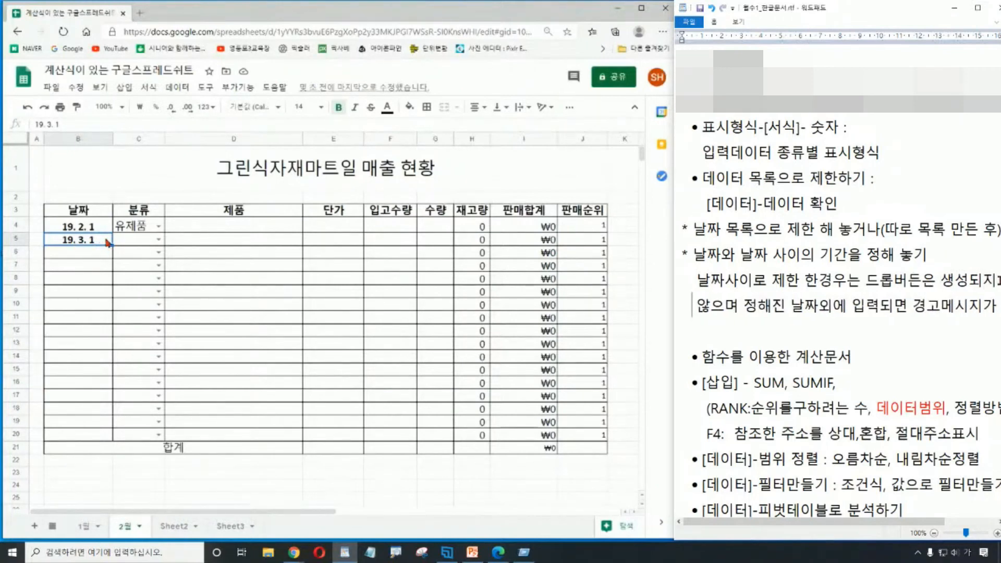
click(910, 307)
key(Return)
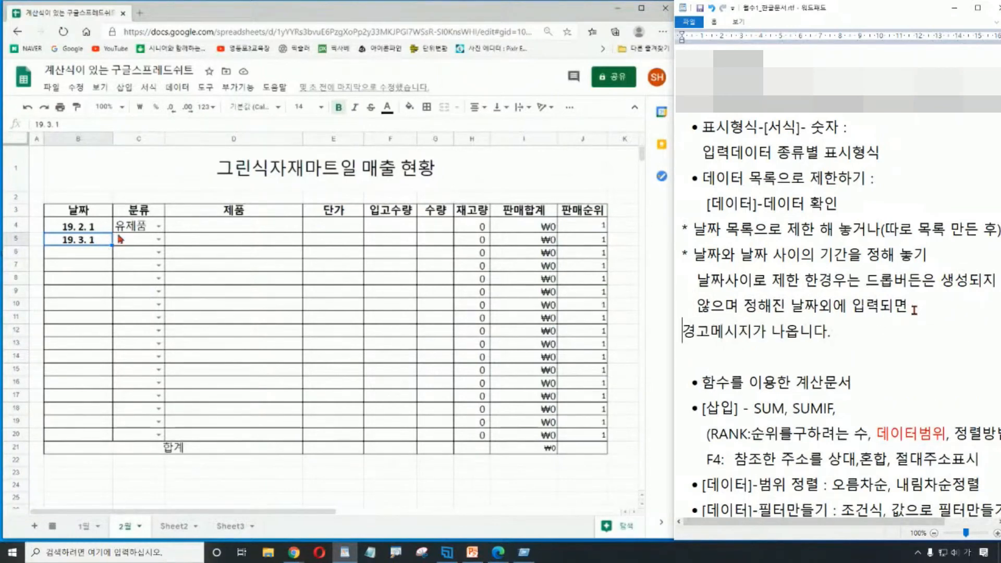
Remove the blank line below the second note and move "(따로 목록 만든 후)" onto its own line
key(Down)
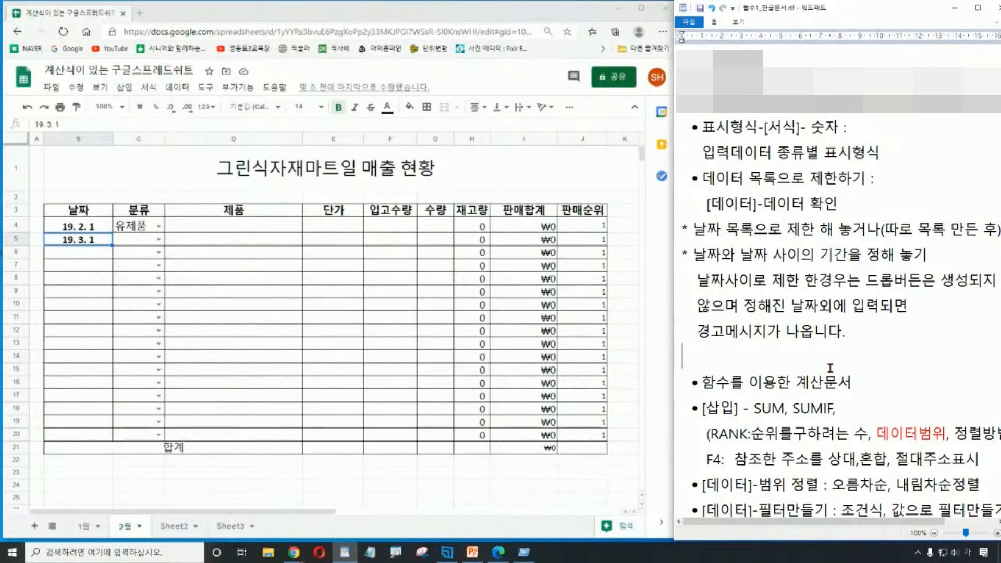
key(BackSpace)
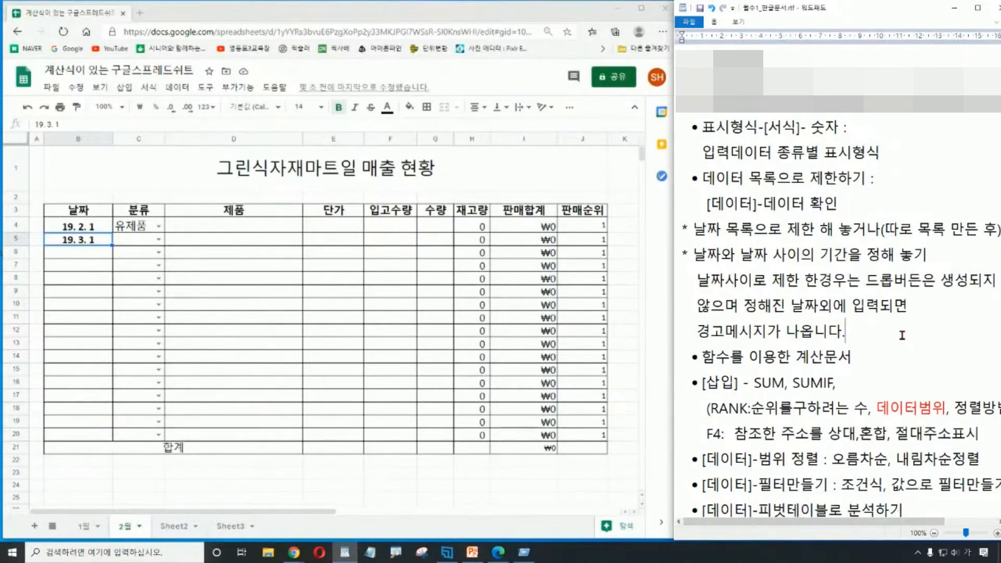
click(882, 229)
key(Return)
key(End)
Switch to the Google Sheets 2월 sheet and select the category list in M3:M8
scroll(414, 516, right, 3)
scroll(415, 516, right, 2)
drag(456, 216, 452, 285)
Replace "해 놓거나" with "하기" in the first WordPad note so it reads "날짜 목록으로 제한 하기"
drag(842, 229, 827, 231)
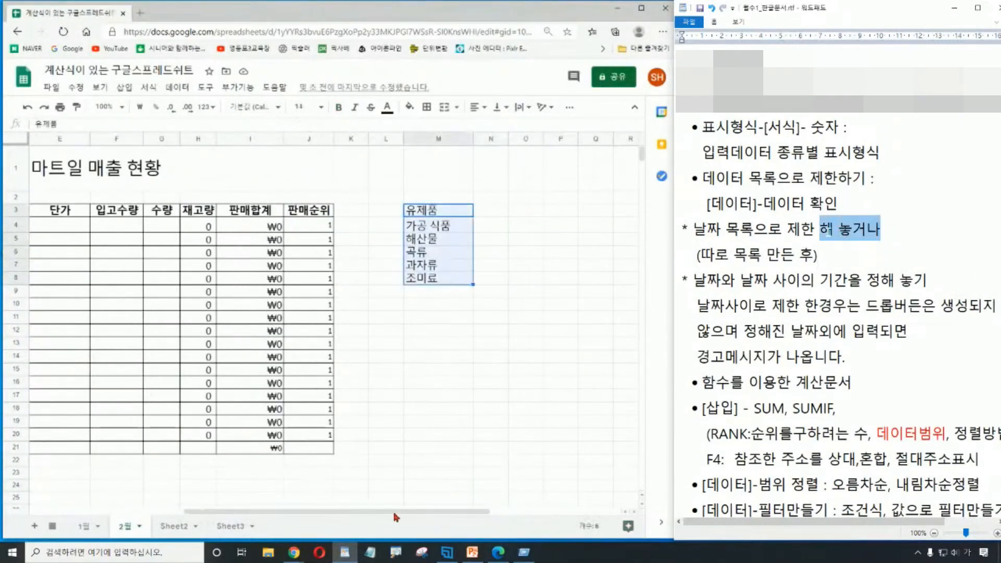
drag(361, 514, 206, 513)
text(하기)
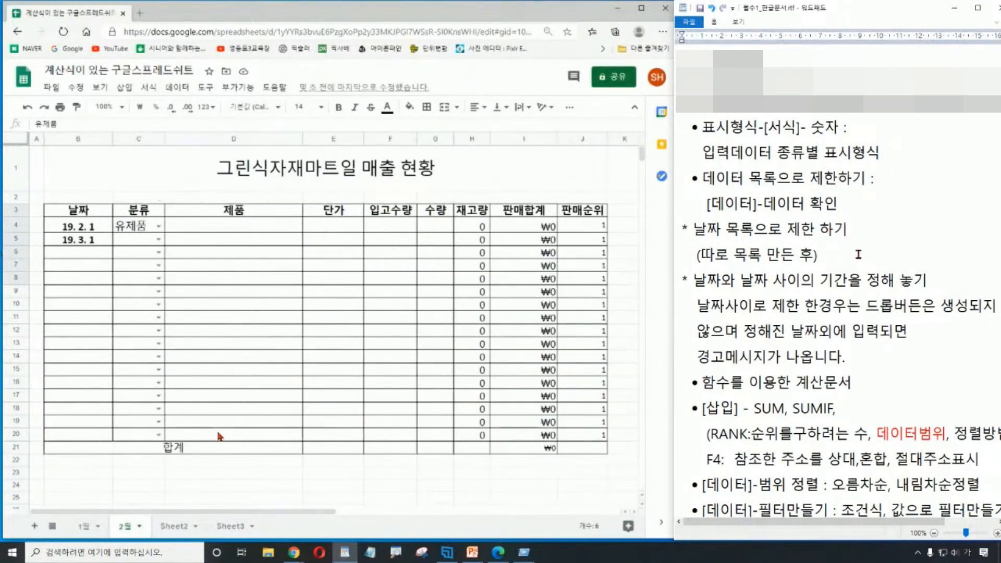
Open the data validation settings for the 분류 cells C4:C20 on the 2월 sheet
drag(148, 226, 155, 432)
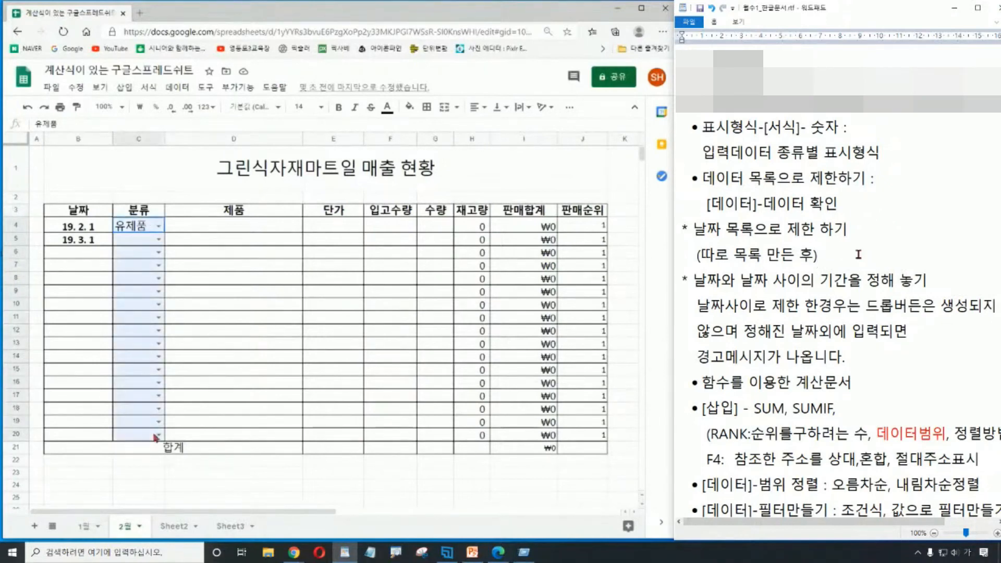
click(149, 88)
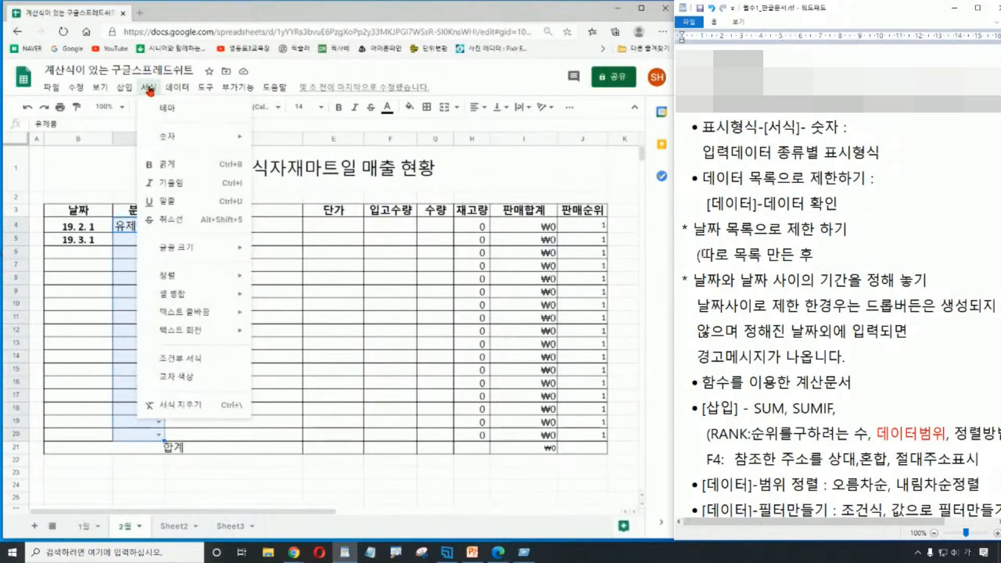
click(177, 87)
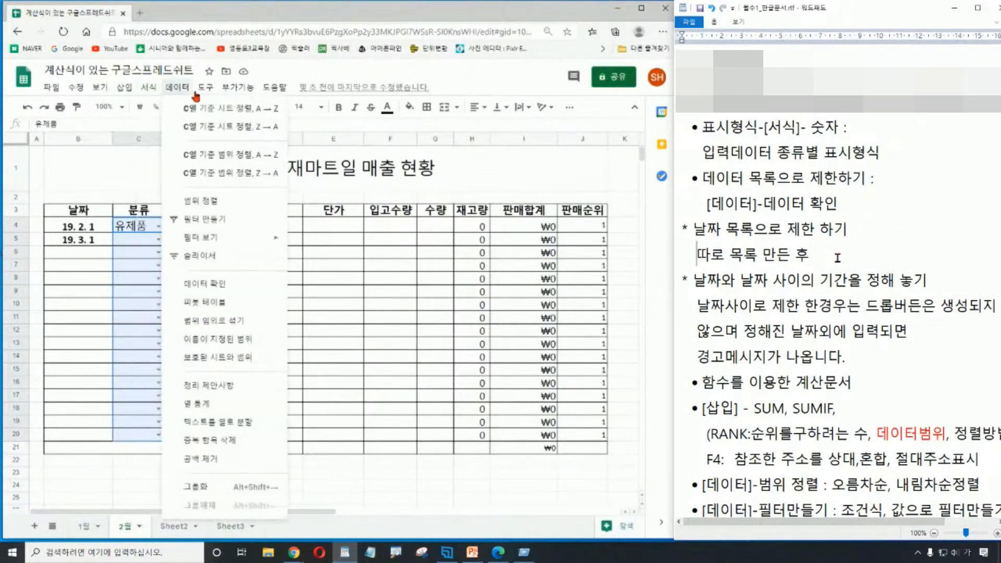
click(210, 285)
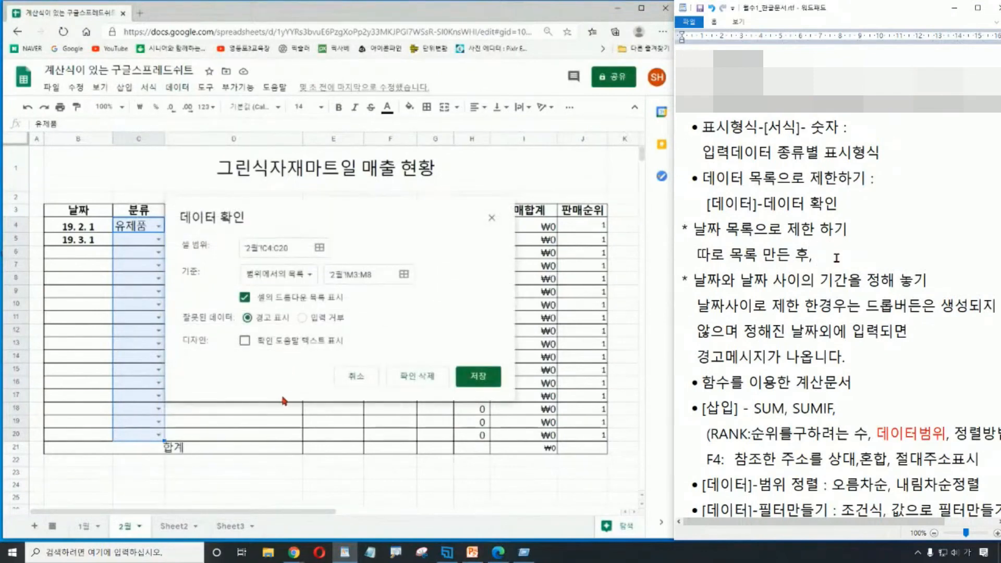
Rewrite the line under the first WordPad note as "따로 목록 만든 후, 목록범위 참조하여 제한"
text(데티)
key(BackSpace)
key(BackSpace)
key(BackSpace)
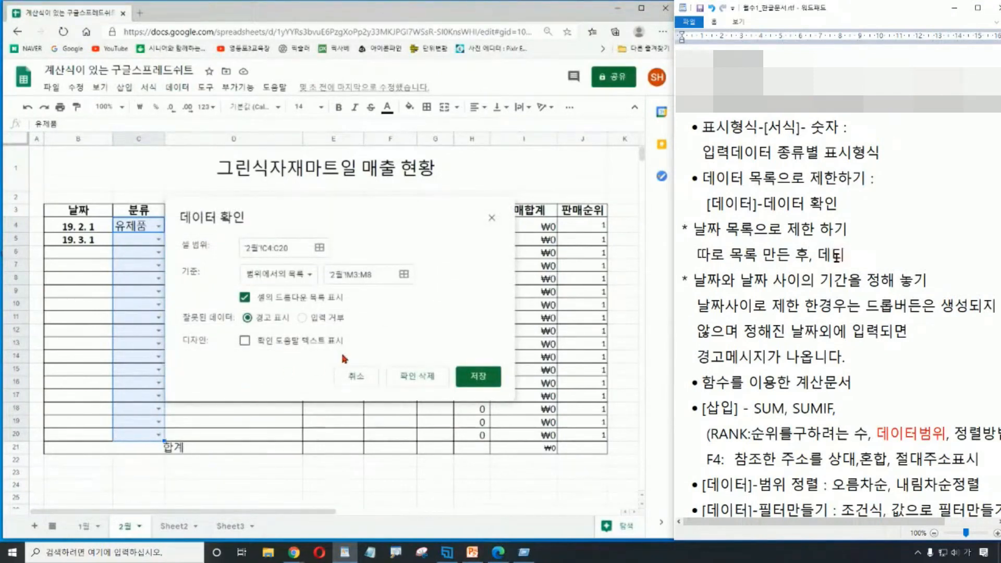
text(목ㄹ범)
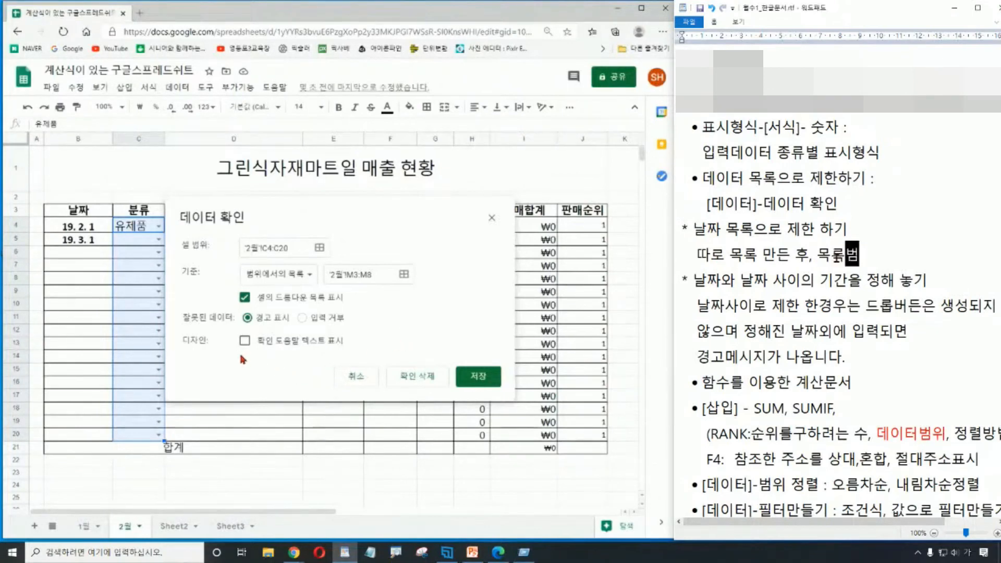
text(위 참조하여 제한)
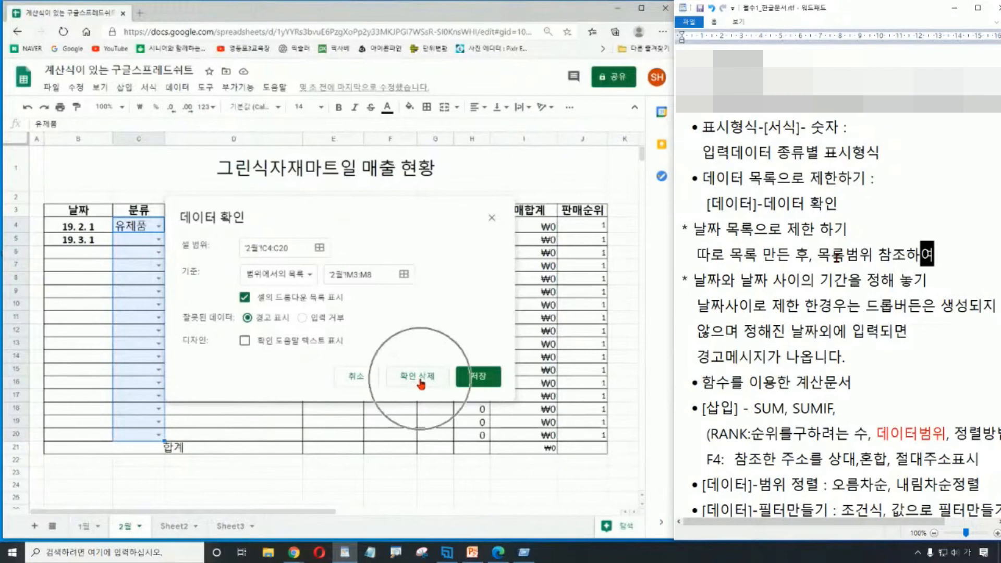
Remove the data validation rule from the 분류 cells C4:C20
click(420, 377)
click(882, 360)
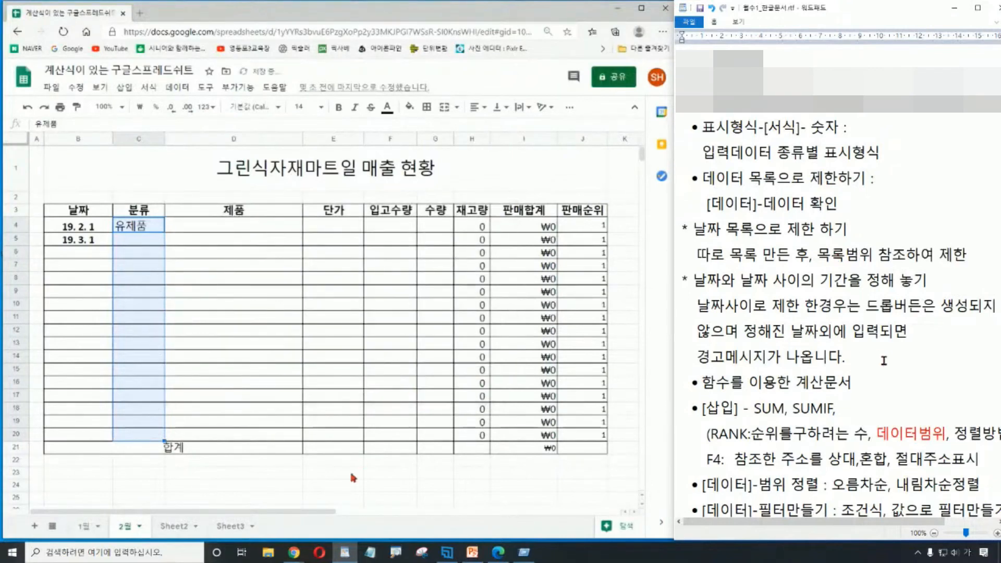
click(352, 480)
Enter "tkxkd" in C5 as a test and delete it, and colour the WordPad heading "* 날짜 목록으로 제한 하기" red
click(155, 229)
click(151, 243)
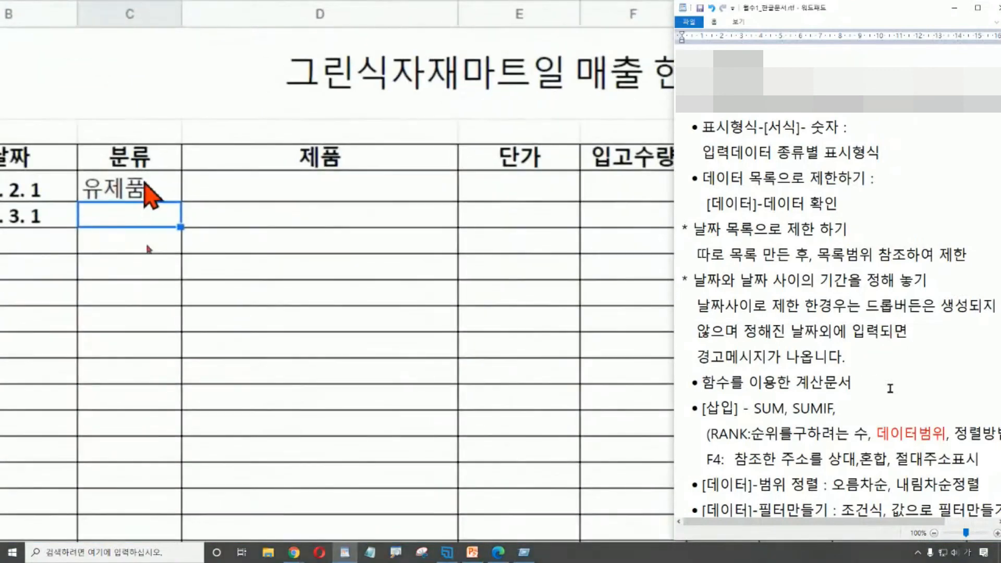
scroll(156, 313, left, 1)
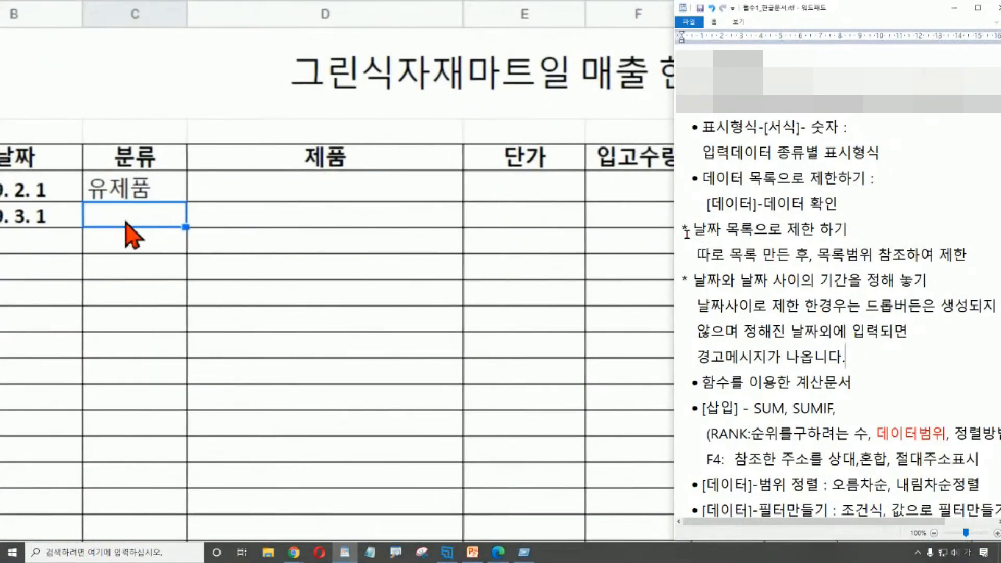
text(tkxkd)
drag(682, 227, 844, 229)
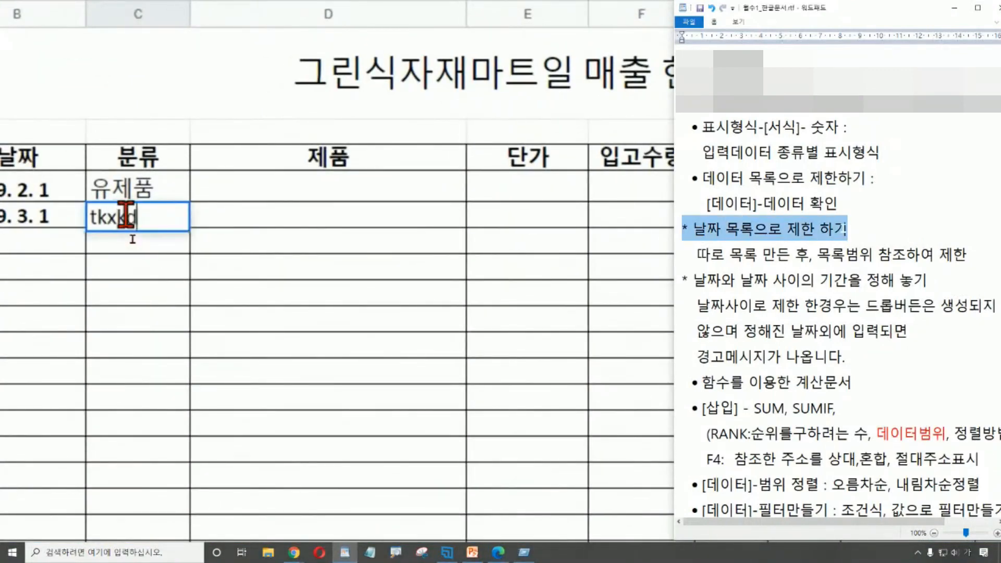
key(Return)
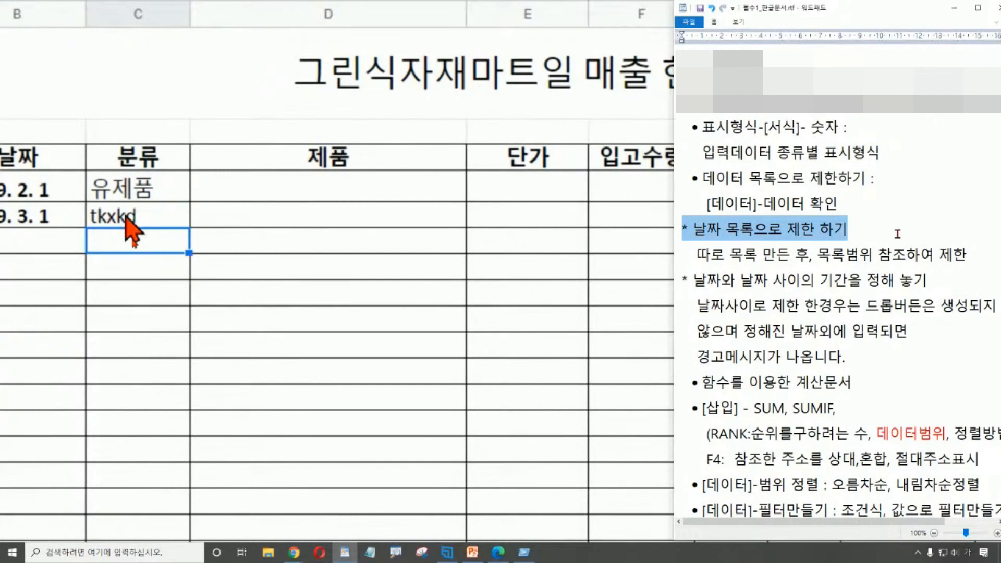
click(126, 219)
key(Delete)
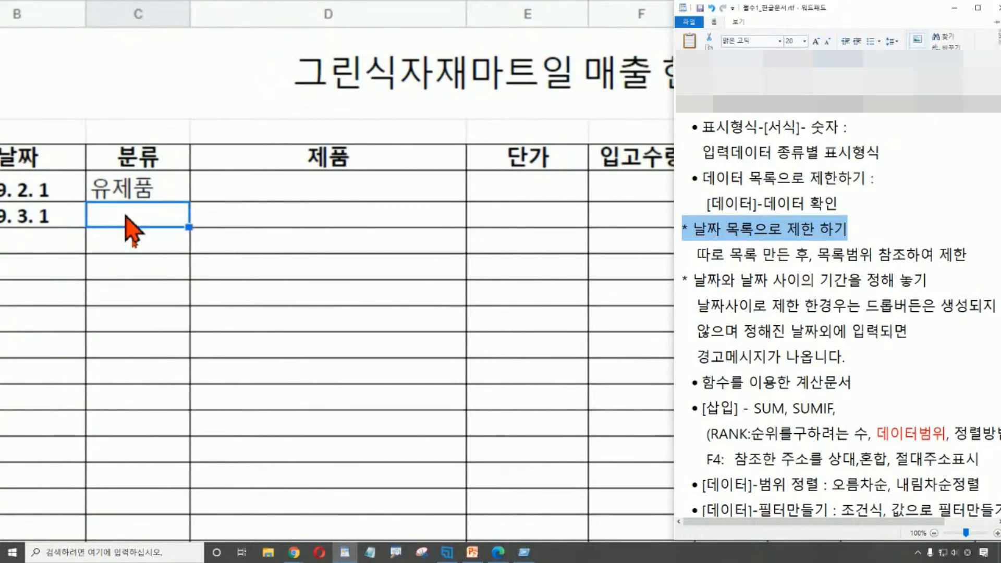
click(817, 331)
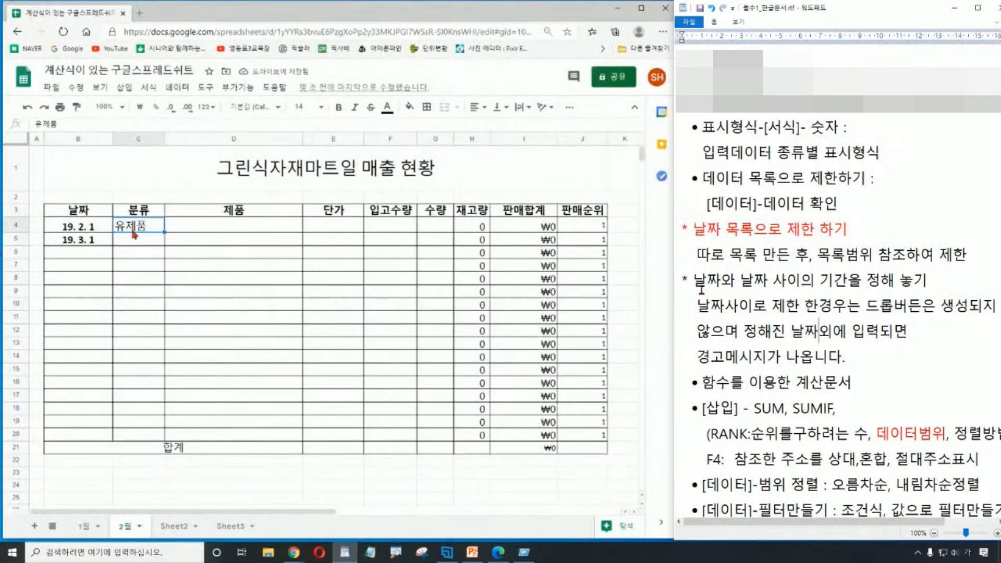
Clear 유제품 from C4 and colour the WordPad heading "* 날짜와 날짜 사이의 기간을 정해 놓기" red
key(Delete)
click(178, 183)
drag(682, 280, 954, 282)
Set data validation on the 분류 cells C4:C20 to a list from the range M3:M8
drag(138, 226, 152, 416)
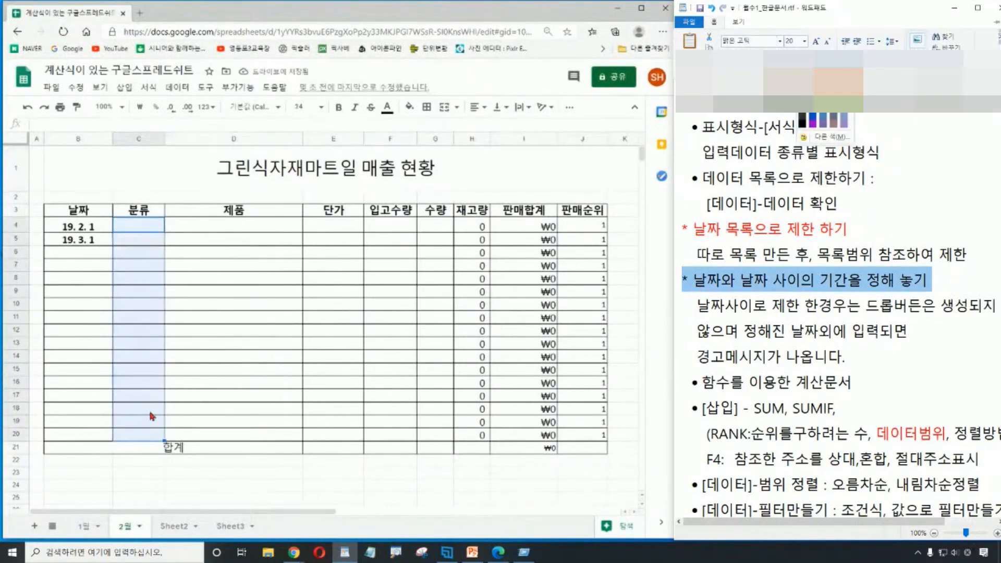
click(177, 87)
click(237, 288)
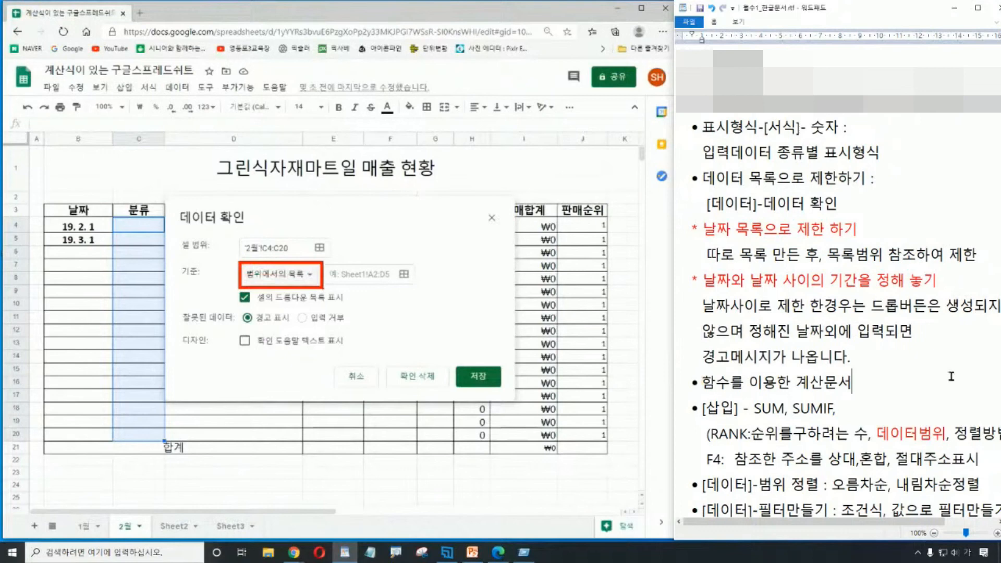
drag(304, 510, 390, 510)
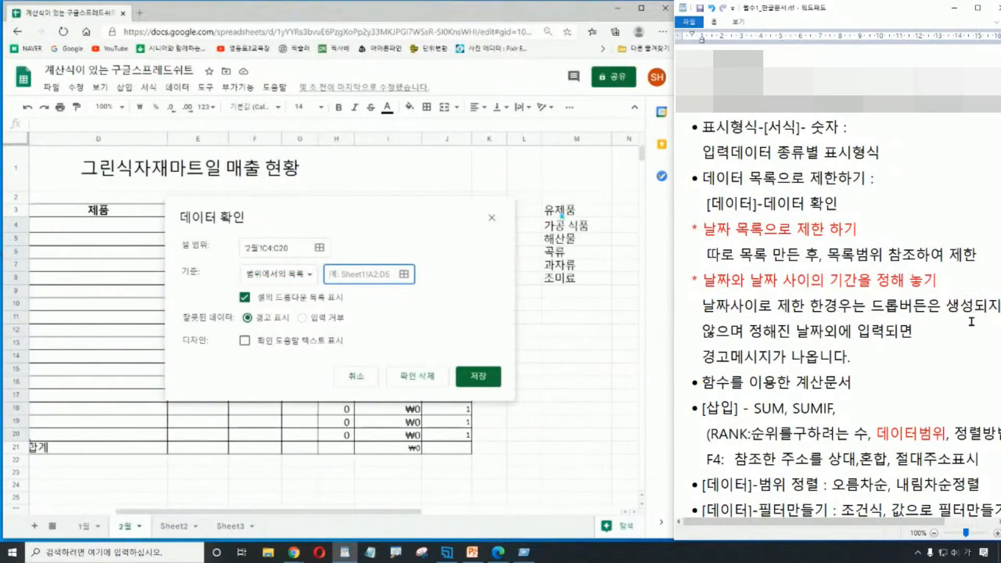
click(404, 274)
drag(558, 210, 557, 278)
click(333, 290)
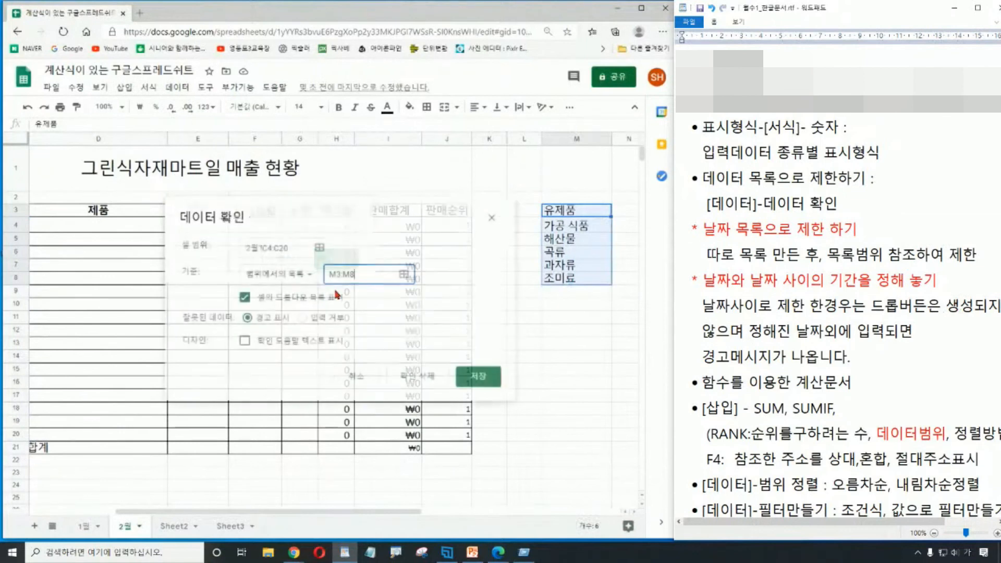
Save the validation rule and rewrap the WordPad note so "생성되지 않으며 정해진 날짜외에 입력되면" forms one line
key(Return)
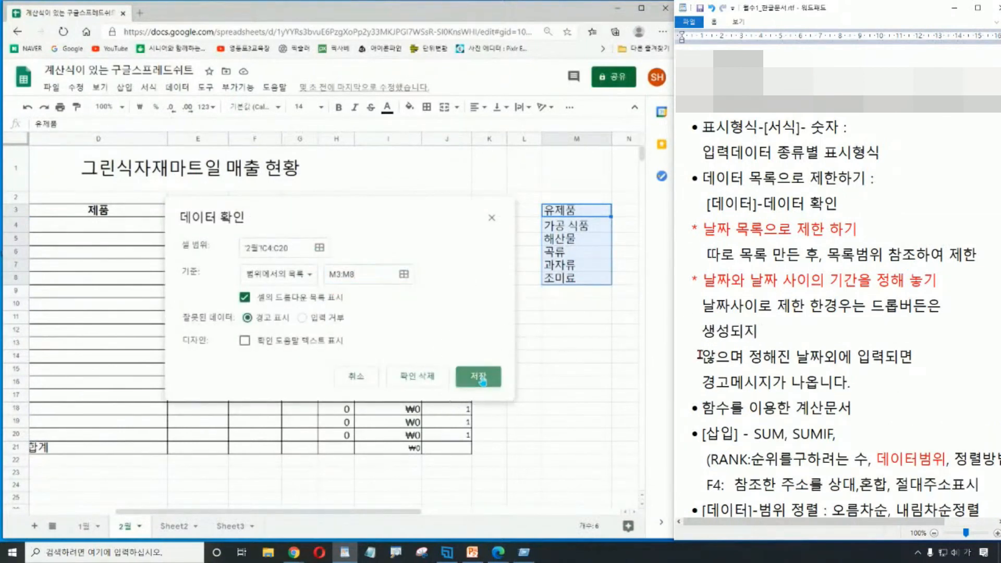
click(479, 377)
click(576, 382)
key(BackSpace)
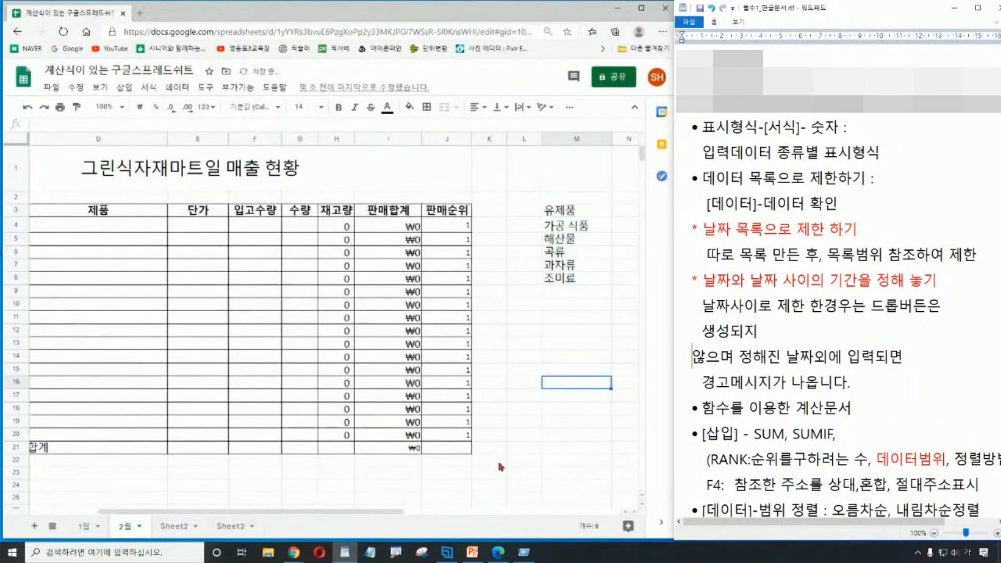
drag(392, 518, 327, 518)
key(BackSpace)
Choose 유제품 from the list for C4 and add a blank line after "경고메시지가 나옵니다." in WordPad
click(159, 230)
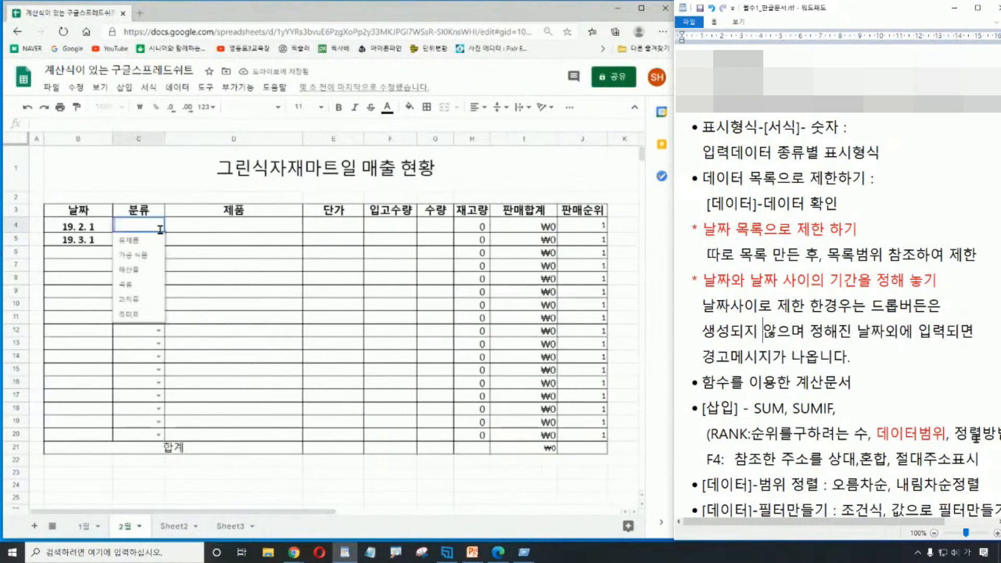
click(867, 360)
key(Return)
click(137, 247)
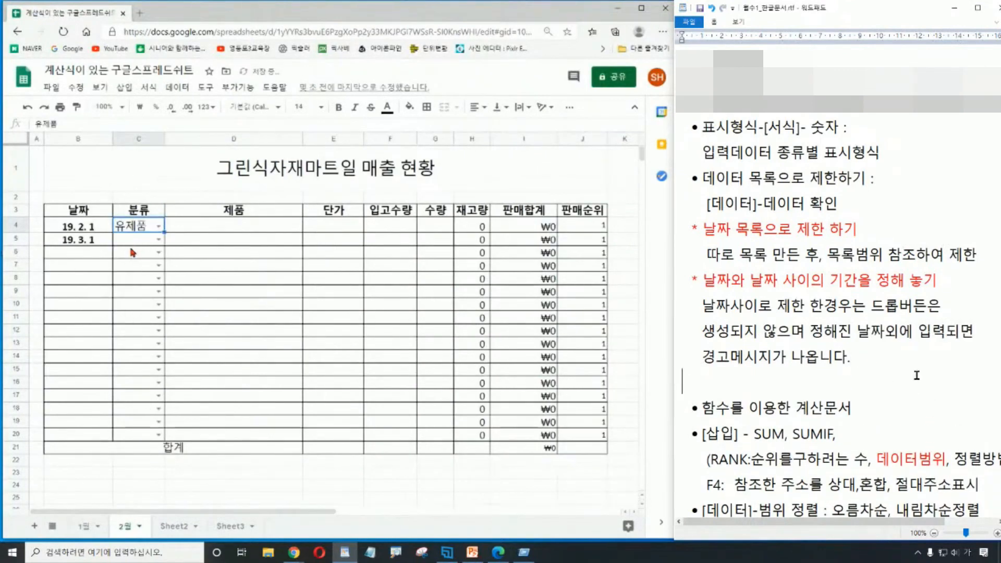
Clear the date in B5, and choose 가공 식품 for C5 and 곡류 for C6 from the category list
click(82, 243)
key(Delete)
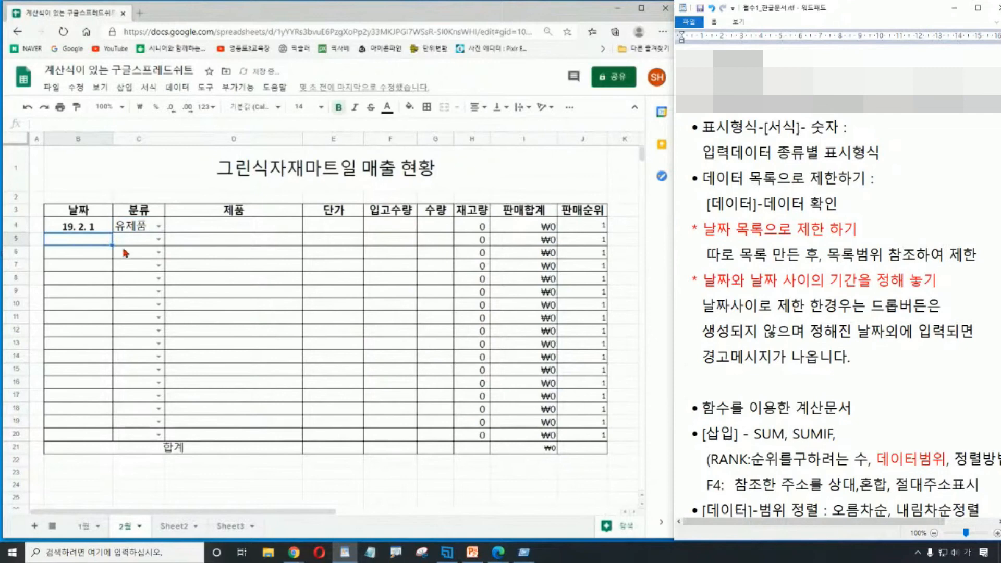
click(158, 239)
click(147, 276)
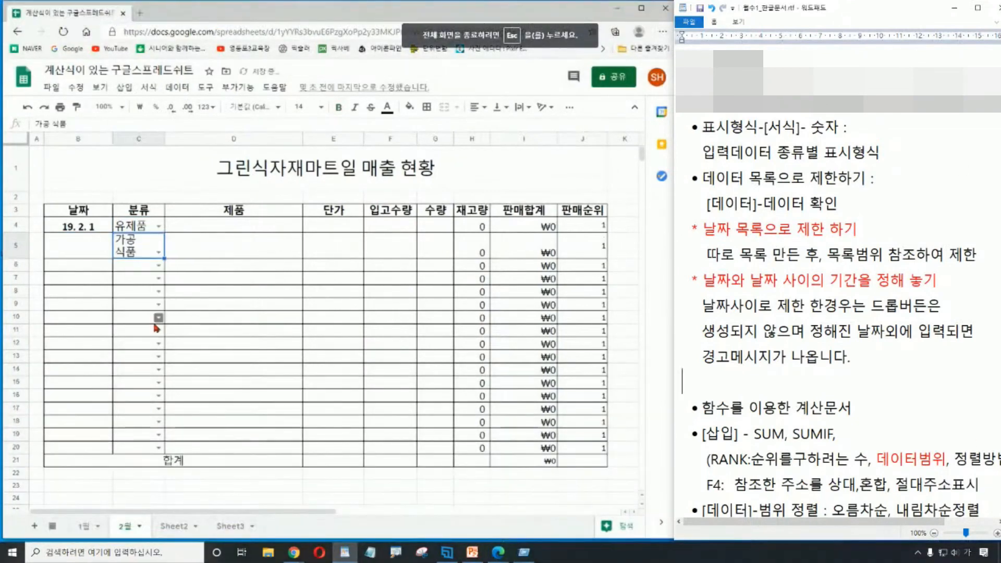
click(159, 265)
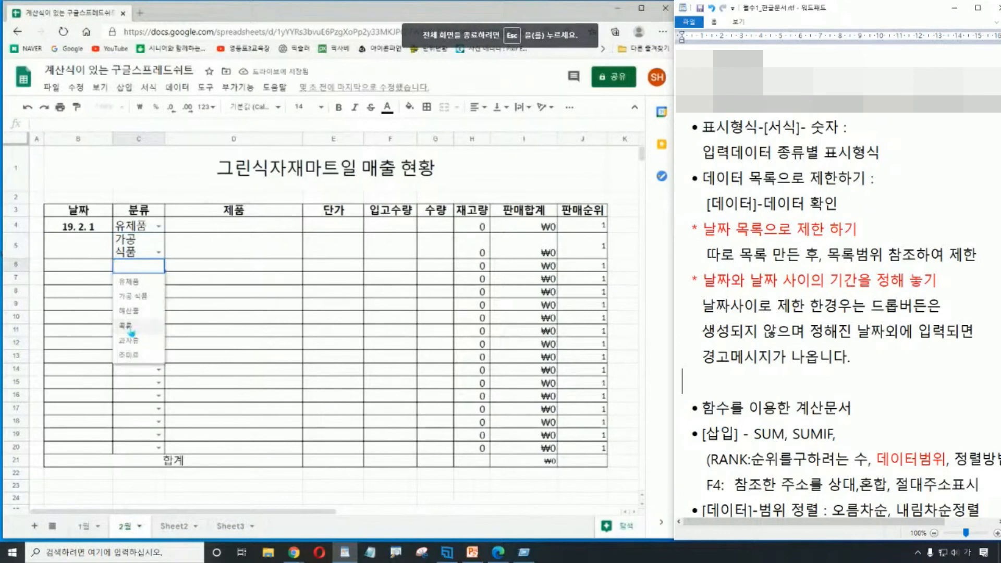
click(136, 331)
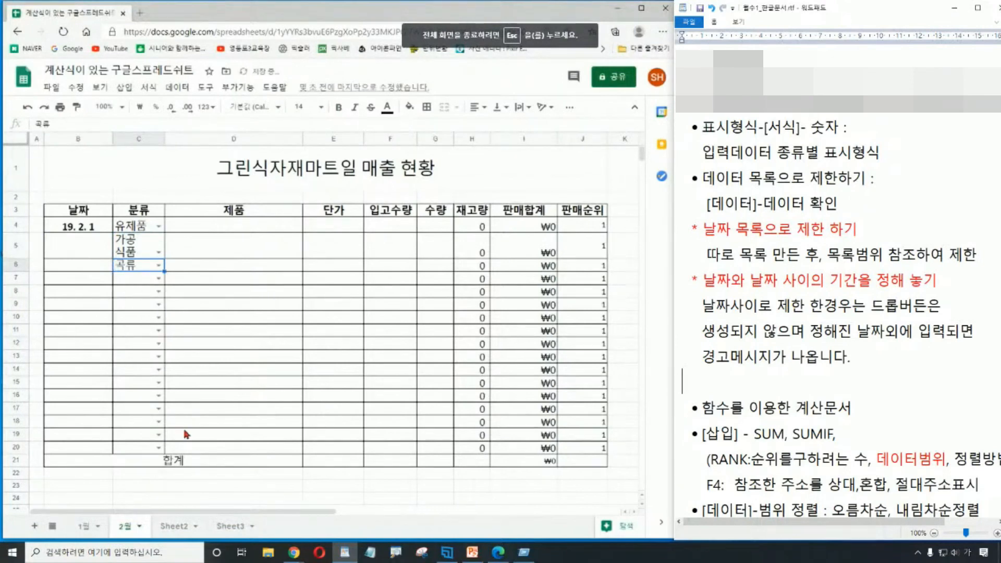
Widen the 분류 column C so that 가공 식품 fits on one line
click(161, 139)
drag(163, 139, 190, 138)
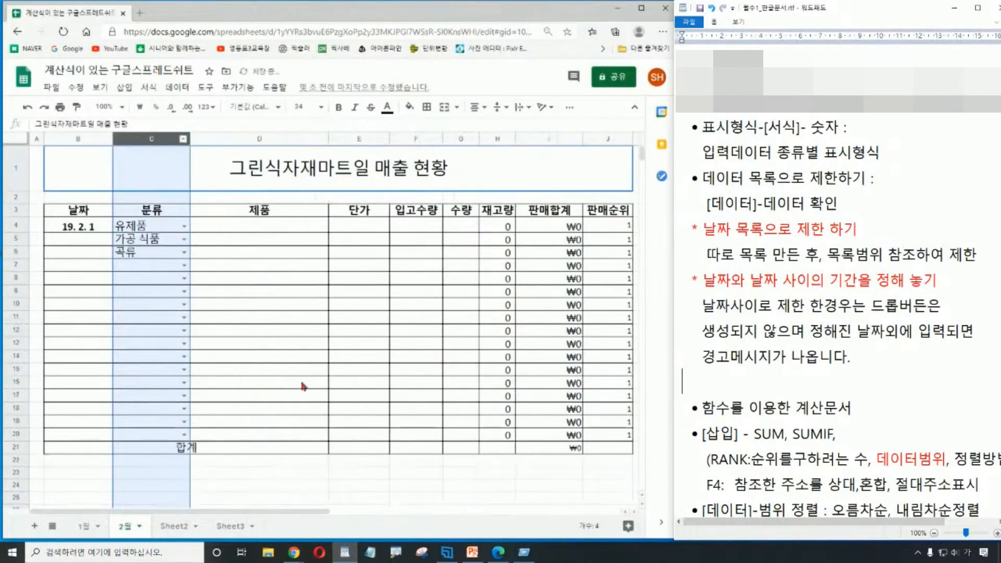
click(259, 472)
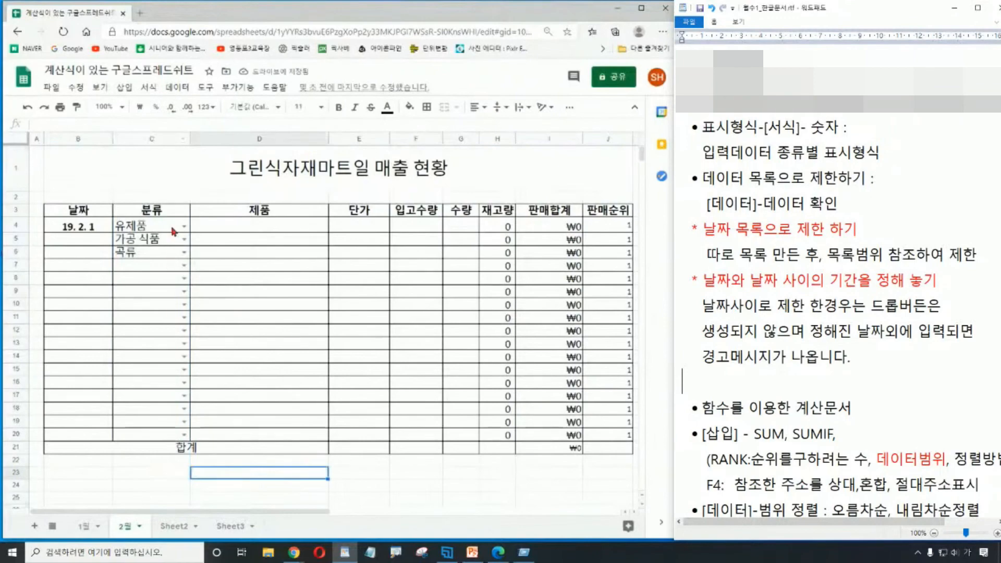
Remove the bullet from the "[삽입] - SUM, SUMIF," line under "함수를 이용한 계산문서" in WordPad
scroll(834, 260, up, 1)
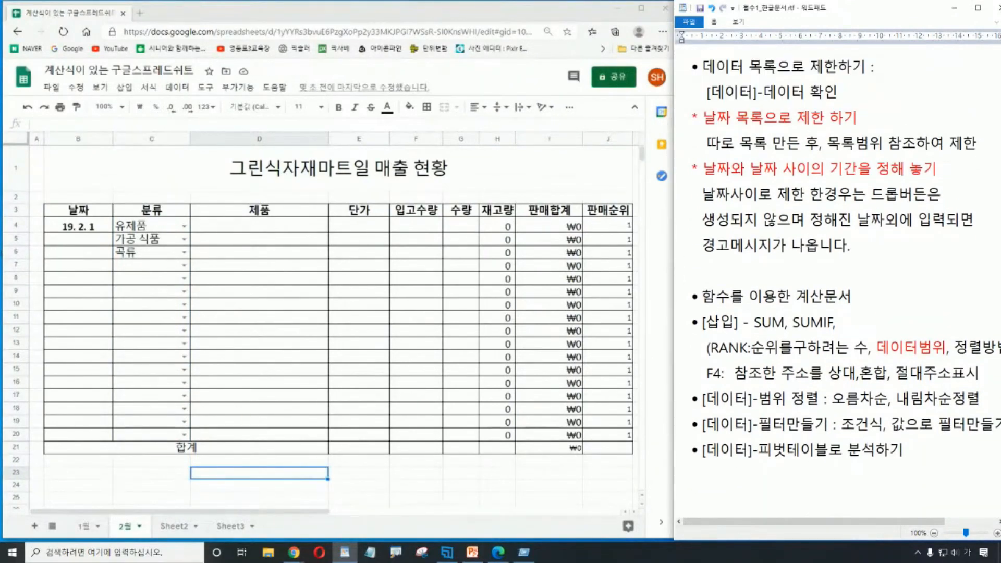
click(677, 296)
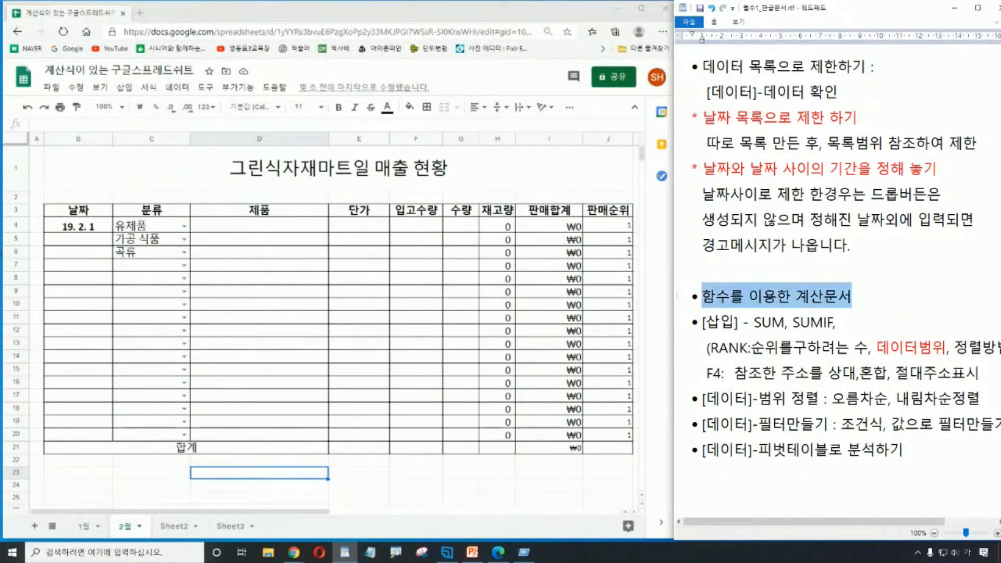
click(460, 485)
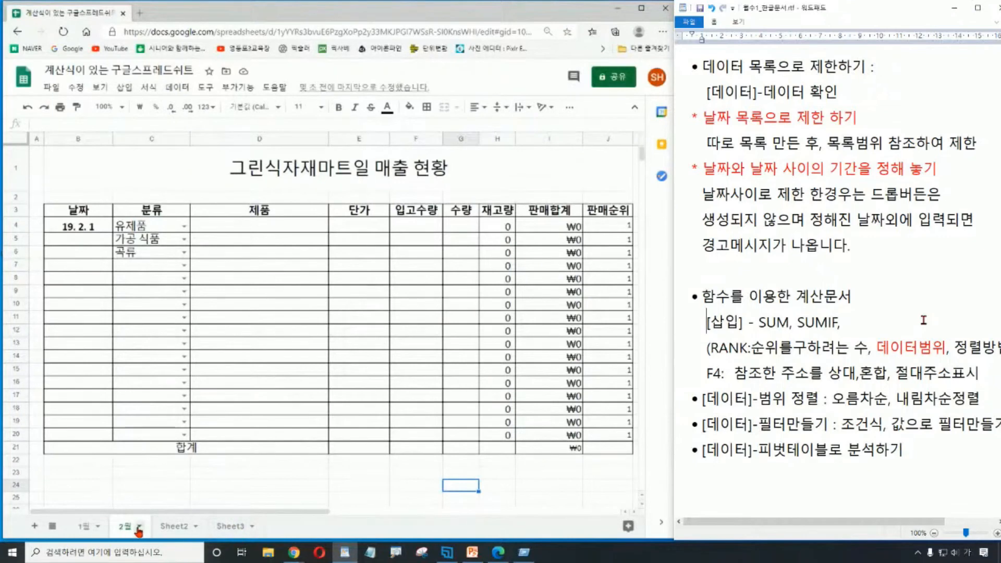
Duplicate the 2월 sheet and rename the copy 3dnjf
click(138, 528)
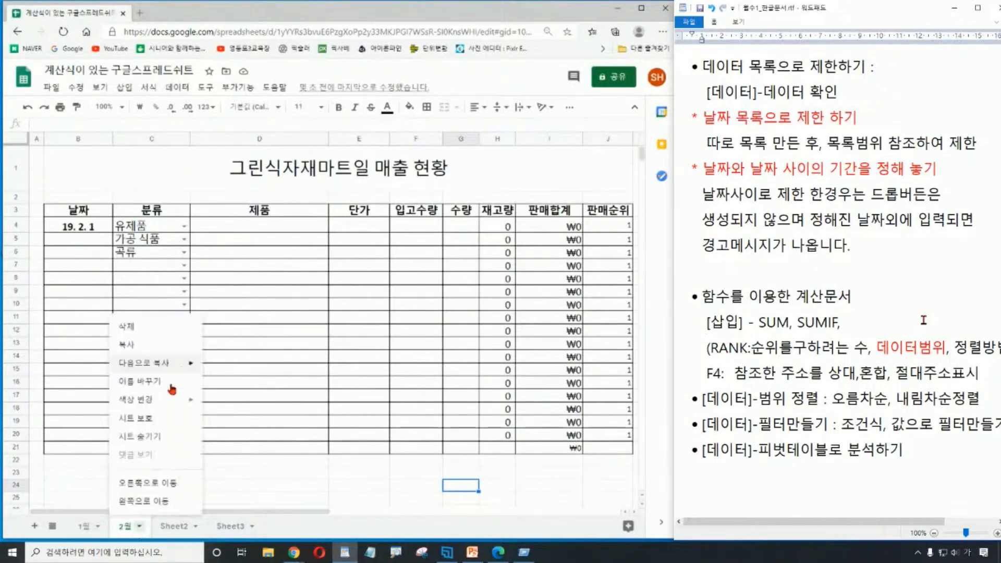
click(140, 355)
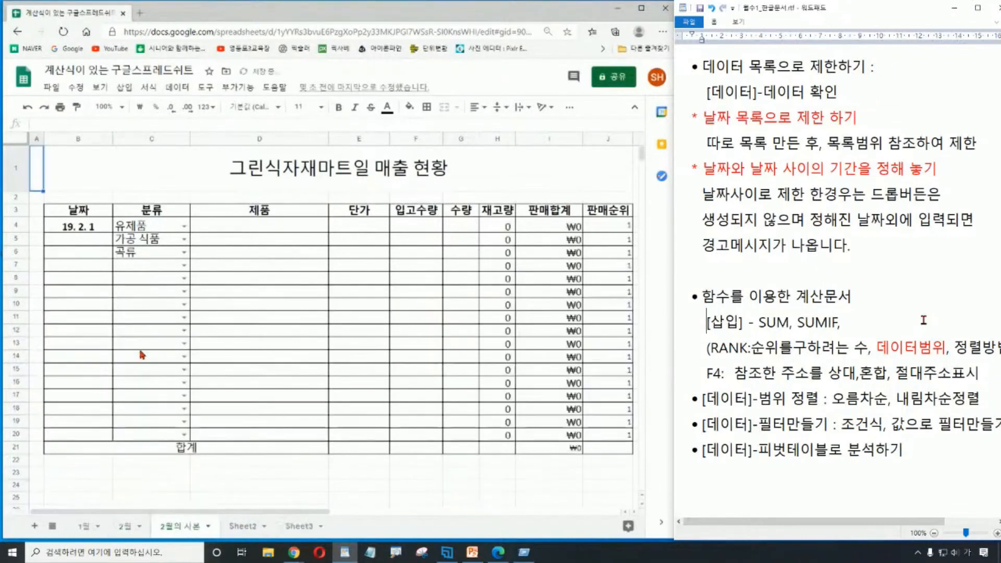
double_click(177, 527)
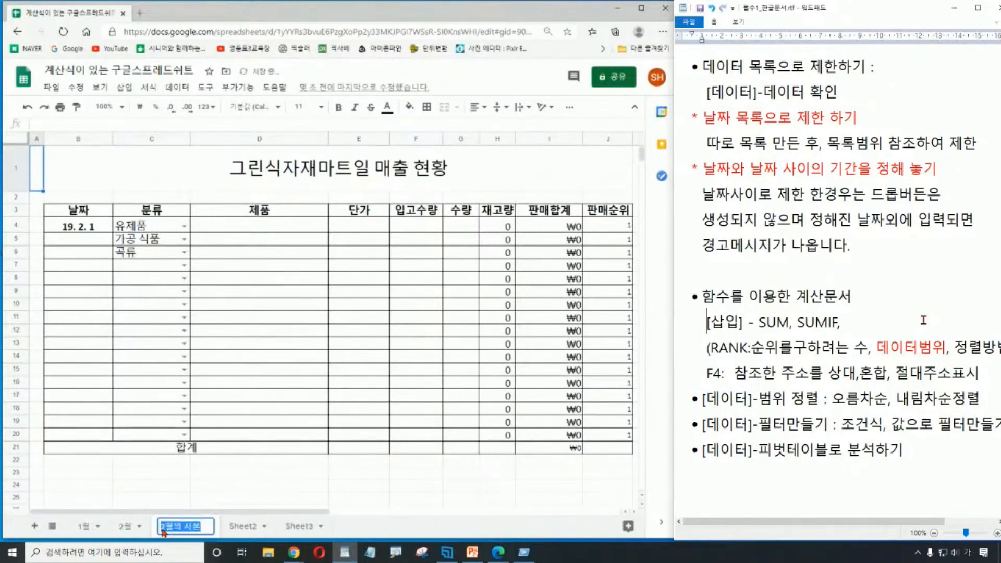
click(163, 530)
drag(164, 530, 141, 528)
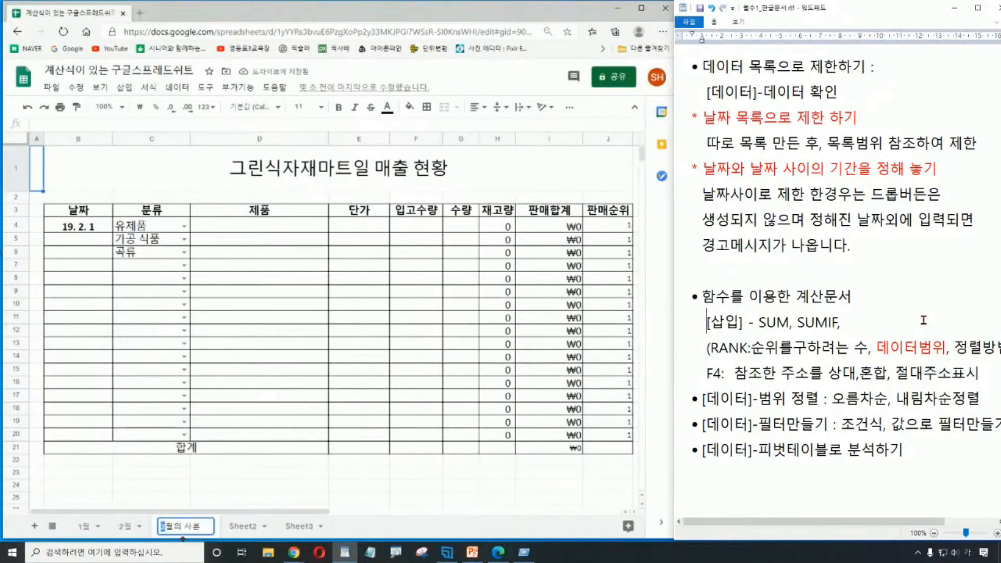
key(Delete)
key(Delete)
key(Delete)
key(Delete)
key(Delete)
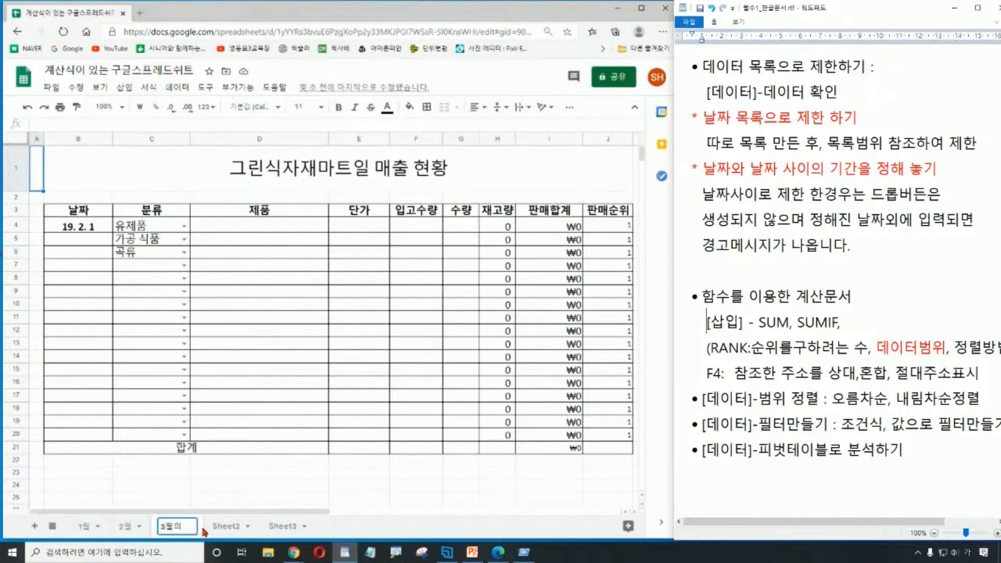
text(dnjf)
key(Return)
text(\)
Rename the 3dnjf sheet 3월, and make the "데이터 목록으로 제한하기 :" and "[데이터]-데이터 확인" lines bold in WordPad
drag(838, 92, 702, 66)
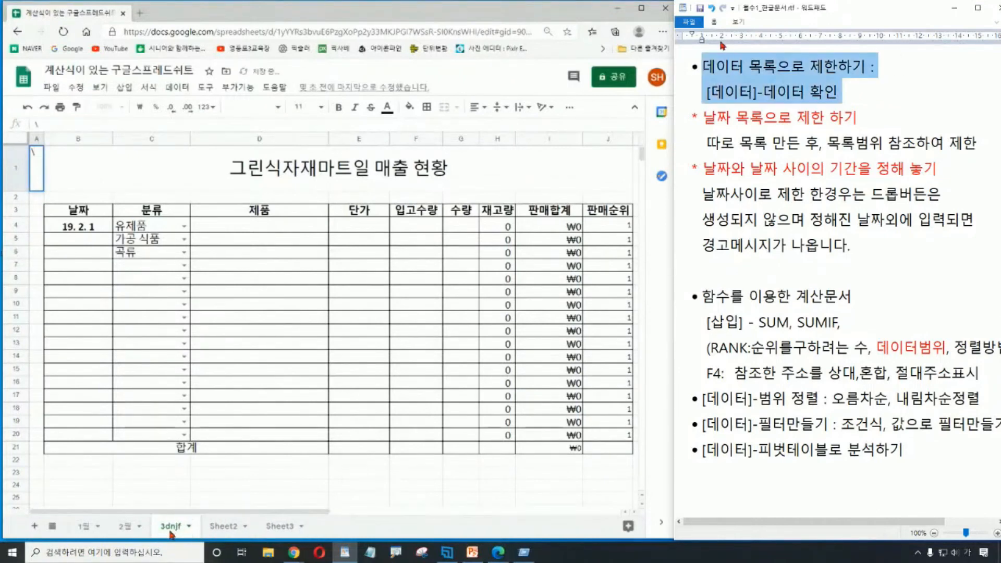
click(714, 22)
double_click(171, 530)
click(166, 529)
click(727, 59)
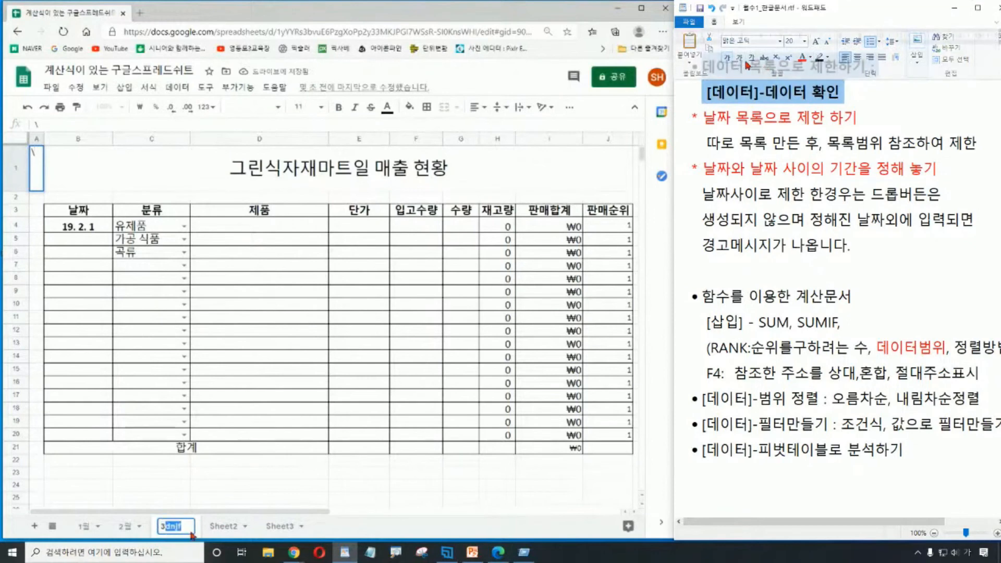
key(BackSpace)
key(BackSpace)
key(BackSpace)
key(BackSpace)
click(912, 107)
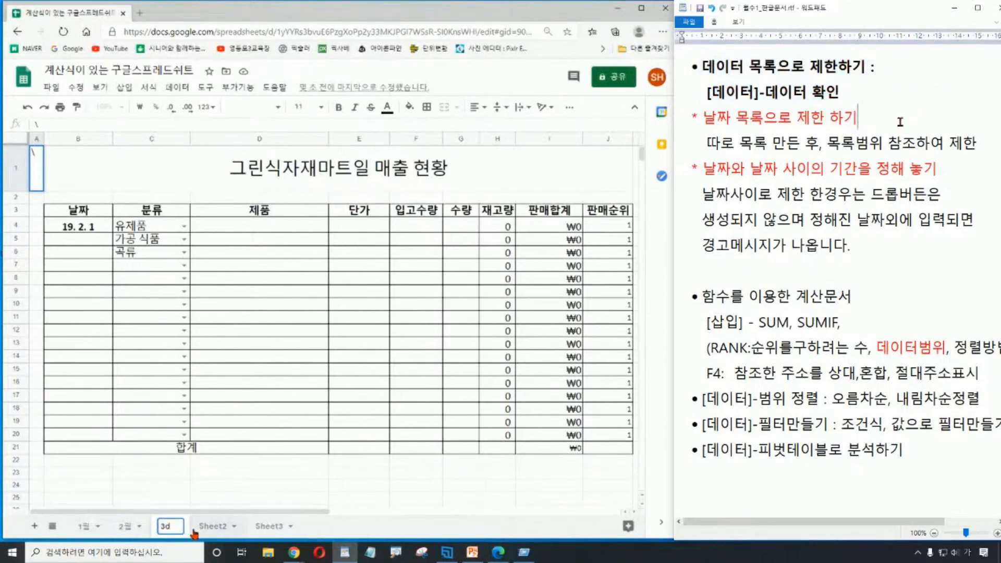
text(월)
Clear C4:C6 and the date in B4 of the 3월 sheet, and reduce the indent of the two bold lines in WordPad
click(702, 68)
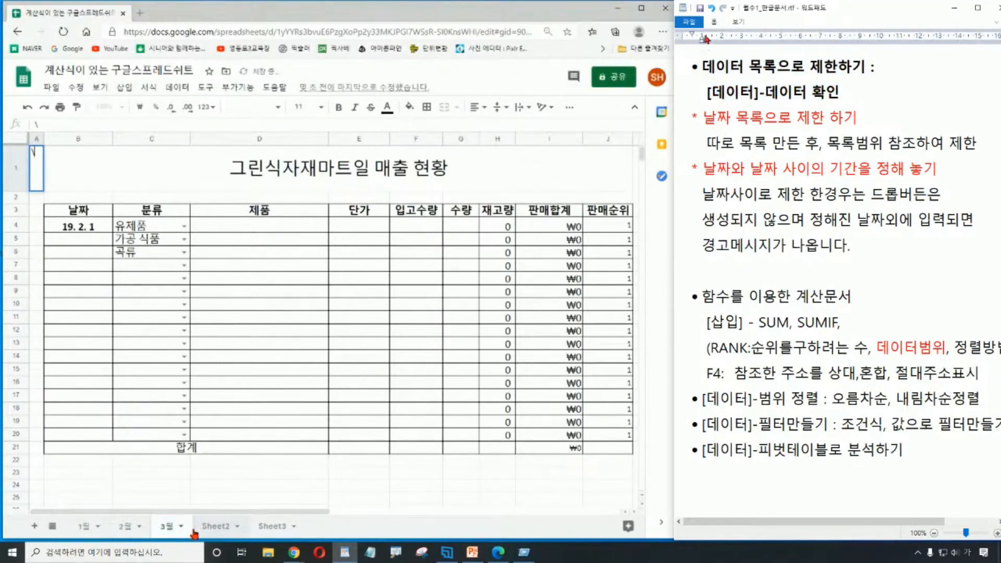
click(500, 472)
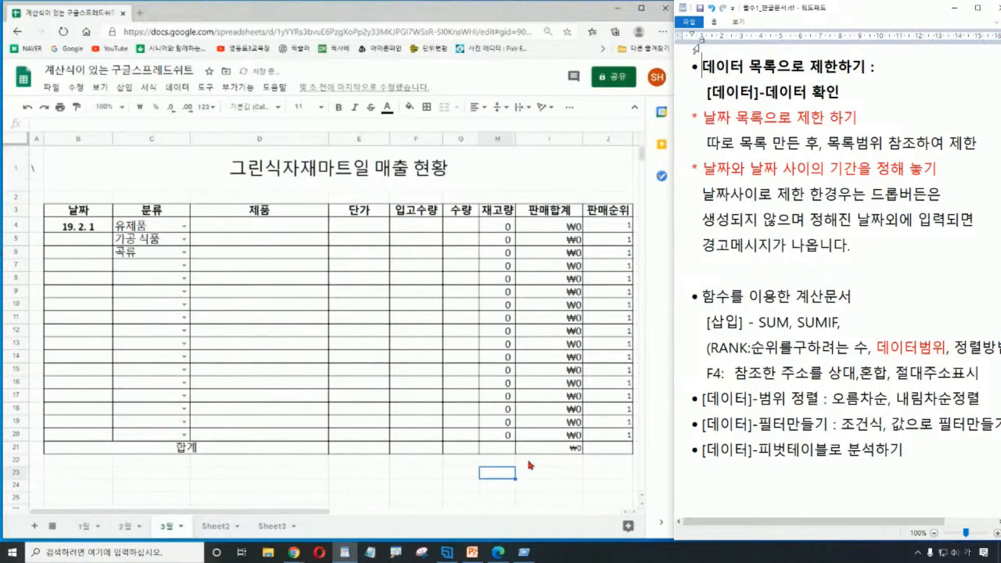
click(184, 252)
drag(692, 33, 683, 41)
click(242, 482)
click(144, 252)
key(Delete)
click(145, 241)
key(Delete)
click(147, 227)
key(Delete)
click(95, 229)
key(Delete)
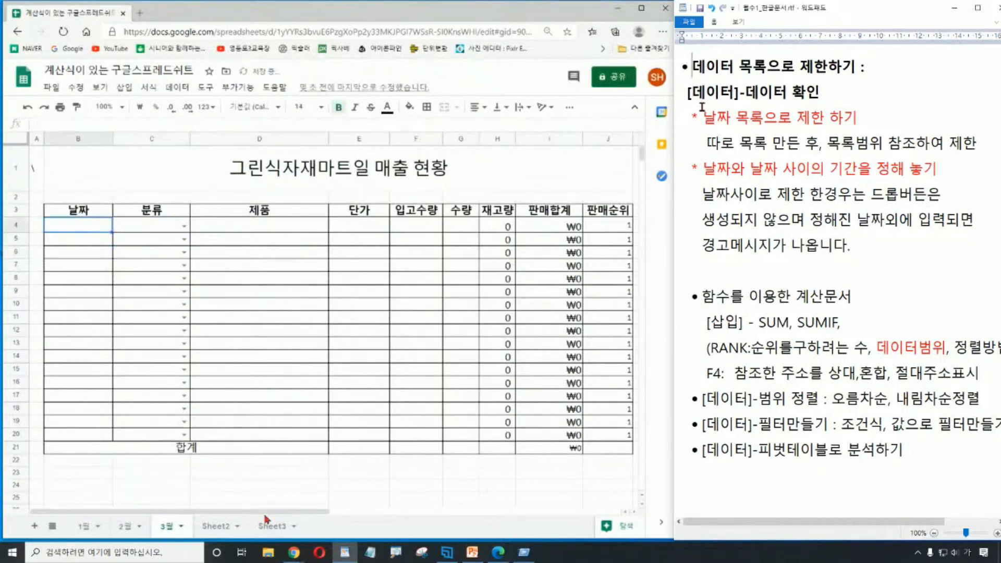
Join "[데이터]-데이터 확인" onto the end of the "데이터 목록으로 제한하기 :" line in WordPad
click(260, 482)
click(85, 229)
click(172, 227)
key(BackSpace)
key(BackSpace)
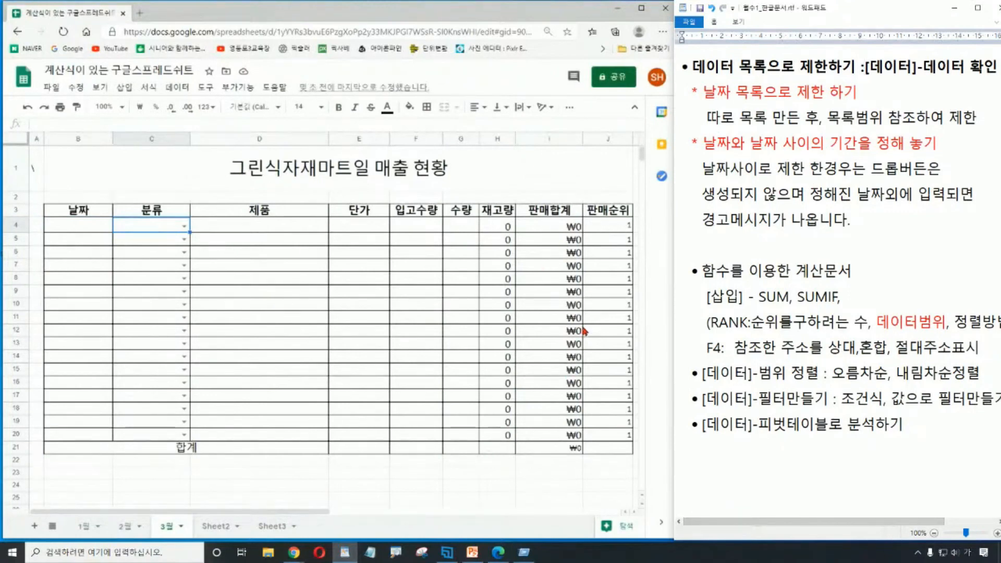
Open the 2월 sheet, delete the 필터만들기 and 피벗테이블 lines in WordPad, and leave a blank line above "[데이터]-범위 정렬"
click(124, 527)
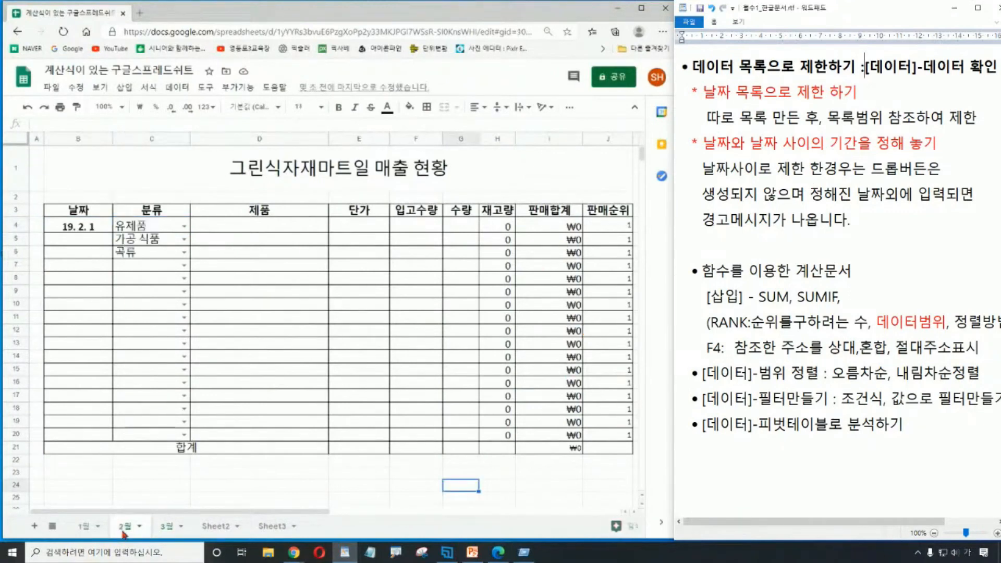
drag(925, 432, 660, 404)
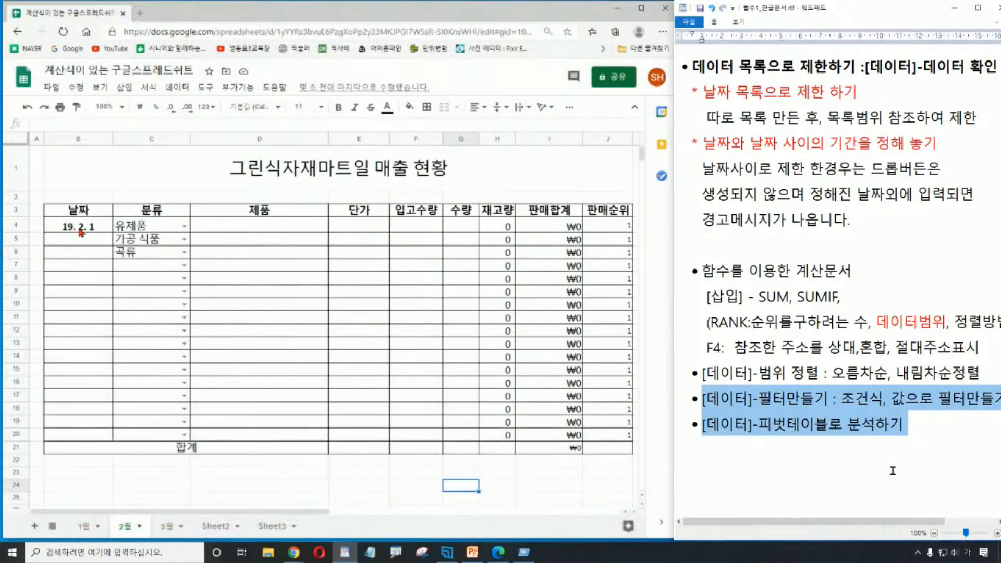
key(Delete)
Fill row 4 of the 2월 sheet with 단가 5000, 입고수량 200 and 수량 50
click(359, 225)
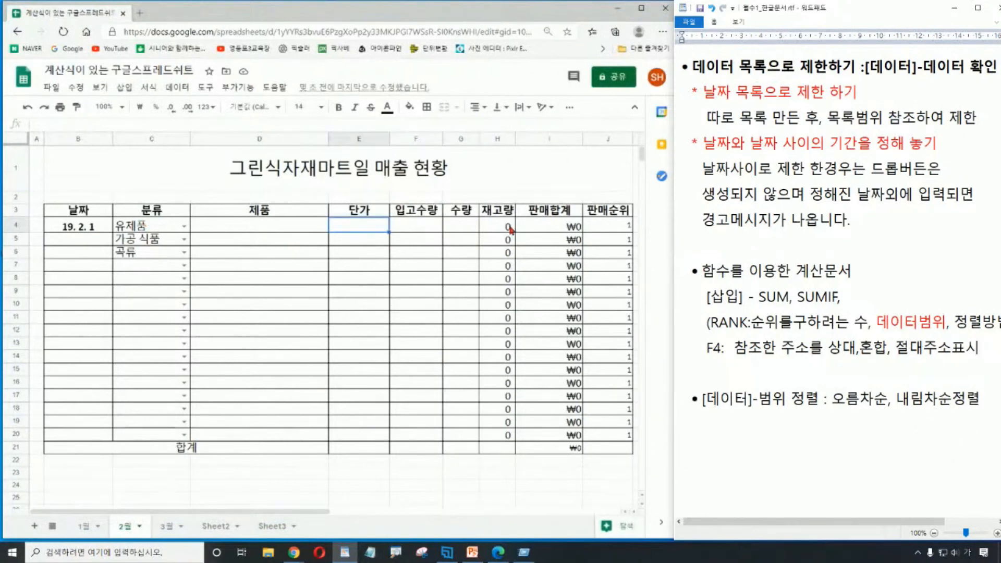
text(5000)
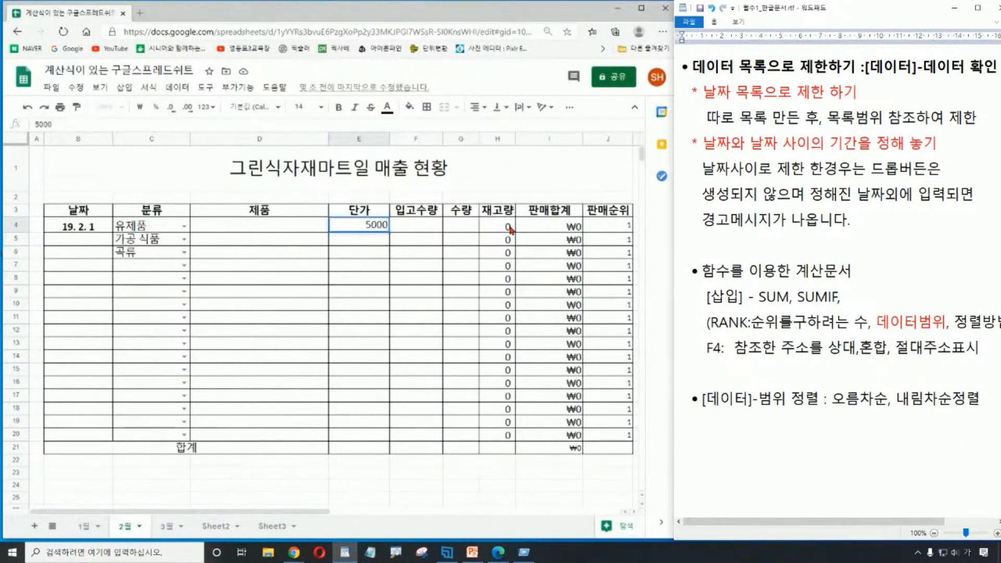
key(Return)
click(431, 229)
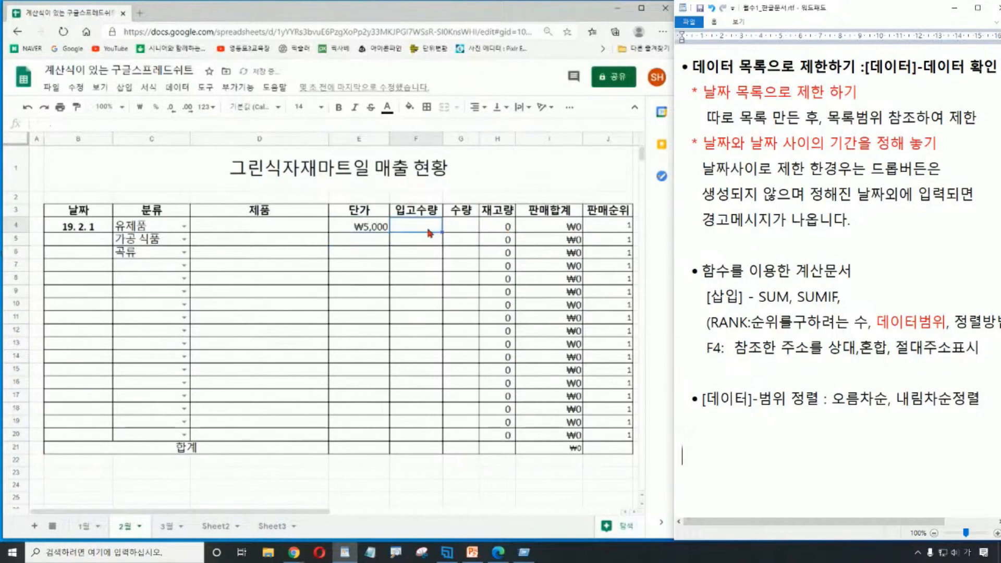
text(200)
key(Return)
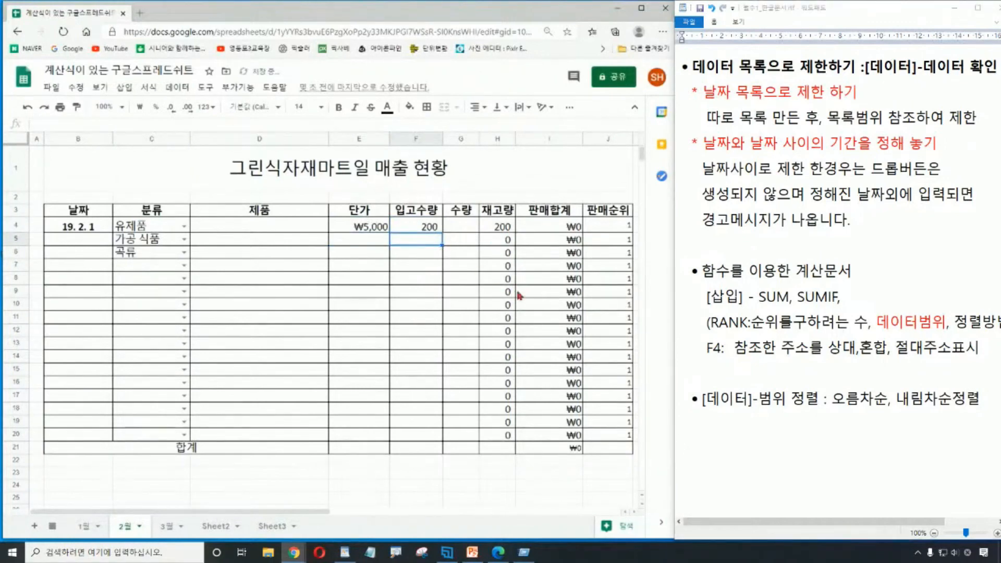
click(469, 228)
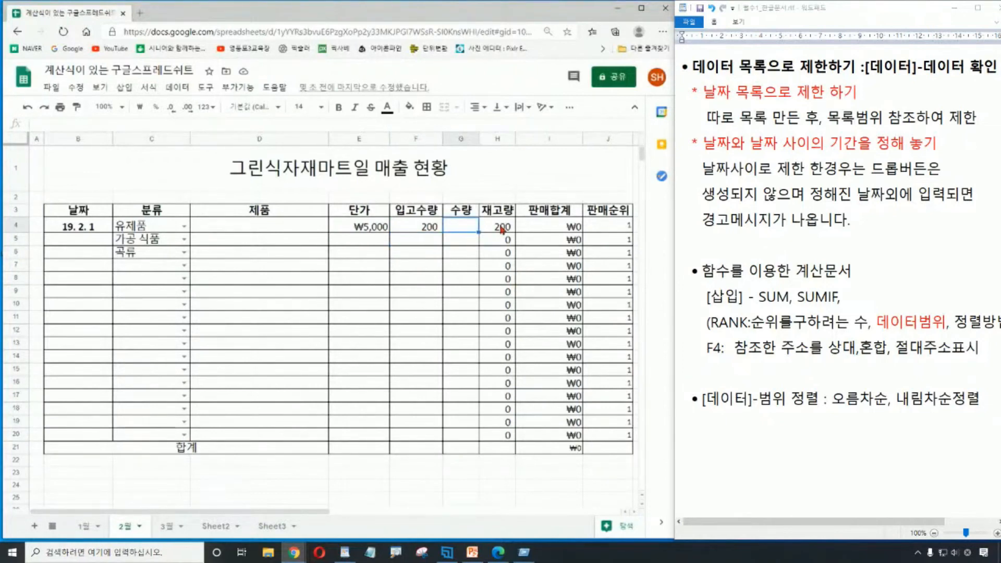
text(50)
key(Return)
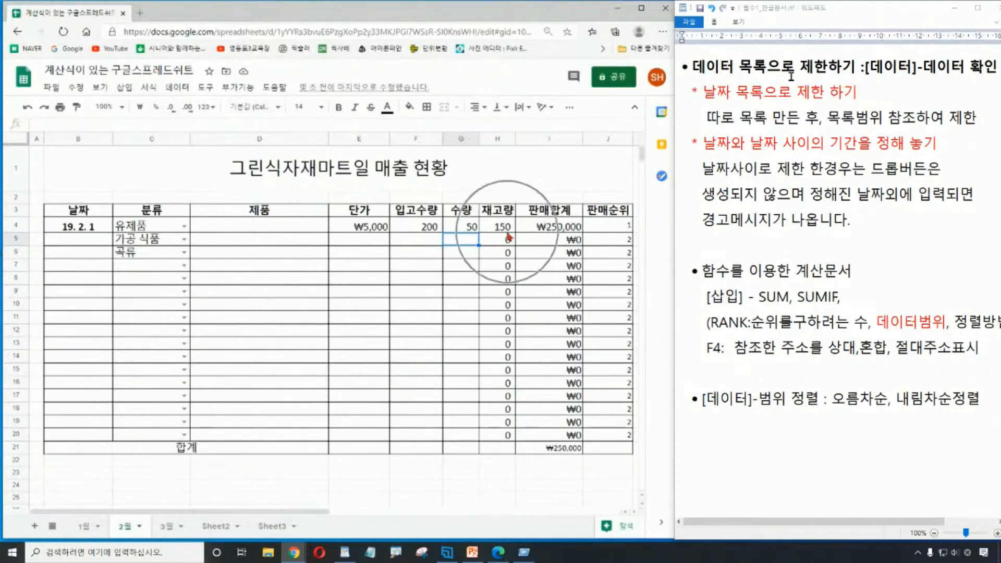
Remove the leading spaces from the [삽입], (RANK and F4 lines under "함수를 이용한 계산문서" in WordPad
drag(810, 17, 813, 20)
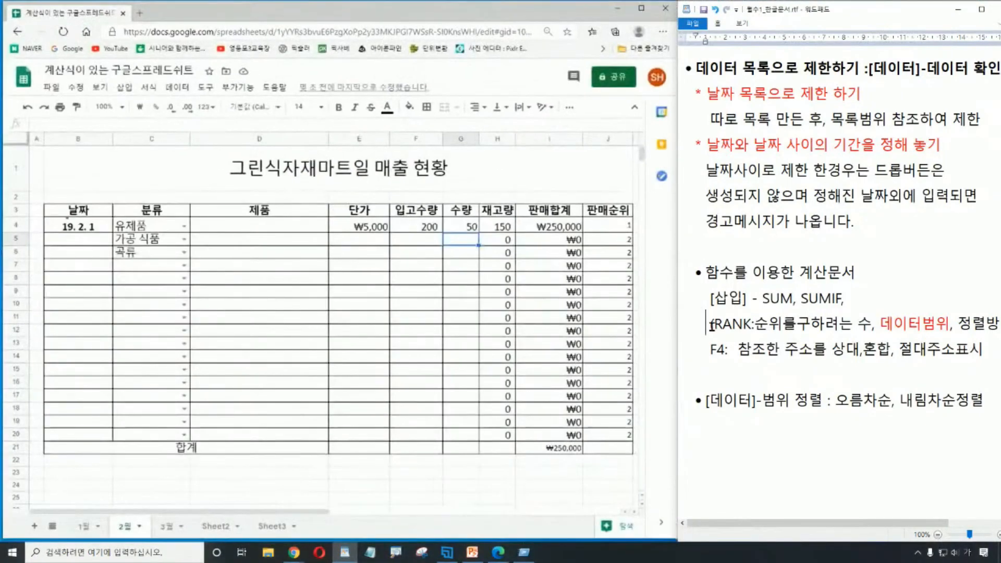
key(BackSpace)
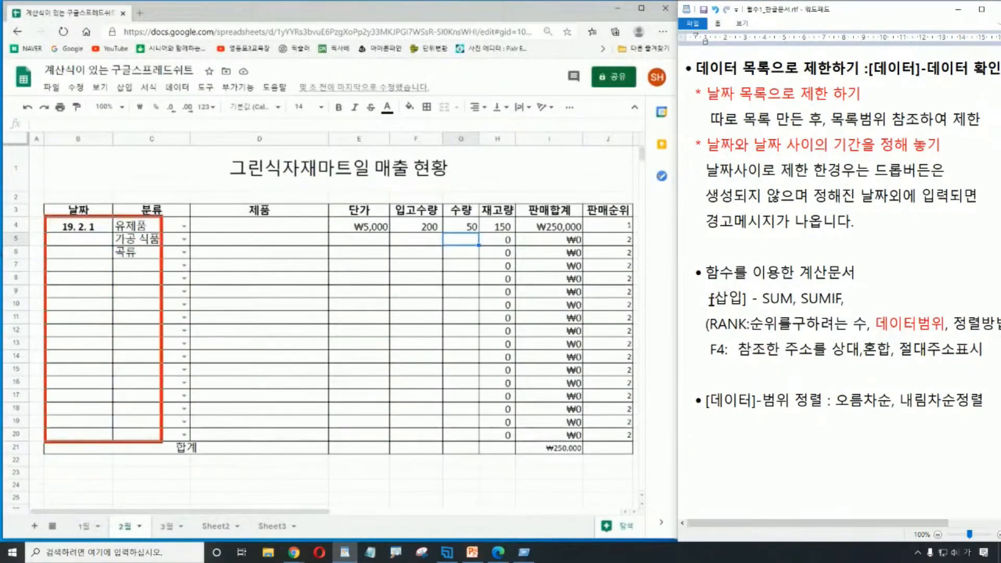
key(Down)
key(BackSpace)
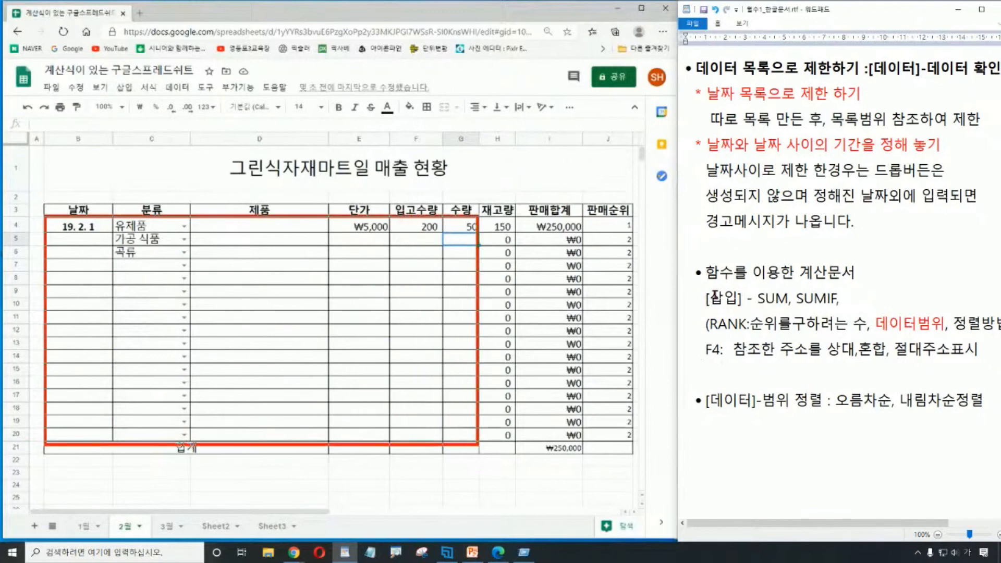
Reduce the left indent of the "함수를 이용한 계산문서" heading and its [삽입] and (RANK lines in WordPad
drag(705, 298, 799, 357)
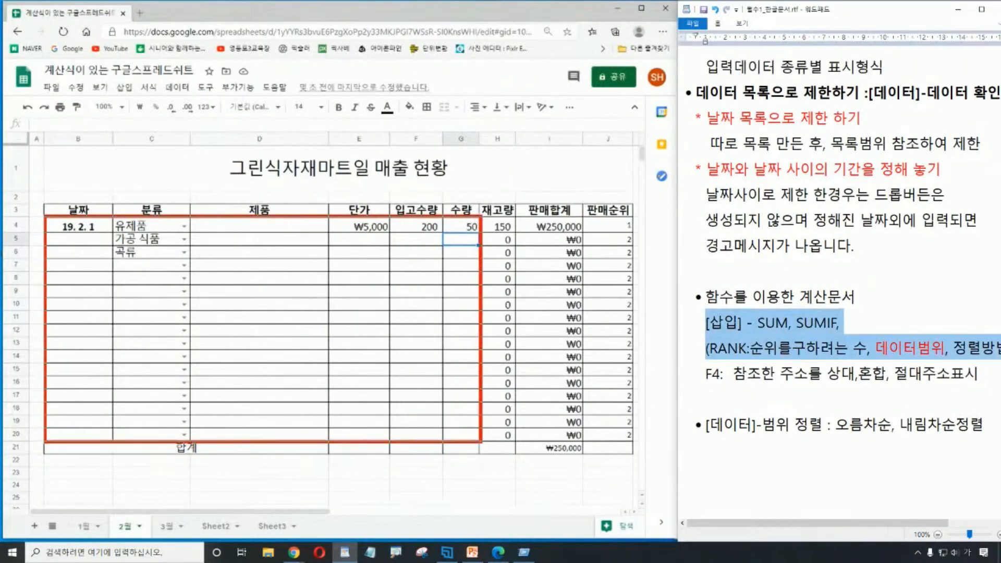
scroll(842, 242, down, 1)
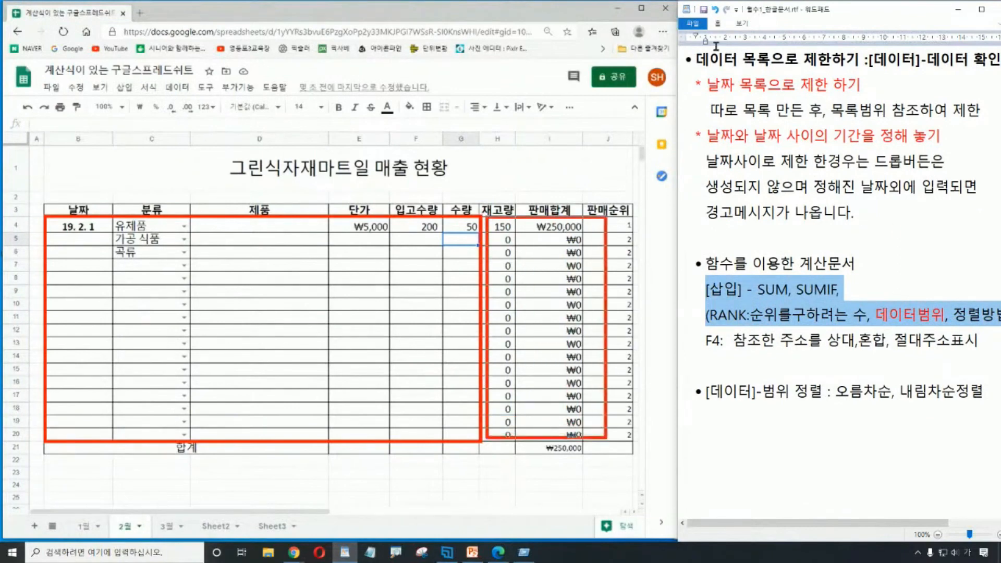
drag(704, 40, 701, 43)
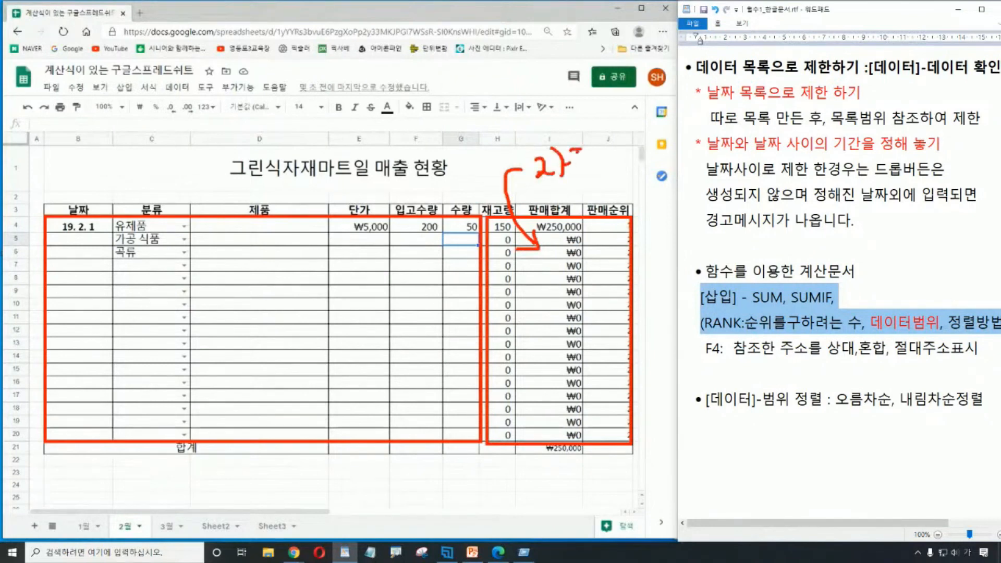
click(783, 334)
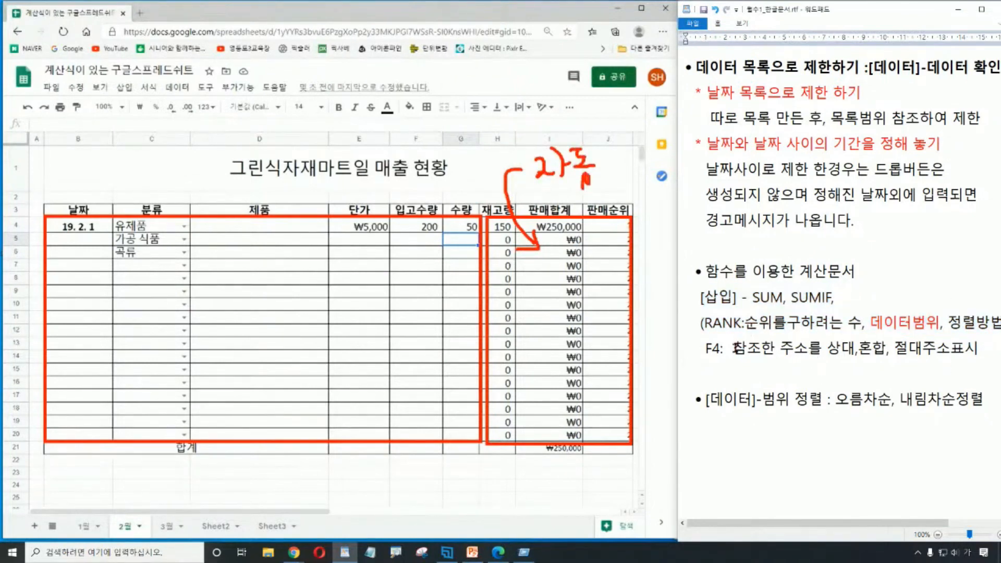
drag(722, 348, 692, 279)
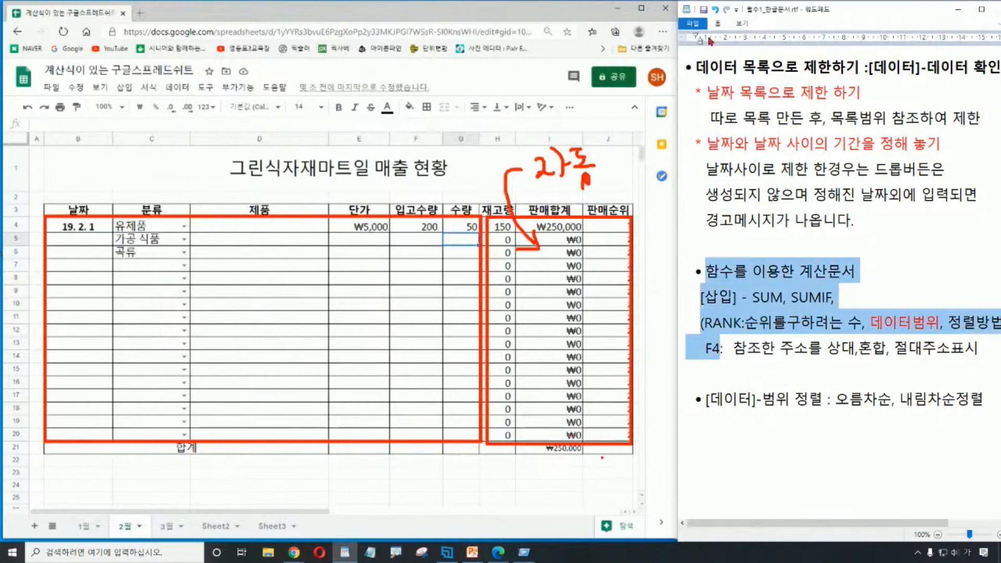
key(Escape)
click(572, 489)
drag(701, 41, 690, 41)
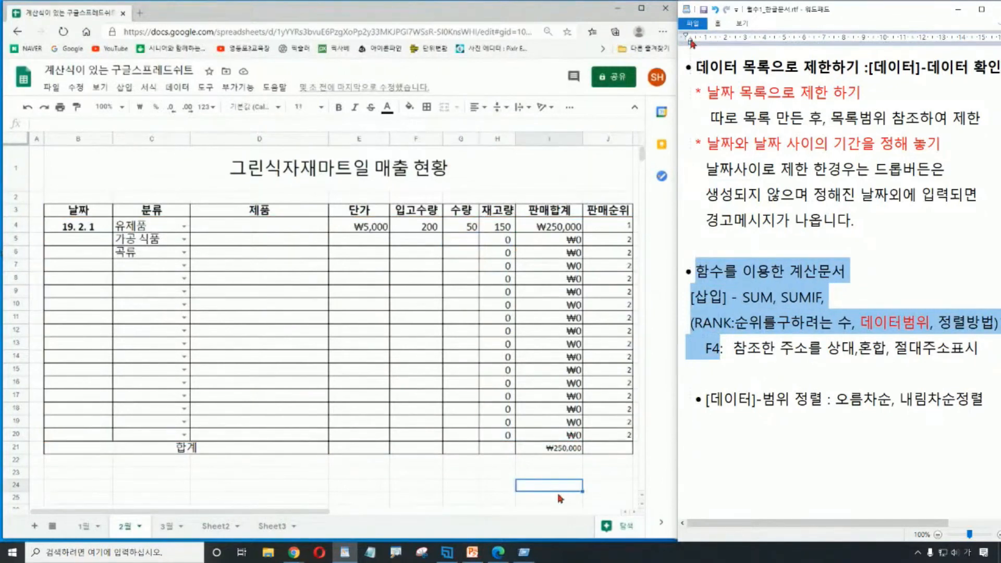
Reduce the left indent of the F4 line in WordPad and open the 1월 sheet
click(917, 405)
click(700, 349)
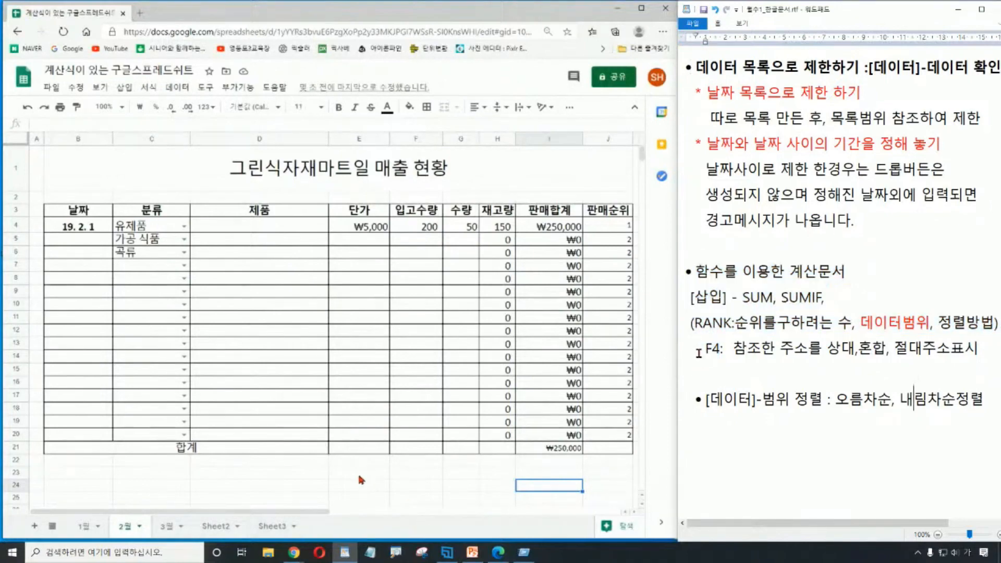
click(85, 527)
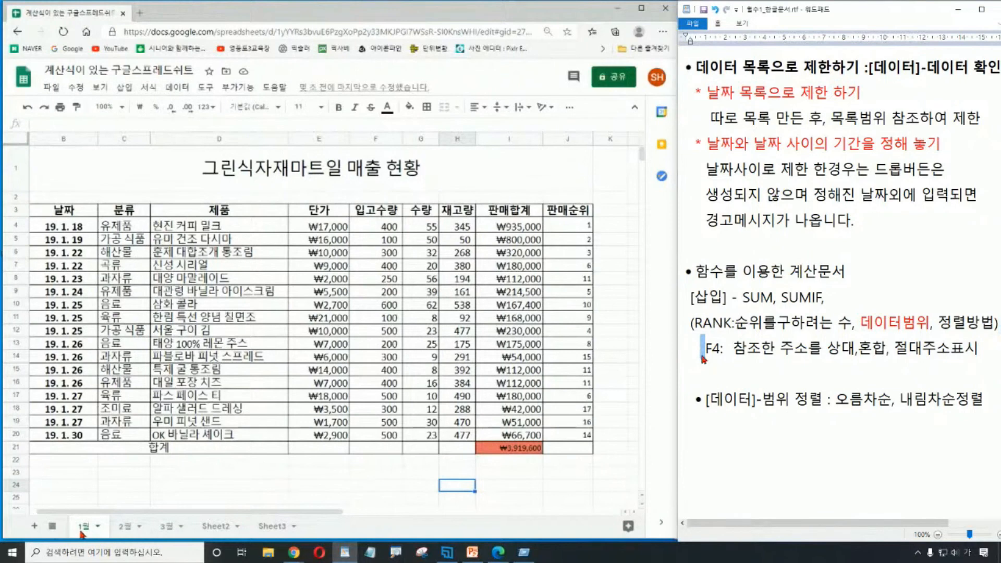
click(141, 487)
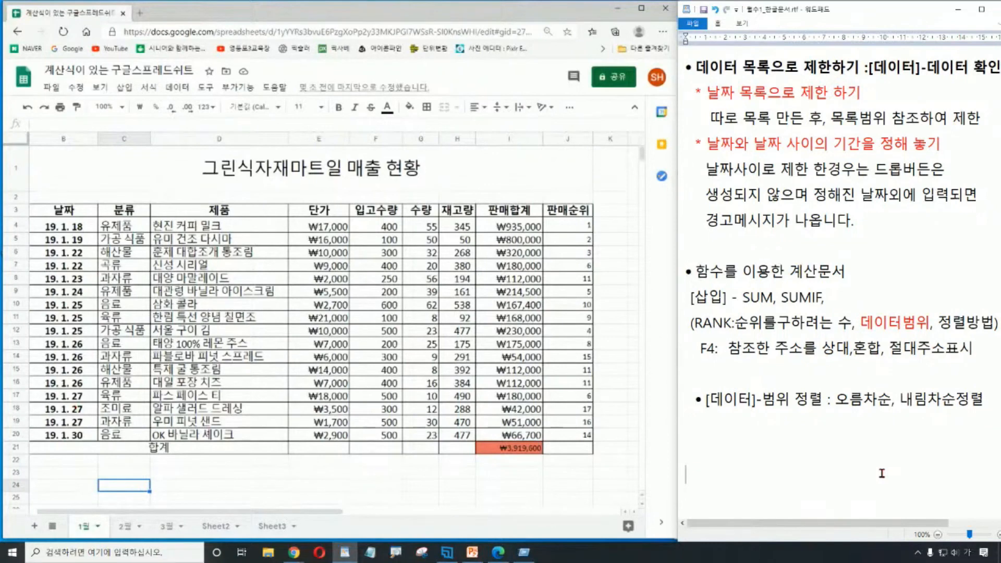
click(882, 473)
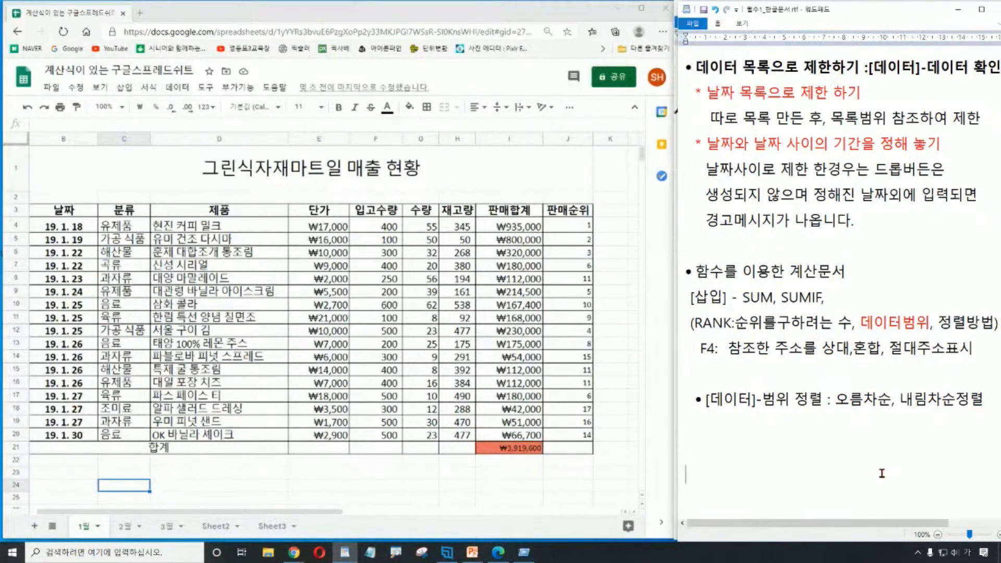
key(alt+Tab)
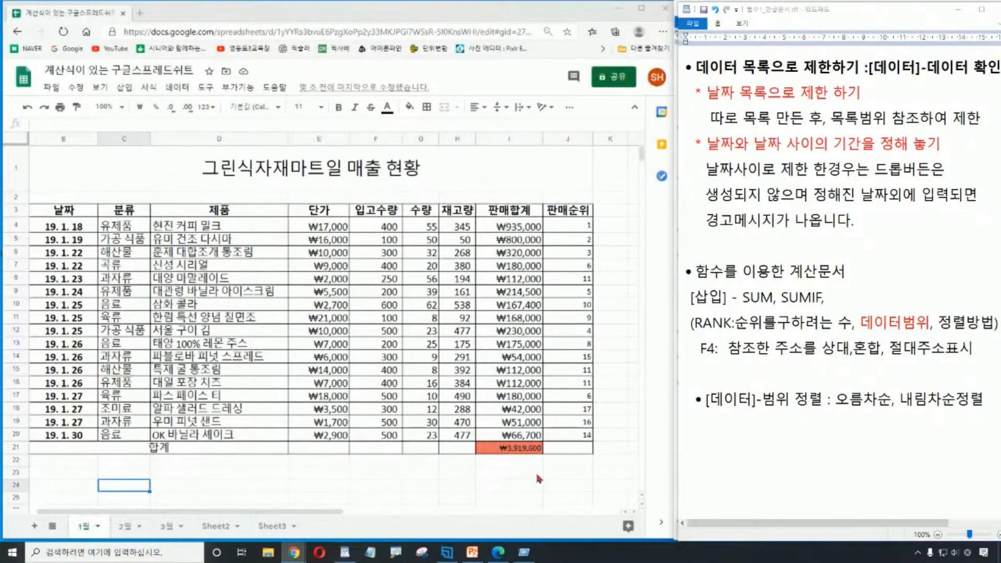
drag(508, 473, 520, 486)
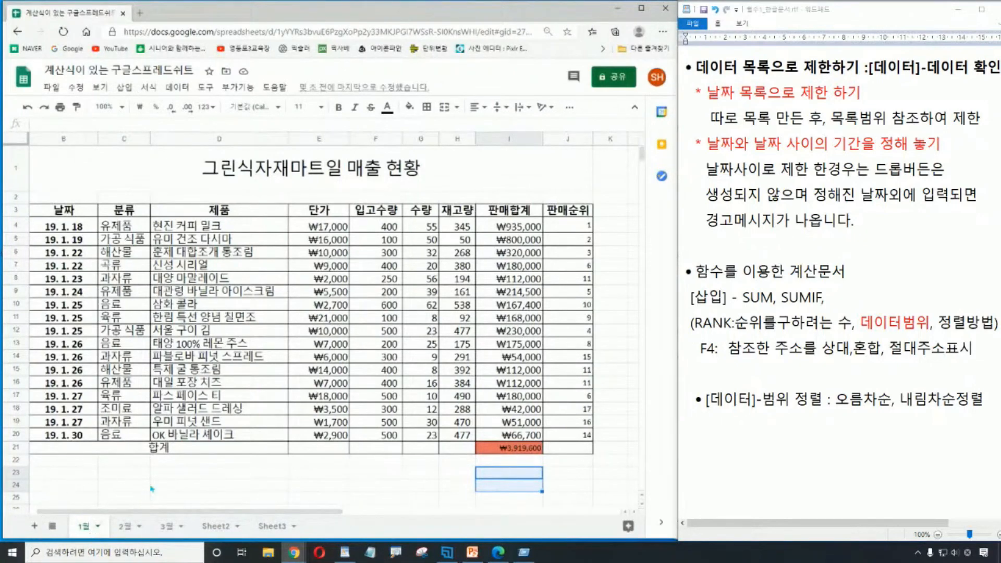
click(123, 485)
click(42, 209)
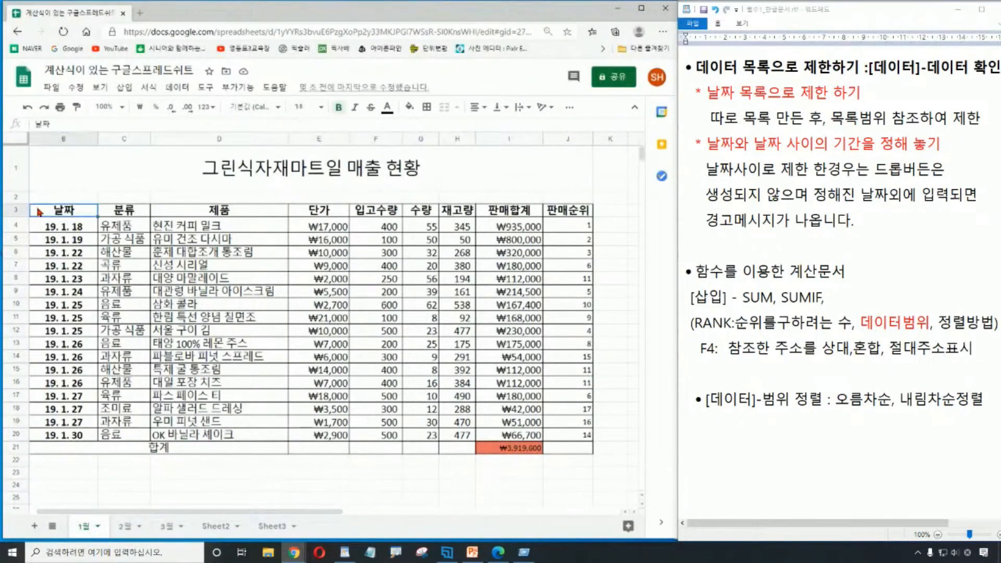
drag(40, 214, 576, 434)
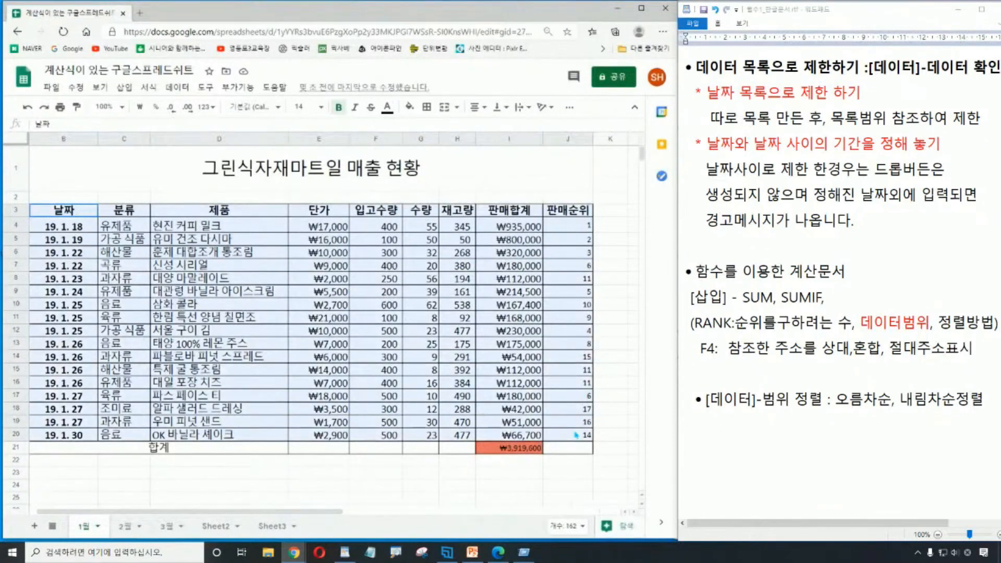
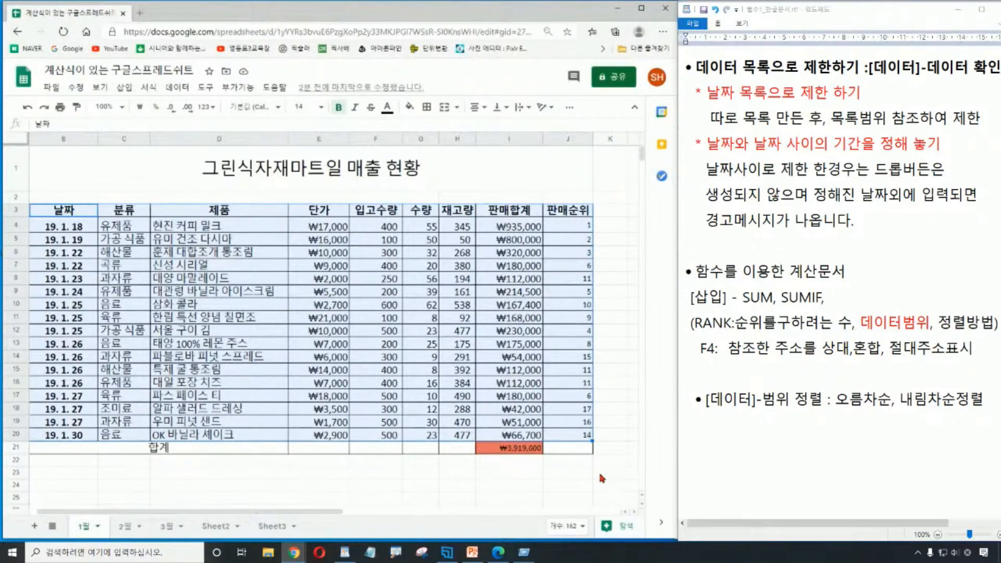
click(584, 482)
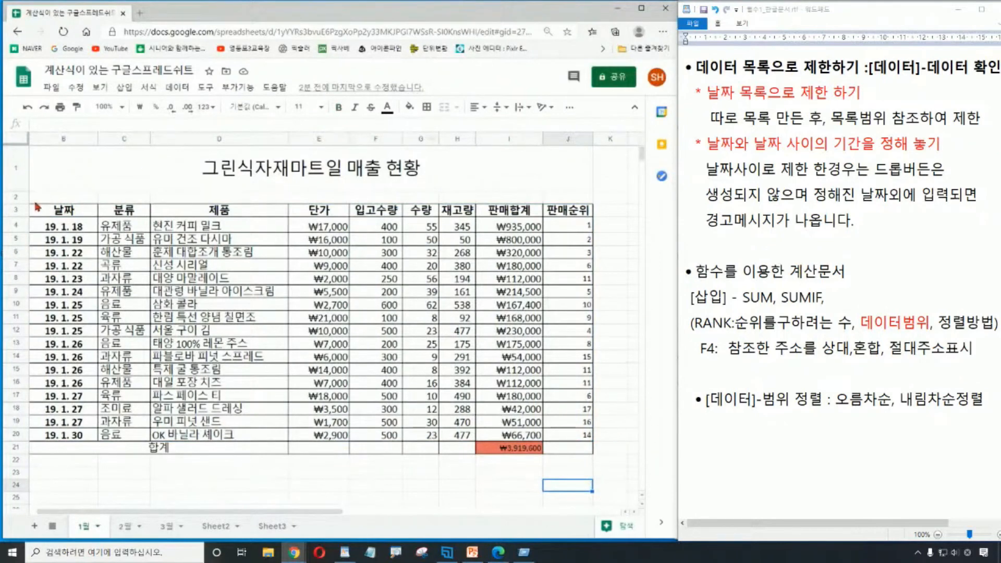
click(16, 448)
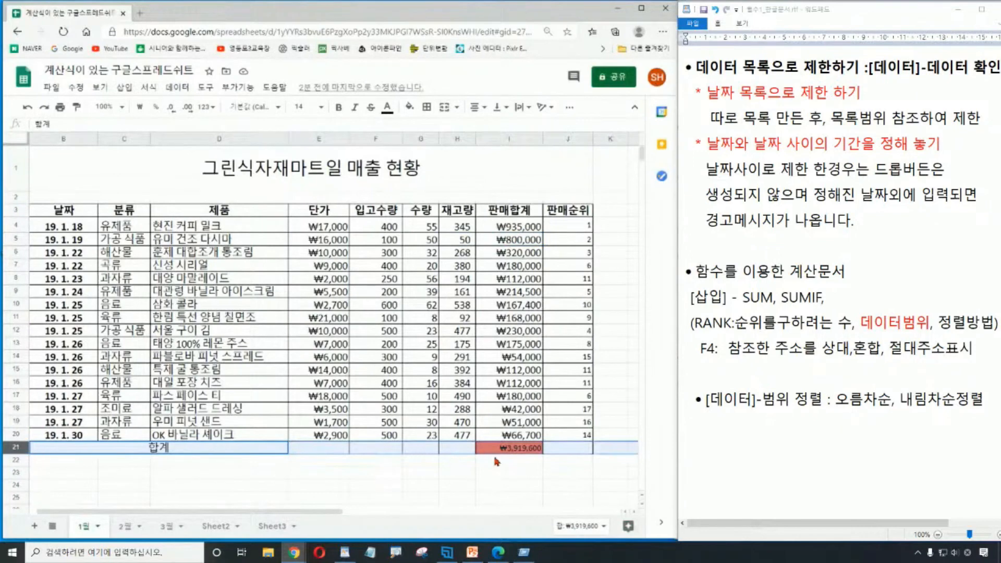
click(426, 484)
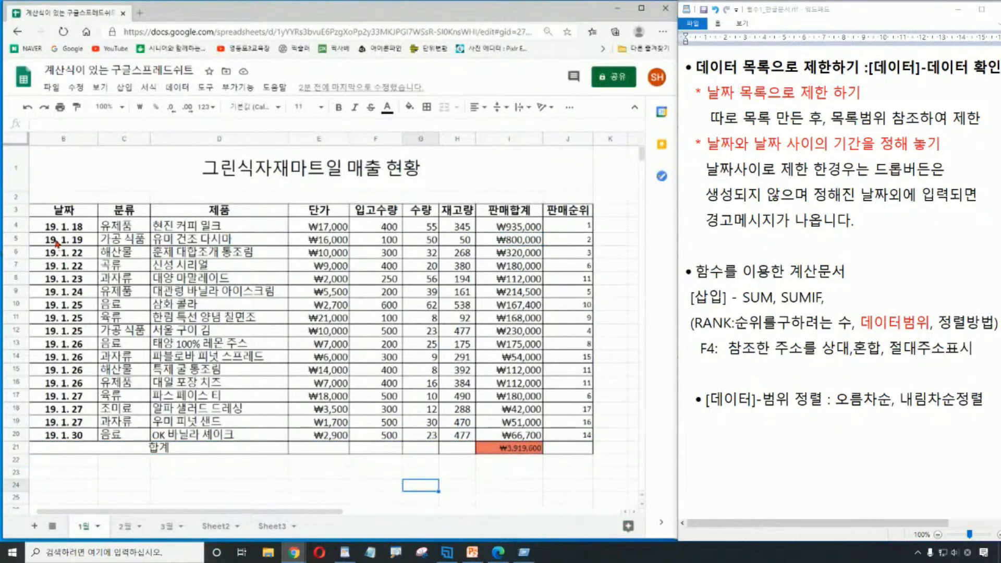
Set up a range sort of B4:J20 on the 1월 sheet by column J in A→Z order
click(44, 228)
drag(44, 229, 584, 437)
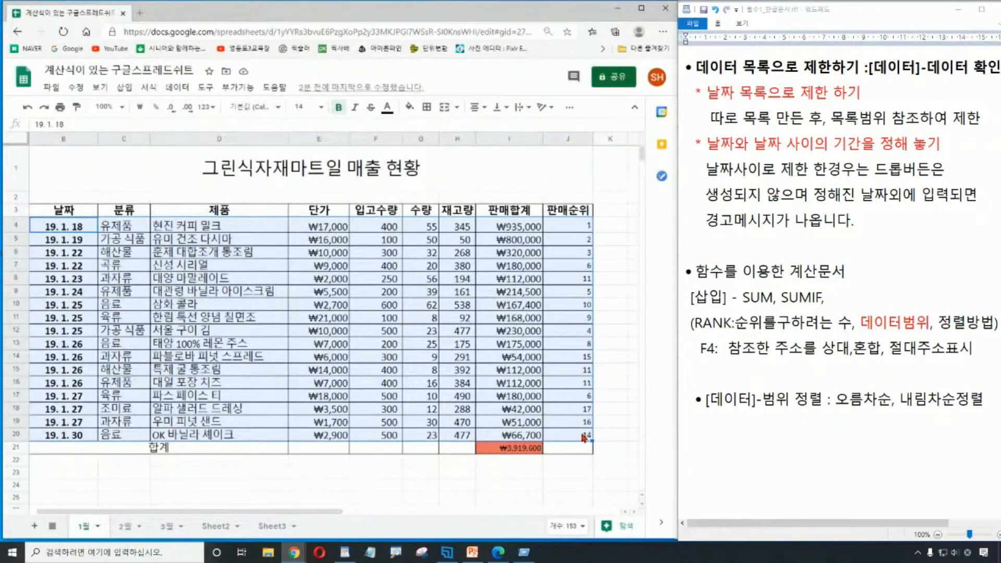
click(181, 92)
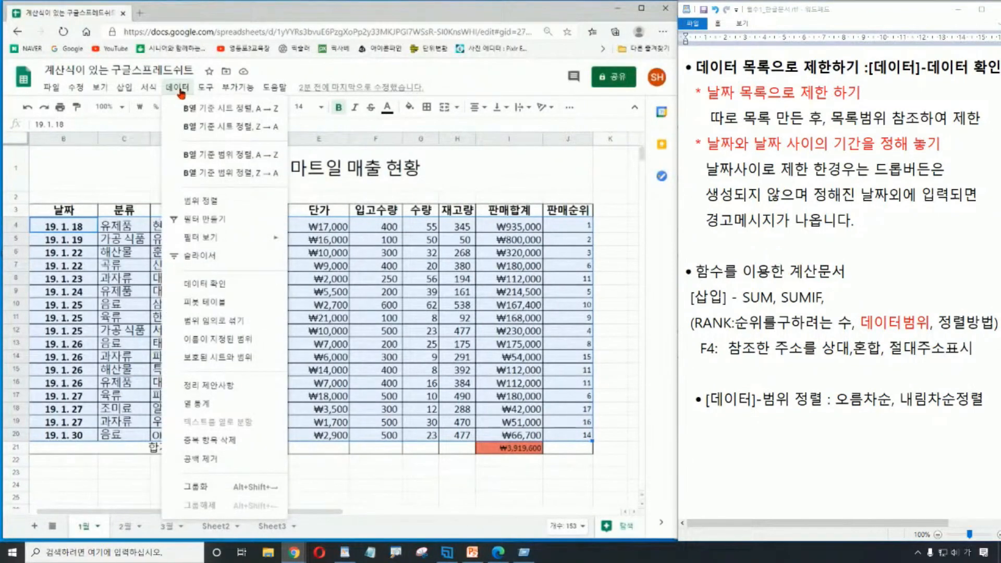
click(214, 203)
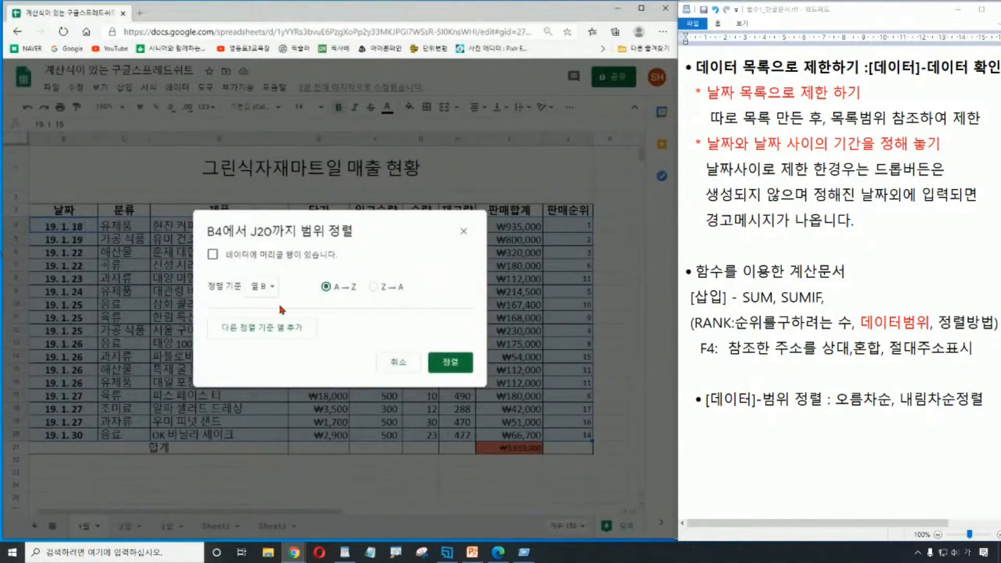
drag(332, 230, 331, 351)
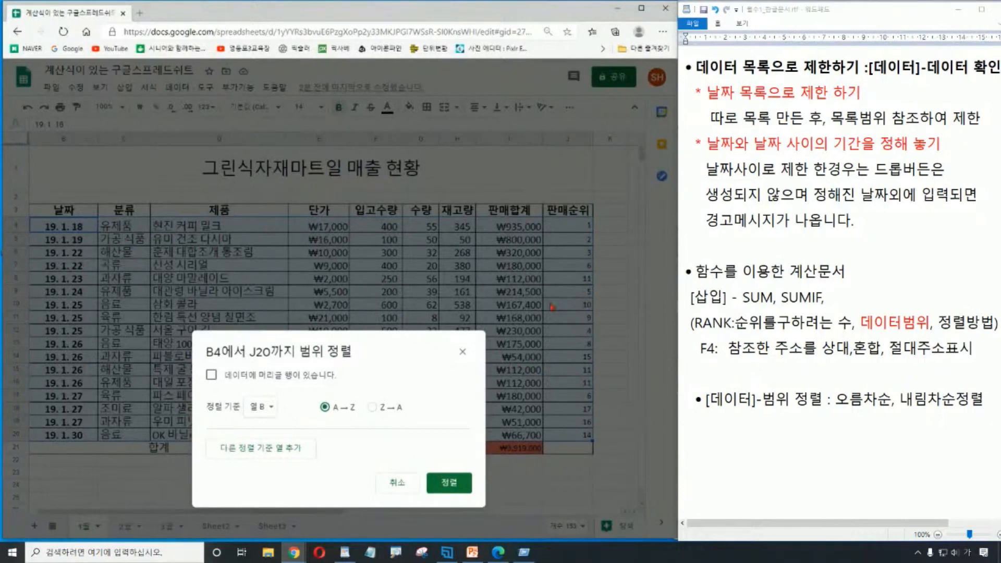
click(263, 409)
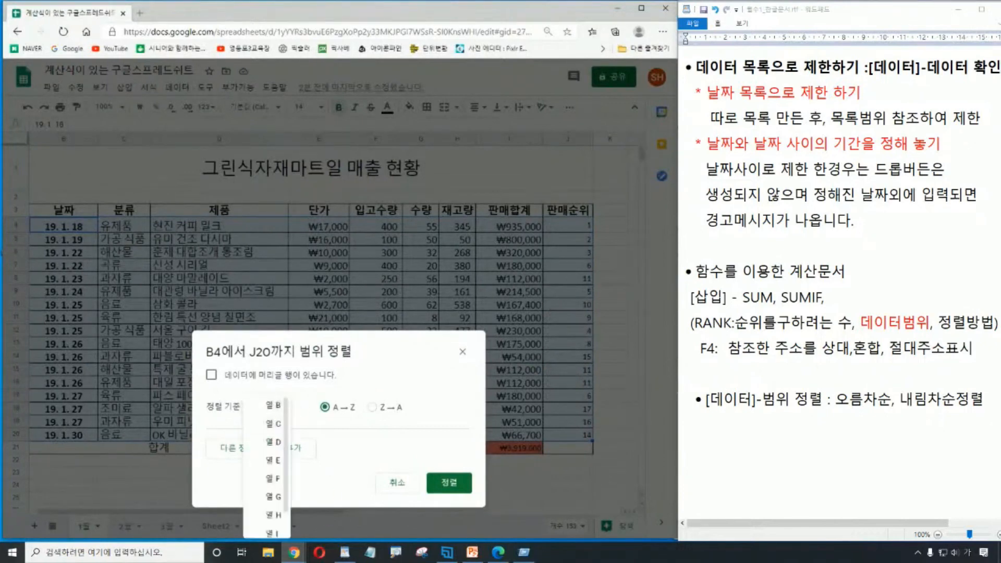
scroll(272, 534, down, 1)
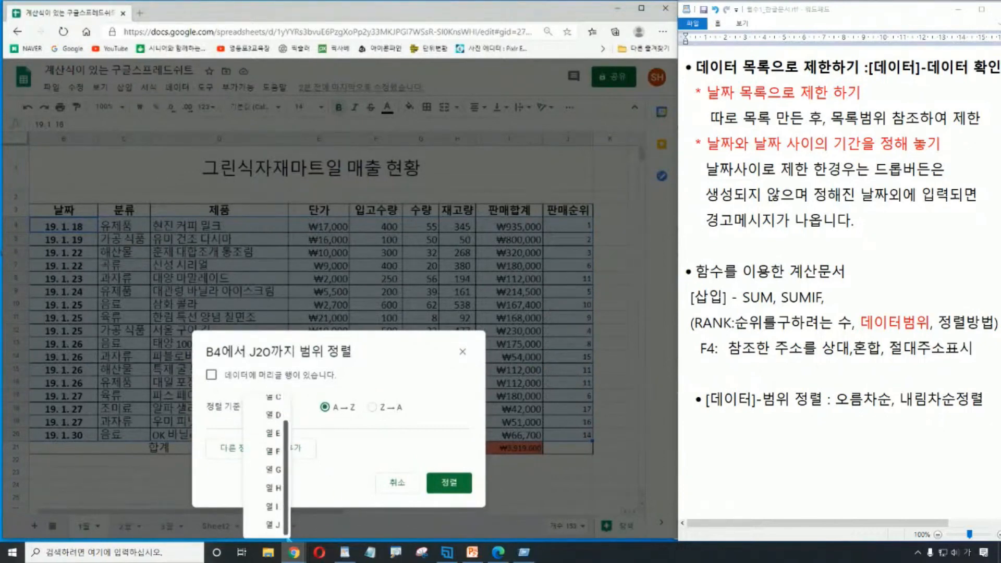
click(271, 531)
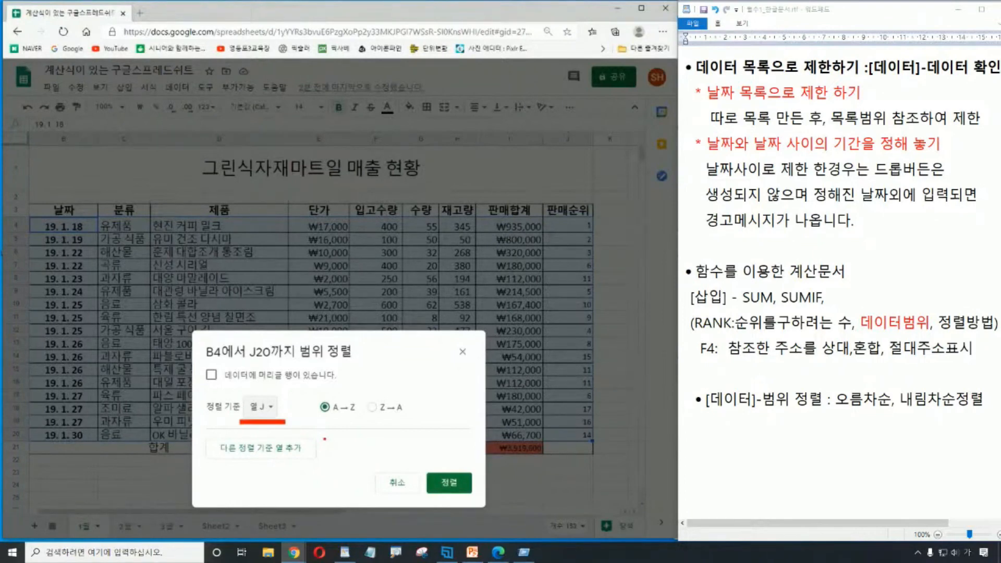
mouse_move(307, 395)
mouse_down()
mouse_move(361, 420)
mouse_move(358, 382)
mouse_move(339, 393)
mouse_move(352, 394)
mouse_up()
drag(373, 360, 376, 358)
mouse_move(379, 366)
mouse_down()
mouse_move(388, 376)
mouse_move(405, 362)
mouse_move(413, 376)
mouse_up()
mouse_move(398, 380)
mouse_down()
mouse_move(399, 393)
mouse_move(410, 392)
mouse_up()
drag(399, 392, 405, 386)
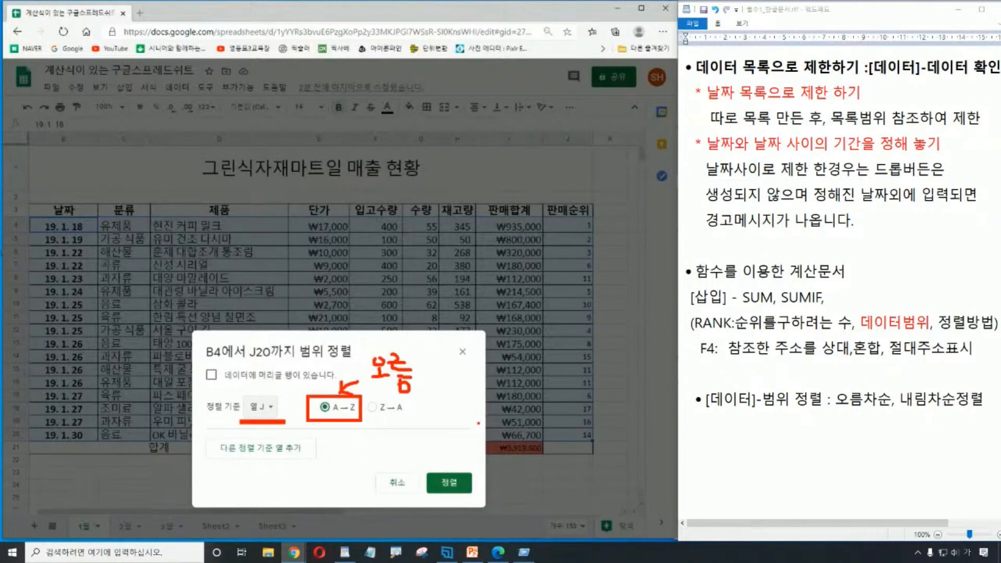
drag(198, 388, 284, 428)
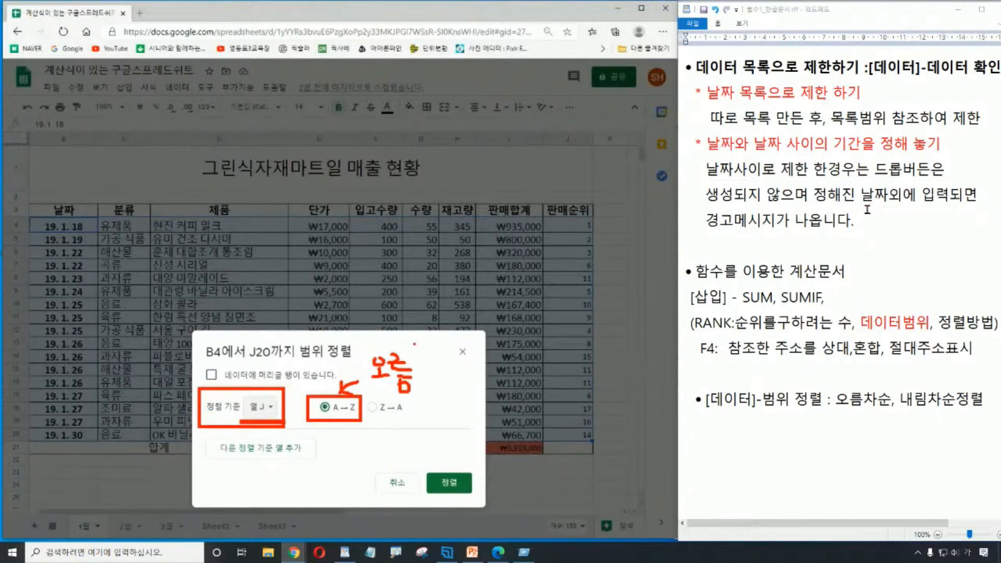
Insert a blank line below "날짜와 날짜 사이의 기간을 정해 놓기" in WordPad and apply the prepared range sort in the spreadsheet
click(945, 148)
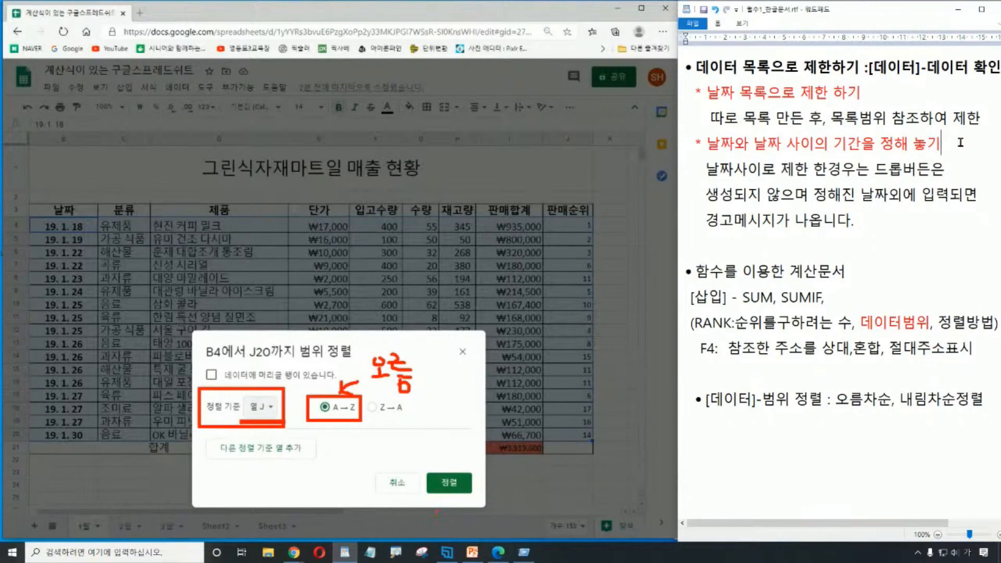
key(Escape)
key(Return)
click(449, 482)
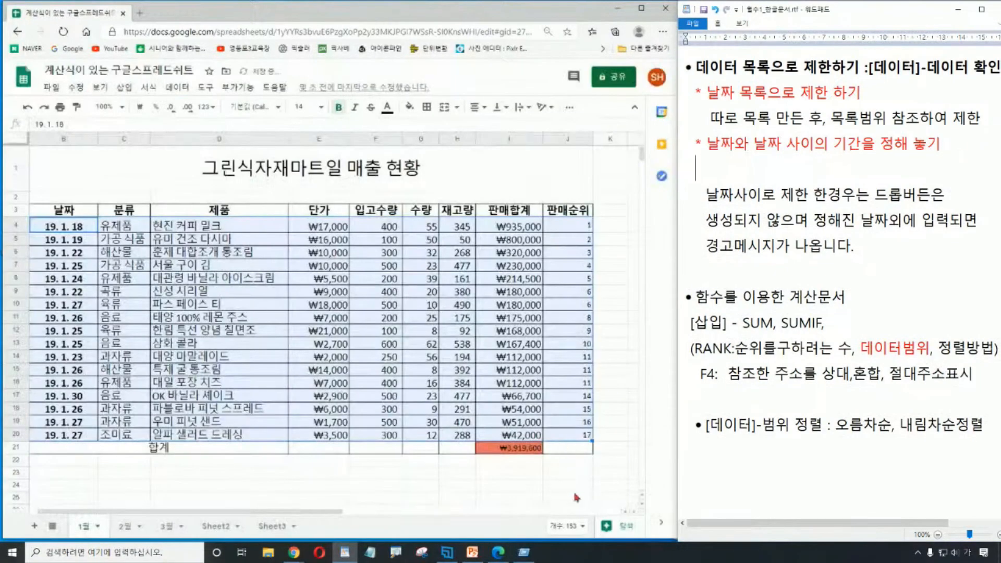
Write "년/월/일 부터 년/월/일 로 정하면" on the blank line below the date-period heading in WordPad
text(년/ㅇ)
mouse_move(30, 219)
mouse_down()
mouse_move(42, 278)
mouse_move(300, 431)
mouse_move(494, 448)
mouse_move(593, 441)
mouse_up()
text(월/ㅇㅣㄹ)
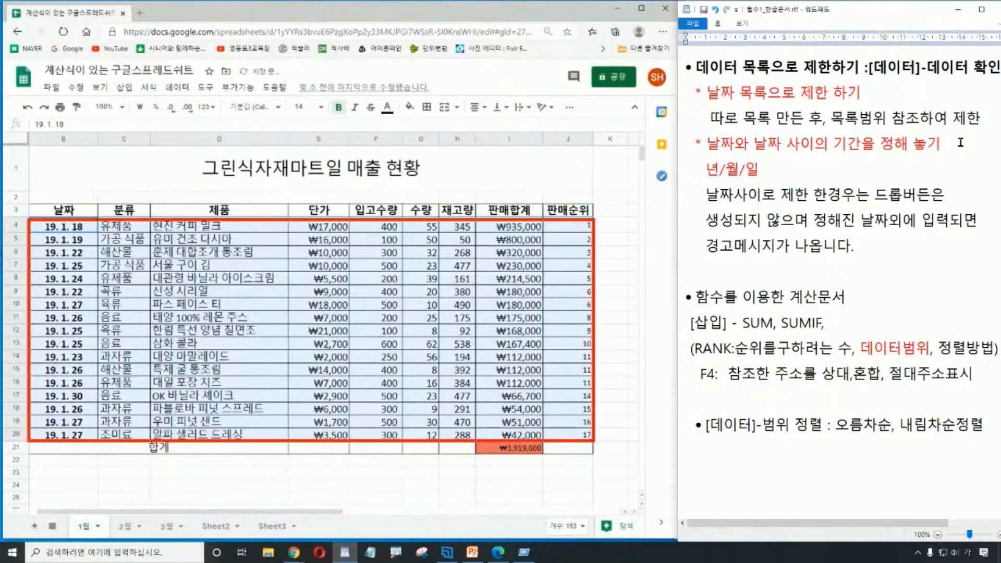
text(~)
key(BackSpace)
drag(547, 116, 590, 153)
text(ㅂㅜㅌㅓ ㄴㅕㅇ)
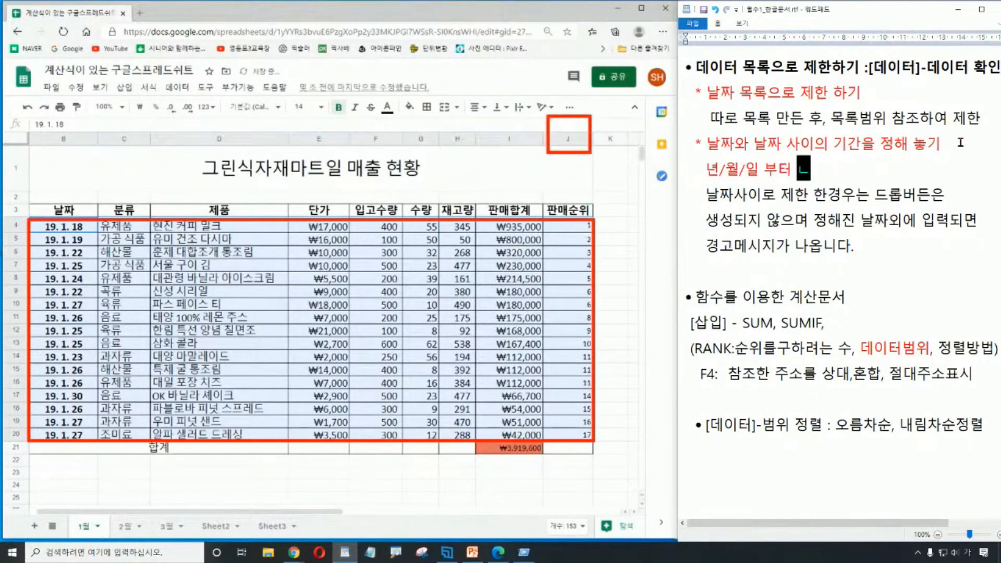
key(BackSpace)
key(BackSpace)
text(ㄴㅕㄴ/ㅇ)
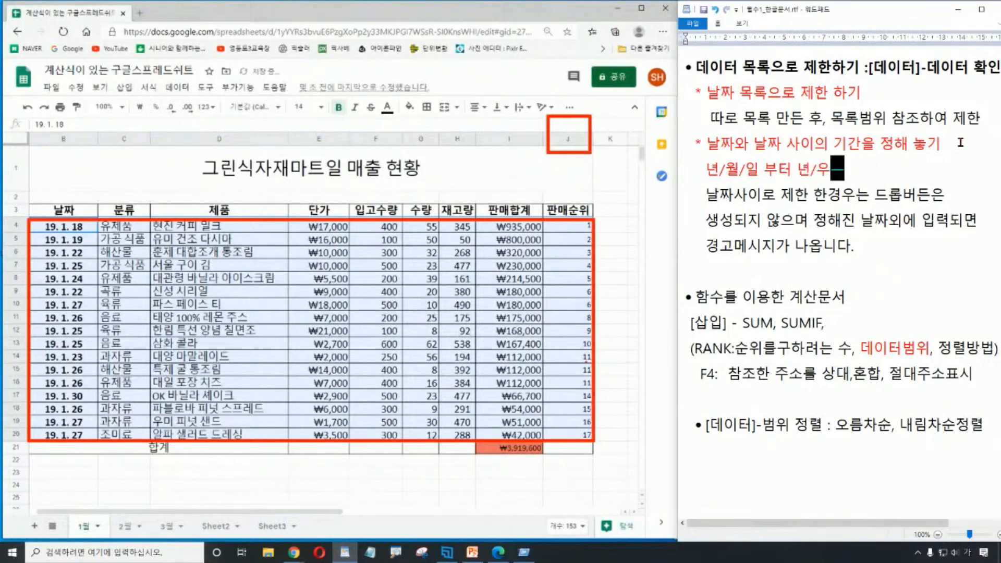
text(ㅜㅓㄹ/ㅇㅣㄹ)
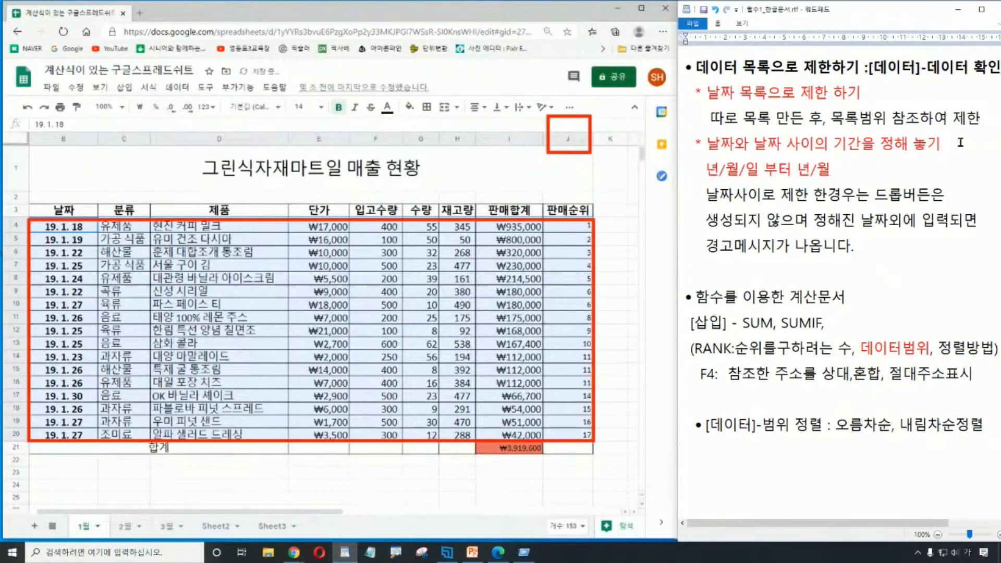
key(space)
text(ㄹㅗ ㅈㅓㅇㅎ)
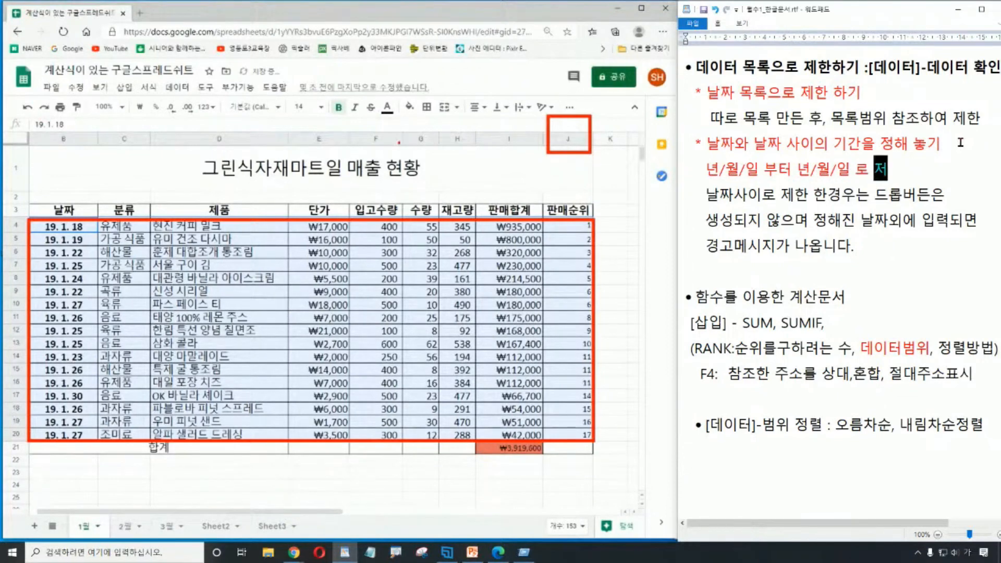
text(ㅏㅁㅕㄴ)
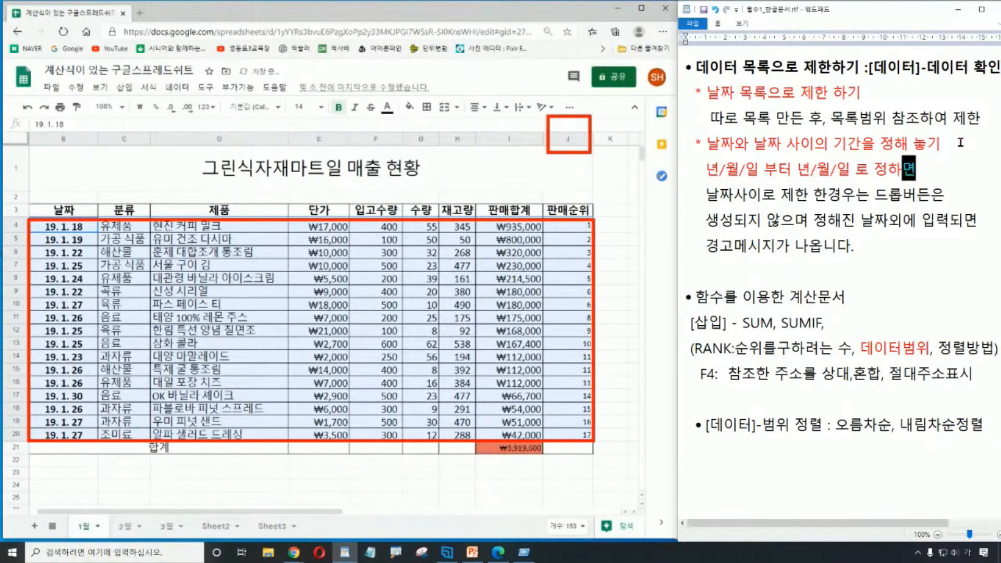
Correct 드롭버든 to 드롭버튼 in the WordPad notes and align the "년/월/일 부터" line with the lines around it
drag(917, 194, 922, 203)
text(ㅌㅡㄴ)
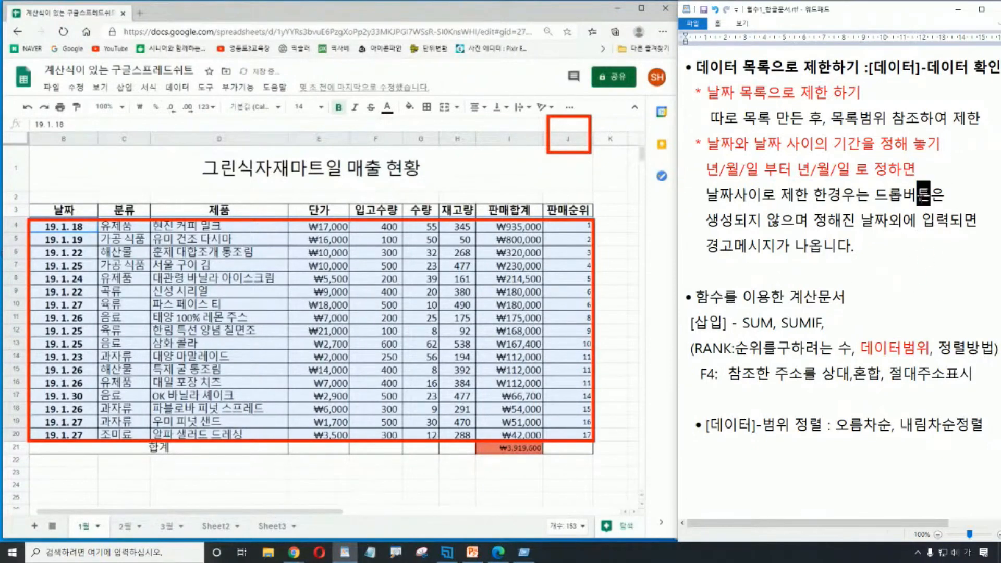
click(886, 280)
click(895, 345)
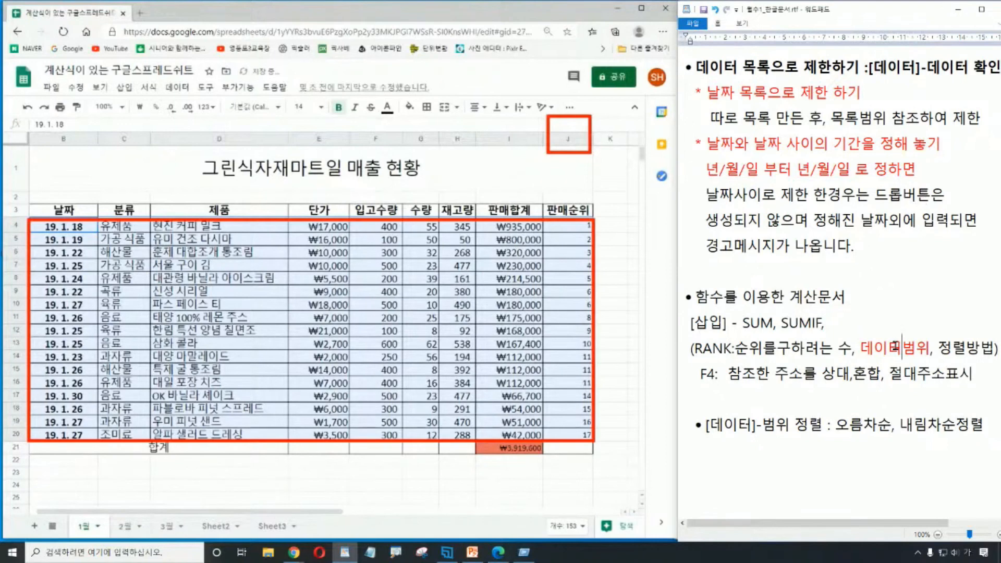
click(705, 172)
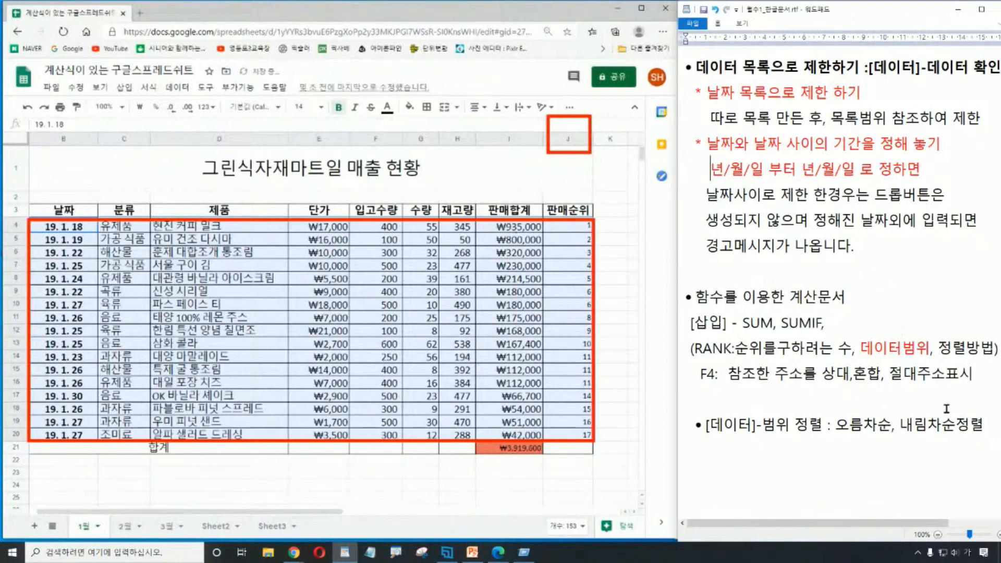
key(BackSpace)
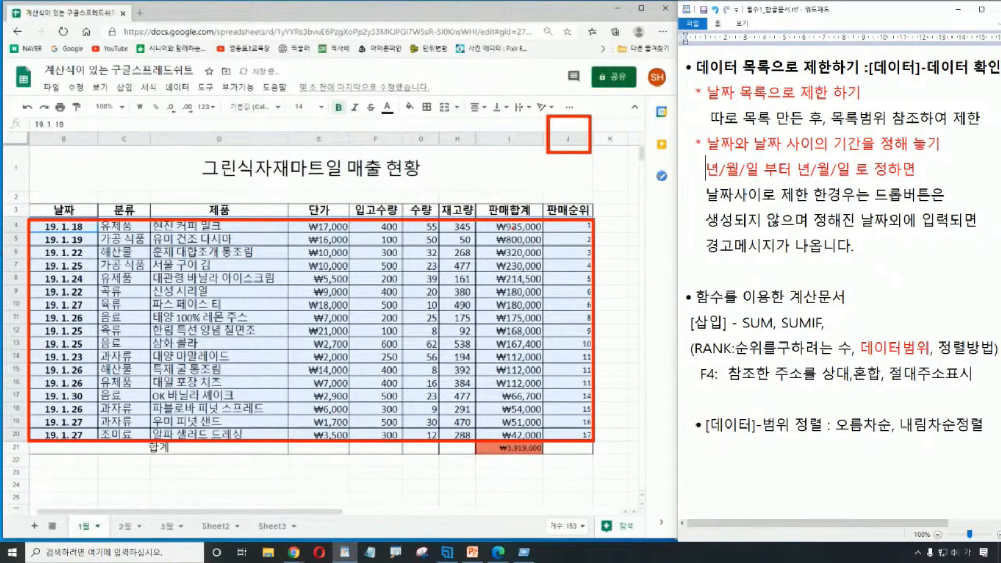
key(alt+Tab)
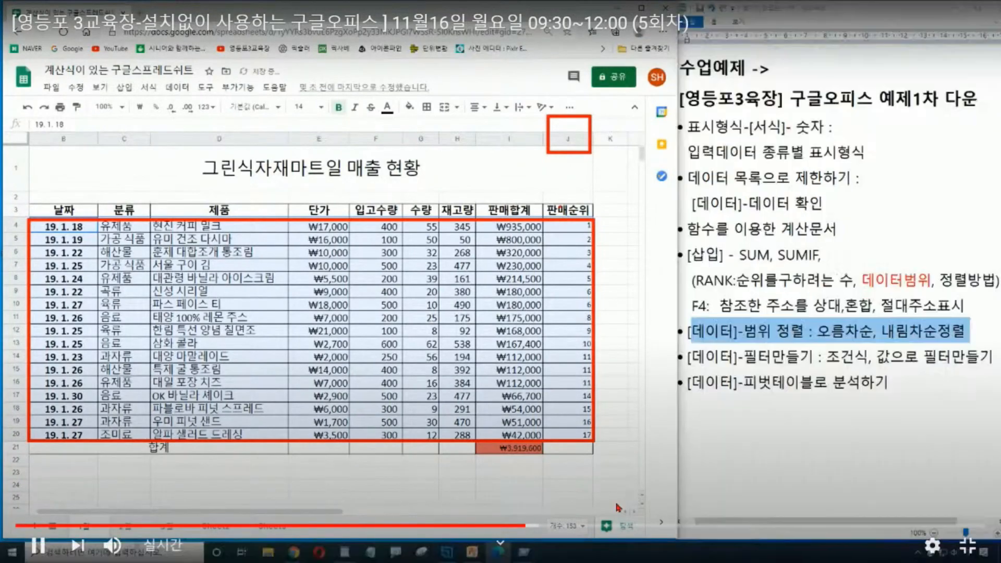
click(618, 507)
key(space)
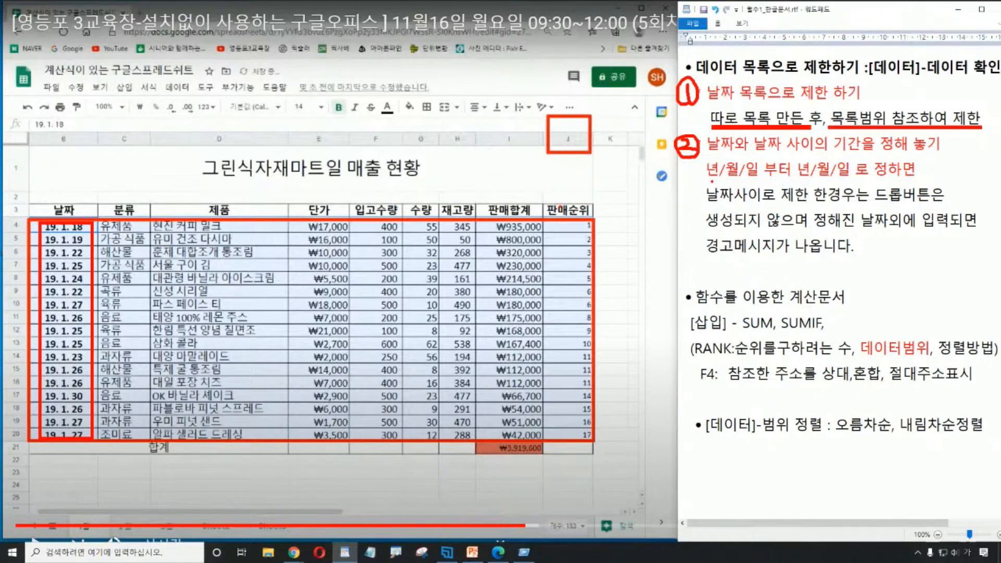
drag(705, 181, 760, 181)
drag(794, 182, 855, 182)
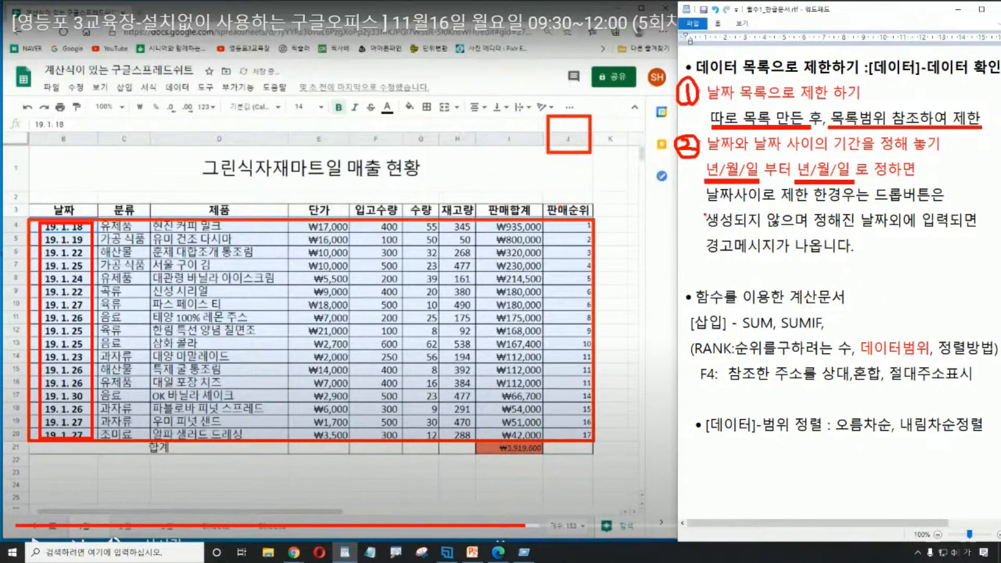
mouse_move(726, 165)
mouse_down()
mouse_move(719, 175)
mouse_move(739, 176)
mouse_up()
mouse_move(817, 162)
mouse_down()
mouse_move(808, 177)
mouse_move(831, 176)
mouse_up()
drag(873, 203, 949, 203)
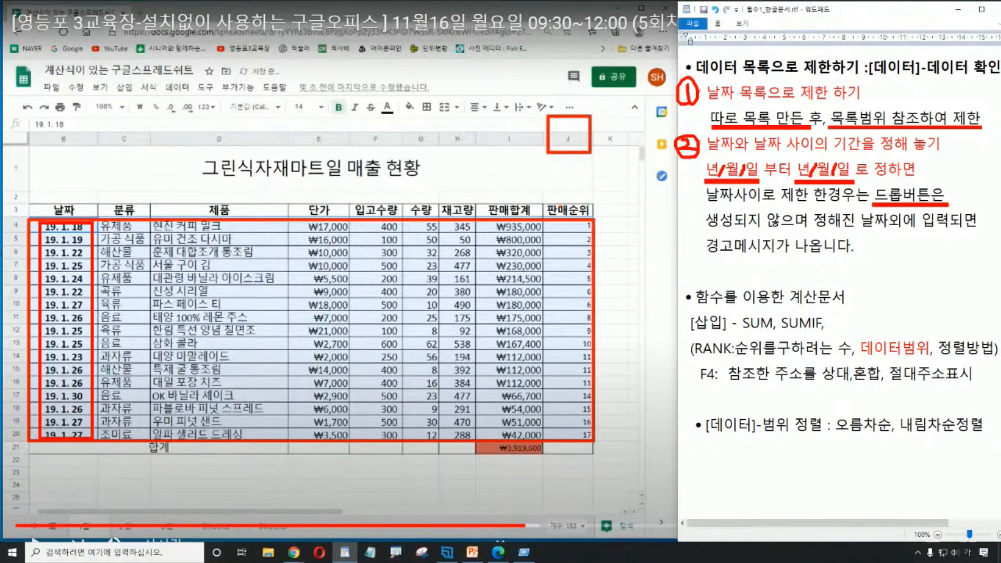
drag(701, 259, 853, 258)
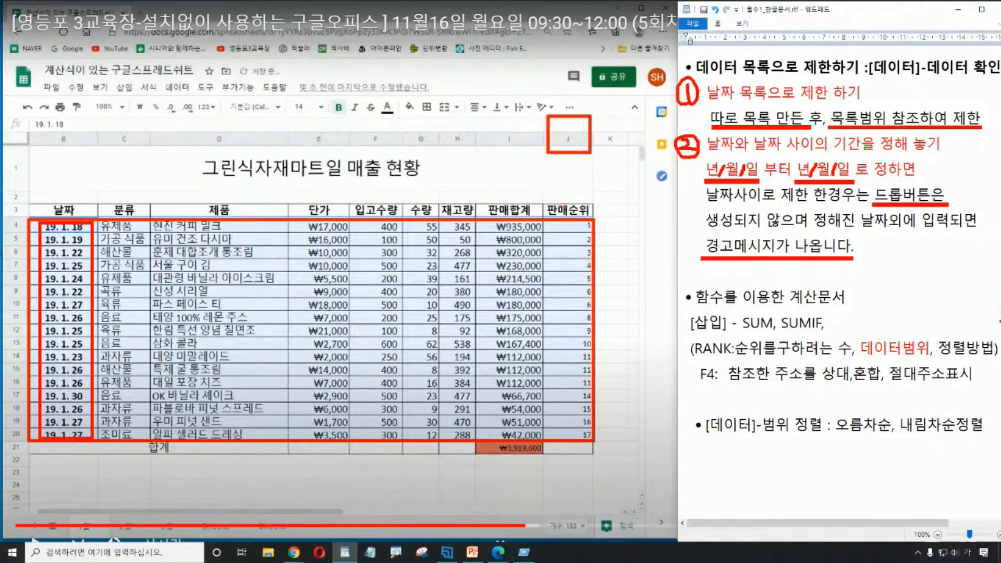